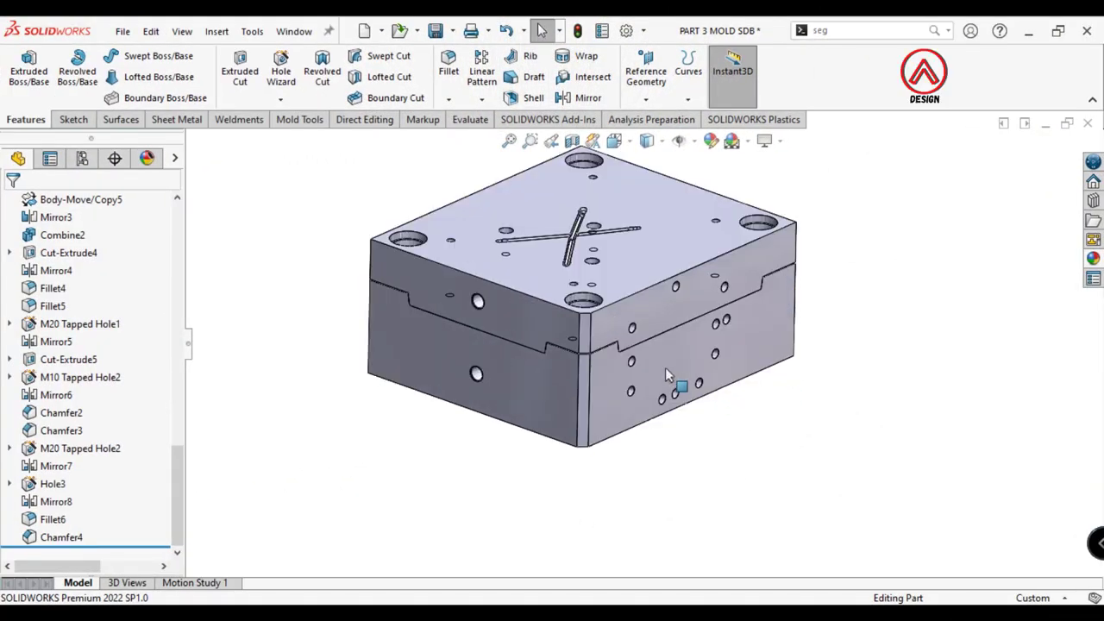
Step: Isolate the core plate and switch to the Top view
right_click(665, 367)
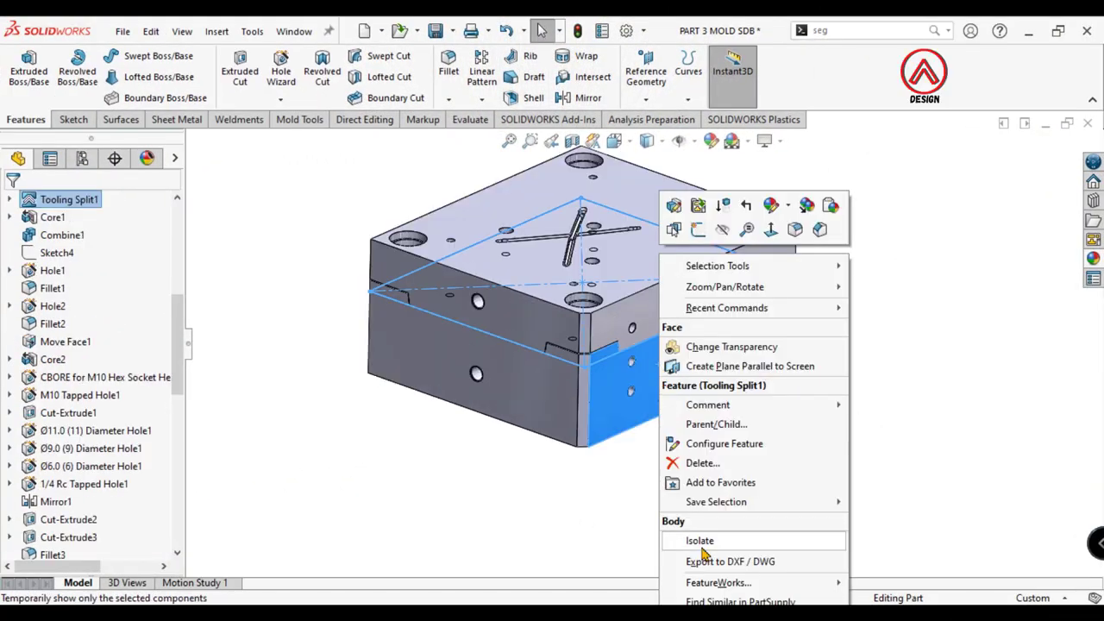
click(700, 539)
click(647, 141)
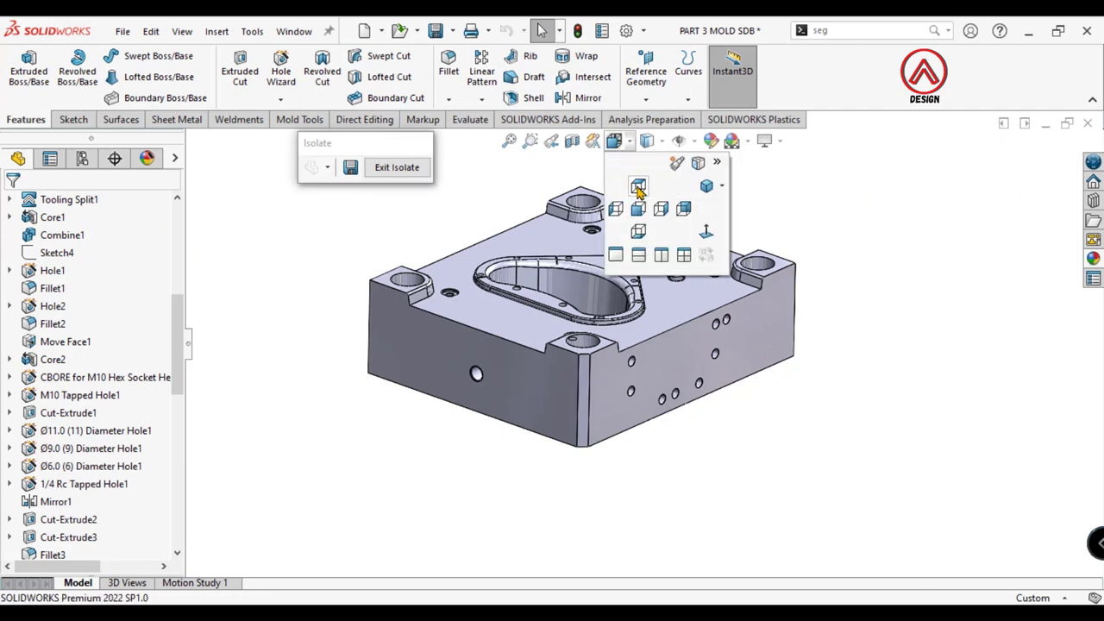
click(642, 196)
drag(178, 345, 179, 225)
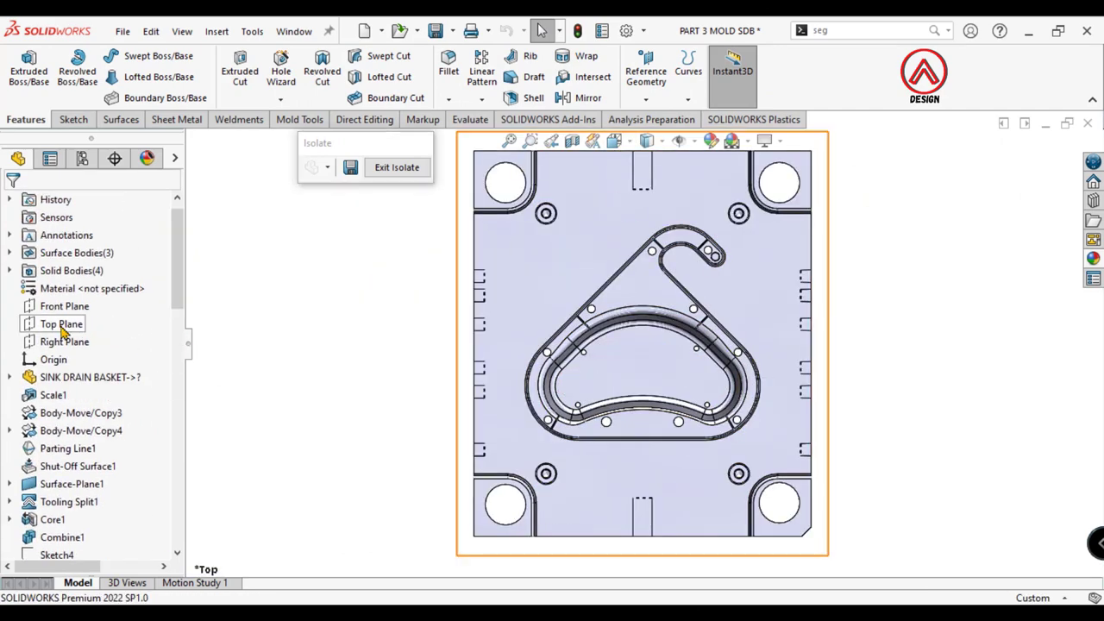
Step: Sketch a circle near the plate's lower right on the Top Plane
click(61, 323)
click(77, 291)
click(138, 55)
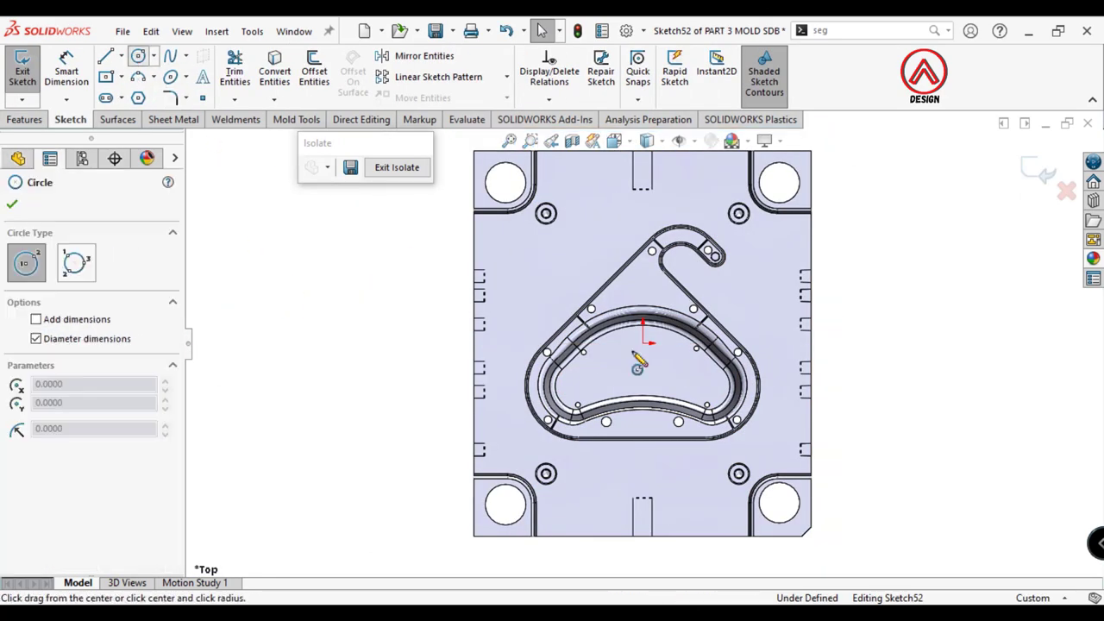
scroll(697, 475, down, 2)
click(690, 468)
click(703, 474)
Step: Dimension the circle's diameter to 25
click(49, 76)
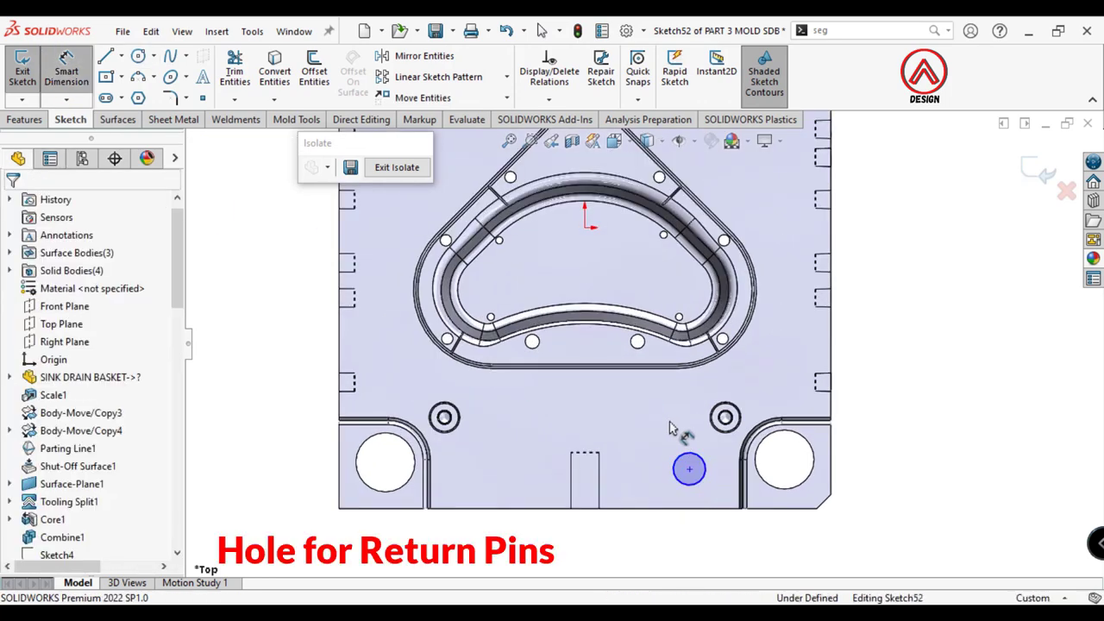
click(706, 467)
scroll(706, 467, up, 2)
click(776, 518)
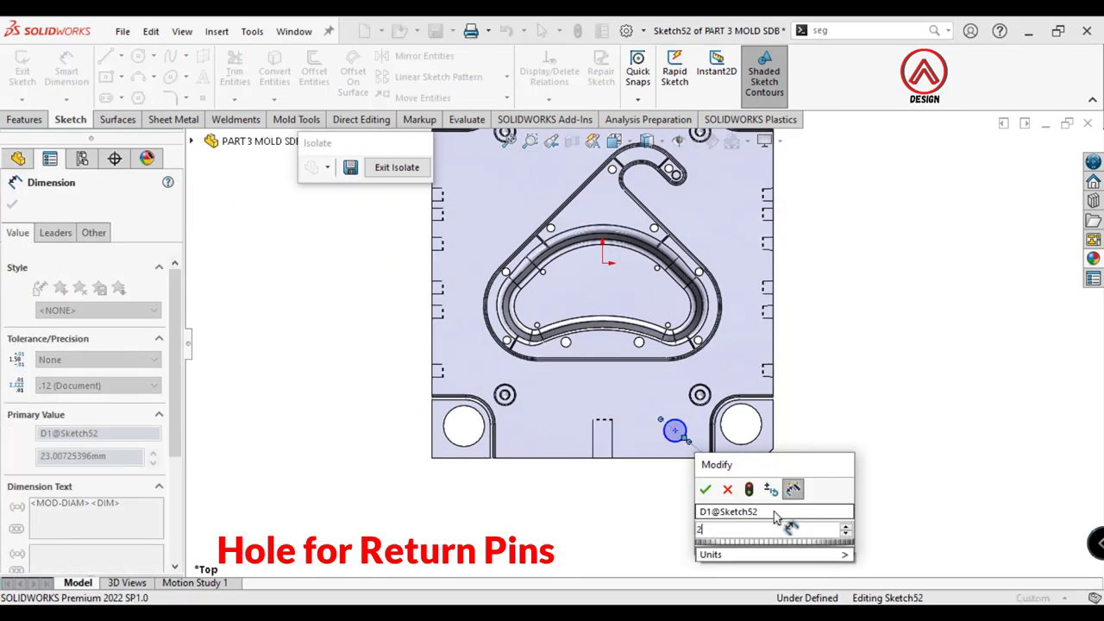
text(25)
key(Return)
Step: Locate the circle centre 170 vertically and 82 horizontally from the origin
click(674, 430)
click(602, 262)
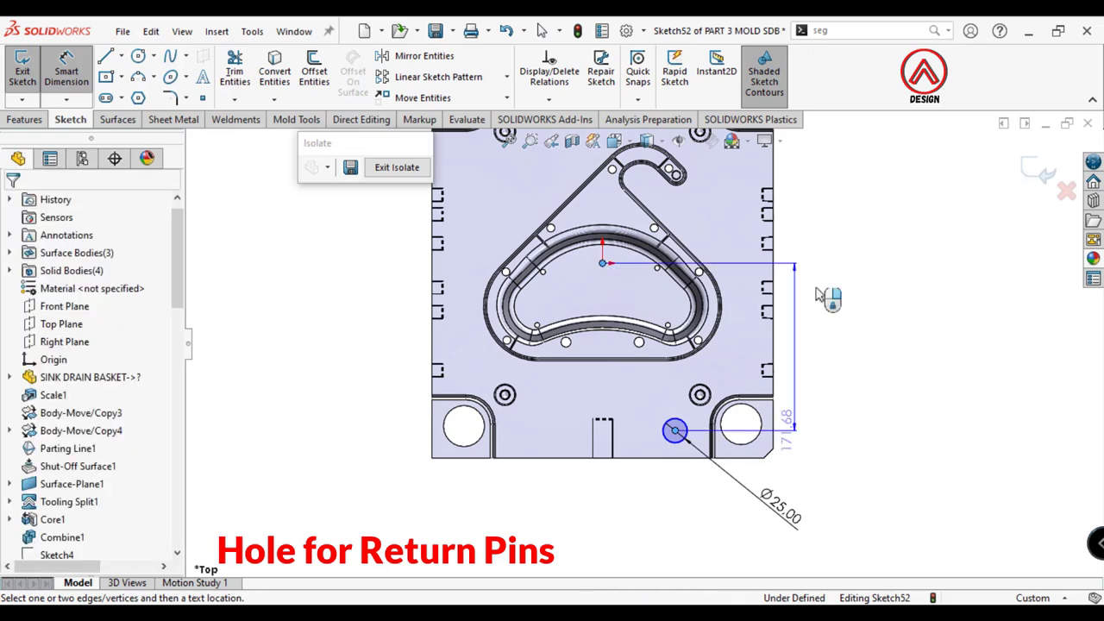
click(840, 304)
click(837, 301)
text(170)
key(Return)
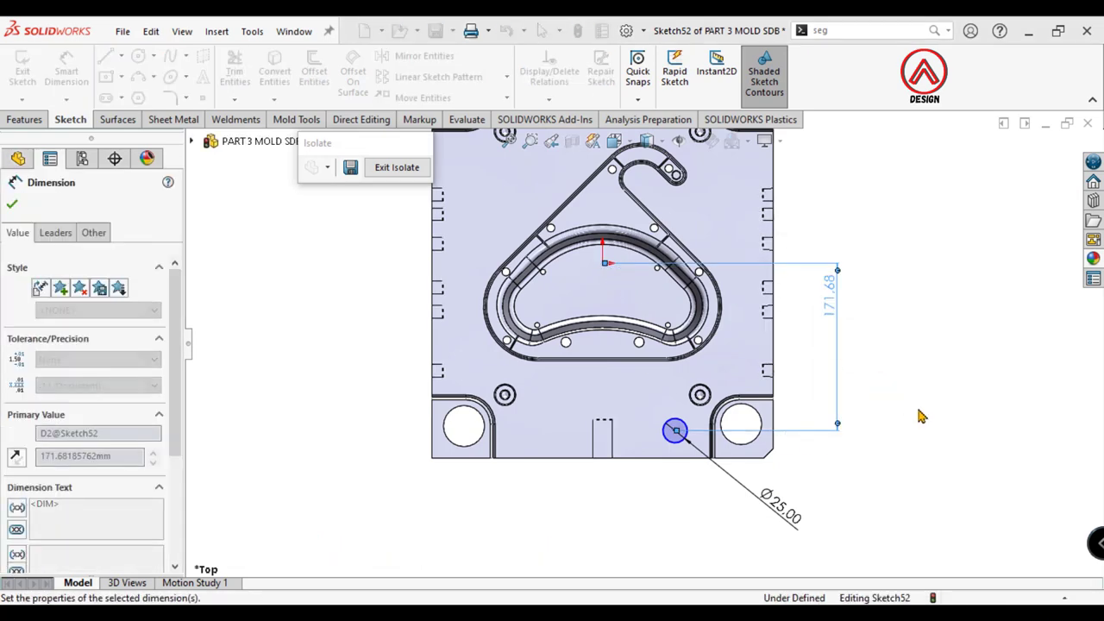
click(674, 430)
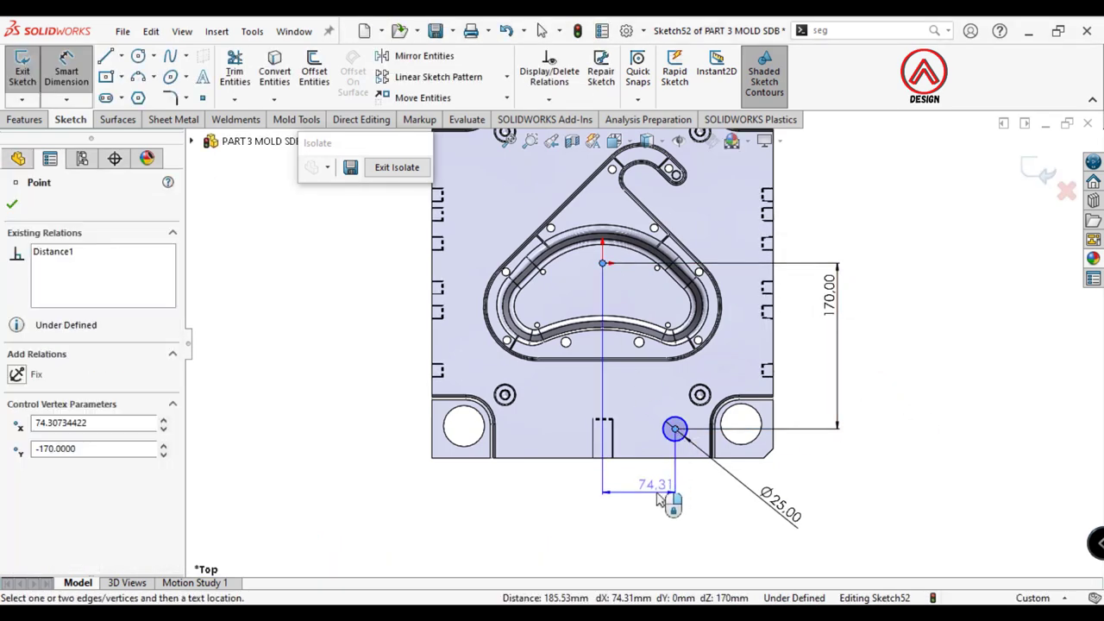
click(661, 485)
text(82)
key(Return)
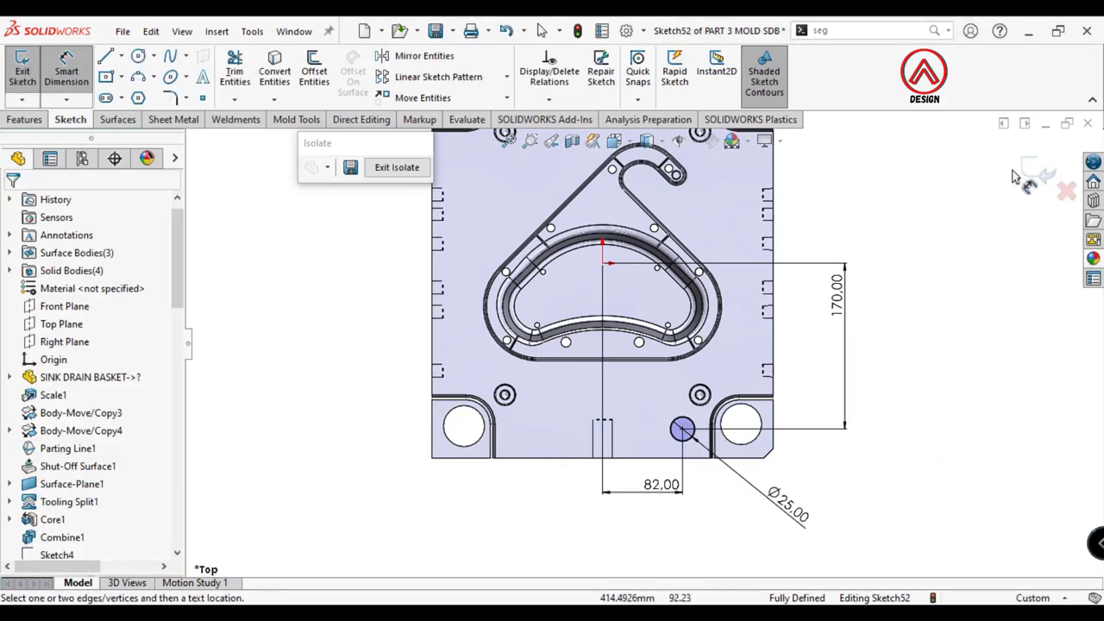
scroll(857, 431, up, 3)
Step: Turn the view face-on to the core plate's large face and select that face
middle_drag(818, 440, 621, 362)
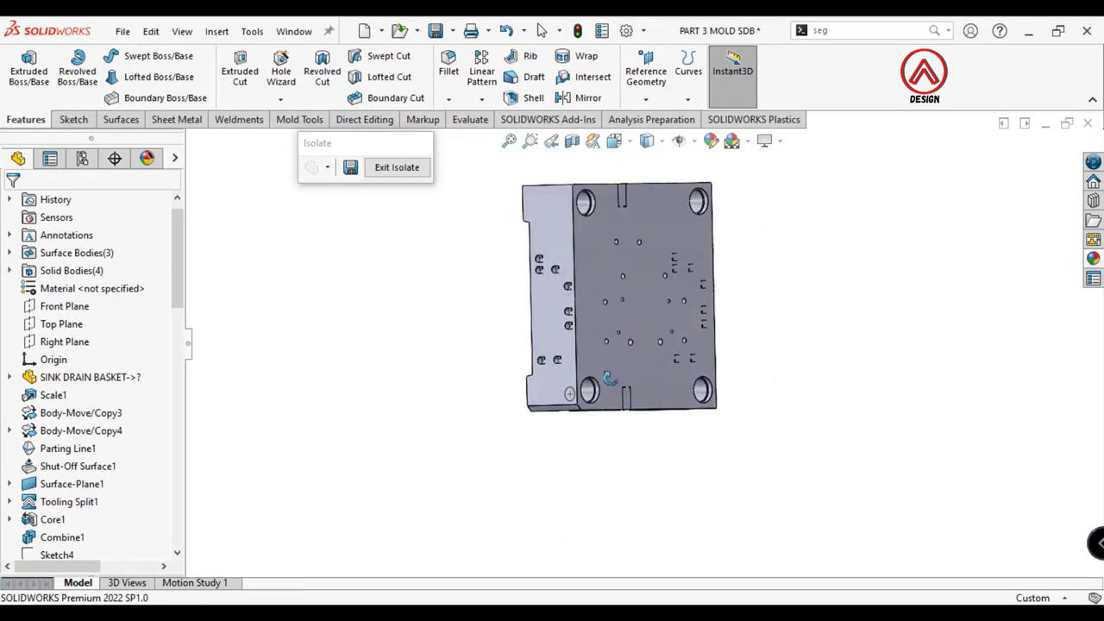
click(609, 362)
click(752, 309)
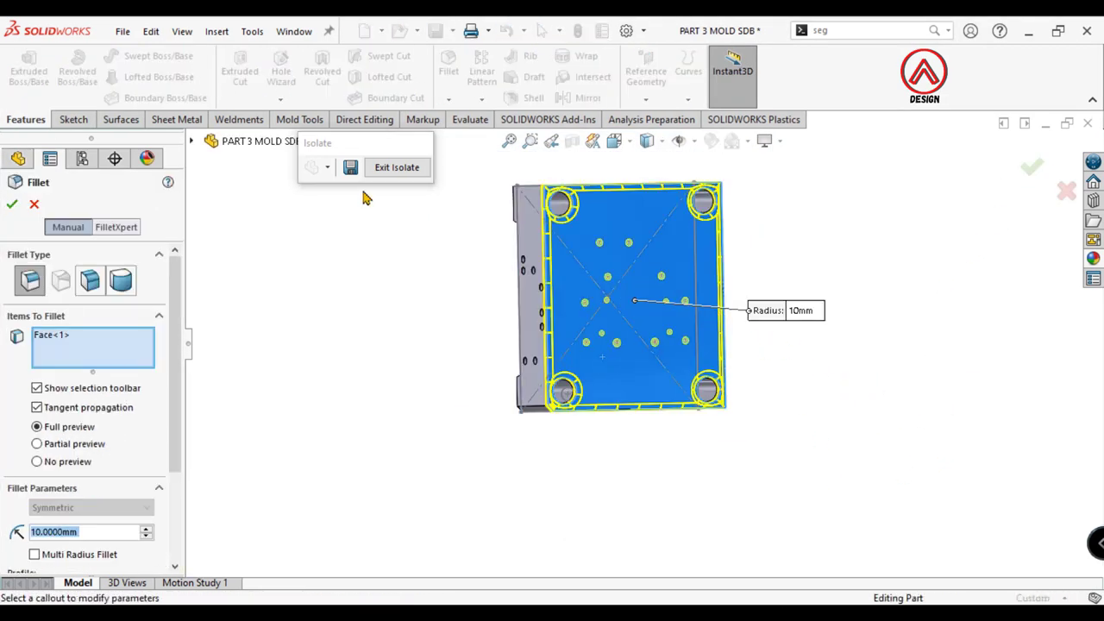
click(35, 207)
click(669, 388)
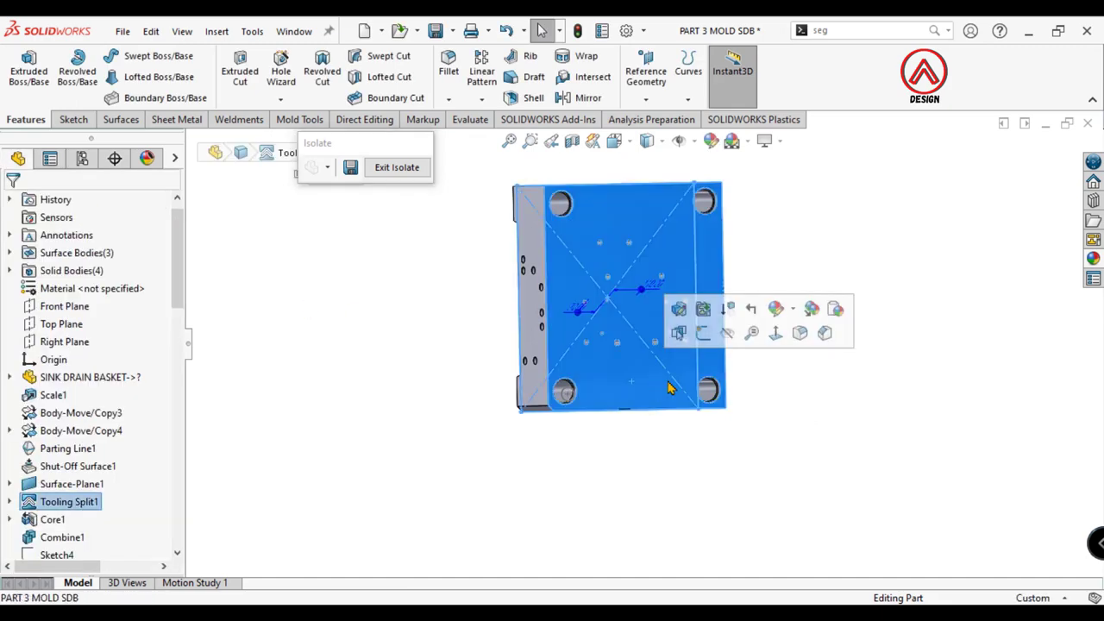
click(774, 337)
click(857, 416)
click(546, 299)
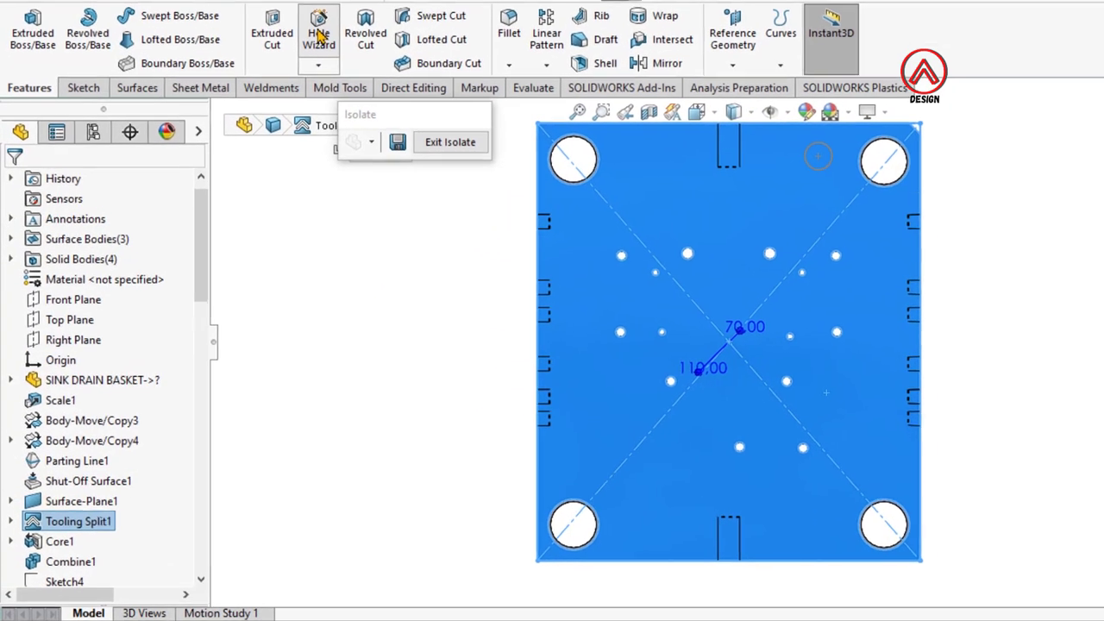
Step: Create a Ø25 mm Through All counterbored hole with a Ø52 mm, 75 mm deep counterbore
click(281, 70)
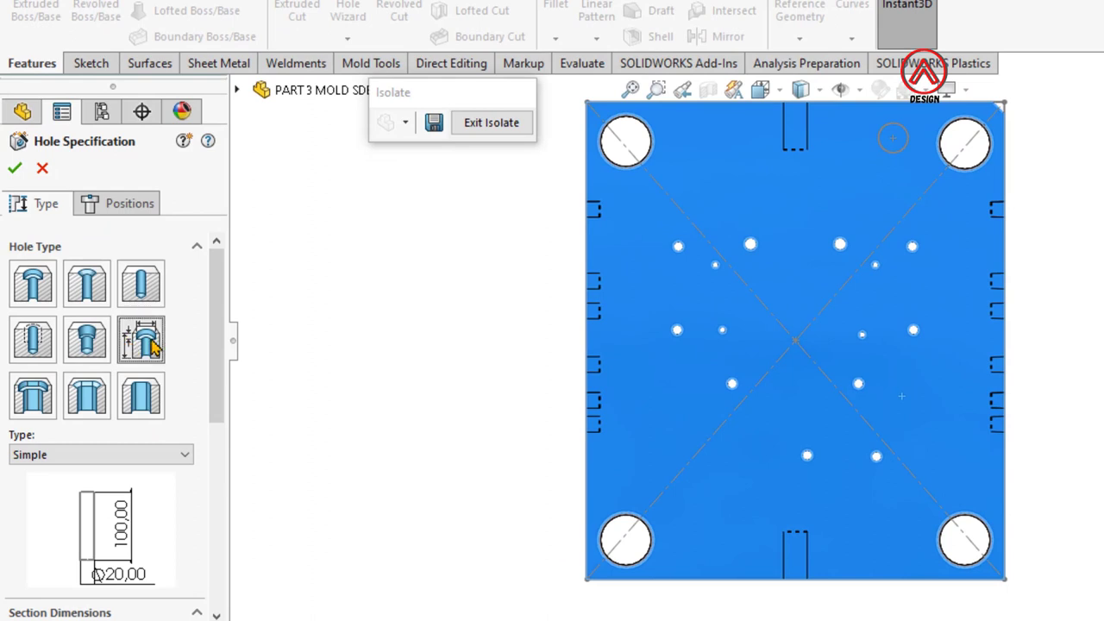
drag(220, 356, 143, 495)
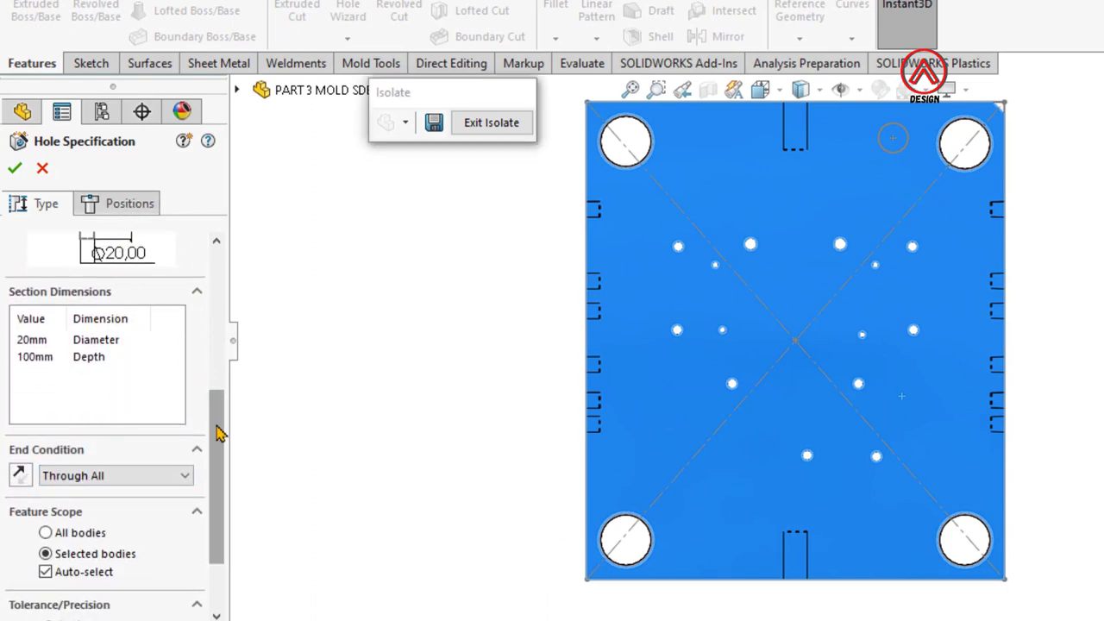
drag(217, 433, 221, 345)
click(138, 336)
click(81, 437)
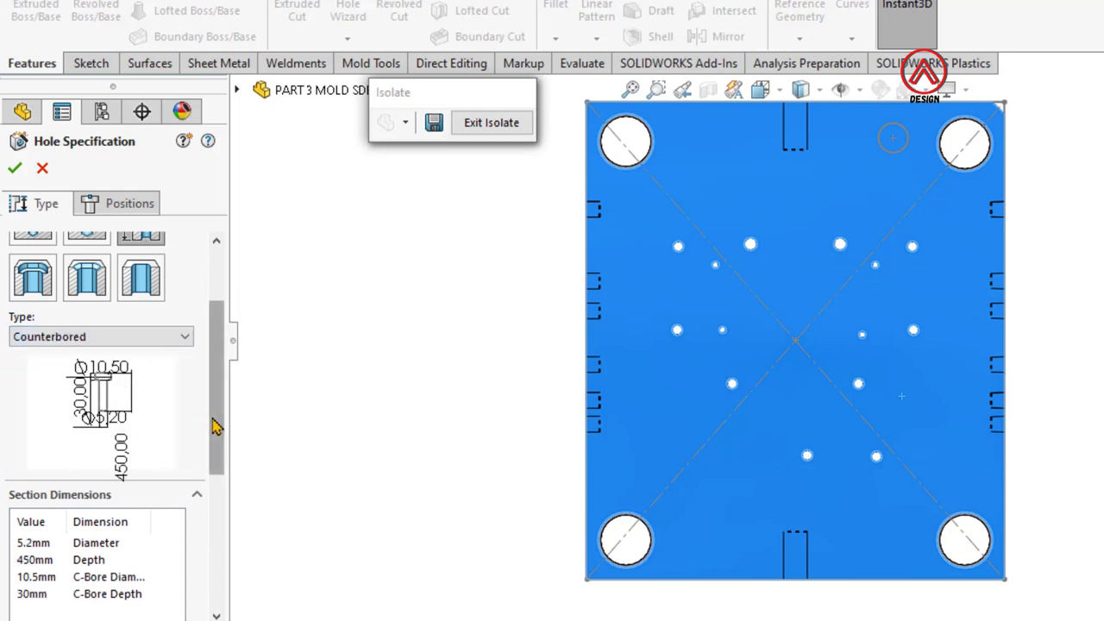
scroll(74, 366, down, 5)
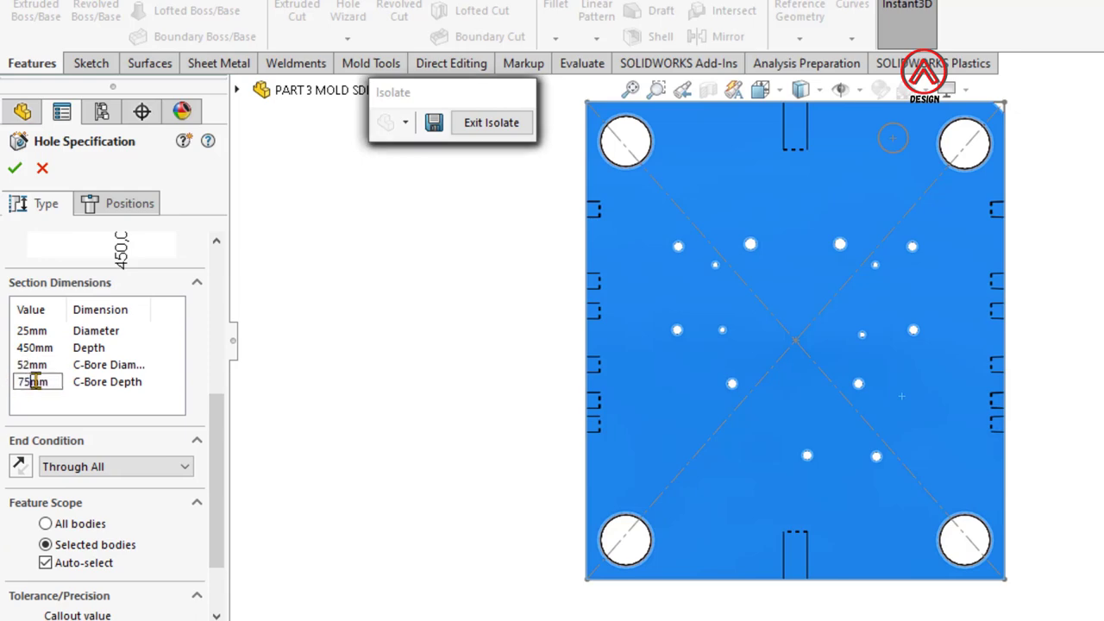
click(129, 205)
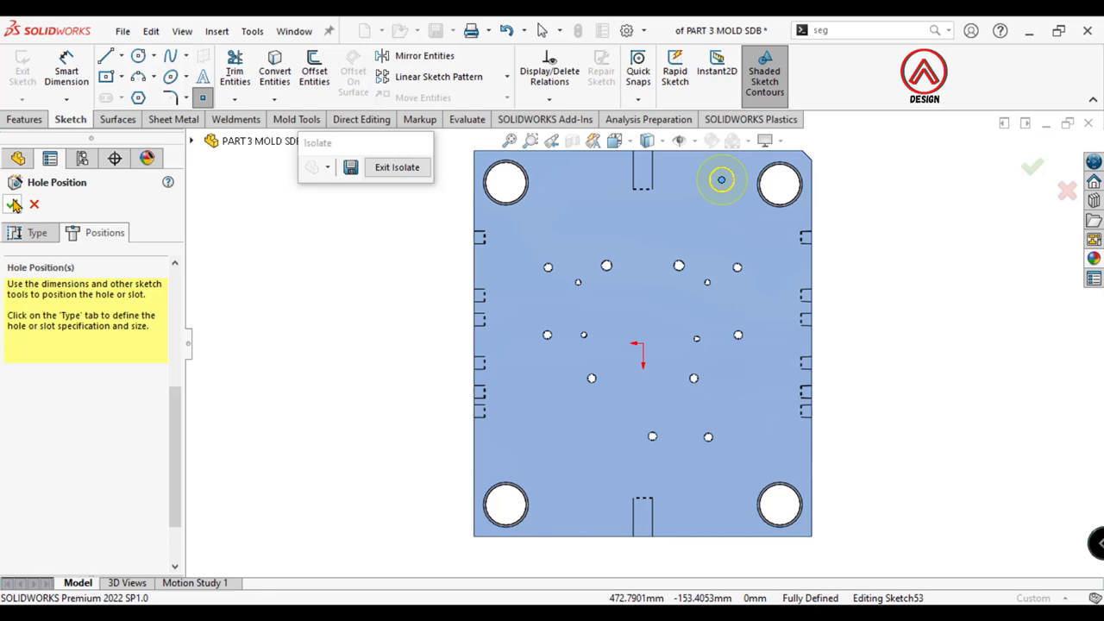
key(Return)
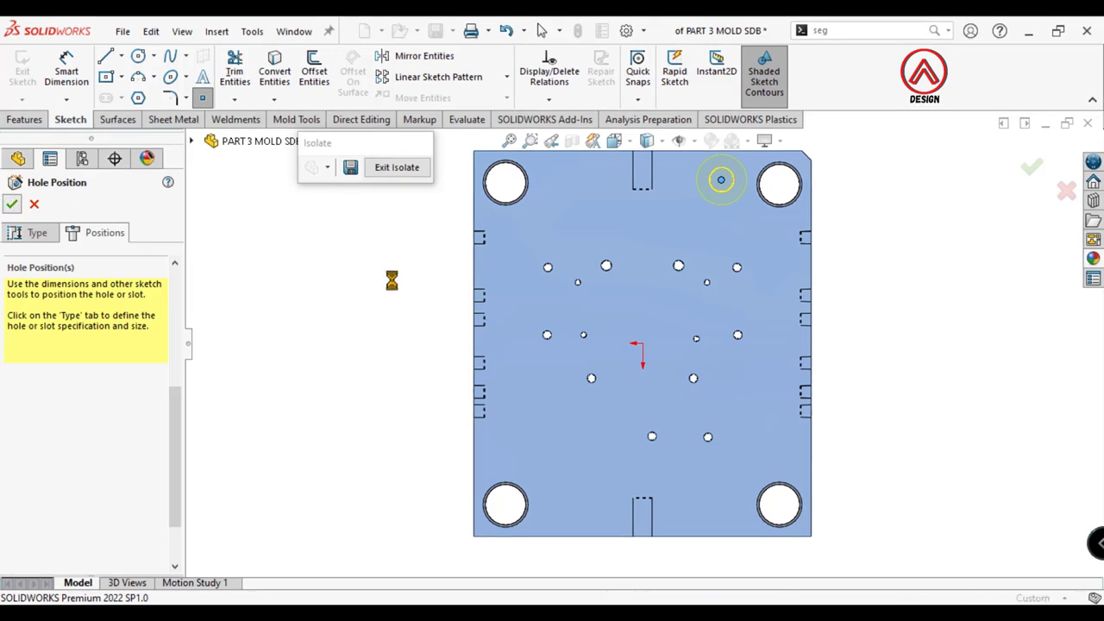
key(ctrl+7)
Step: Select the new counterbored hole and start a Mirror feature
scroll(660, 448, down, 3)
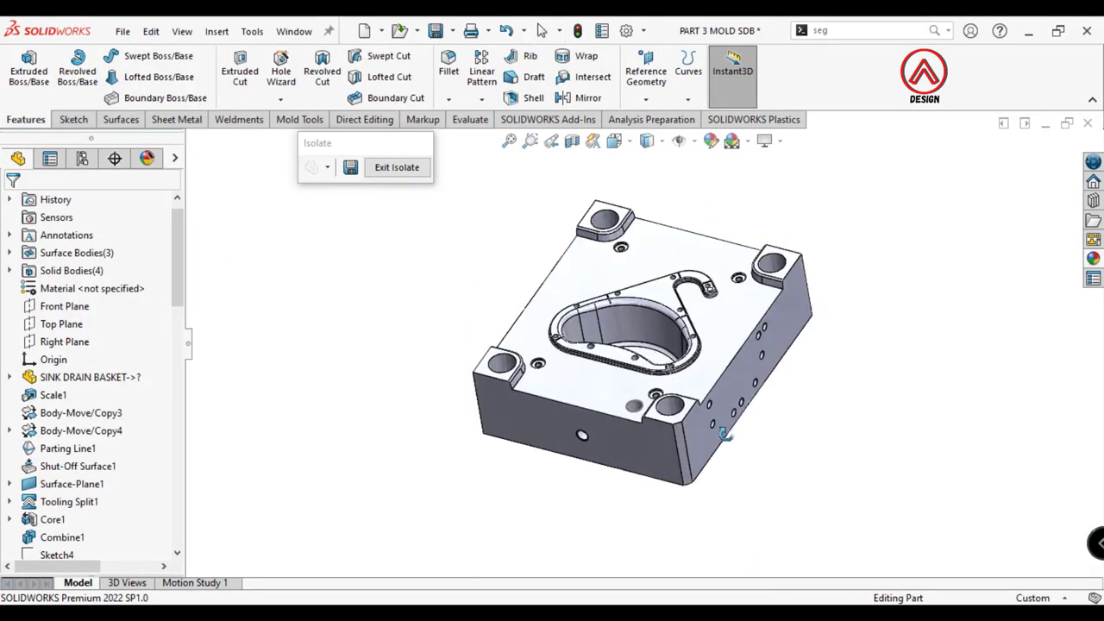
scroll(638, 404, down, 3)
click(637, 396)
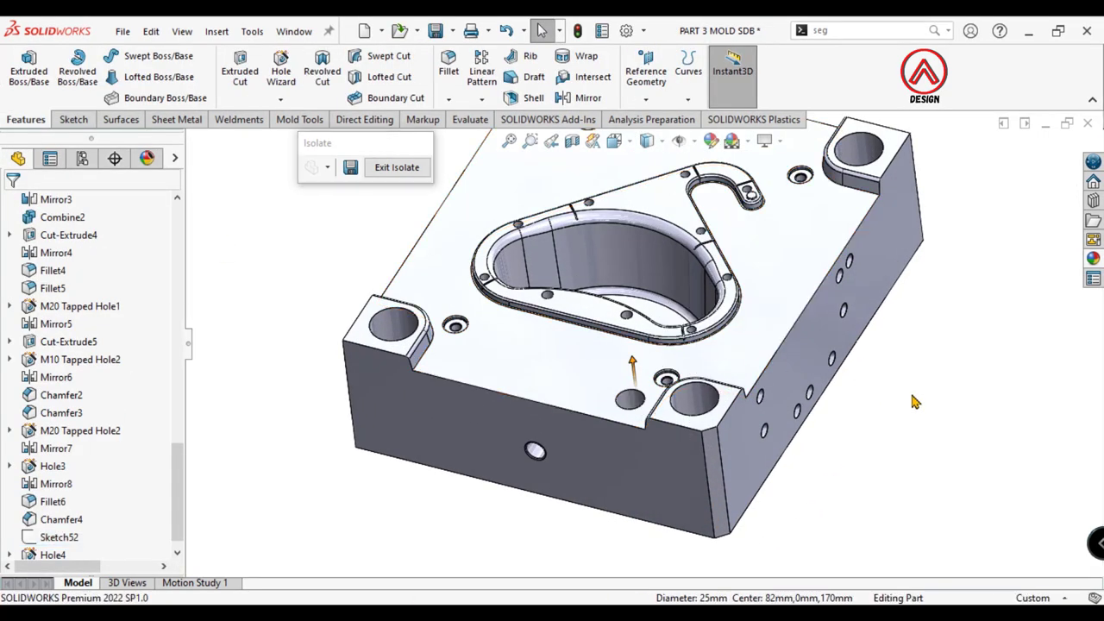
scroll(643, 287, up, 2)
scroll(643, 287, up, 2)
click(481, 99)
click(507, 160)
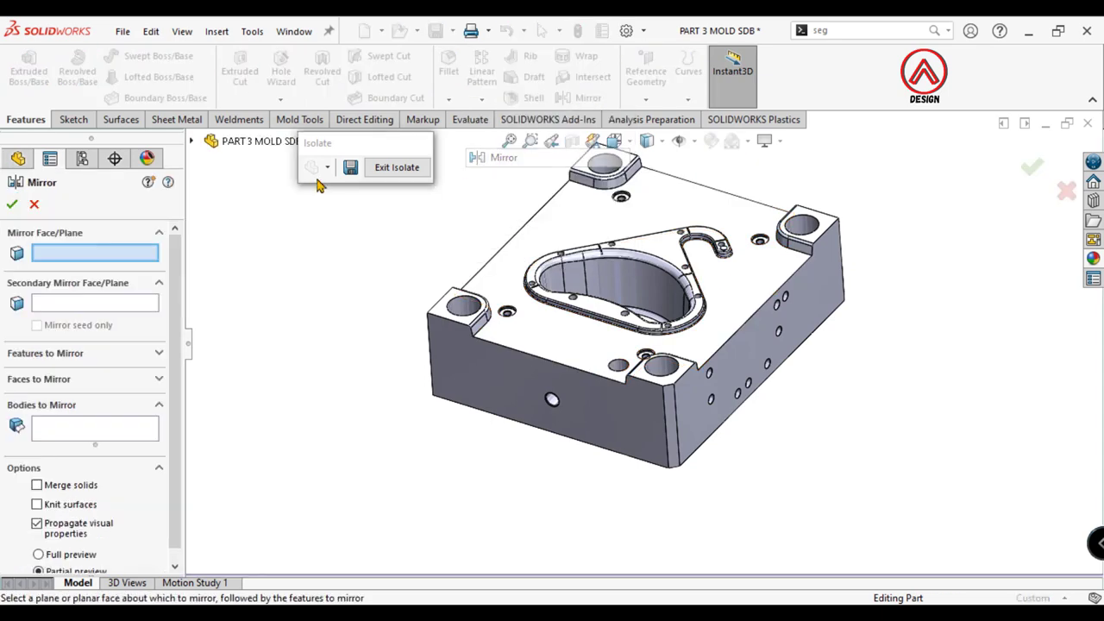
Step: Mirror Hole4 about the Front Plane, with the Right Plane as second mirror plane
click(192, 142)
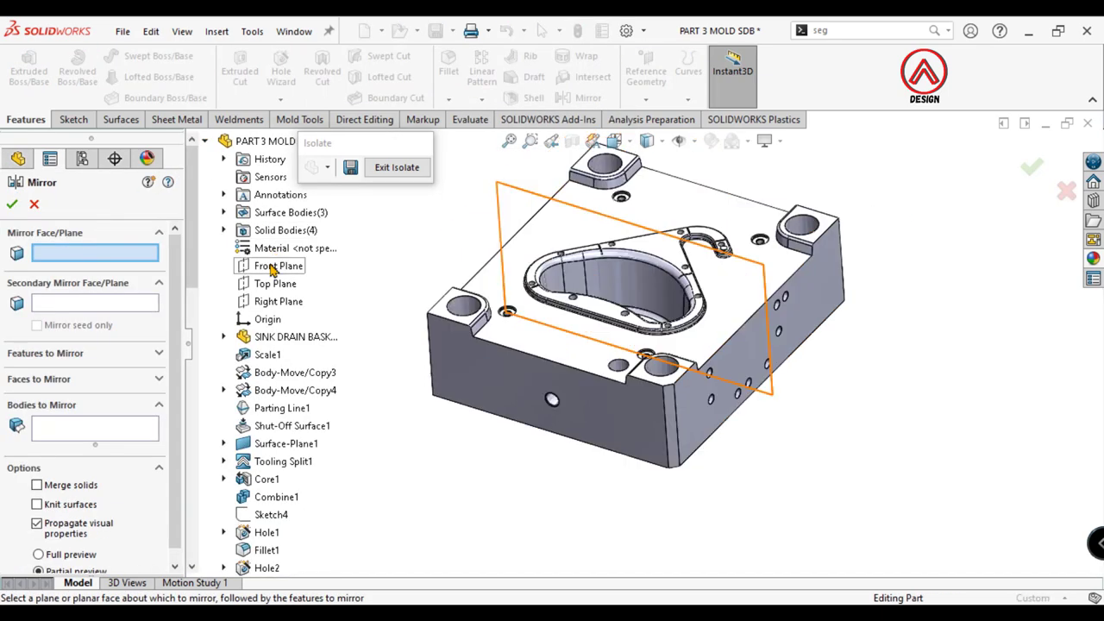
click(276, 265)
click(279, 302)
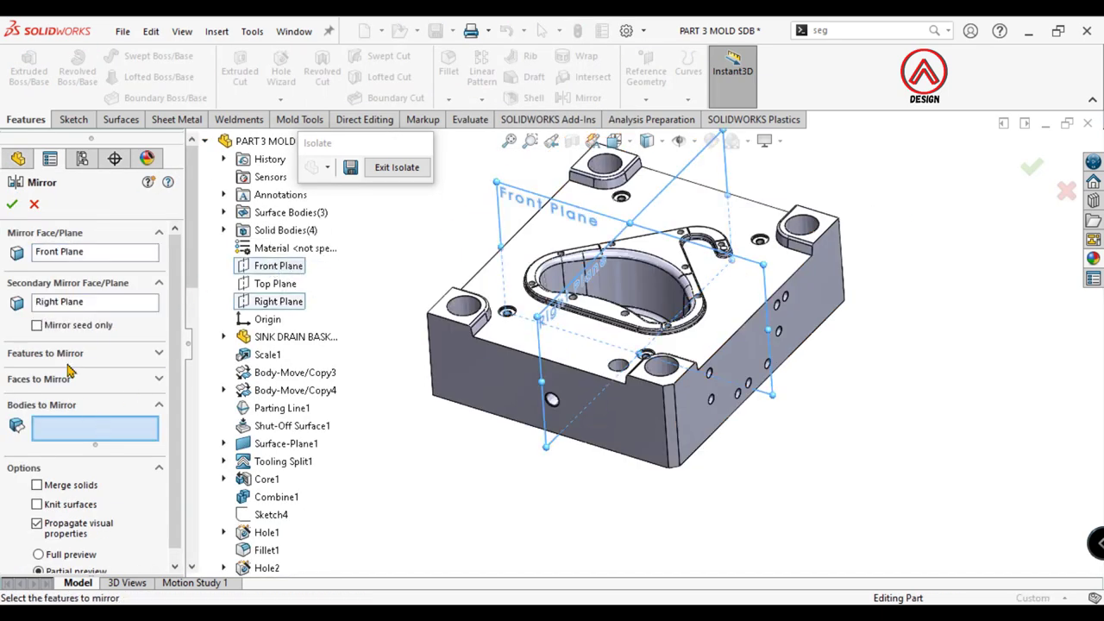
click(64, 353)
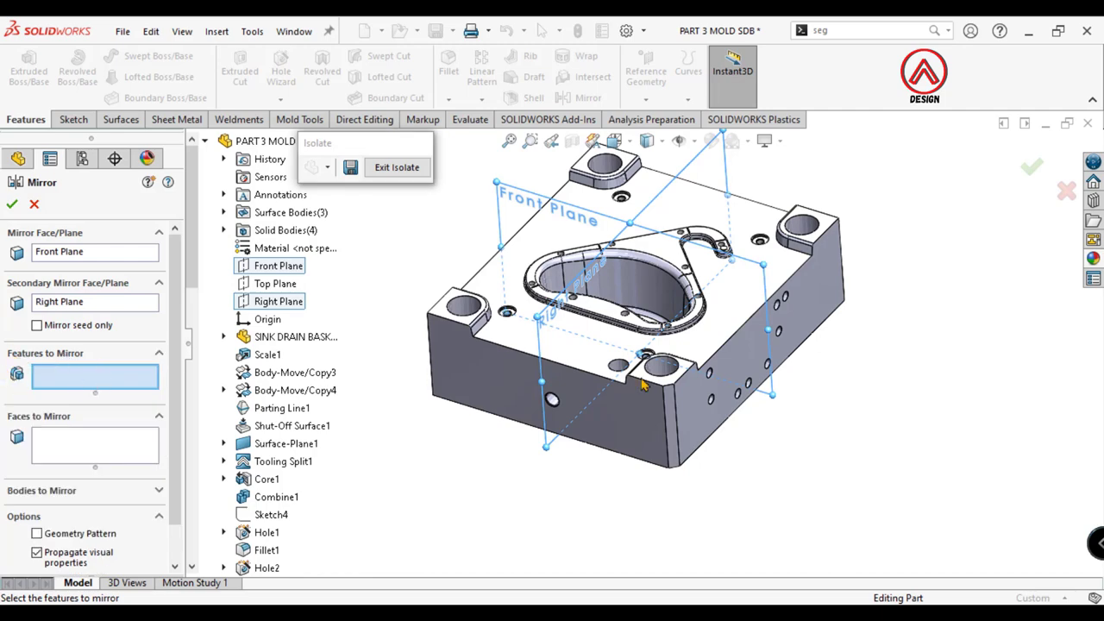
scroll(642, 385, down, 5)
click(563, 358)
scroll(563, 357, up, 4)
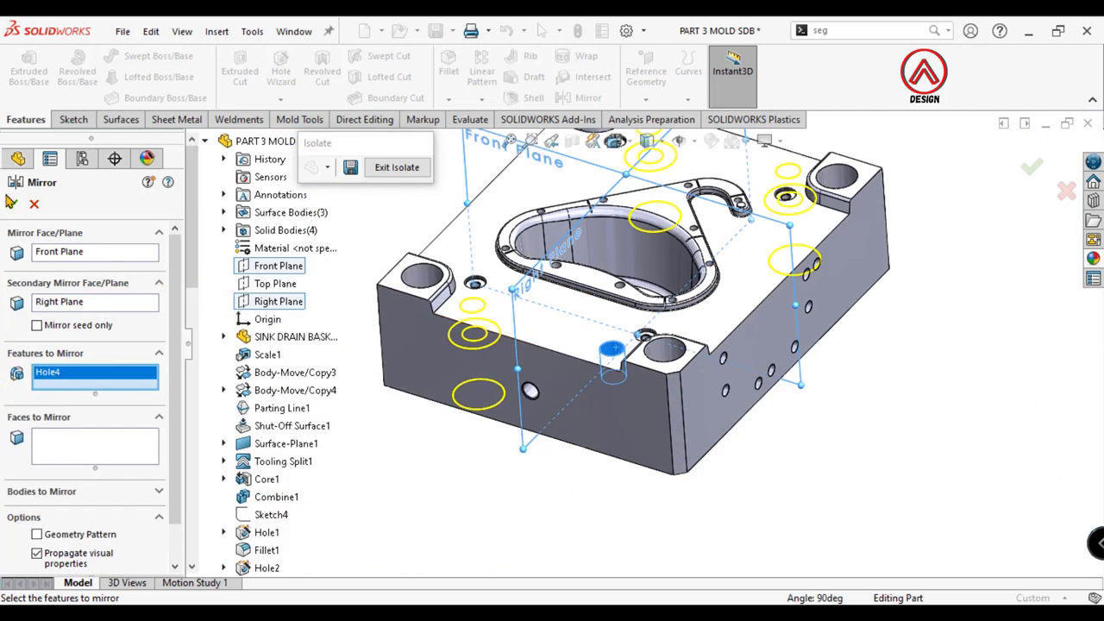
key(Return)
mouse_move(689, 406)
middle_down()
mouse_move(628, 183)
mouse_move(630, 241)
middle_up()
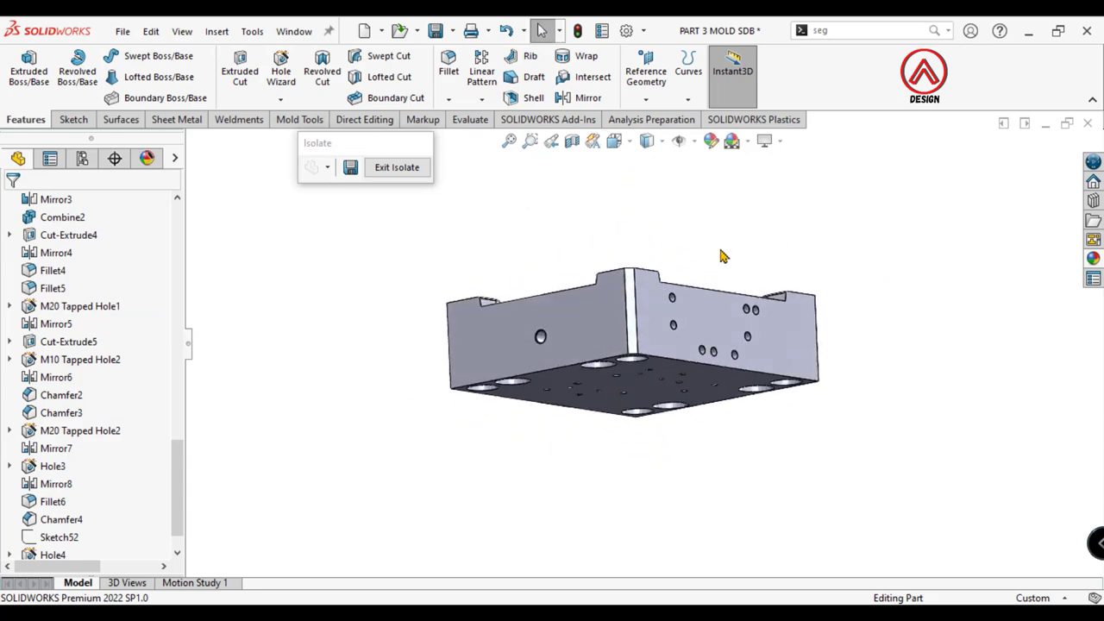
Step: View the plate's bottom face straight on and select it for the holes
mouse_move(722, 255)
middle_down()
mouse_move(695, 290)
mouse_move(635, 247)
mouse_move(584, 382)
middle_up()
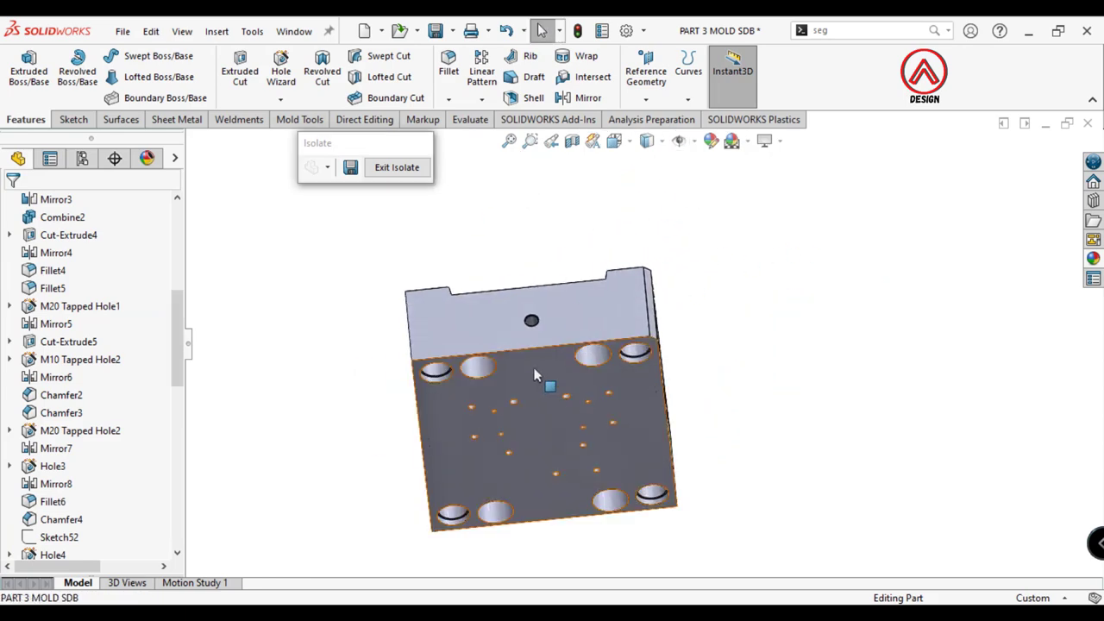
click(535, 375)
click(680, 319)
click(776, 345)
scroll(772, 347, up, 2)
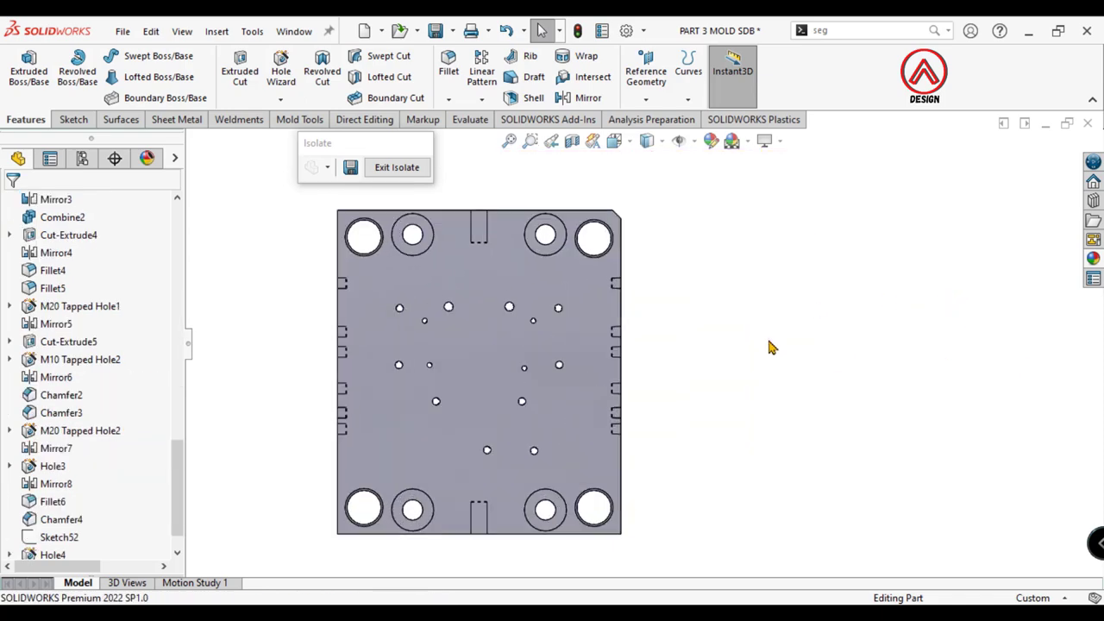
click(369, 328)
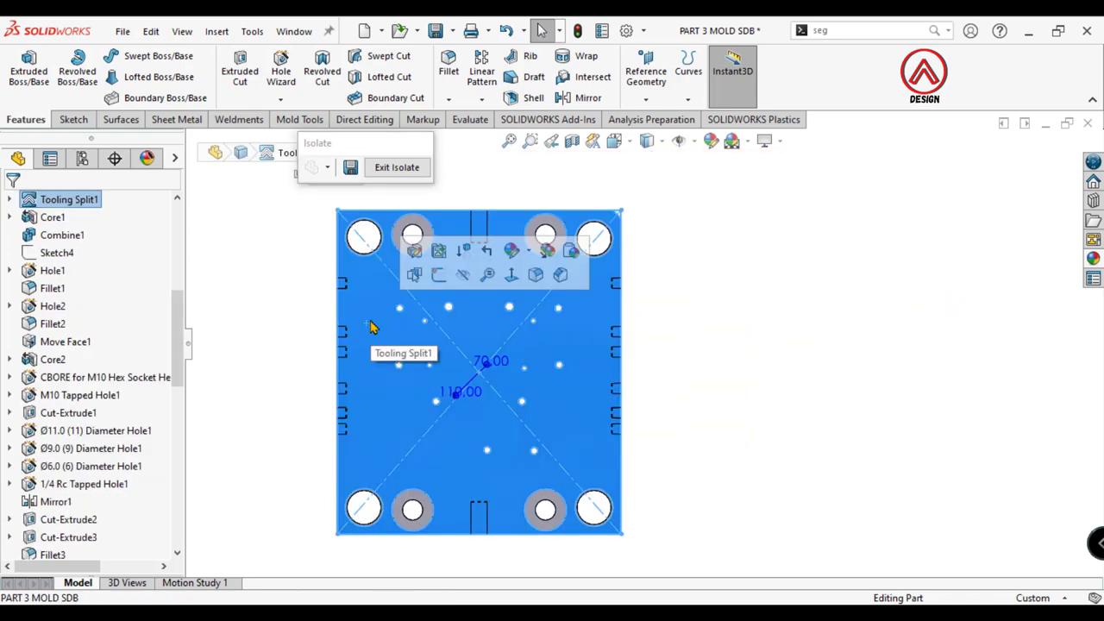
Step: Define an ISO M16 bottoming tapped hole, 38 mm deep, ready for placing its positions
click(282, 72)
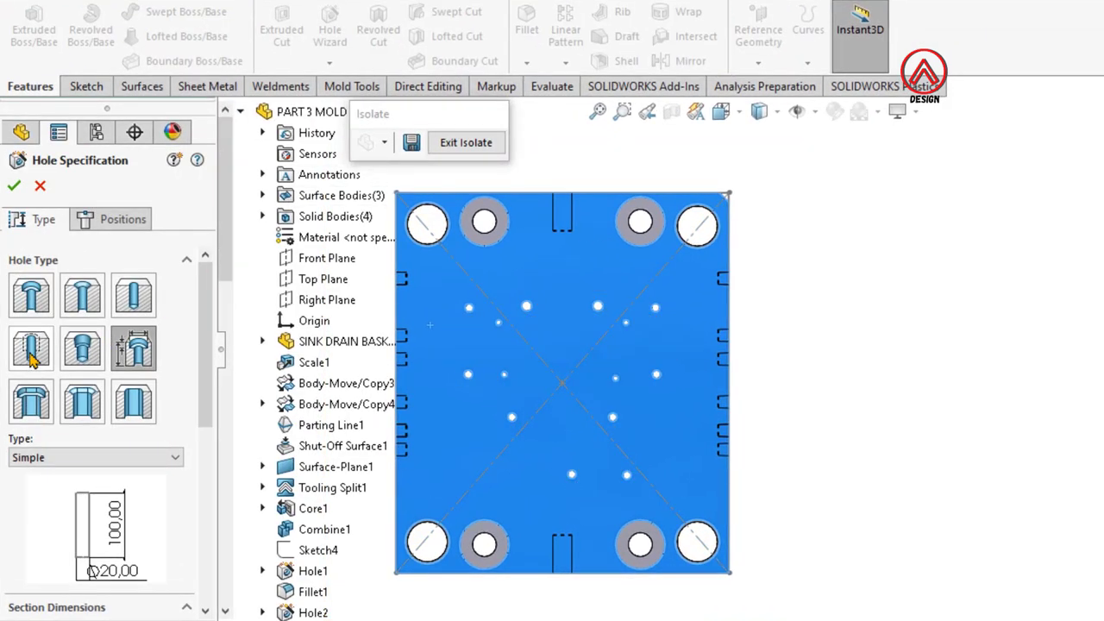
click(31, 348)
scroll(142, 390, down, 2)
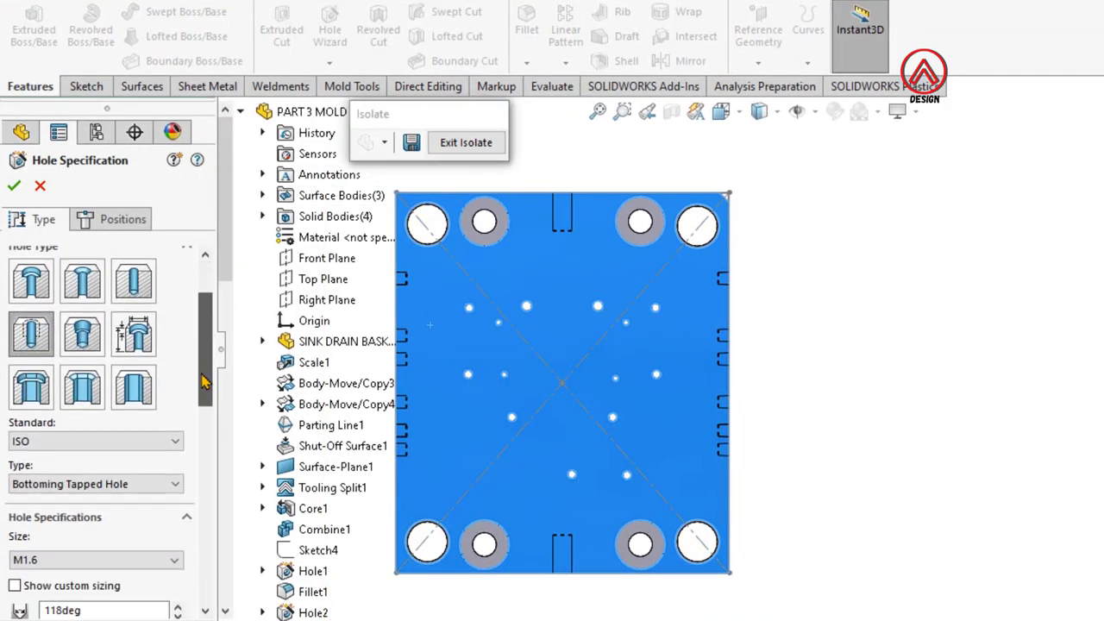
scroll(142, 390, down, 3)
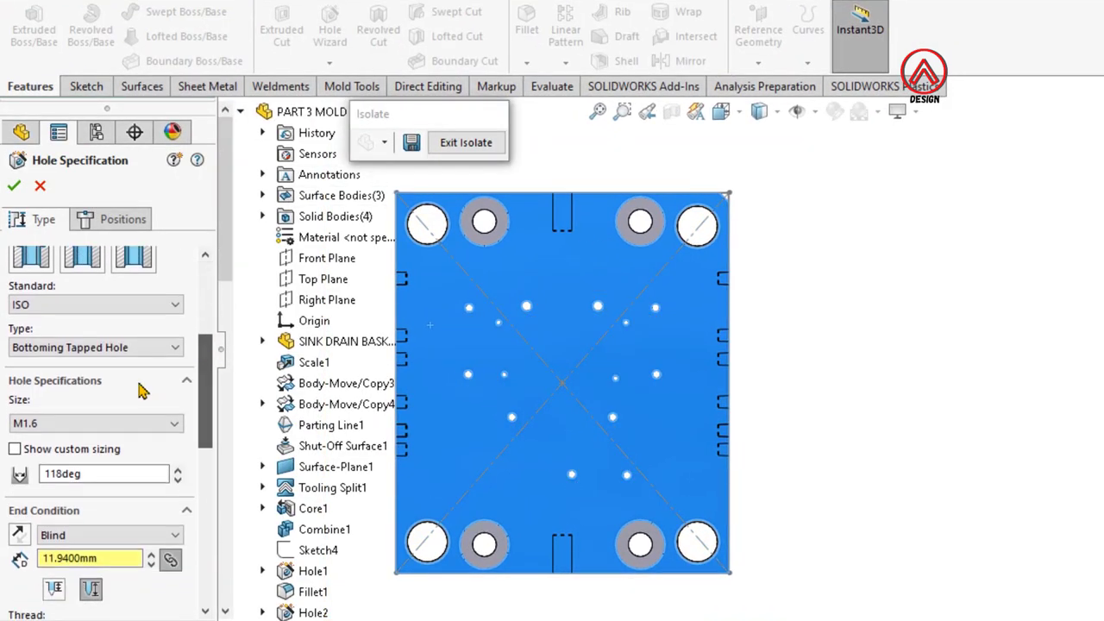
click(73, 423)
scroll(58, 535, down, 2)
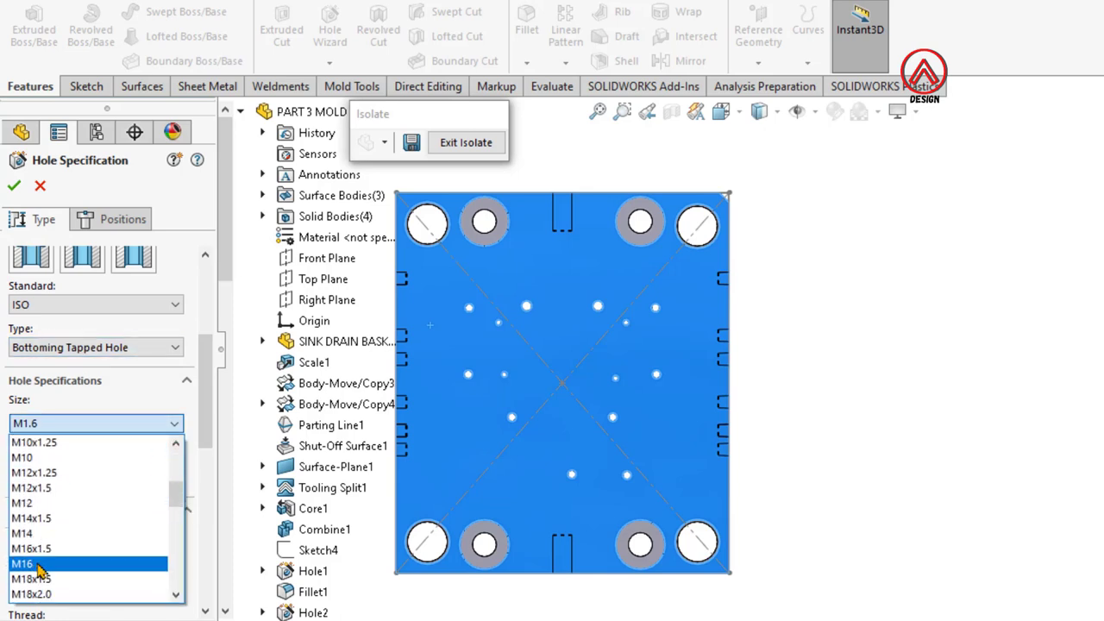
click(40, 565)
mouse_move(206, 388)
mouse_down()
mouse_move(207, 530)
mouse_move(207, 259)
mouse_up()
click(114, 219)
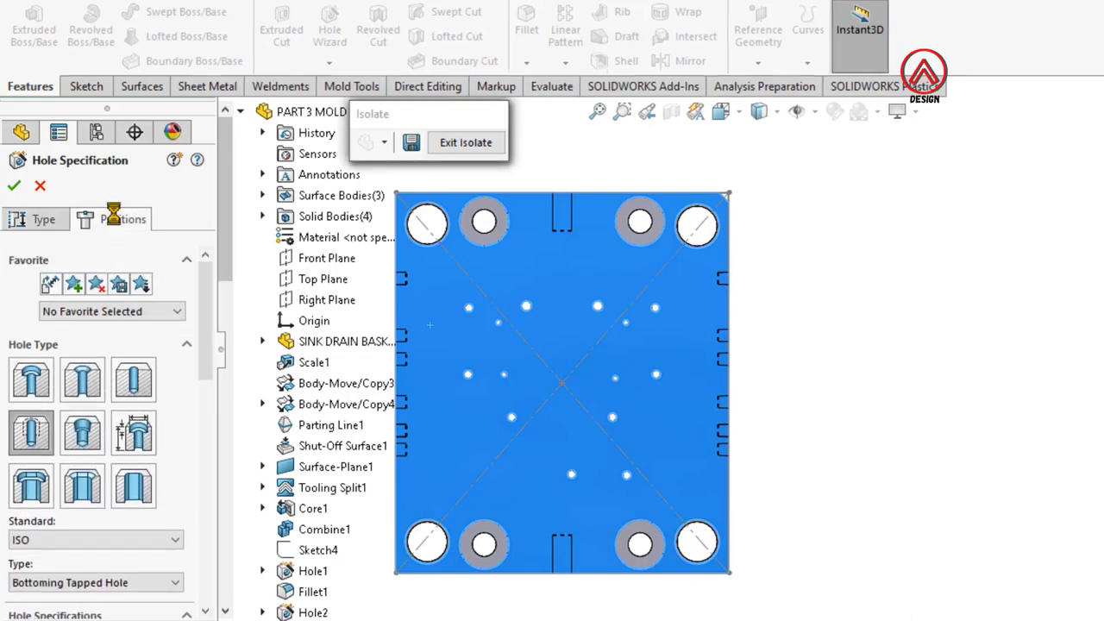
scroll(431, 381, down, 3)
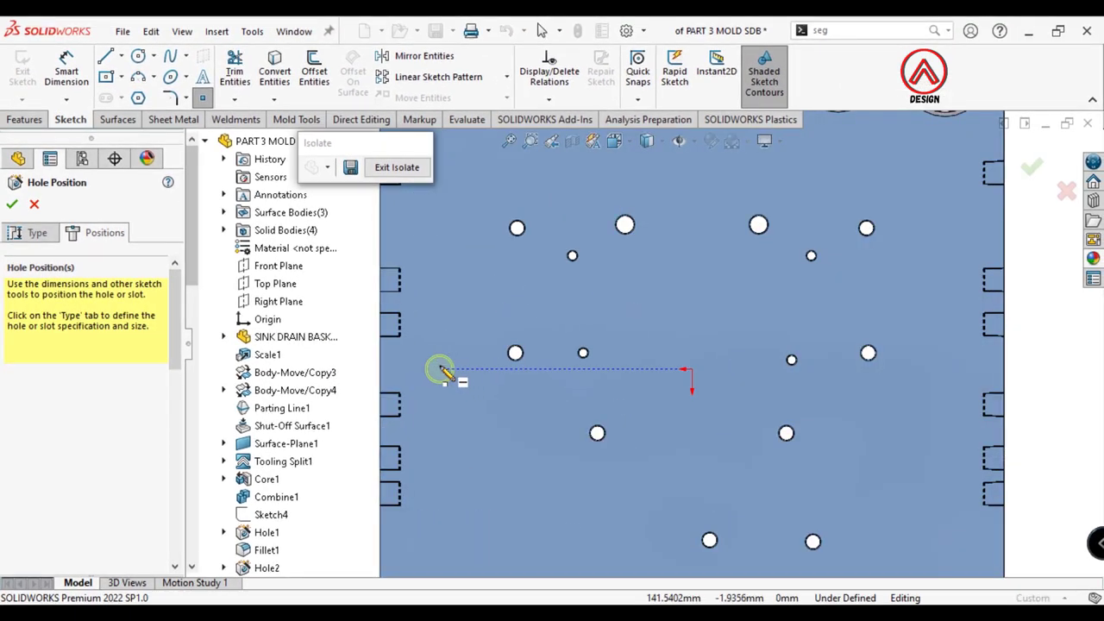
scroll(440, 371, up, 4)
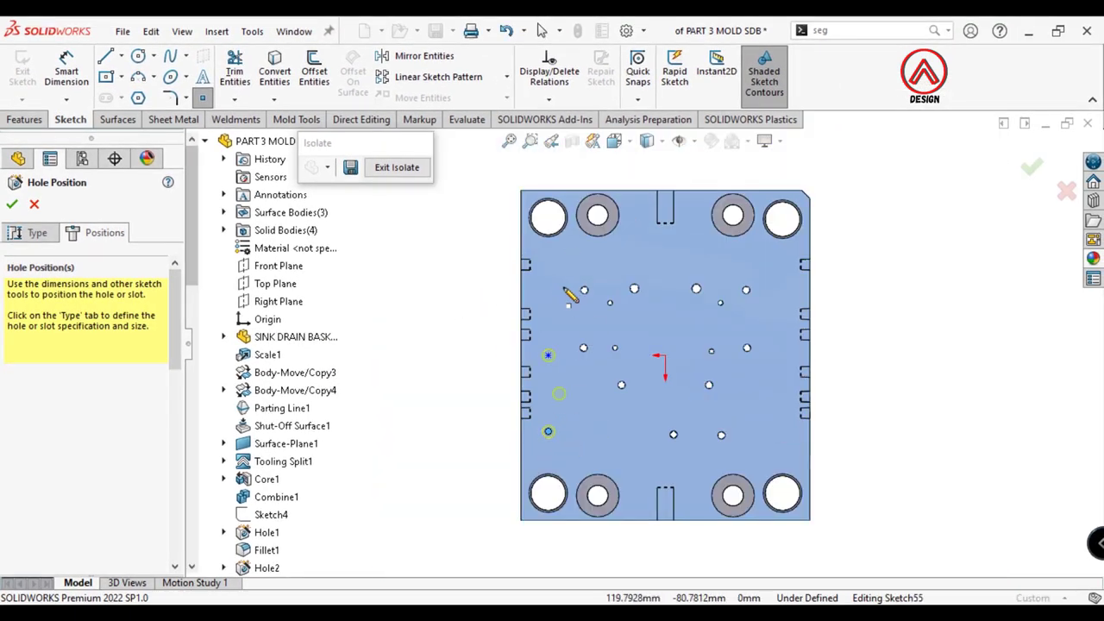
Step: Draw a vertical and a horizontal centerline from the origin
click(120, 55)
click(146, 90)
click(664, 355)
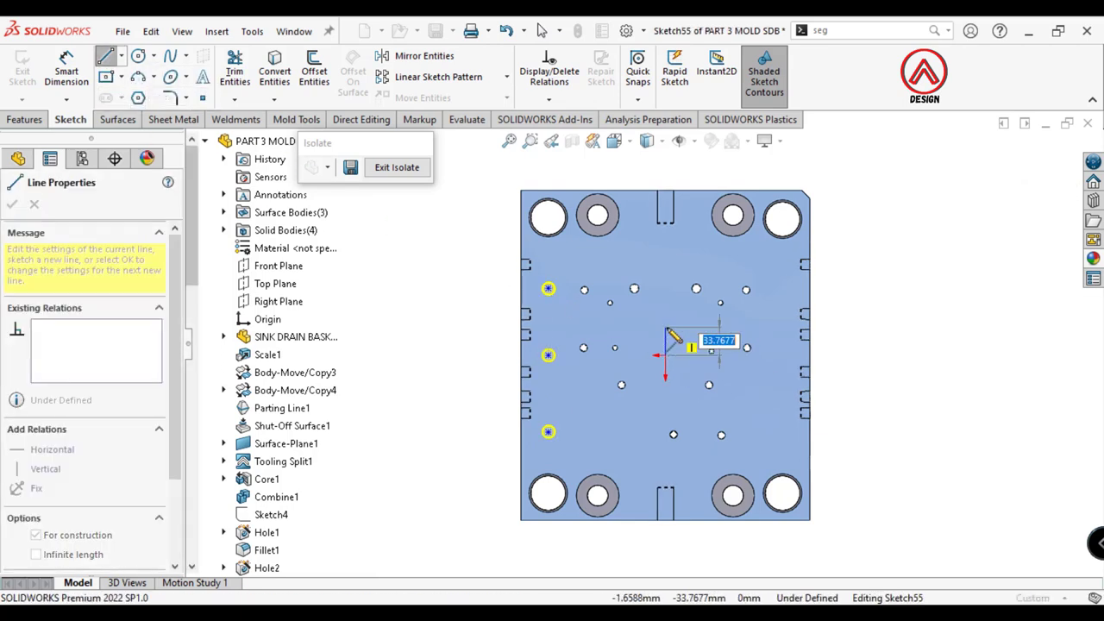
click(666, 329)
key(Escape)
key(l)
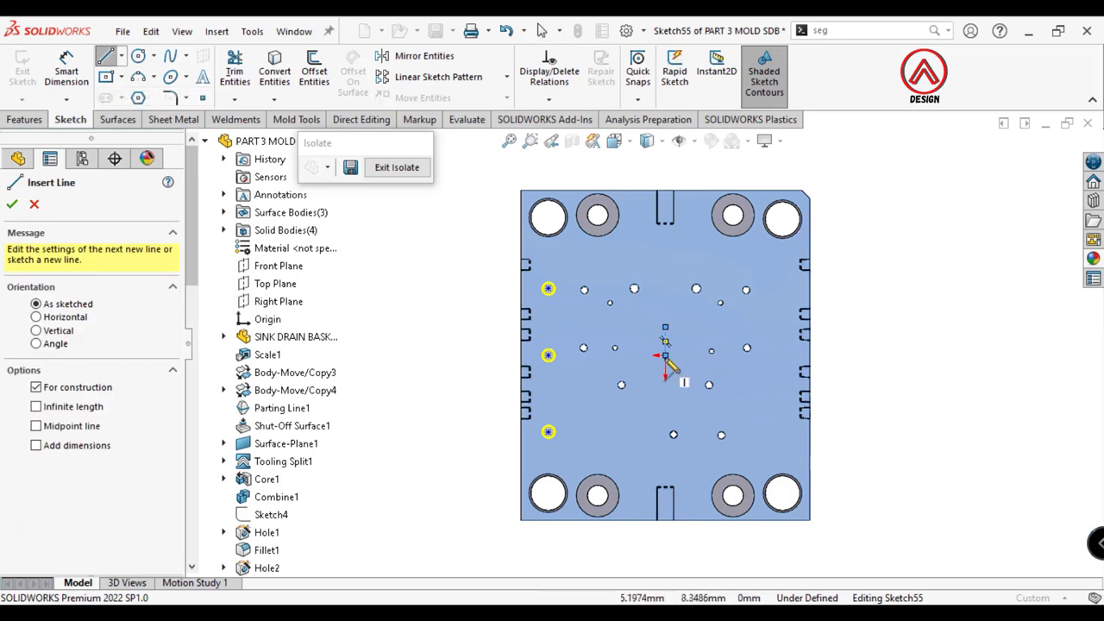
click(664, 354)
click(629, 354)
key(Escape)
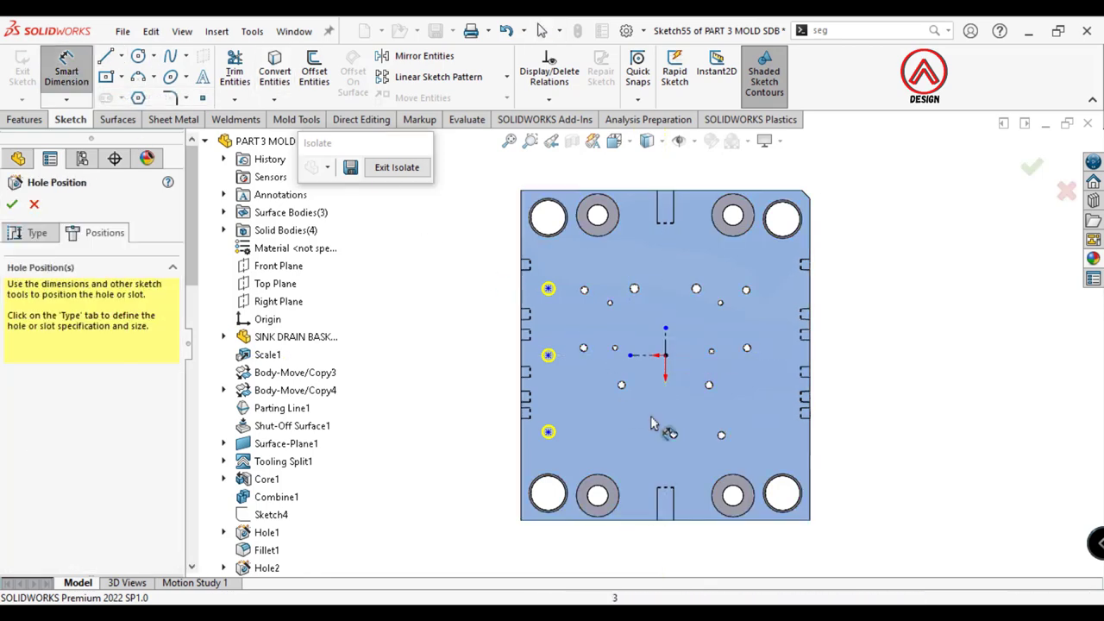
Step: Dimension the top hole point 142.5 from the vertical centerline and 131 from the horizontal one
click(547, 288)
click(665, 340)
scroll(603, 500, up, 1)
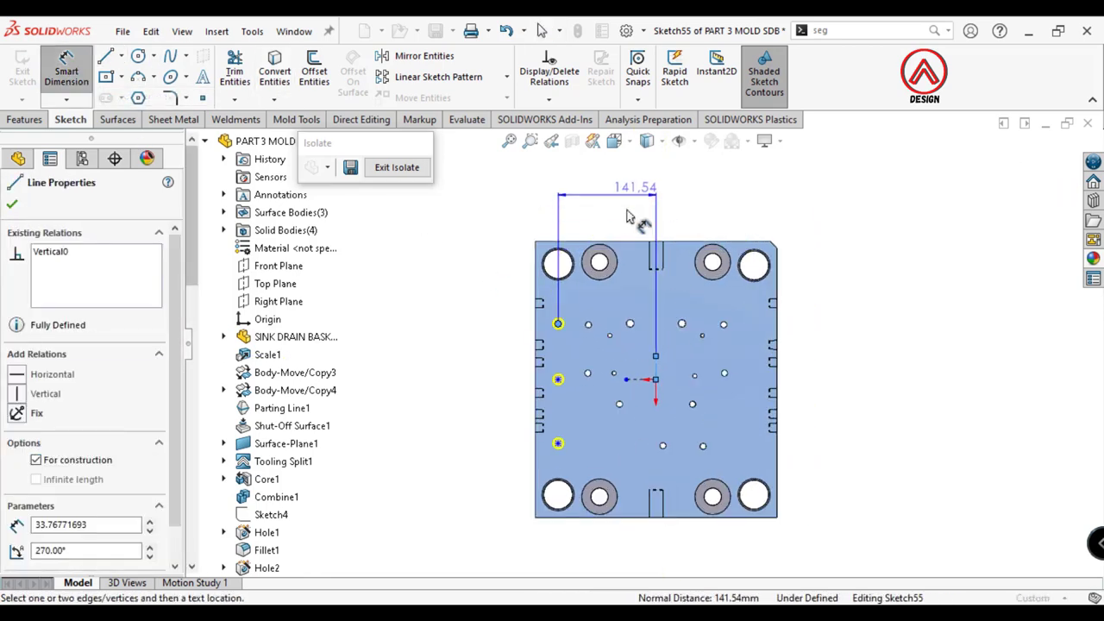
click(628, 216)
text(142.5)
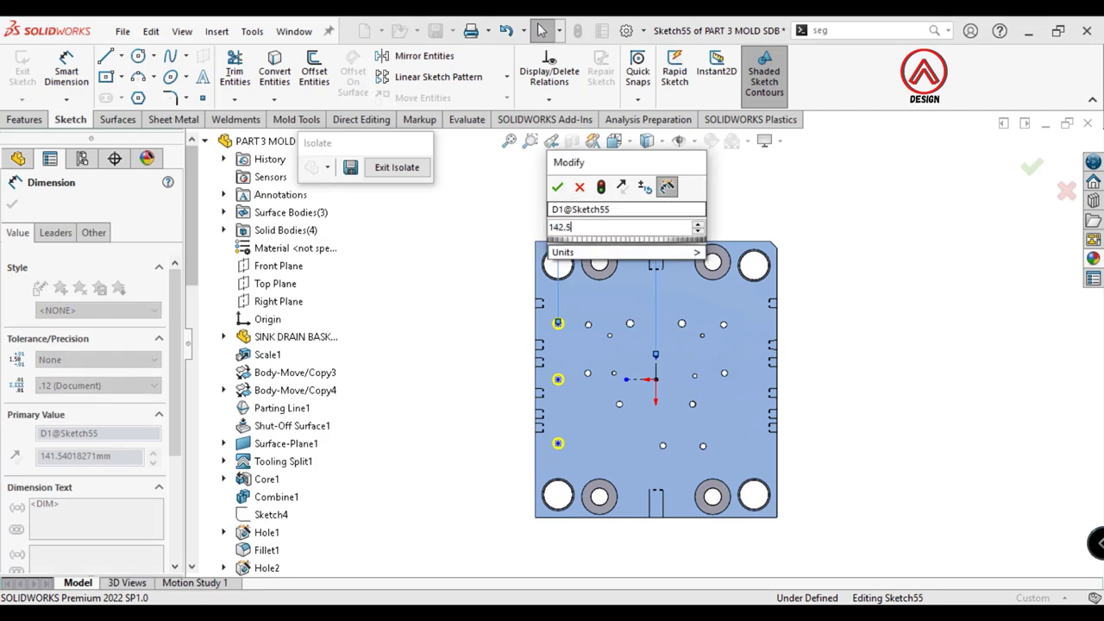
key(Return)
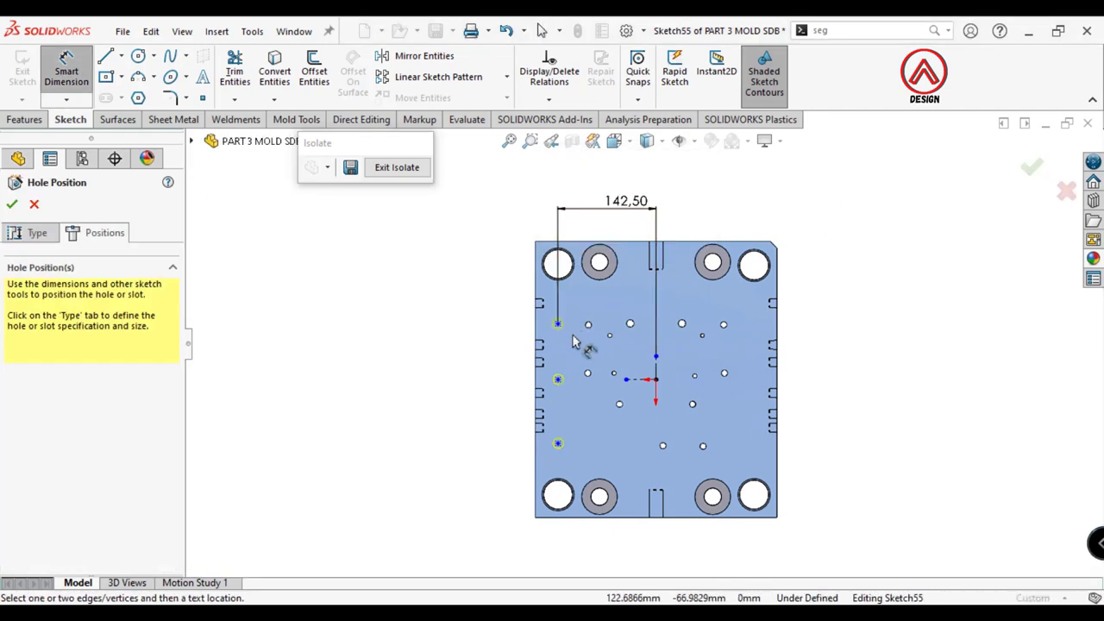
click(558, 324)
click(636, 380)
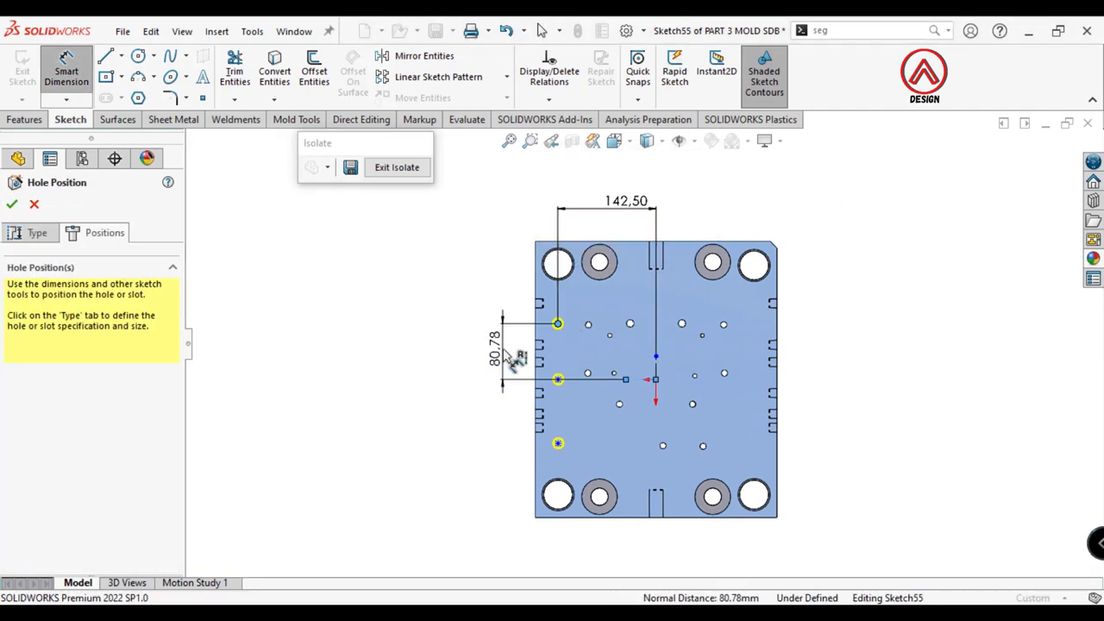
click(509, 355)
text(13)
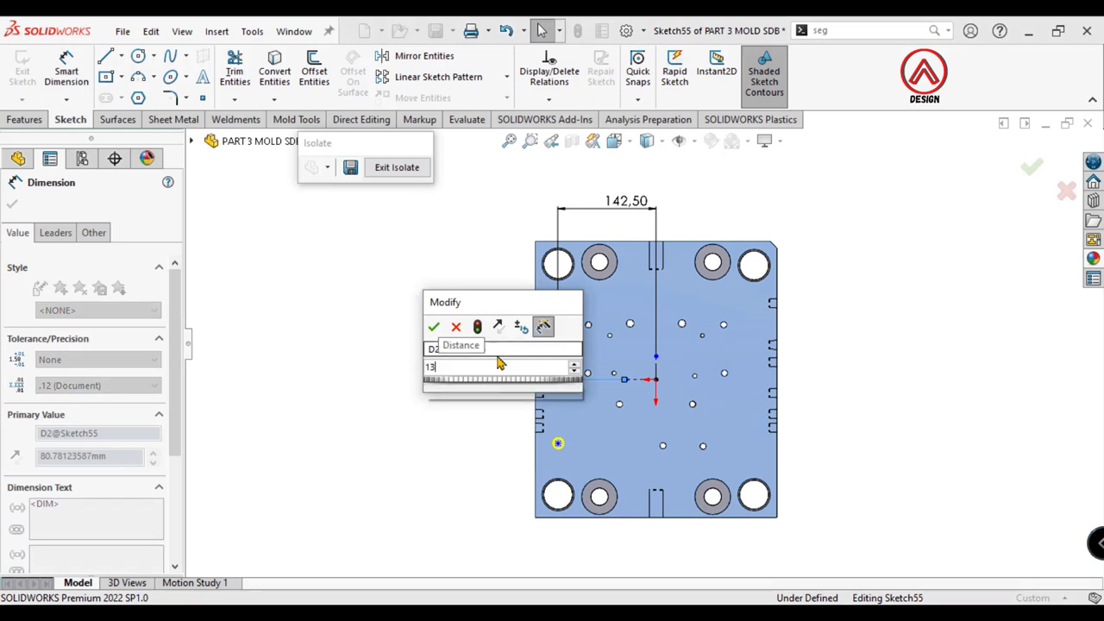
text(1)
key(Return)
scroll(767, 353, down, 1)
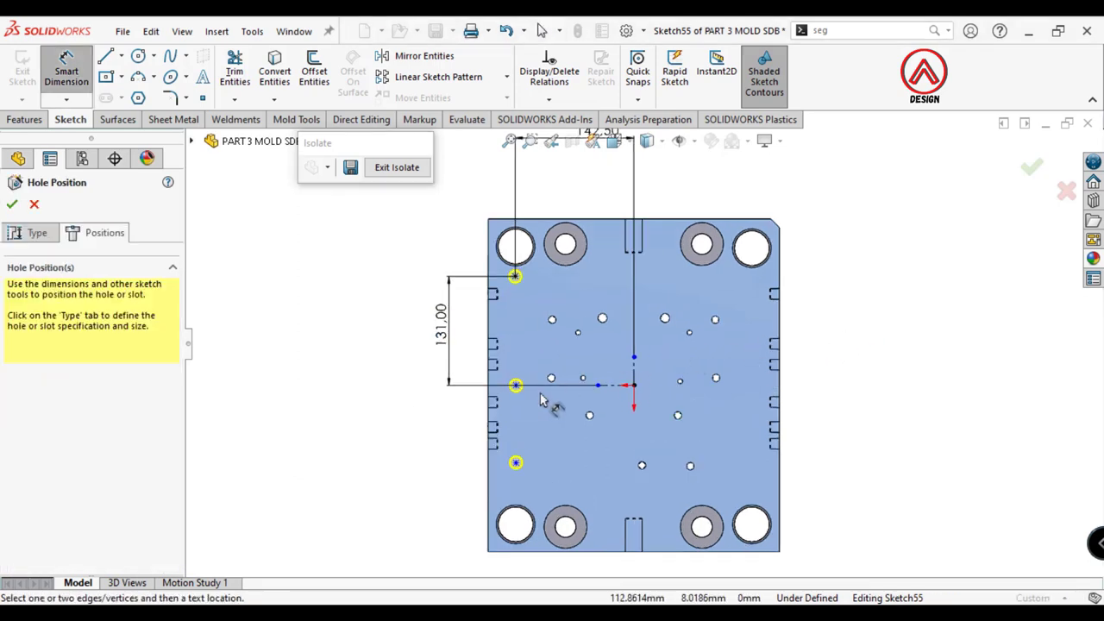
key(Escape)
Step: Make the three hole points vertically aligned
click(515, 276)
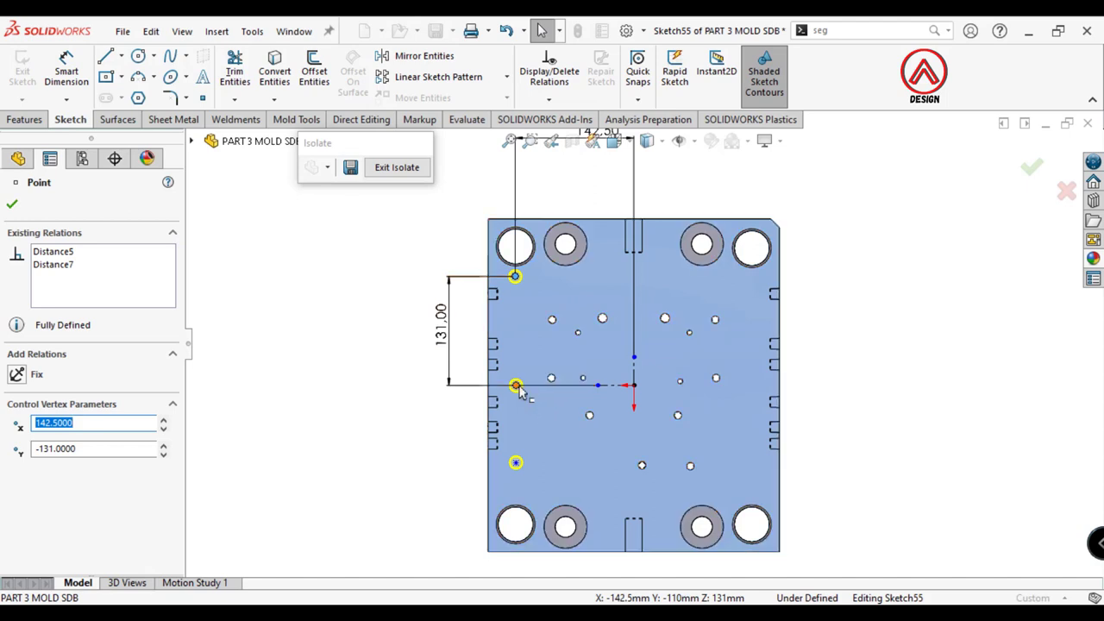
ctrl+click(515, 385)
ctrl+click(515, 462)
click(636, 412)
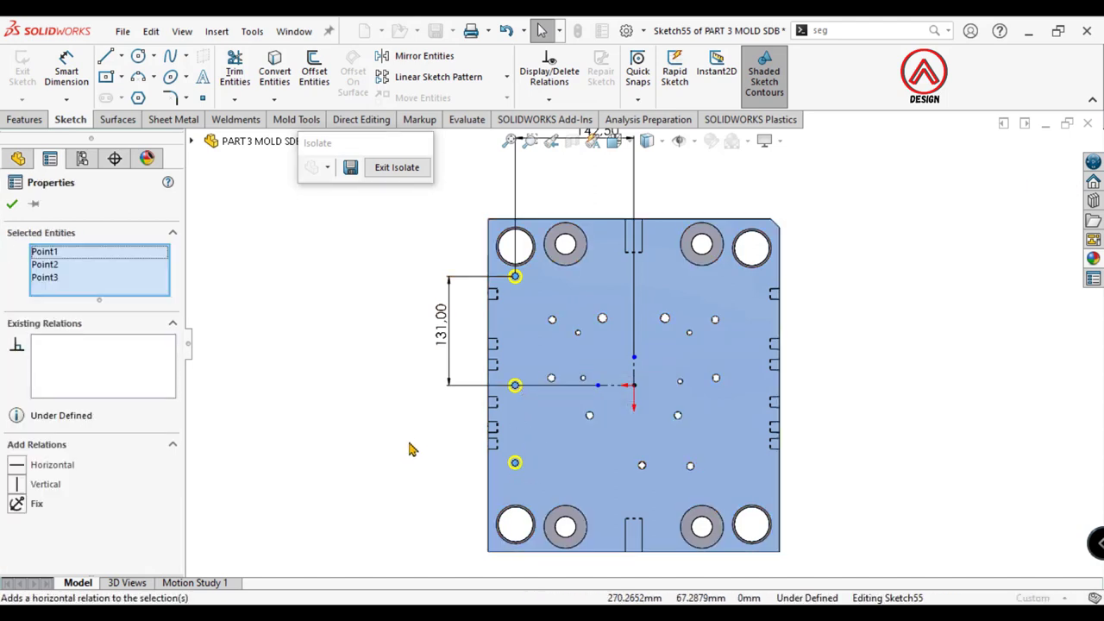
click(412, 449)
Step: Dimension the lowest hole point 131 from the horizontal centerline
key(d)
click(514, 462)
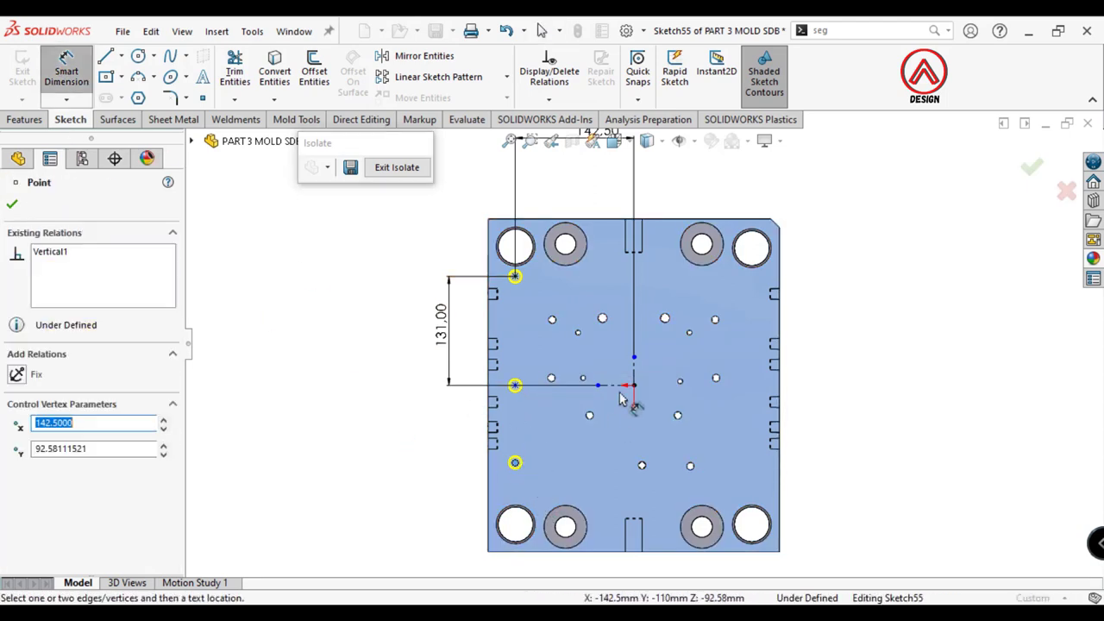
click(621, 385)
click(429, 438)
text(131)
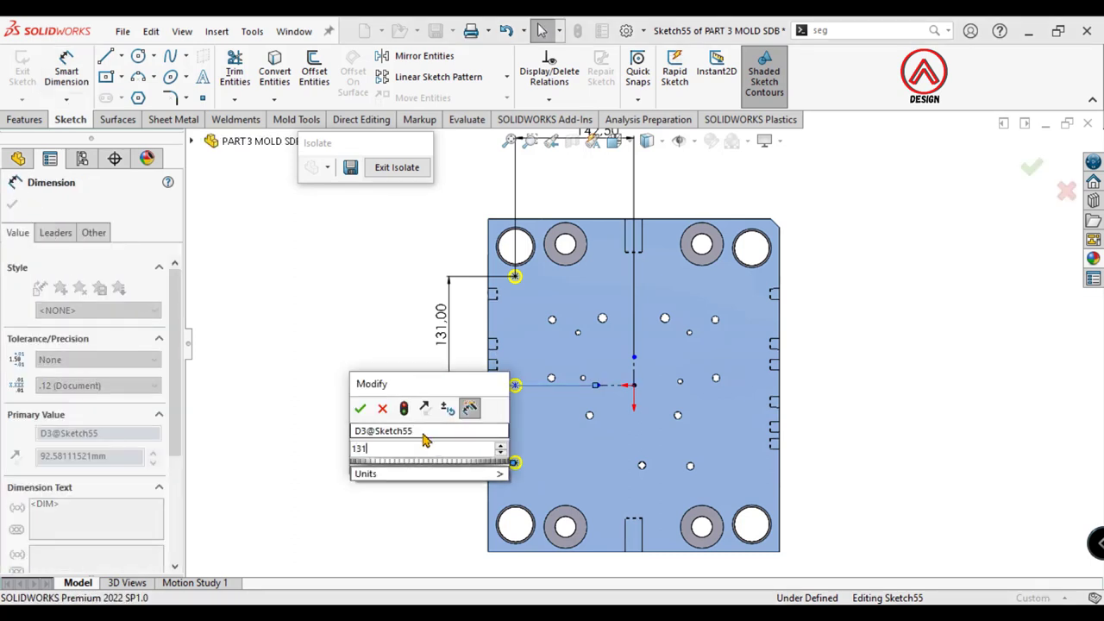
key(Return)
click(411, 507)
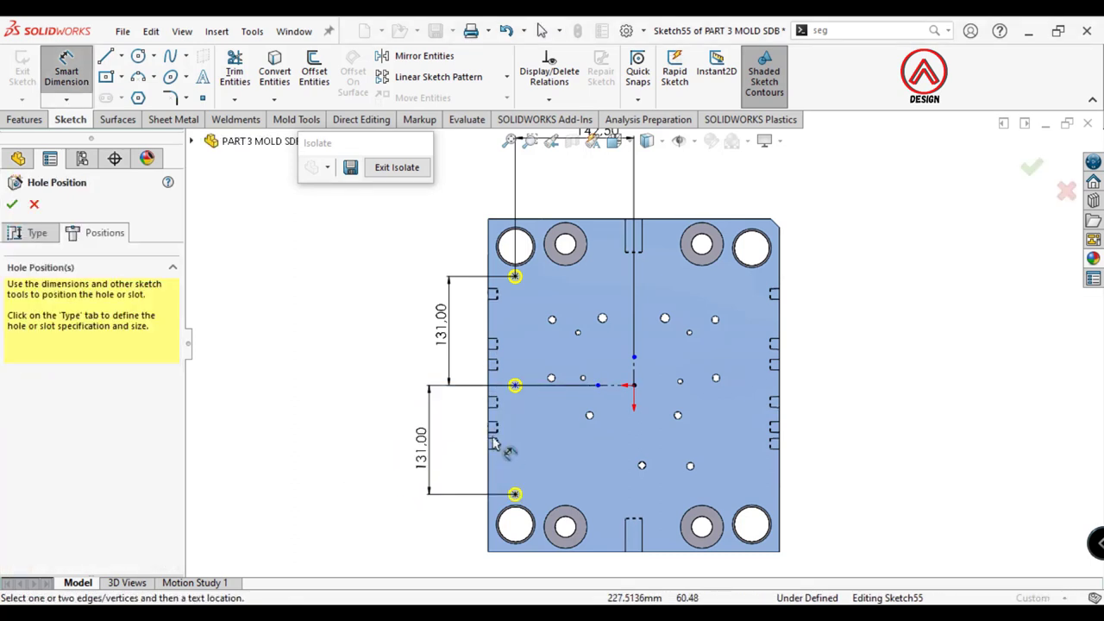
Step: Align the middle hole point horizontally with the centre point
scroll(546, 400, down, 4)
click(494, 370)
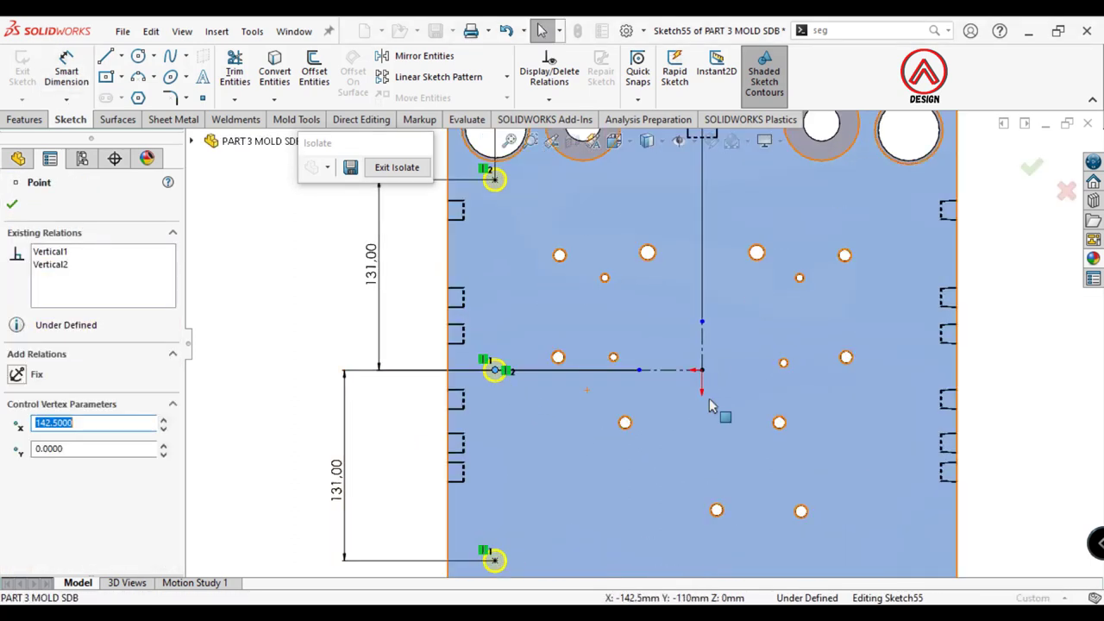
ctrl+click(701, 370)
click(759, 321)
click(417, 306)
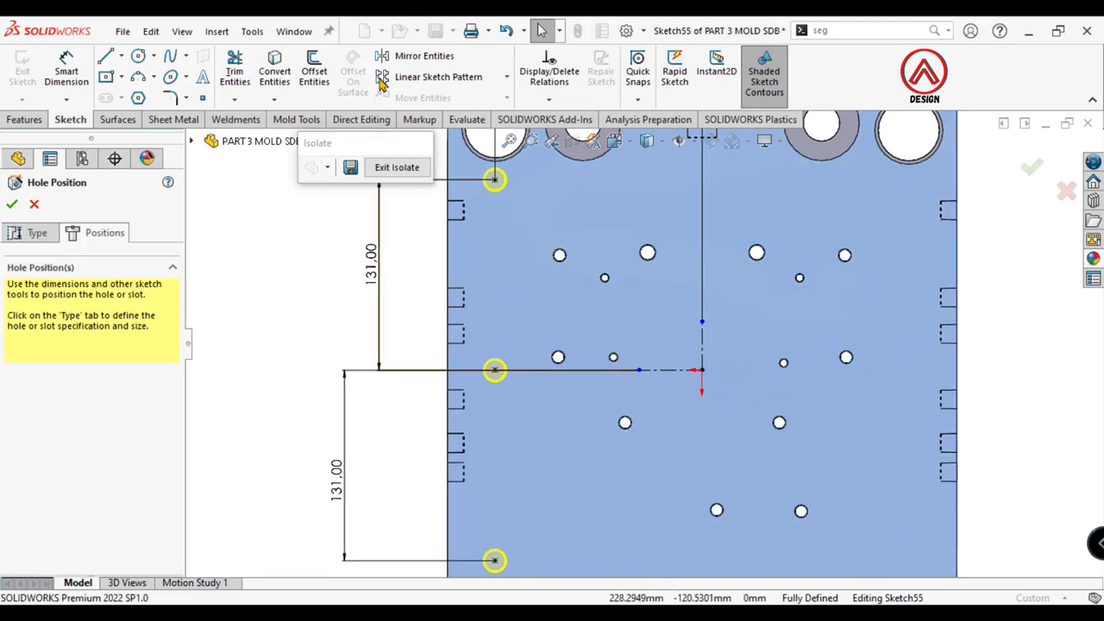
Step: Mirror the three hole points about the vertical centerline and finish the tapped hole feature
click(473, 55)
click(494, 179)
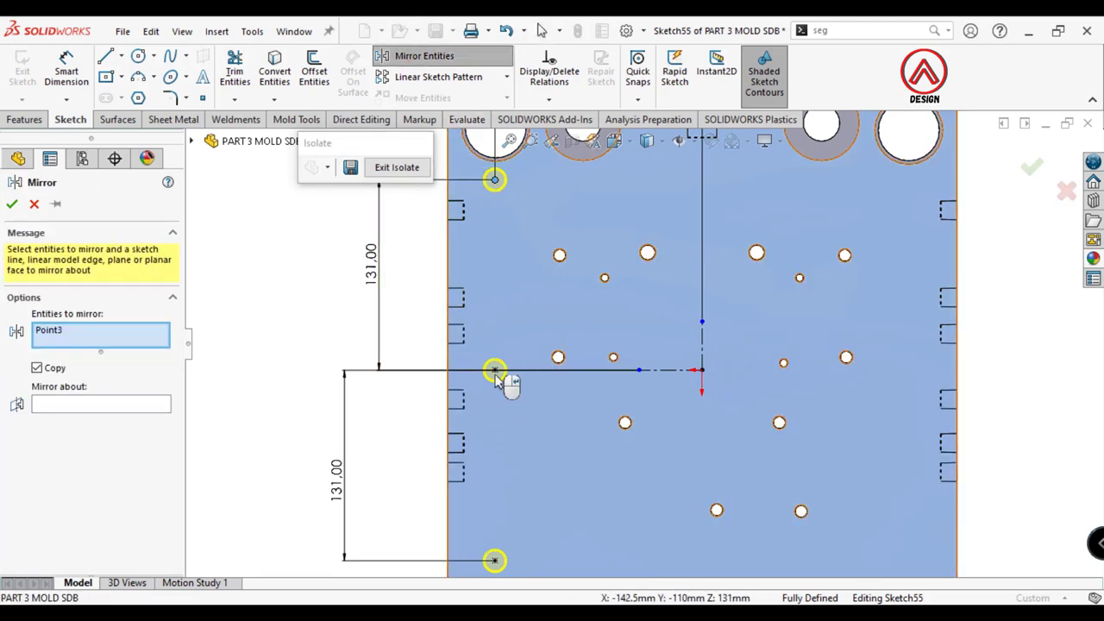
click(494, 370)
click(494, 561)
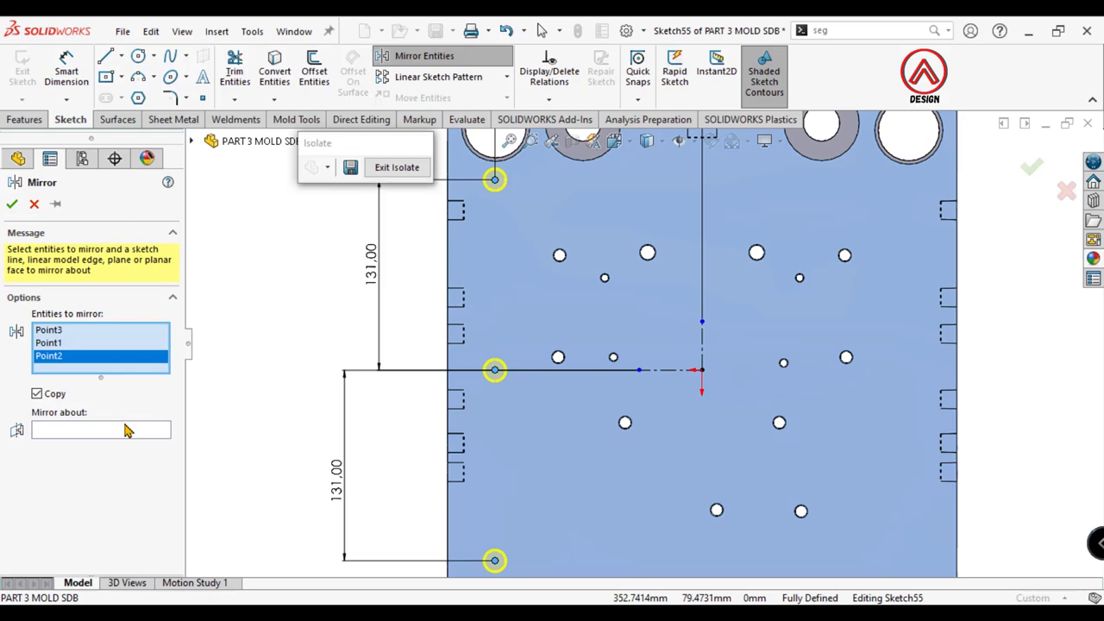
click(125, 431)
click(701, 345)
scroll(712, 354, up, 2)
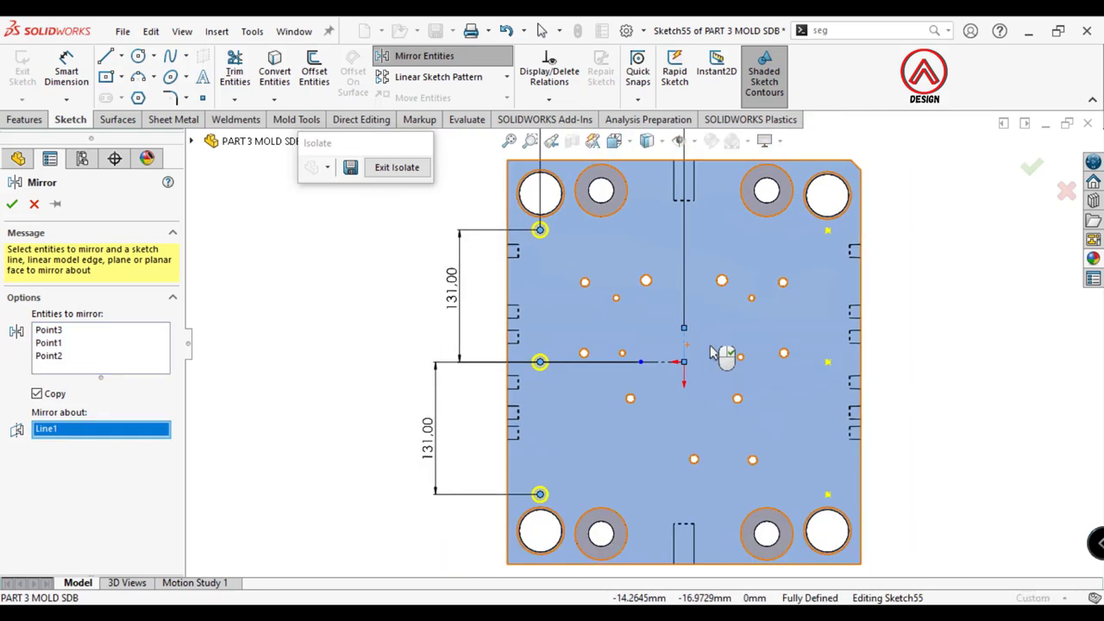
click(12, 204)
Step: Finish the tapped holes and start a sketch on the plate's front face, viewed normal to it
key(Return)
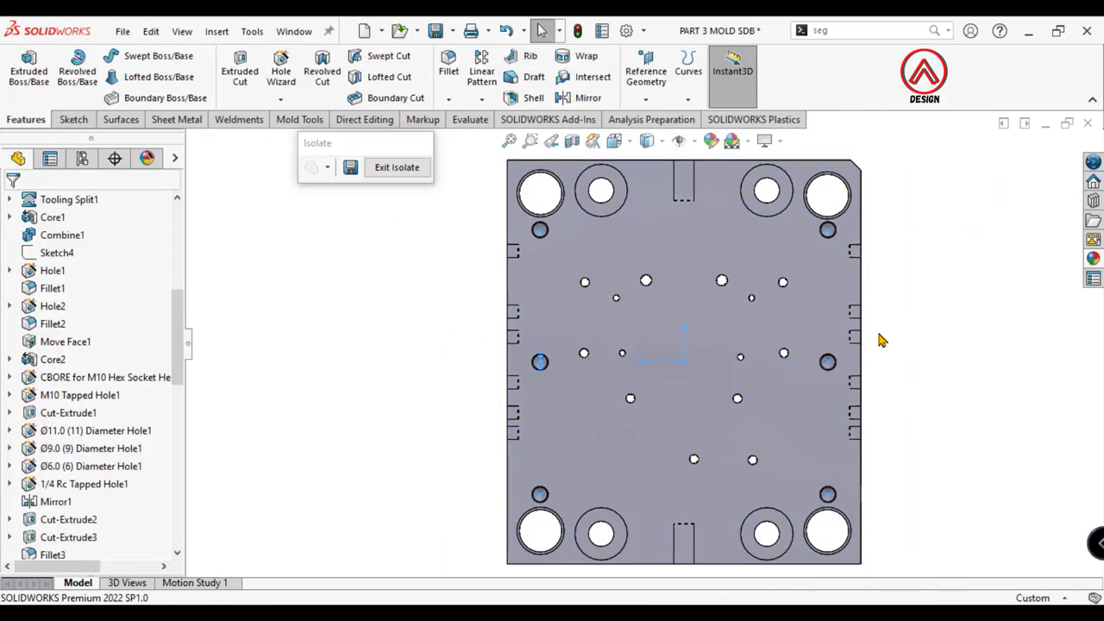
scroll(690, 335, up, 1)
scroll(690, 335, up, 1)
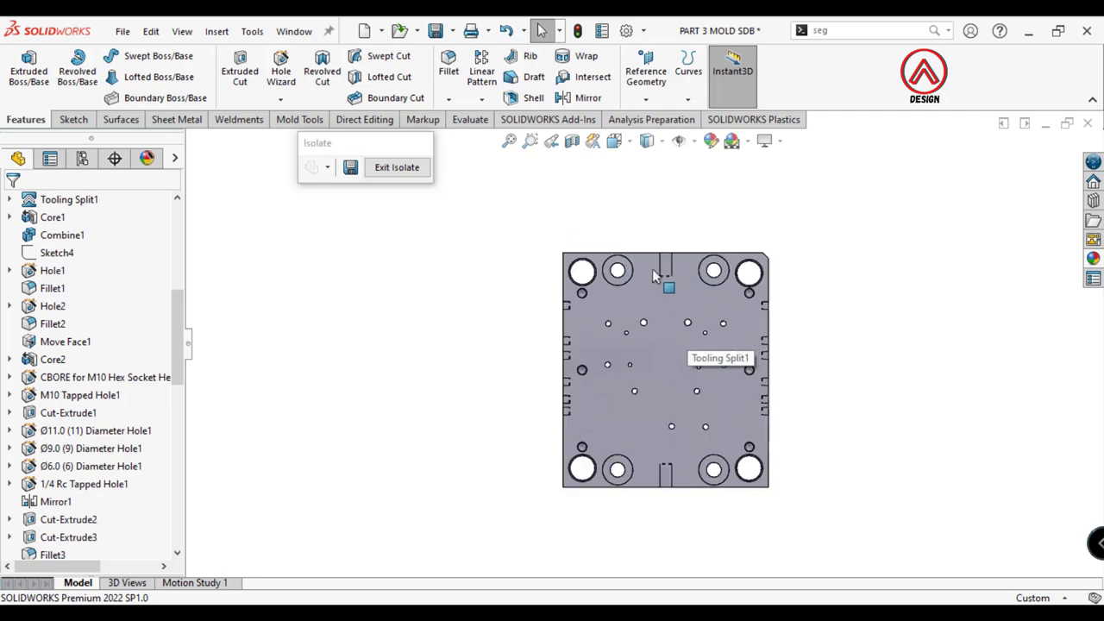
middle_drag(653, 270, 660, 327)
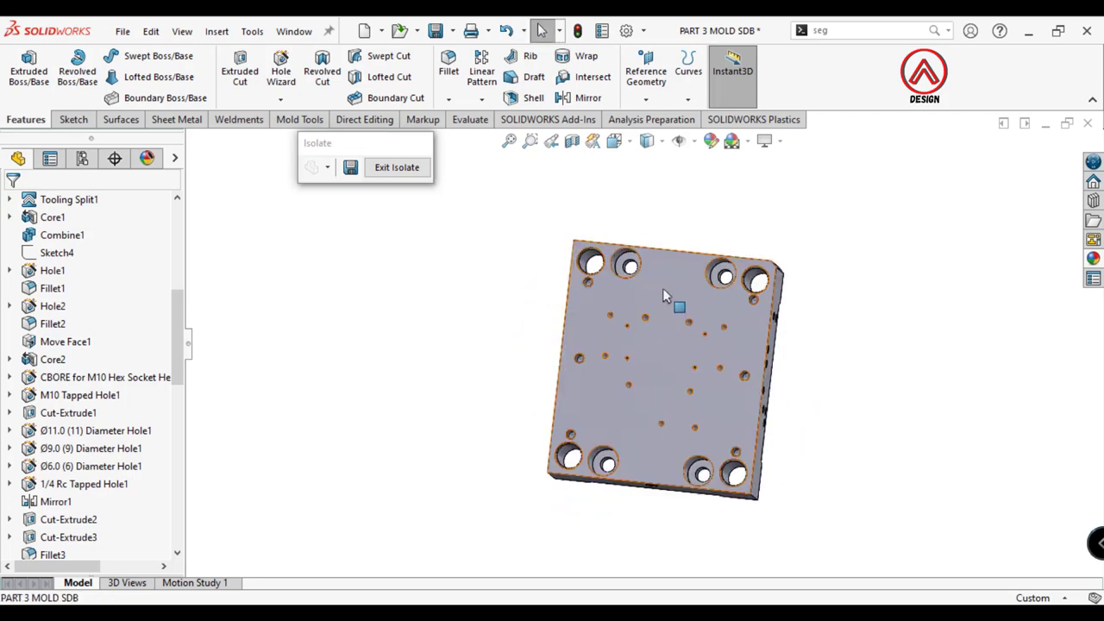
click(663, 288)
click(809, 246)
click(915, 333)
click(663, 318)
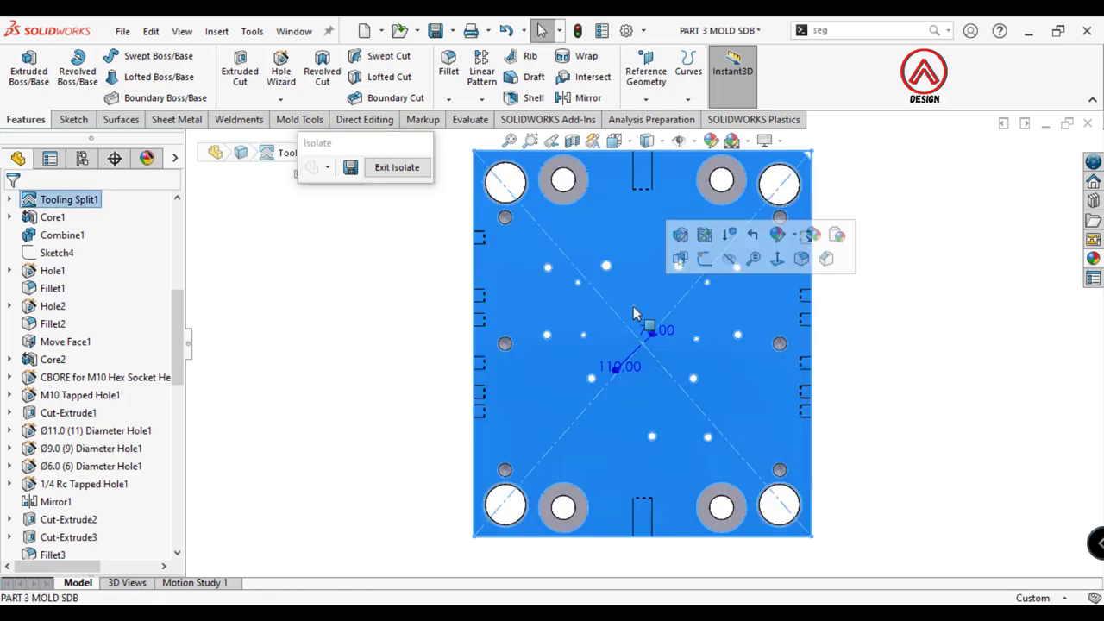
click(73, 119)
click(22, 69)
Step: Draw a corner rectangle strip along the plate's left edge, dimensioned 63 mm wide
click(108, 76)
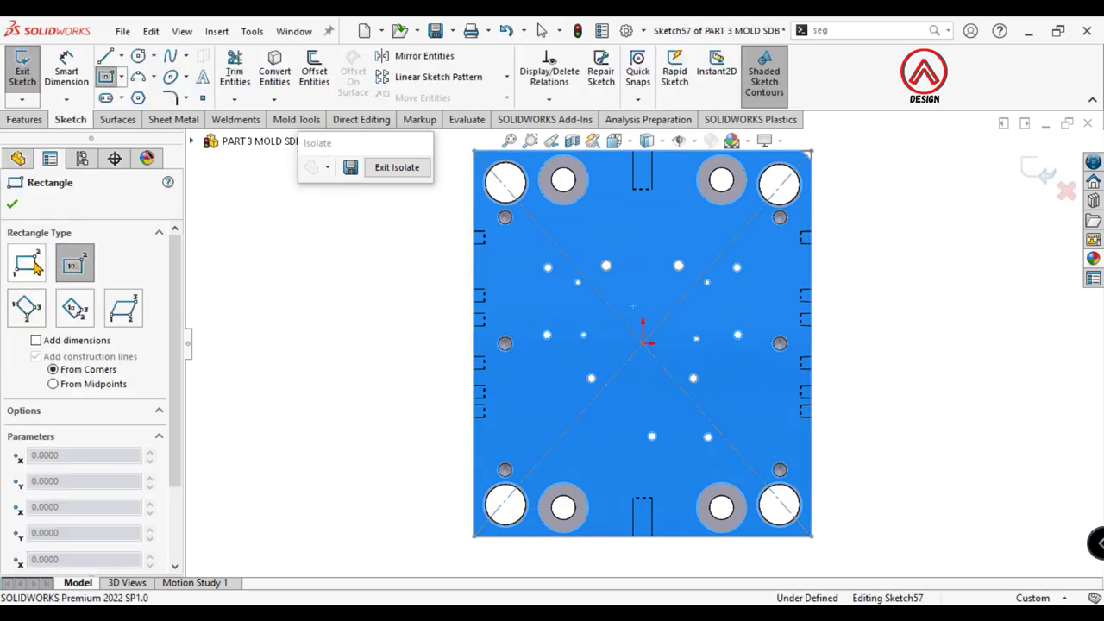
click(26, 265)
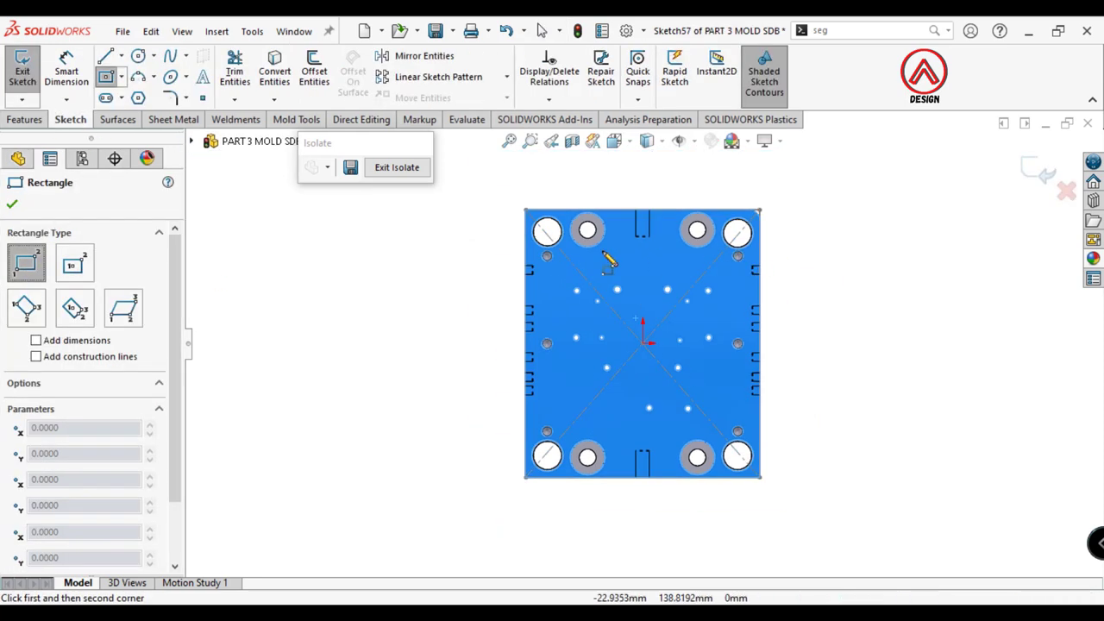
click(515, 207)
click(565, 528)
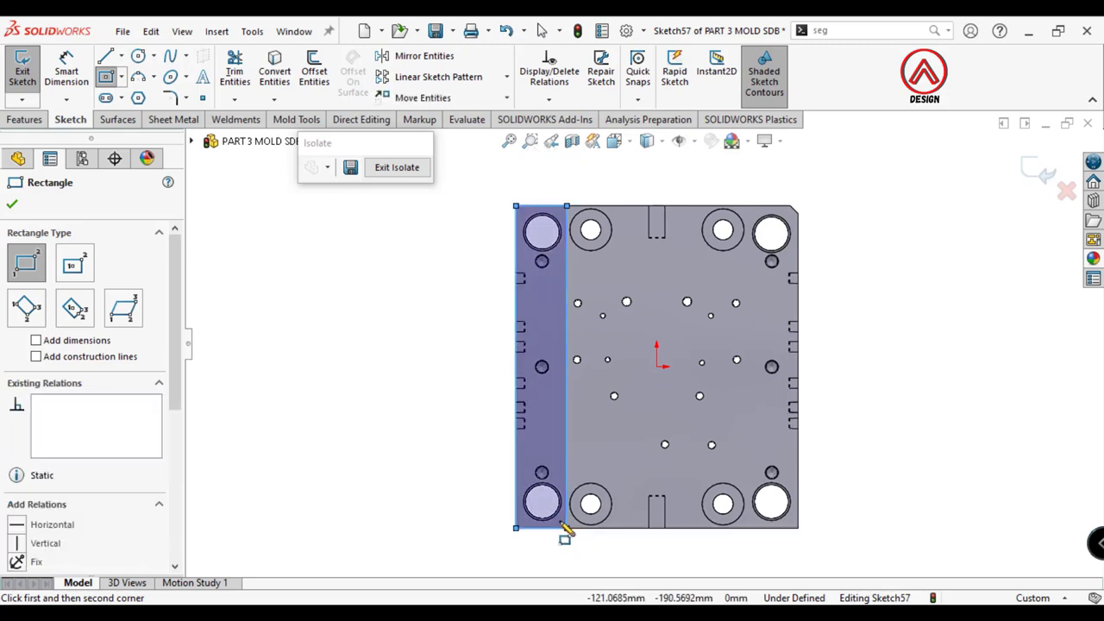
click(65, 69)
click(541, 207)
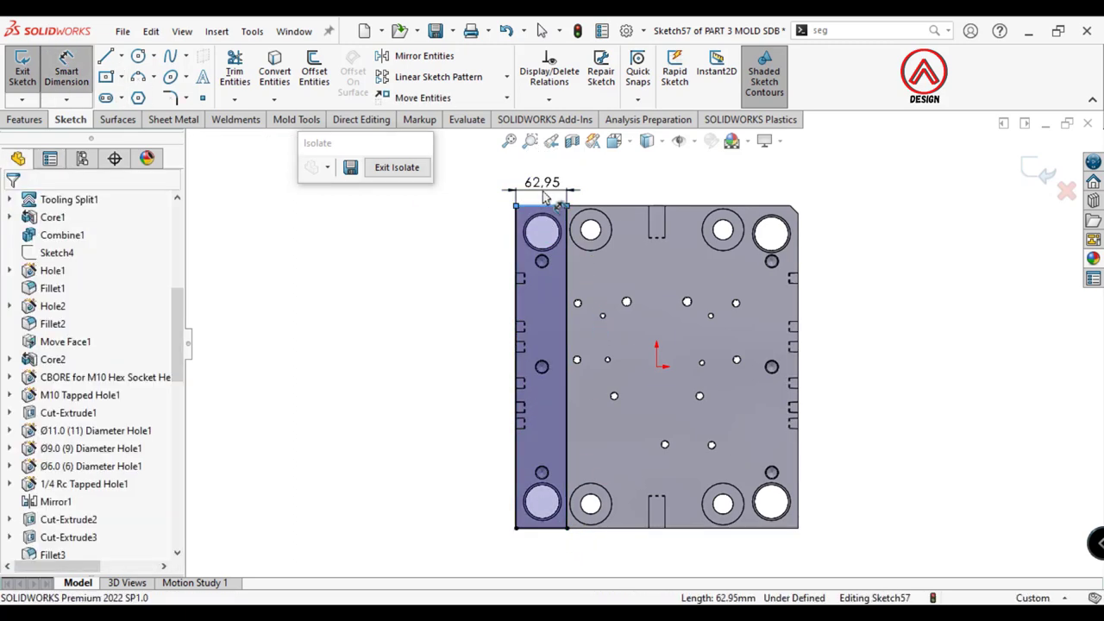
click(543, 190)
text(63)
key(Return)
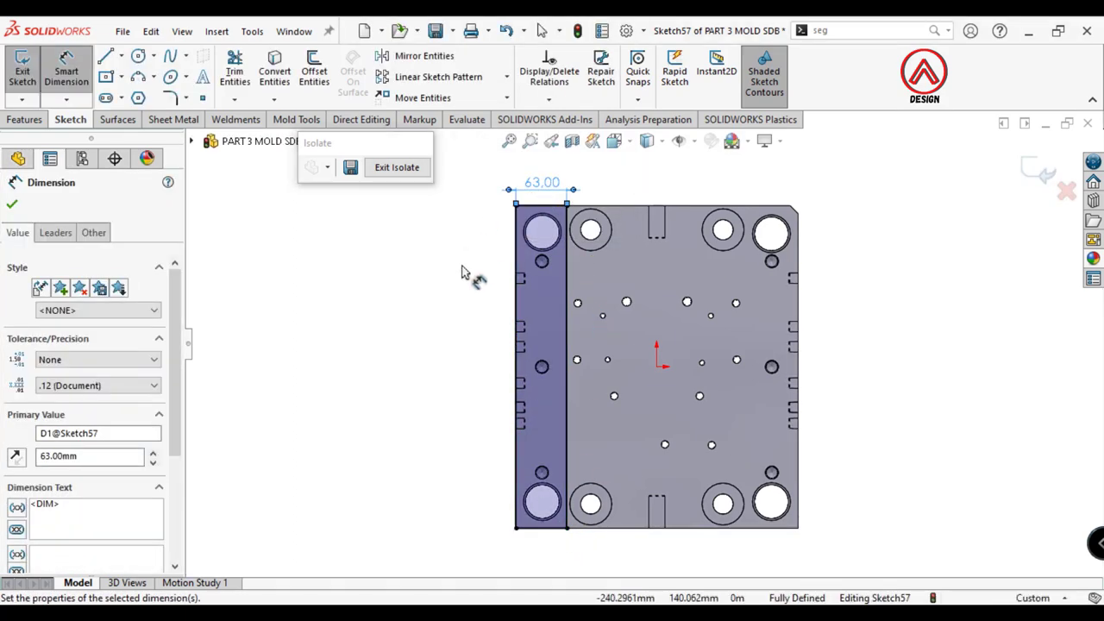
Step: Draw a vertical centerline upward from the origin
click(123, 56)
click(143, 93)
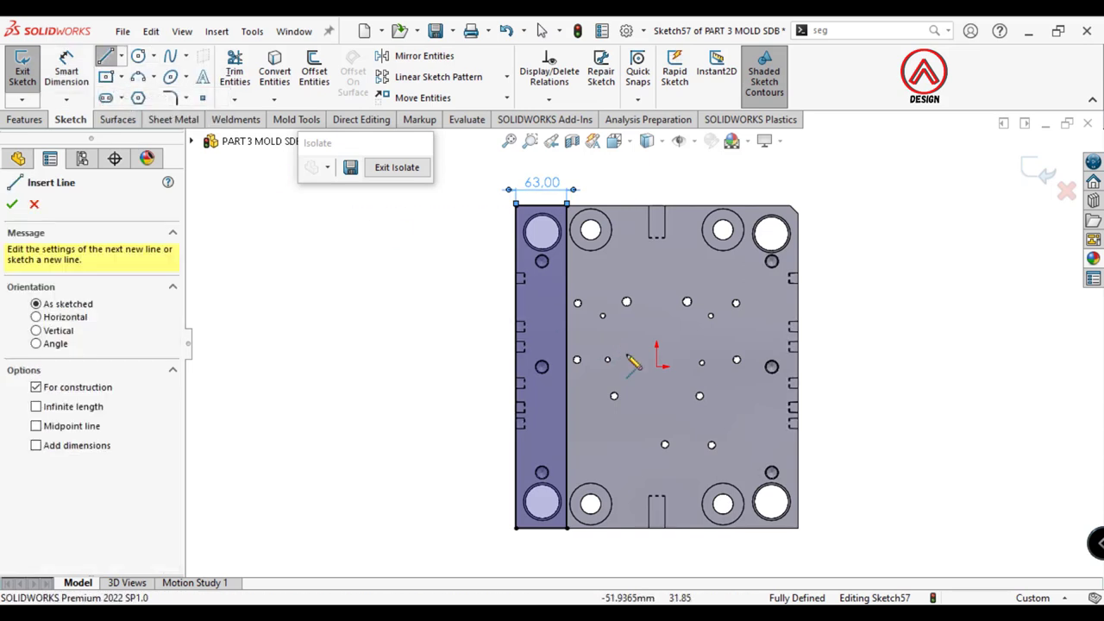
click(656, 366)
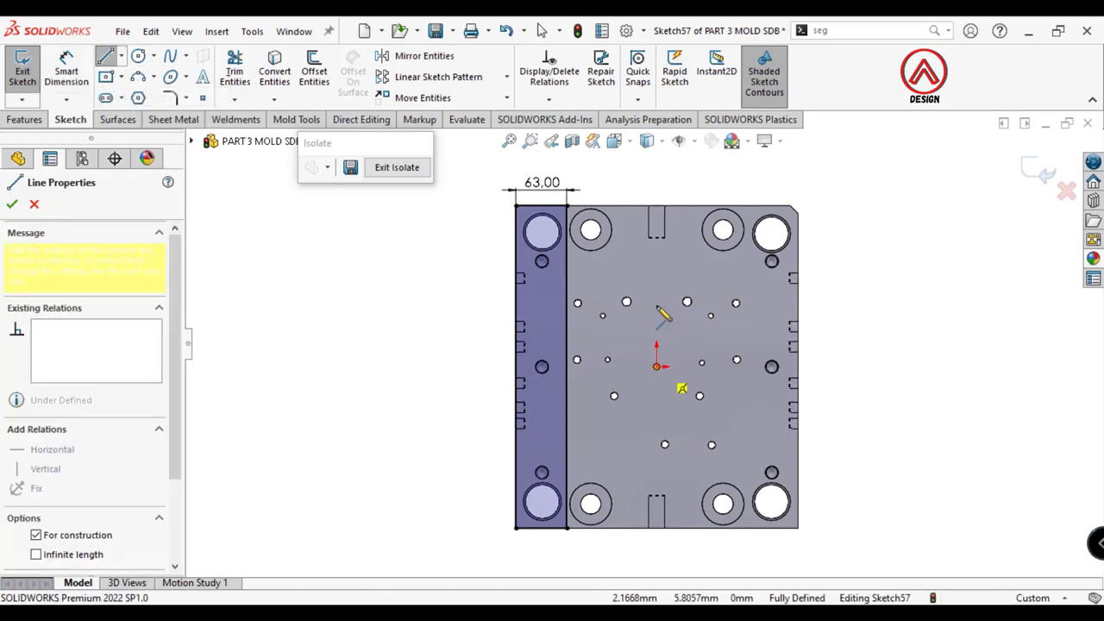
click(656, 256)
Step: Mirror the left strip's lines about the centerline onto the plate's right edge
click(386, 55)
right_click(73, 337)
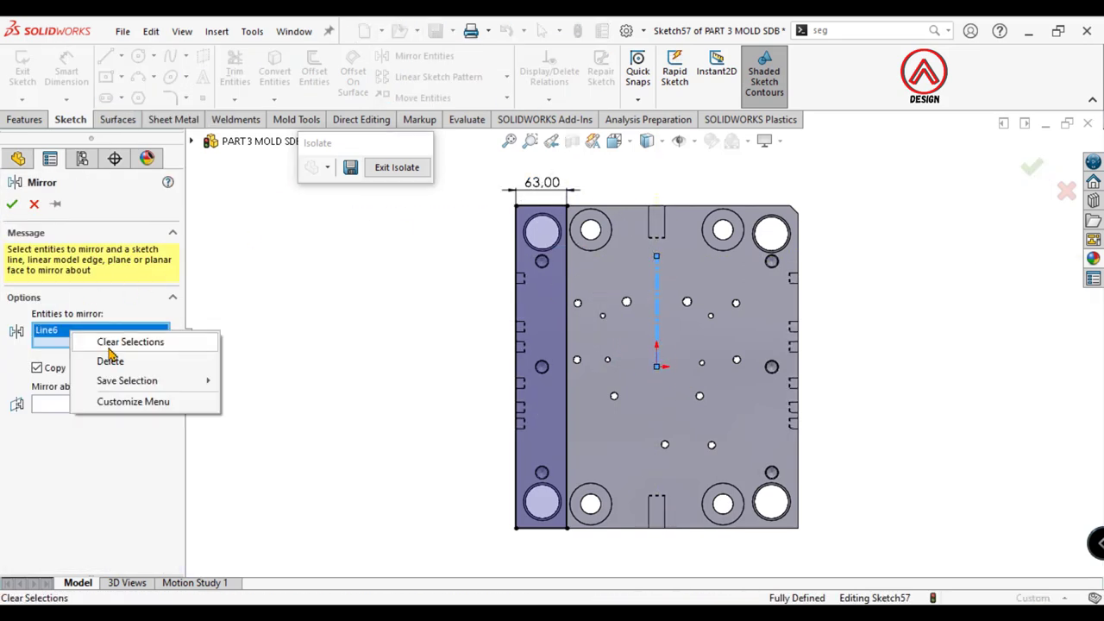
click(89, 341)
click(556, 284)
click(120, 443)
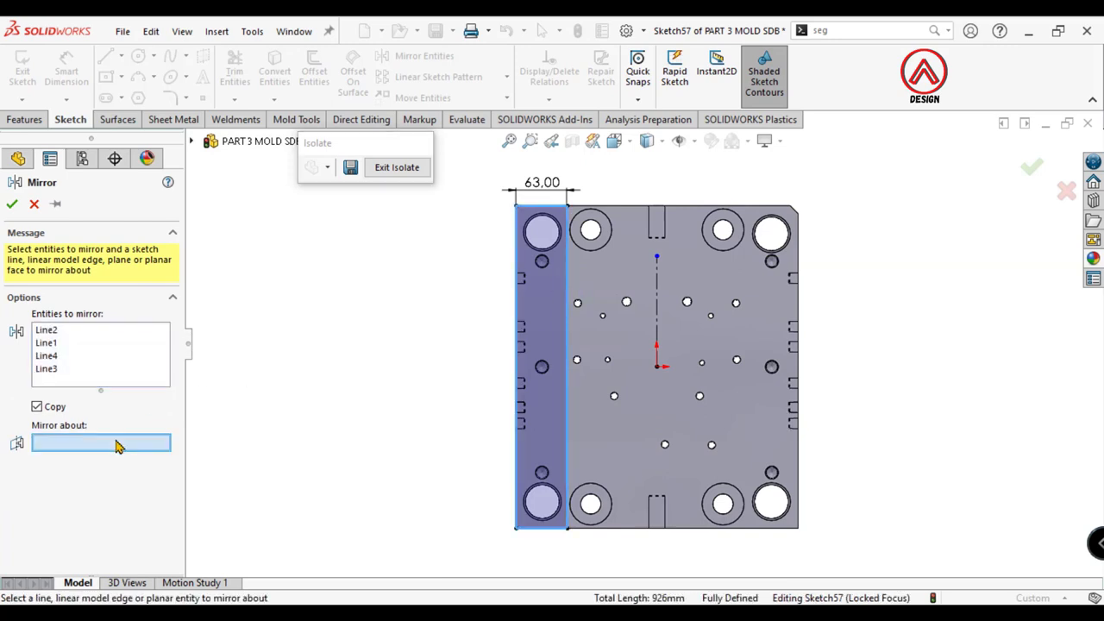
click(657, 328)
click(12, 203)
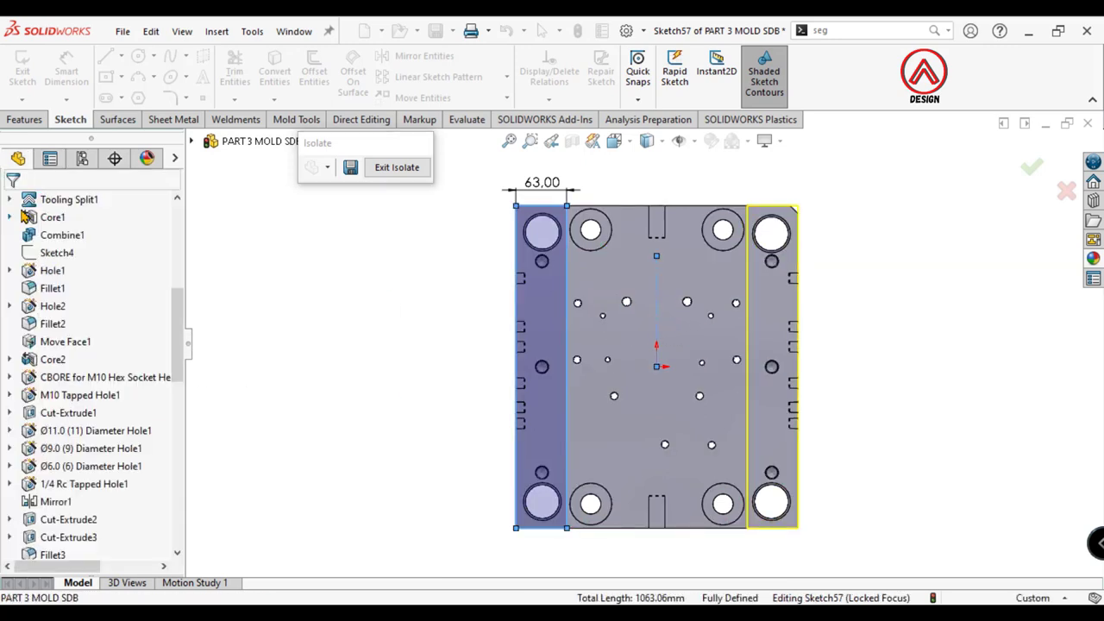
click(26, 119)
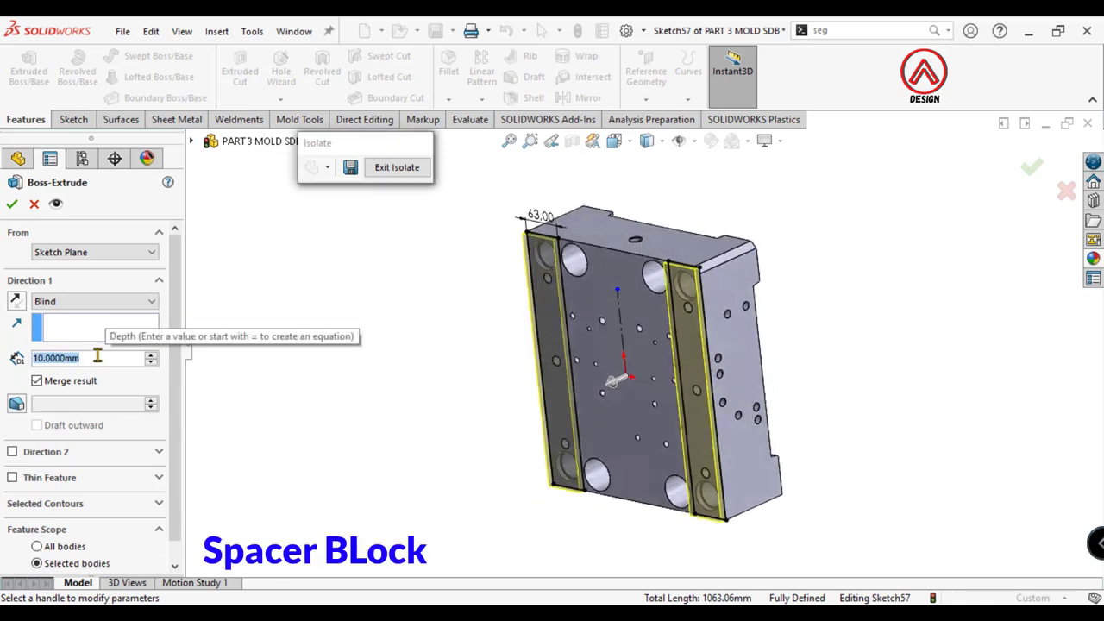
Step: Extrude both strips 160 mm as separate bodies, with Merge result off
text(1610)
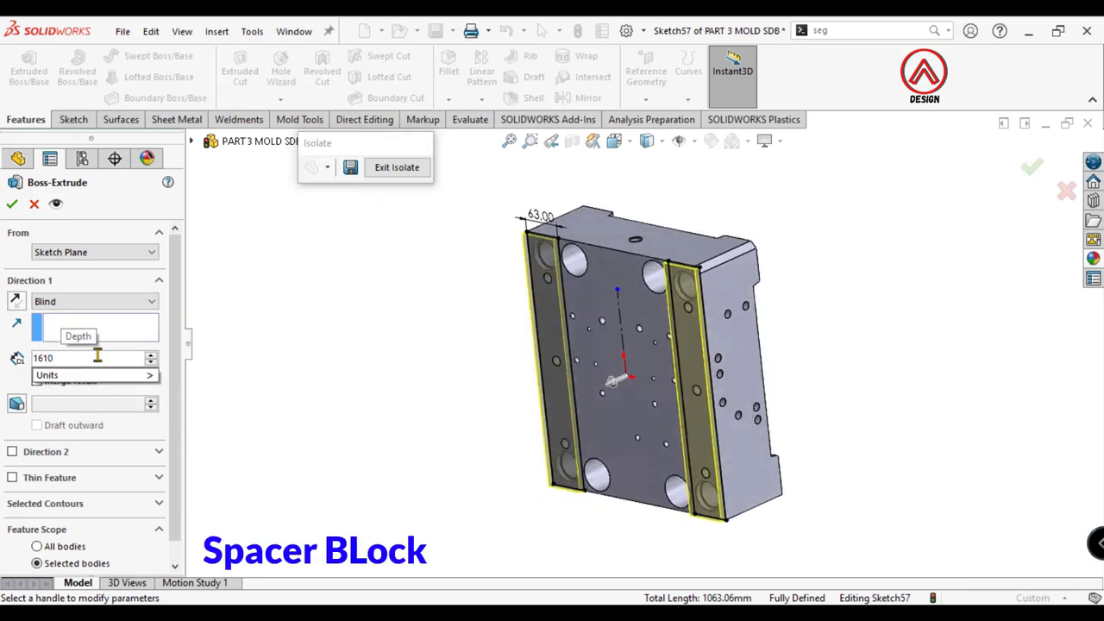
key(Return)
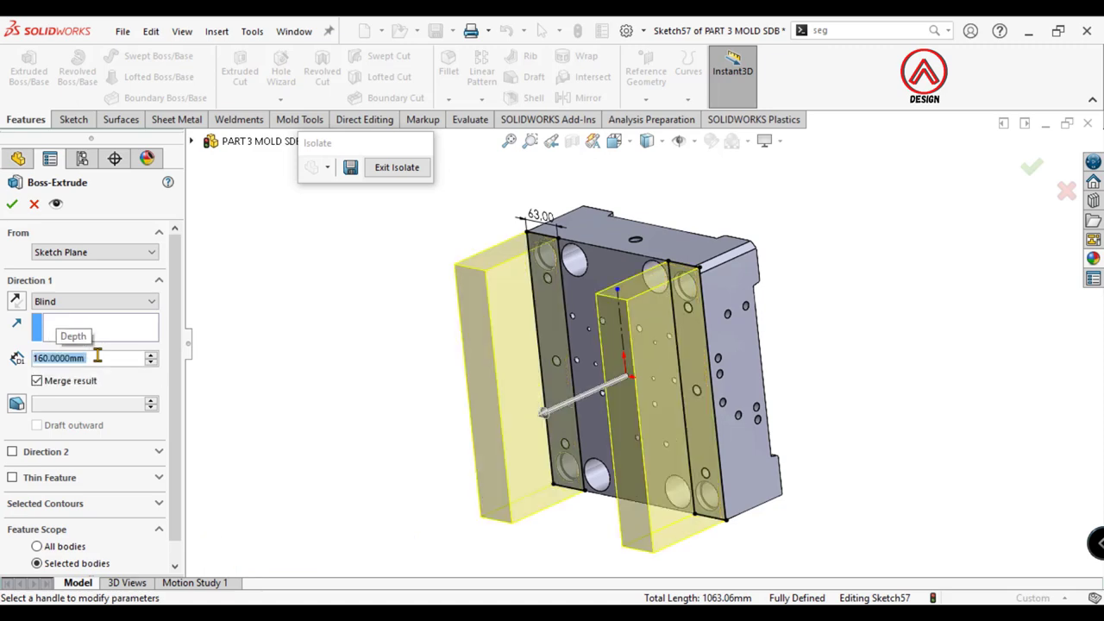
click(46, 384)
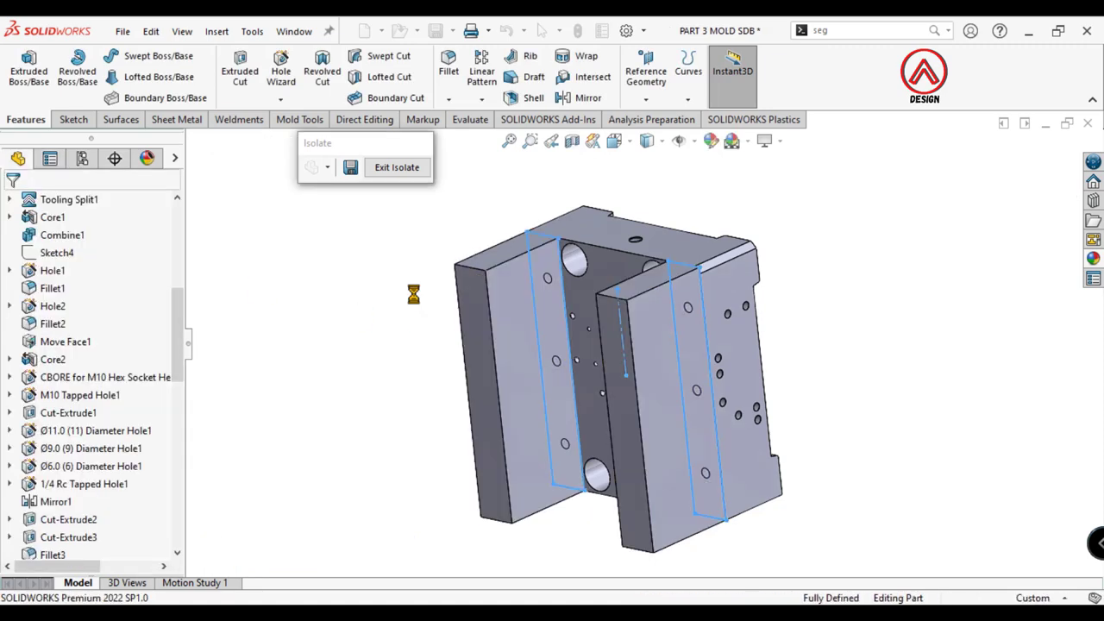
mouse_move(414, 293)
middle_down()
mouse_move(660, 247)
mouse_move(461, 348)
mouse_move(694, 224)
middle_up()
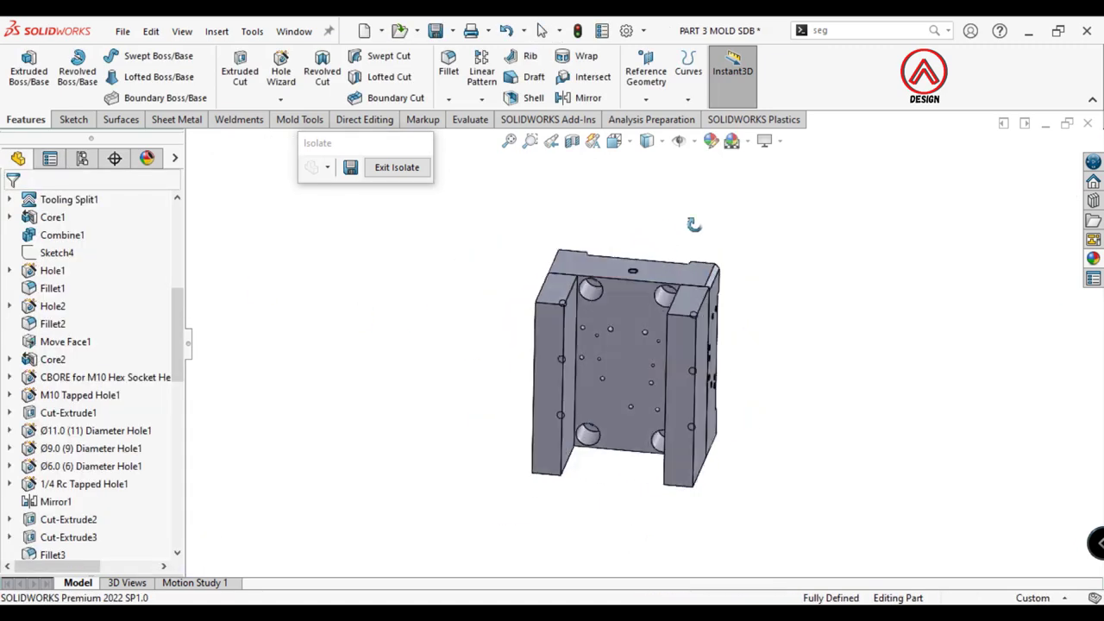
Step: With the left spacer block selected face-on, define an M16 screw-clearance hole
click(556, 327)
click(655, 262)
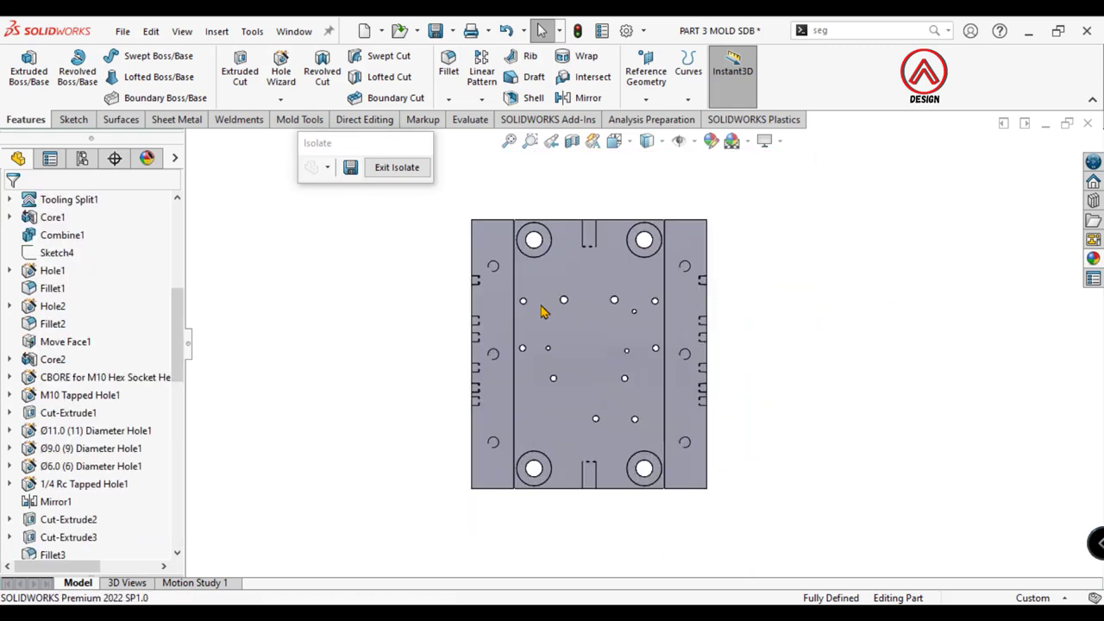
click(495, 299)
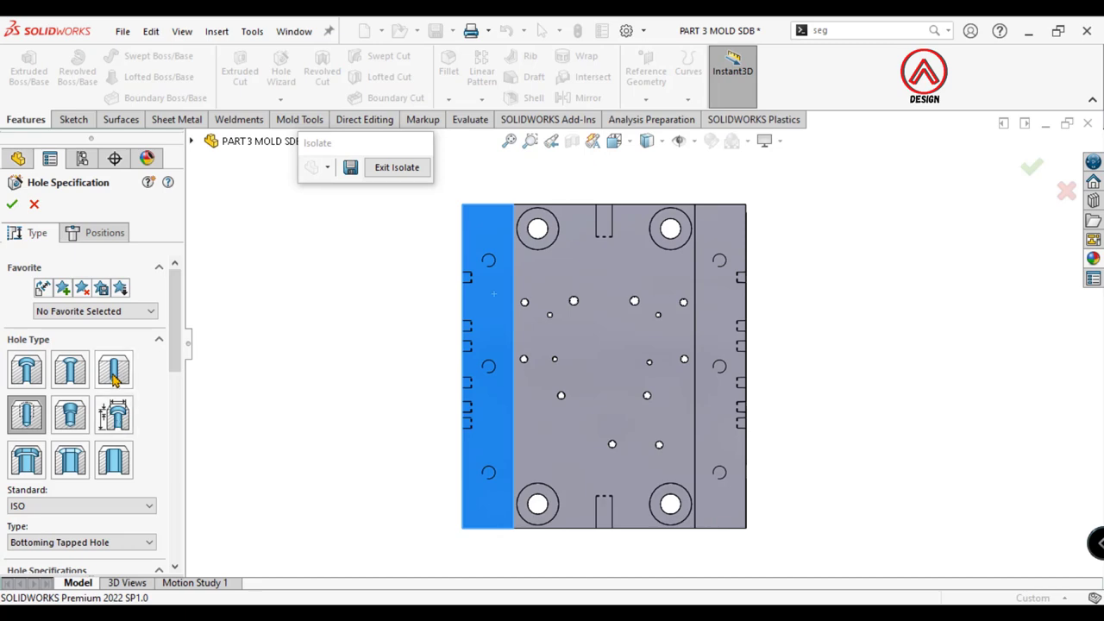
scroll(160, 375, down, 4)
scroll(103, 371, down, 1)
click(61, 351)
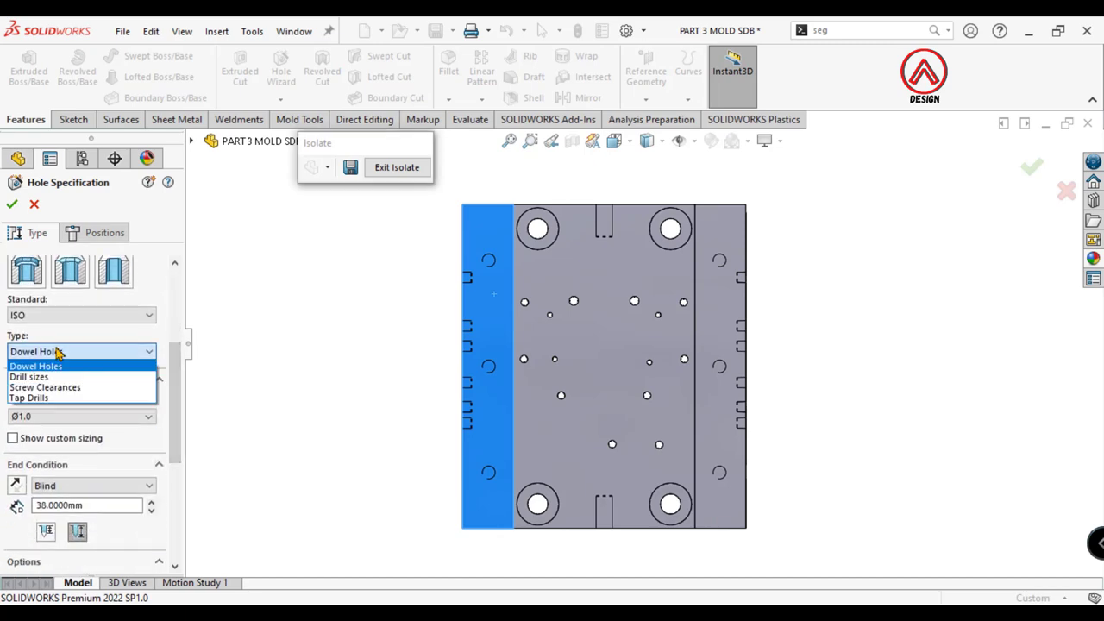
click(52, 388)
click(51, 416)
scroll(34, 517, down, 3)
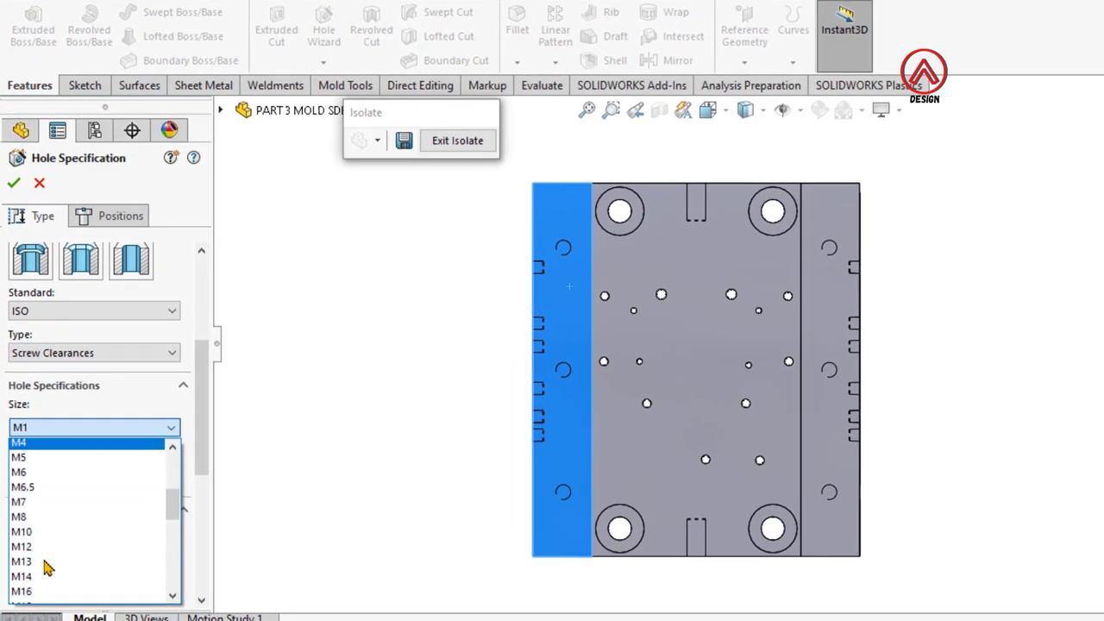
scroll(35, 518, down, 1)
click(37, 536)
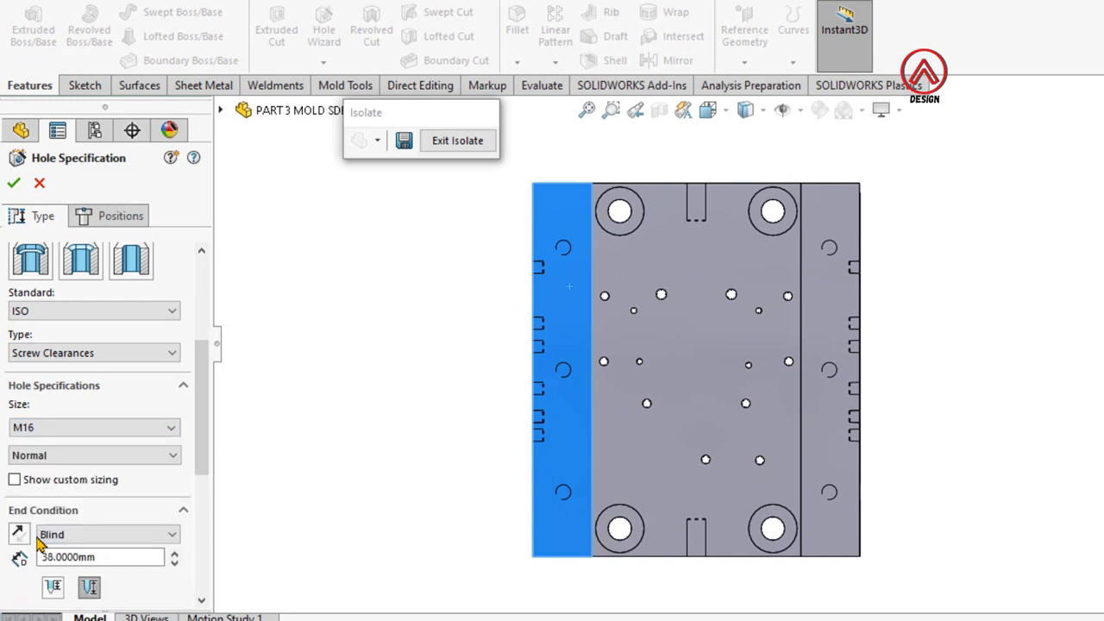
Step: Make the hole Through All and limit its scope to both spacer blocks
click(75, 534)
click(65, 562)
scroll(178, 526, down, 5)
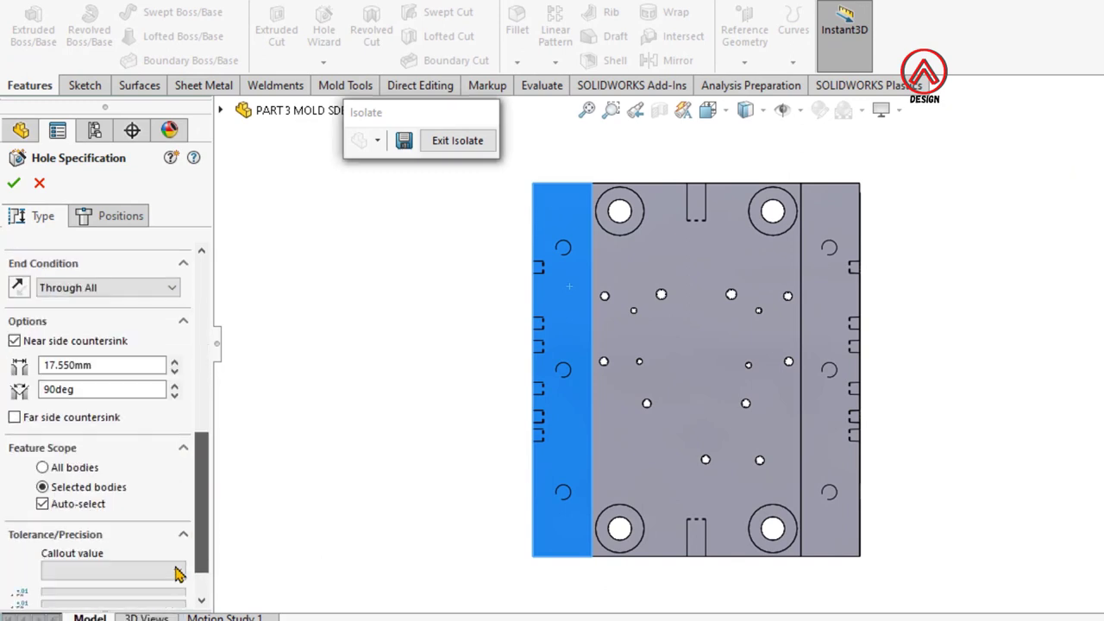
scroll(177, 586, down, 1)
click(95, 467)
click(580, 444)
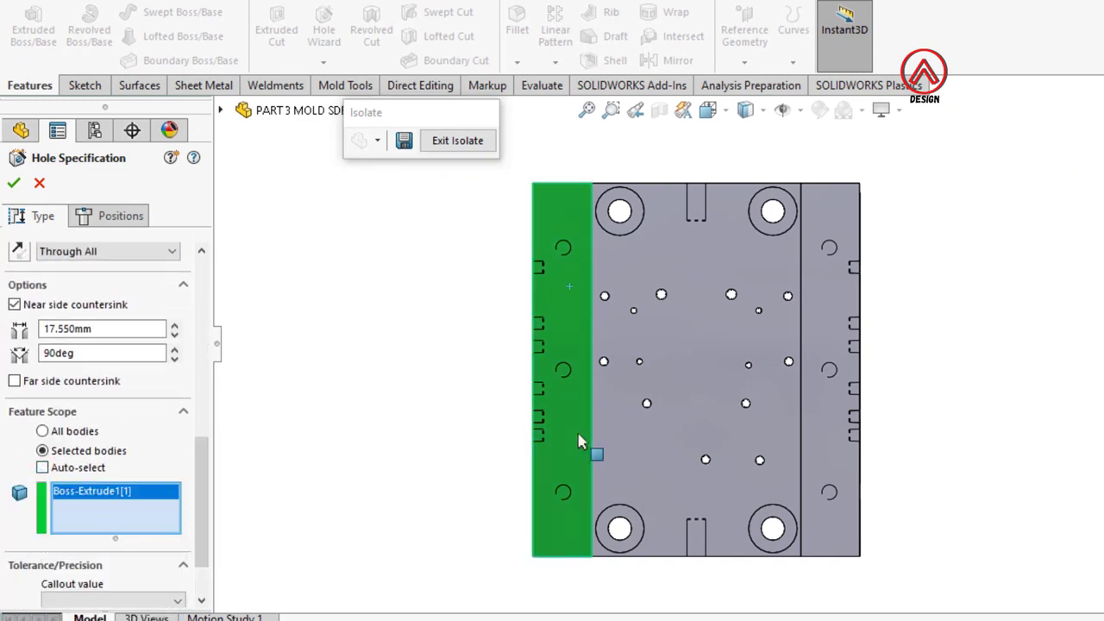
click(833, 446)
Step: Switch to hole positions and display the model with hidden edges visible
click(95, 233)
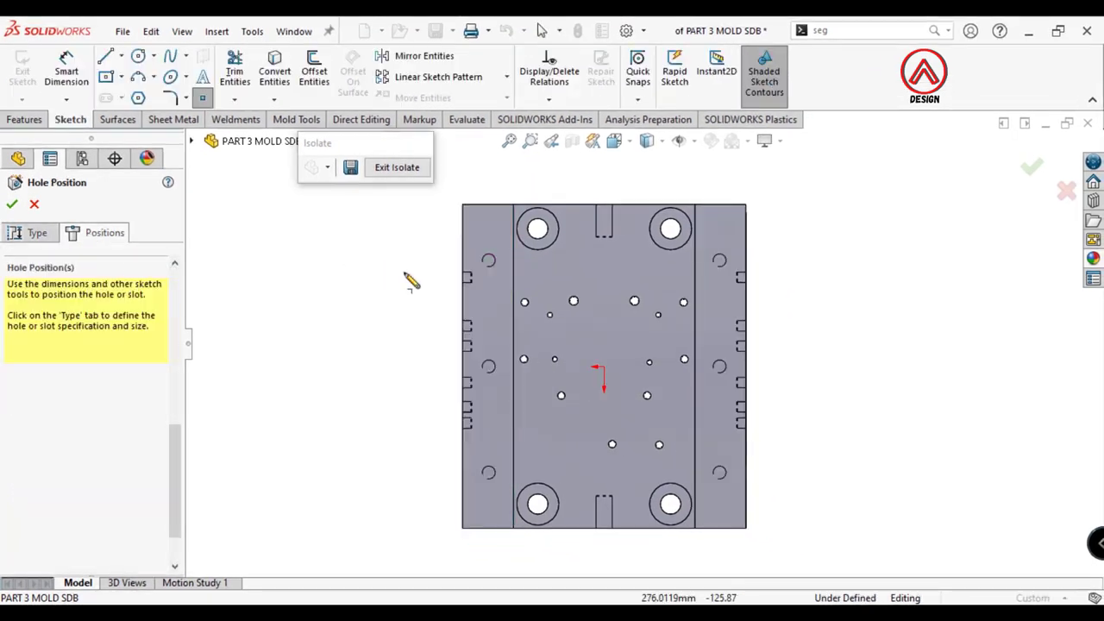
click(660, 140)
click(651, 186)
scroll(507, 270, up, 5)
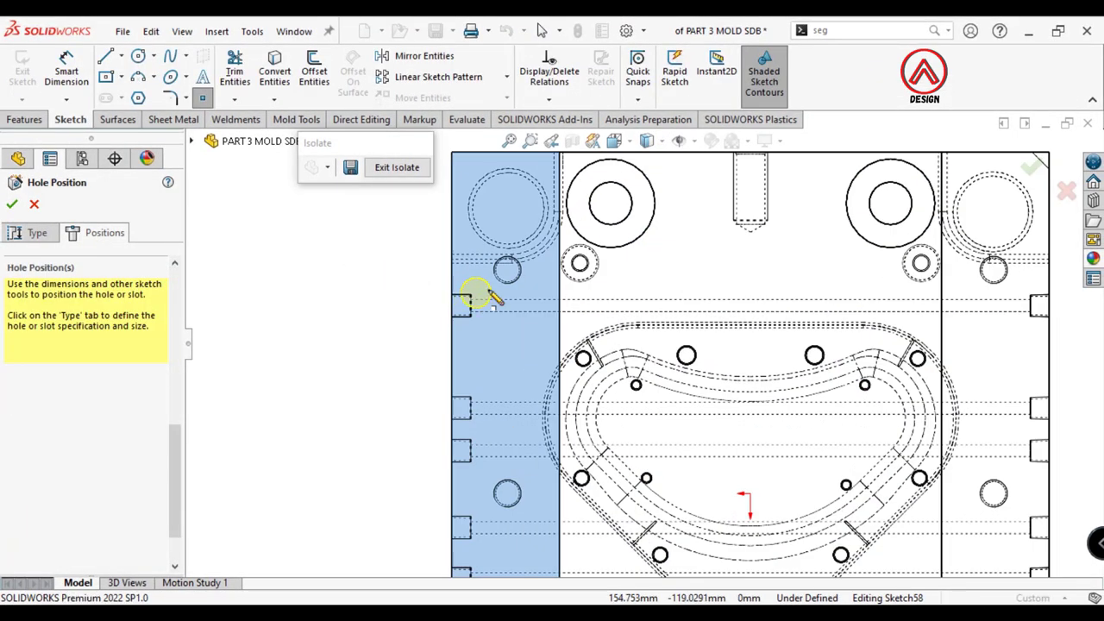
Step: Place four hole points at the circle centres on the spacer blocks
click(507, 269)
click(507, 494)
scroll(584, 500, down, 5)
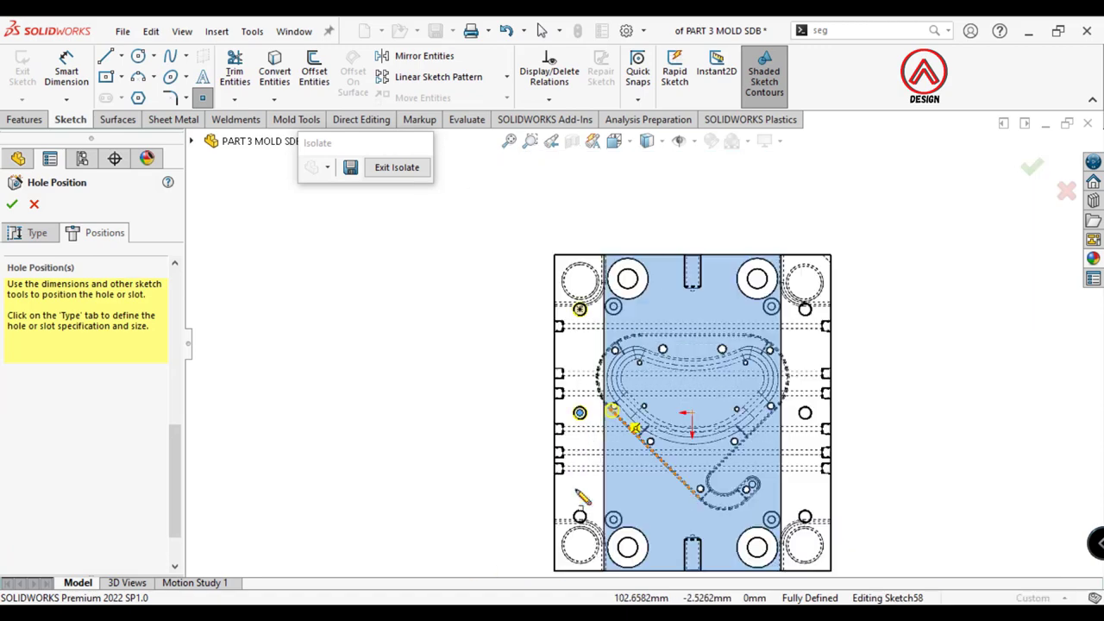
scroll(628, 487, up, 3)
click(584, 438)
scroll(584, 438, down, 2)
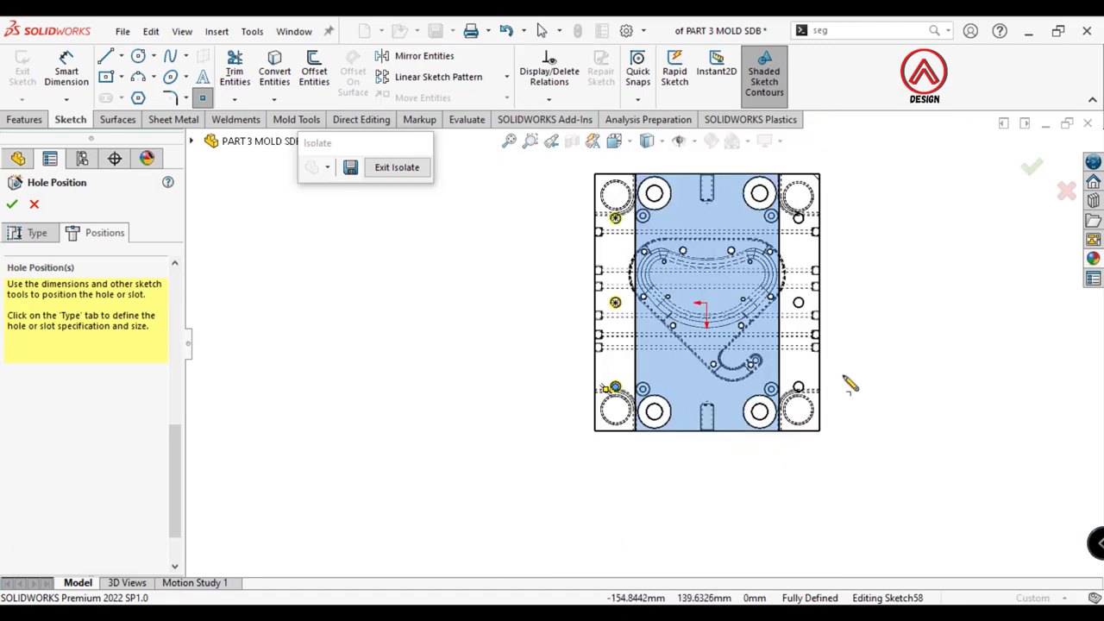
scroll(722, 398, up, 3)
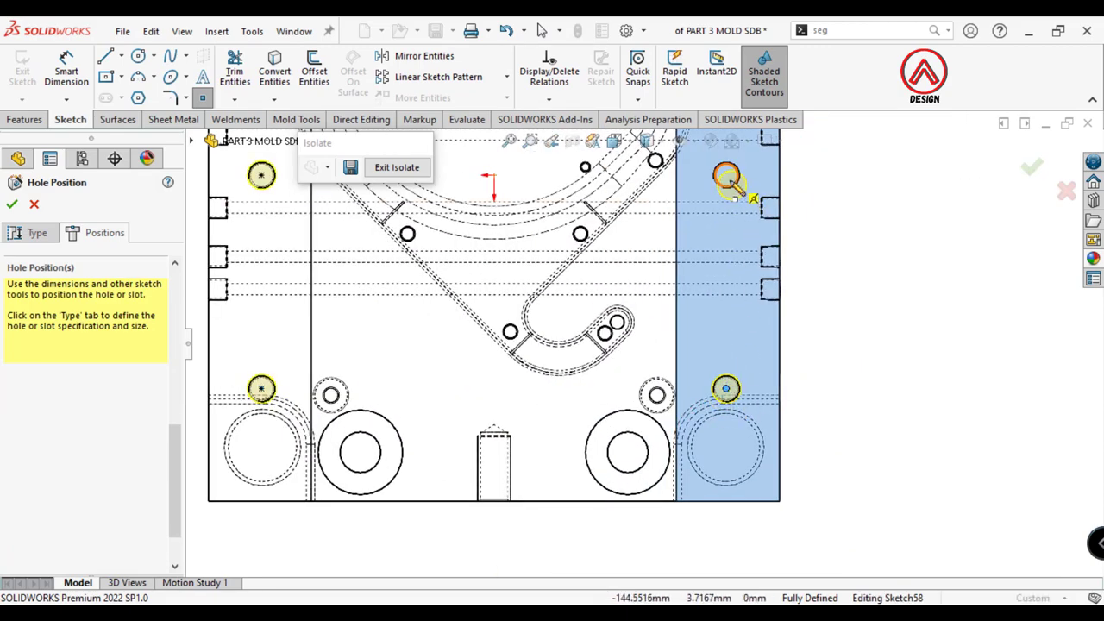
scroll(714, 247, down, 3)
scroll(678, 278, up, 1)
scroll(651, 300, up, 3)
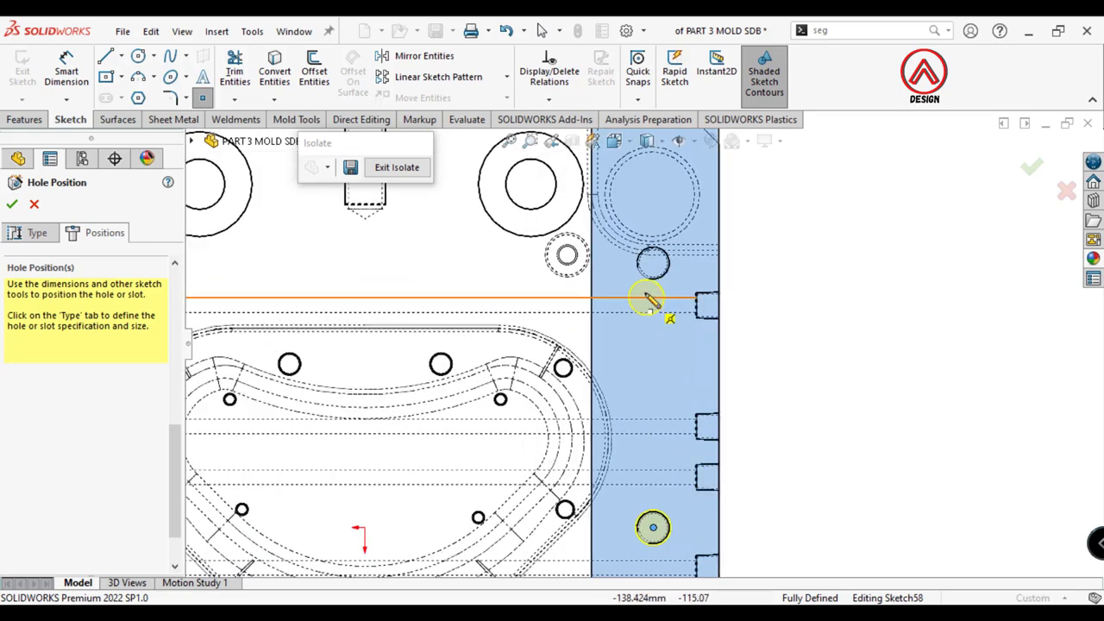
click(671, 282)
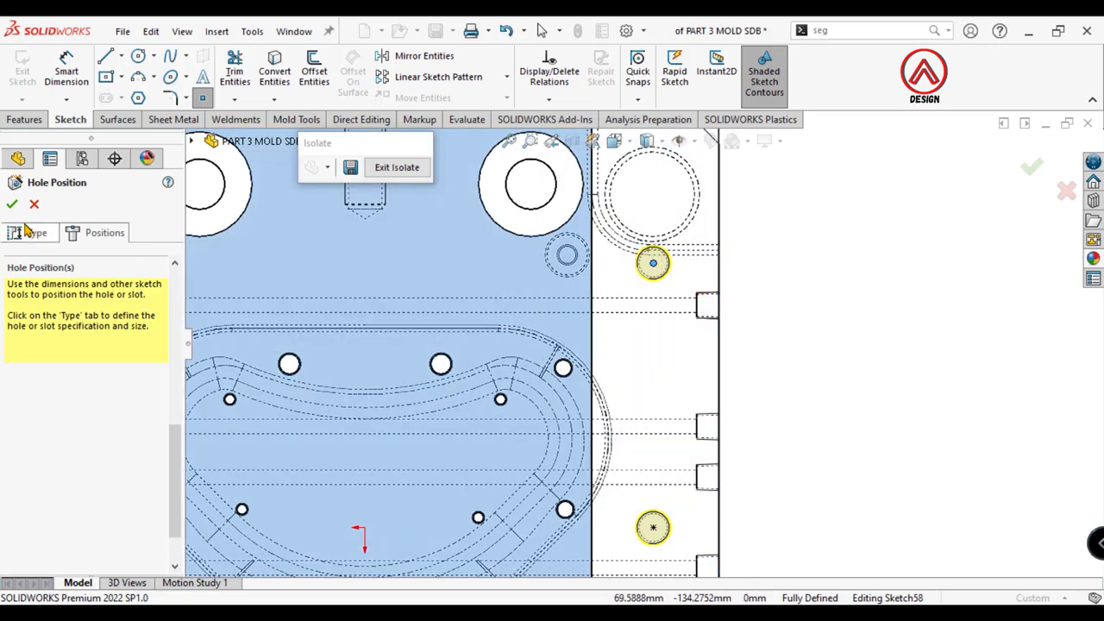
Step: Return to the hole Type settings to check the near-side countersink and body scope
click(26, 231)
scroll(19, 250, down, 3)
scroll(19, 254, down, 3)
scroll(17, 257, down, 2)
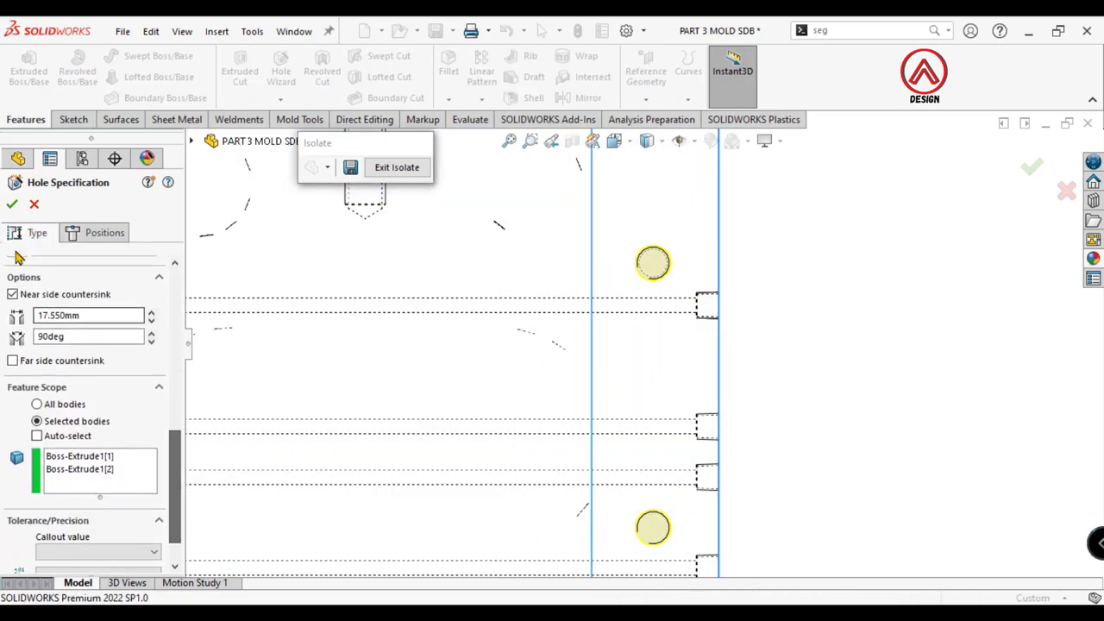
Step: Accept the countersunk M16 clearance holes, creating M16 Clearance Hole1
scroll(448, 380, down, 3)
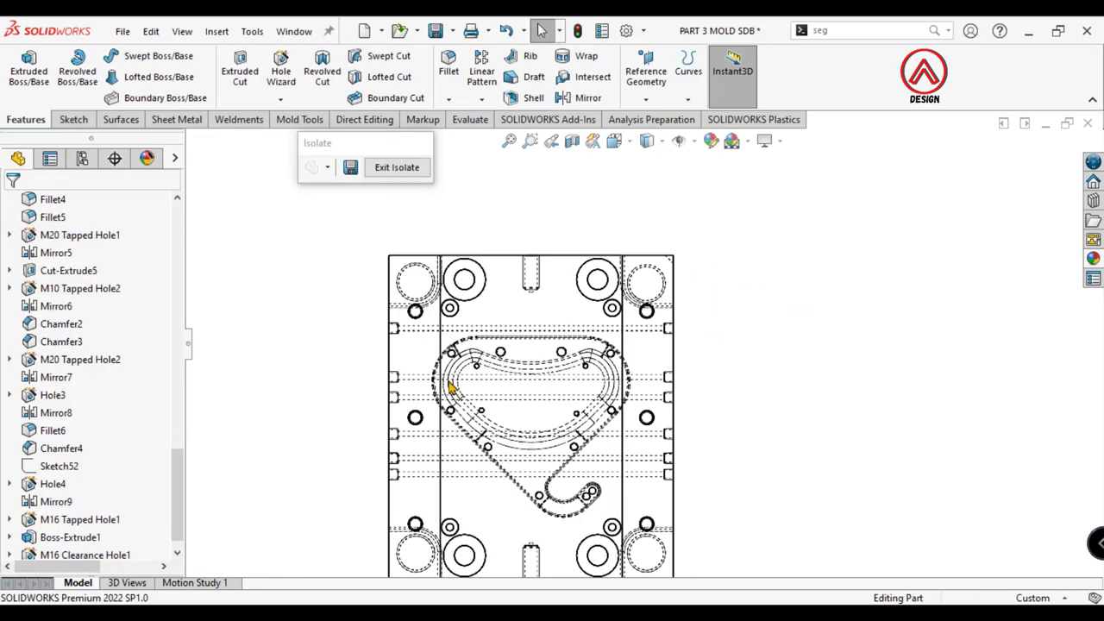
scroll(448, 379, up, 2)
click(383, 366)
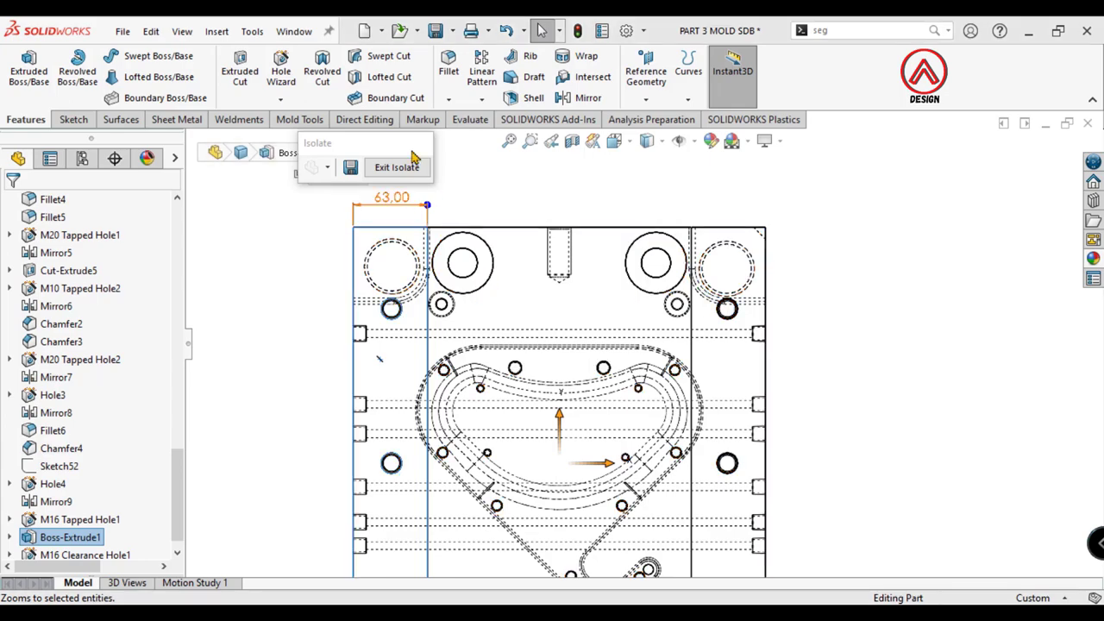
Step: Select the left support block face and switch the display to Shaded With Edges
scroll(580, 365, up, 2)
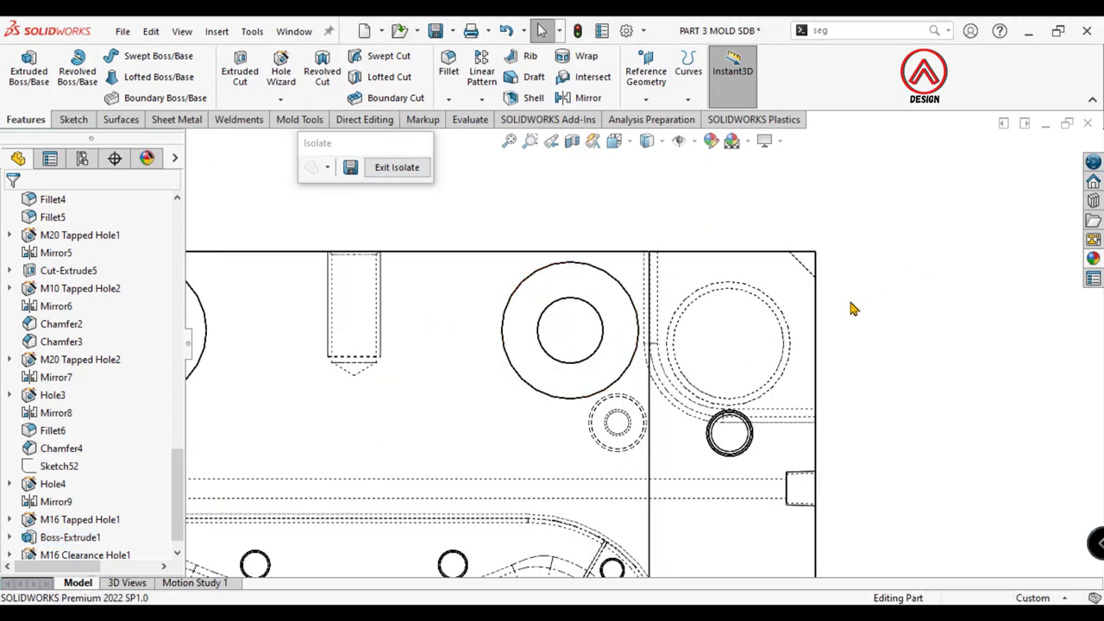
scroll(468, 387, up, 3)
scroll(472, 439, down, 4)
click(479, 451)
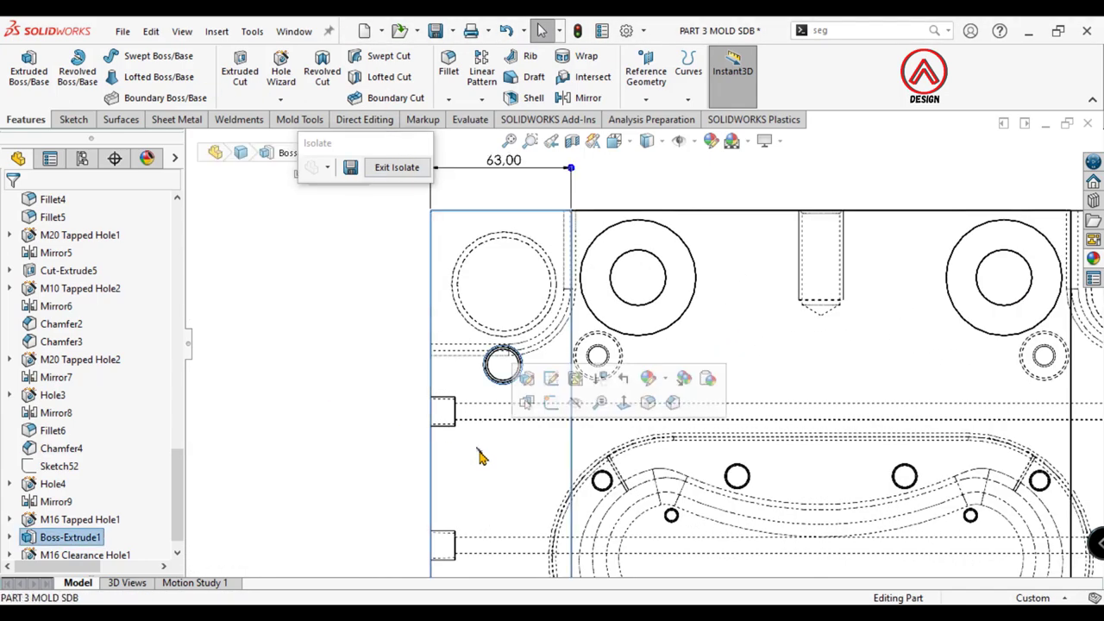
click(647, 141)
click(640, 165)
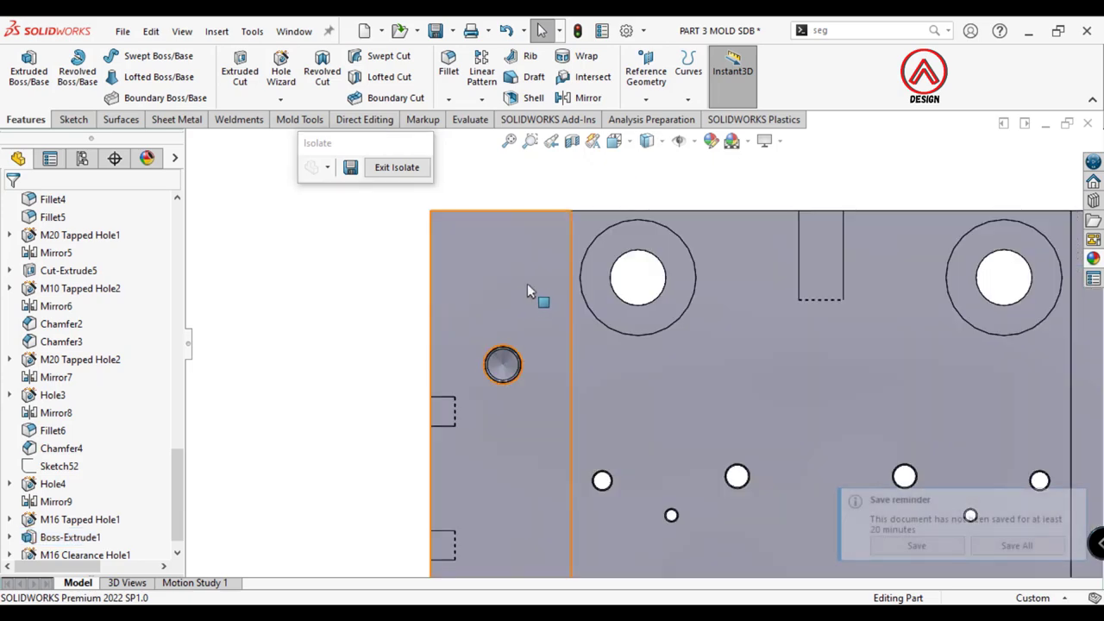
Step: Set up a Legacy Simple hole of 34 mm diameter, Through All
click(280, 71)
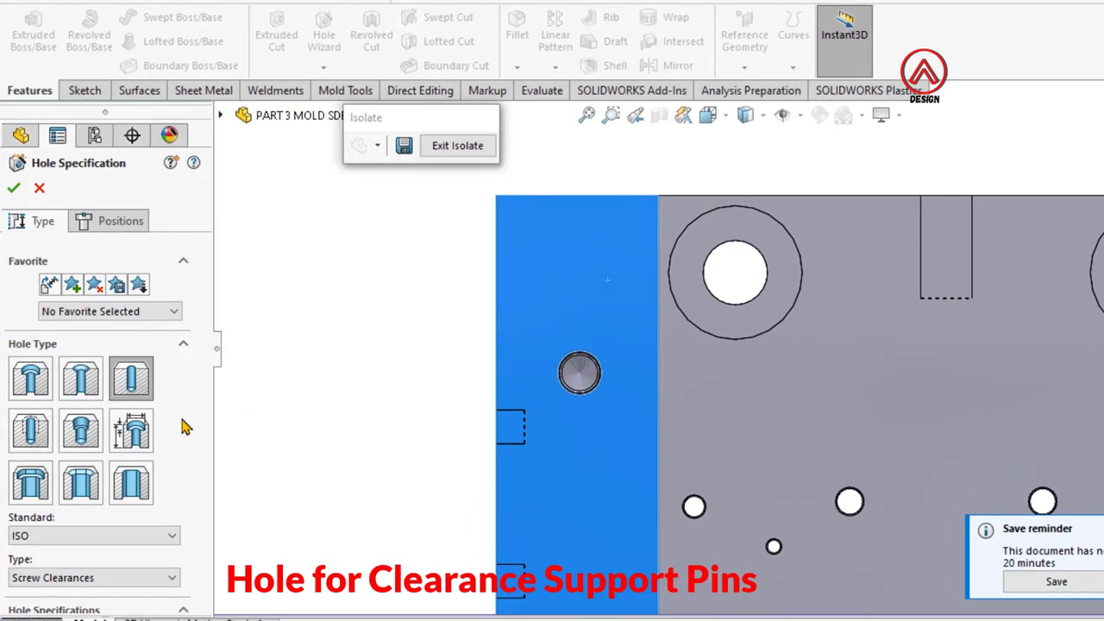
drag(192, 406, 206, 428)
click(131, 375)
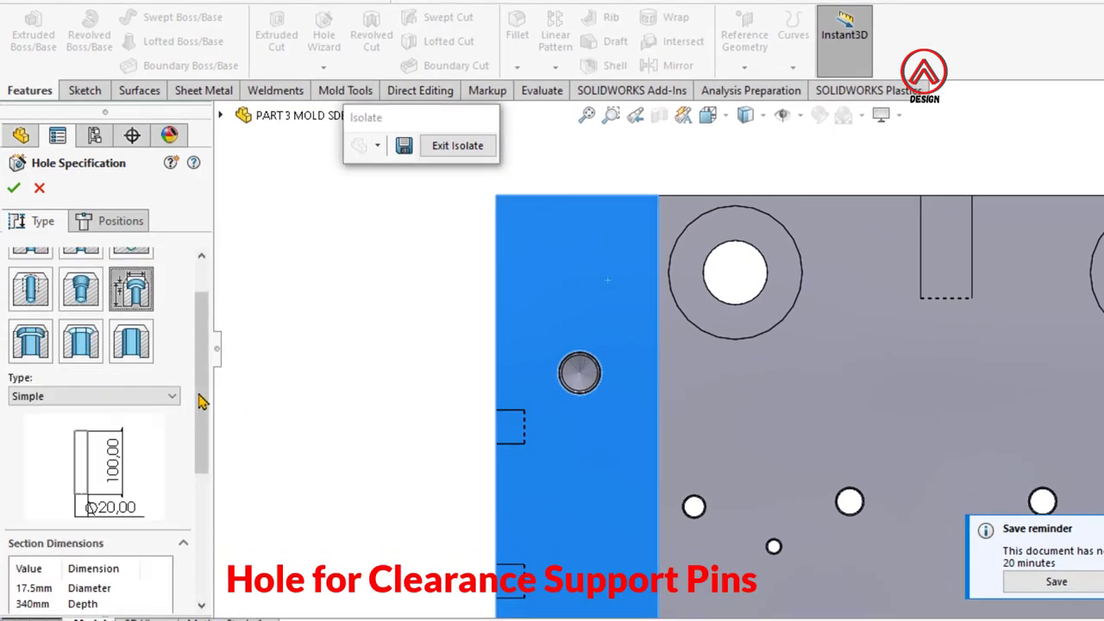
scroll(202, 402, down, 2)
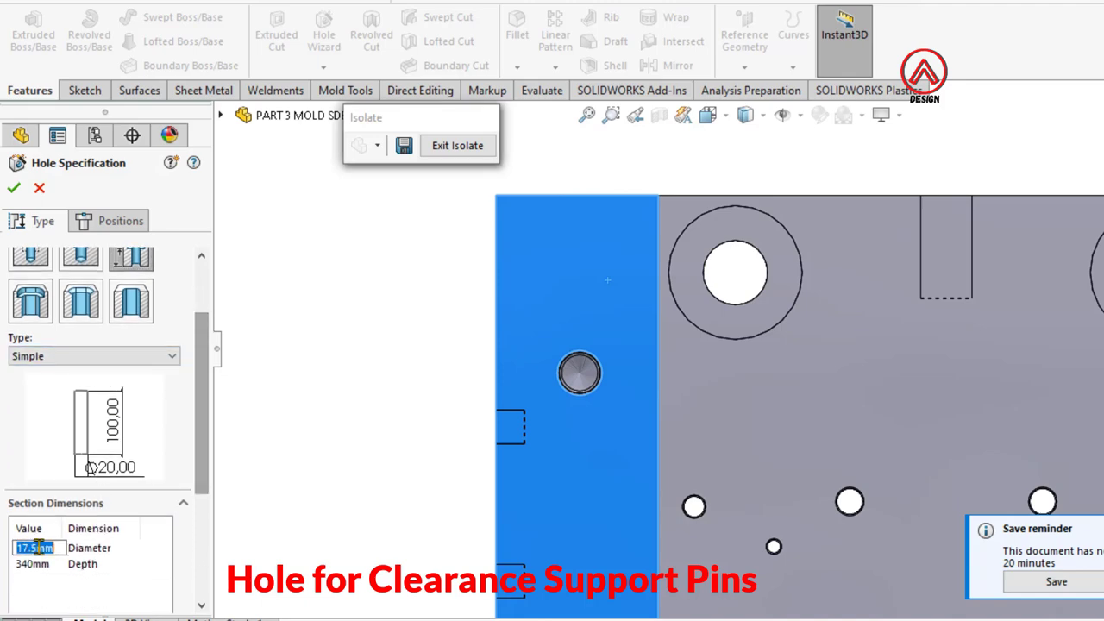
text(34mm)
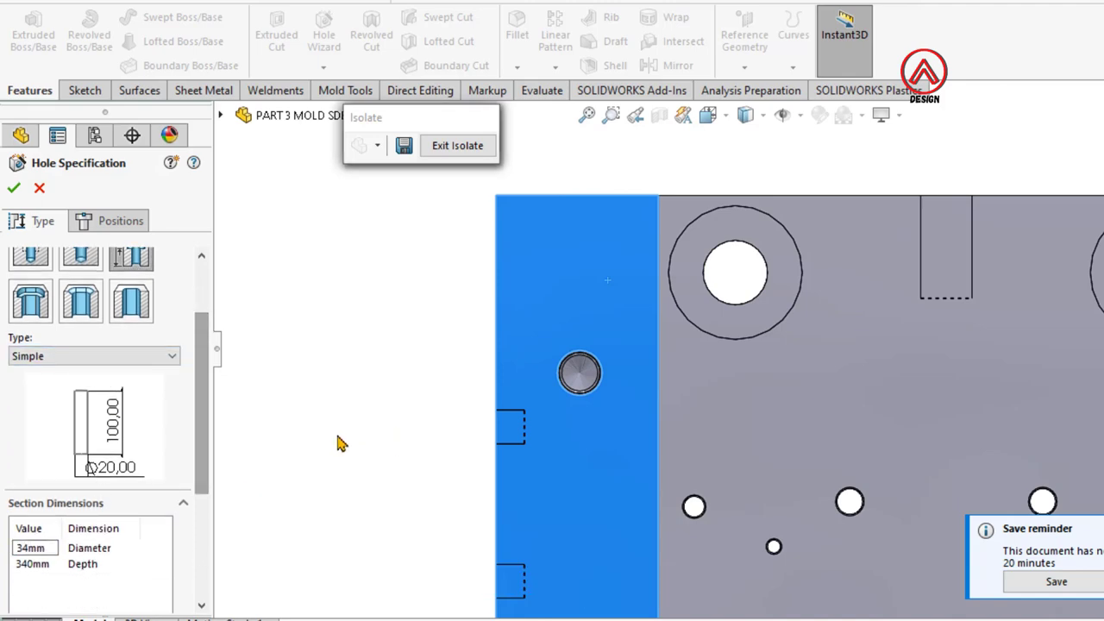
scroll(79, 457, down, 3)
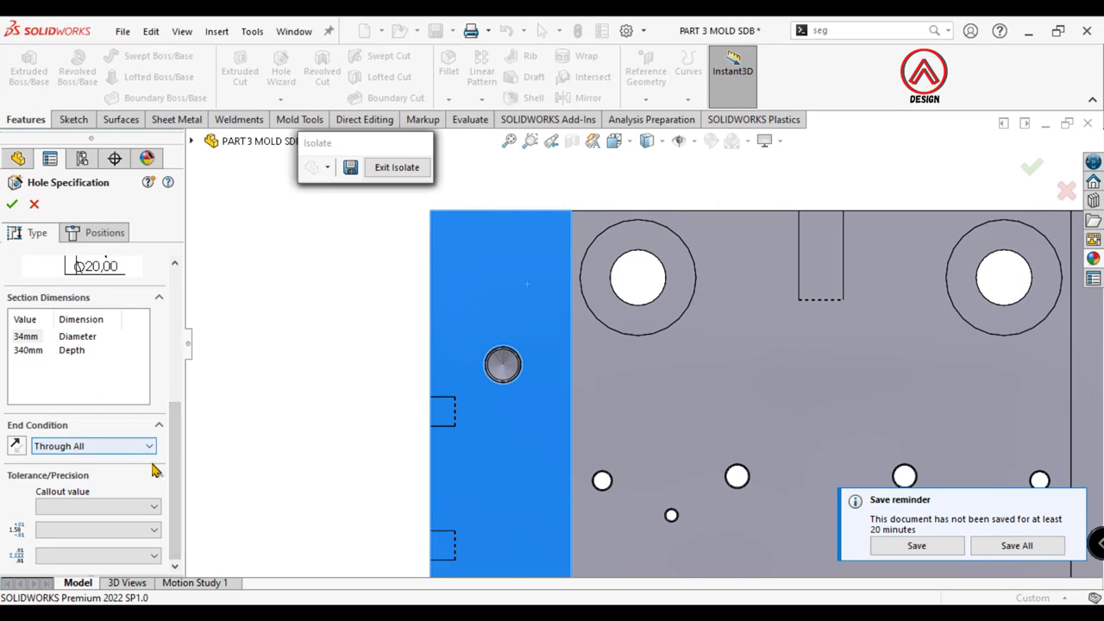
click(121, 242)
Step: Place hole points at the top-left, bottom-left and top-right corner circle centres
click(645, 248)
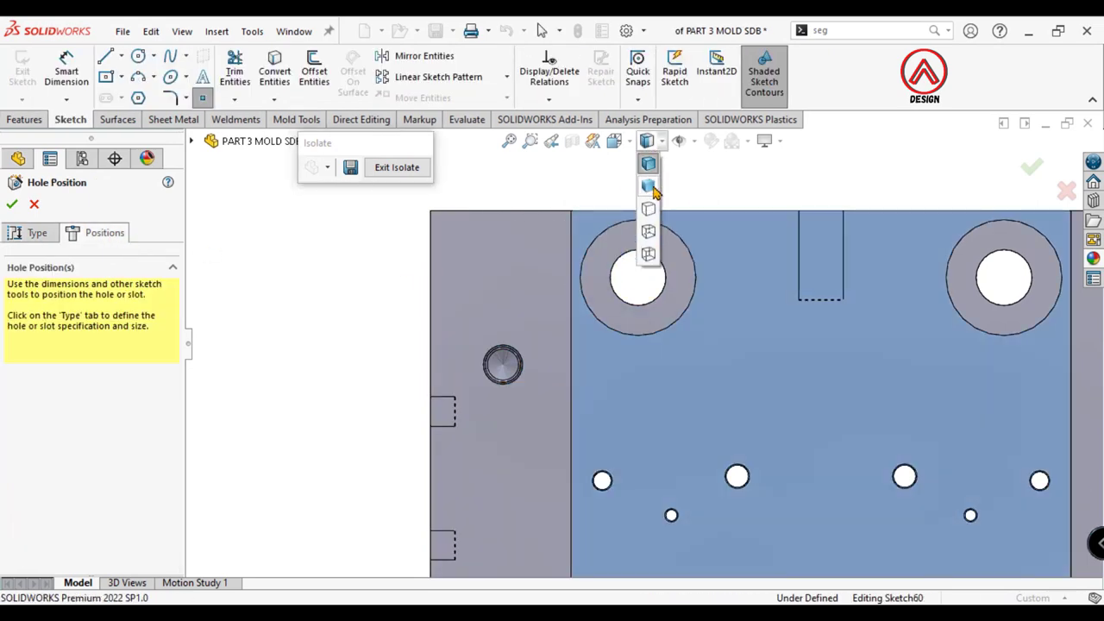
click(528, 259)
click(503, 283)
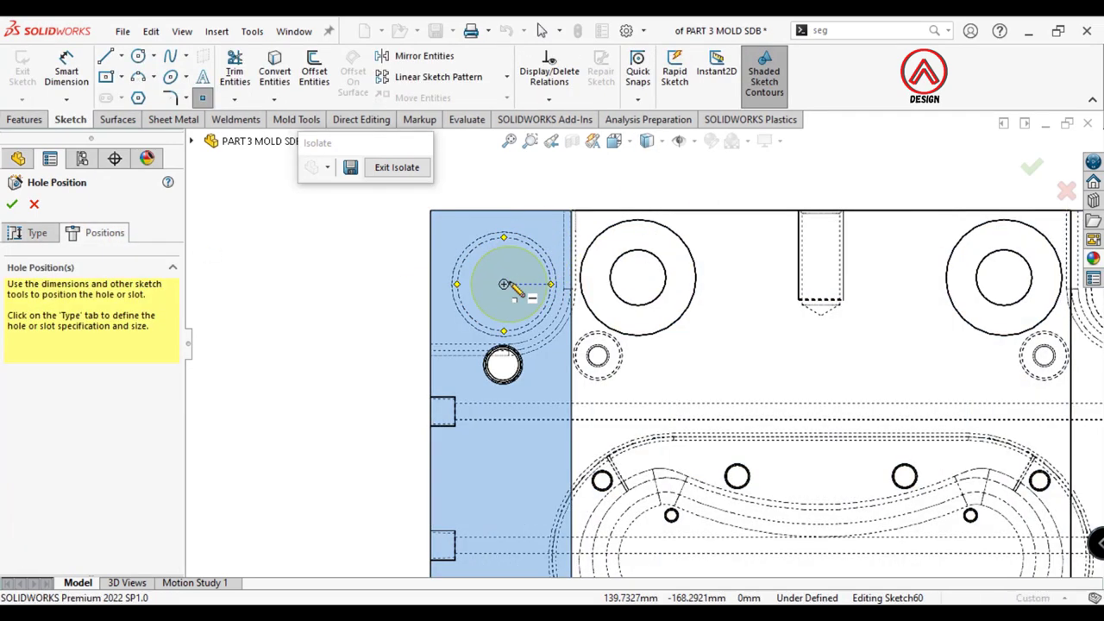
key(f)
scroll(642, 444, down, 3)
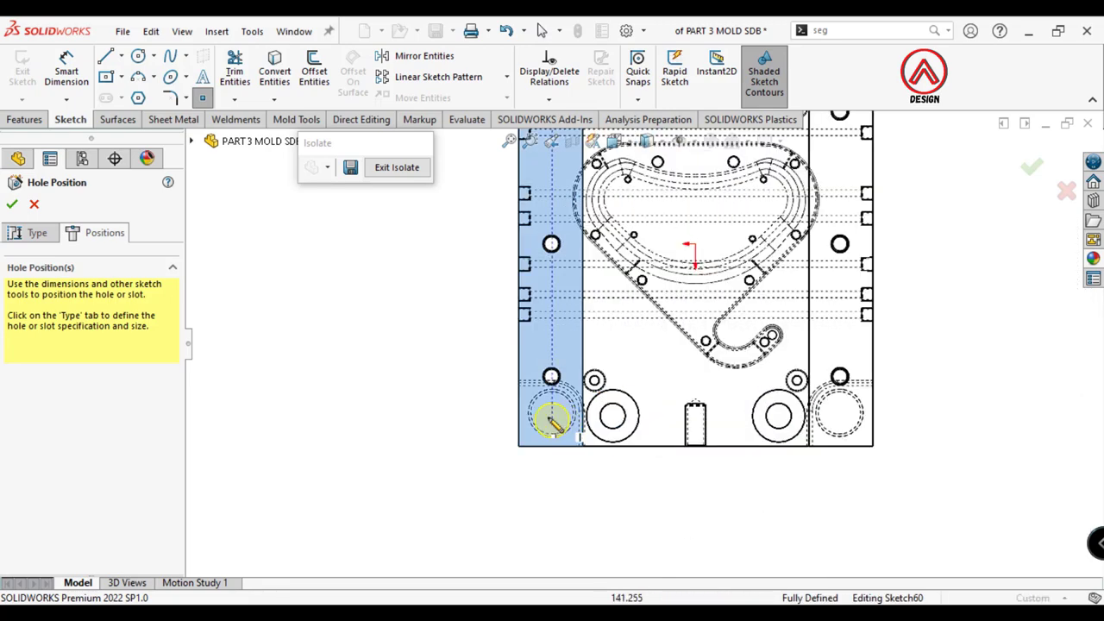
click(552, 412)
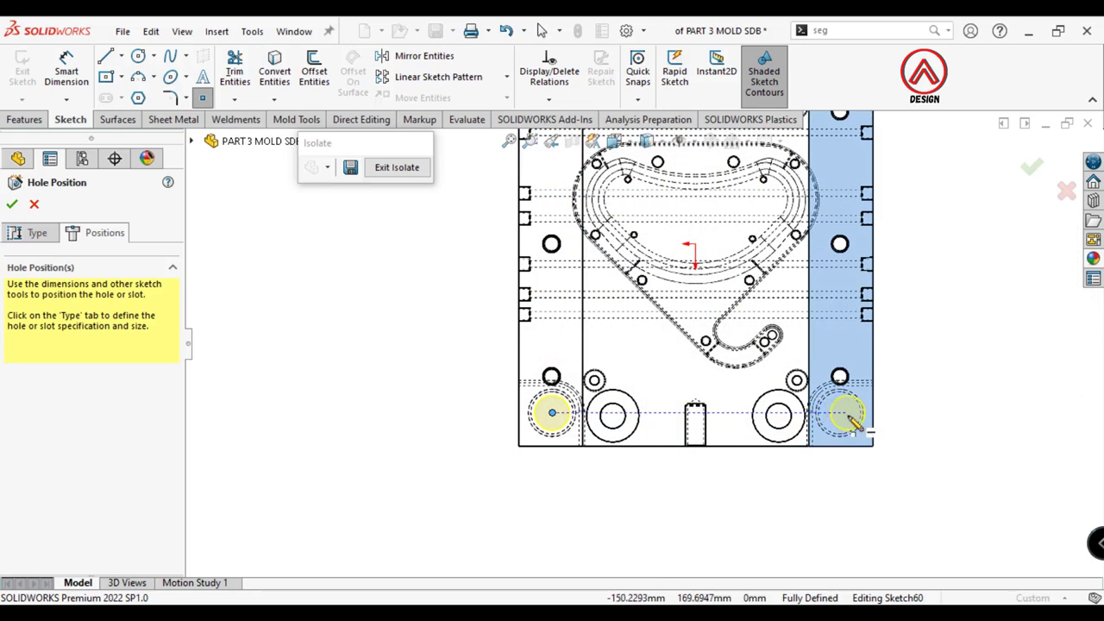
key(f)
scroll(733, 267, down, 3)
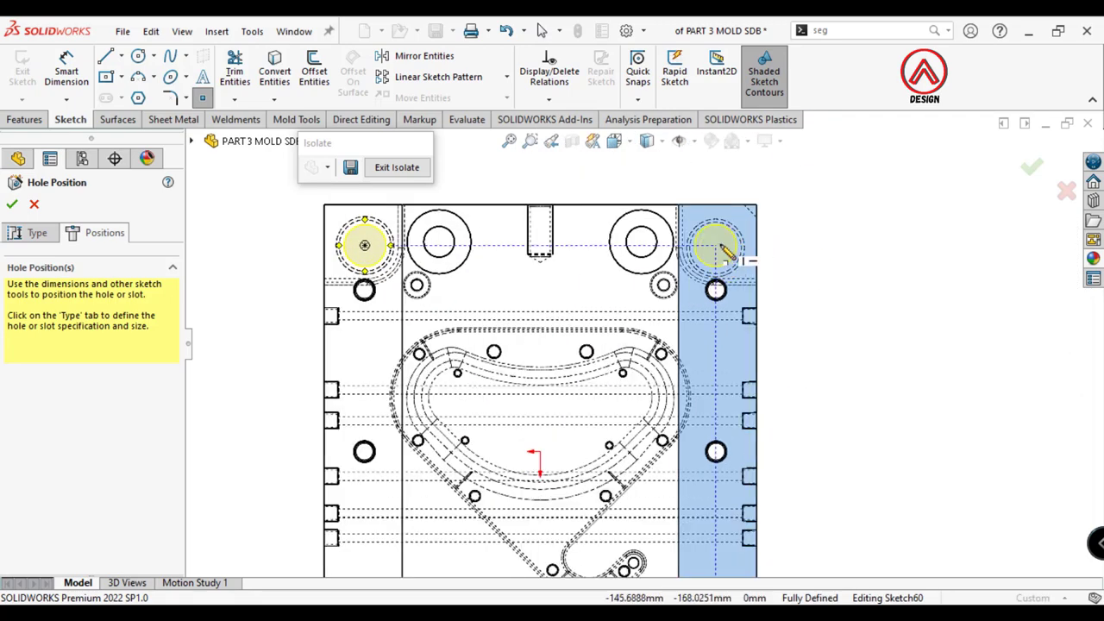
click(716, 249)
Step: Limit the hole scope to the left and right support blocks and check the previews
click(38, 232)
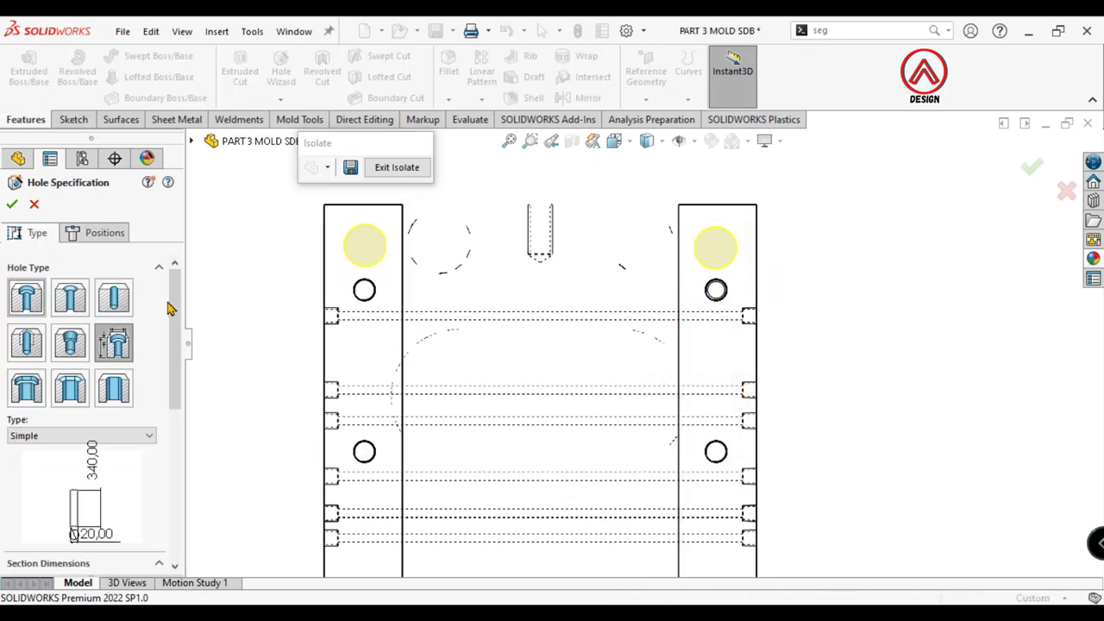
drag(172, 309, 151, 476)
click(76, 452)
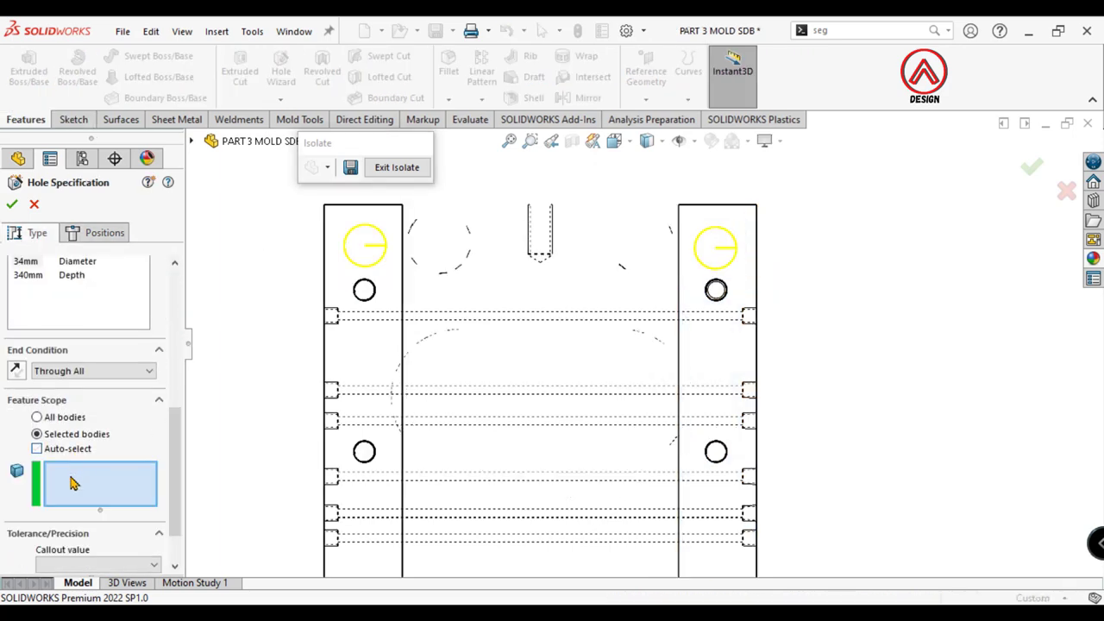
click(694, 287)
click(647, 141)
click(657, 168)
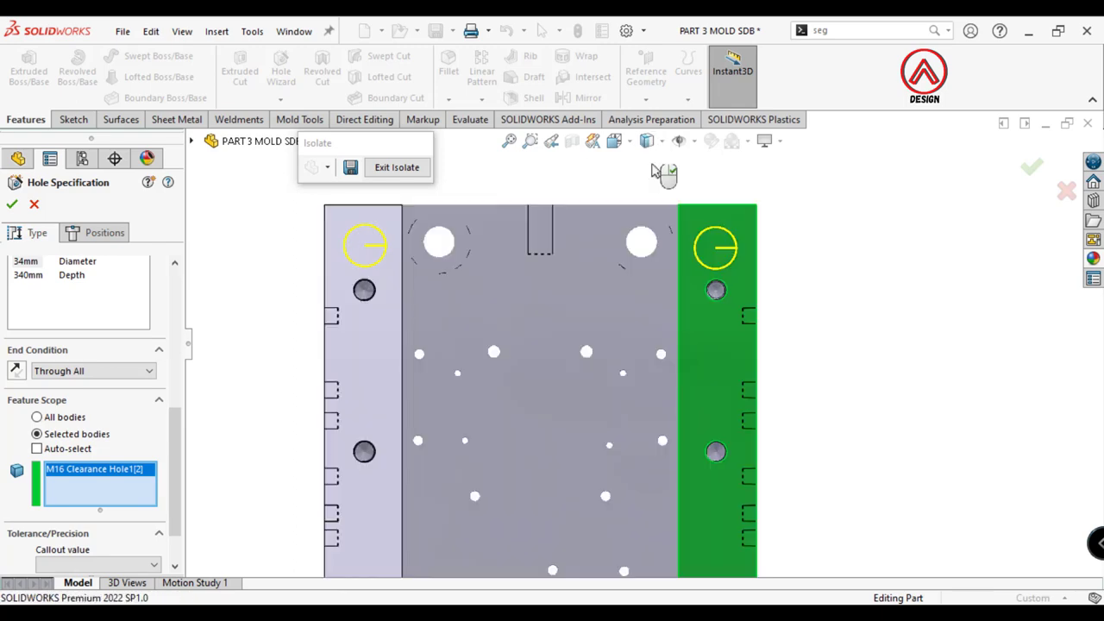
click(385, 308)
middle_drag(546, 276, 58, 338)
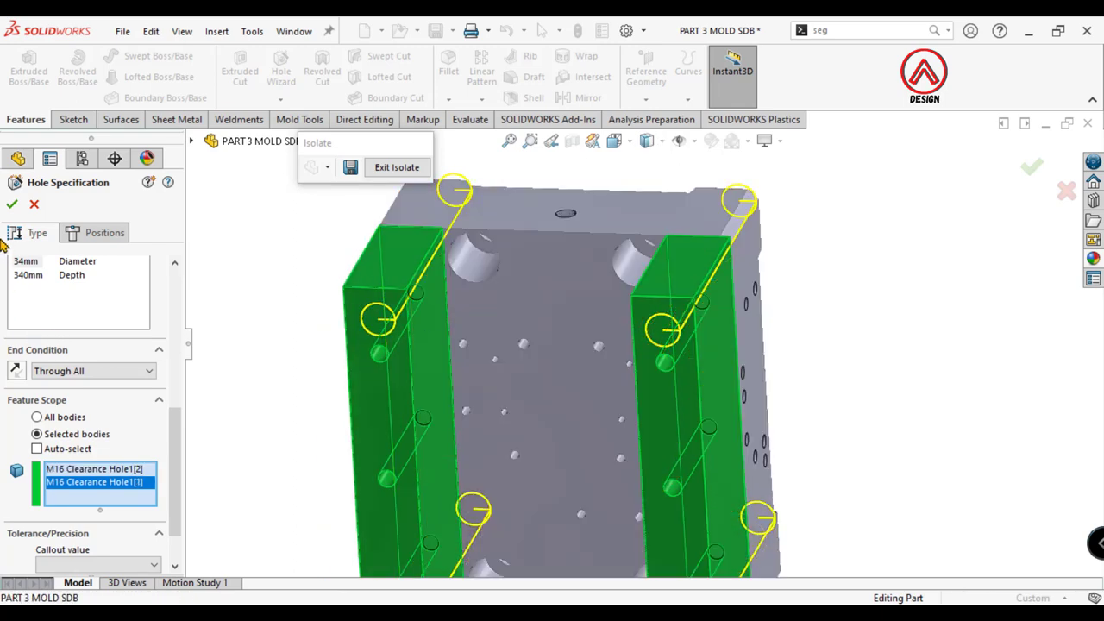
scroll(629, 345, up, 5)
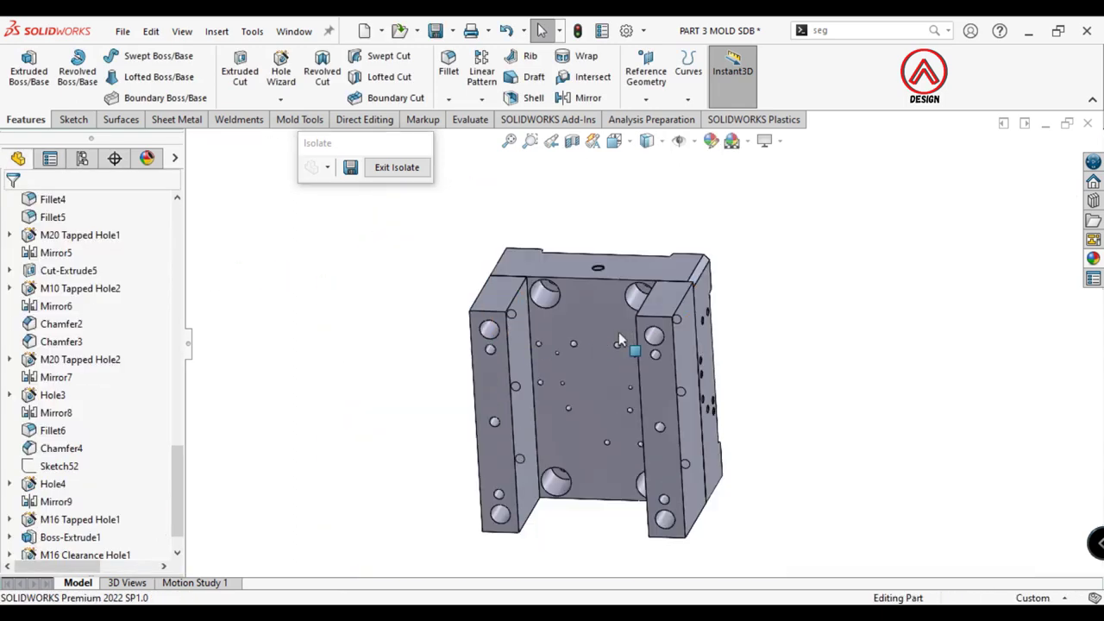
scroll(628, 345, up, 3)
Step: Apply a 10 mm × 45° chamfer to a support block's outer vertical edge
middle_drag(588, 542, 642, 485)
scroll(642, 485, down, 3)
click(449, 98)
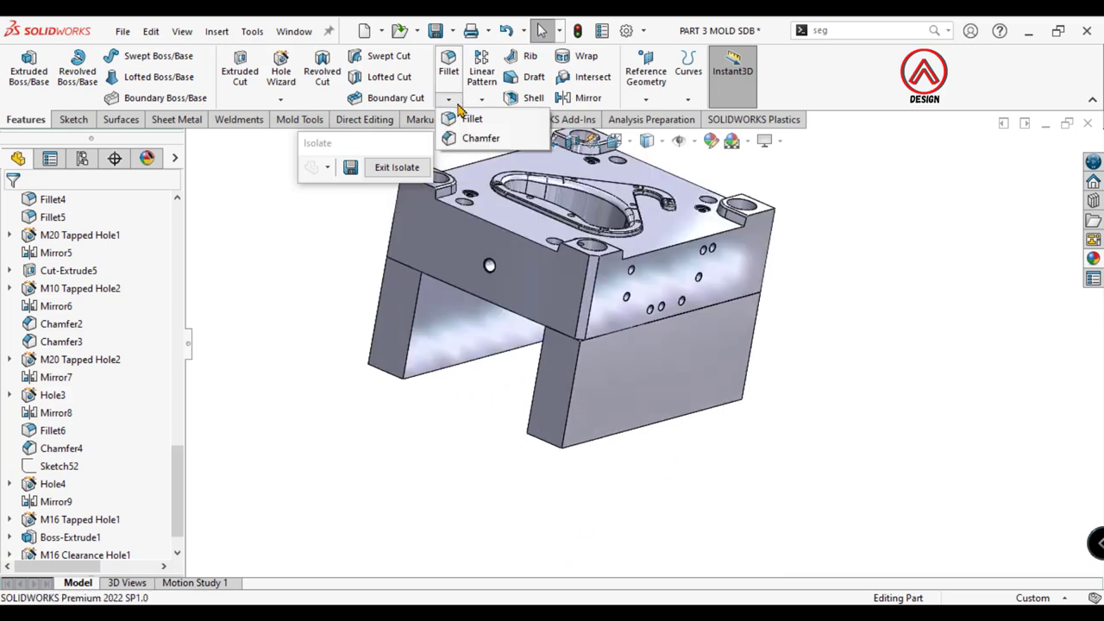
click(474, 136)
click(580, 375)
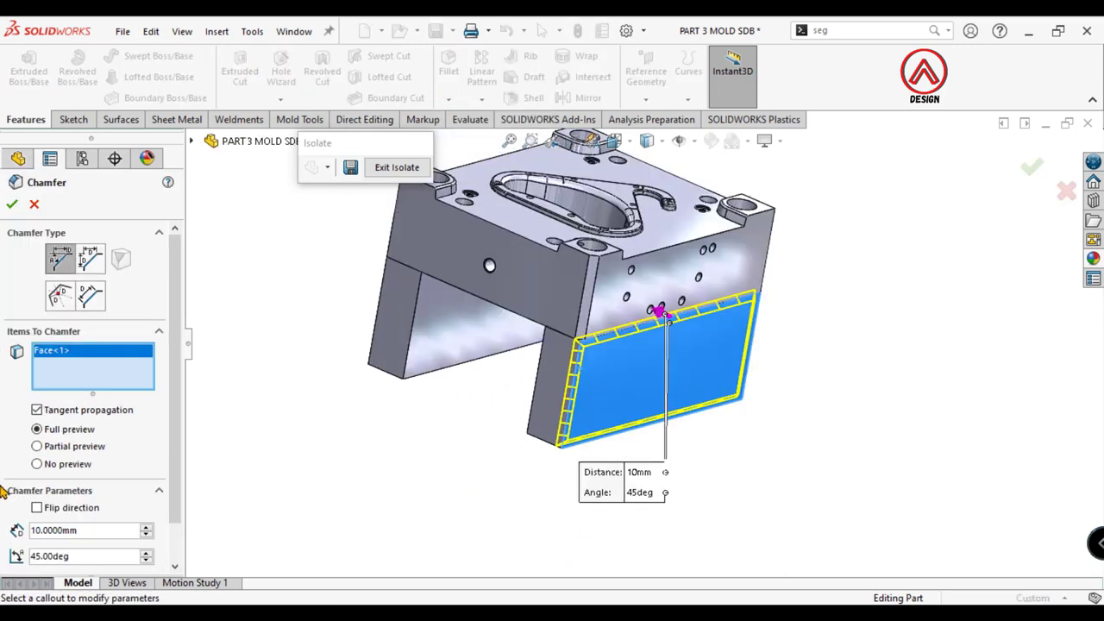
right_click(90, 358)
click(130, 366)
click(580, 372)
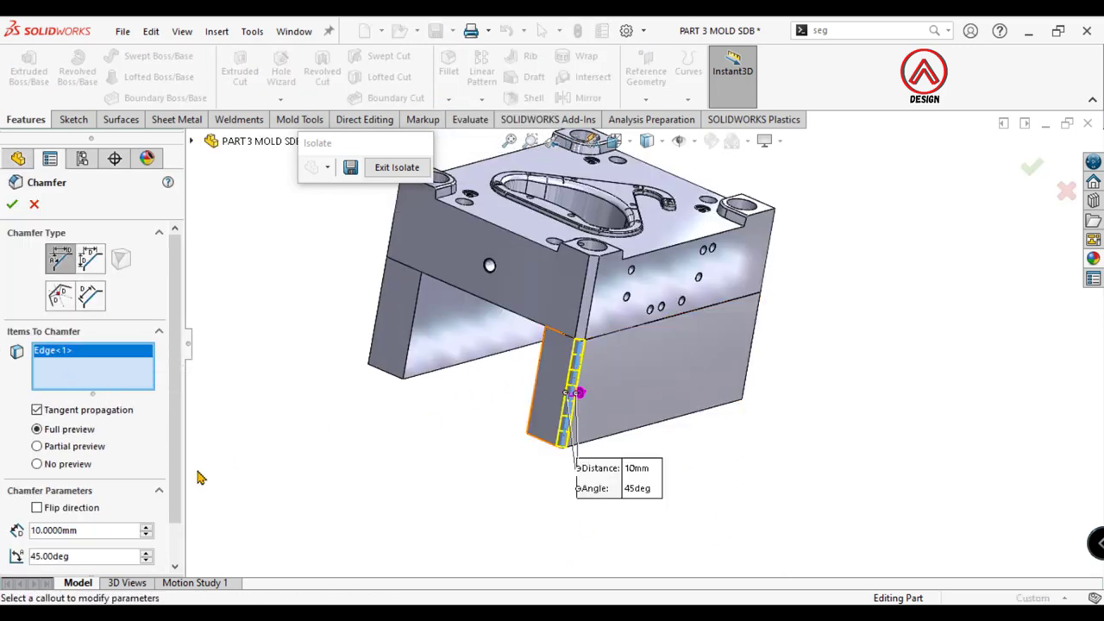
mouse_move(475, 488)
middle_down()
mouse_move(638, 426)
mouse_move(732, 222)
mouse_move(617, 306)
mouse_move(676, 331)
middle_up()
click(676, 332)
Step: Sketch a centre rectangle on the selected face, from the plate origin to its bottom edge
click(804, 280)
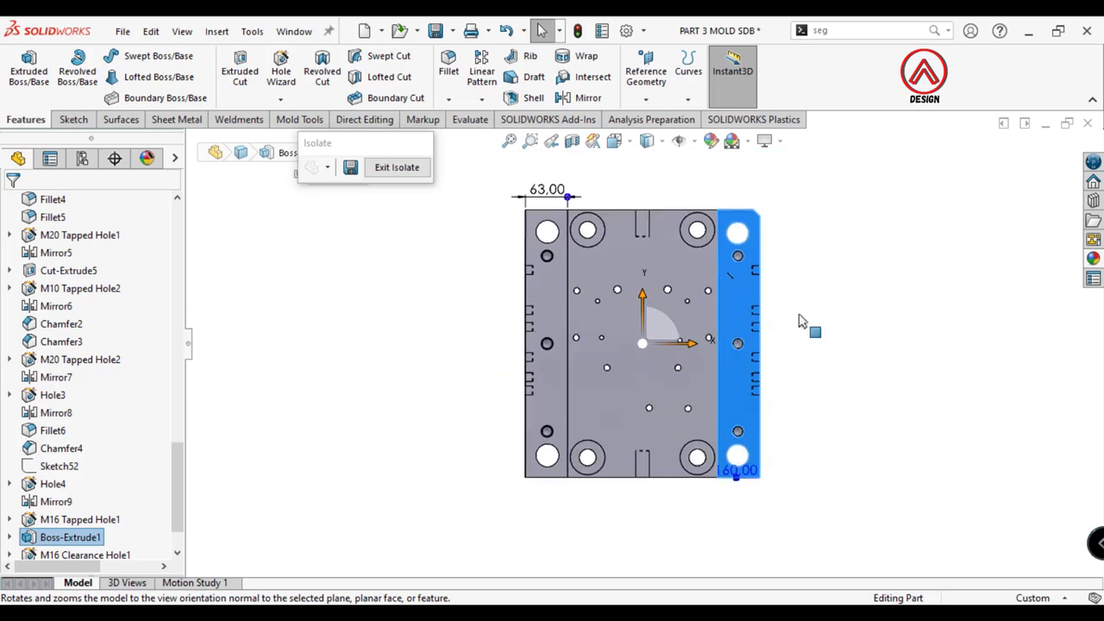
click(73, 119)
click(23, 71)
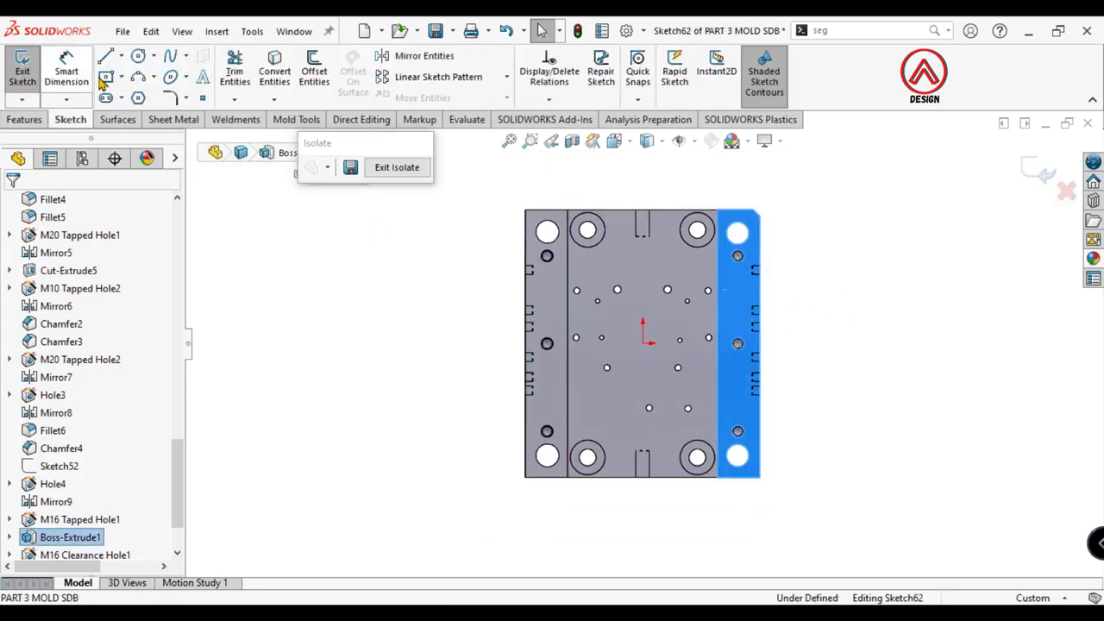
click(105, 76)
click(642, 343)
scroll(636, 320, up, 5)
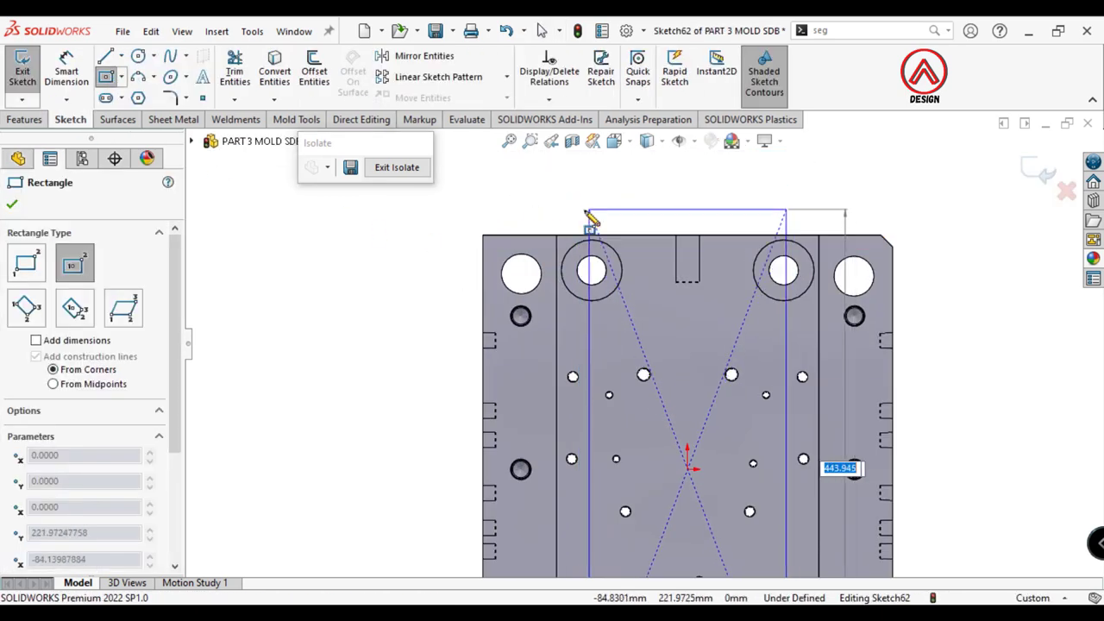
scroll(591, 217, down, 2)
scroll(628, 266, down, 2)
click(636, 294)
scroll(645, 466, up, 2)
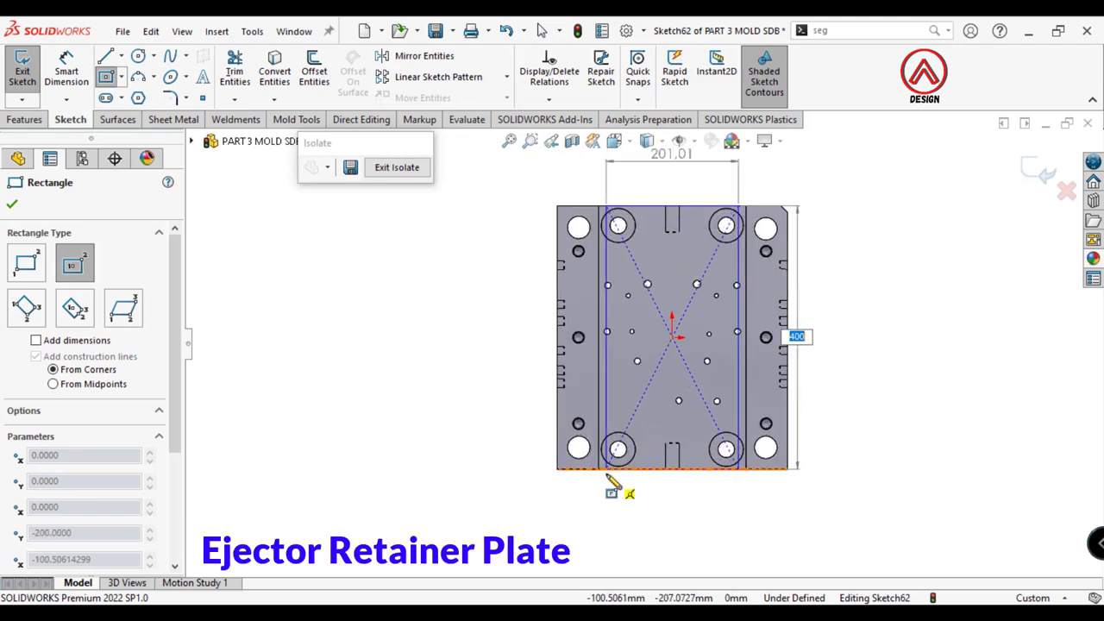
click(607, 472)
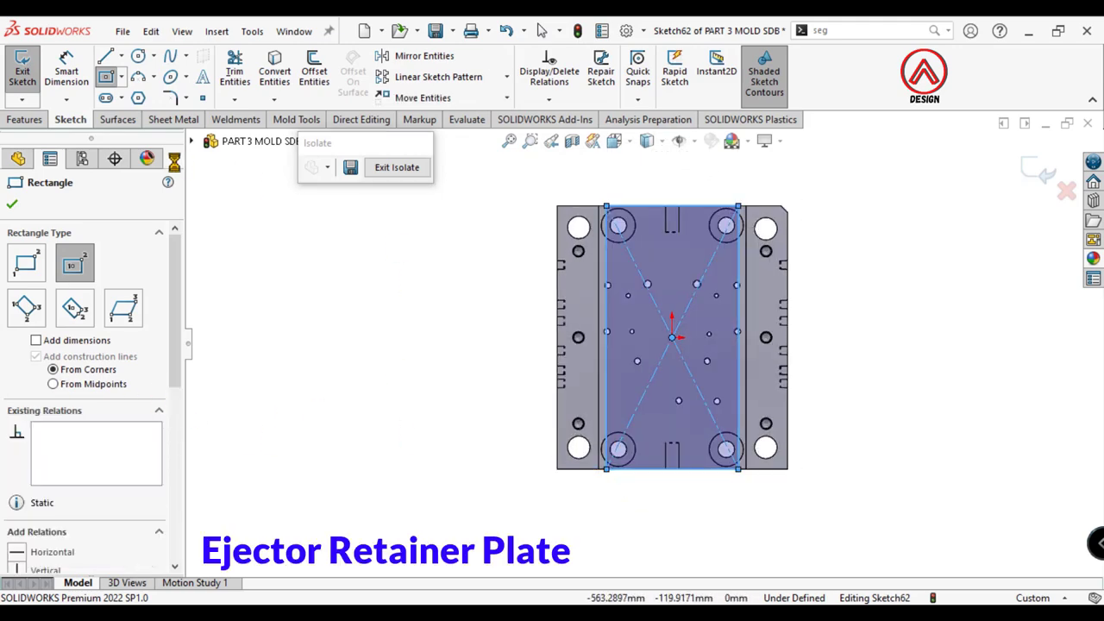
key(Escape)
Step: Dimension the rectangle's top edge to a width of 220 mm
click(681, 208)
click(683, 200)
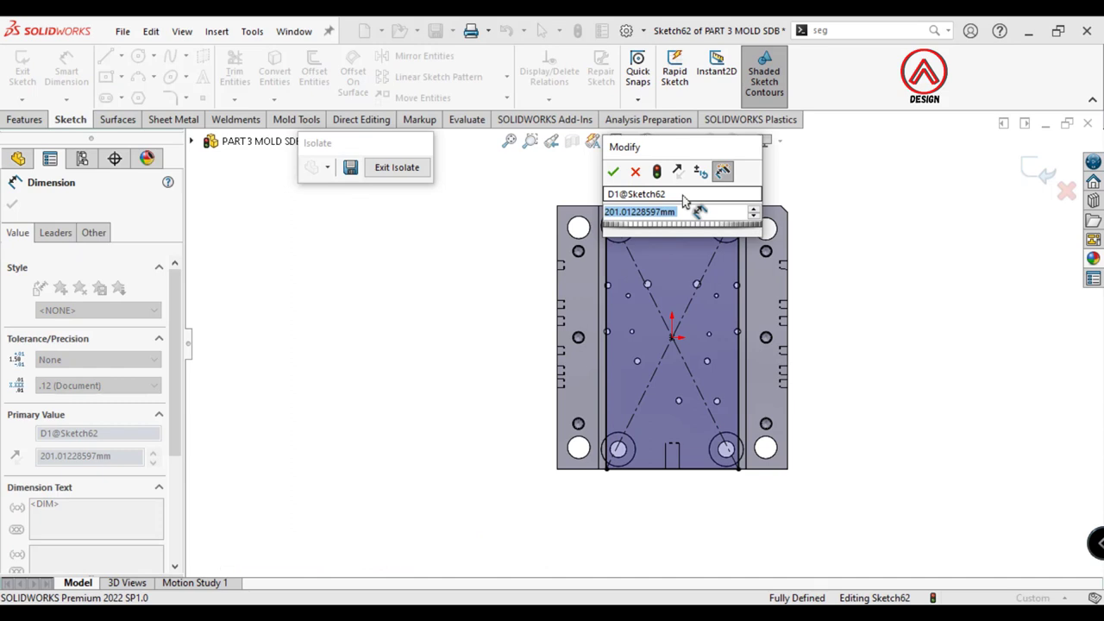
text(220)
key(Return)
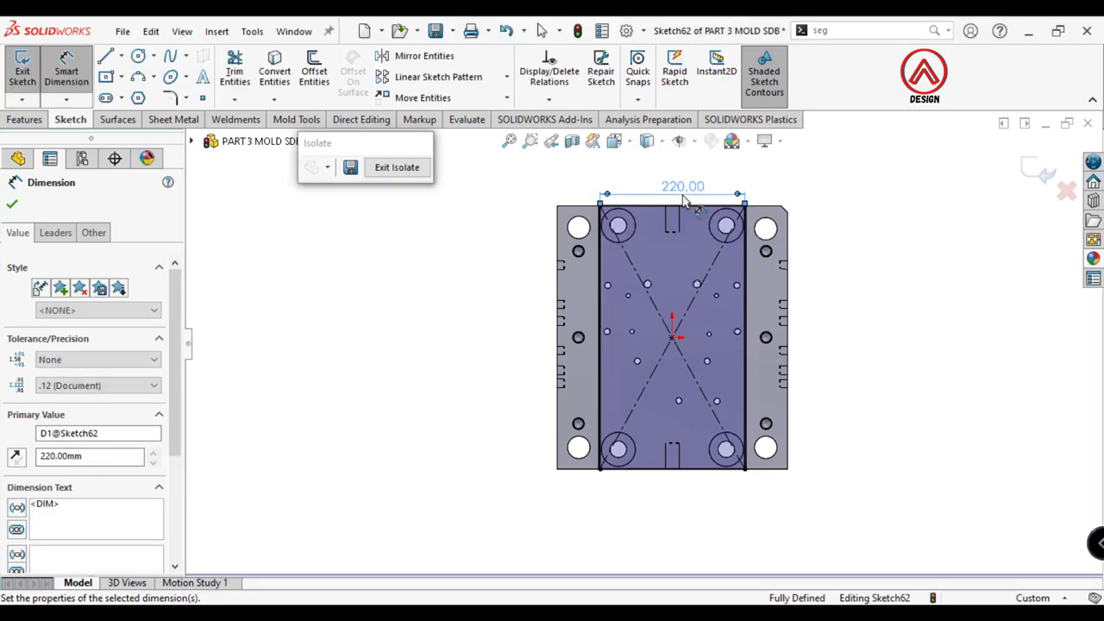
Step: Extrude the rectangle 25 mm in the reversed direction as a separate, unmerged body
scroll(673, 211, down, 5)
click(33, 119)
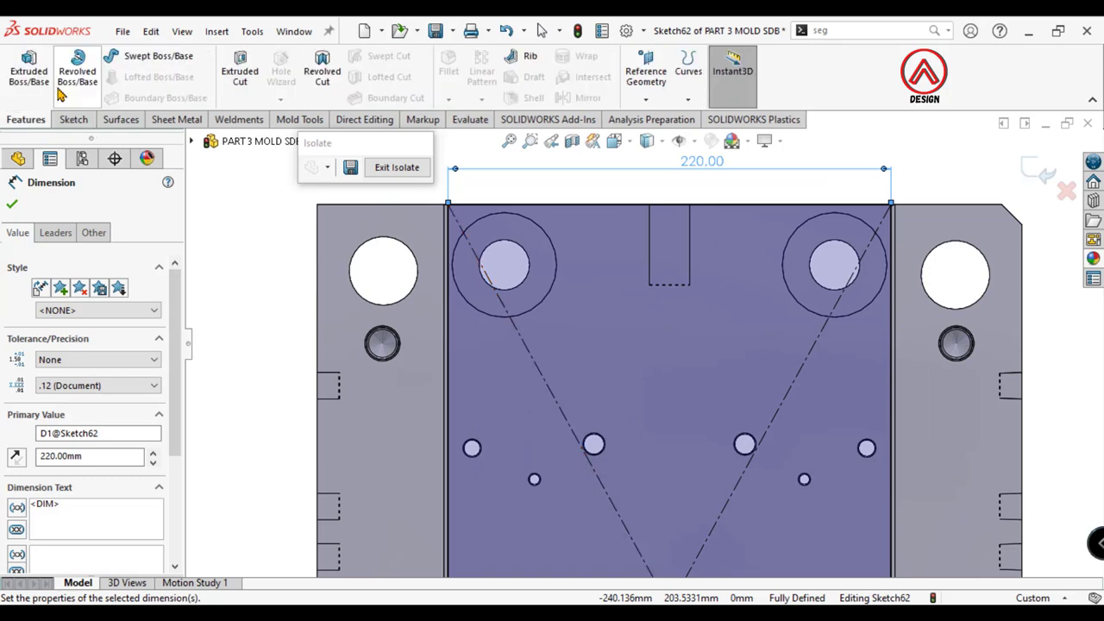
click(31, 85)
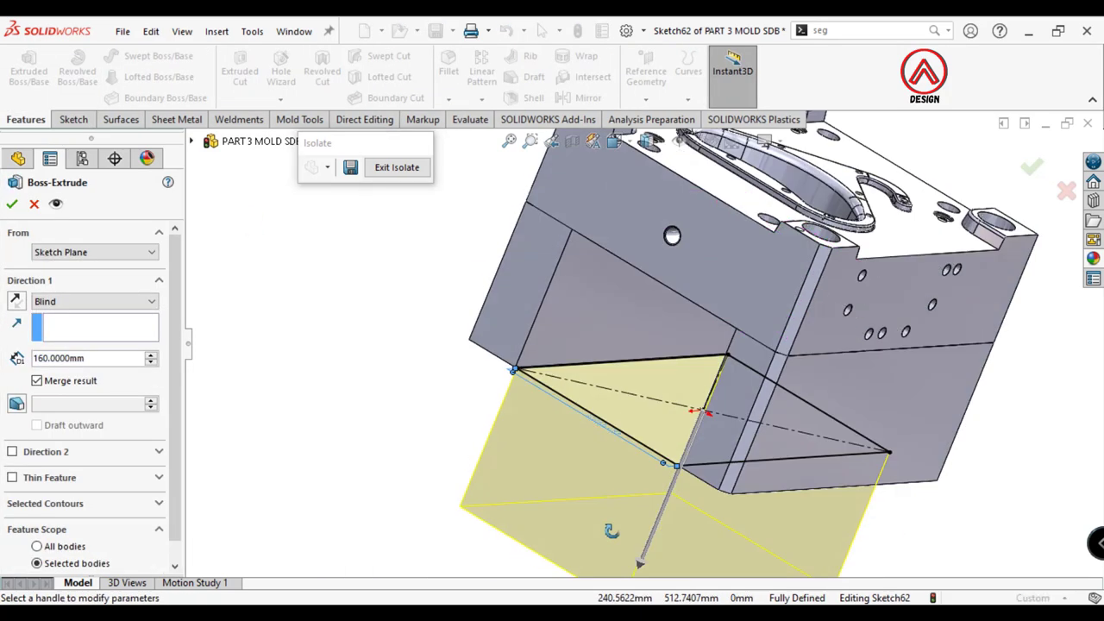
click(15, 300)
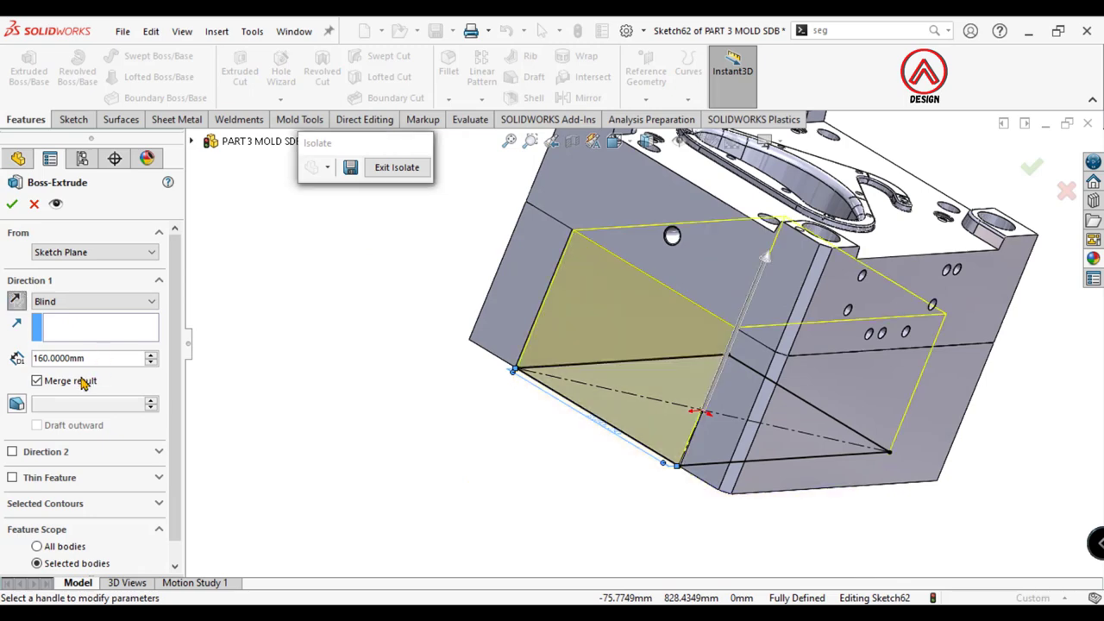
click(37, 380)
click(107, 358)
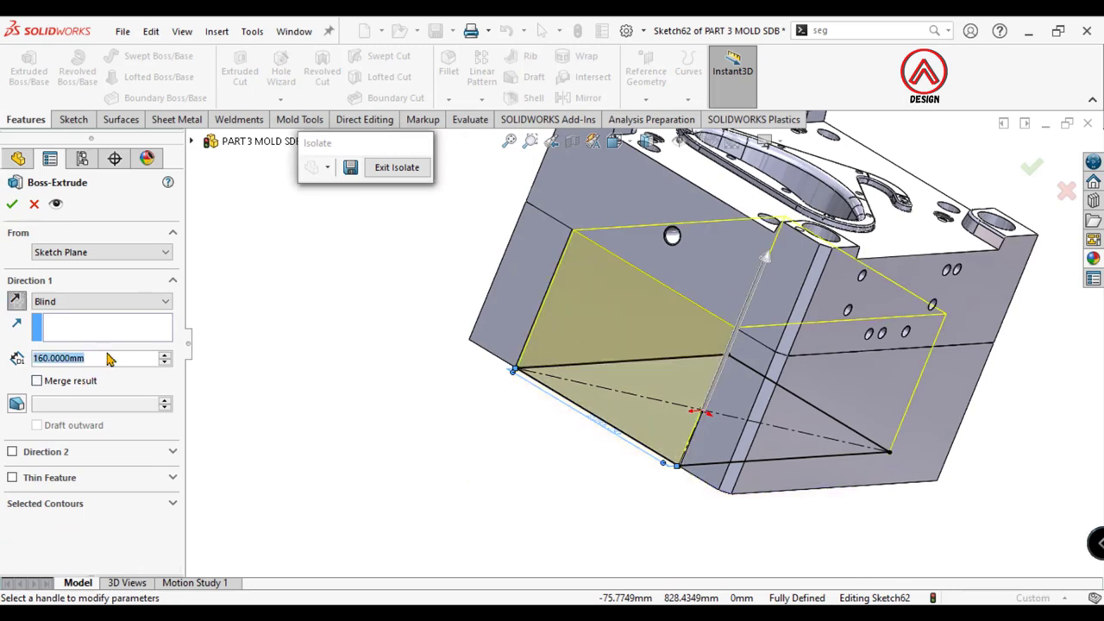
text(25)
key(Return)
key(ctrl+7)
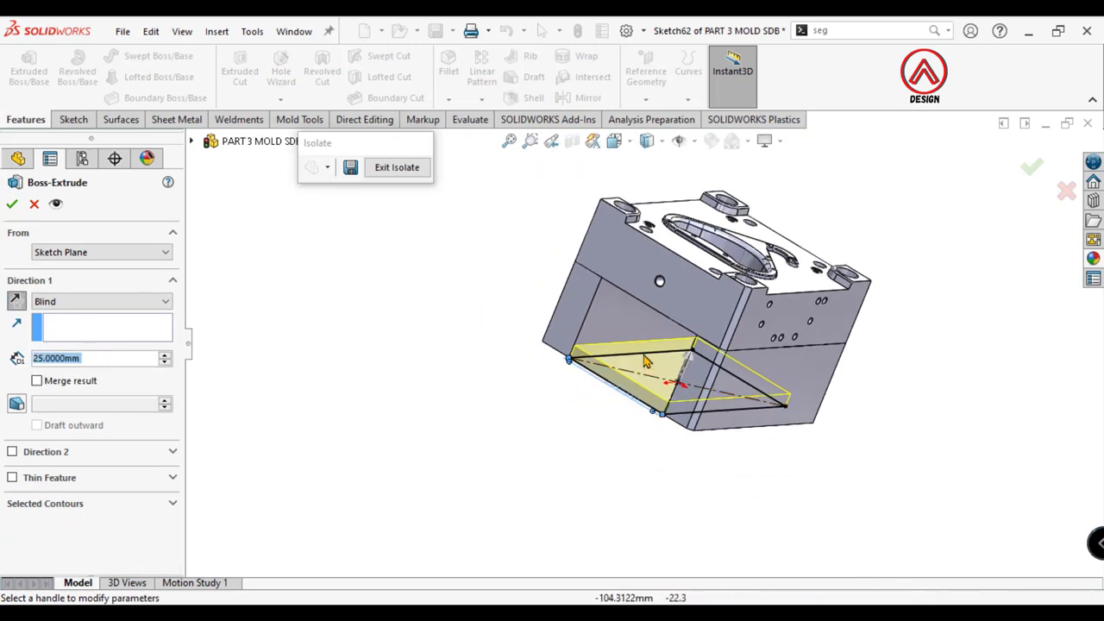
click(34, 204)
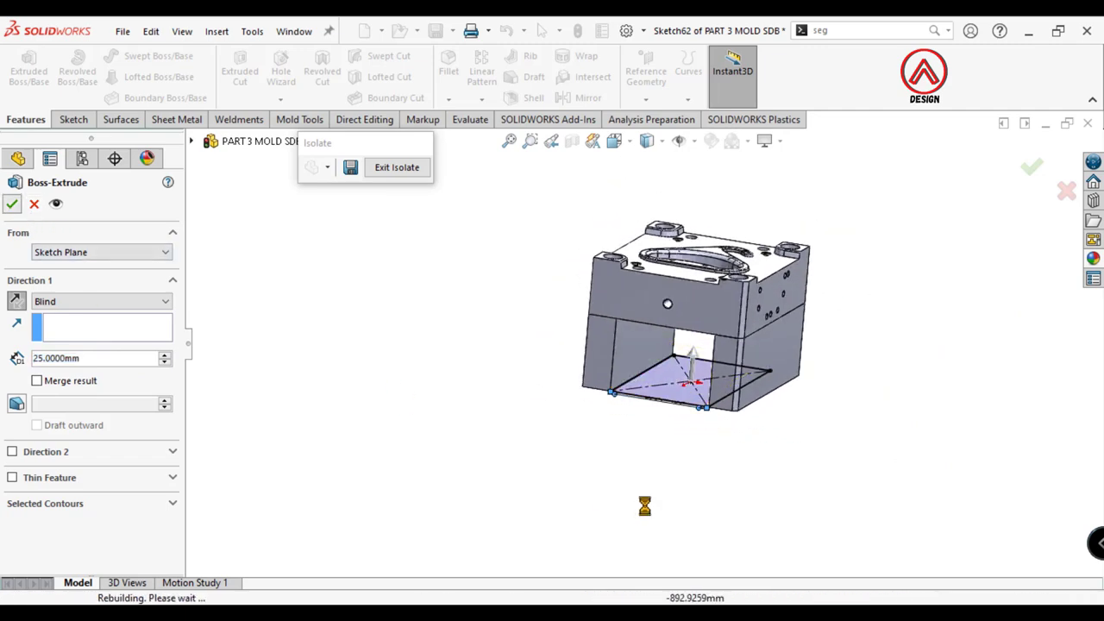
scroll(646, 410, down, 4)
Step: Sketch on the new plate's top face and convert its outline into the sketch
scroll(635, 417, down, 2)
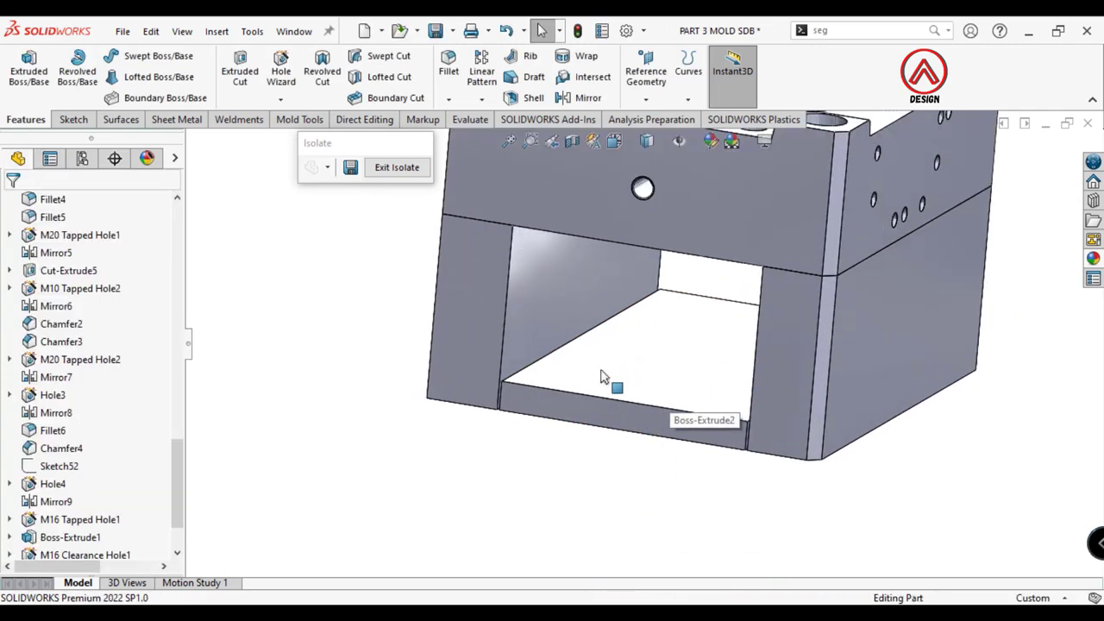
click(582, 386)
click(28, 70)
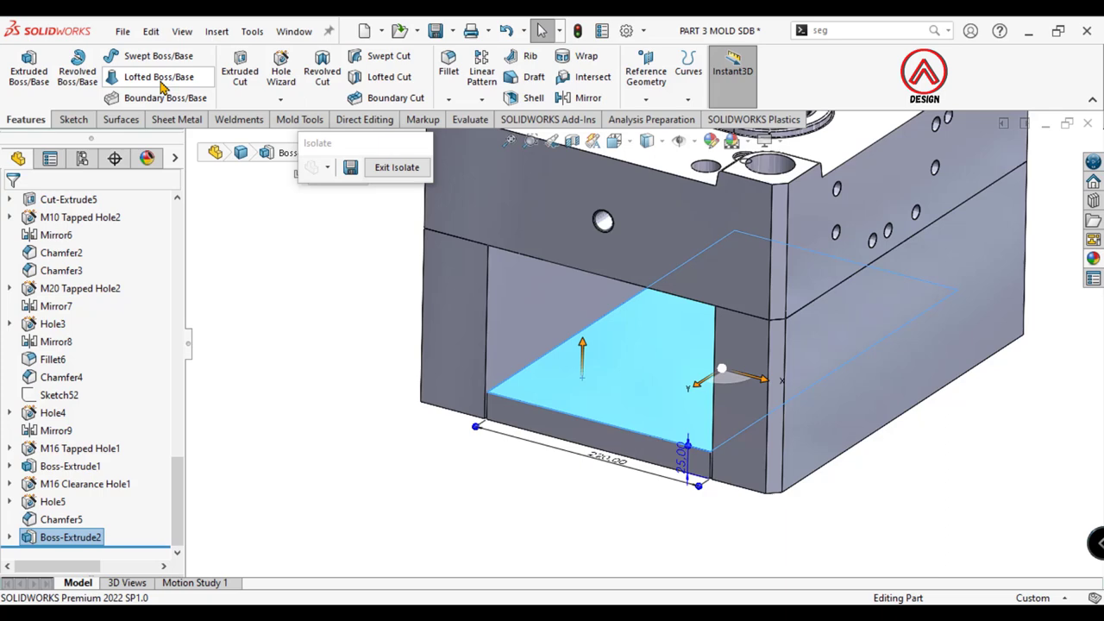
click(74, 119)
click(23, 71)
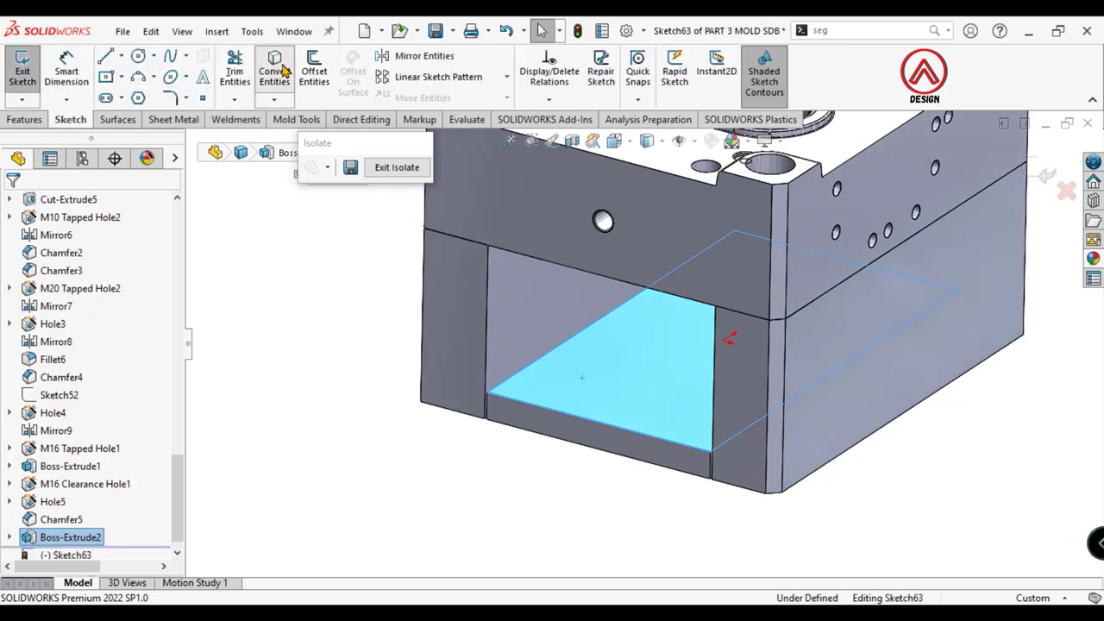
click(285, 70)
Step: Extrude the converted outline 20 mm to stack the ejector plate layer
click(24, 120)
click(28, 71)
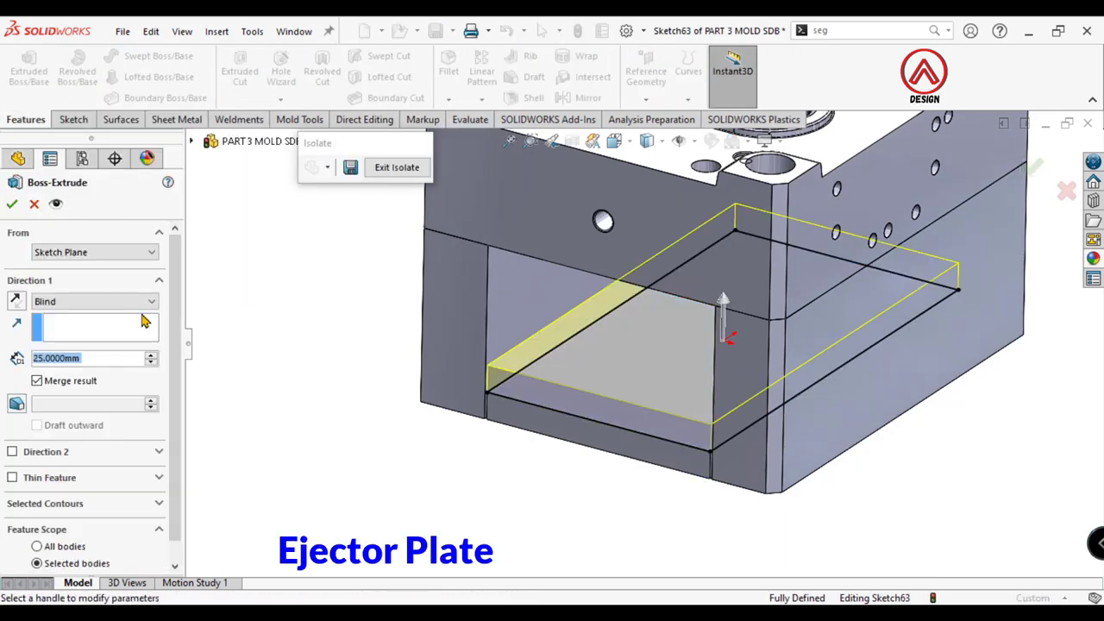
text(20)
key(Return)
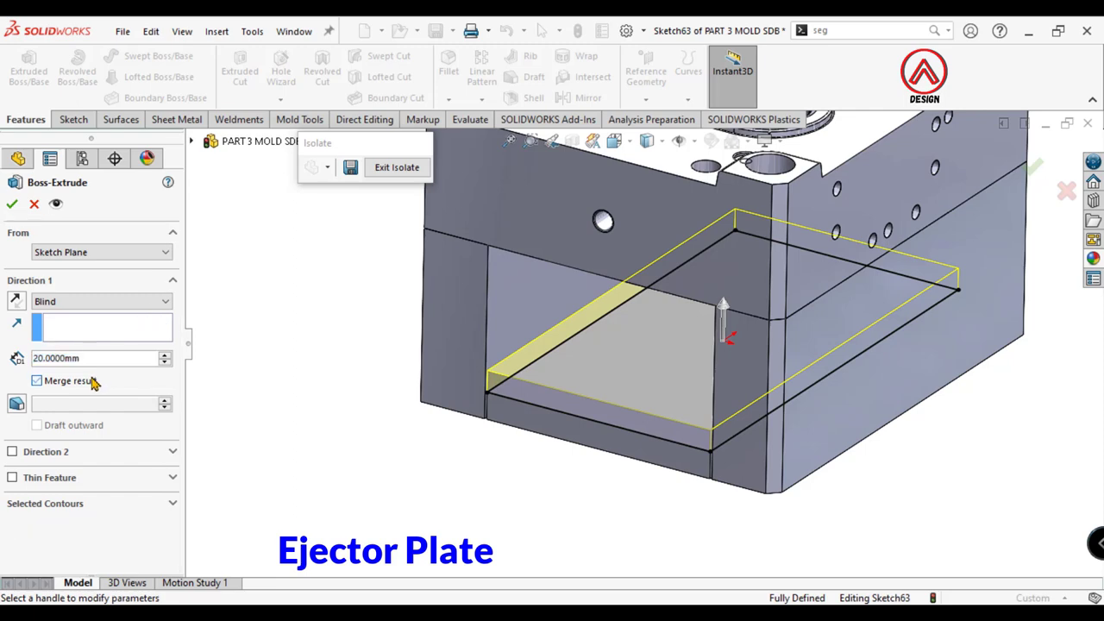
click(12, 204)
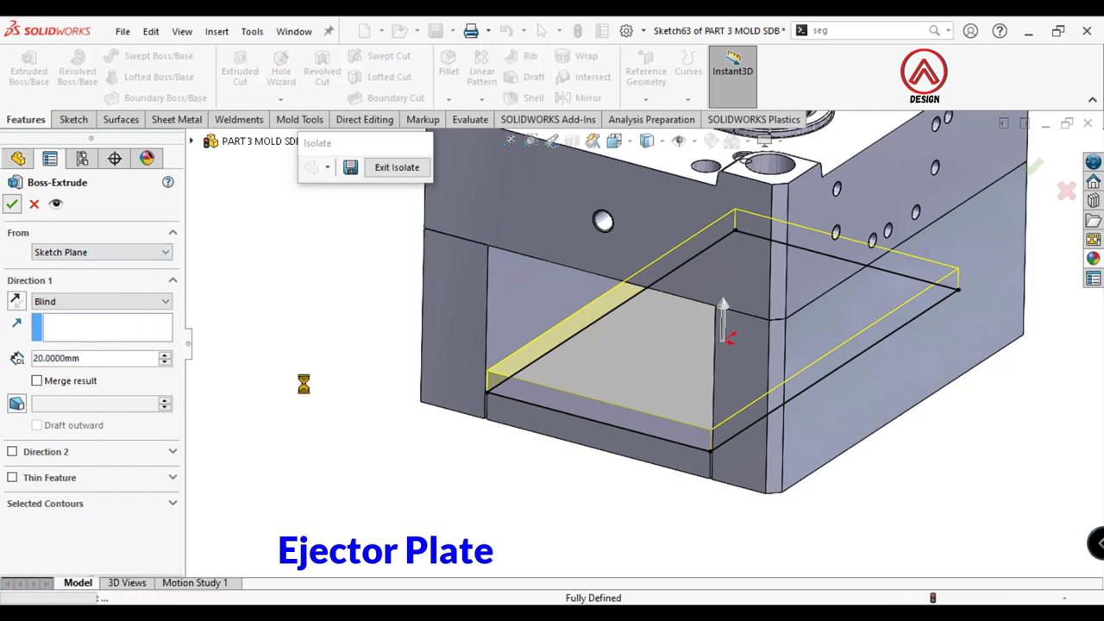
click(540, 410)
click(614, 402)
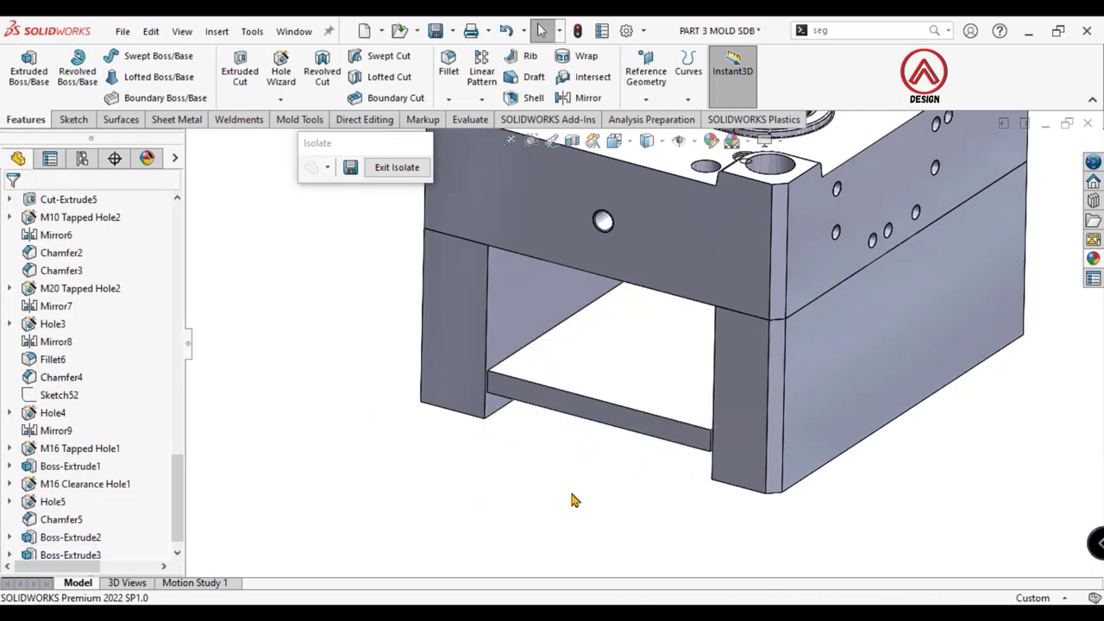
Step: Set up a Counterbored hole (25 mm, 30 × 8 mm counterbore) on the plate underside with Auto-select off
click(619, 463)
click(731, 412)
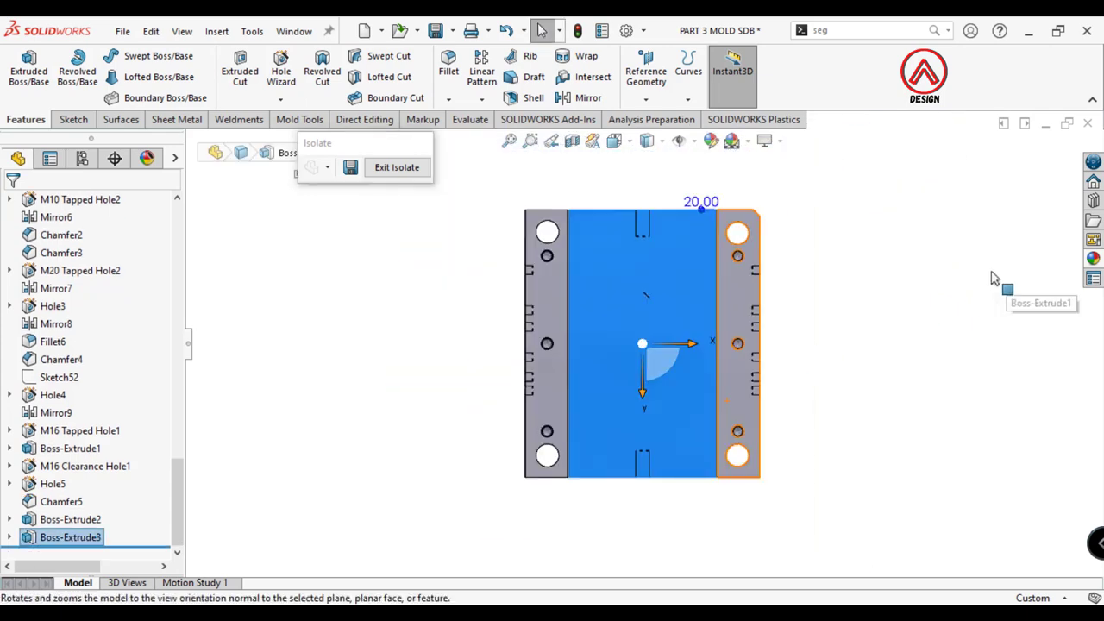
click(992, 275)
scroll(716, 237, down, 3)
click(630, 244)
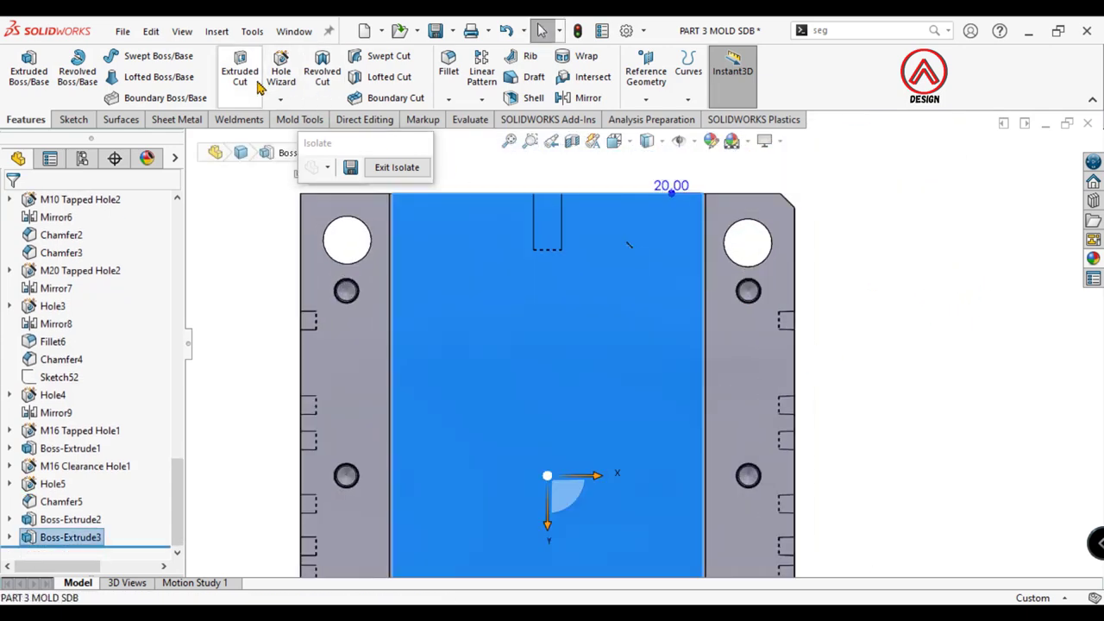
click(282, 74)
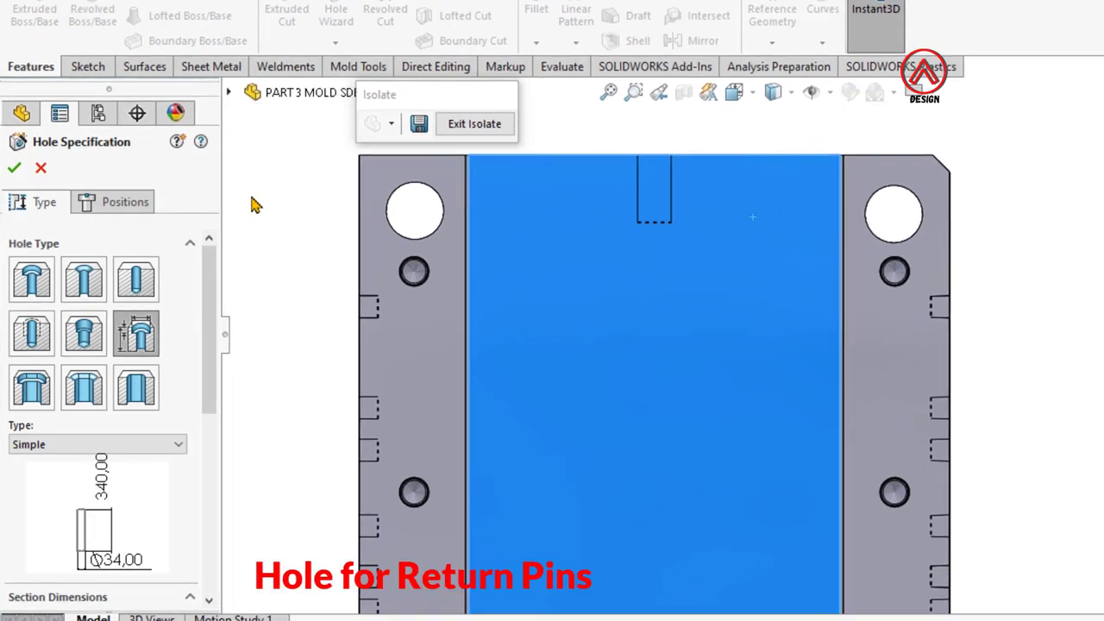
scroll(207, 364, down, 2)
click(173, 375)
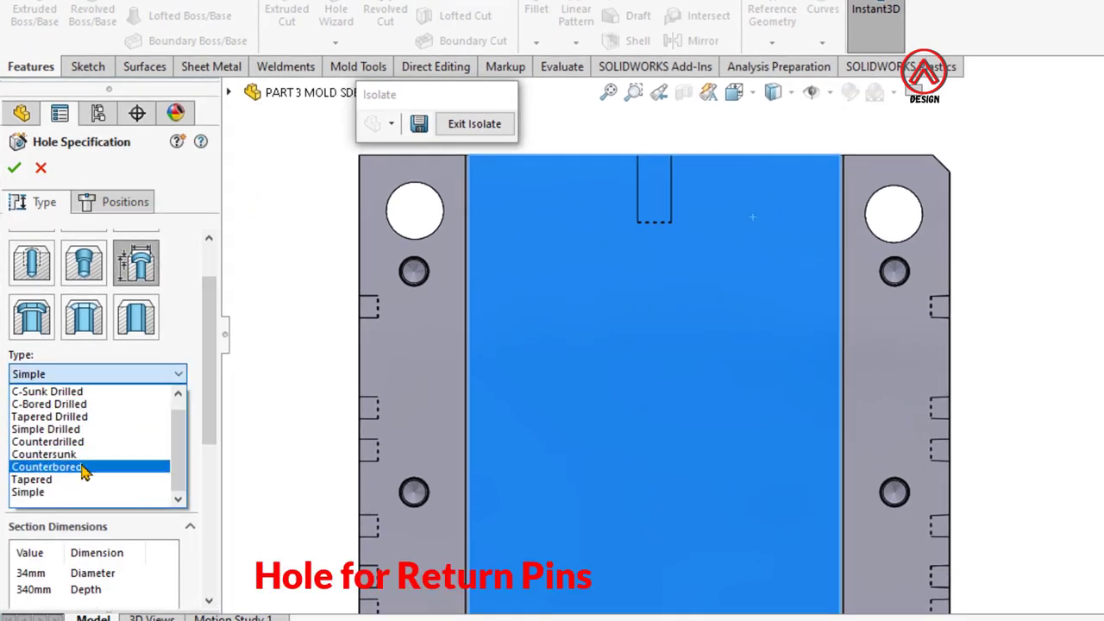
click(81, 466)
scroll(198, 490, down, 2)
scroll(199, 490, down, 2)
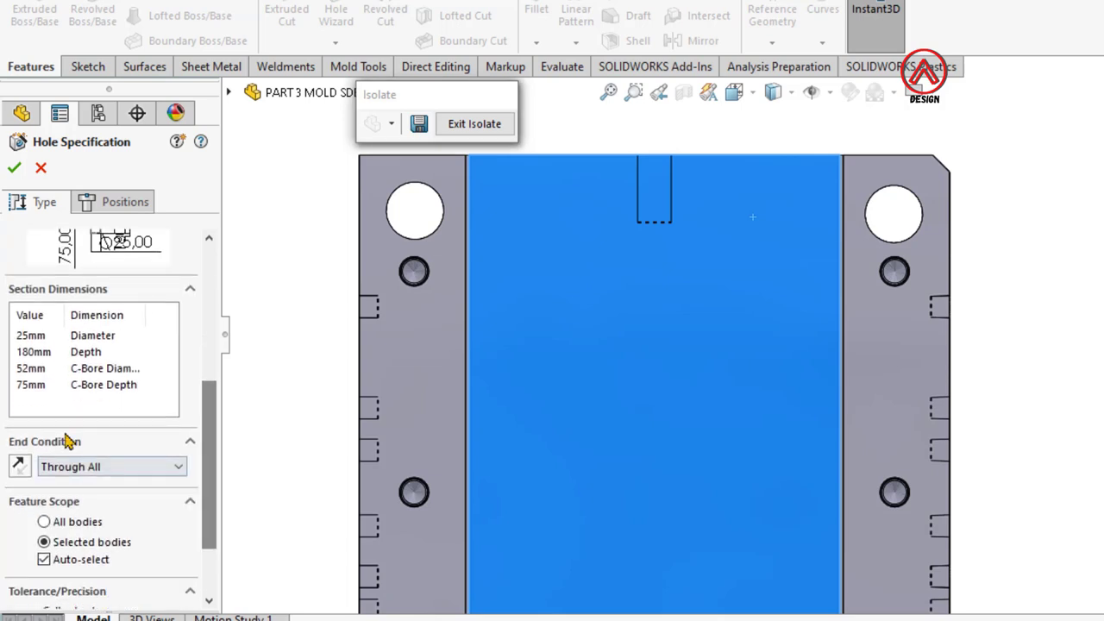
click(33, 354)
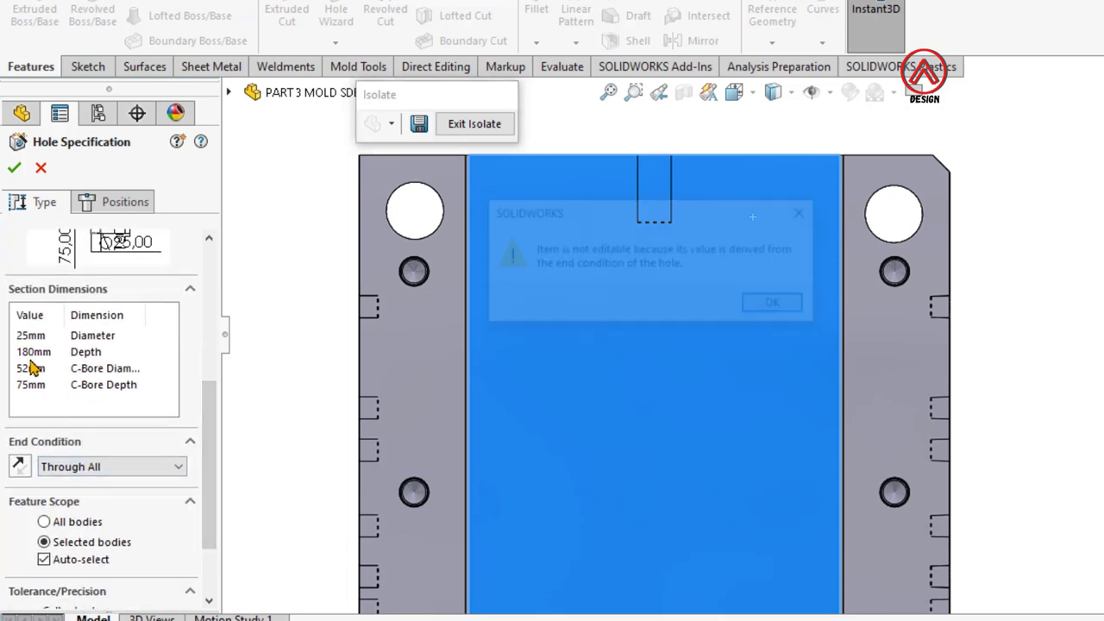
click(804, 217)
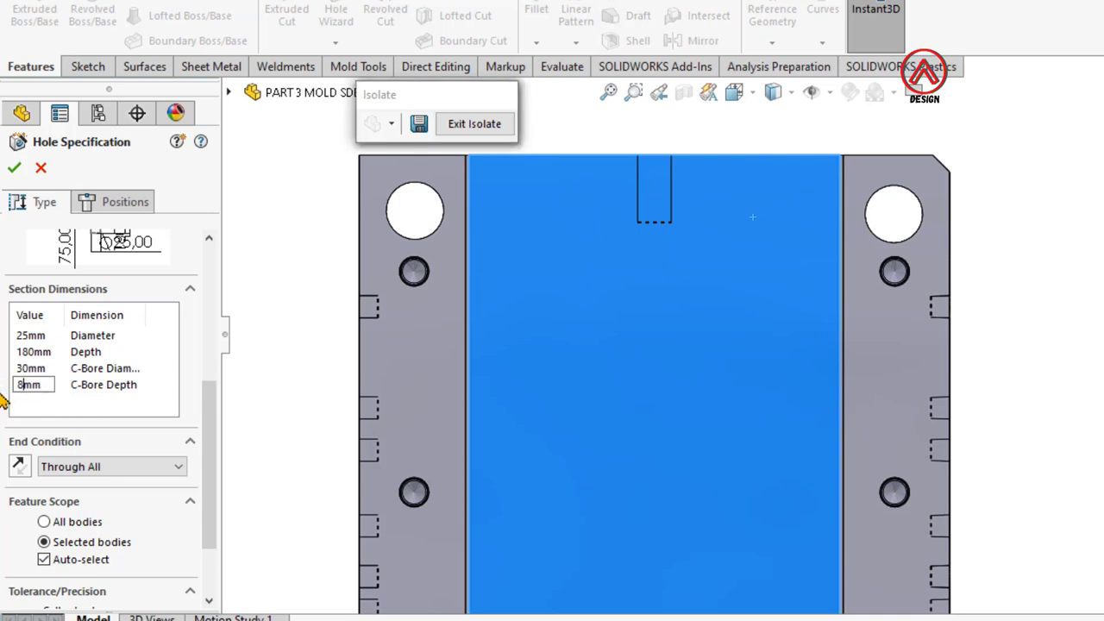
click(101, 563)
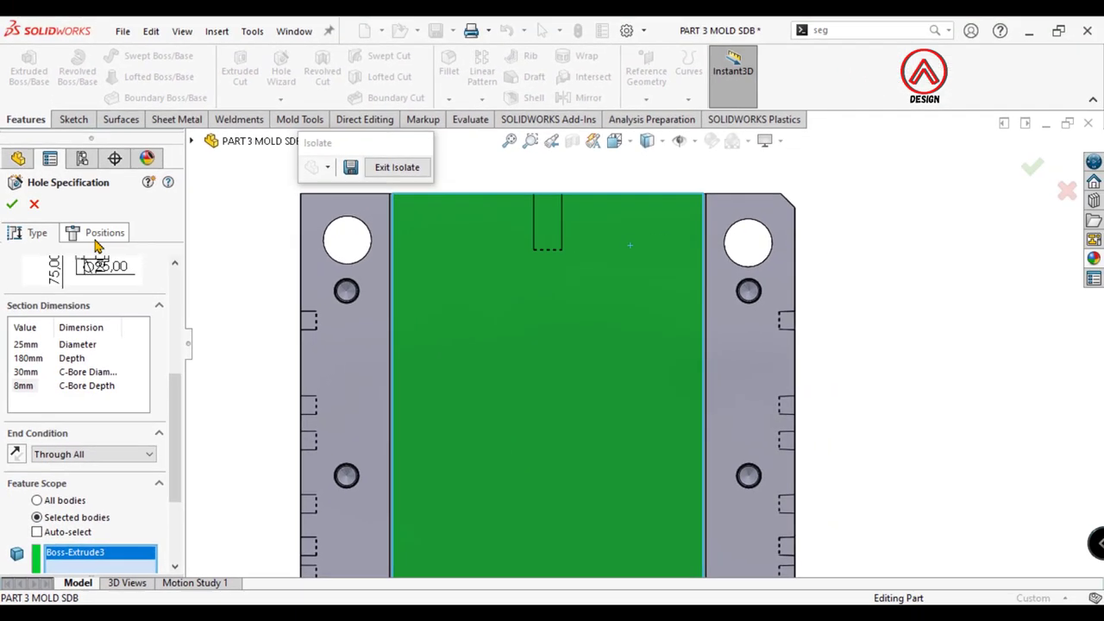
Step: Place holes at the upper-left, upper-right and lower-right pin circles, with hidden edges shown
click(116, 201)
click(647, 140)
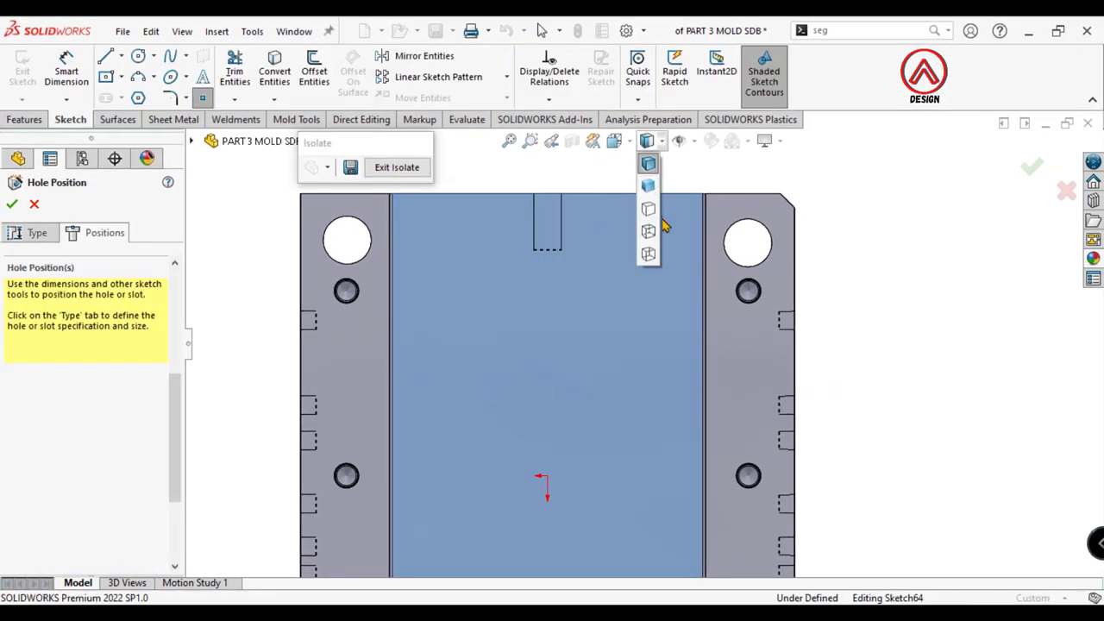
click(648, 233)
scroll(431, 224, down, 2)
click(434, 249)
click(771, 248)
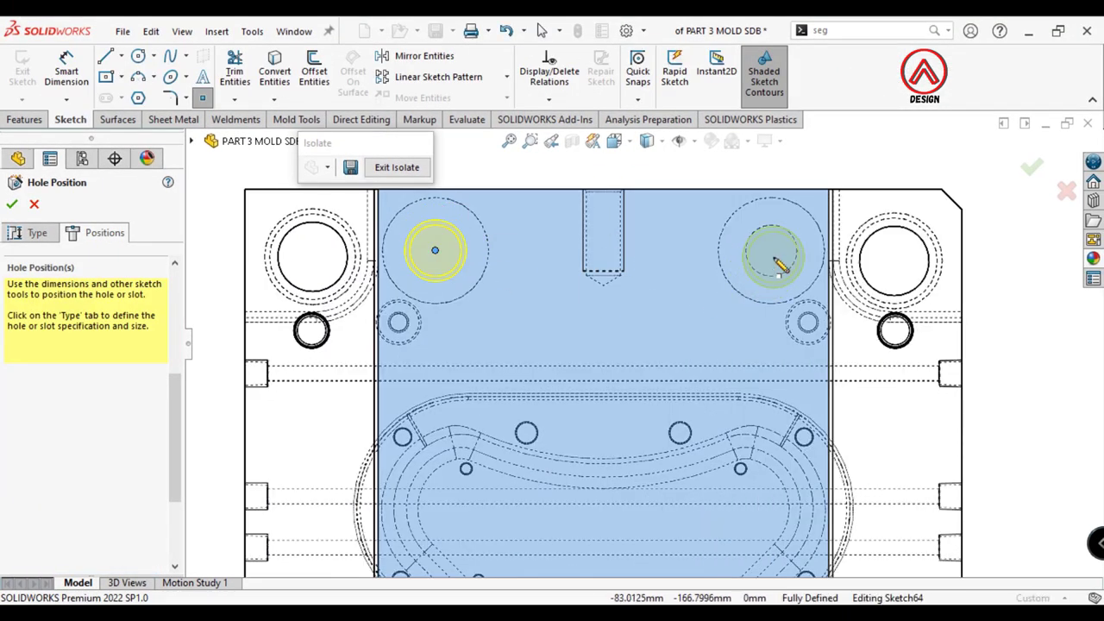
scroll(690, 362, up, 4)
scroll(603, 491, down, 2)
scroll(569, 519, down, 2)
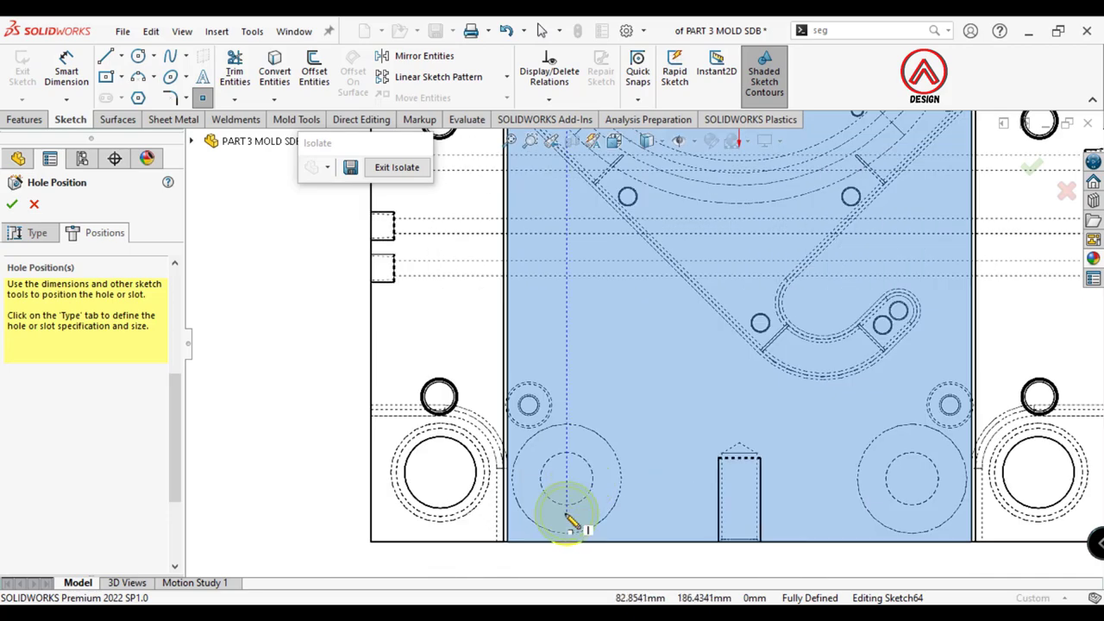
click(912, 478)
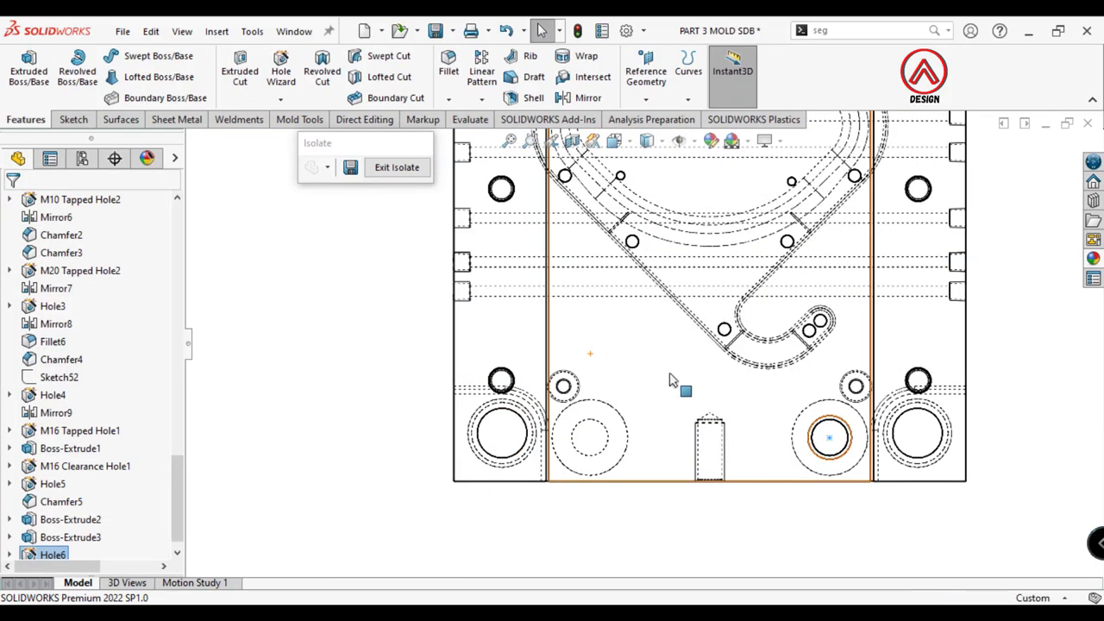
Step: Reopen Hole6, use shaded-with-edges display and switch to the Bottom view
click(54, 537)
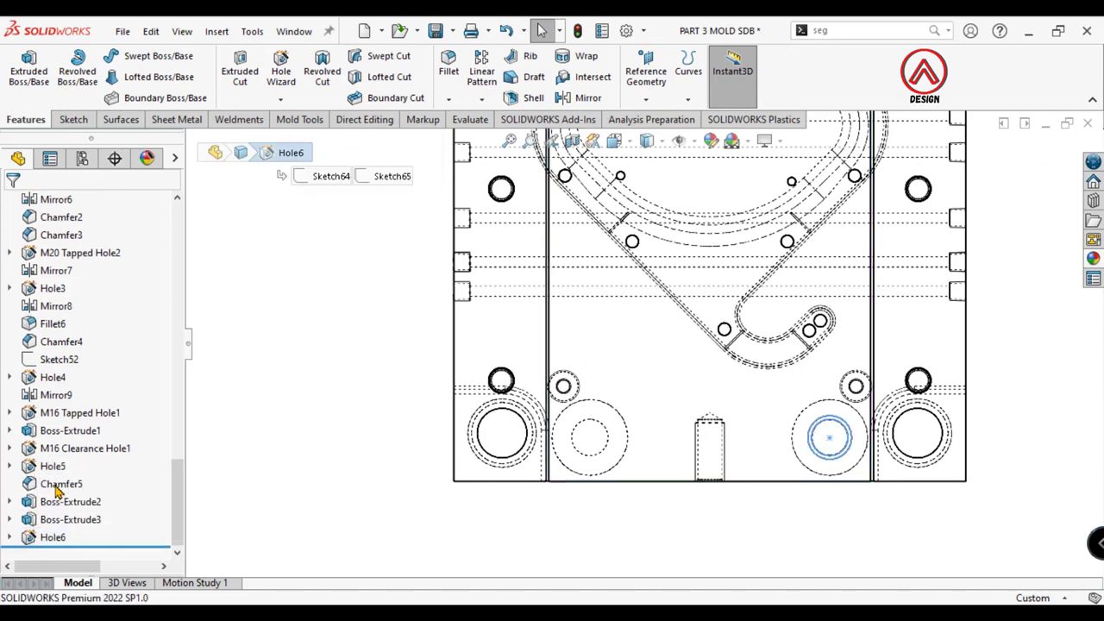
click(98, 232)
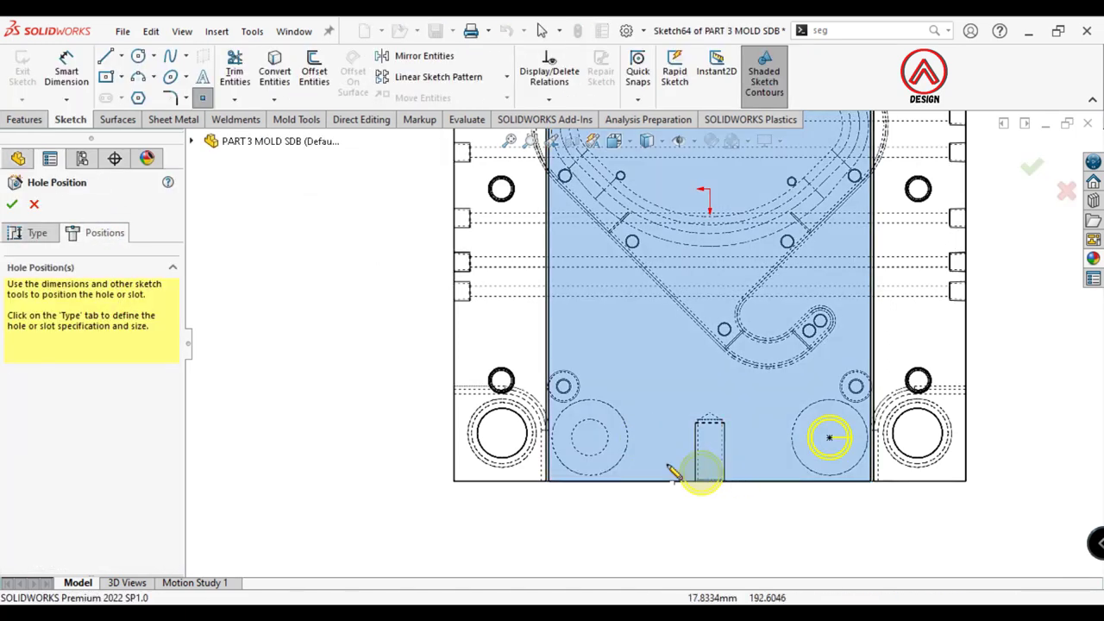
scroll(640, 340, down, 5)
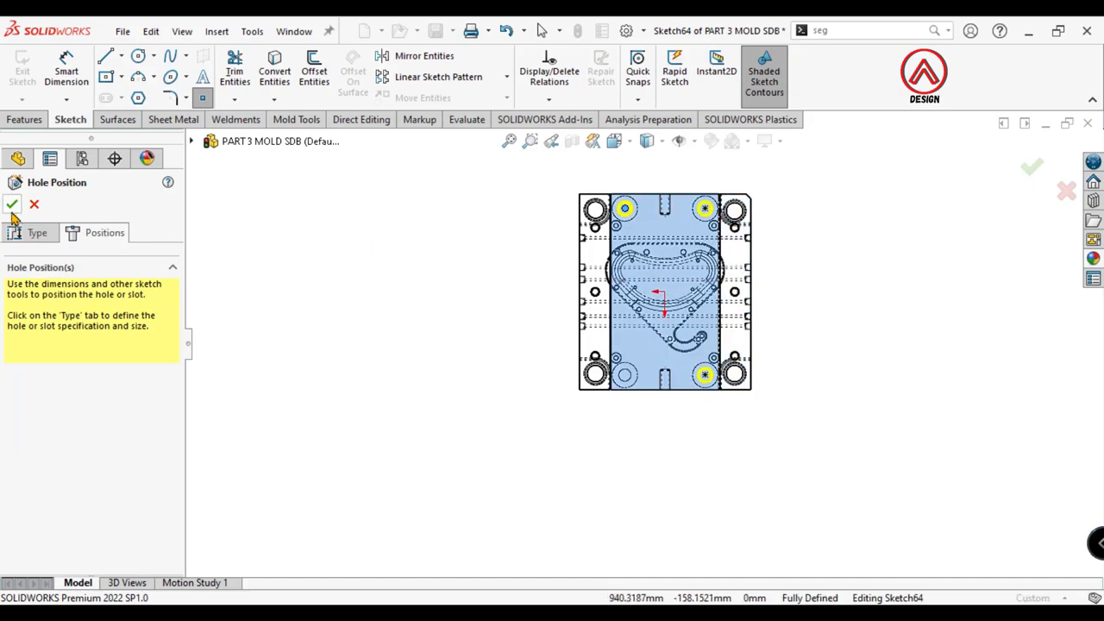
middle_drag(670, 334, 608, 159)
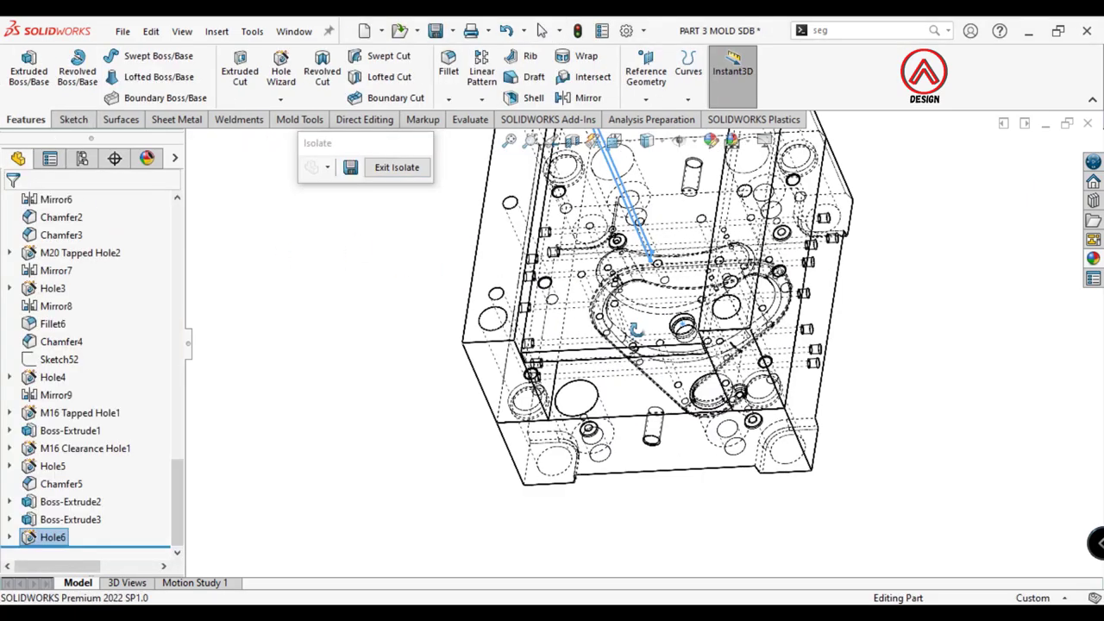
click(613, 142)
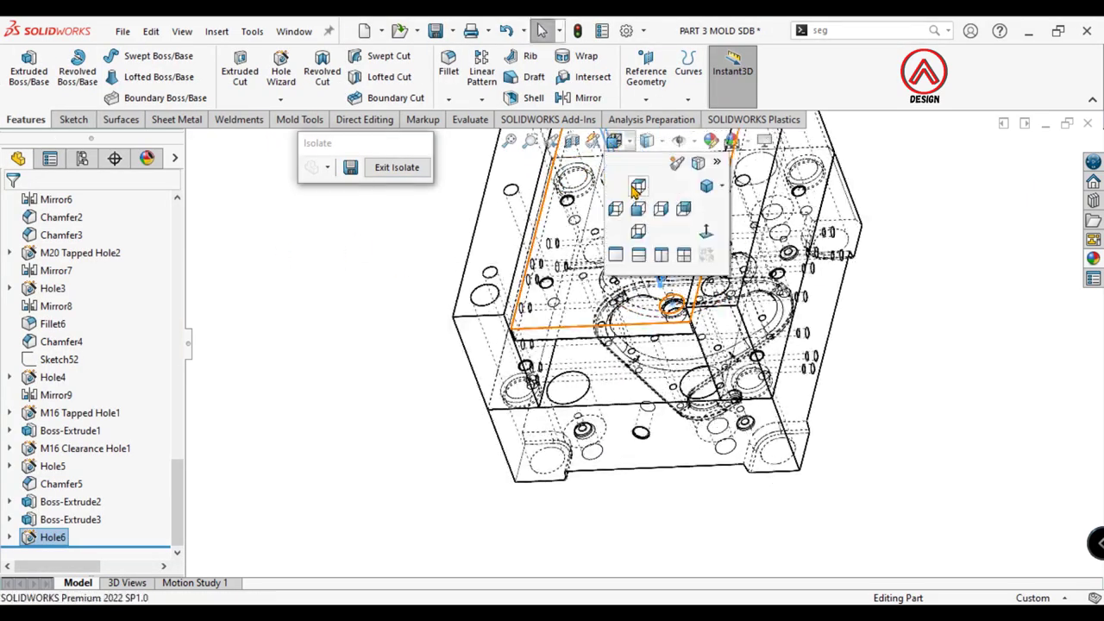
click(677, 231)
click(647, 141)
click(649, 165)
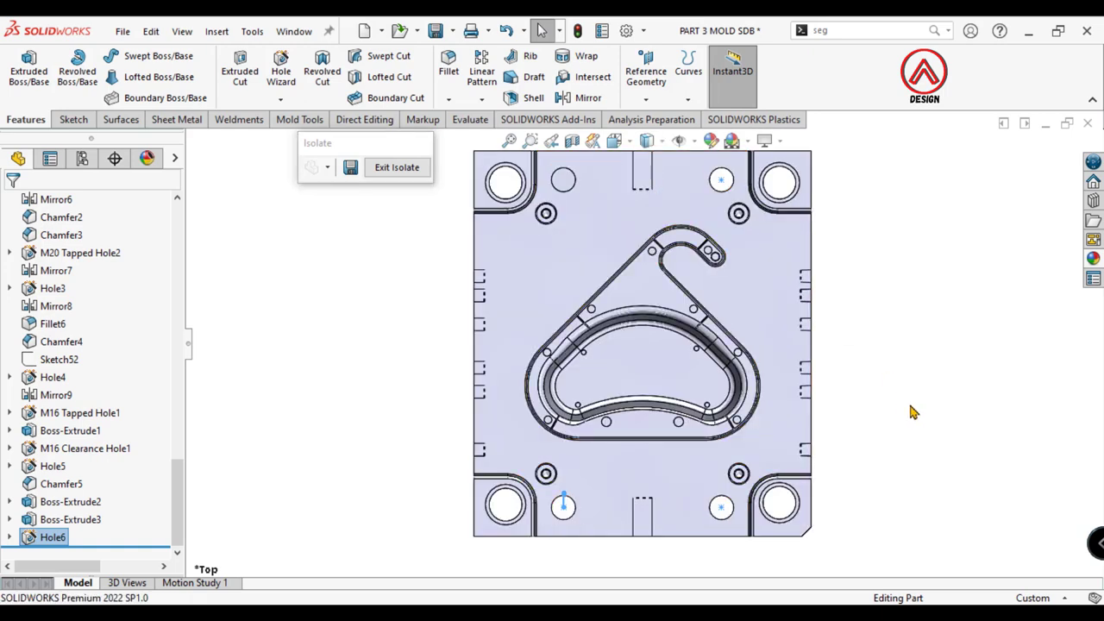
click(613, 141)
click(638, 232)
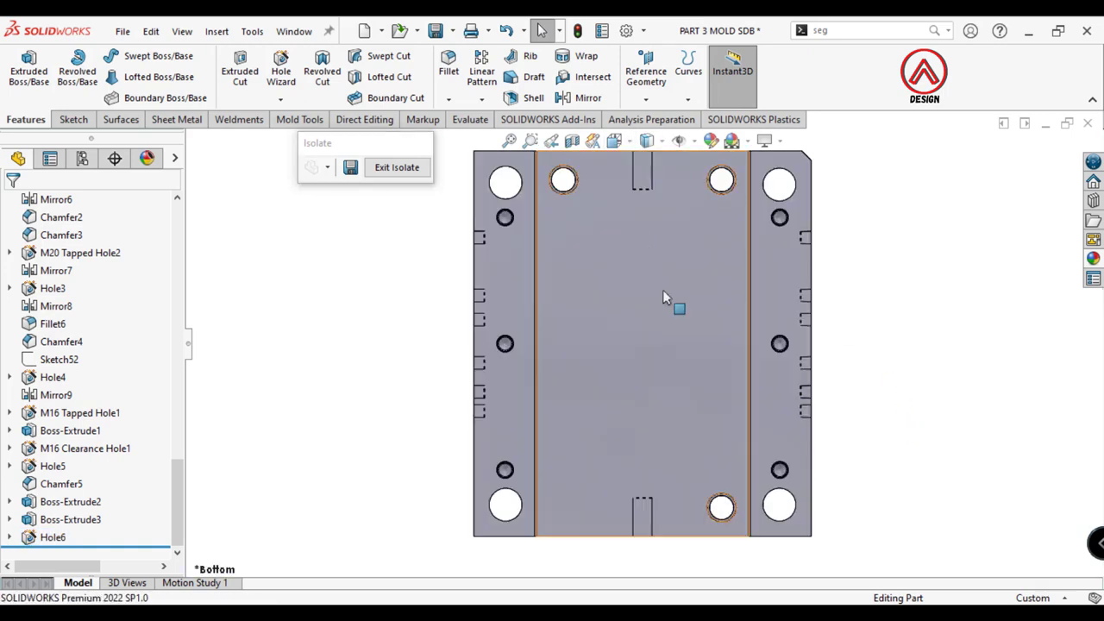
Step: Edit Hole6's Sketch64 with hidden lines shown to check the hole point at X 82, Y 170
click(9, 537)
click(78, 519)
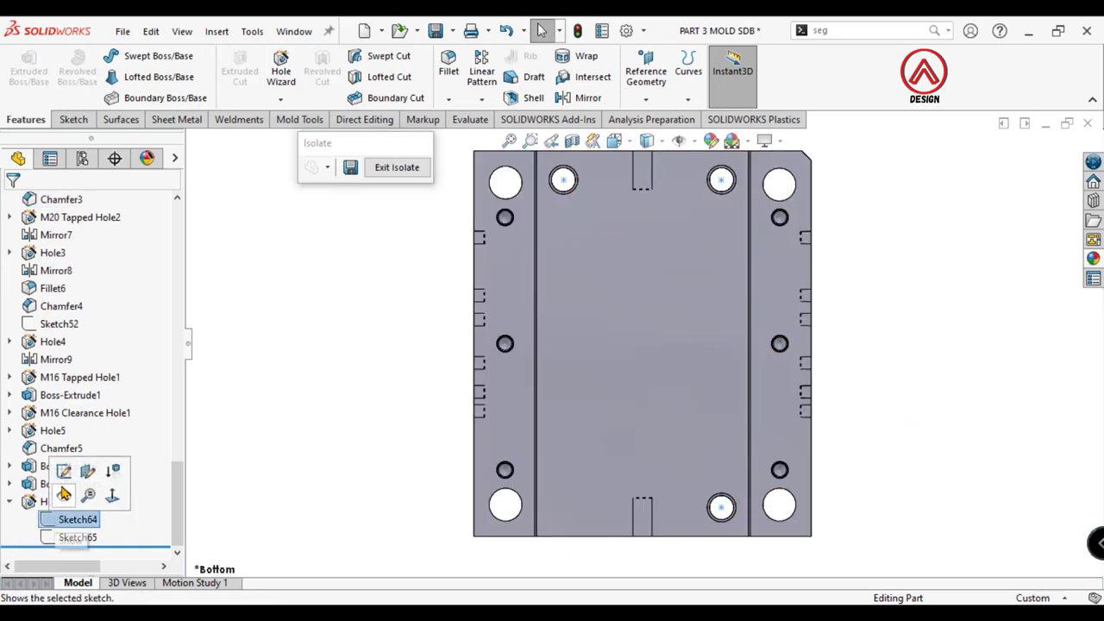
click(50, 466)
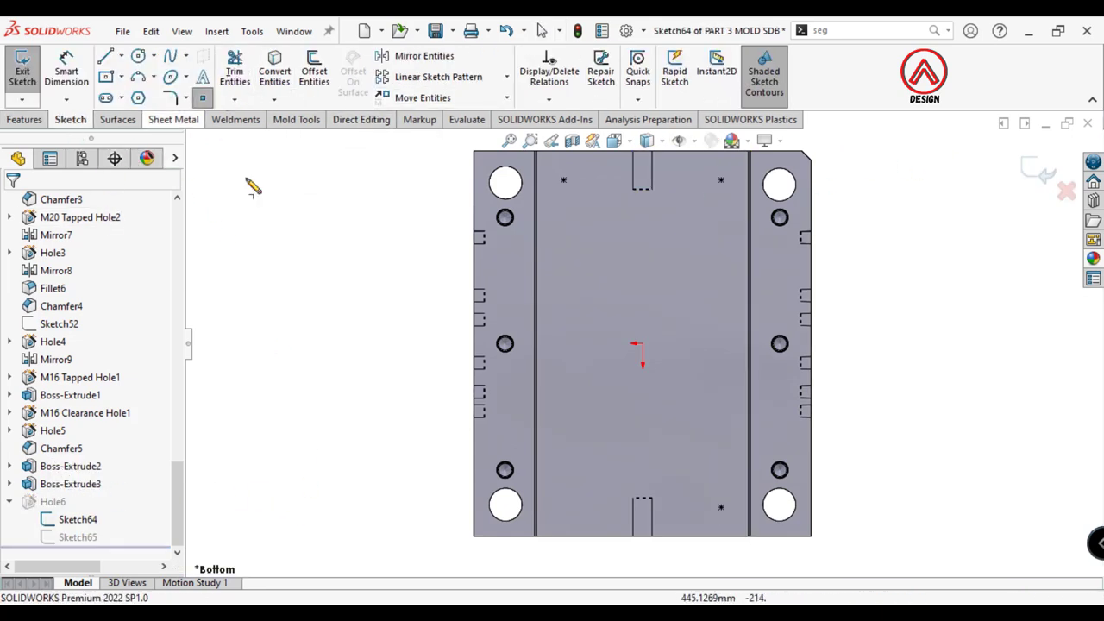
click(647, 140)
click(646, 223)
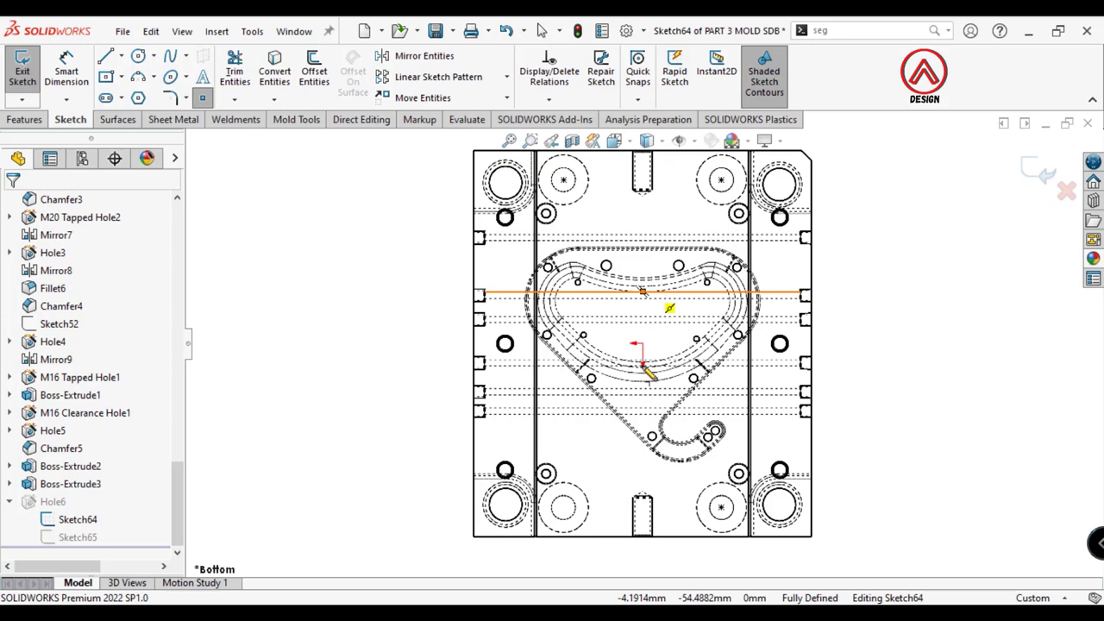
click(563, 507)
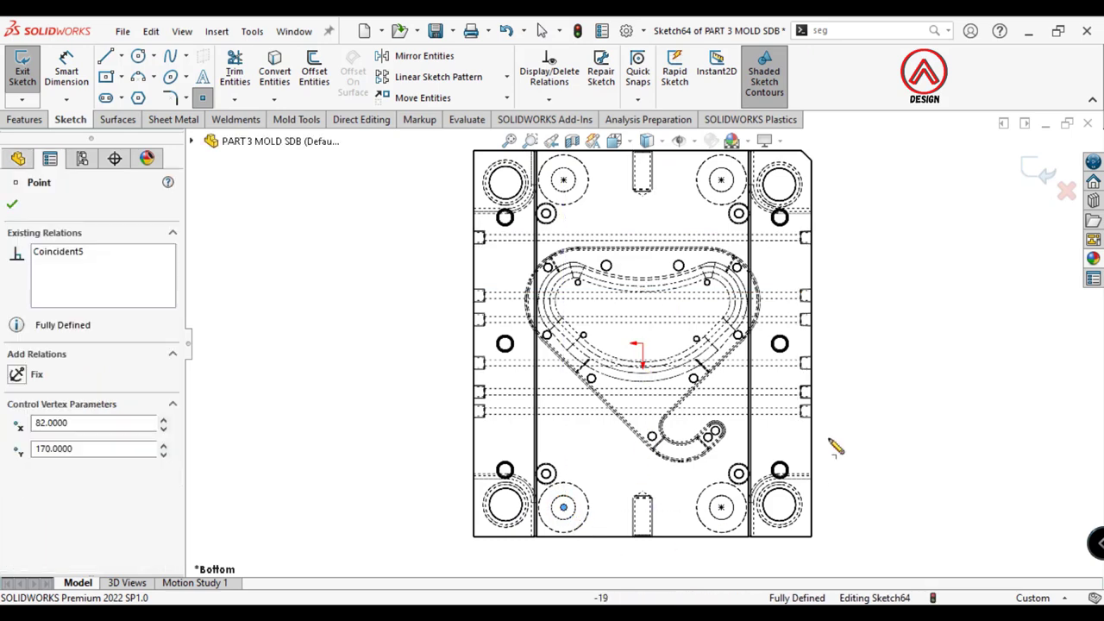
click(12, 207)
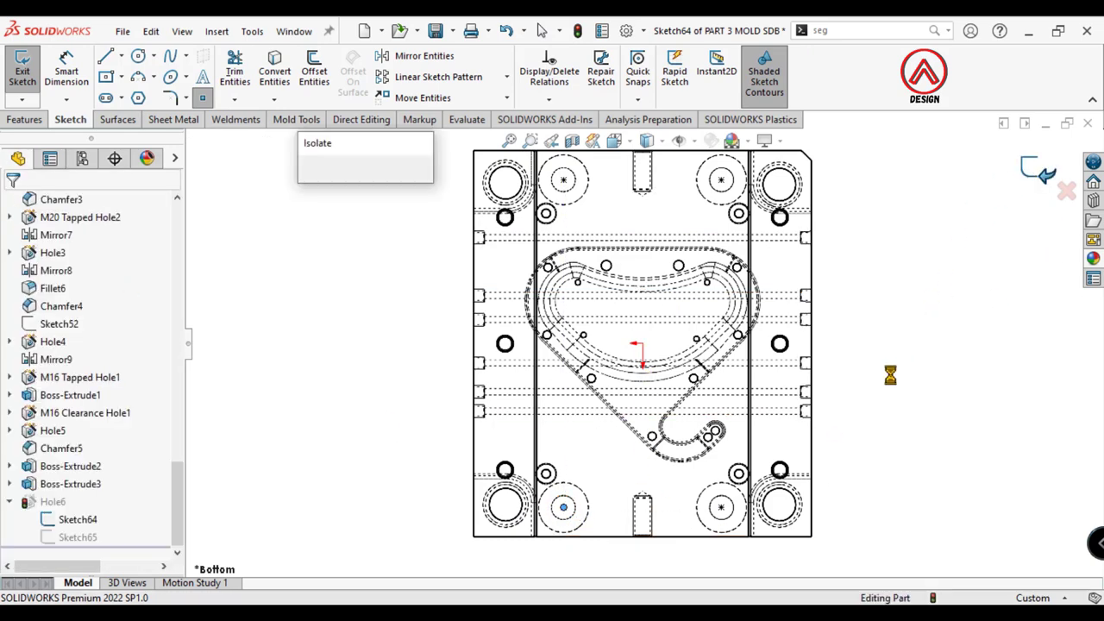
Step: Exit the sketch and view the ejector plate's bottom face Normal To
click(647, 140)
click(648, 164)
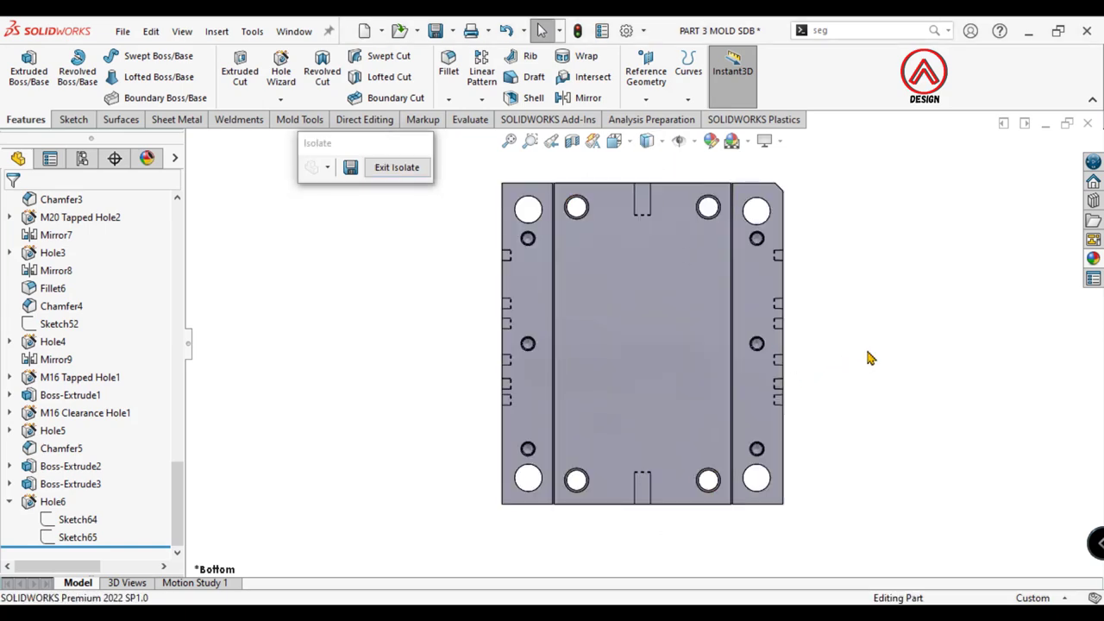
mouse_move(651, 319)
middle_down()
mouse_move(638, 467)
mouse_move(623, 413)
middle_up()
click(623, 413)
click(752, 349)
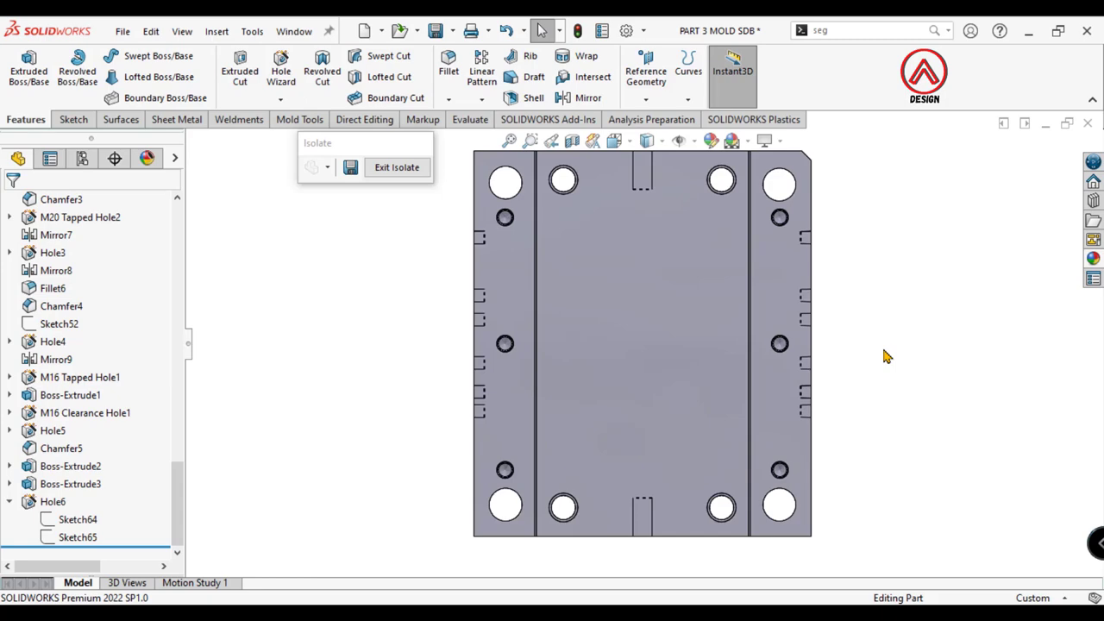
Step: Start a Counterbored hole on the middle plate's bottom face: Ø5.2 mm Through All, Ø10 × 6 mm counterbore
click(641, 344)
click(280, 76)
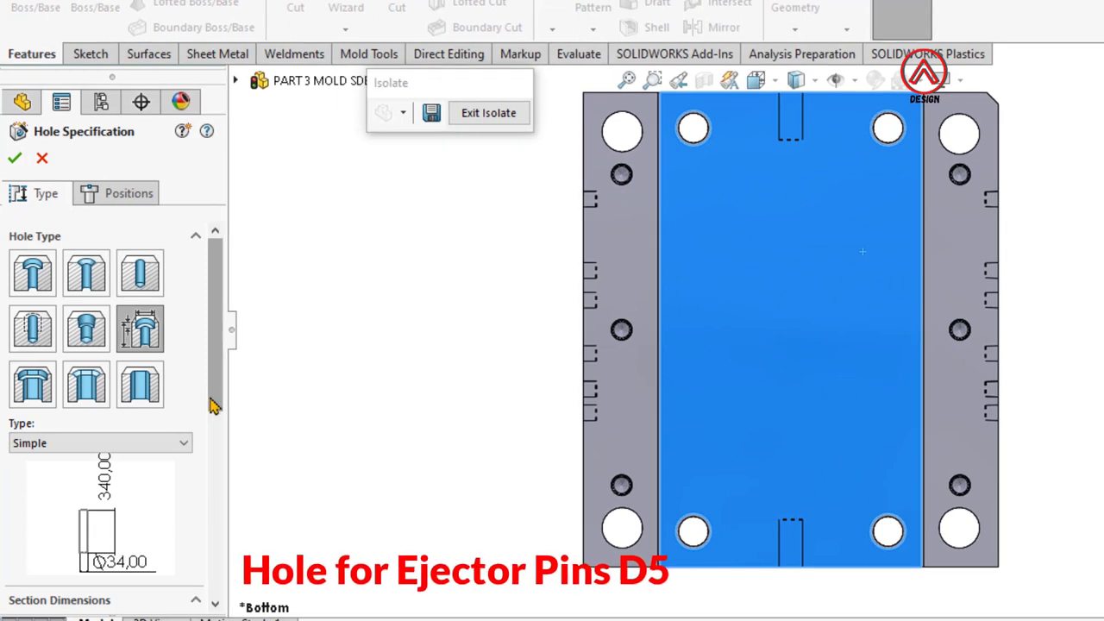
scroll(200, 406, down, 3)
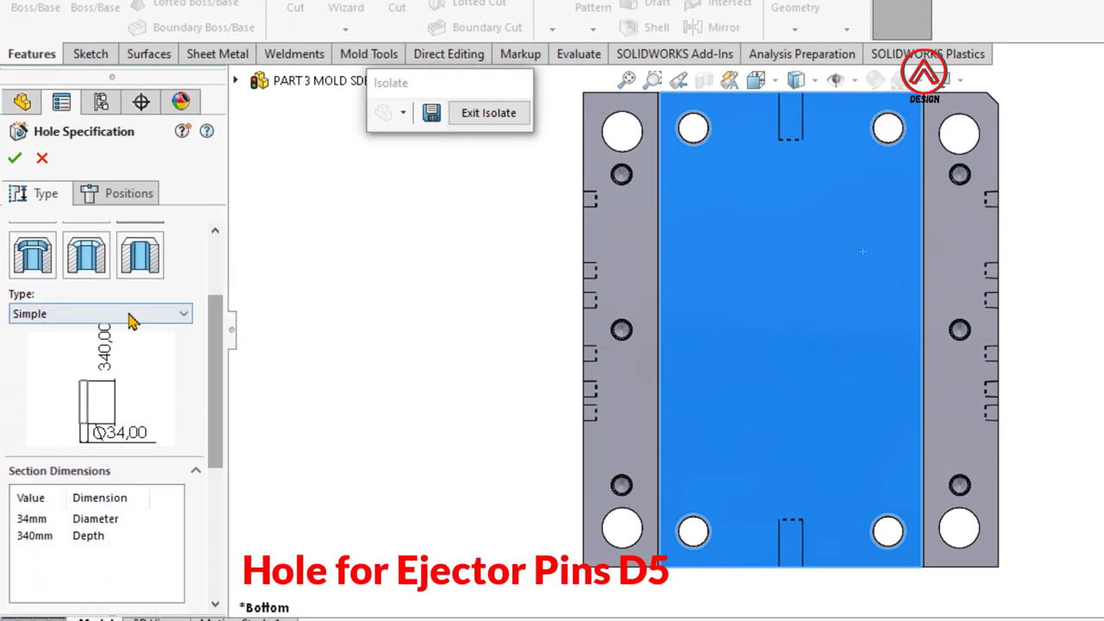
click(183, 317)
click(52, 410)
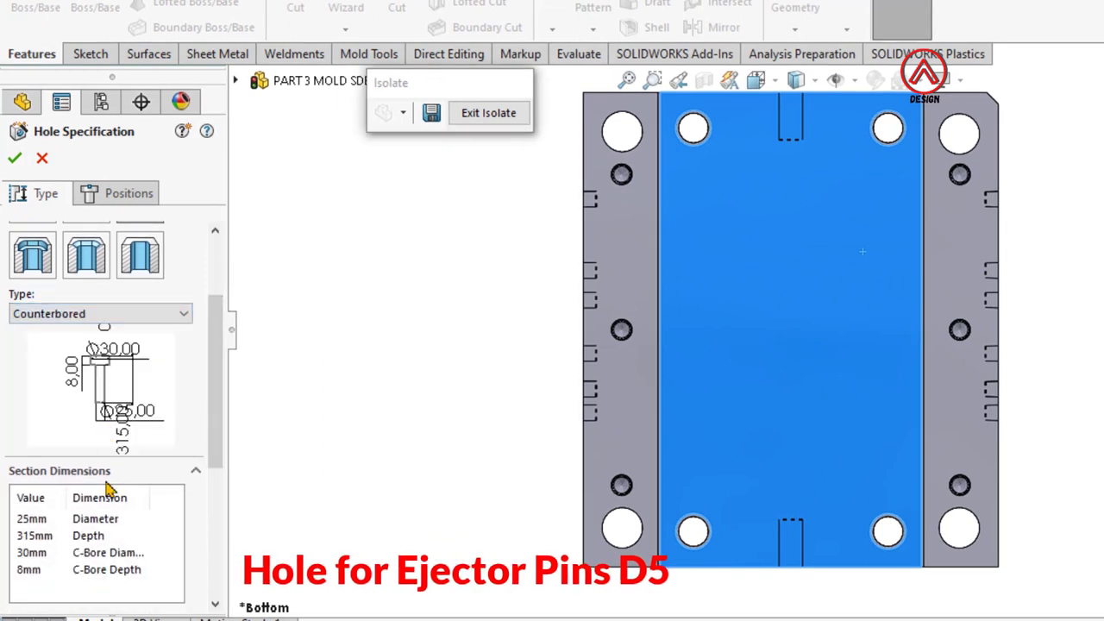
scroll(107, 489, down, 3)
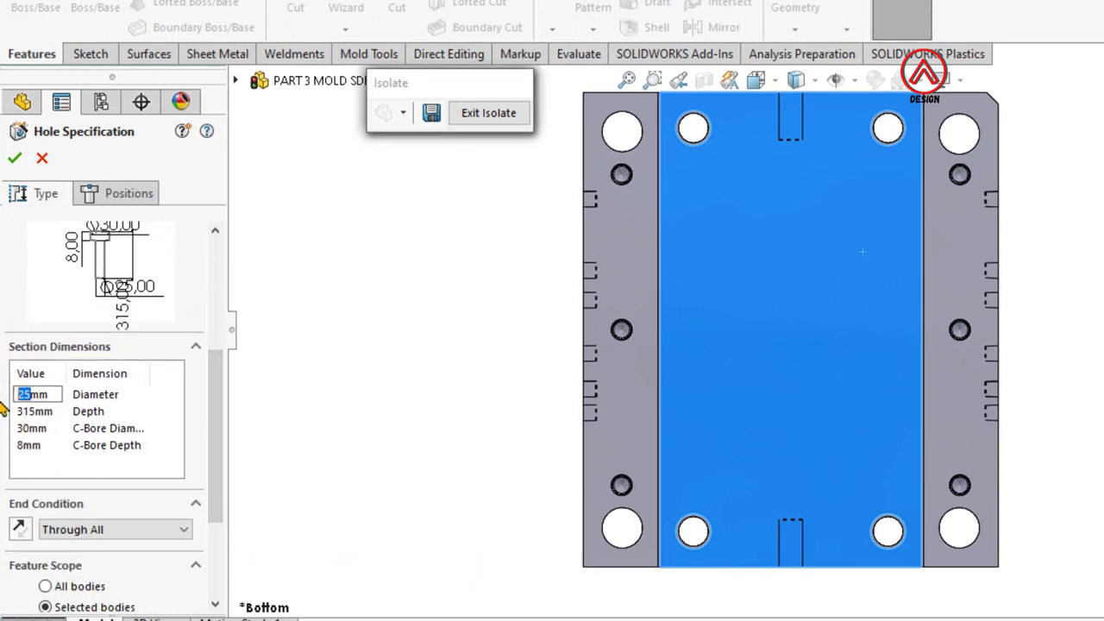
text(5.2)
double_click(31, 428)
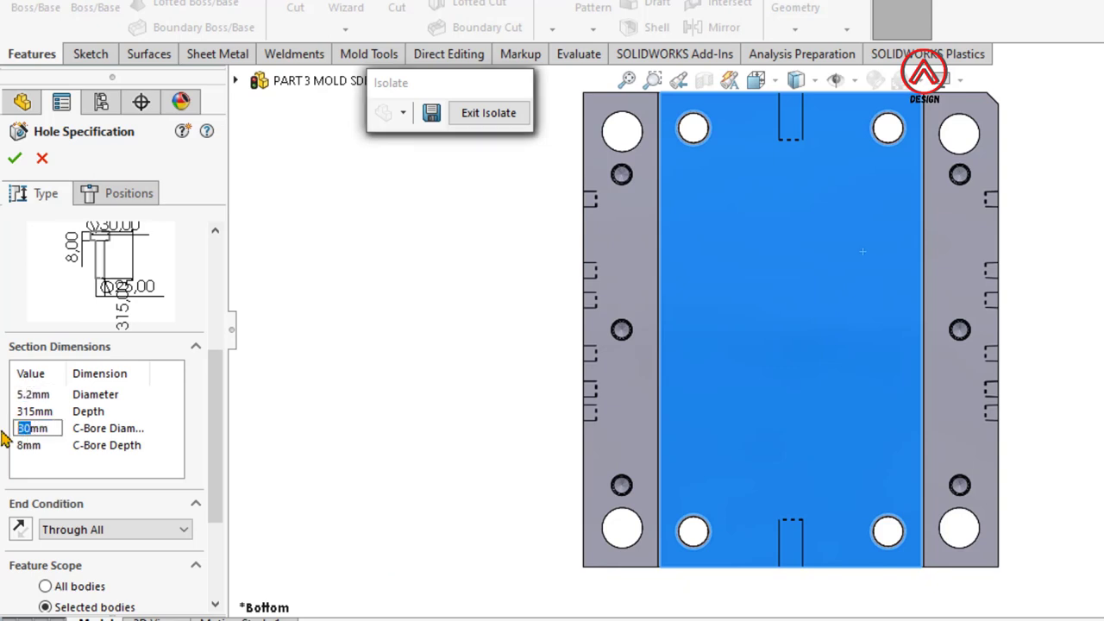
drag(21, 446, 5, 453)
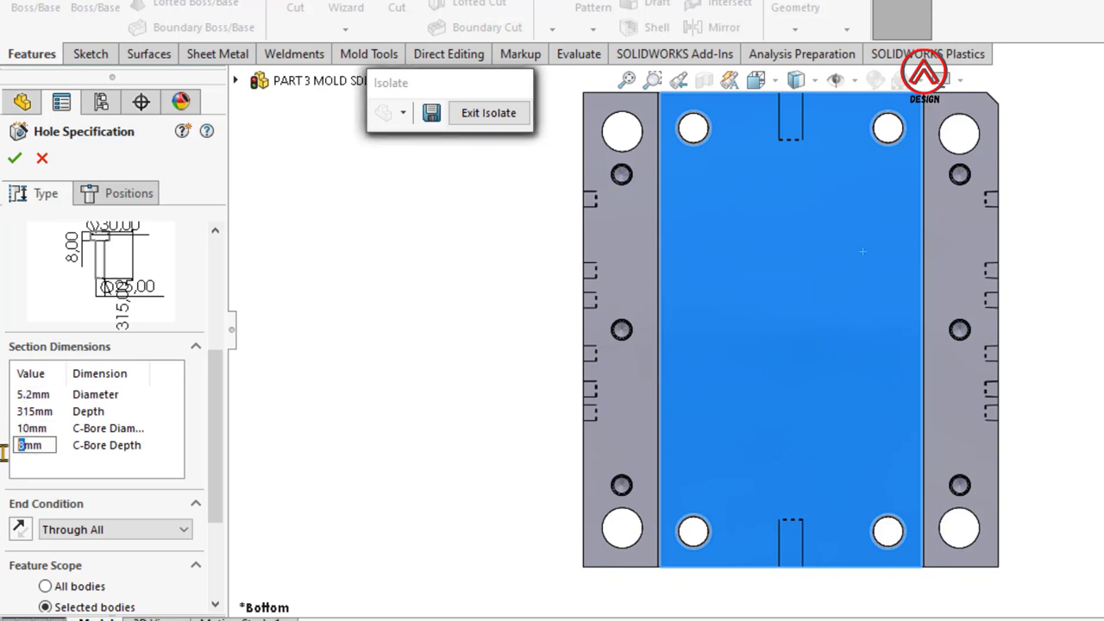
text(6)
Step: Place the ejector-pin hole points on the pin circles, with hidden edges shown
click(121, 193)
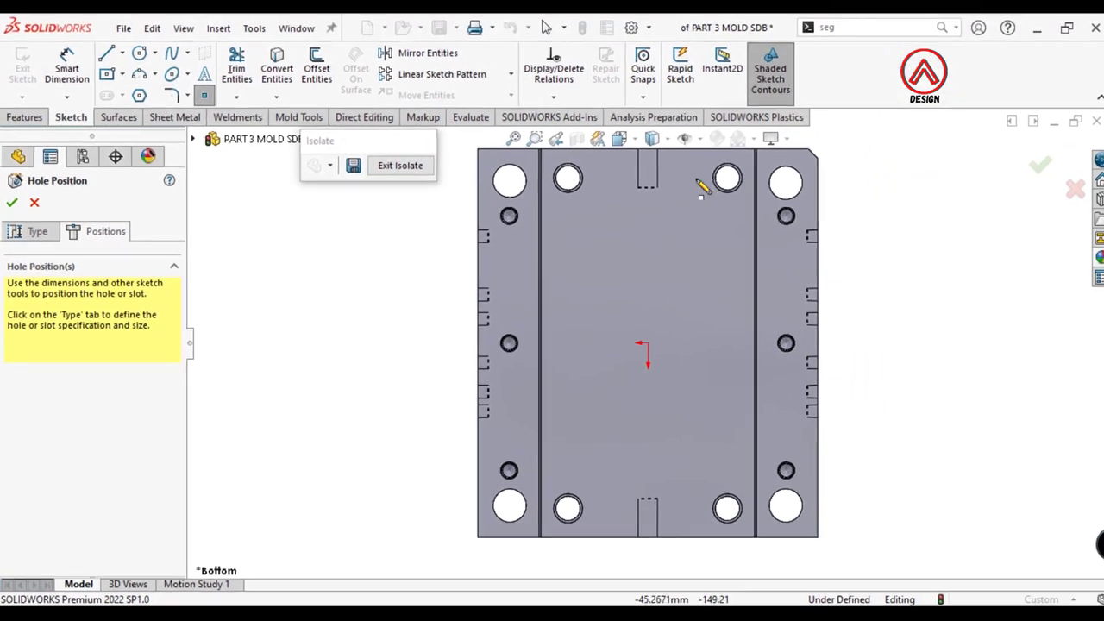
click(662, 140)
click(657, 233)
scroll(517, 288, down, 5)
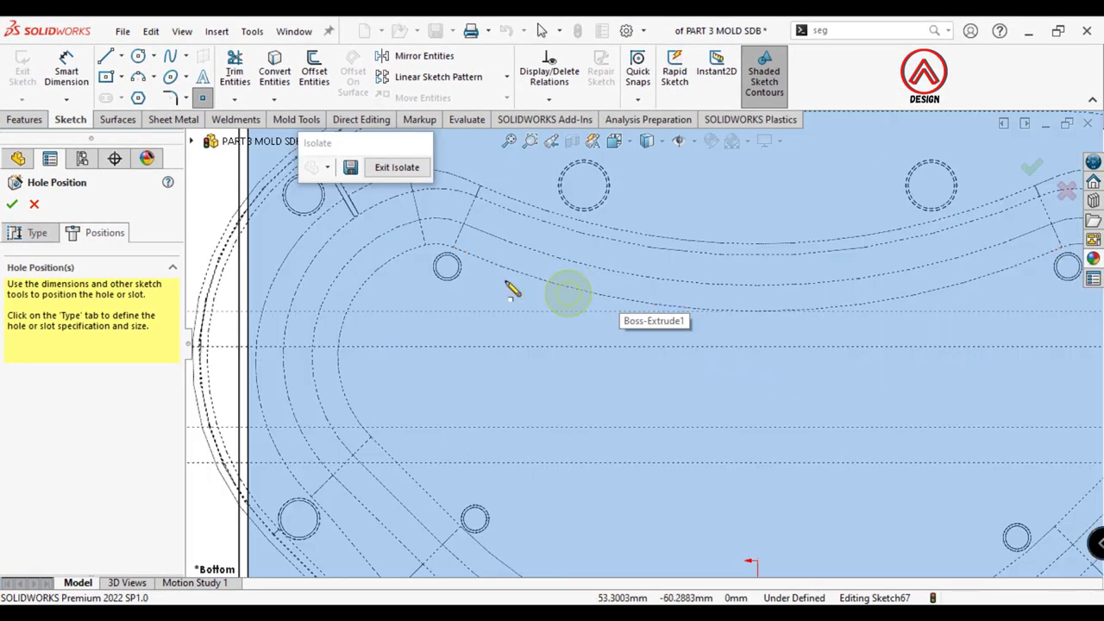
click(446, 267)
scroll(642, 340, up, 3)
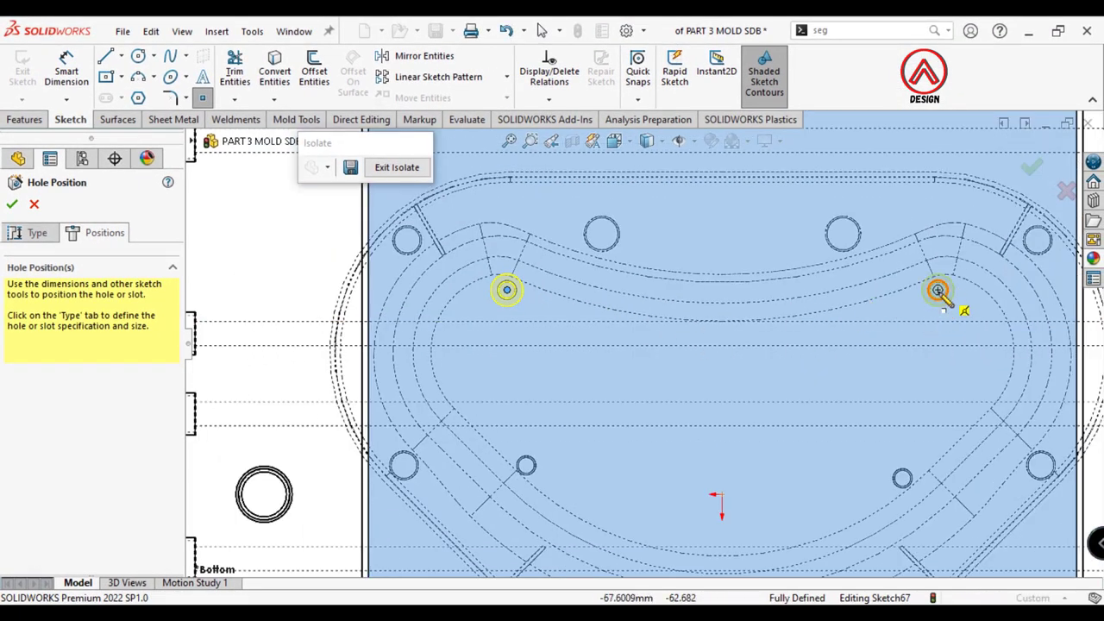
click(526, 464)
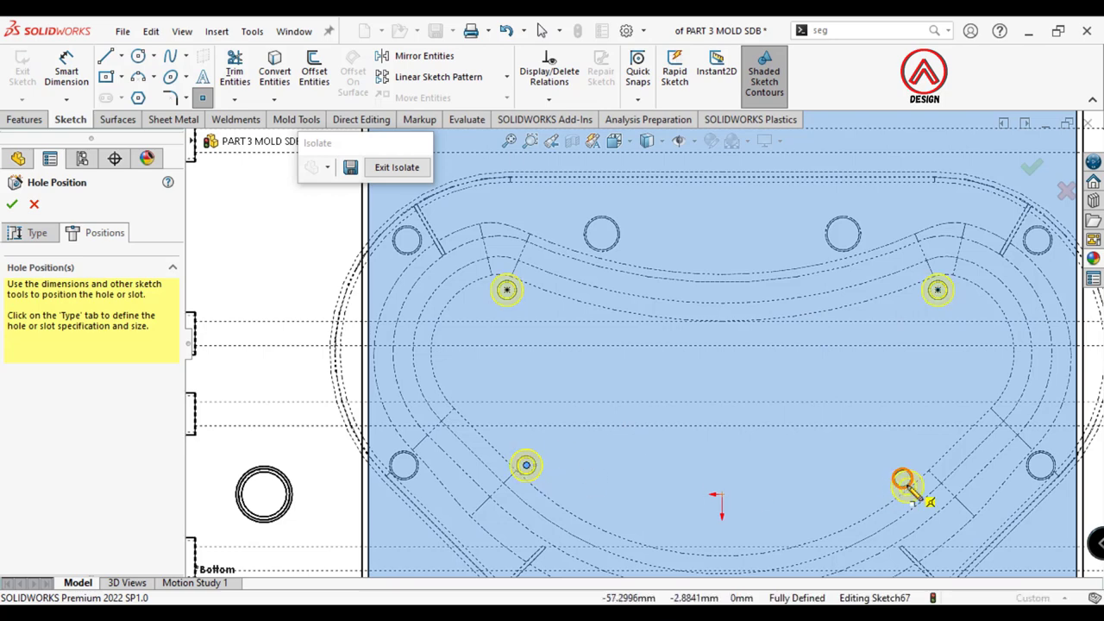
click(903, 478)
Step: Turn off Auto-select, limit the cut to the middle body, and finish Hole7
click(37, 232)
scroll(86, 388, down, 8)
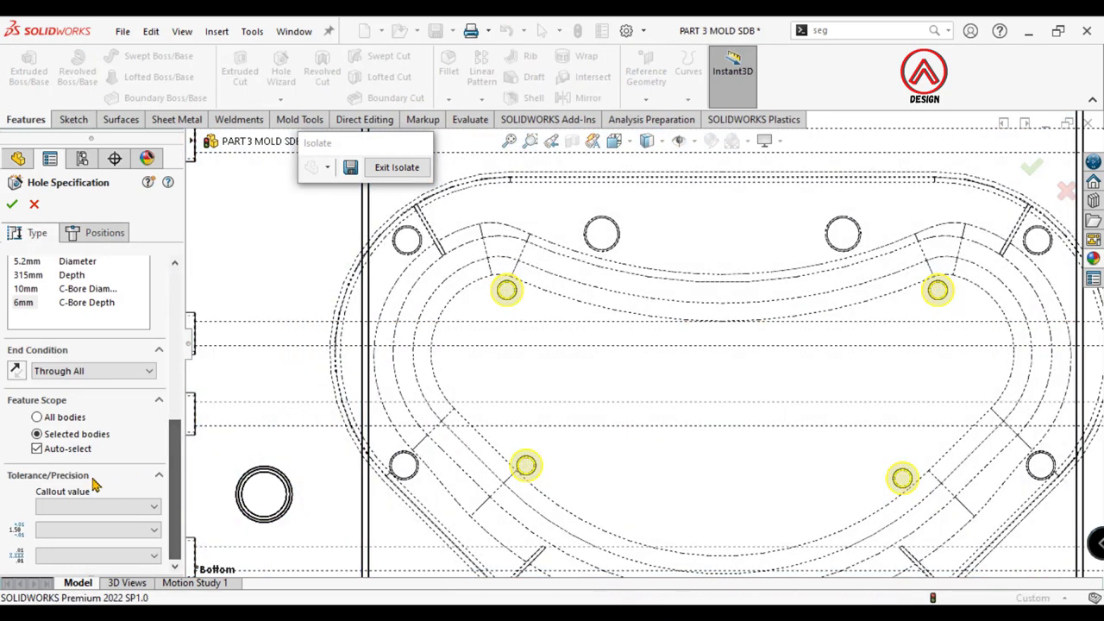
scroll(75, 462, down, 2)
click(69, 449)
click(644, 147)
click(649, 168)
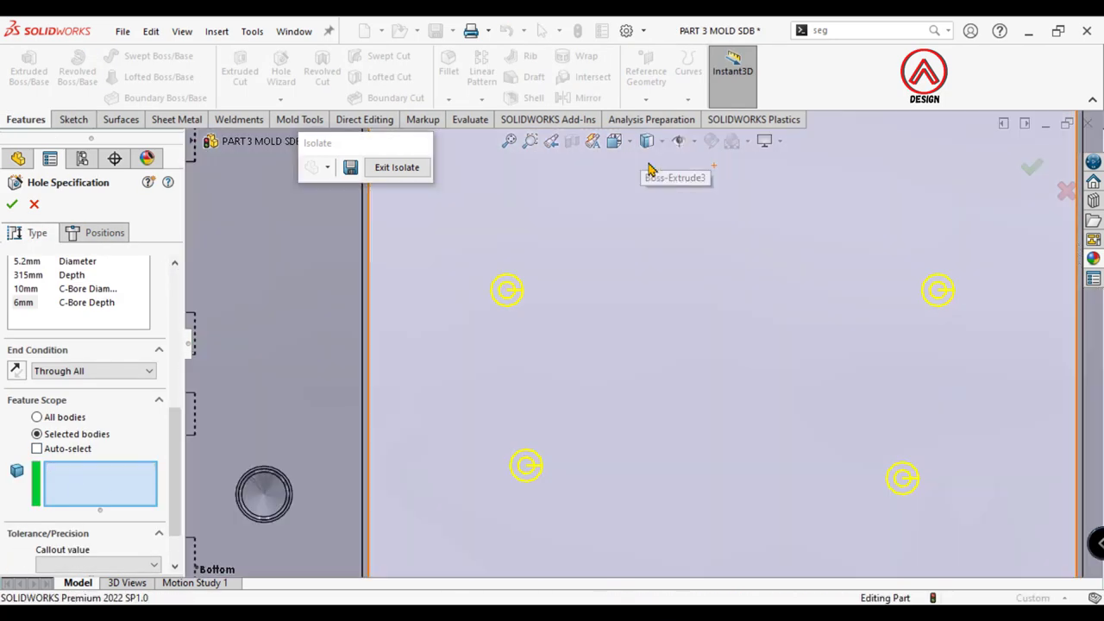
click(665, 313)
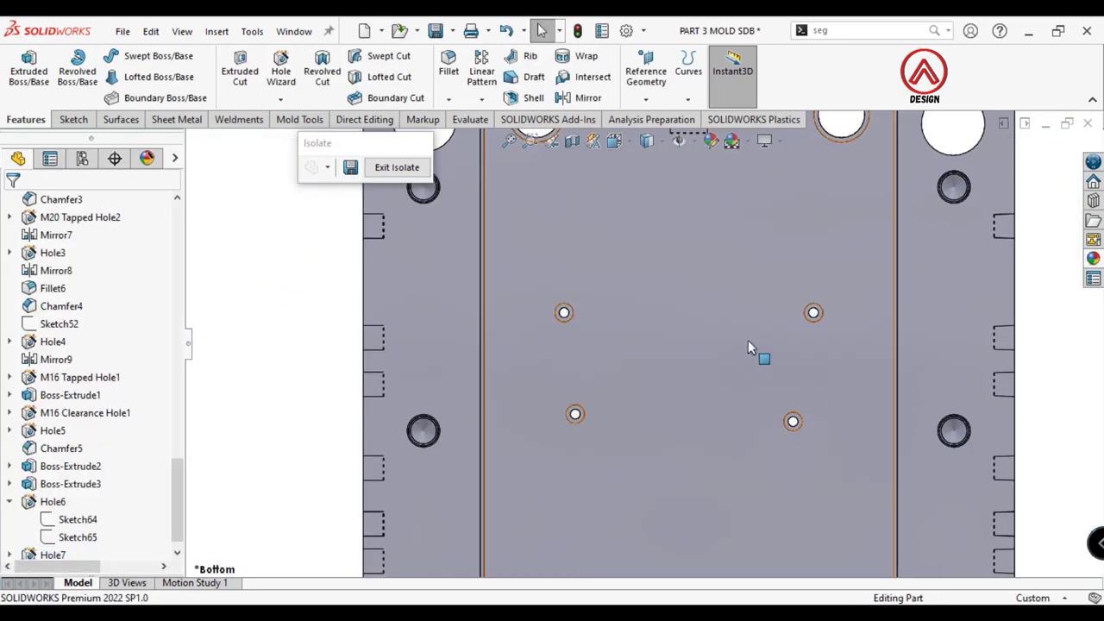
click(688, 431)
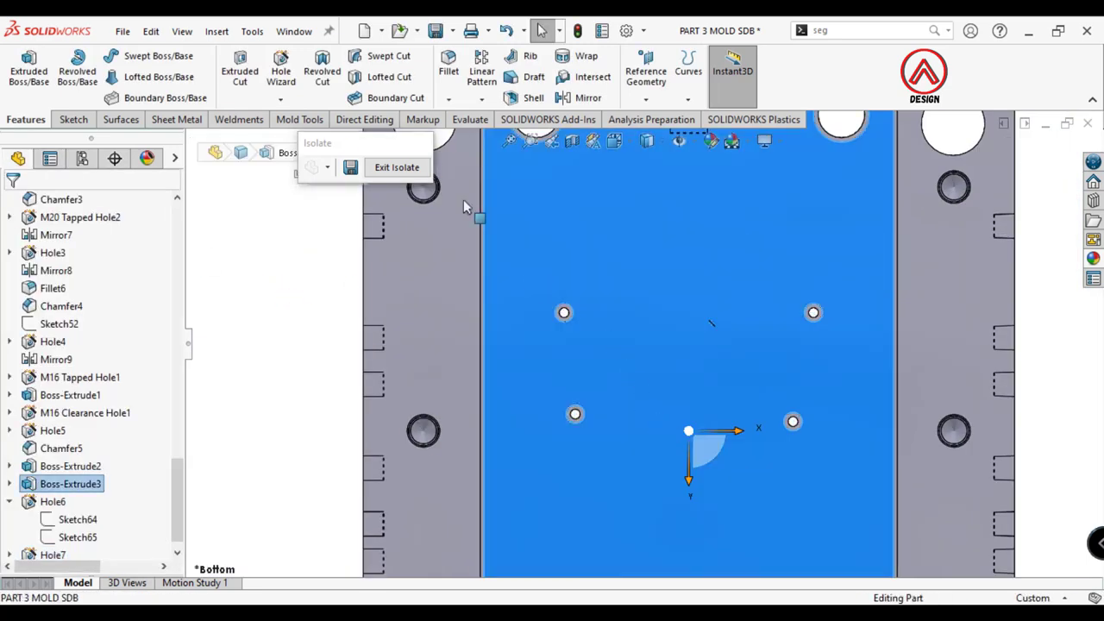
Step: Start another Counterbored hole: Ø8.5 mm Through All with a Ø13 × 8 mm counterbore
click(282, 76)
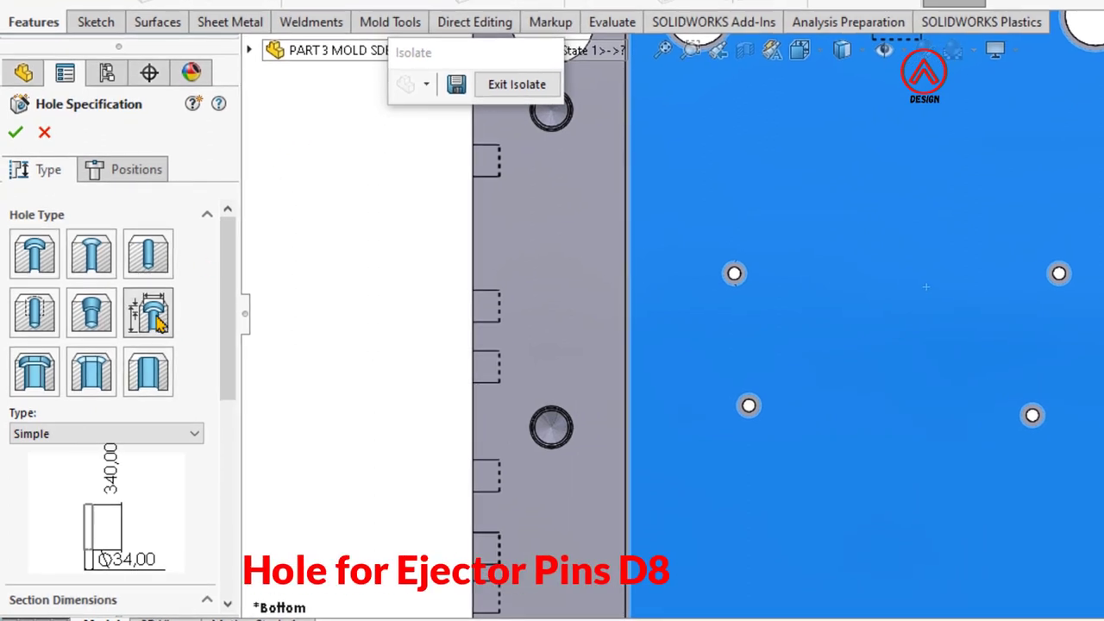
scroll(172, 362, down, 3)
click(140, 274)
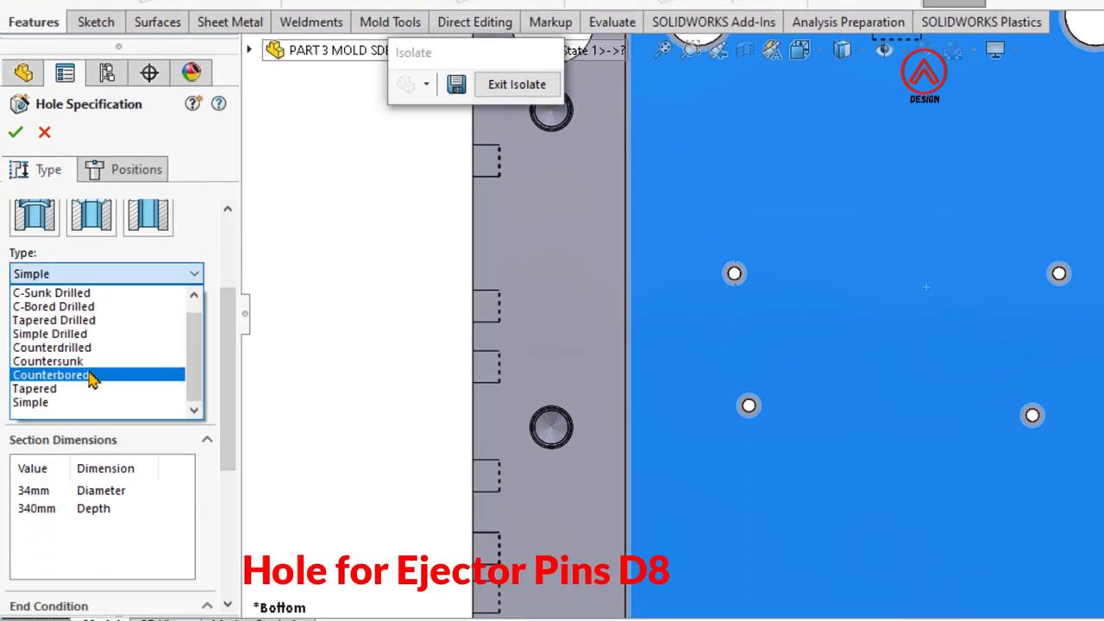
click(86, 374)
scroll(207, 457, down, 3)
double_click(31, 366)
text(8.5)
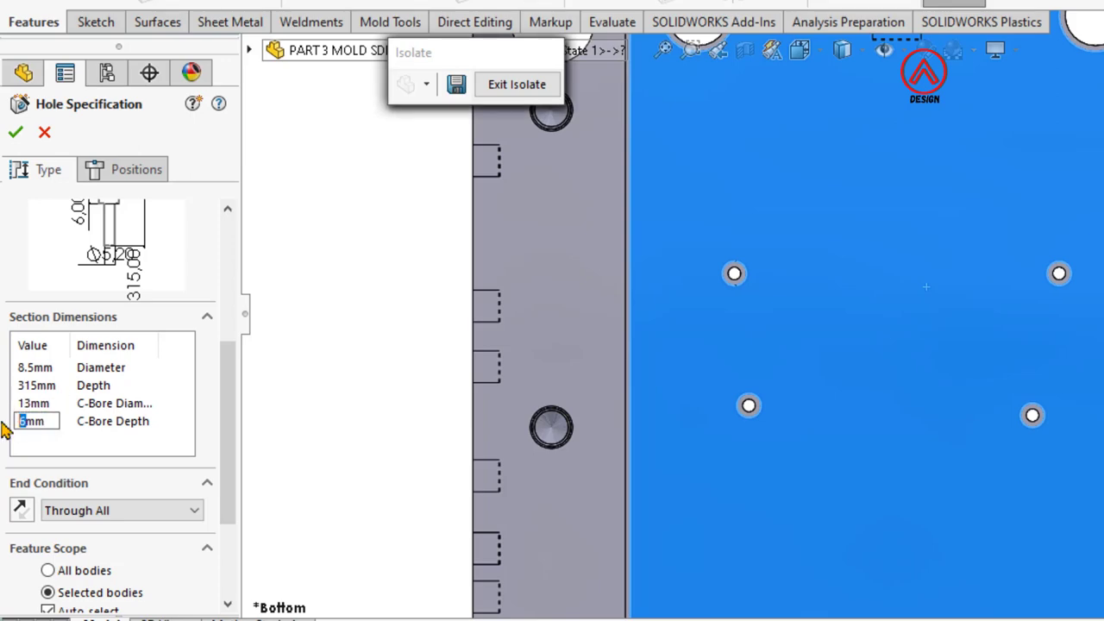
Step: Snap hole points to the marked circle centres around the cavity, with hidden edges displayed
click(134, 169)
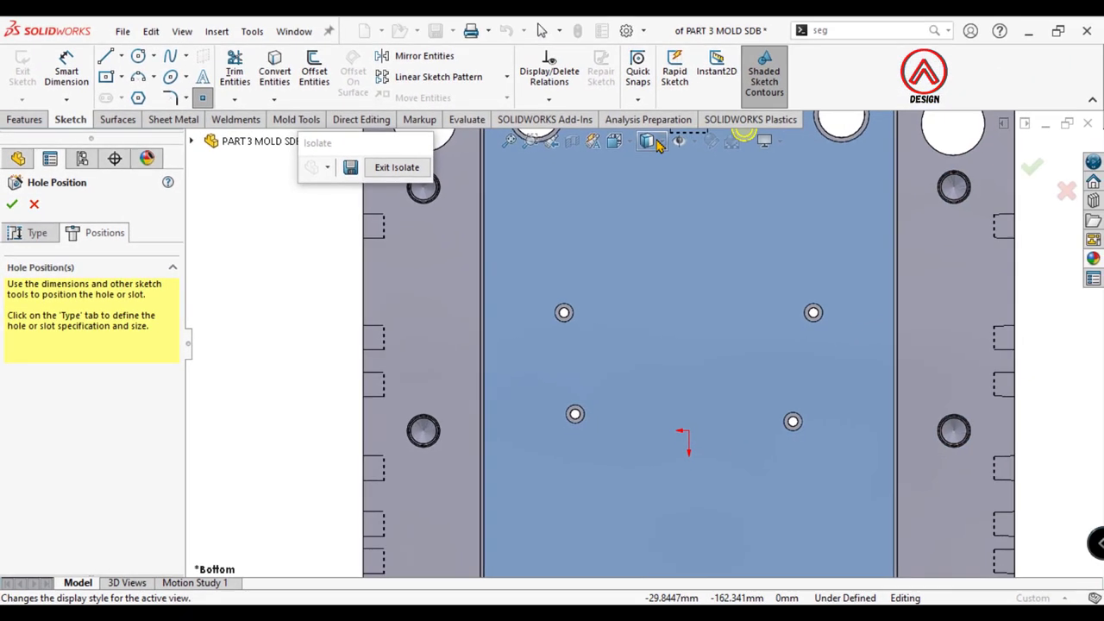
click(647, 141)
click(648, 231)
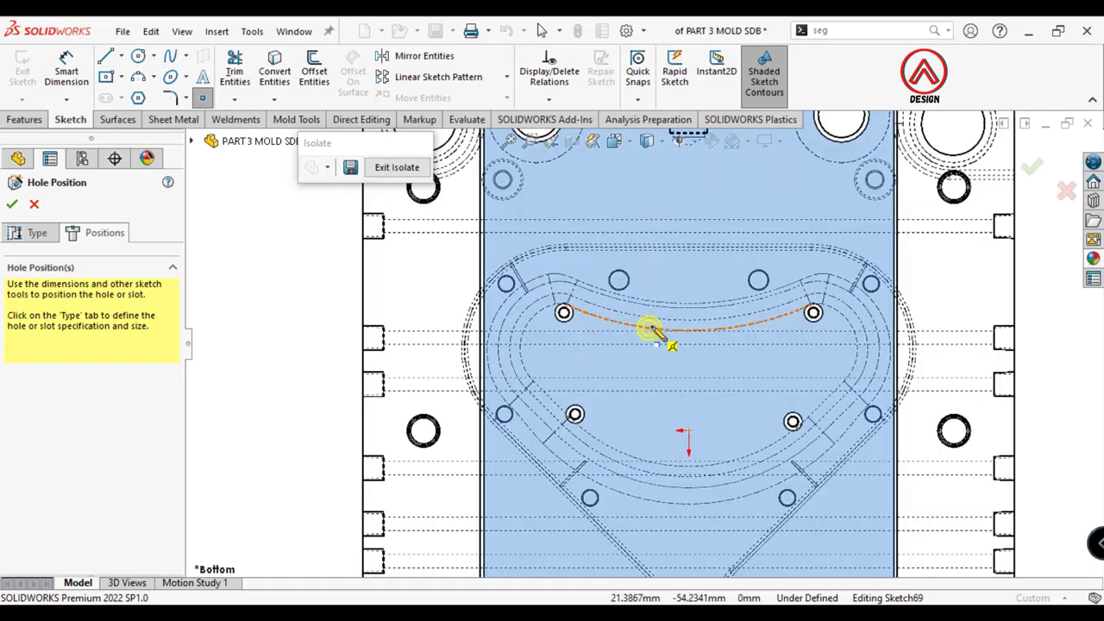
scroll(653, 331, down, 3)
drag(626, 330, 423, 271)
scroll(619, 306, up, 3)
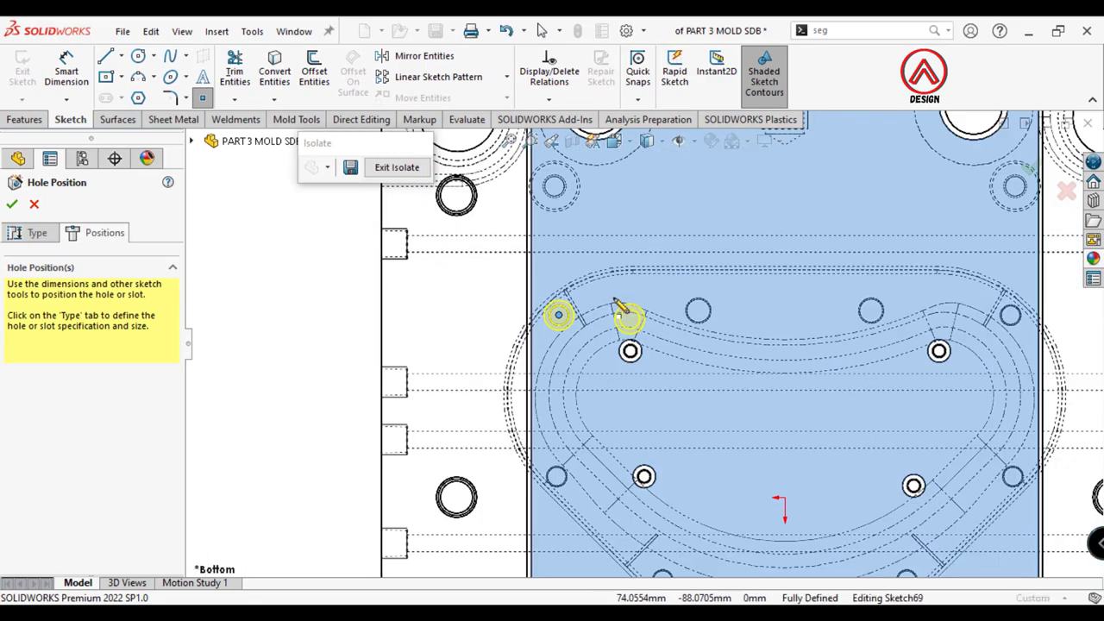
scroll(1026, 347, down, 2)
click(1010, 301)
scroll(719, 394, up, 3)
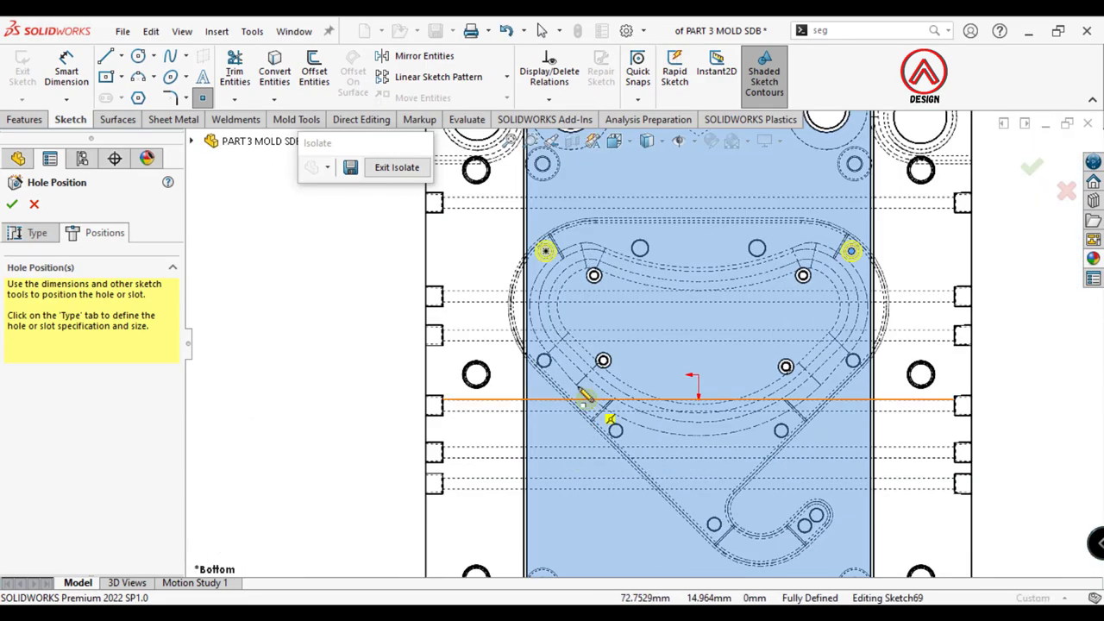
scroll(583, 393, down, 3)
click(489, 298)
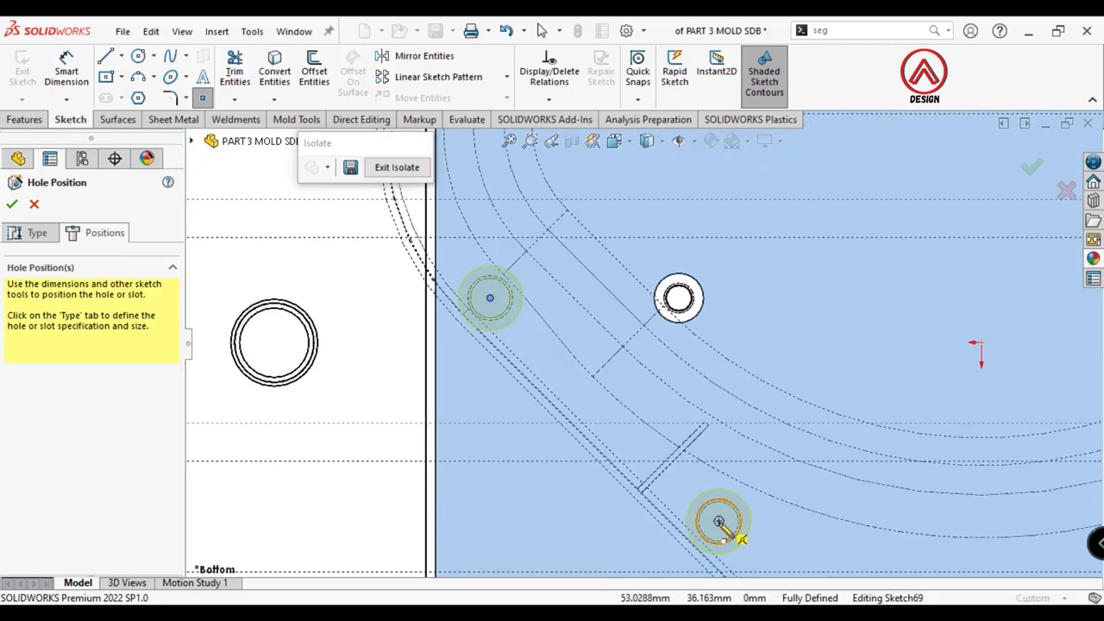
click(718, 522)
scroll(759, 516, up, 3)
scroll(1022, 301, down, 2)
scroll(1022, 278, down, 1)
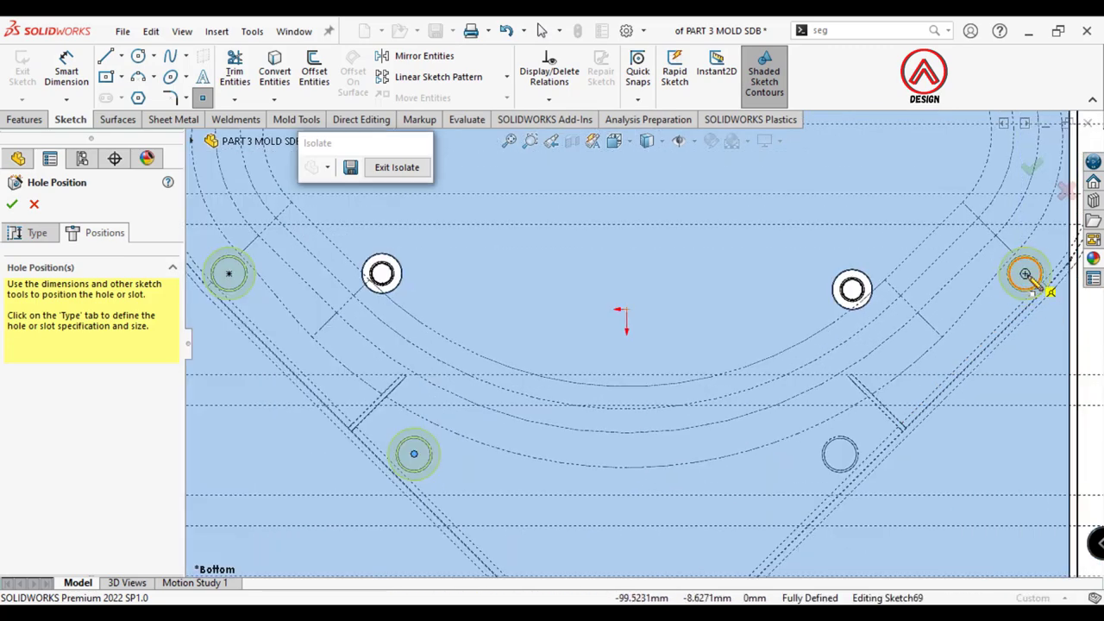
click(1025, 274)
scroll(839, 468, up, 3)
scroll(638, 431, down, 3)
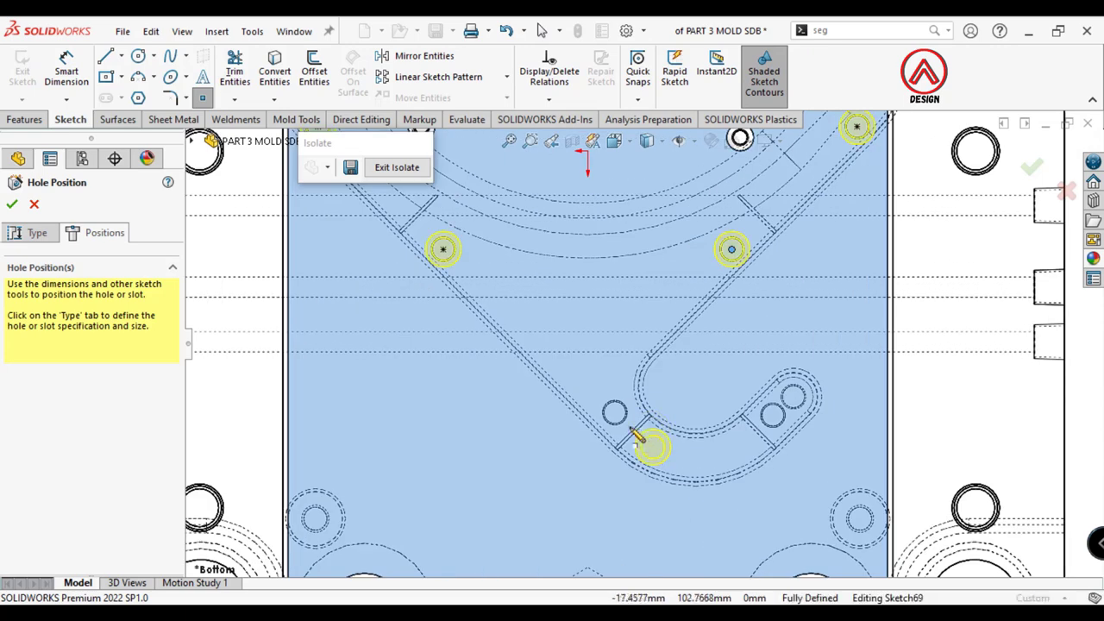
click(613, 412)
click(772, 417)
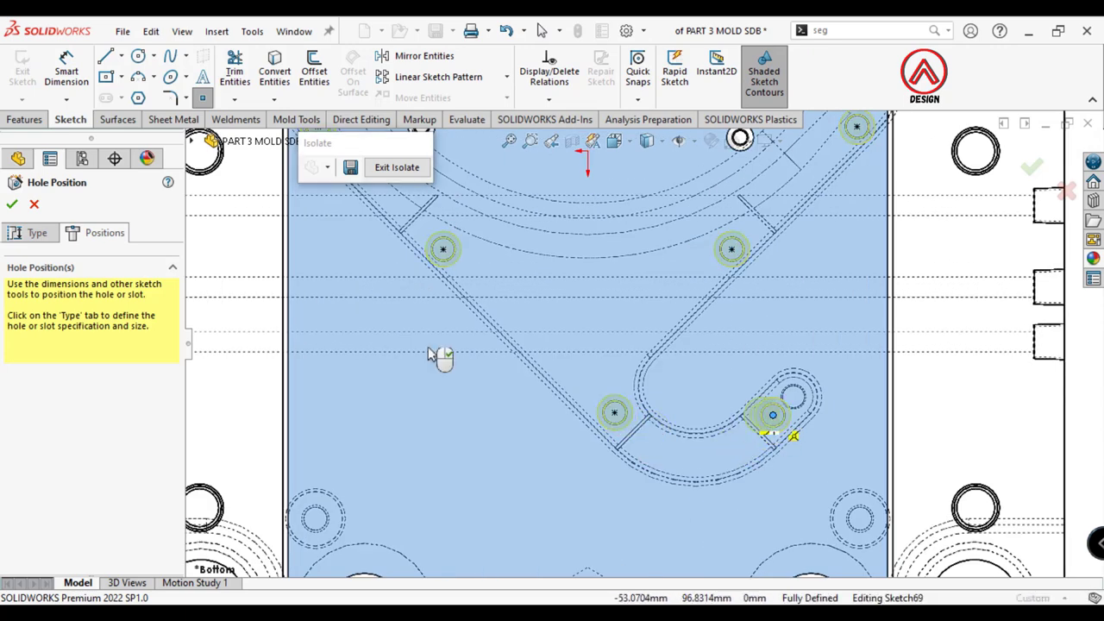
Step: Turn off Auto-select and choose only the target body for the holes to cut
click(35, 232)
scroll(148, 488, down, 5)
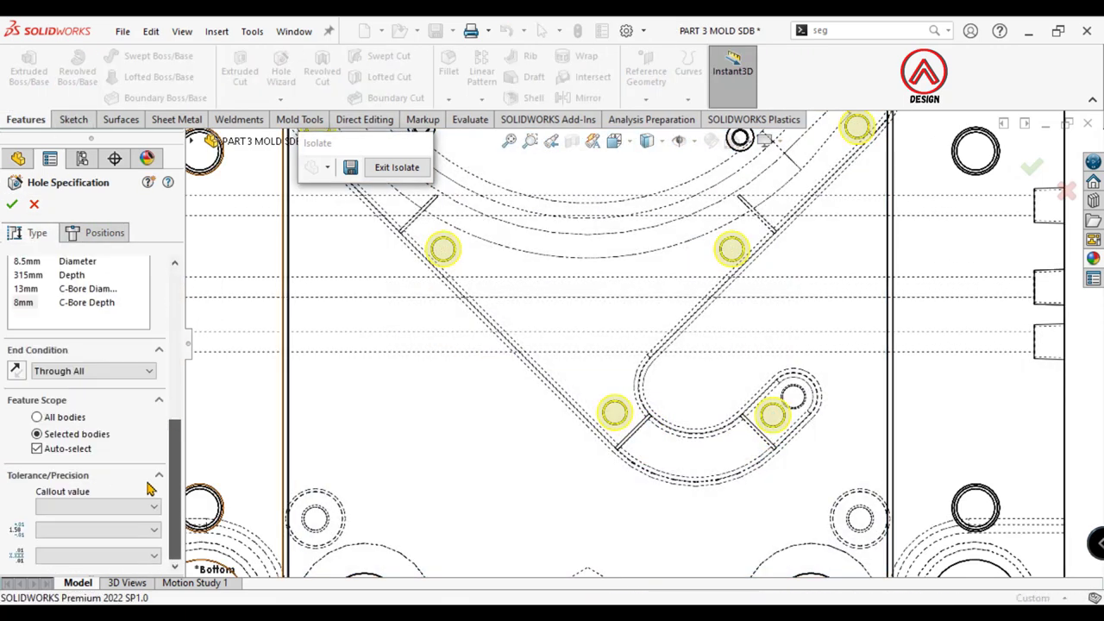
click(67, 449)
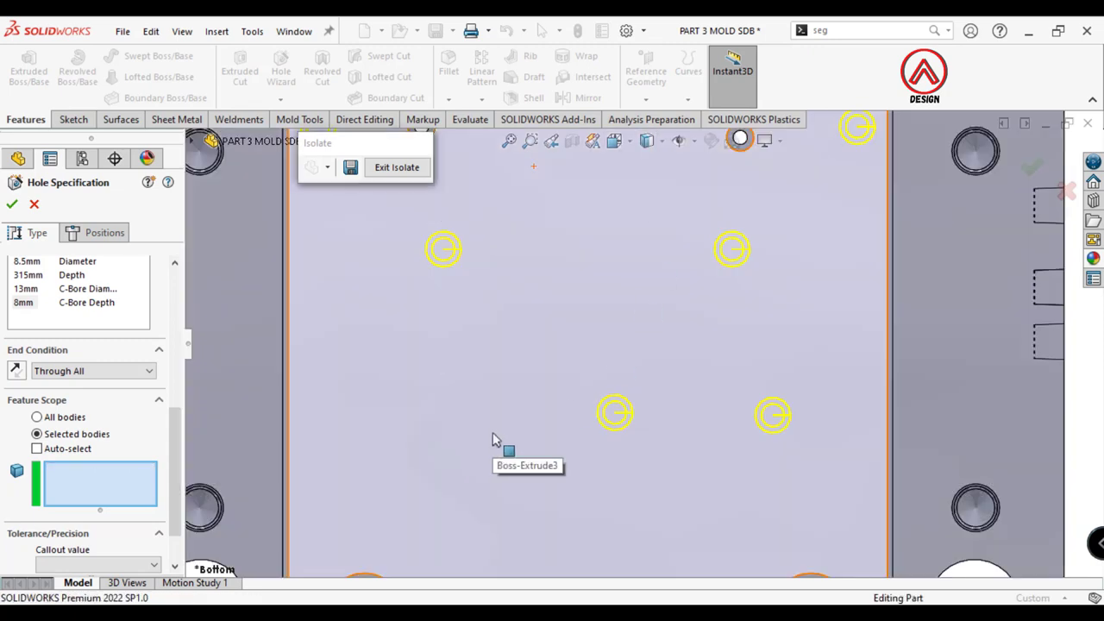
click(500, 443)
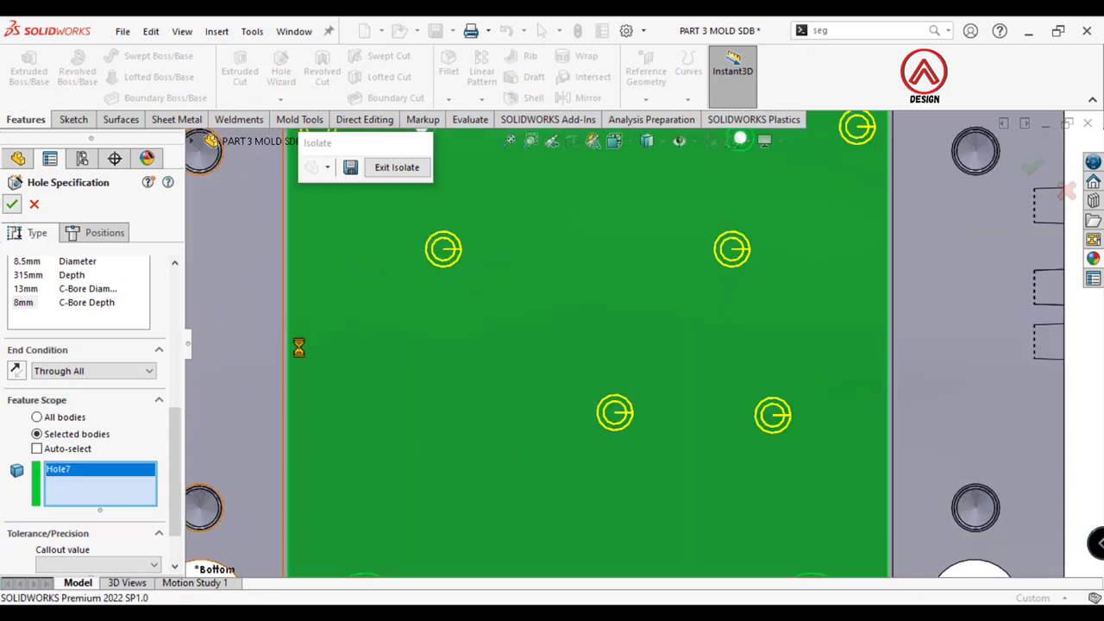
Step: Start a counterbored hole on the middle plate face: 10.5 mm, 16 mm counterbore, Through All
key(f)
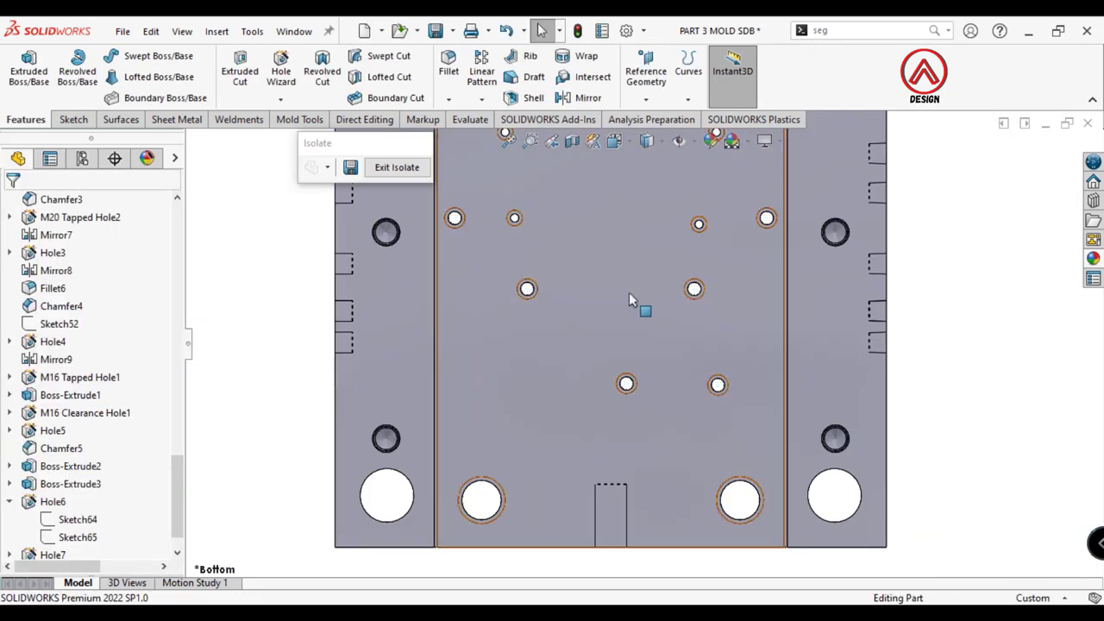
click(628, 293)
click(281, 76)
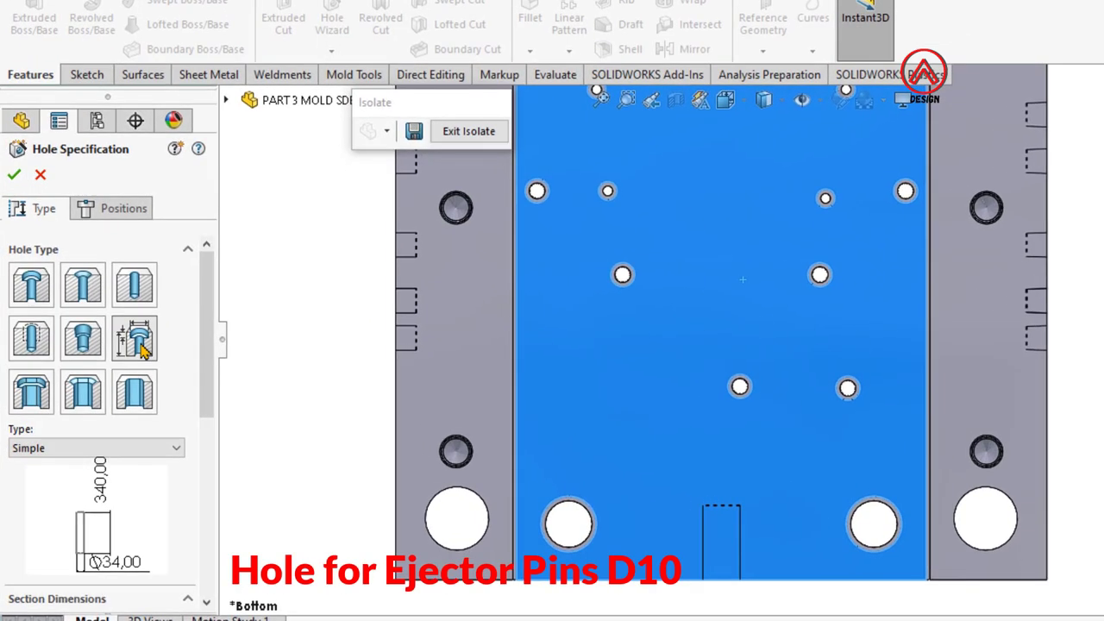
scroll(211, 405, down, 3)
click(148, 363)
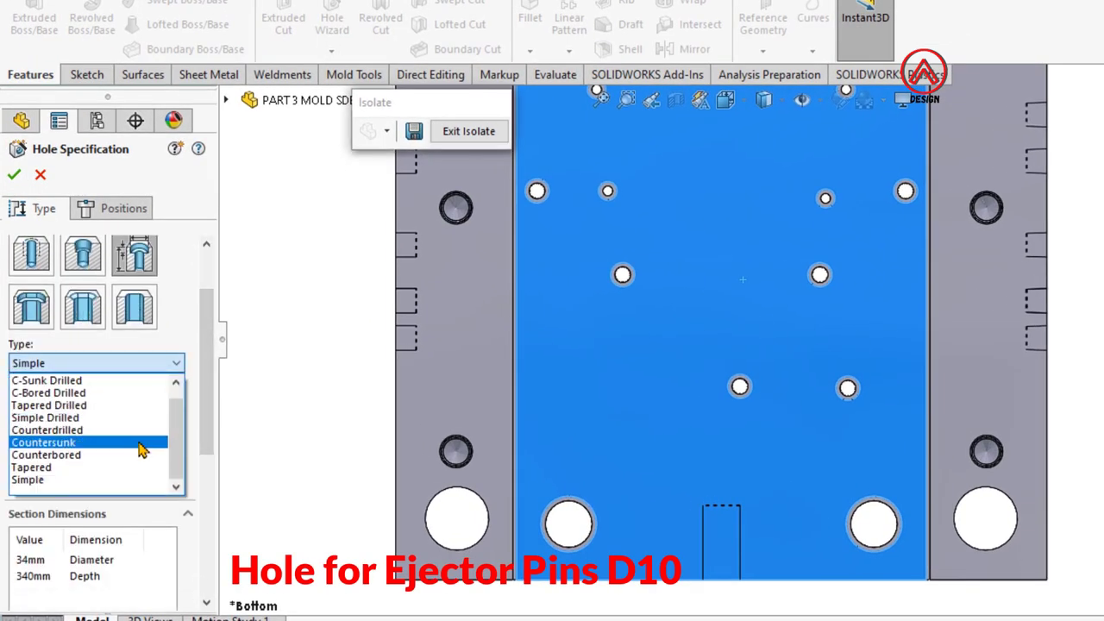
click(138, 454)
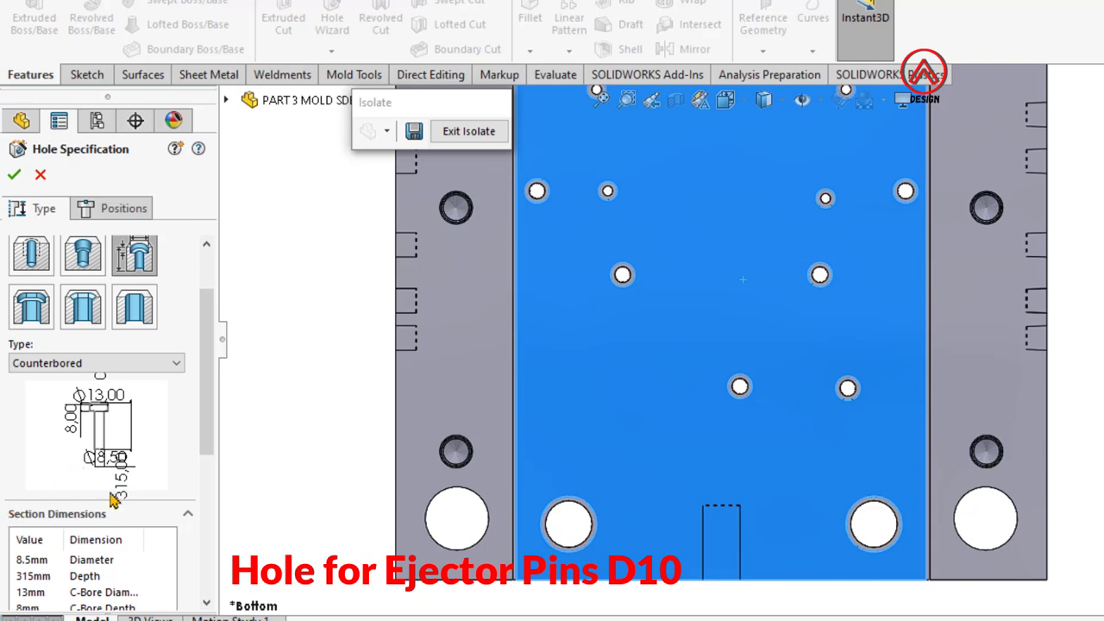
scroll(204, 470, down, 3)
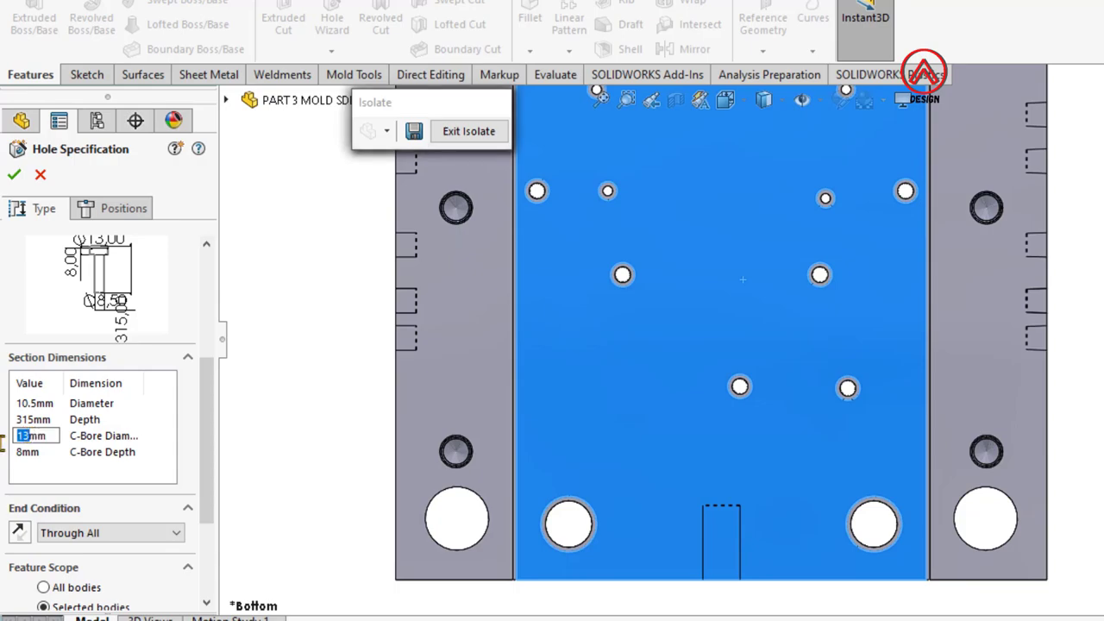
Step: With hidden lines shown, place the hole point on the right upper dashed circle
click(121, 208)
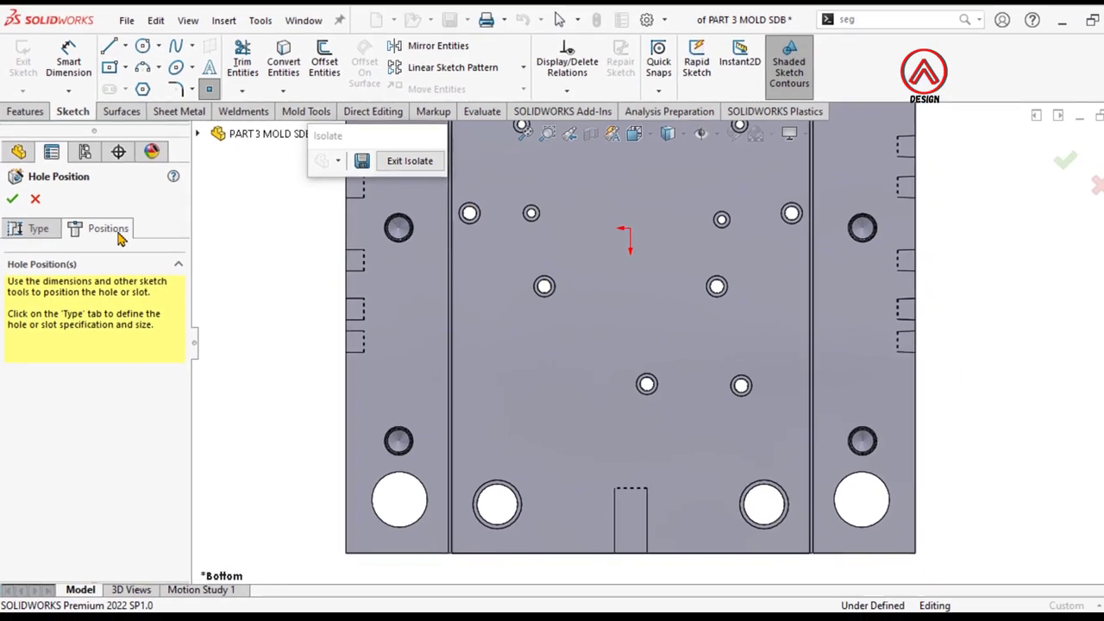
click(654, 205)
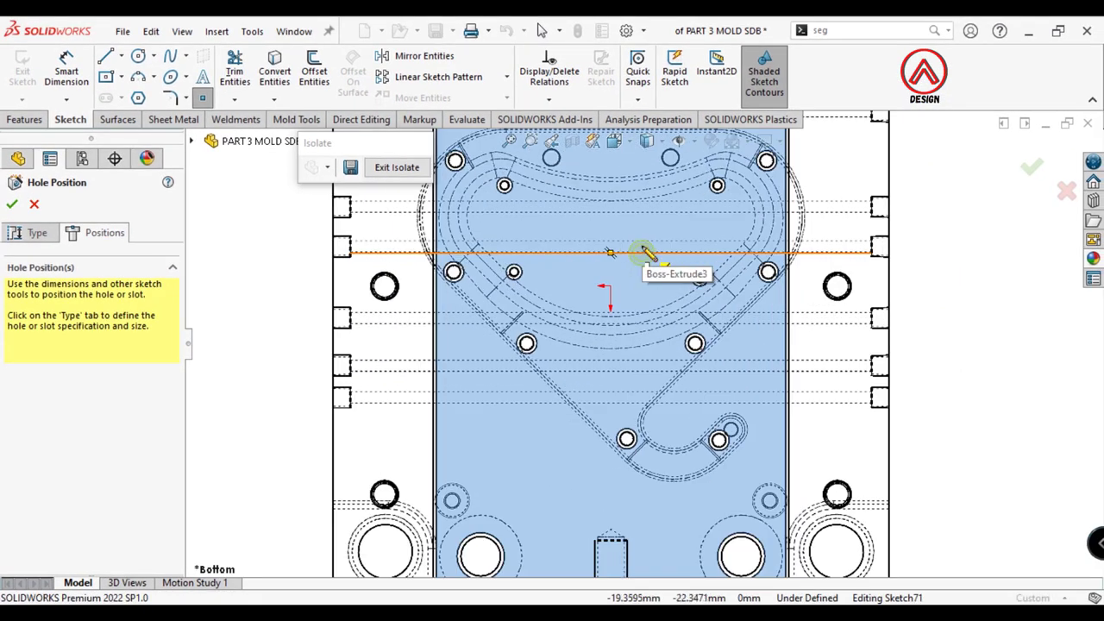
scroll(465, 300, down, 5)
click(752, 302)
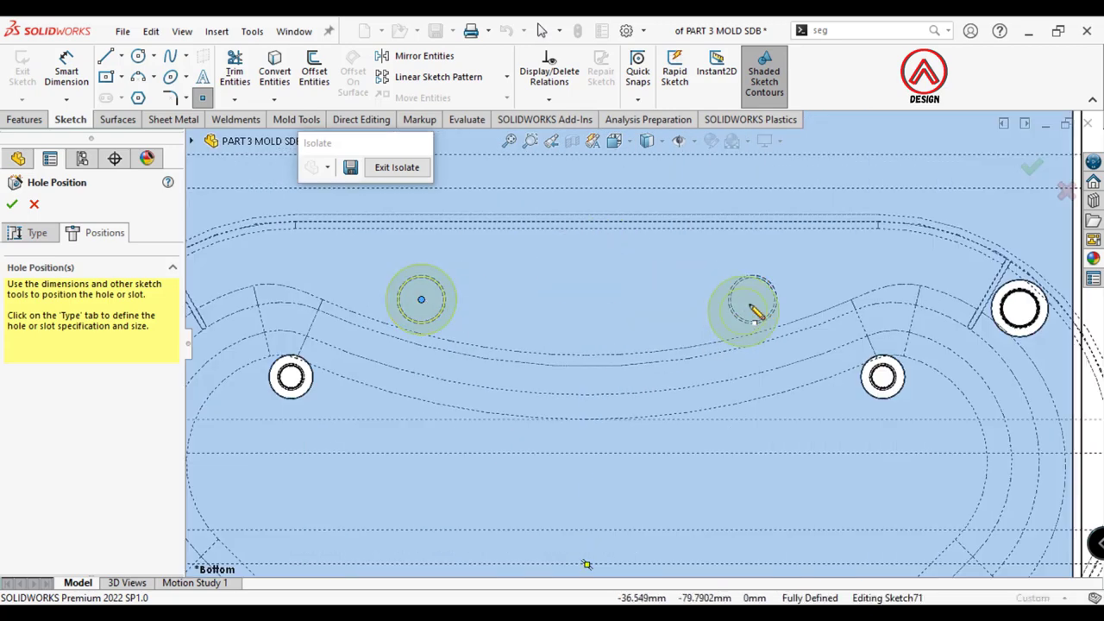
Step: Limit the holes to the mold body and return to shaded-with-edges display
click(35, 232)
scroll(163, 309, down, 5)
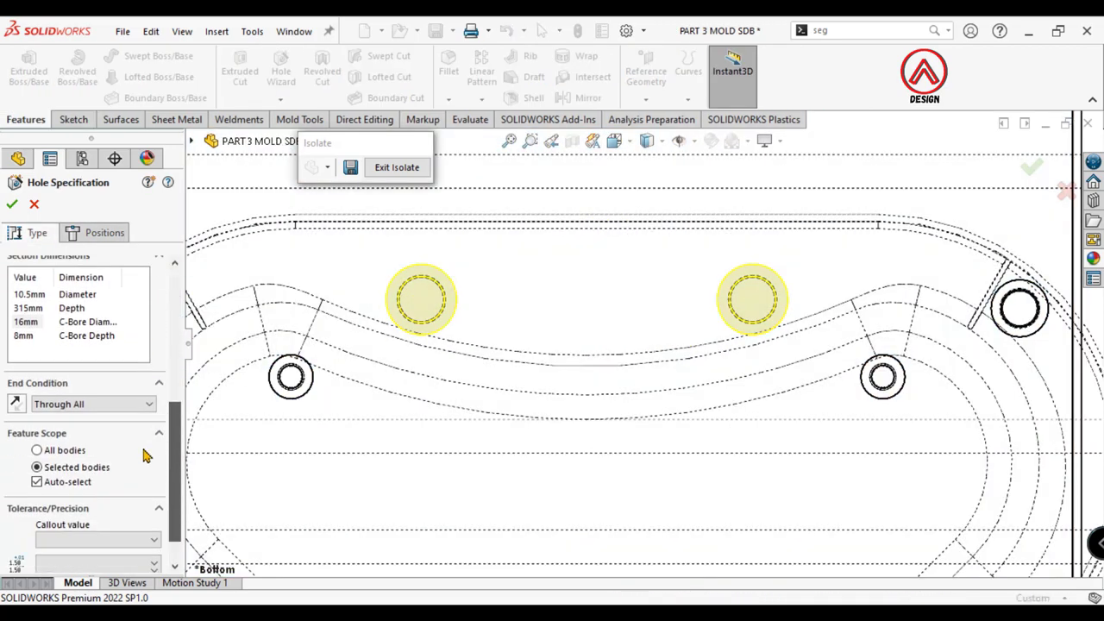
click(37, 457)
scroll(614, 408, up, 4)
scroll(613, 408, up, 3)
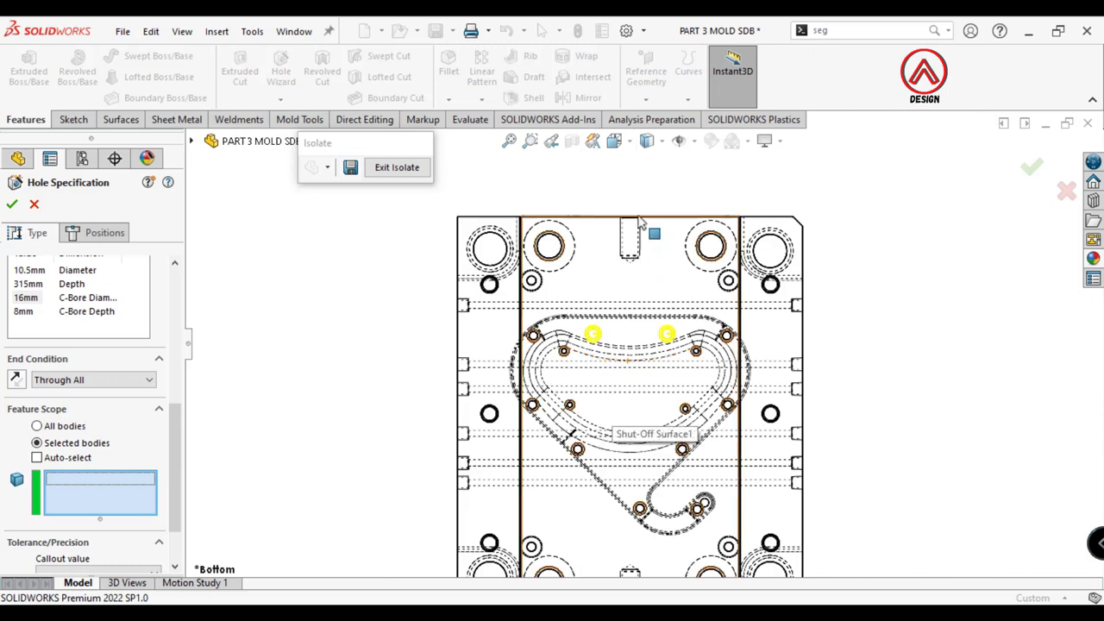
click(647, 141)
click(649, 157)
click(628, 304)
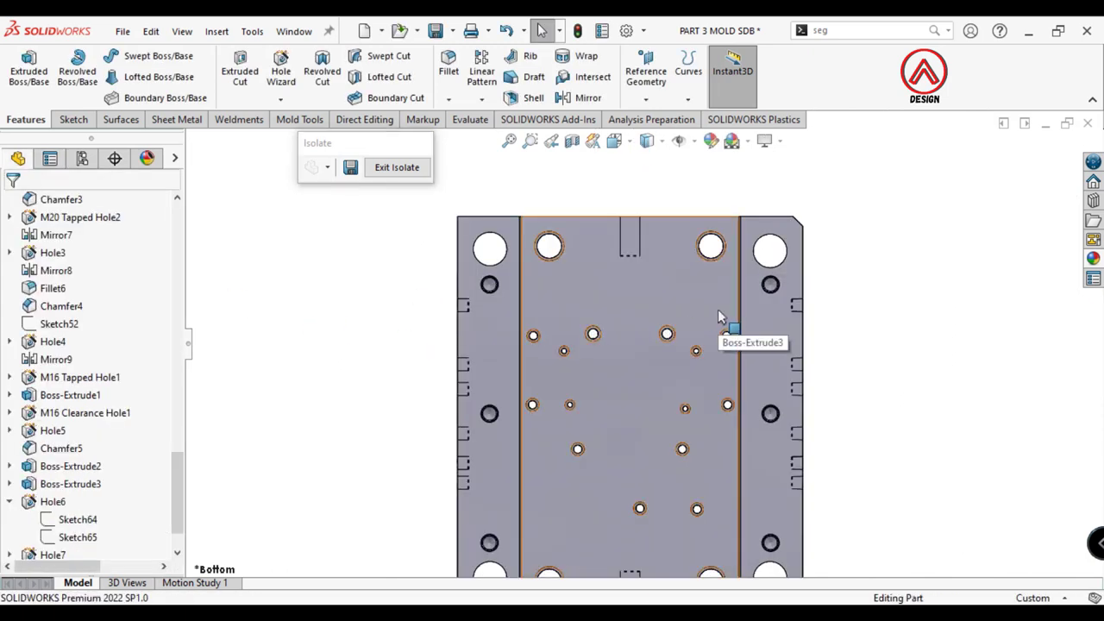
Step: Start an M10 tapped Through All hole on the middle plate face
click(664, 288)
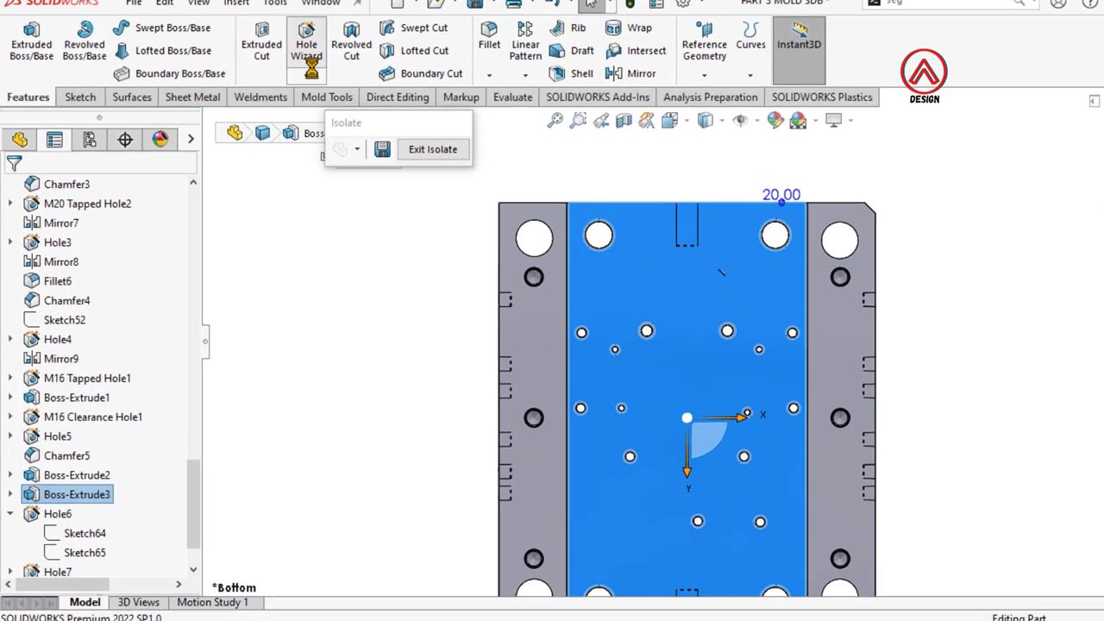
click(283, 73)
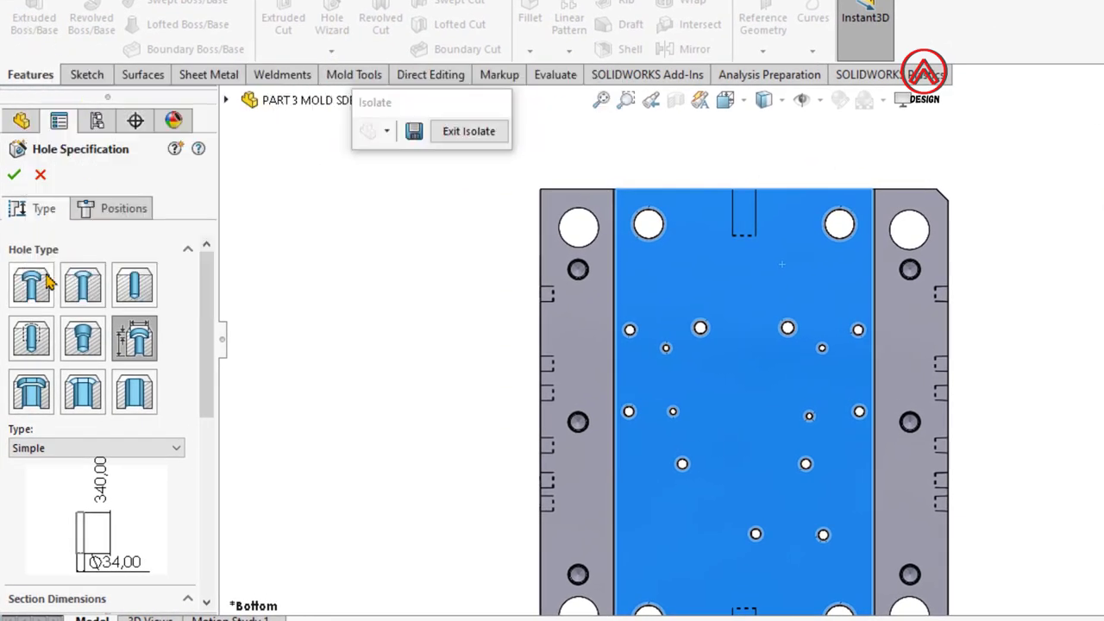
click(40, 343)
scroll(191, 405, down, 5)
scroll(187, 431, down, 4)
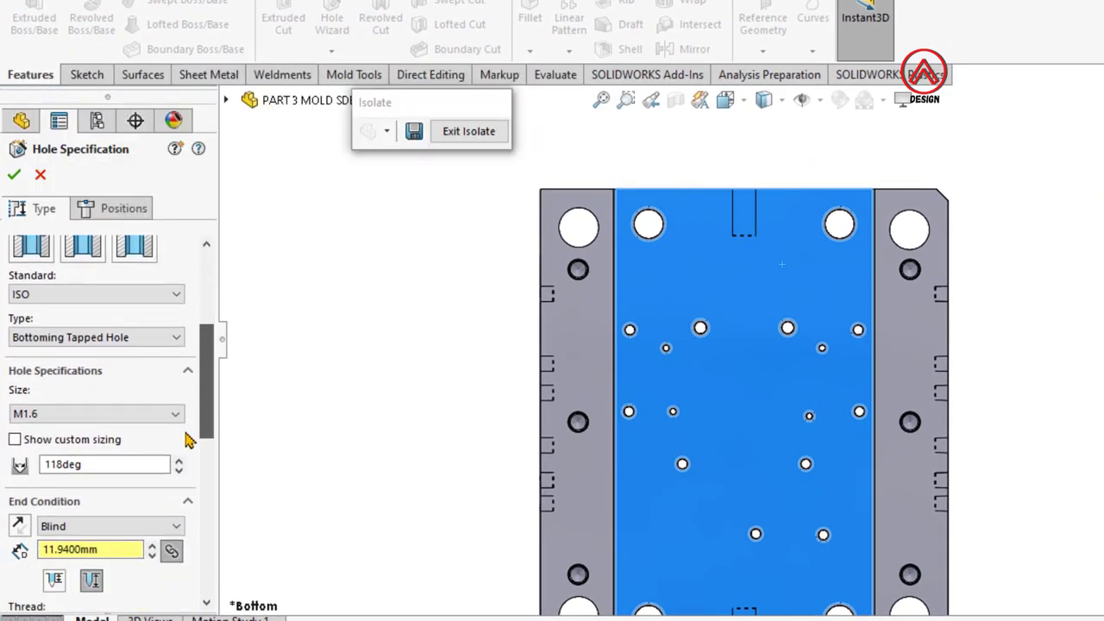
click(78, 414)
scroll(60, 530, down, 2)
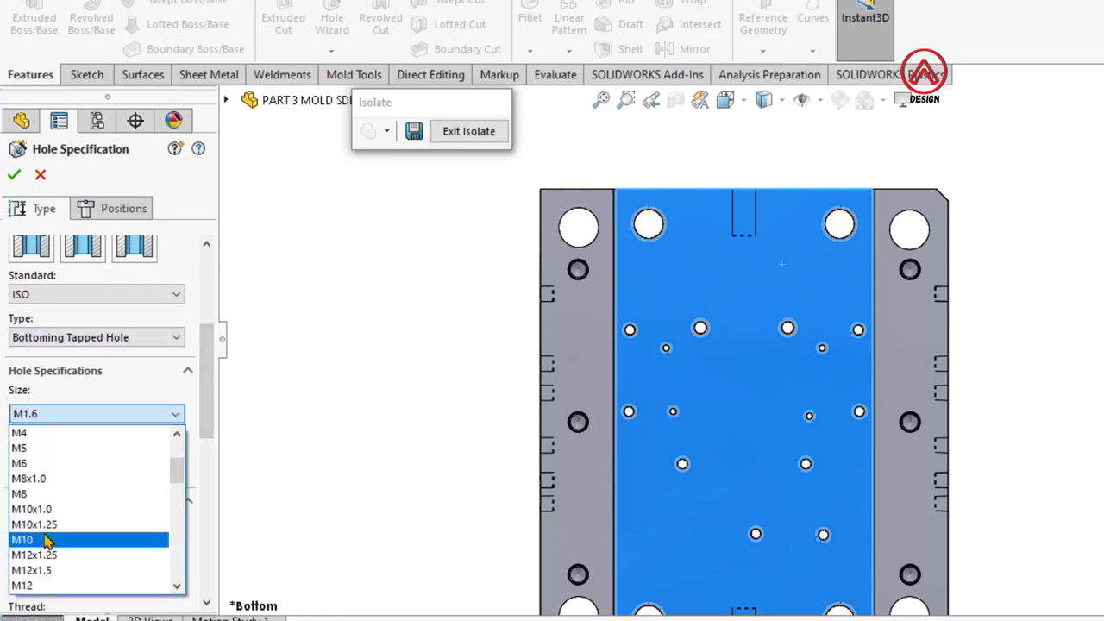
click(47, 541)
click(111, 526)
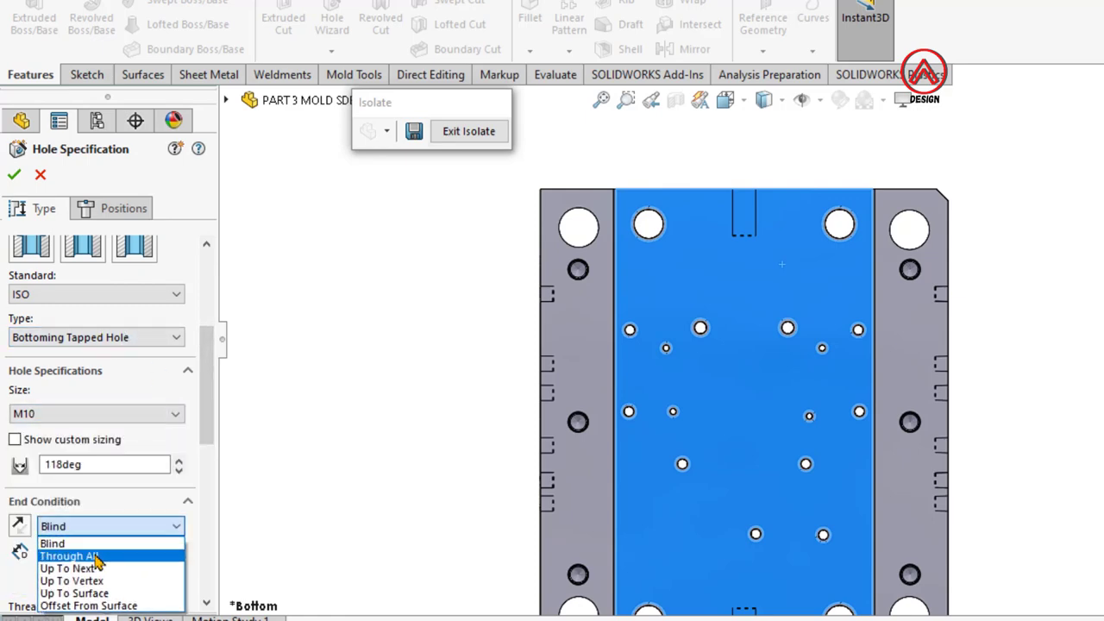
click(77, 555)
Step: Place the tapped hole point near the plate's upper-right corner
click(123, 208)
scroll(714, 246, down, 3)
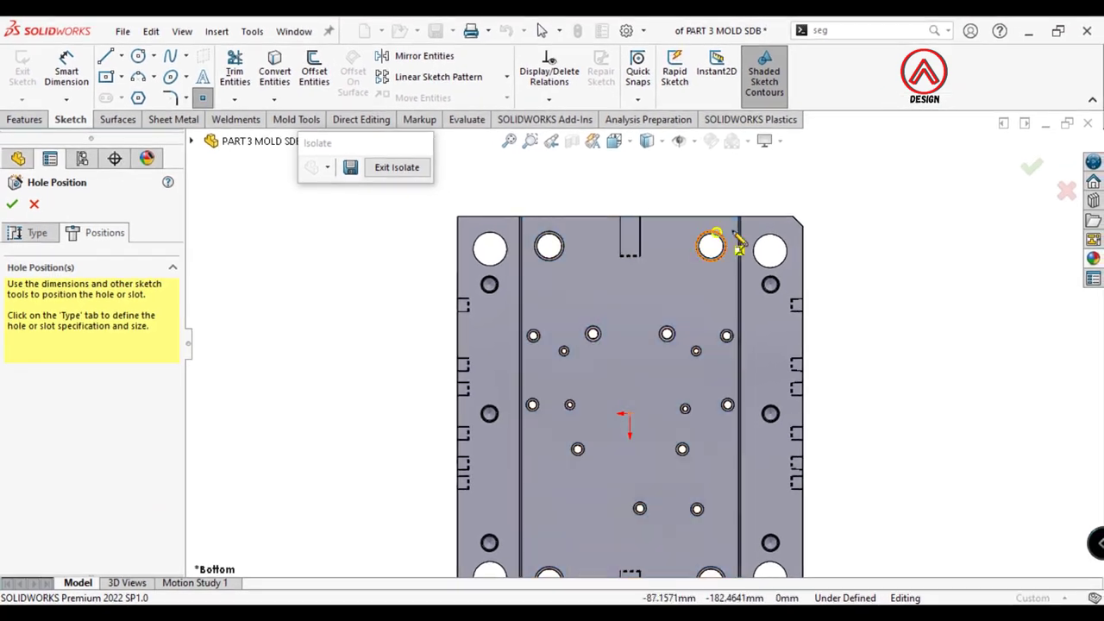
scroll(700, 251, down, 2)
click(700, 250)
Step: Dimension the hole point 98 mm horizontally and 188 mm vertically from the origin
click(67, 71)
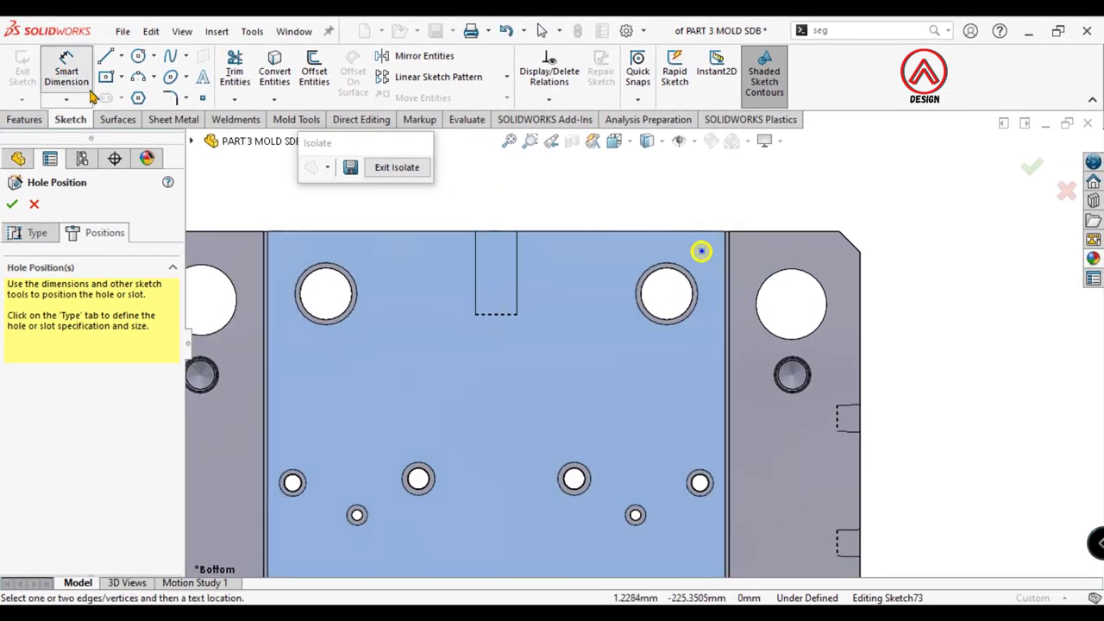
scroll(591, 451, up, 2)
scroll(583, 468, up, 1)
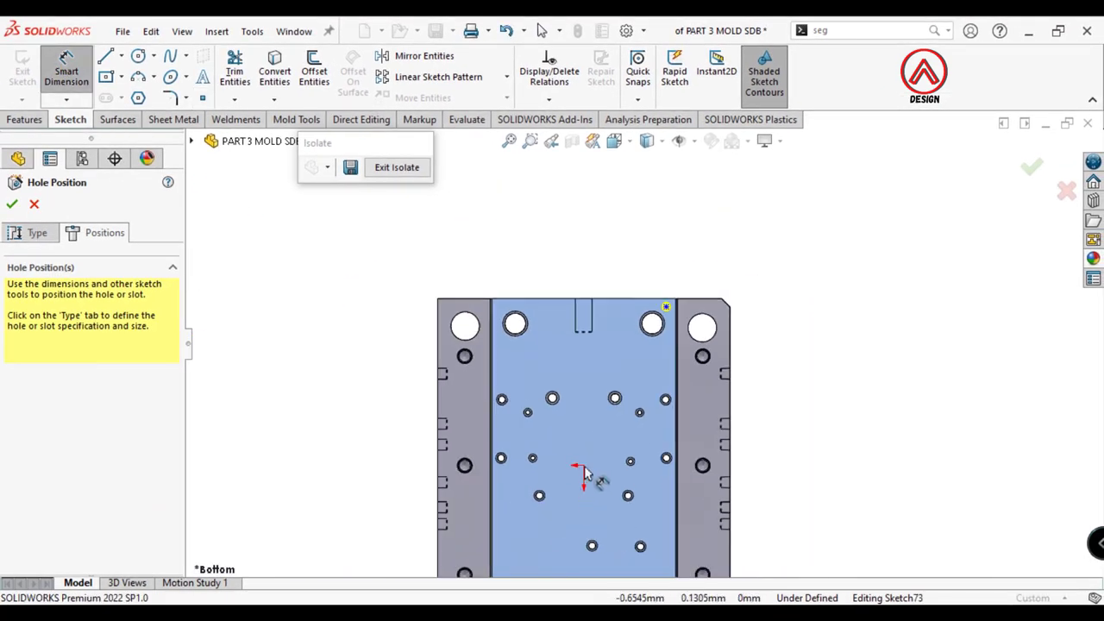
click(665, 308)
click(651, 259)
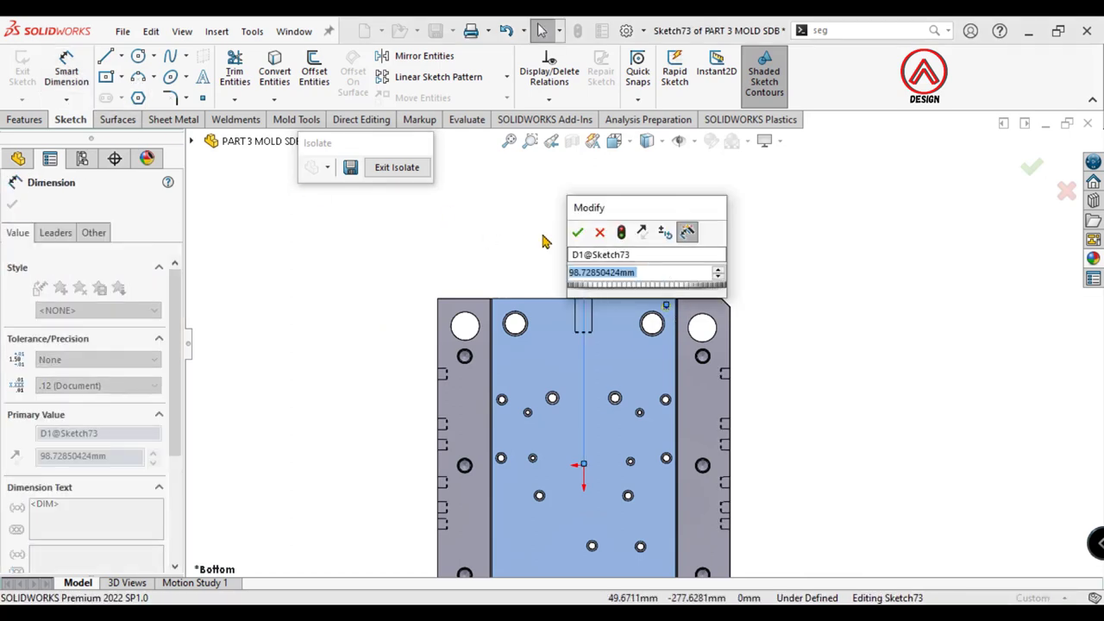
text(98)
key(Return)
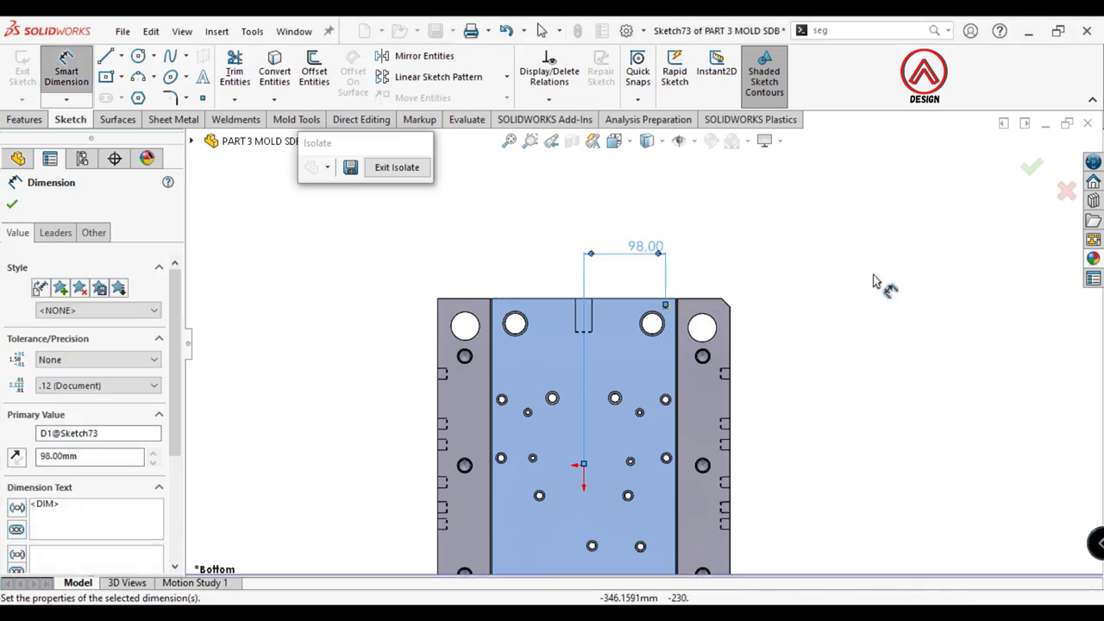
click(665, 306)
click(584, 466)
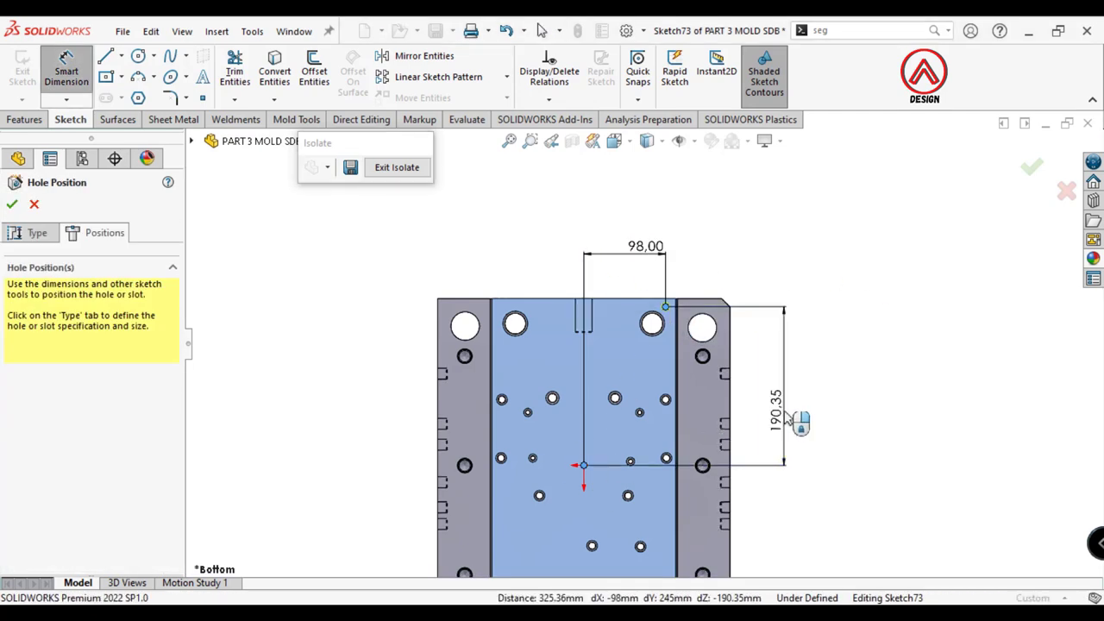
click(786, 418)
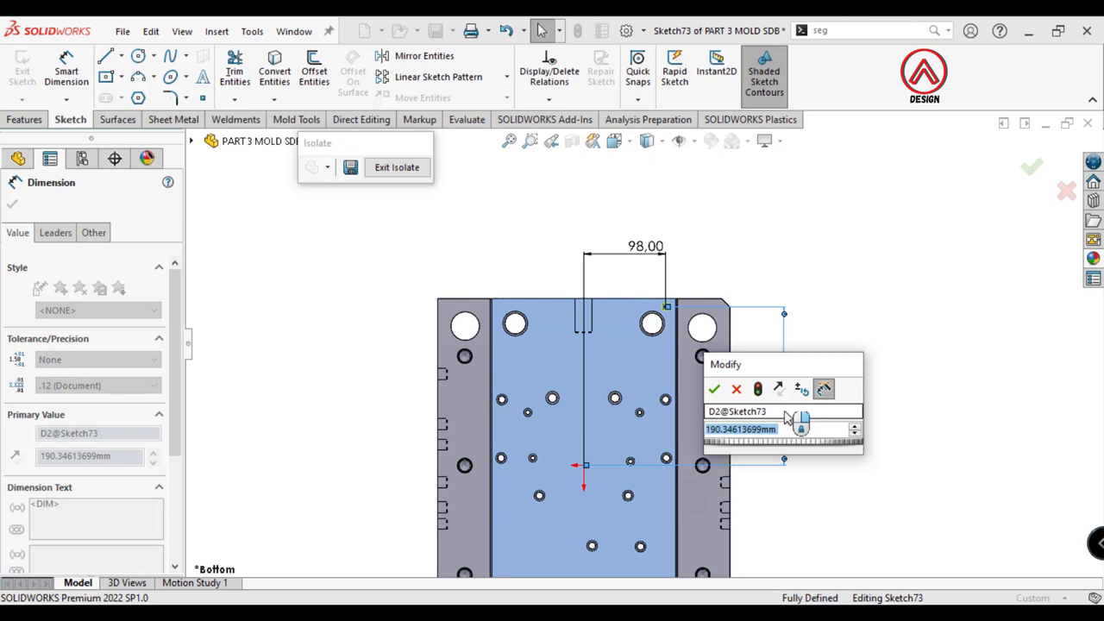
text(188)
key(Return)
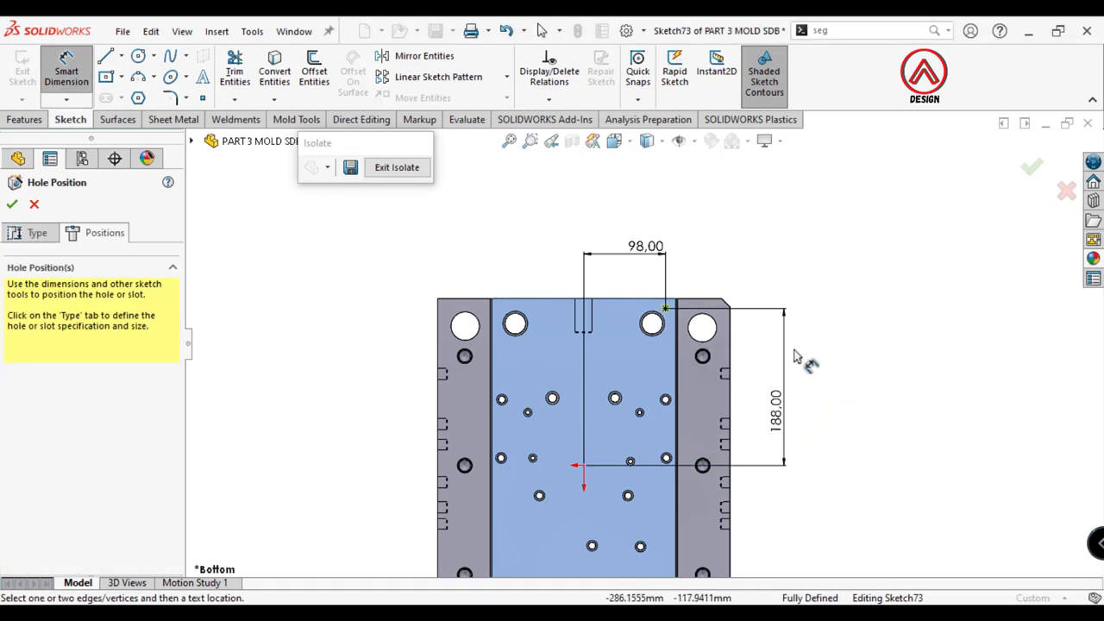
Step: Turn off auto-select and cut only the middle plate body
click(36, 231)
scroll(129, 448, down, 5)
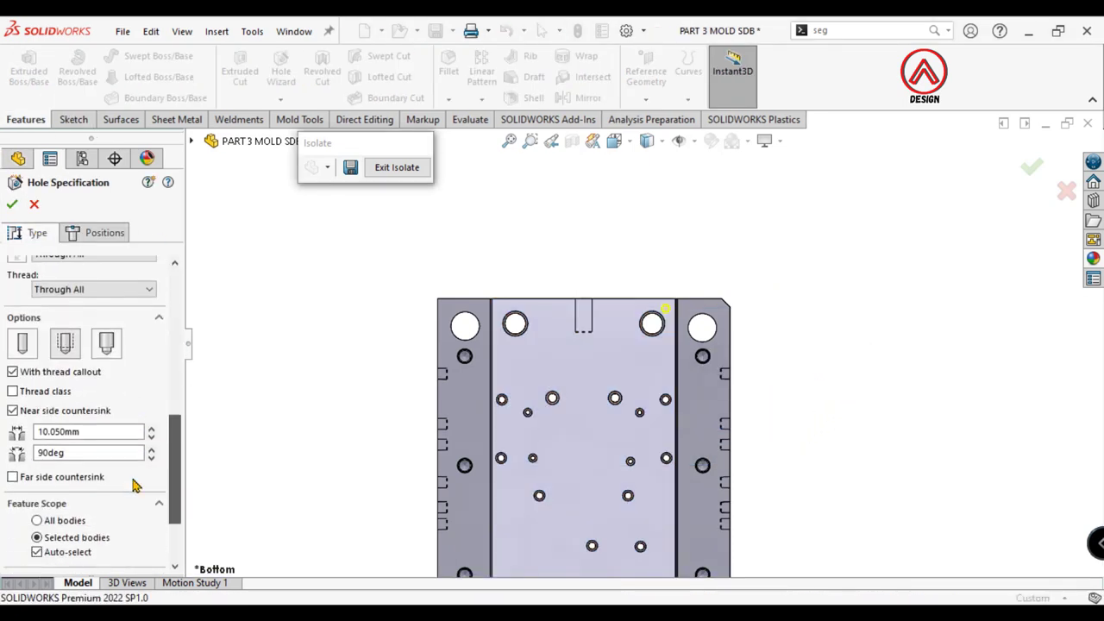
scroll(86, 388, down, 1)
click(49, 542)
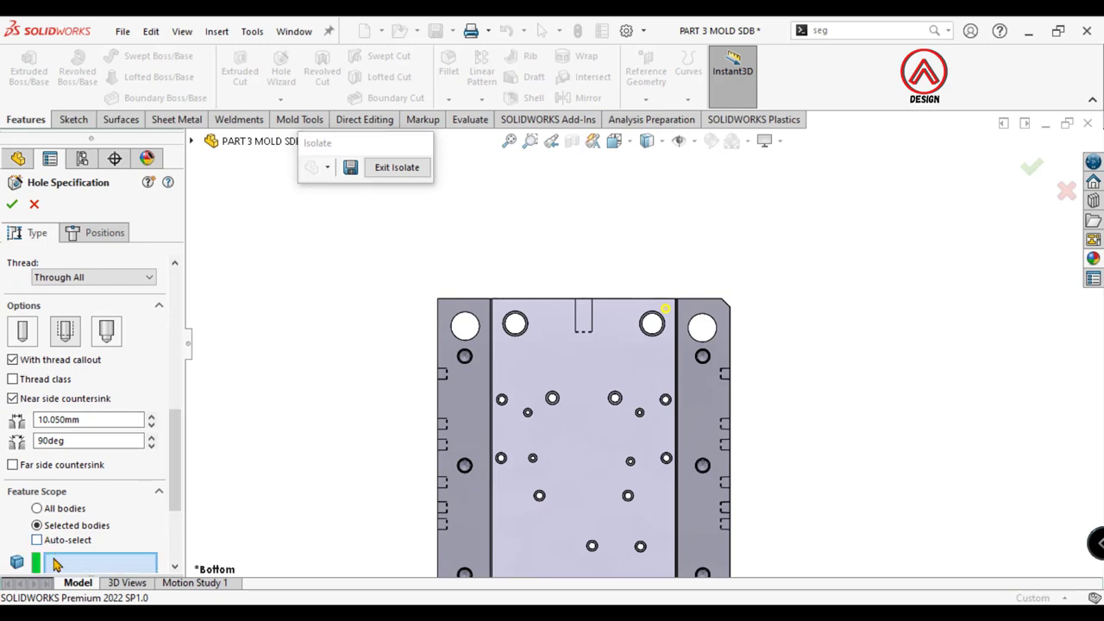
click(534, 361)
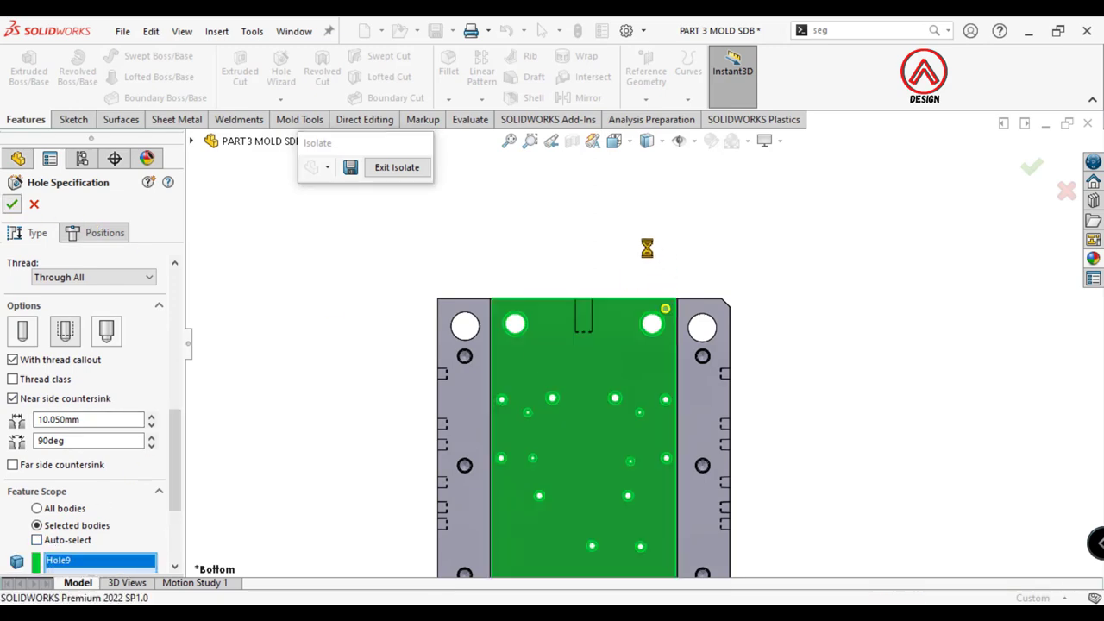
middle_drag(649, 253, 627, 463)
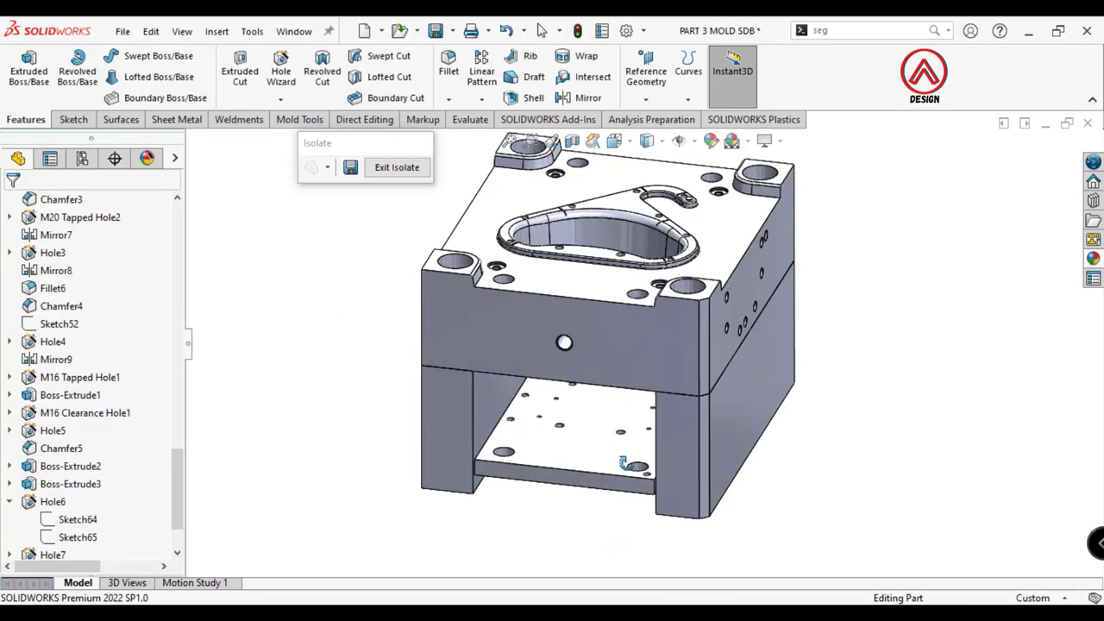
Step: Mirror M10 Tapped Hole3 about the Front Plane and the Right Plane
scroll(624, 463, down, 3)
click(481, 98)
click(524, 155)
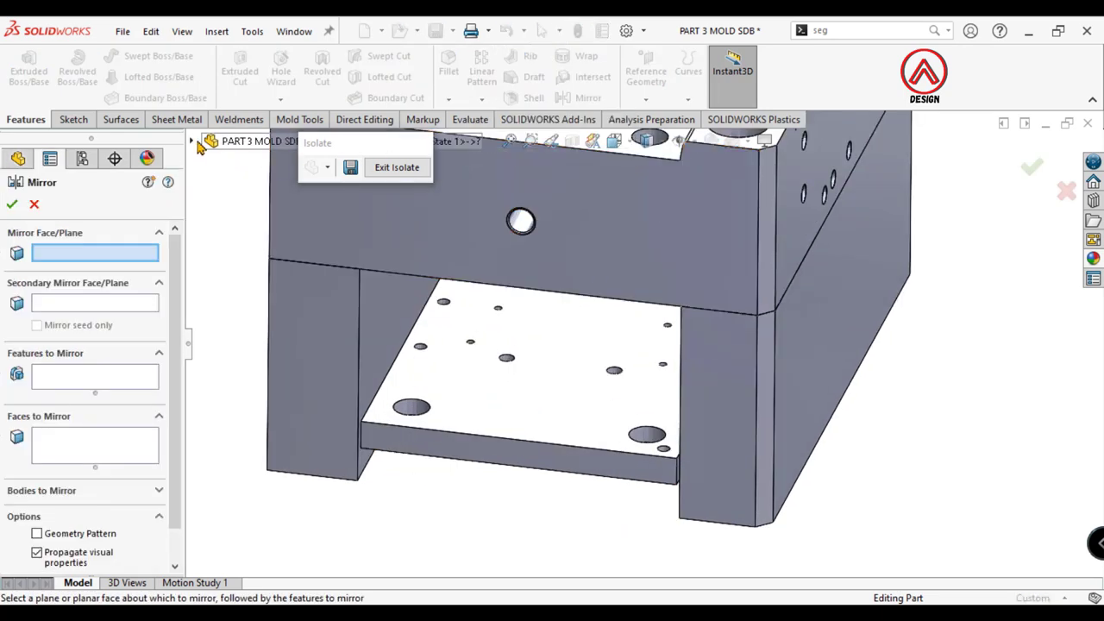
click(192, 141)
click(278, 265)
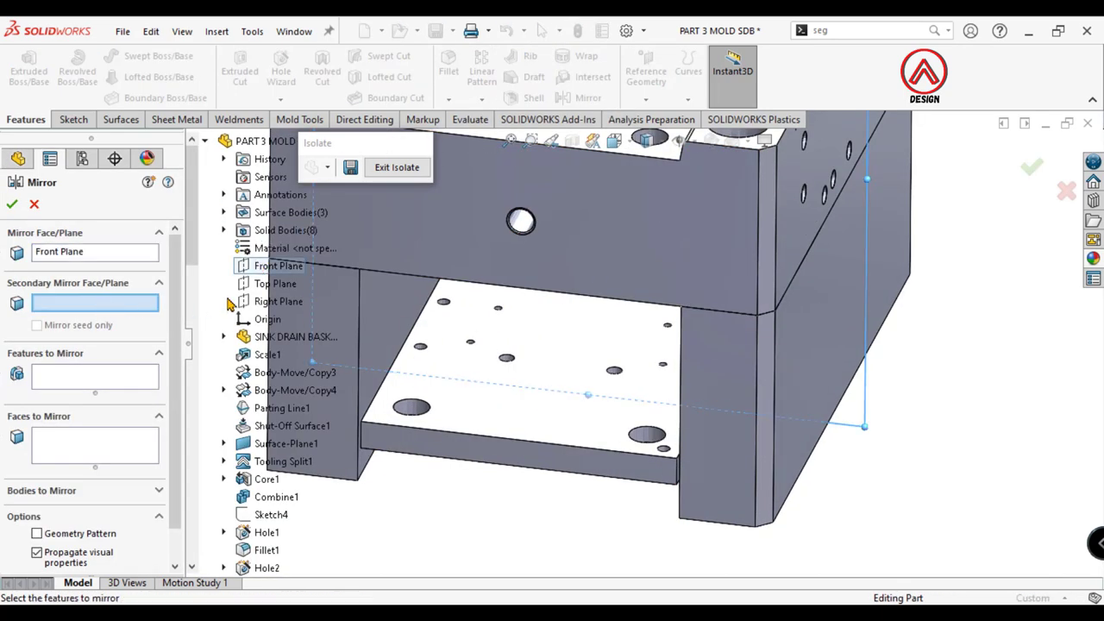
click(277, 301)
scroll(661, 458, down, 3)
scroll(715, 443, down, 2)
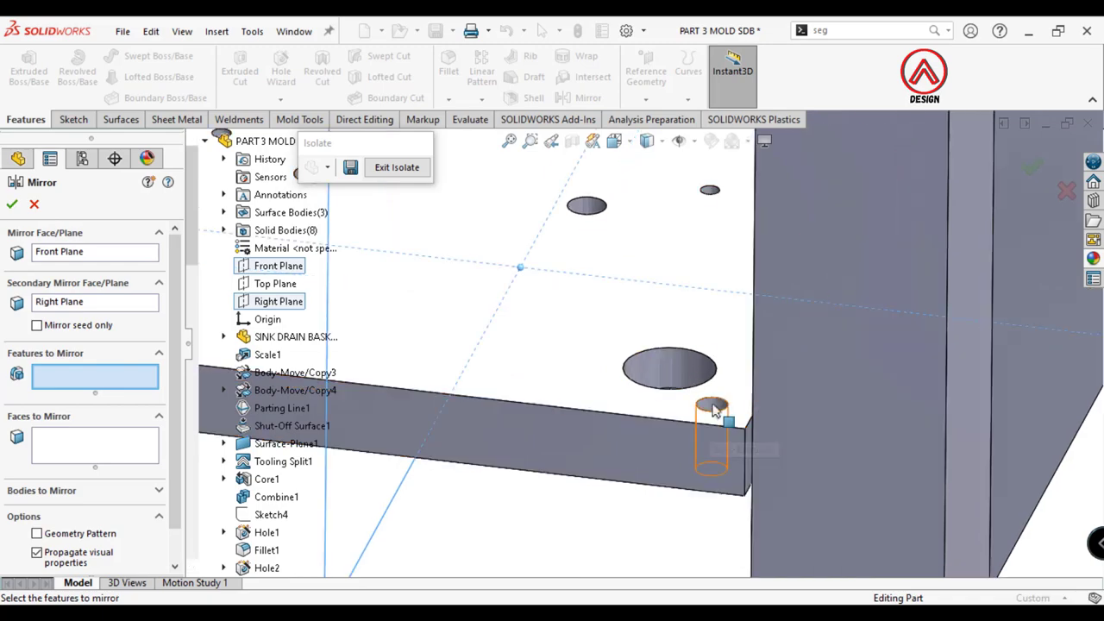
click(715, 440)
scroll(720, 423, up, 3)
scroll(722, 414, up, 2)
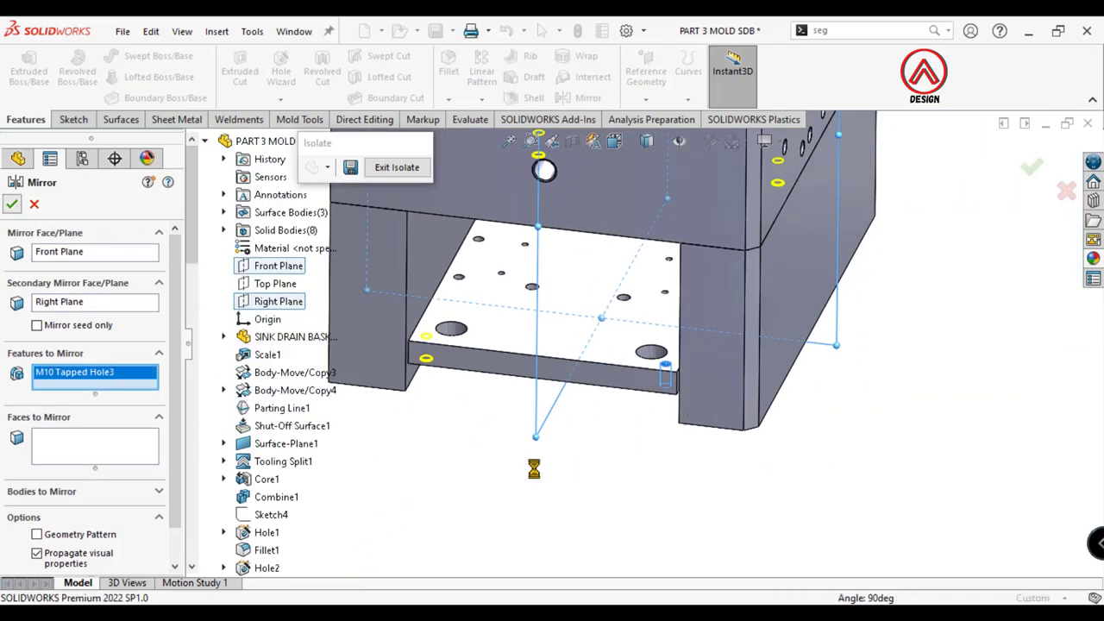
key(Return)
Step: Orbit the model to face the plate and clear the selection
mouse_move(555, 485)
middle_down()
mouse_move(580, 349)
mouse_move(591, 456)
middle_up()
scroll(591, 455, down, 3)
right_click(590, 416)
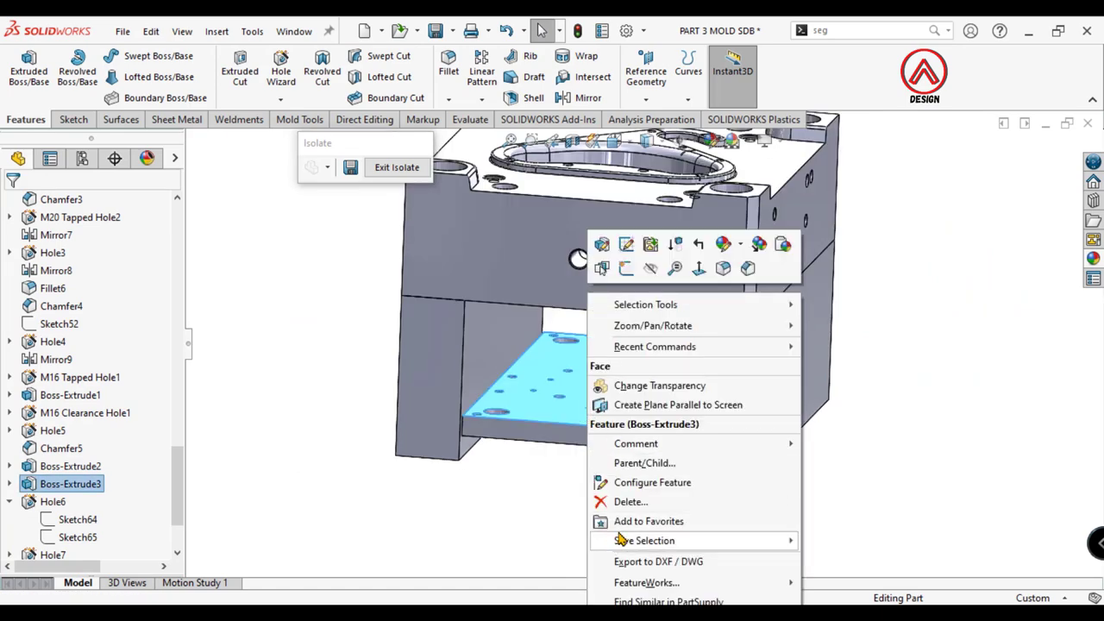
click(572, 470)
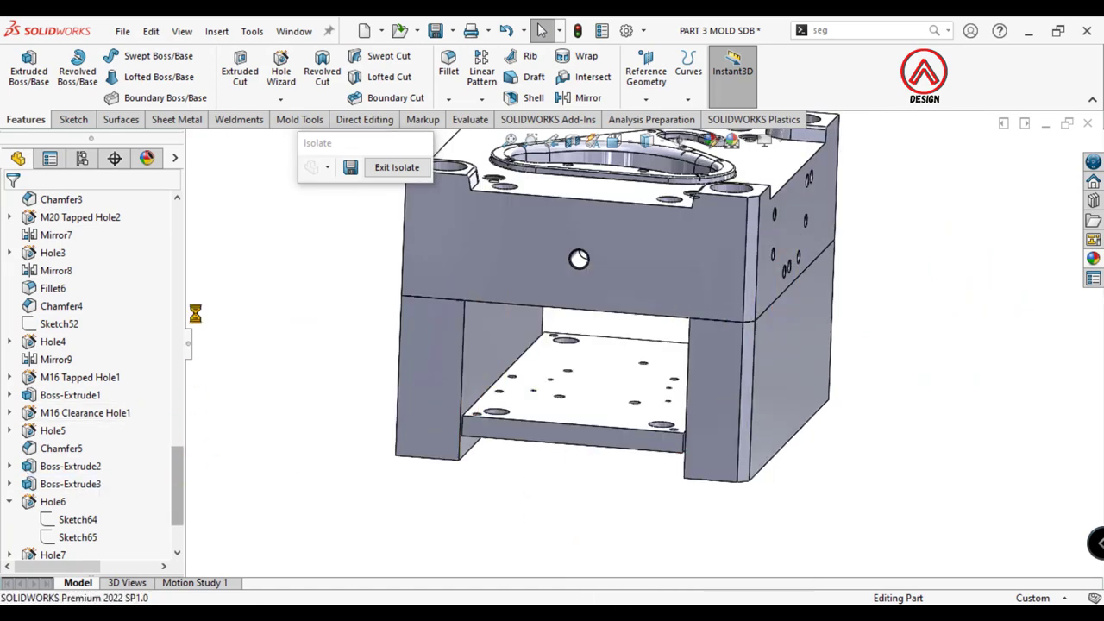
scroll(185, 353, up, 5)
scroll(185, 354, up, 5)
Step: Locate the Boss-Extrude2 plate, view its face head-on, and select that face
click(9, 288)
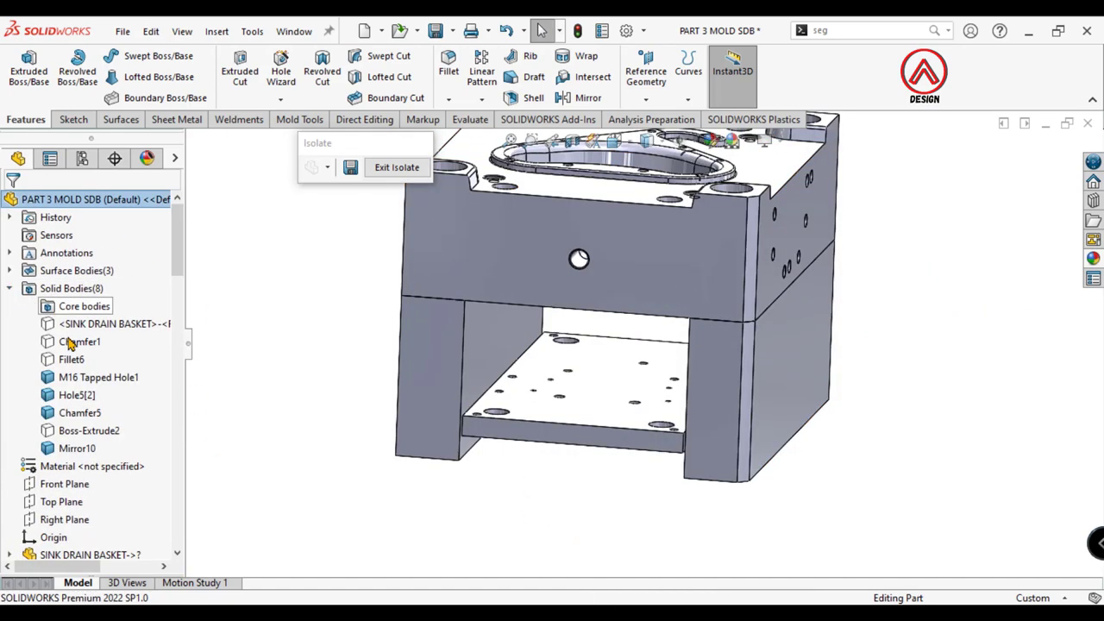
click(69, 431)
click(529, 522)
middle_drag(530, 522, 620, 347)
click(622, 351)
click(754, 285)
click(884, 304)
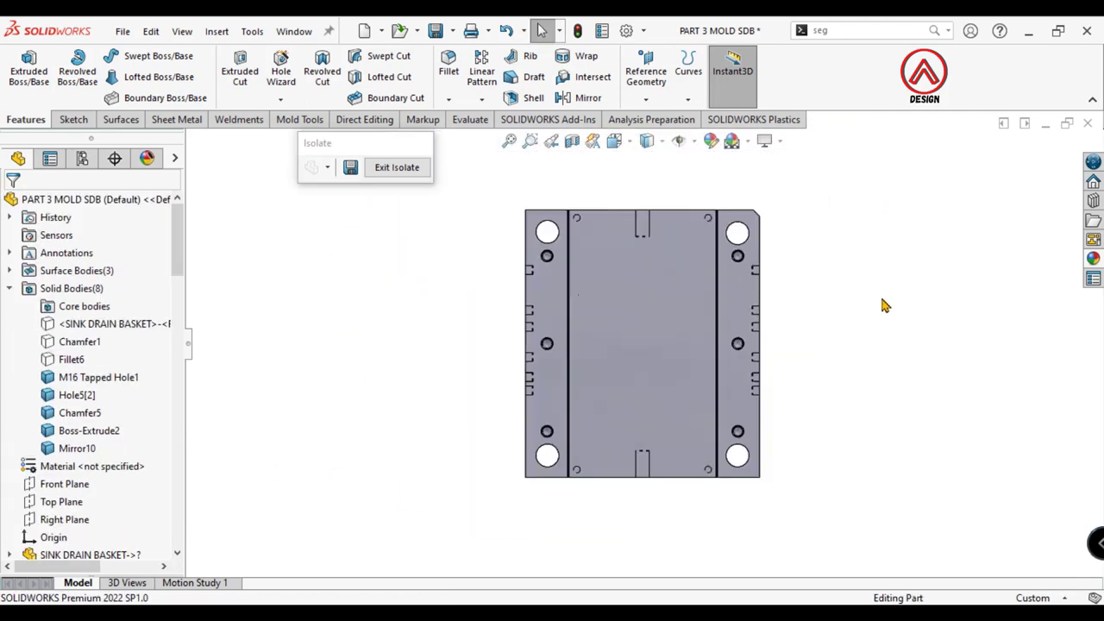
scroll(612, 227, down, 3)
scroll(611, 227, down, 3)
click(584, 296)
Step: Start a counterbored hole for Hex Socket Head ISO 4762 fasteners, with hidden edges shown
click(278, 71)
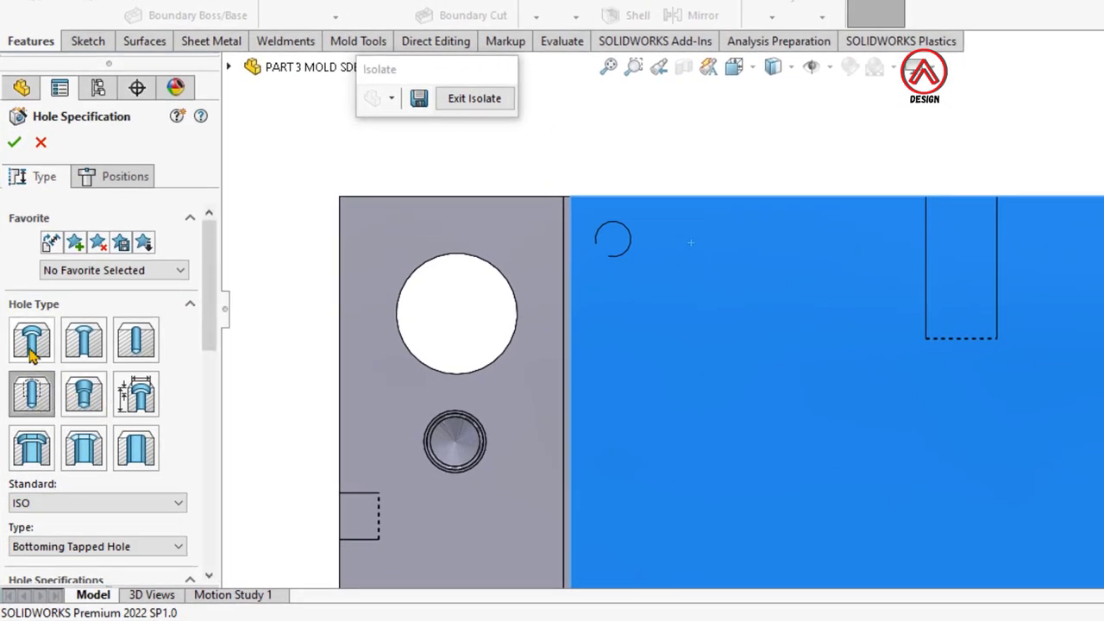
click(31, 353)
scroll(129, 362, down, 3)
click(124, 367)
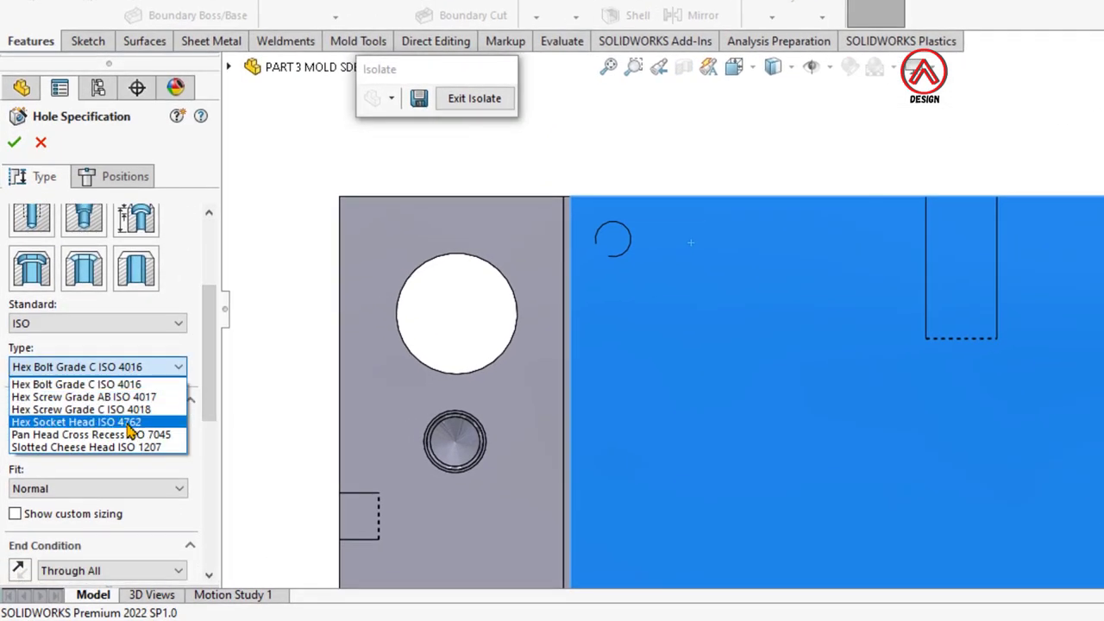
click(127, 423)
drag(216, 399, 172, 424)
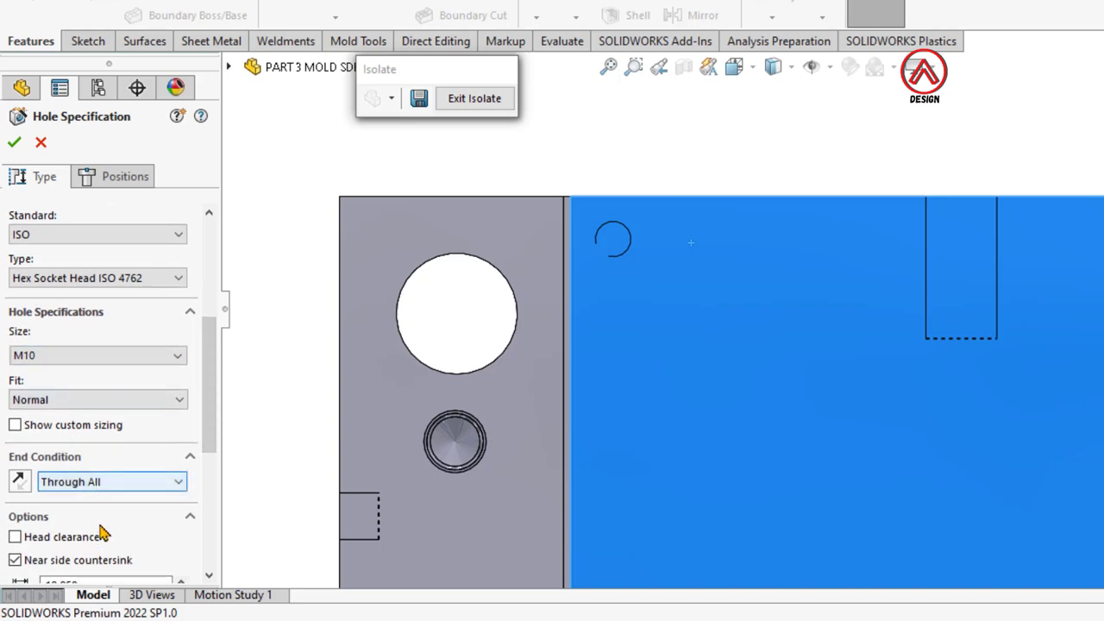
click(773, 69)
click(778, 175)
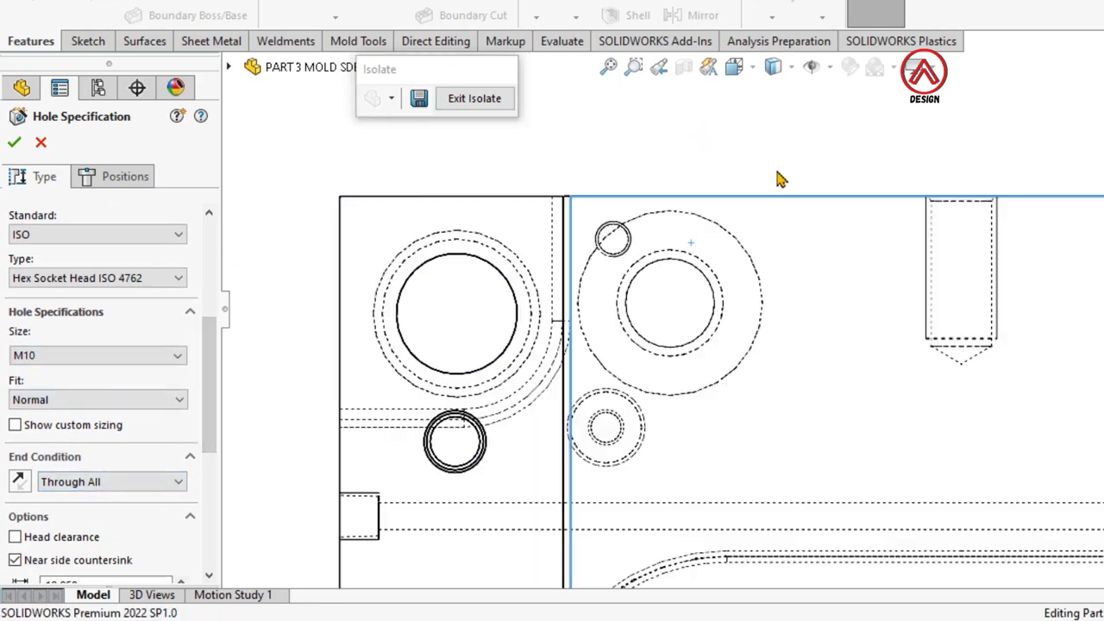
Step: Place four hole points at the centres of the small corner circles
click(126, 177)
scroll(581, 239, down, 2)
scroll(680, 266, down, 2)
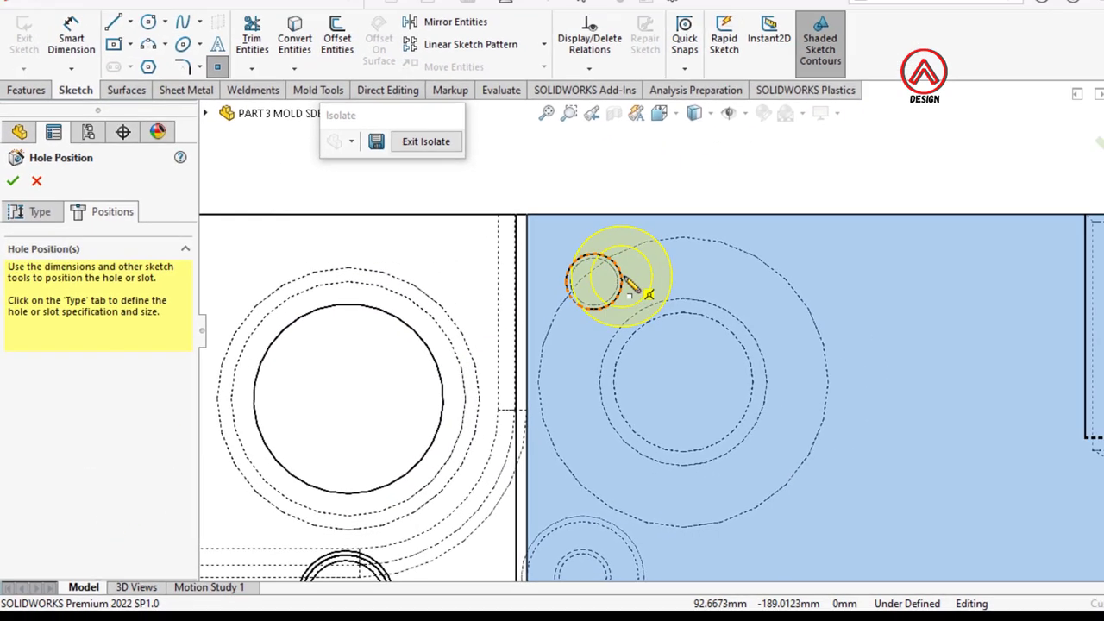
scroll(626, 288, down, 2)
click(553, 298)
scroll(636, 345, up, 3)
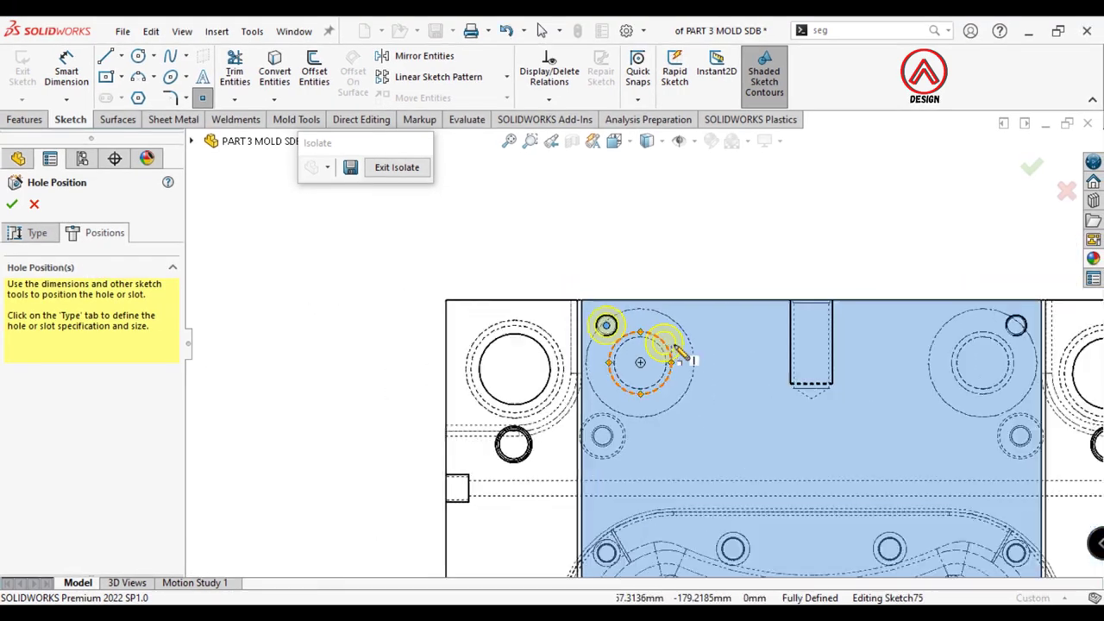
scroll(801, 352, up, 2)
scroll(640, 308, down, 4)
click(641, 312)
scroll(630, 362, up, 3)
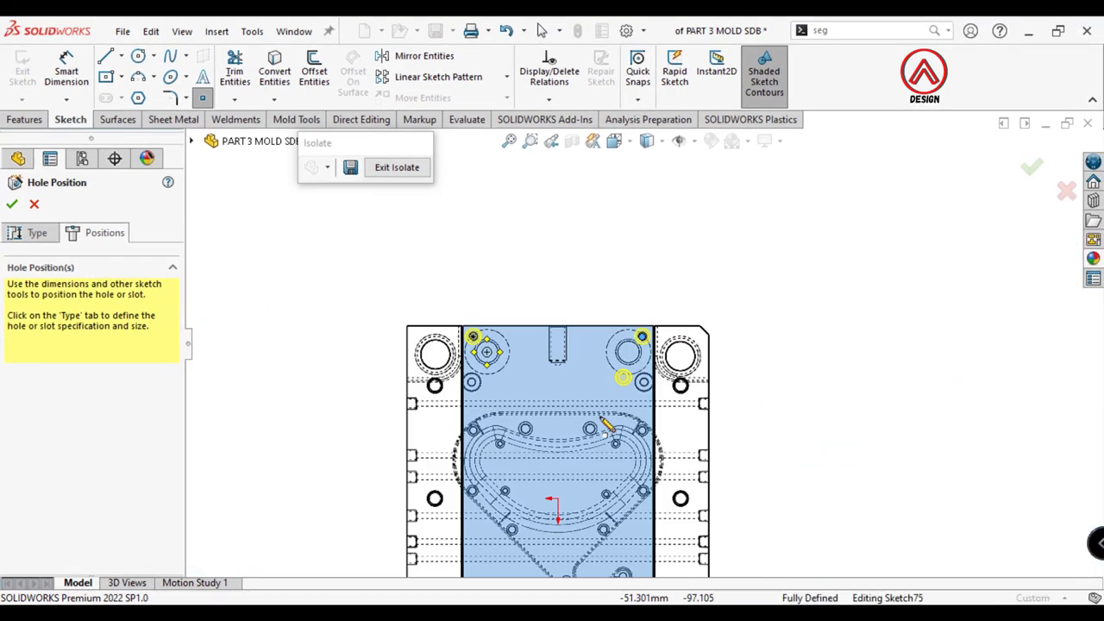
scroll(595, 483, up, 2)
scroll(552, 517, down, 3)
scroll(543, 448, down, 3)
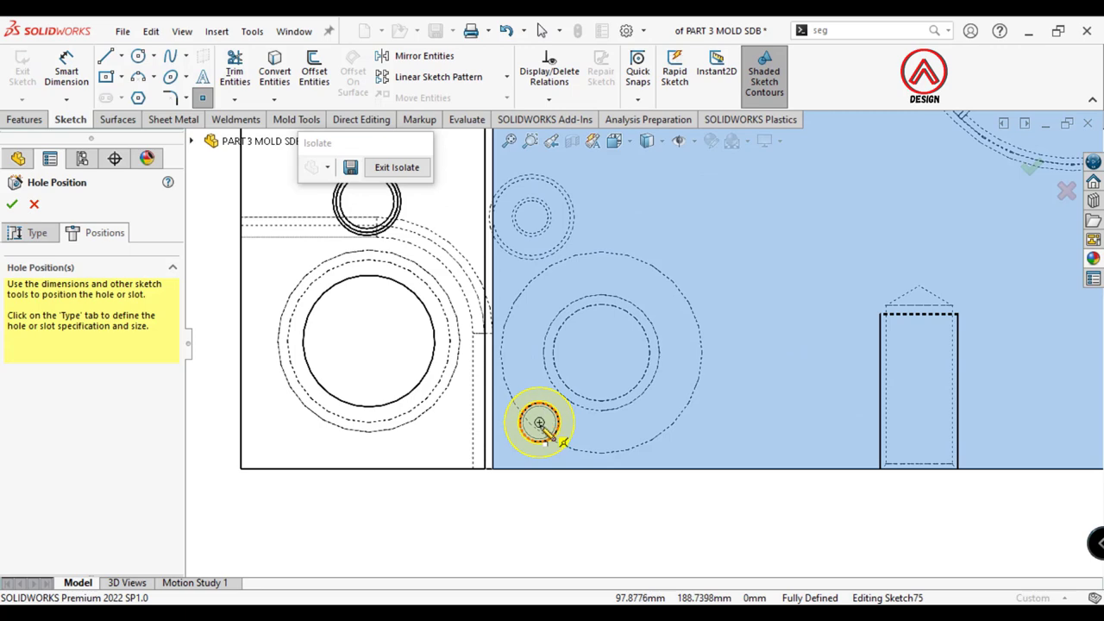
click(540, 422)
scroll(775, 406, up, 3)
scroll(960, 402, down, 3)
scroll(956, 379, up, 3)
scroll(748, 337, down, 3)
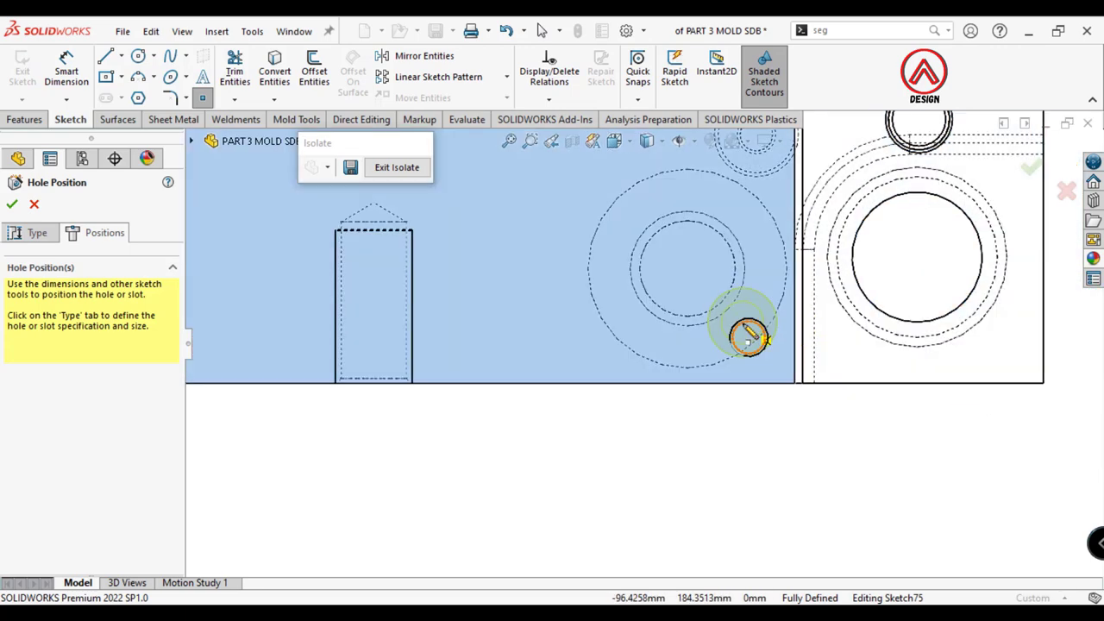
click(747, 336)
Step: Limit the holes to Boss-Extrude2 and restore shaded-with-edges display
click(34, 232)
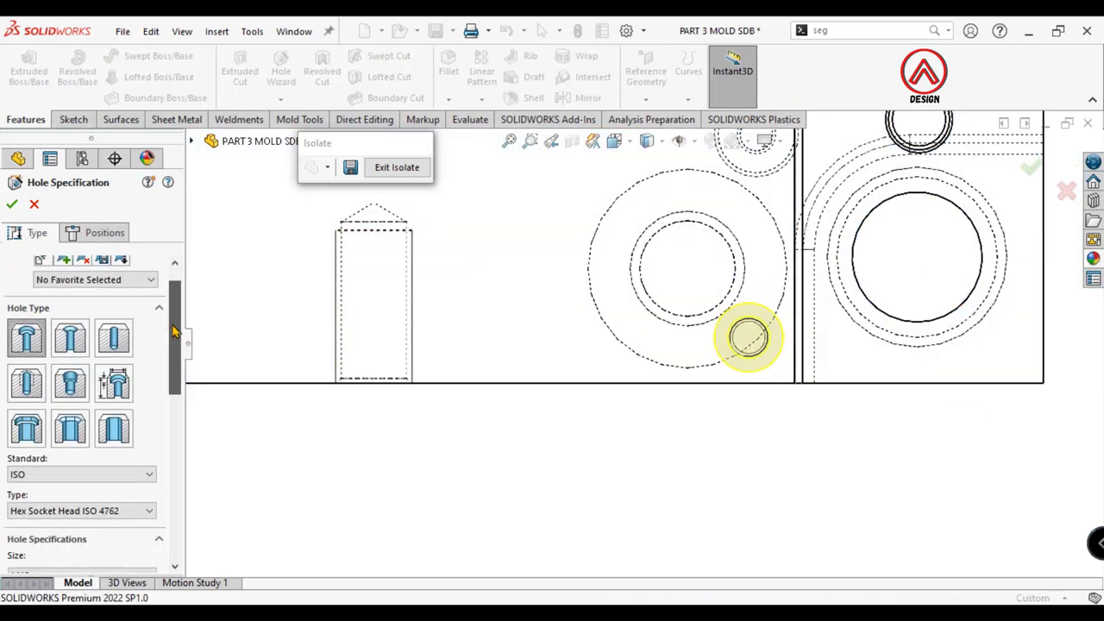
drag(174, 332, 89, 500)
click(61, 555)
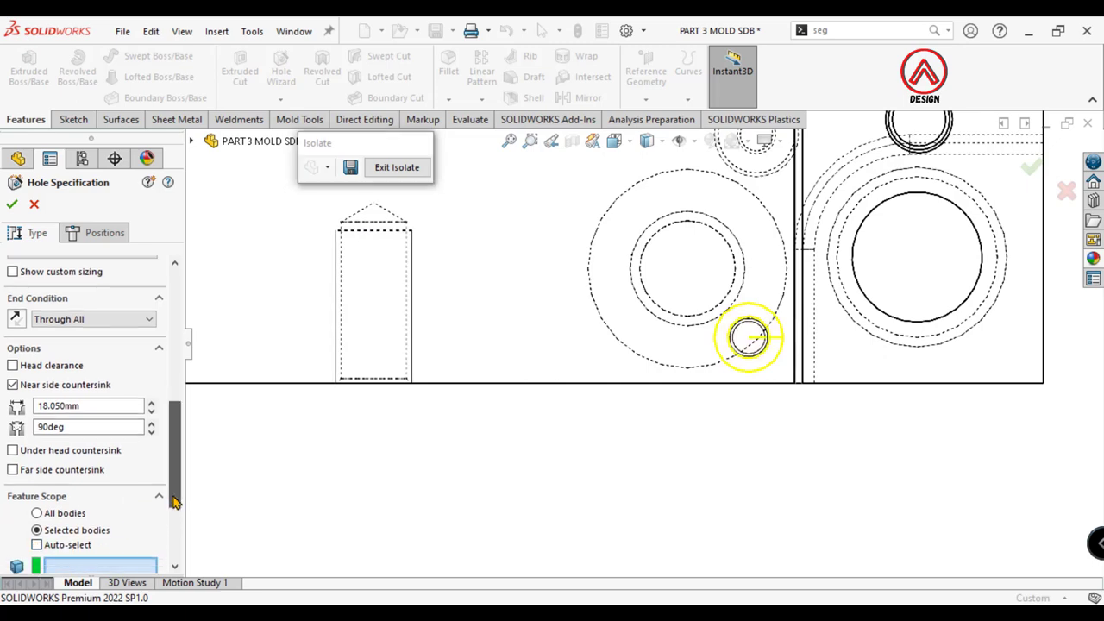
click(466, 363)
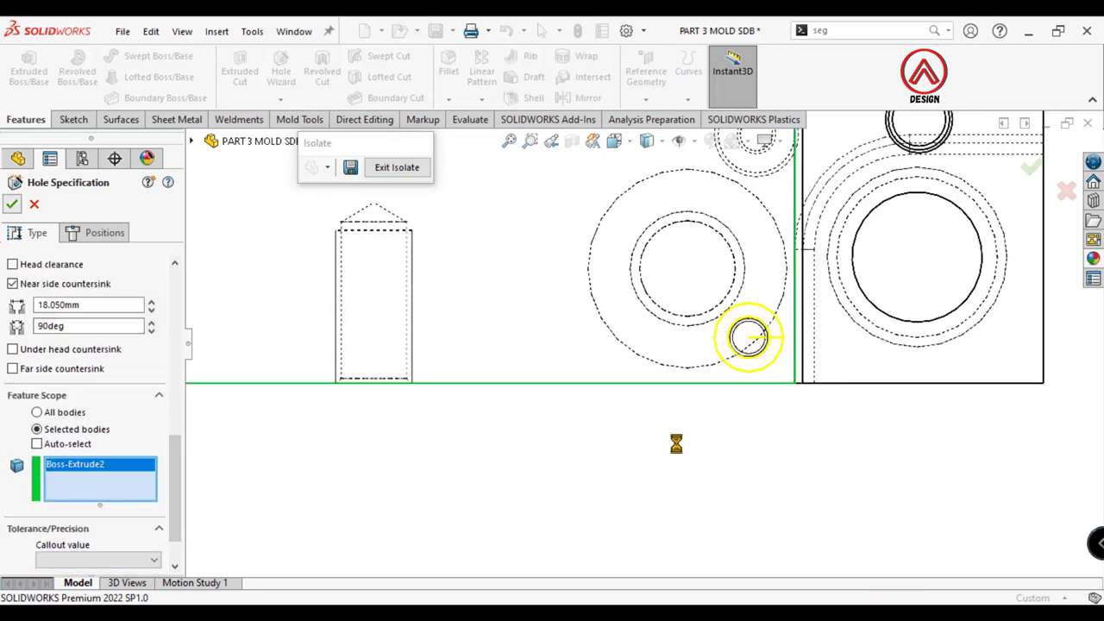
scroll(658, 463, up, 3)
scroll(661, 380, up, 3)
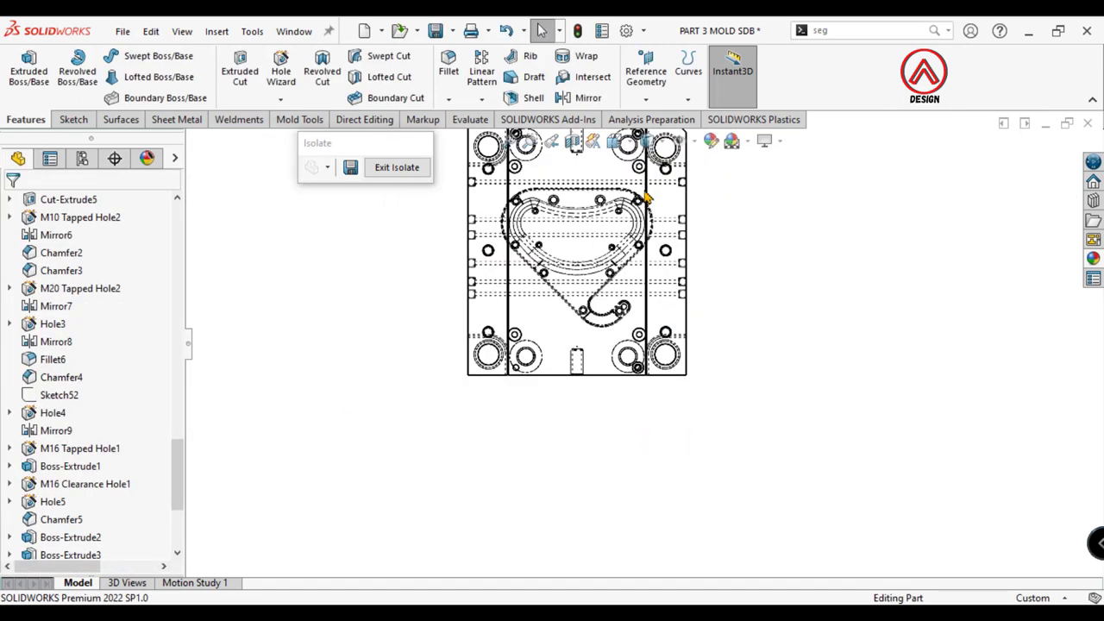
click(638, 140)
click(649, 160)
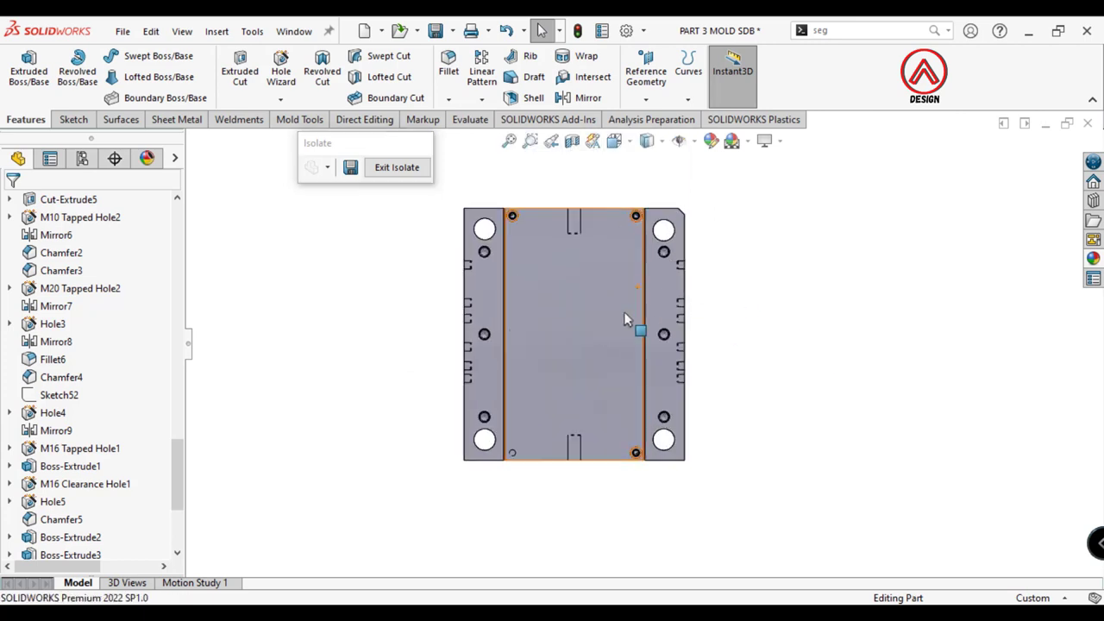
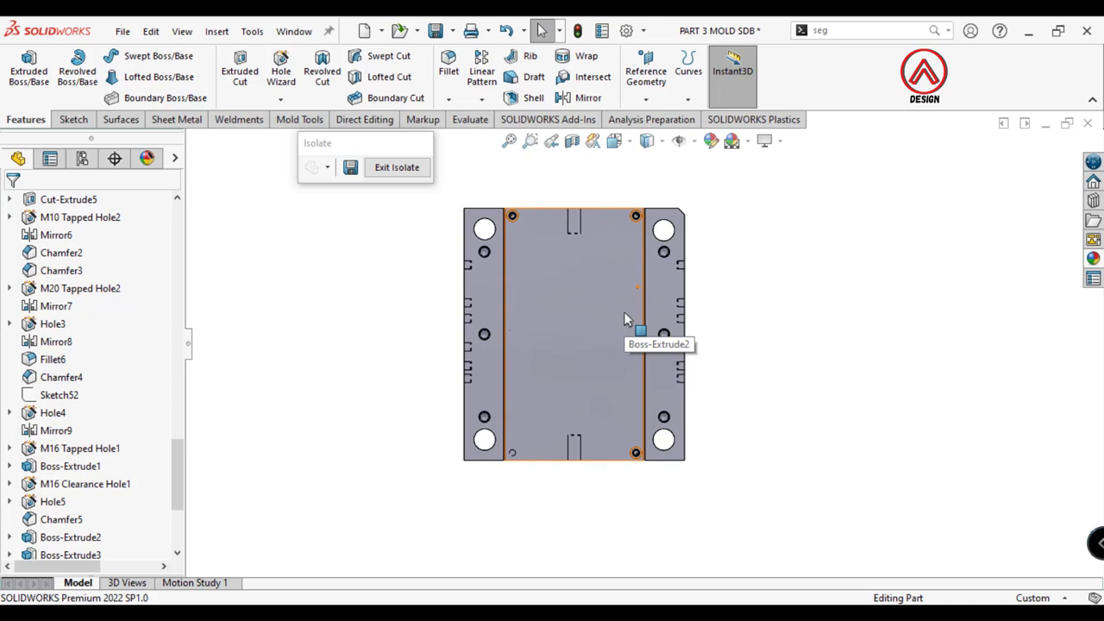
Step: Start a sketch on the plate's top face with horizontal and vertical centerlines from the origin
click(576, 307)
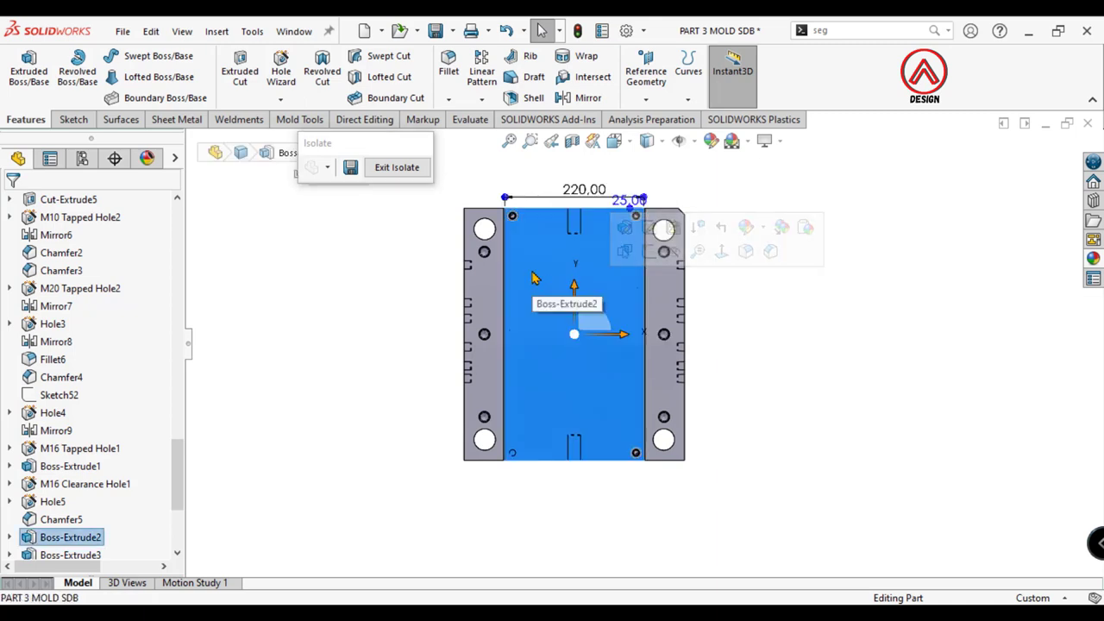
click(57, 118)
click(22, 65)
click(121, 55)
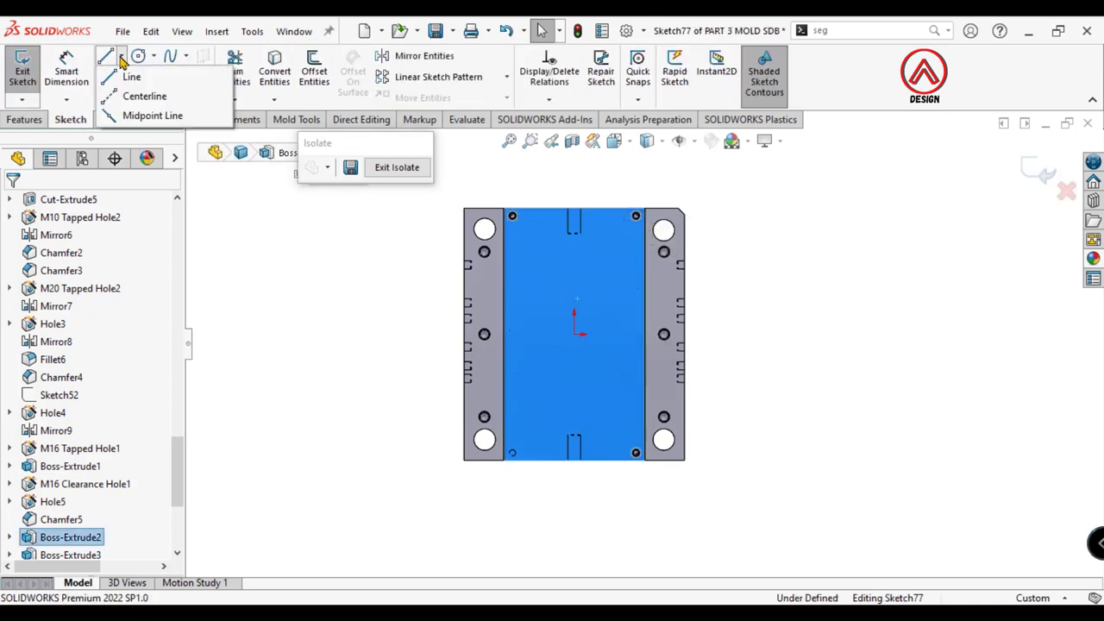
click(138, 93)
click(574, 334)
click(734, 334)
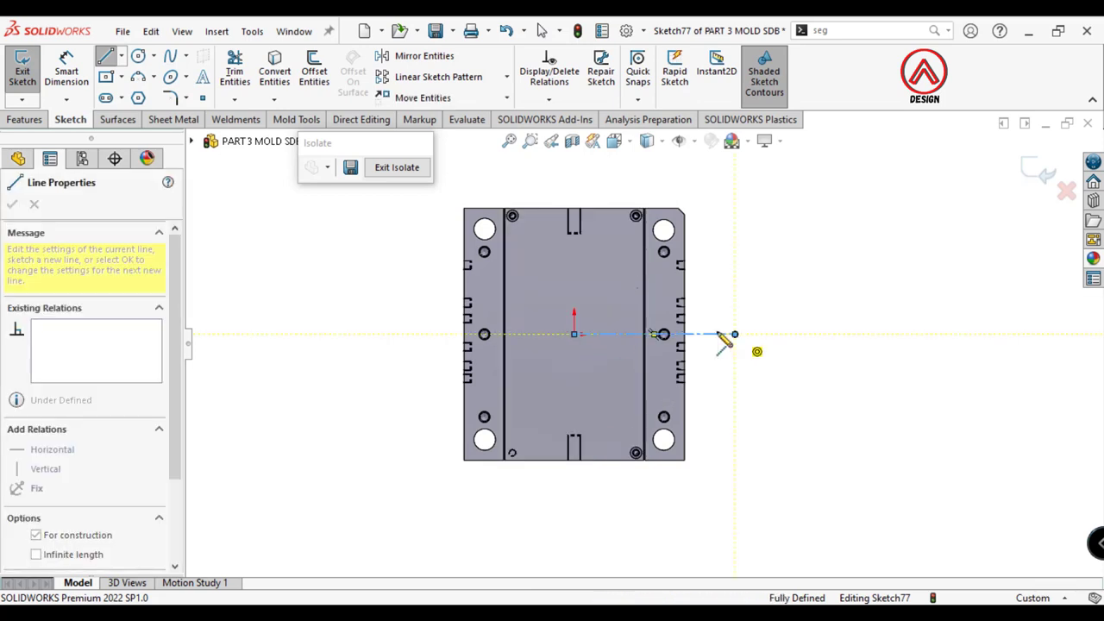
key(Escape)
click(121, 55)
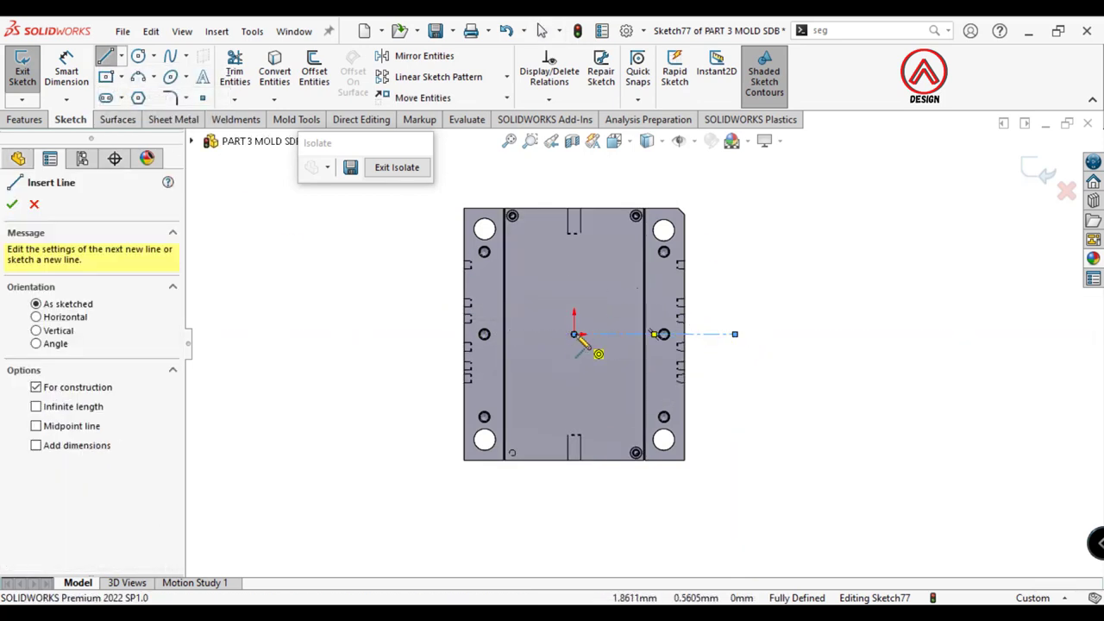
click(574, 334)
click(575, 487)
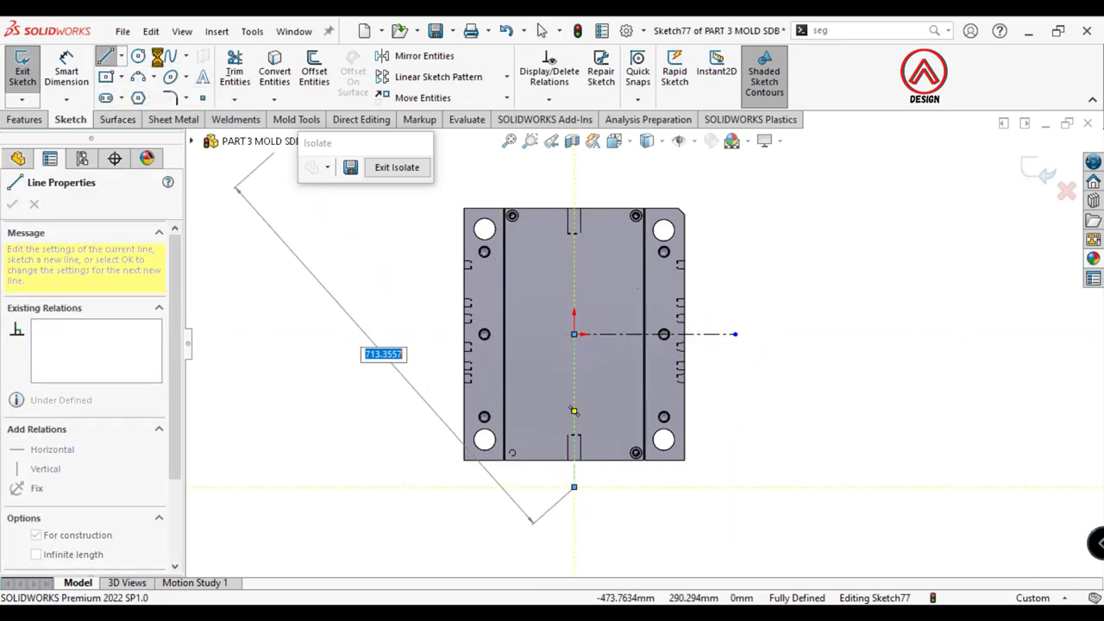
key(Escape)
Step: Draw a circle on the vertical centerline and a second circle lower right
key(c)
scroll(604, 456, down, 3)
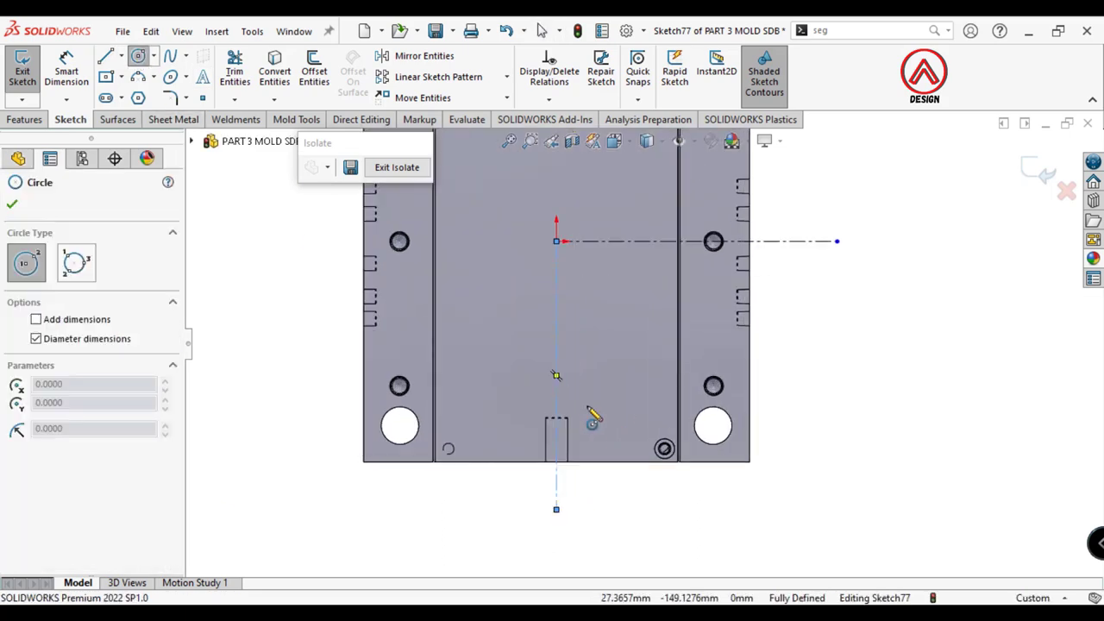
scroll(573, 383, down, 1)
click(553, 275)
click(571, 294)
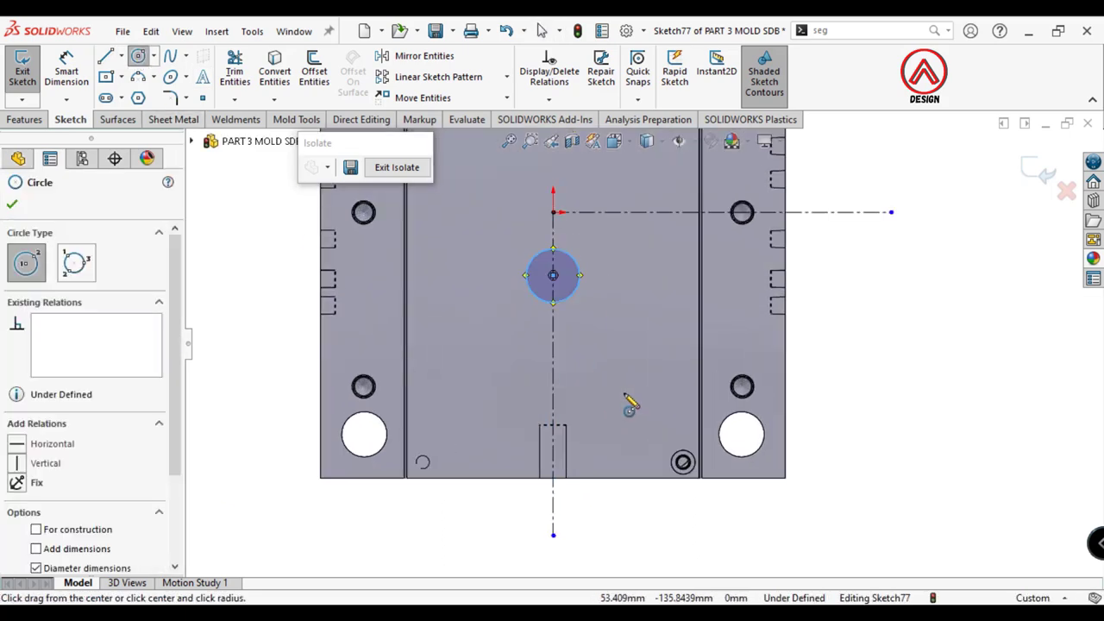
click(644, 404)
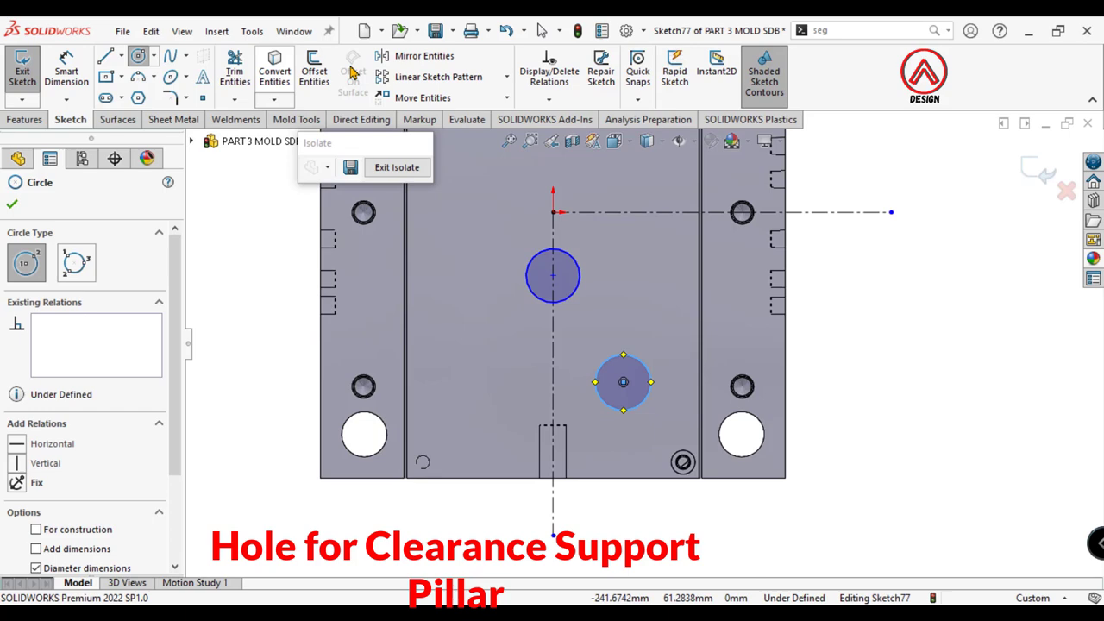
Step: Mirror the lower right circle across the vertical centerline
click(402, 61)
click(146, 408)
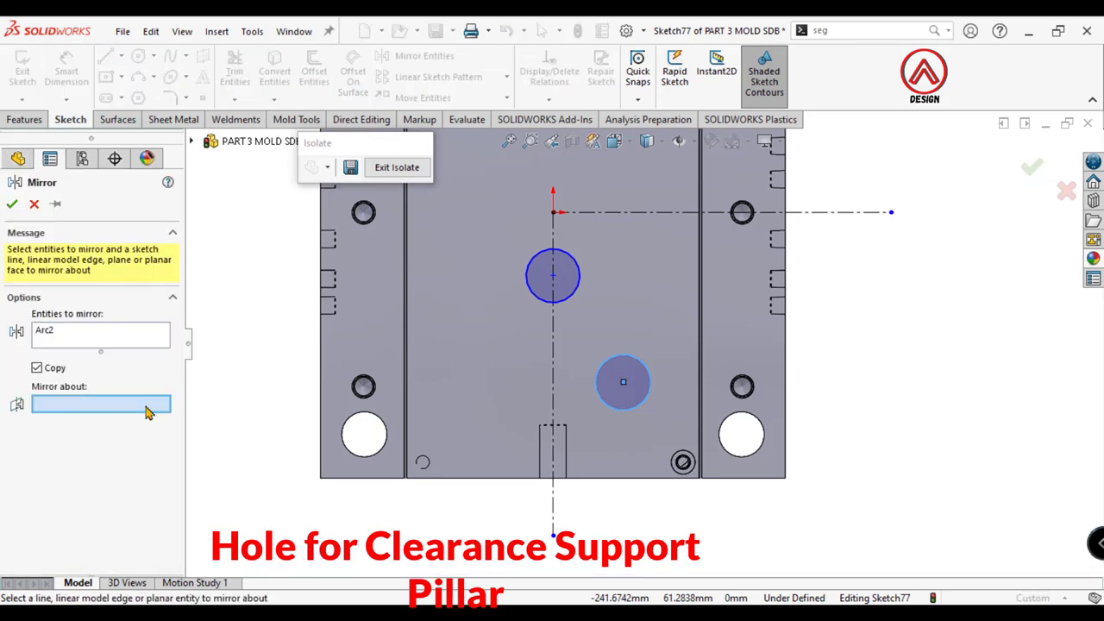
click(552, 393)
click(12, 204)
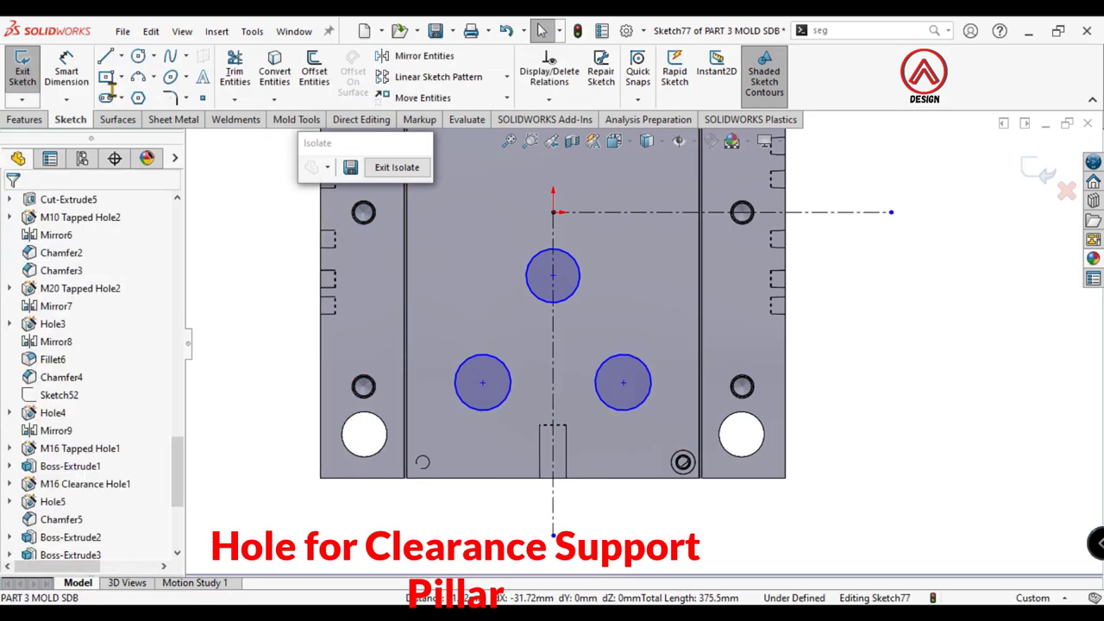
Step: Dimension the top and right circles to Ø40 mm
click(569, 272)
click(678, 327)
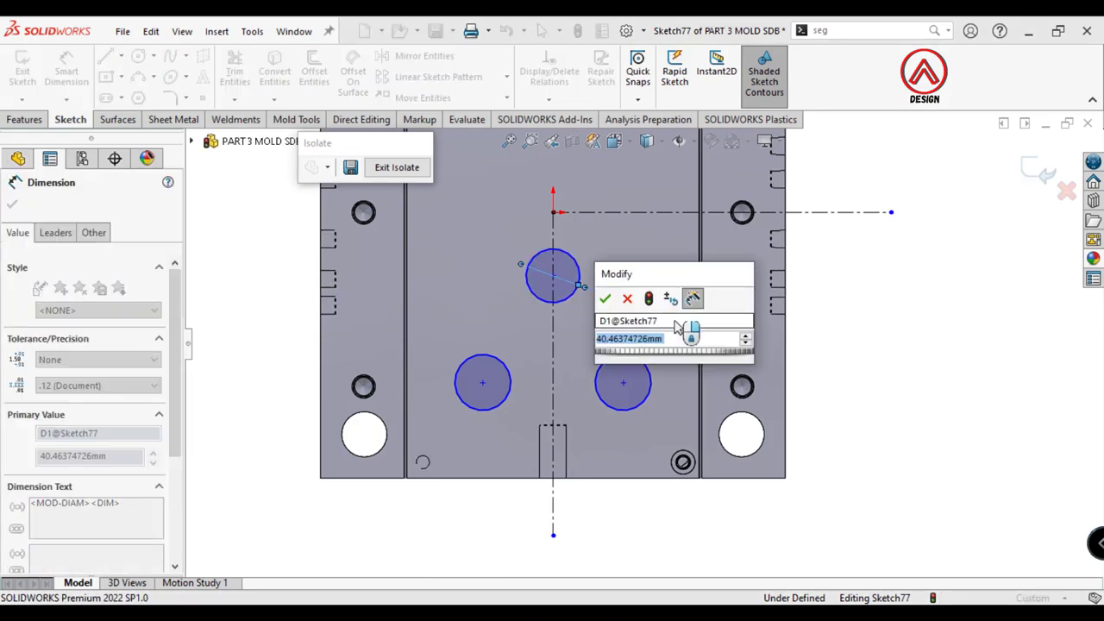
text(40)
key(Return)
click(649, 367)
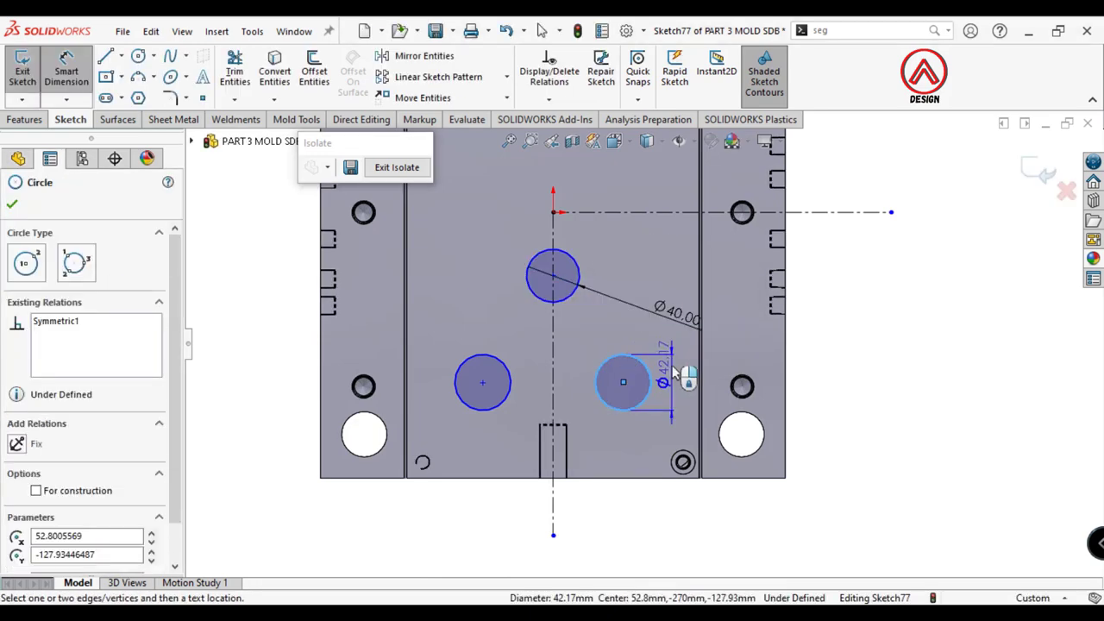
click(677, 358)
text(40)
key(Return)
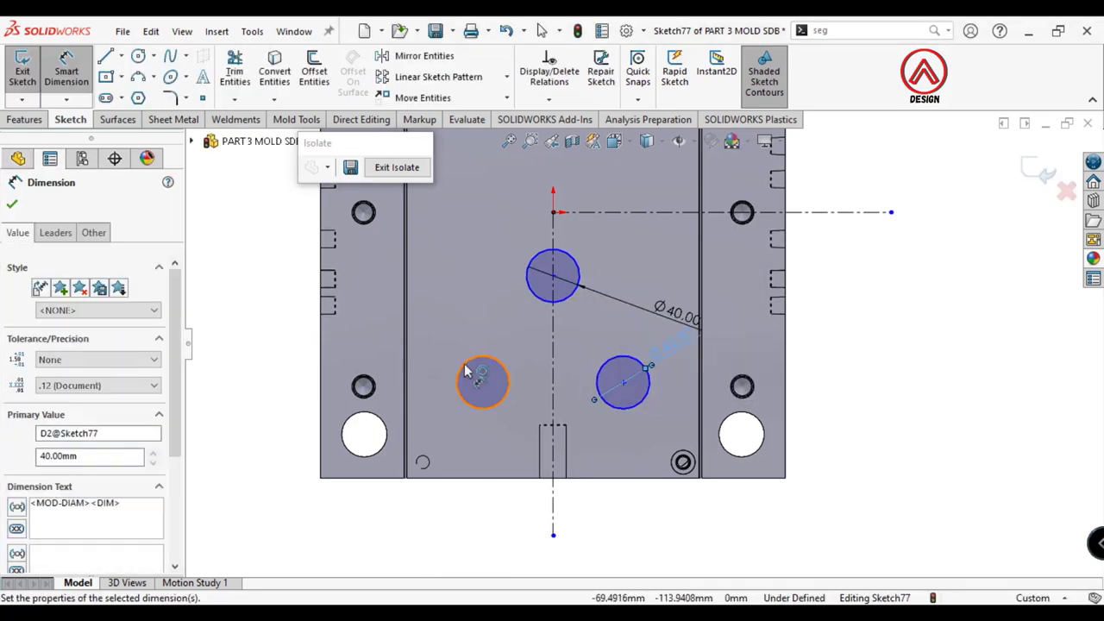
click(464, 364)
key(Escape)
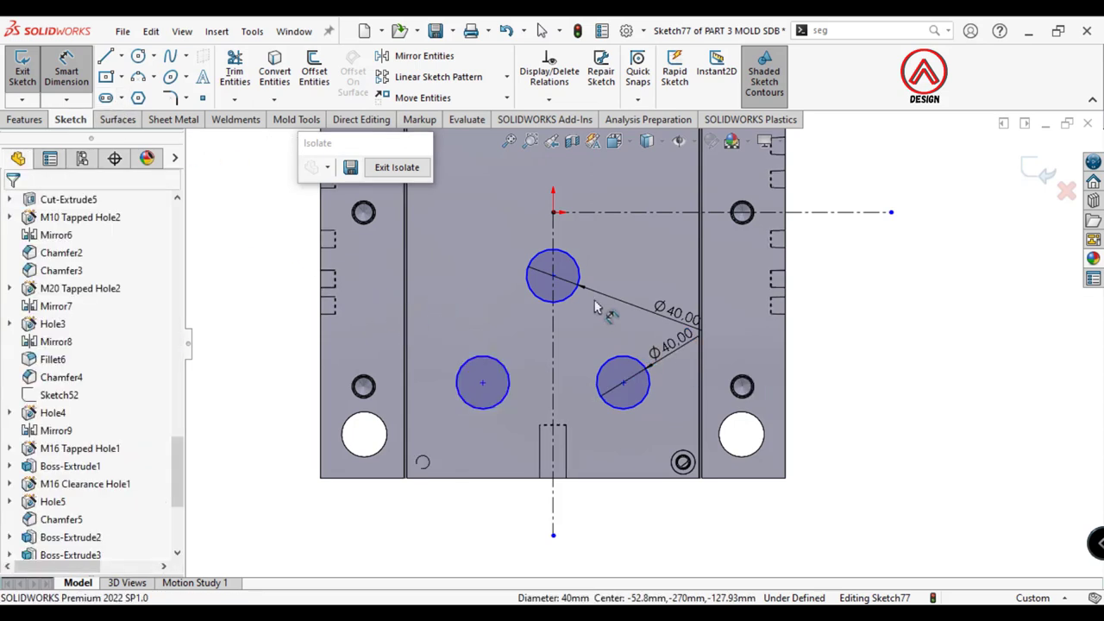
Step: Place the top circle's centre 50 mm from the horizontal centerline
click(552, 276)
click(562, 213)
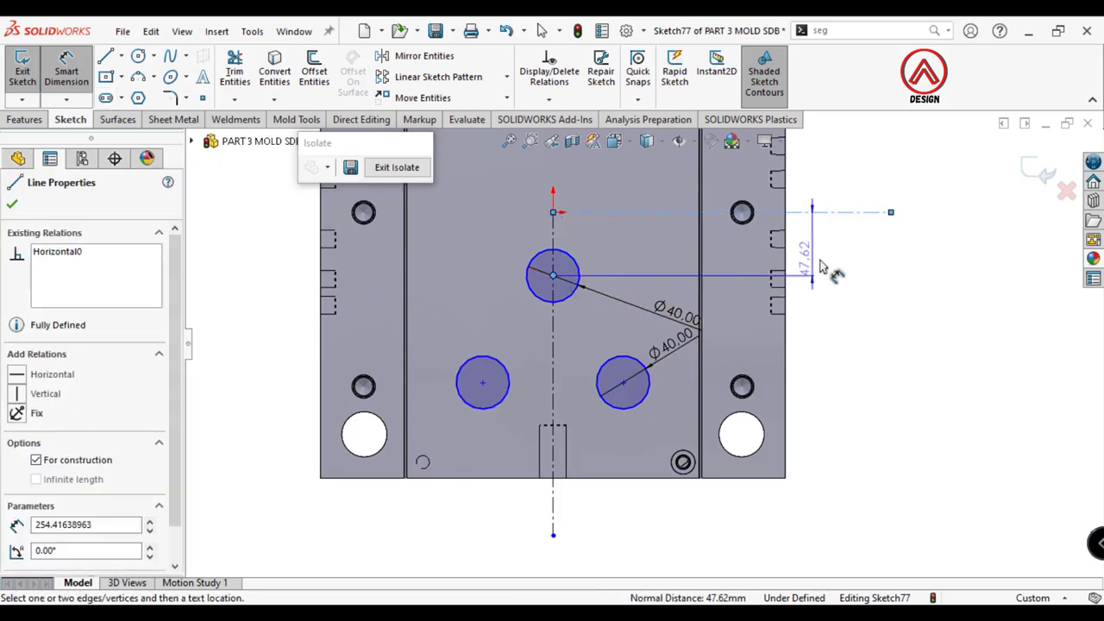
click(831, 260)
text(50)
key(Return)
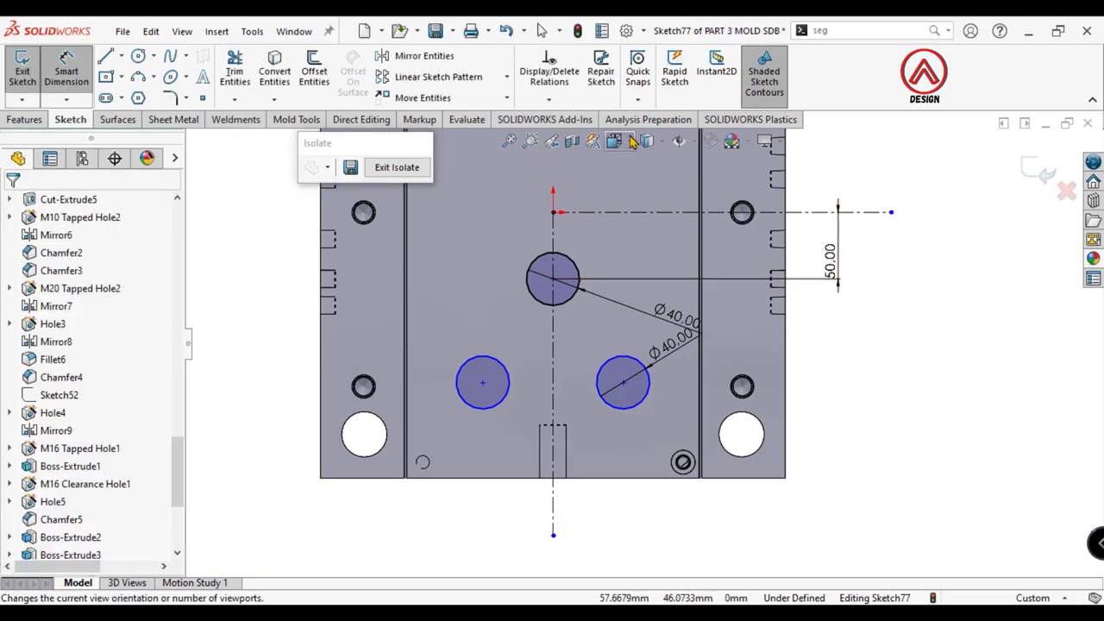
Step: With hidden edges shown, set 70 mm vertical spacing between the lower right and top circles
click(647, 143)
click(653, 232)
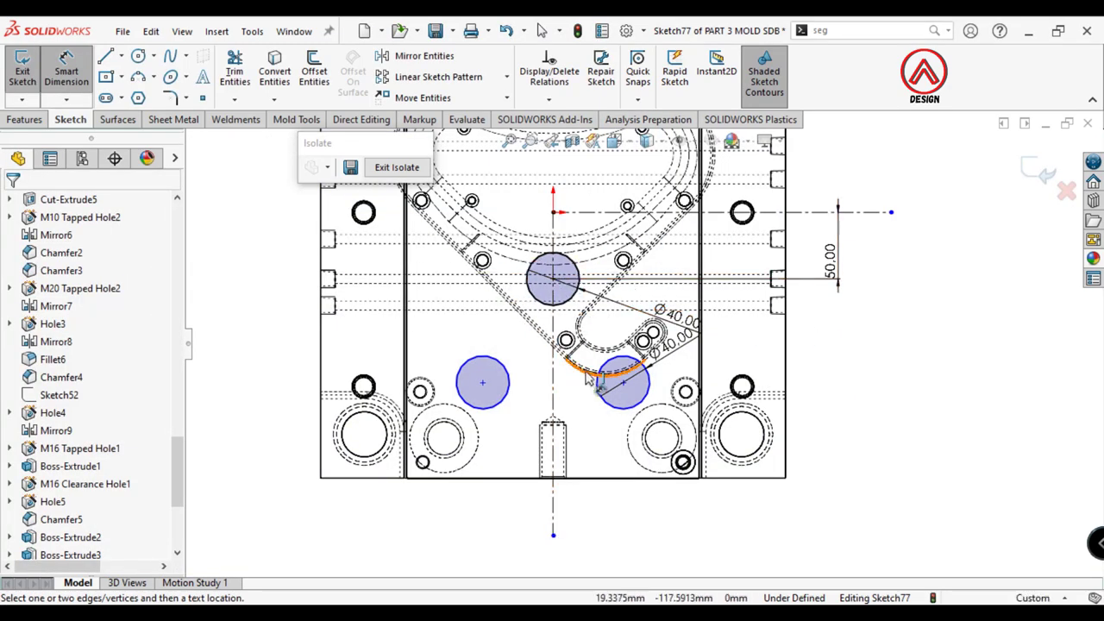
click(623, 383)
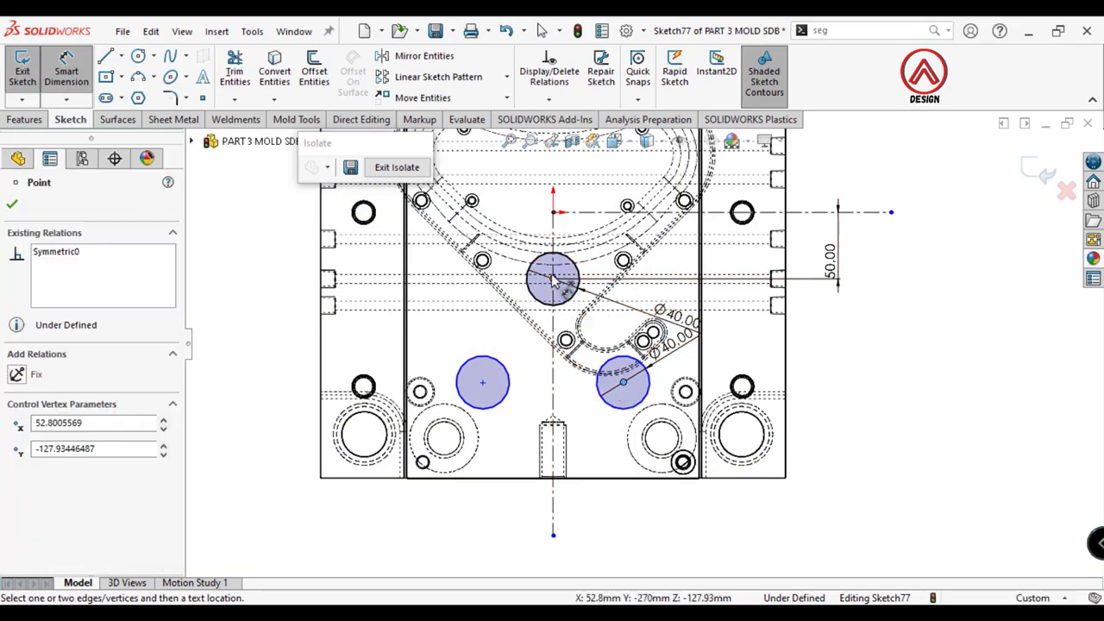
click(553, 279)
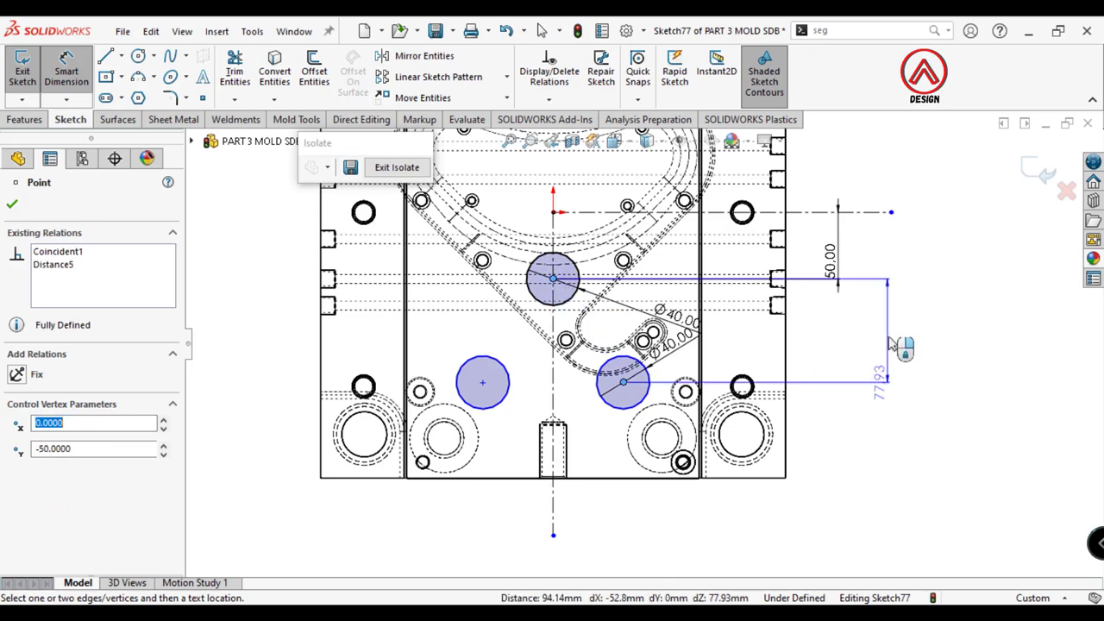
click(874, 323)
text(70)
key(Return)
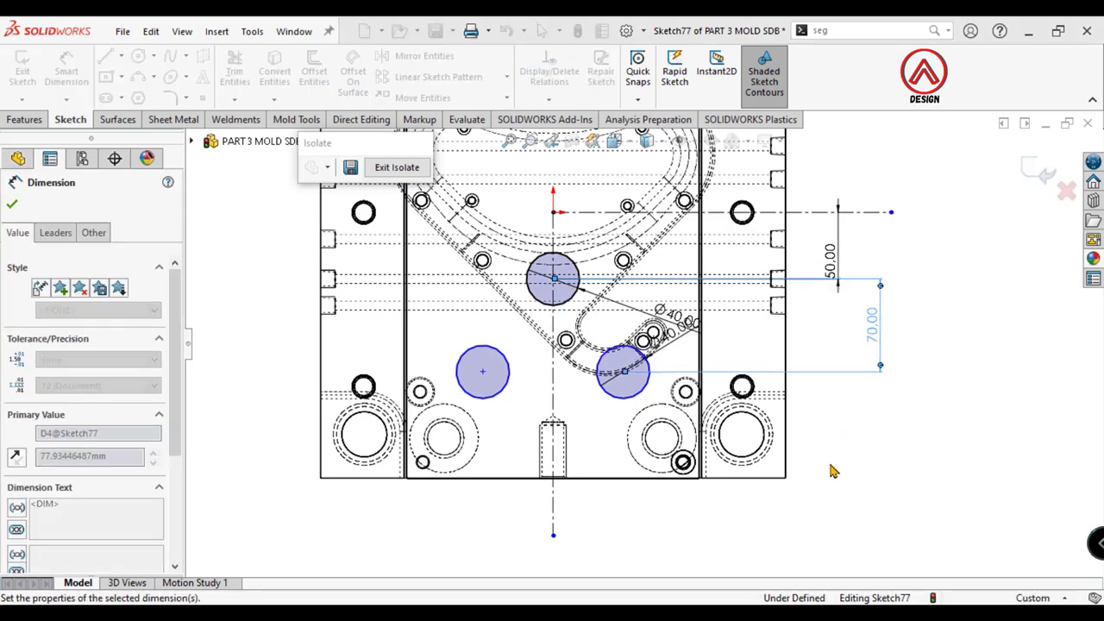
Step: Offset the lower right circle 50 mm from the vertical centerline, then return to shaded display
click(623, 373)
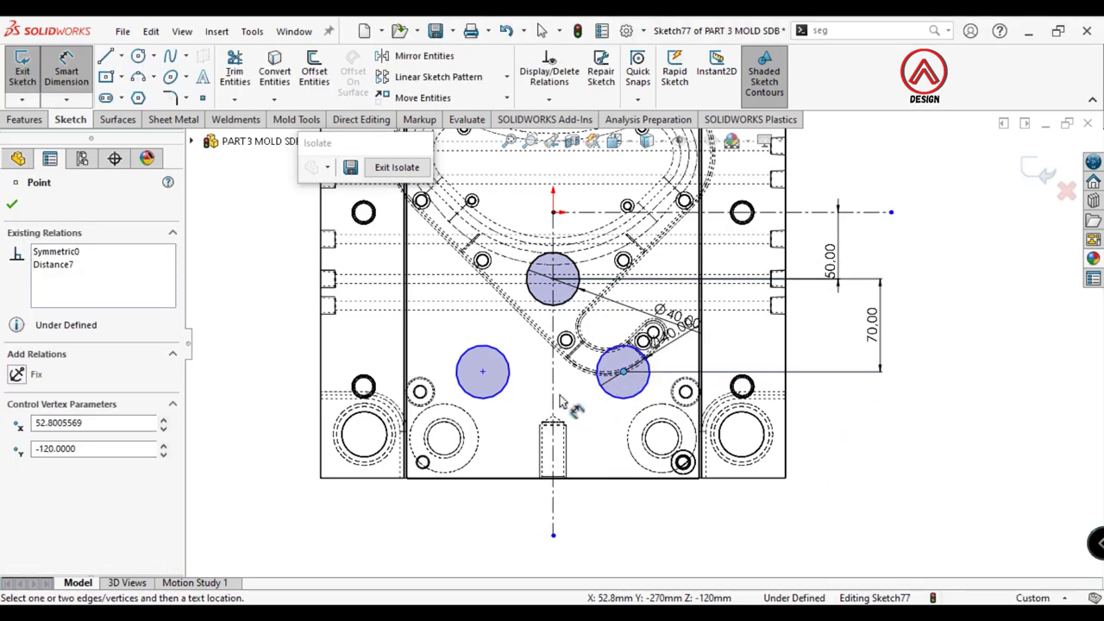
click(552, 406)
click(607, 526)
text(50)
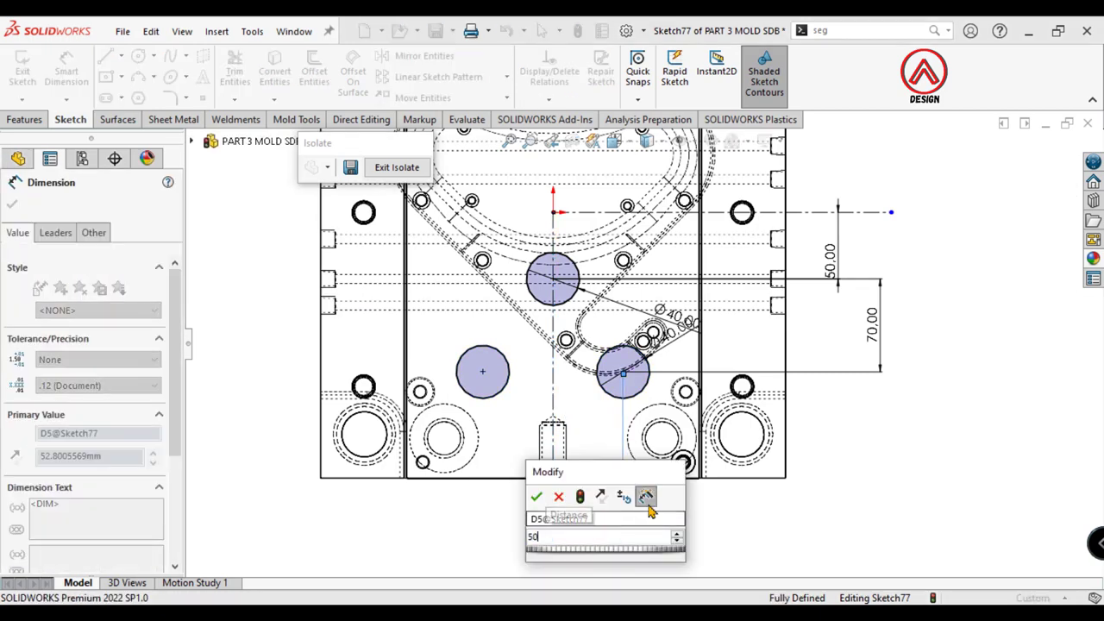
key(Return)
click(649, 143)
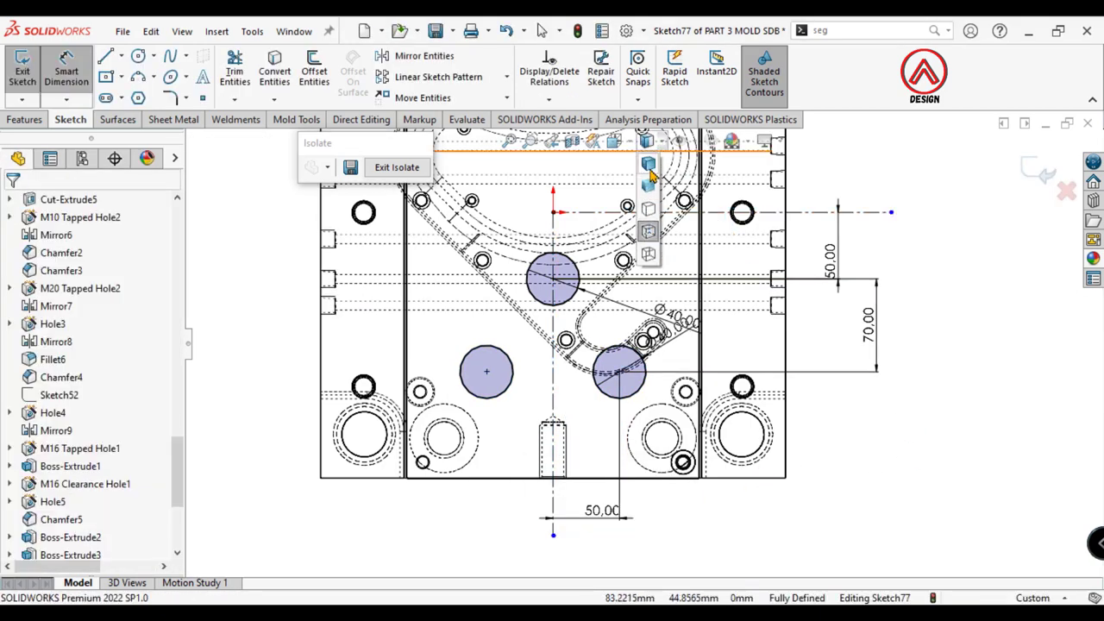
click(649, 175)
Step: Mirror the three circles about the horizontal centerline into six circles and begin an Extruded Cut
click(423, 55)
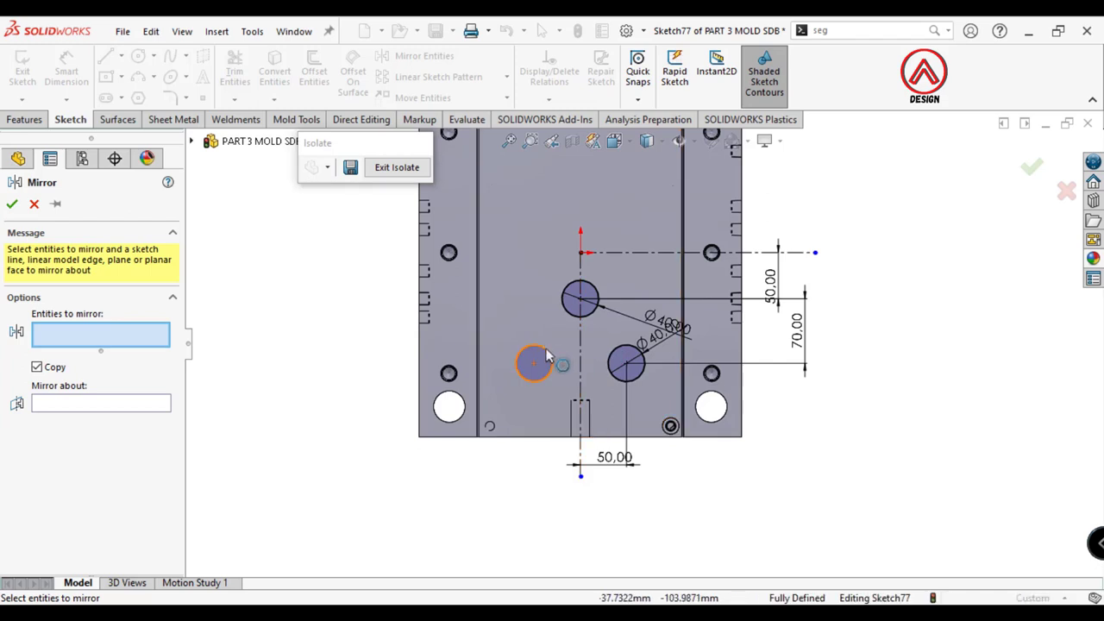
click(536, 360)
click(580, 298)
click(627, 362)
click(88, 432)
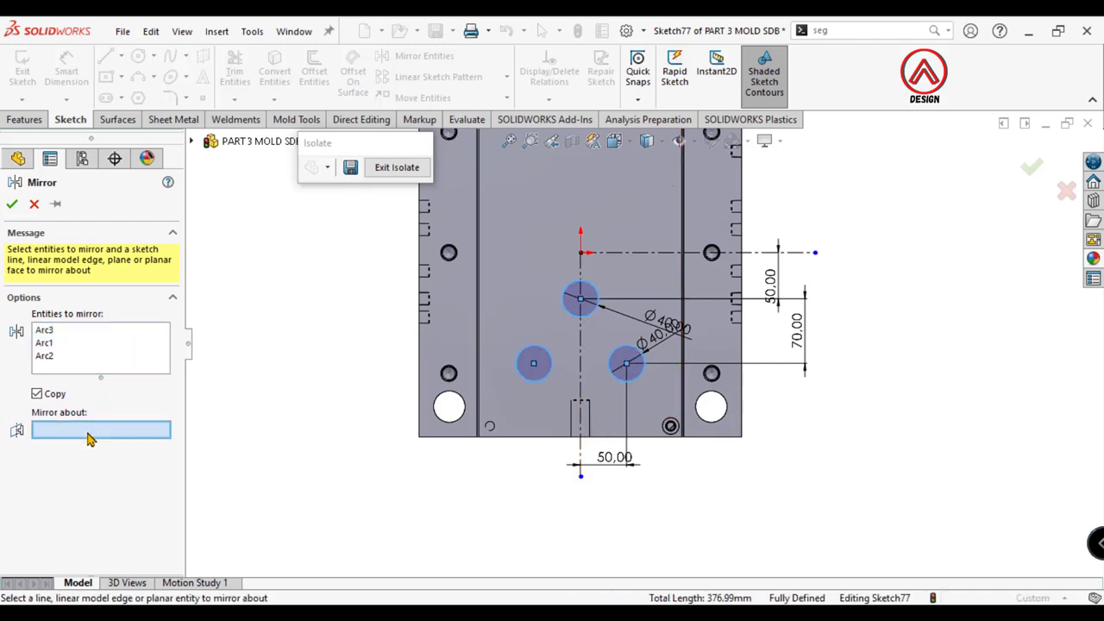
click(620, 252)
scroll(641, 341, up, 2)
click(12, 203)
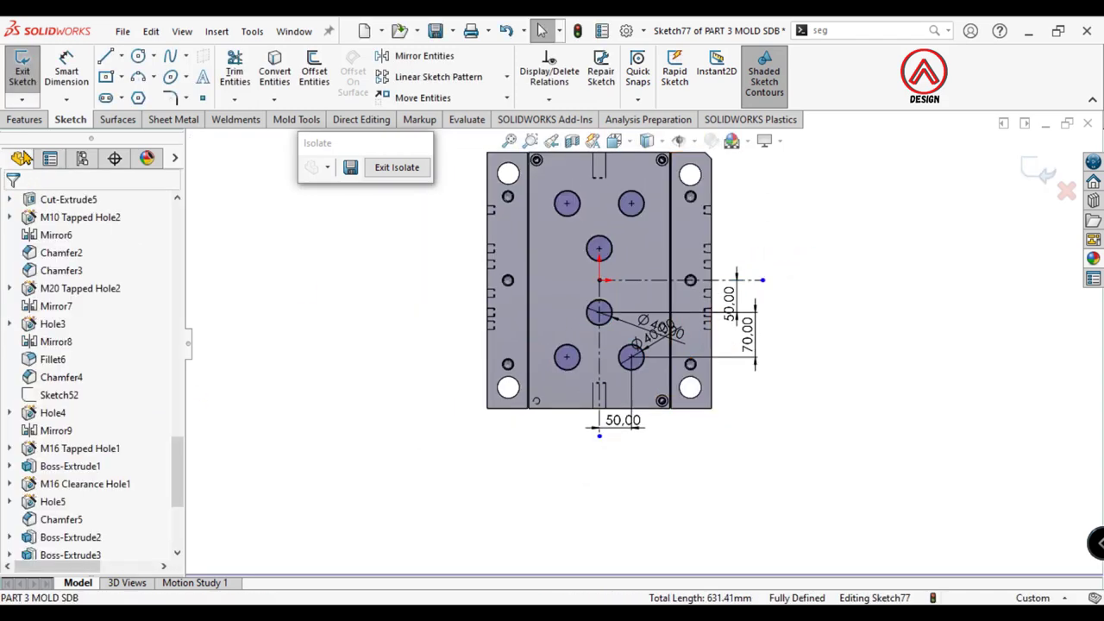
click(242, 82)
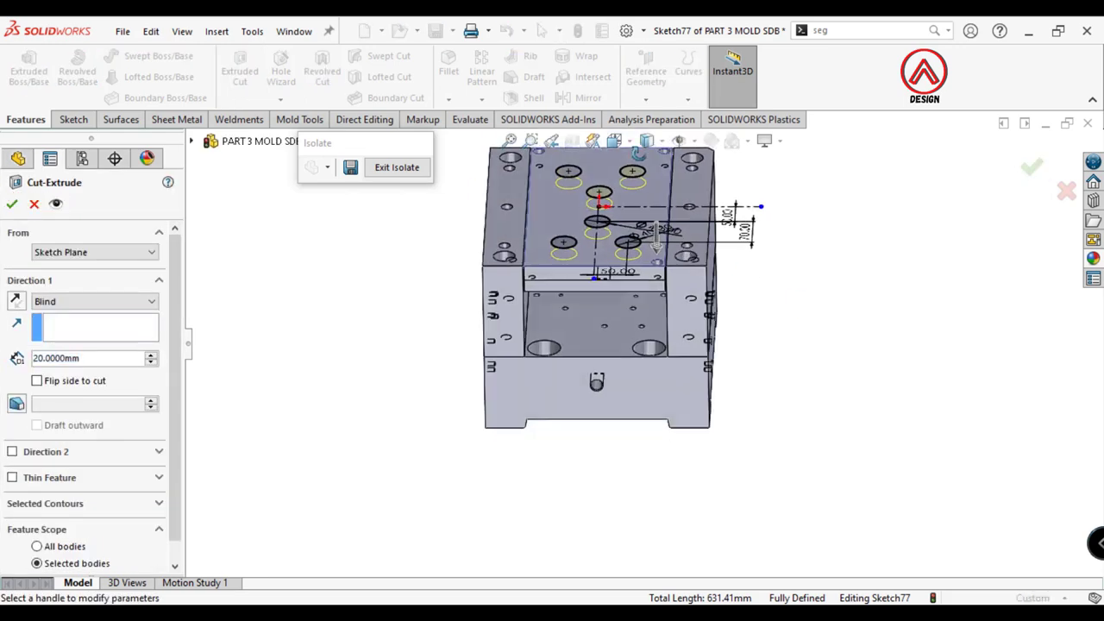
Step: Cut the six holes Through All, limited to the top plate body
click(96, 301)
click(86, 327)
click(59, 562)
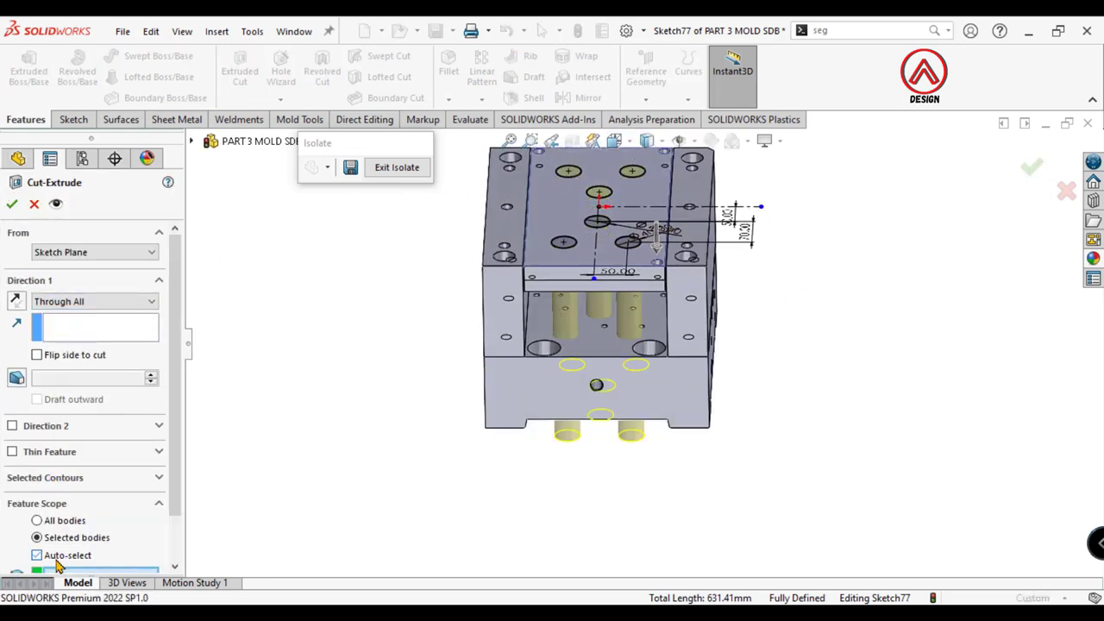
click(559, 293)
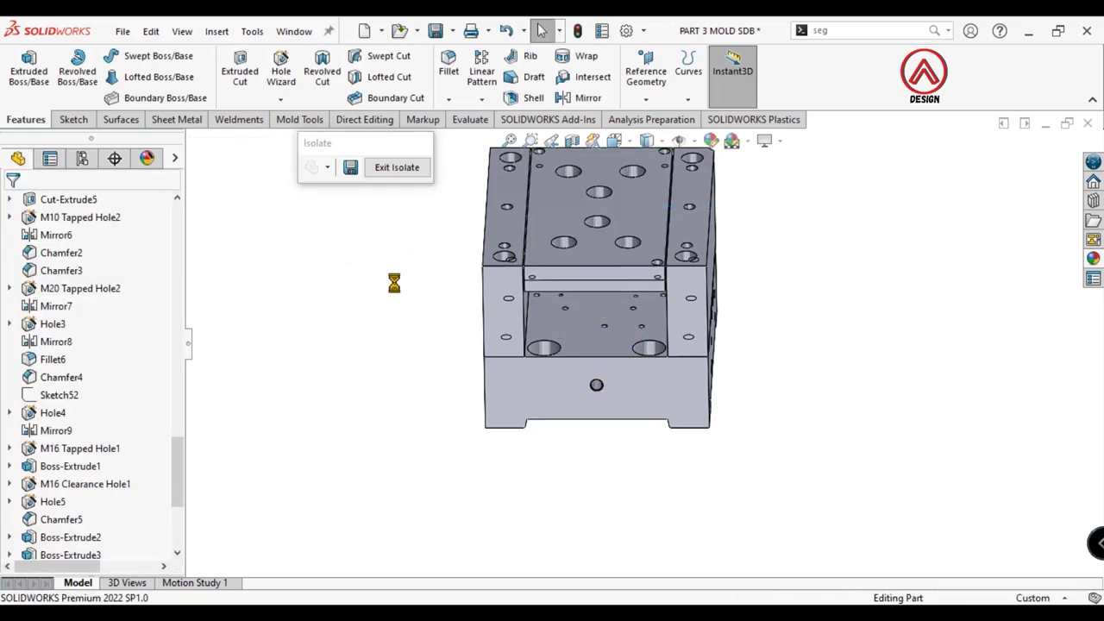
key(Up)
key(Up)
key(Up)
Step: View the bottom plate's face Normal To and zoom in on its centre
mouse_move(625, 555)
middle_down()
mouse_move(632, 439)
mouse_move(560, 481)
mouse_move(586, 325)
middle_up()
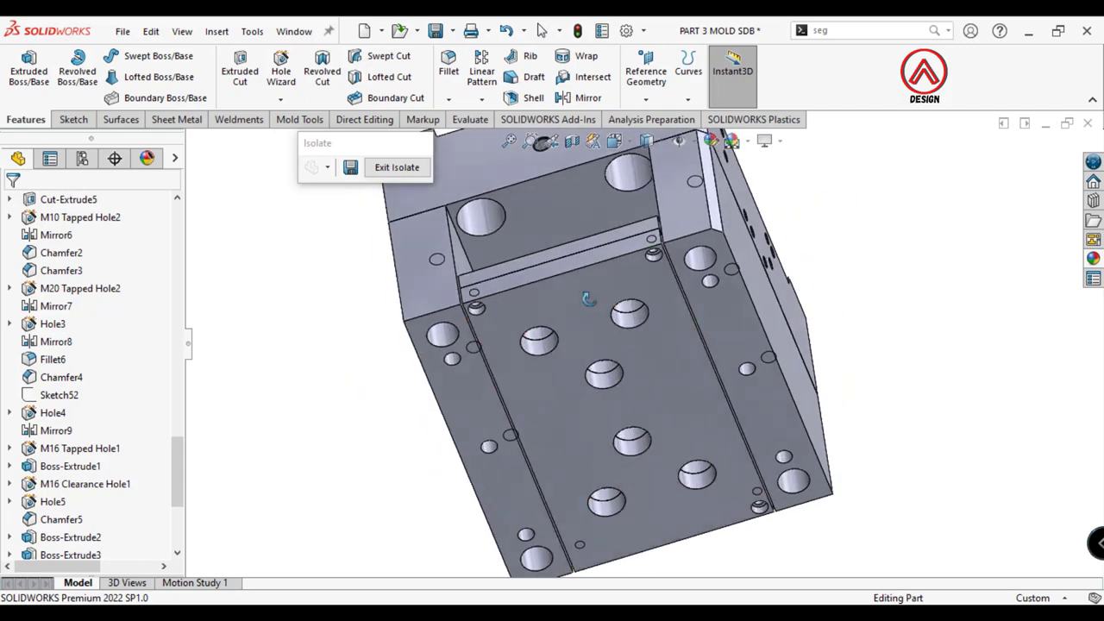
click(587, 325)
click(689, 274)
key(Escape)
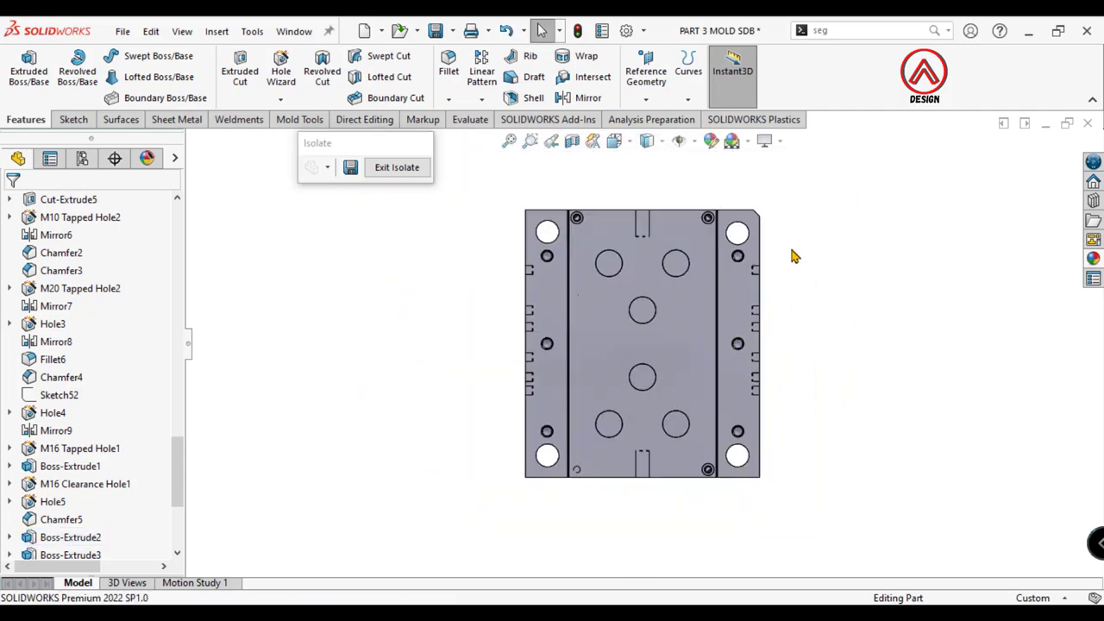
scroll(682, 307, down, 3)
click(641, 271)
scroll(641, 271, down, 2)
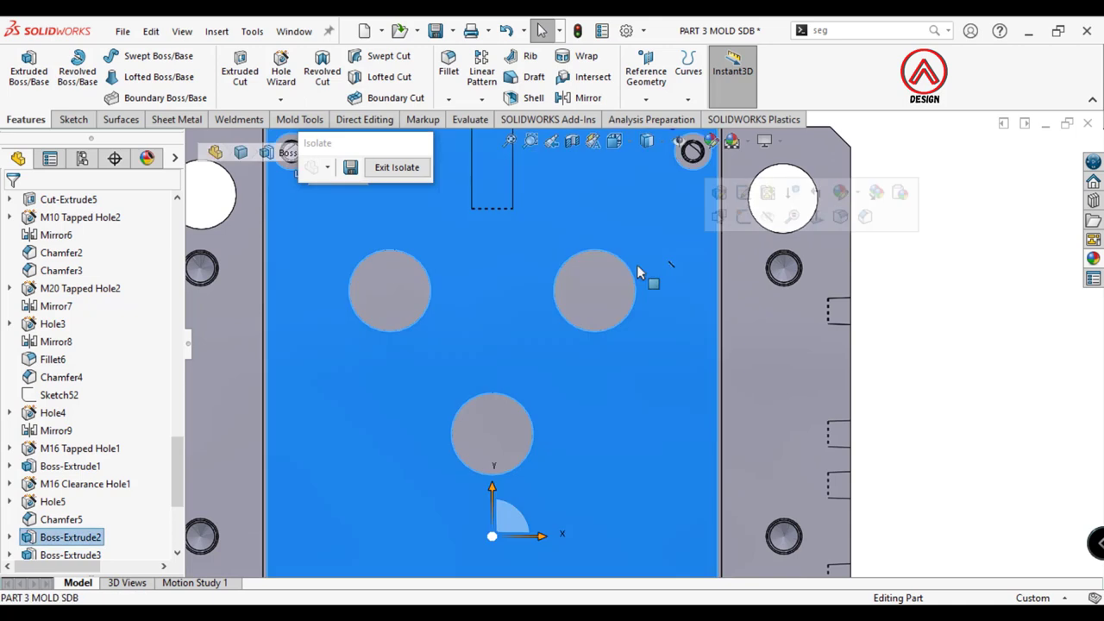
Step: Sketch a Ø36 mm circle centred on the hole in the bottom plate face
click(73, 119)
click(22, 69)
click(138, 55)
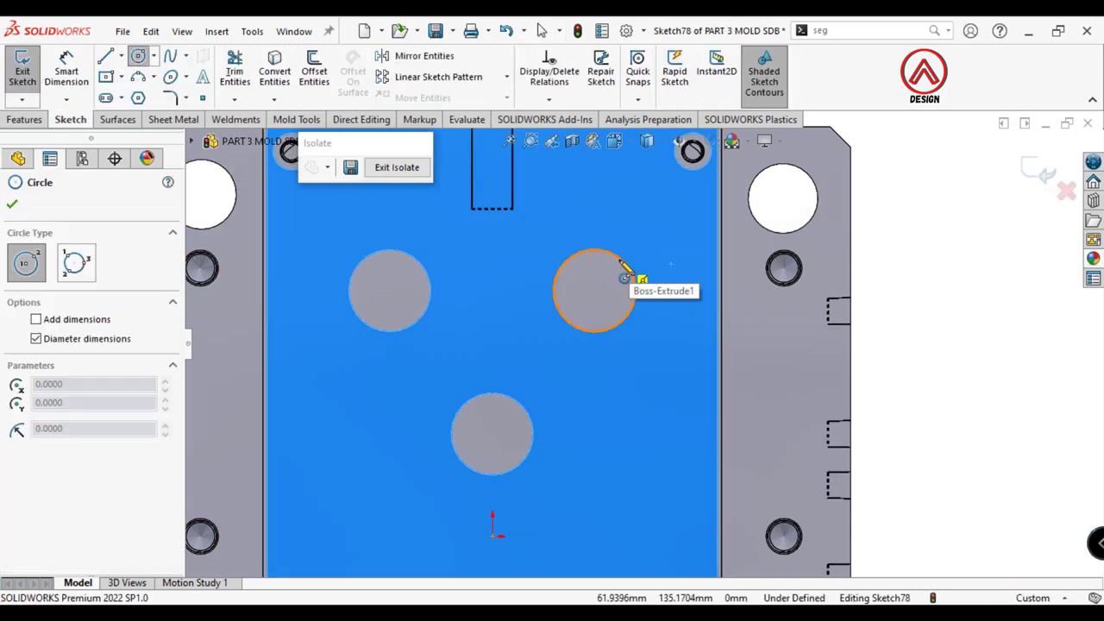
click(594, 290)
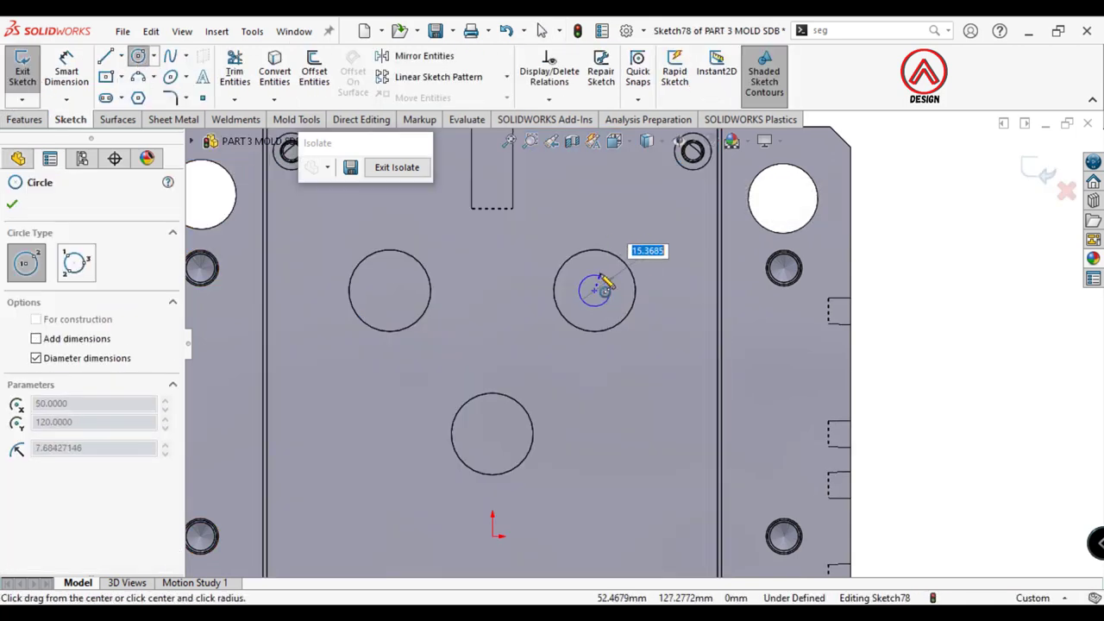
click(66, 62)
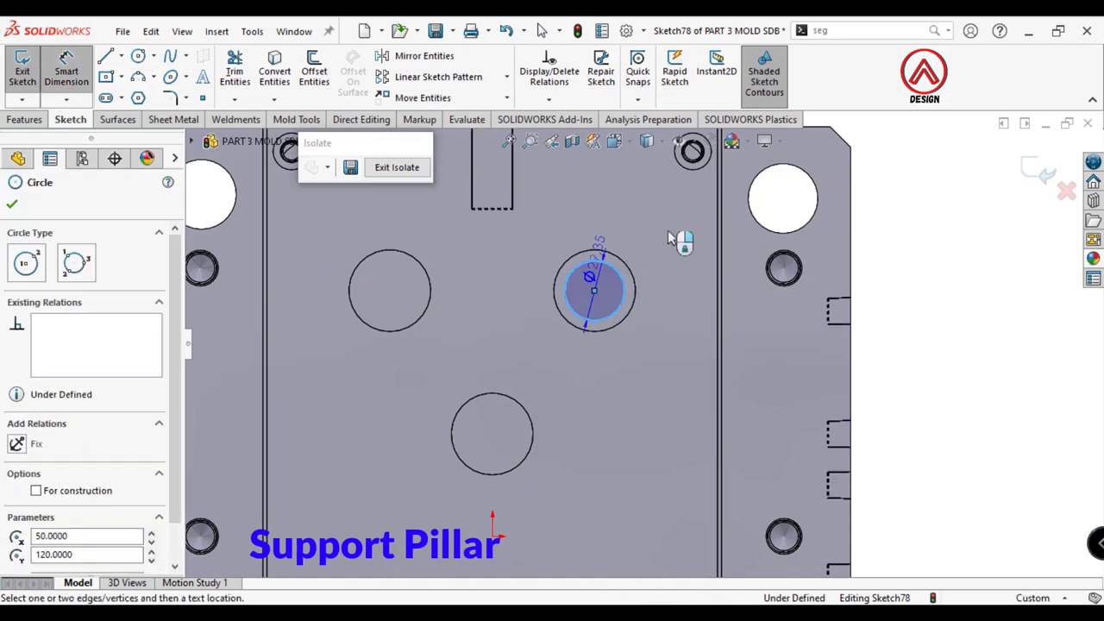
click(616, 271)
click(661, 225)
text(36)
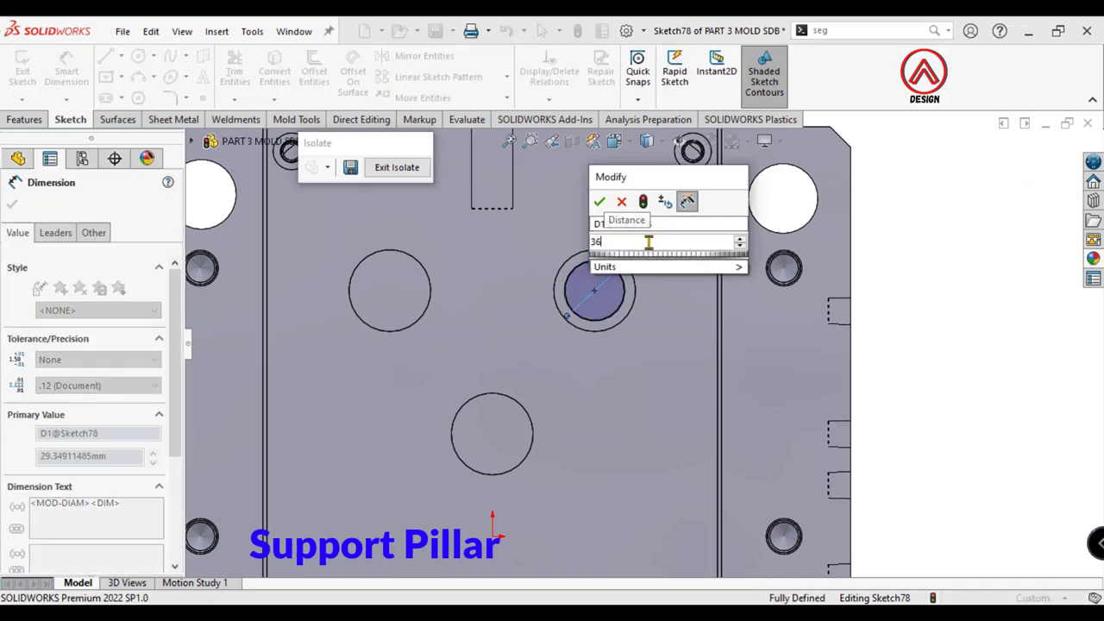
key(Return)
Step: Extrude the circle Up To Surface of the plate above as a separate, unmerged body
click(24, 119)
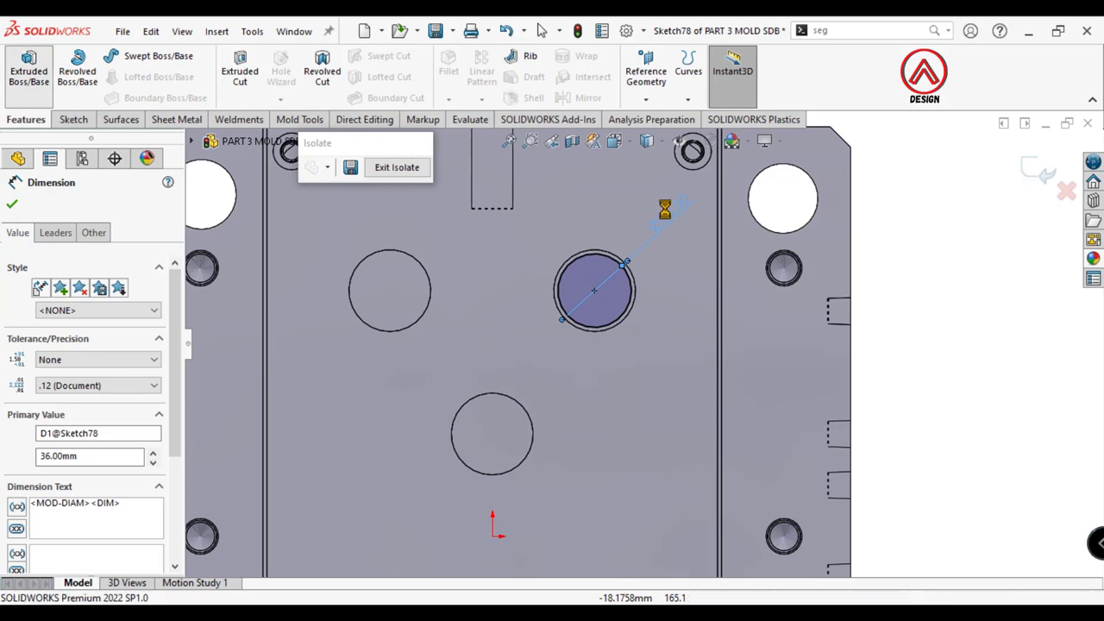
click(29, 69)
click(101, 301)
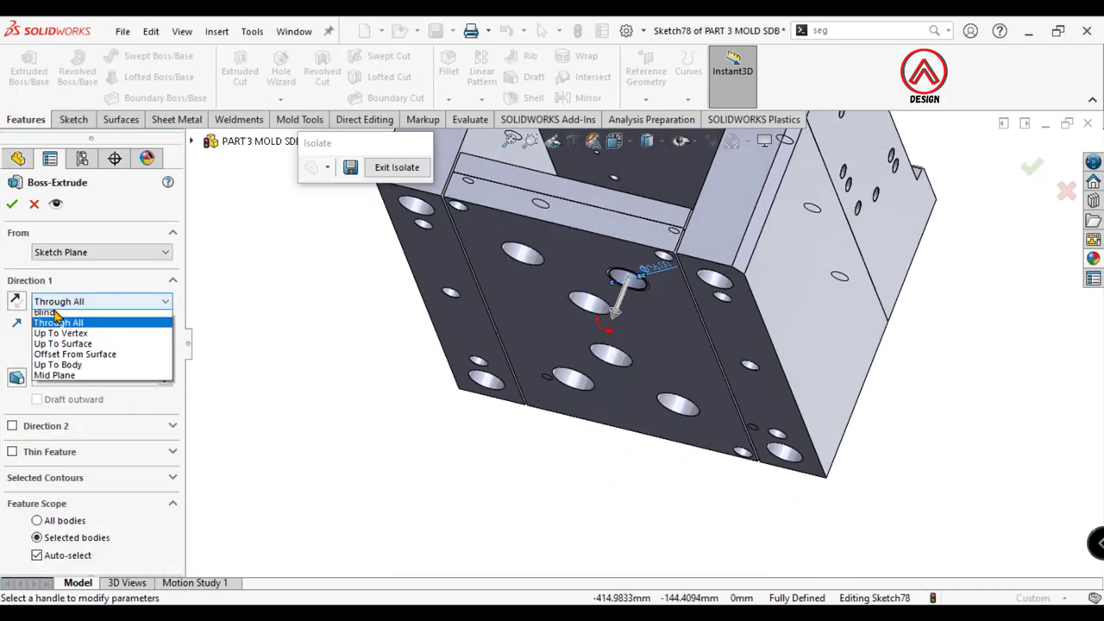
click(69, 351)
click(664, 203)
mouse_move(664, 203)
middle_down()
mouse_move(714, 249)
mouse_move(239, 302)
middle_up()
click(69, 379)
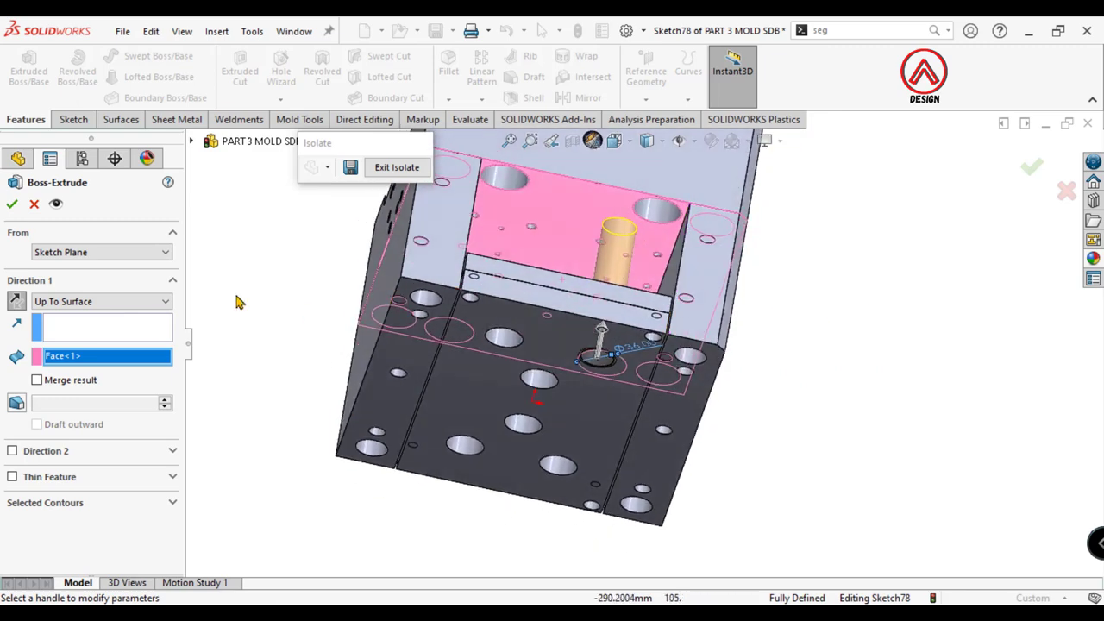
click(9, 206)
Step: Chamfer the pillar's edges, entering a chamfer distance of 1
click(448, 101)
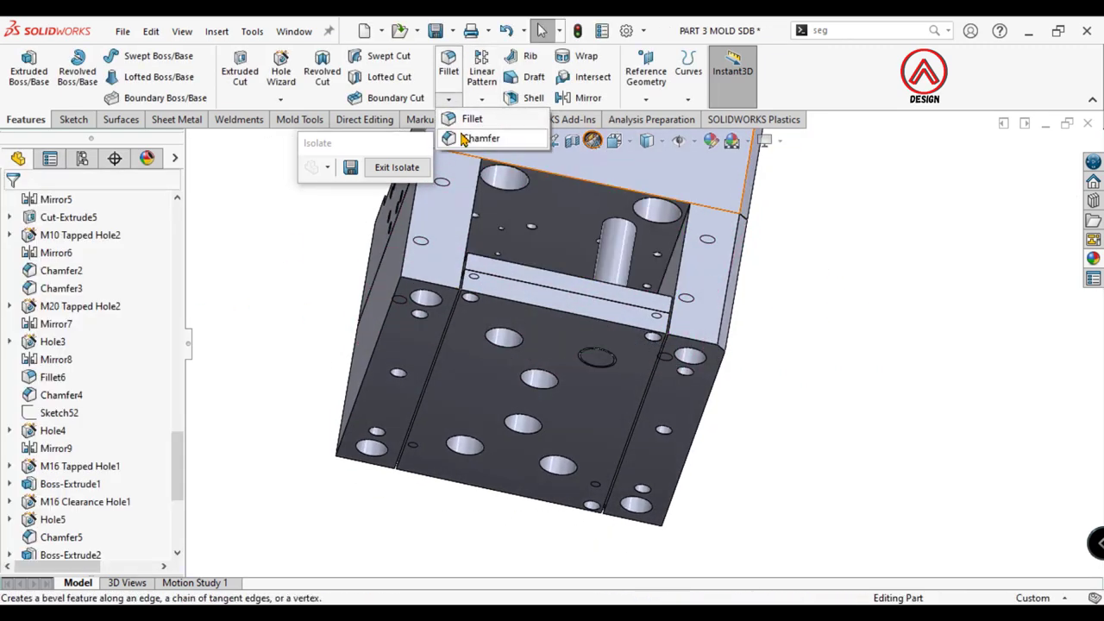
click(460, 138)
click(624, 255)
key(Return)
click(449, 100)
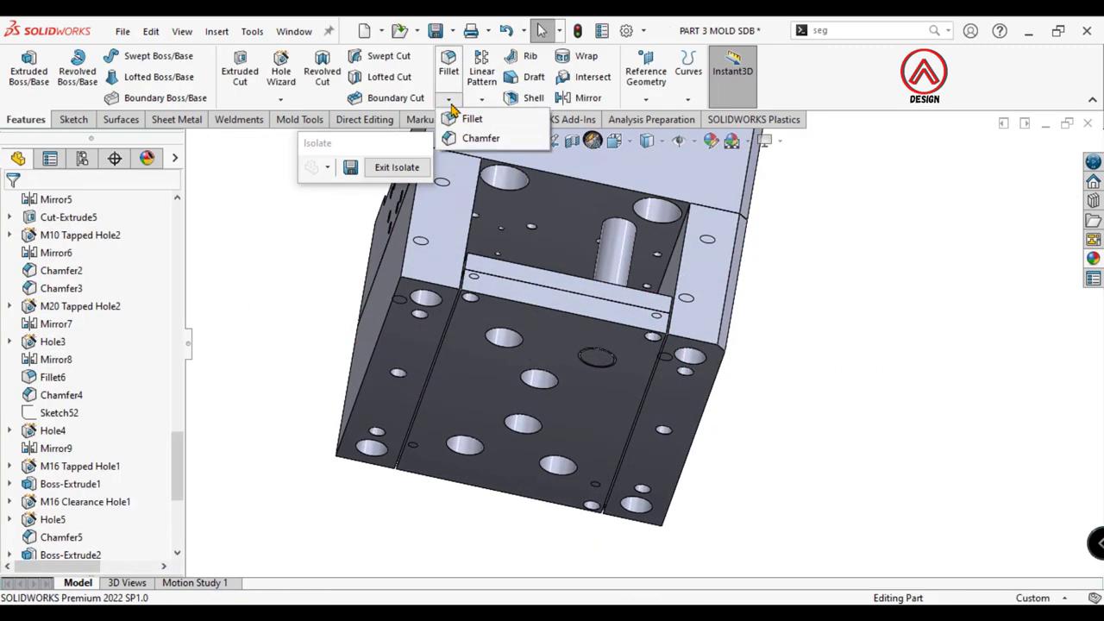
click(454, 138)
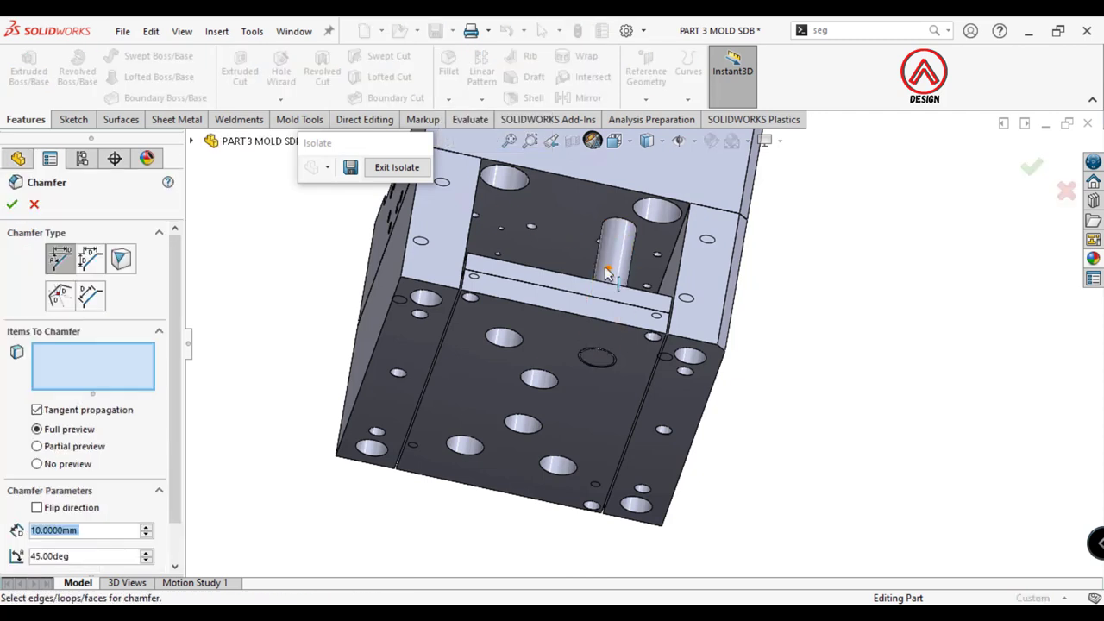
click(607, 268)
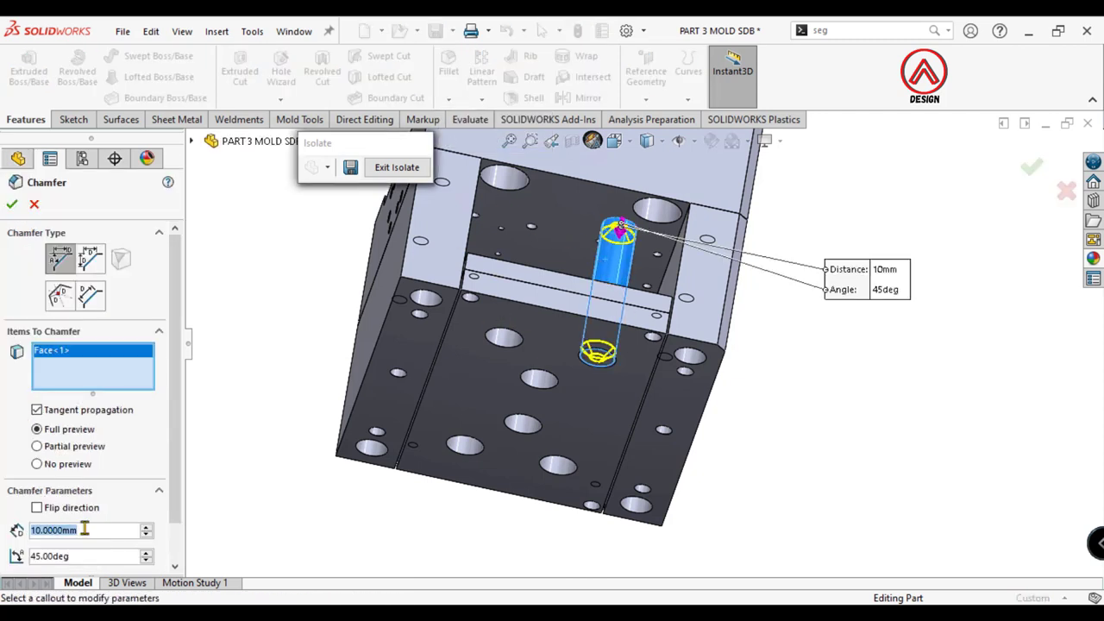
text(1)
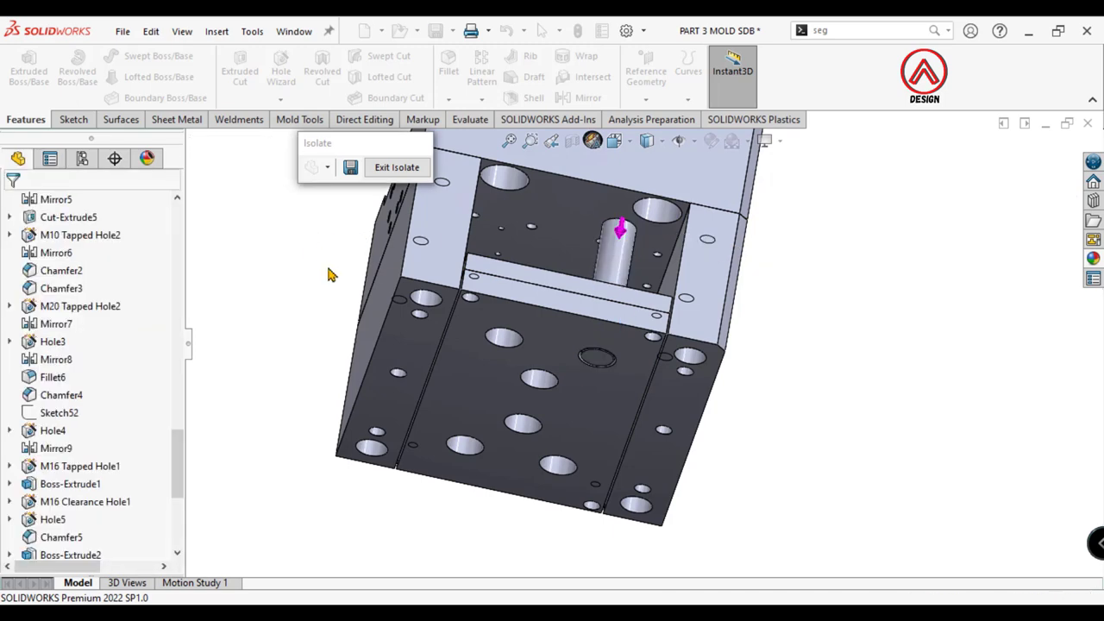
Step: Place an M8 blind bottoming tapped hole at the centre of the pillar's end face
click(597, 357)
click(740, 312)
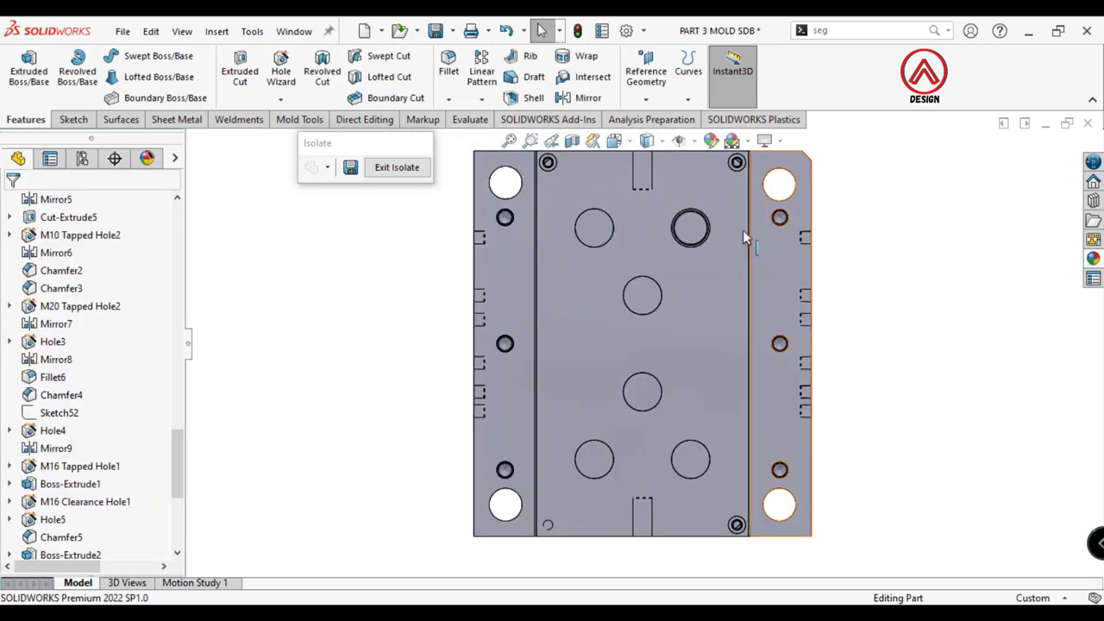
click(281, 72)
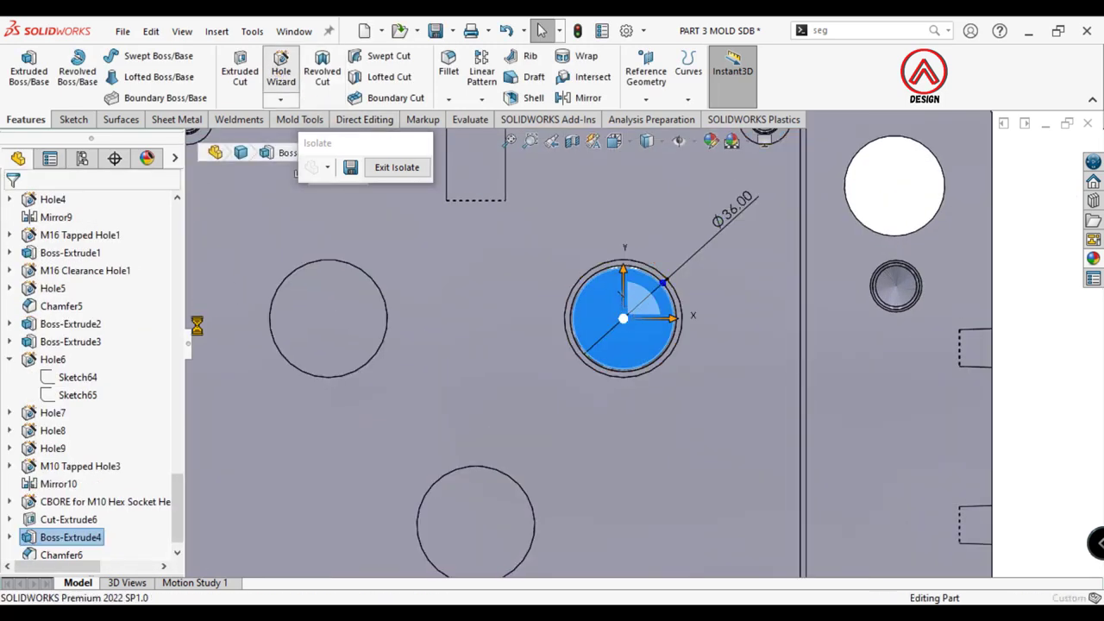
scroll(156, 405, down, 4)
scroll(125, 424, down, 1)
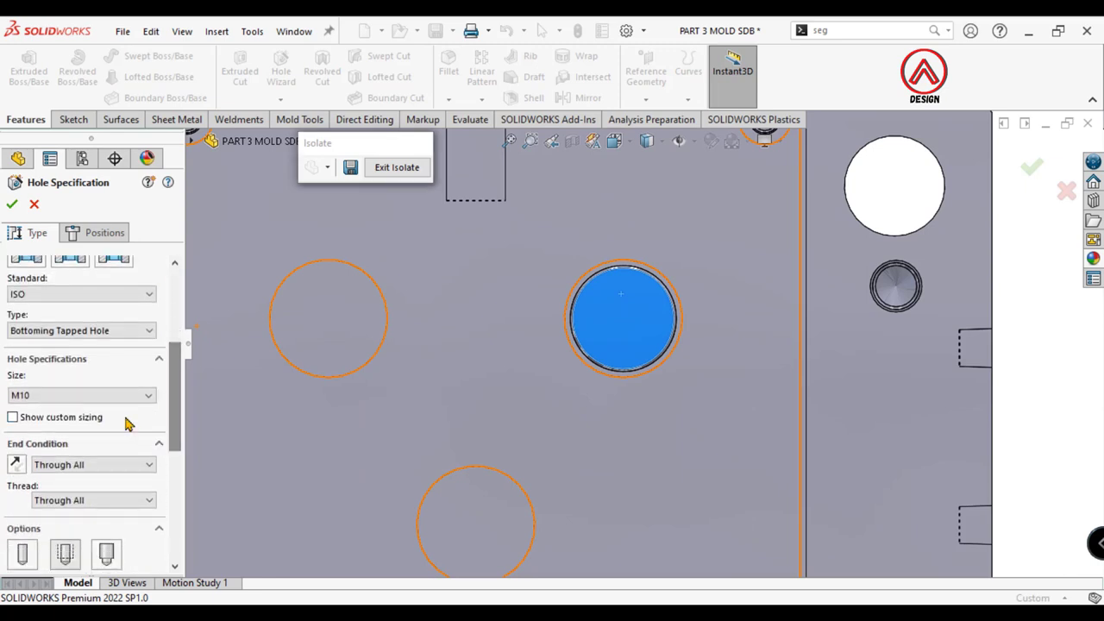
click(104, 395)
scroll(79, 423, up, 2)
click(64, 451)
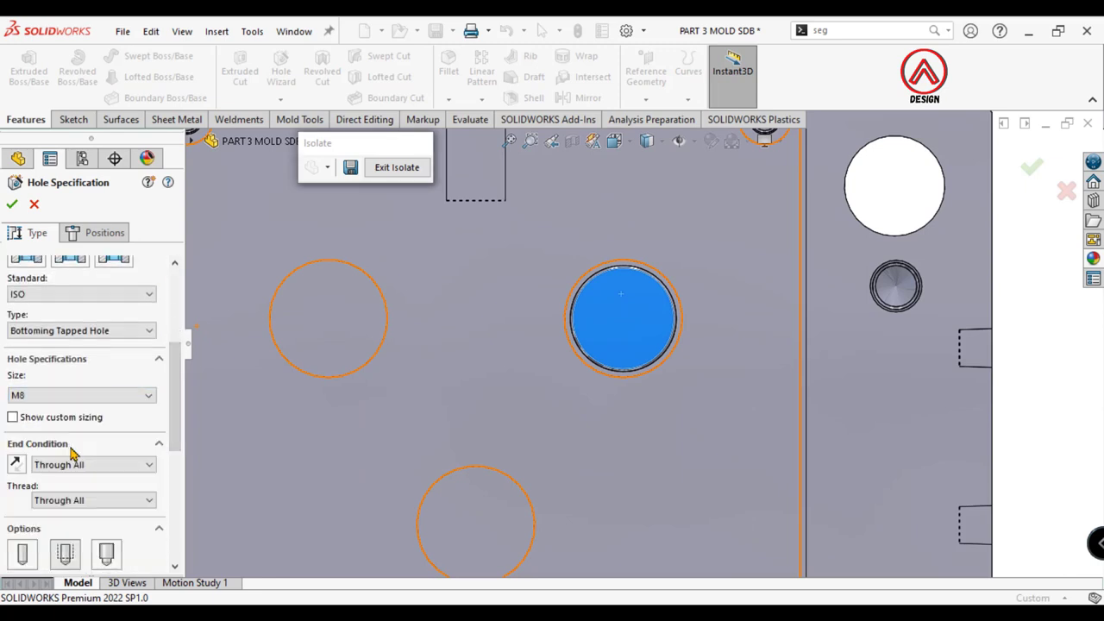
click(78, 464)
click(79, 478)
click(111, 235)
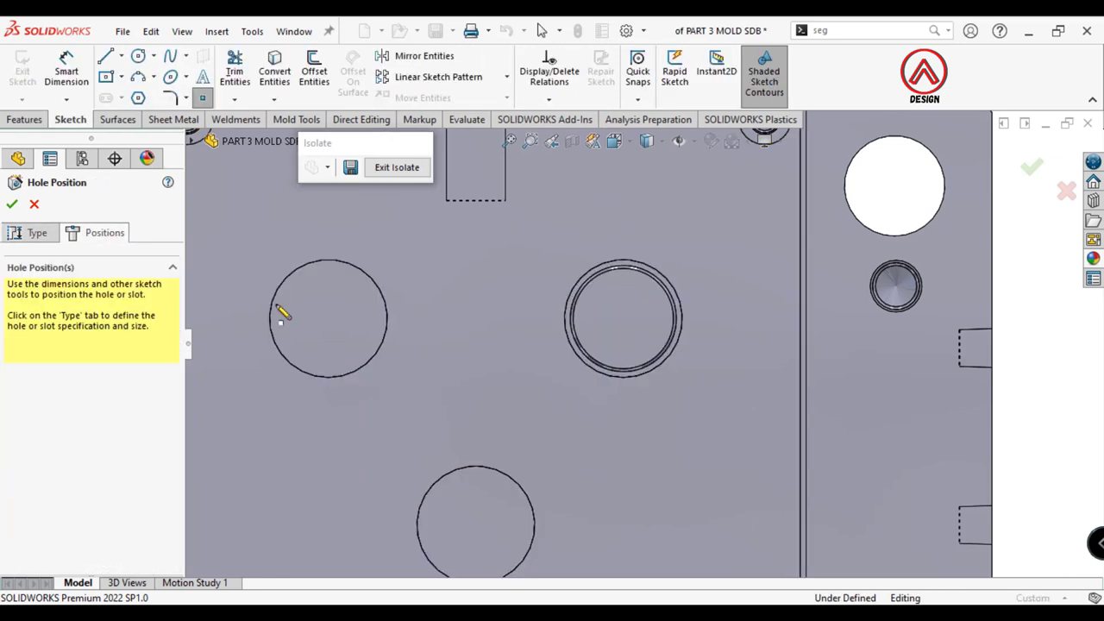
click(623, 319)
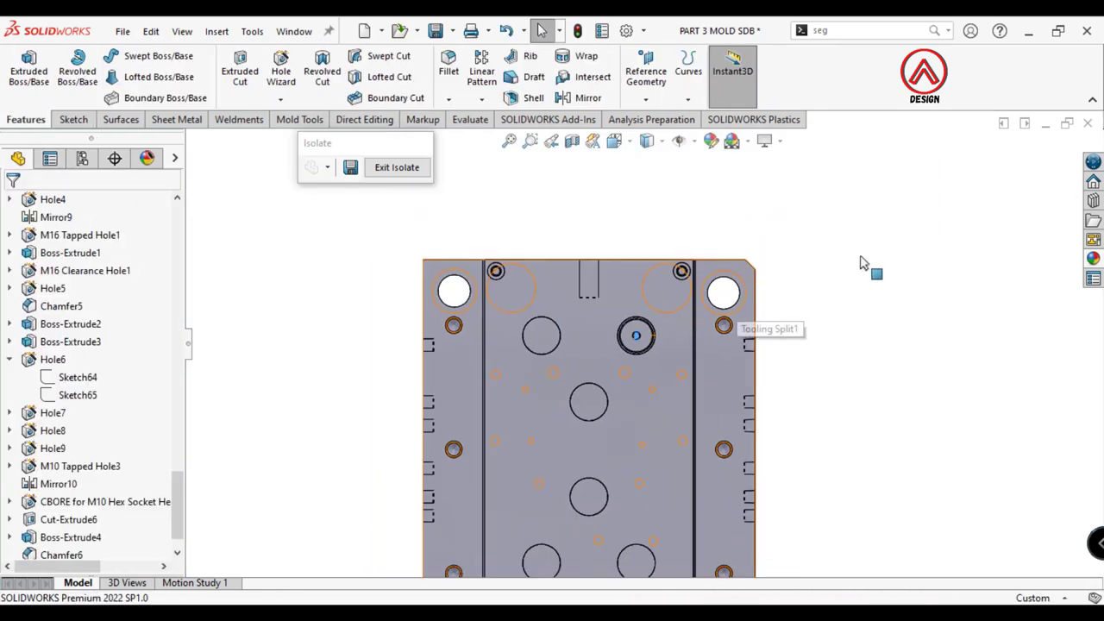
Step: Hide the top block and view the bottom plate face straight on
mouse_move(637, 336)
middle_down()
mouse_move(647, 487)
mouse_move(591, 447)
middle_up()
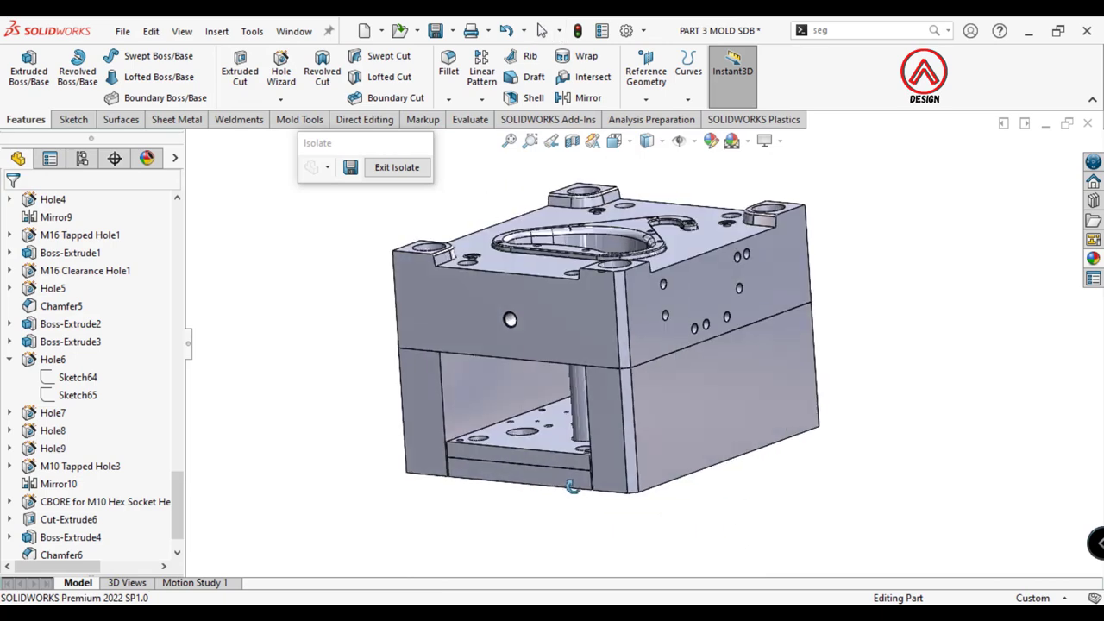
right_click(591, 448)
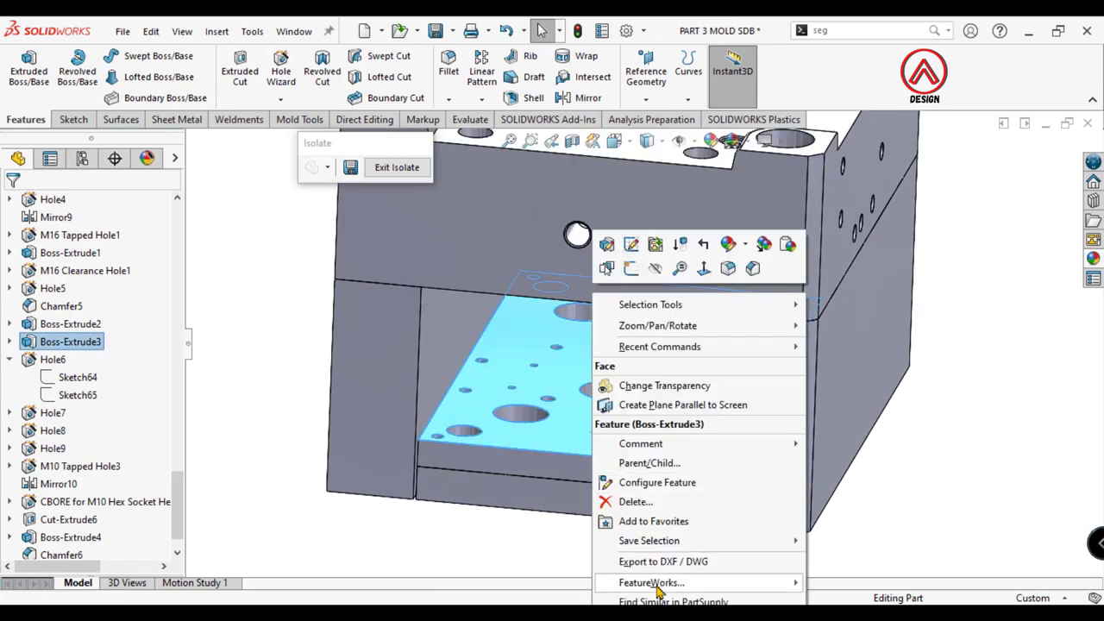
middle_drag(274, 284, 387, 230)
scroll(776, 388, down, 3)
scroll(780, 423, up, 3)
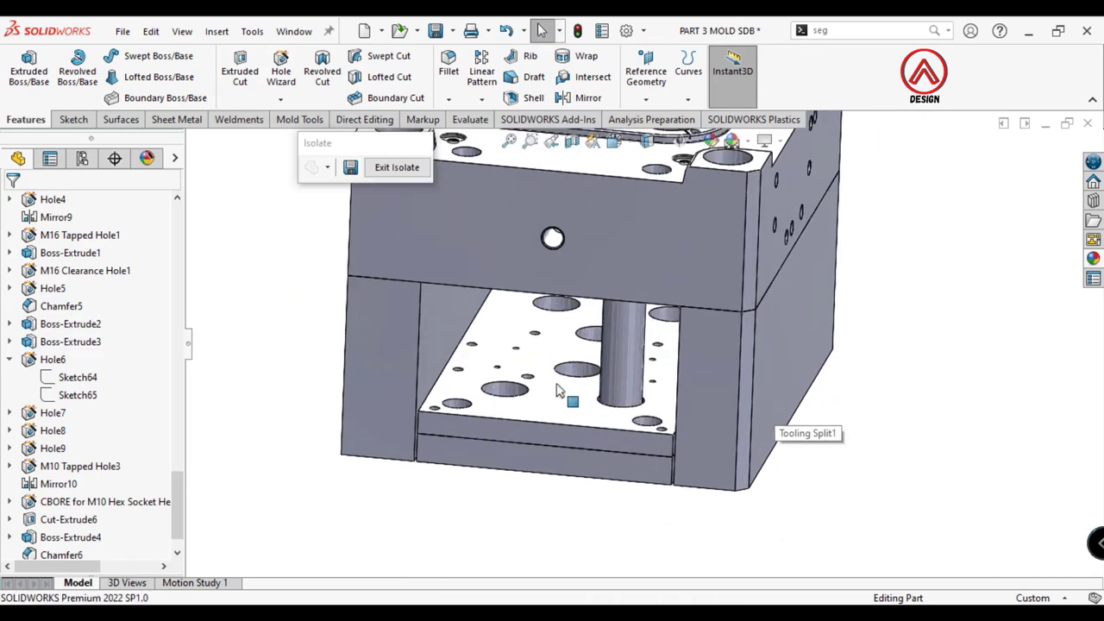
click(575, 213)
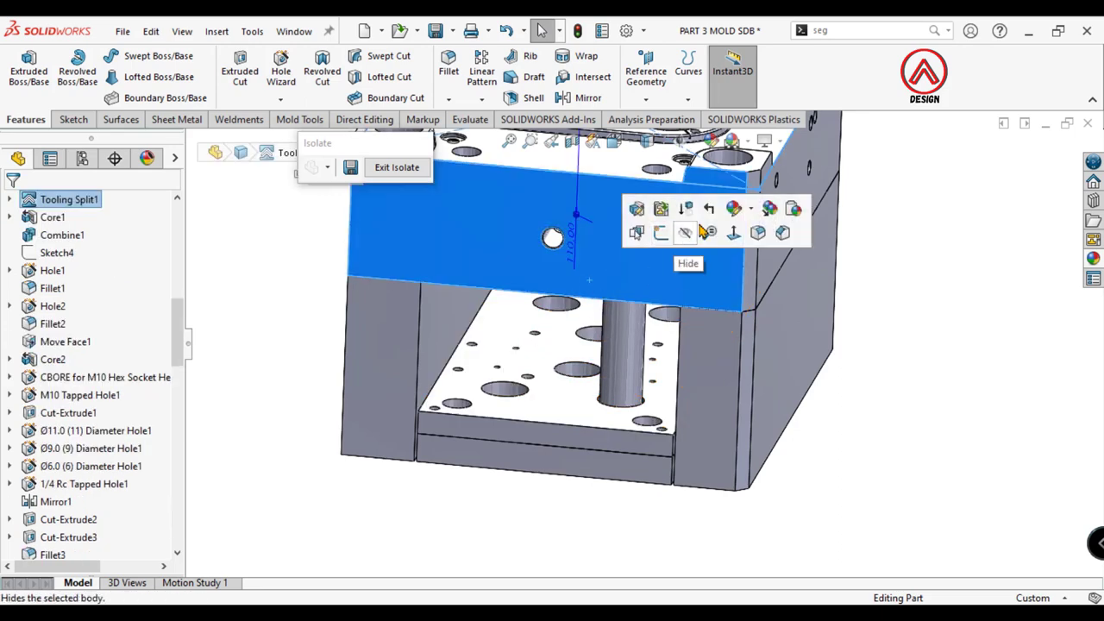
click(687, 235)
click(556, 324)
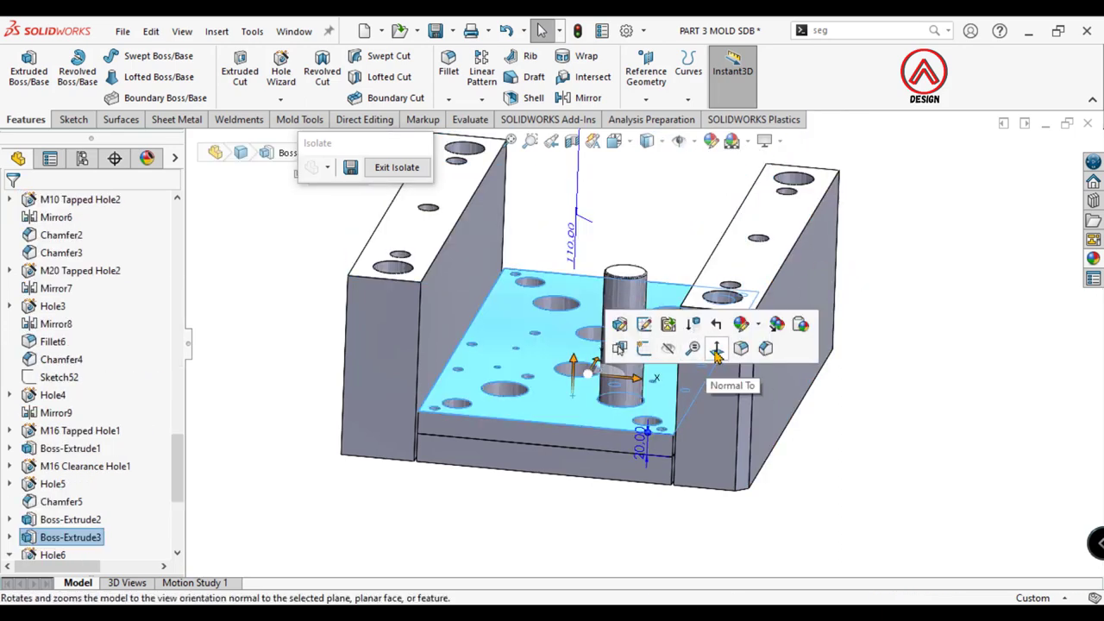
click(694, 354)
click(944, 369)
scroll(655, 431, down, 3)
click(624, 414)
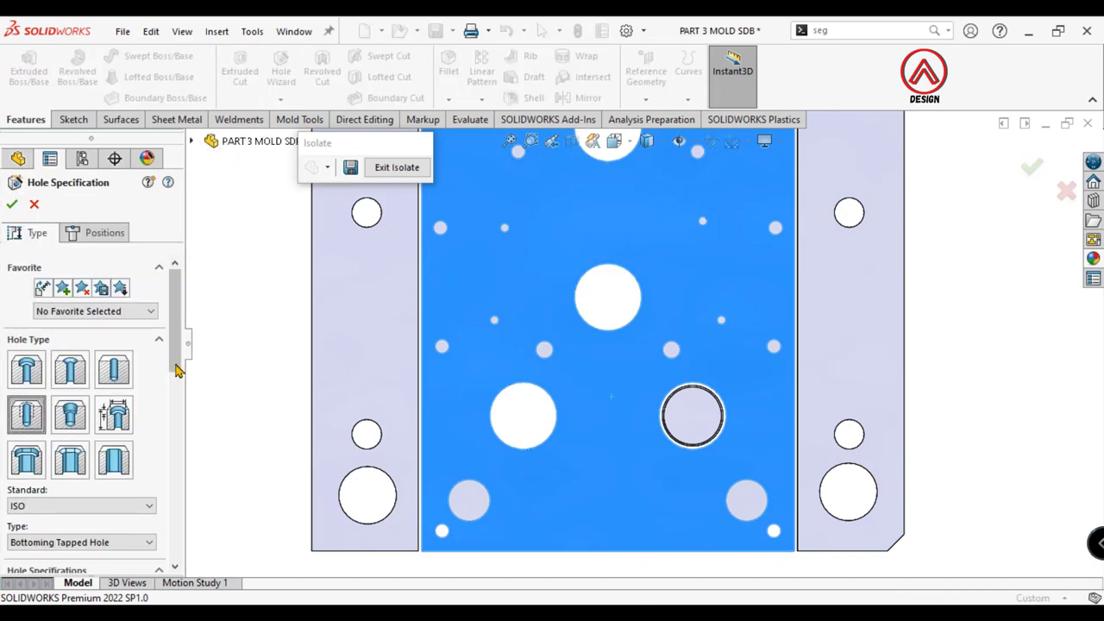
drag(176, 369, 169, 426)
Step: Dimension the hole point 130 mm vertically from the origin
click(102, 233)
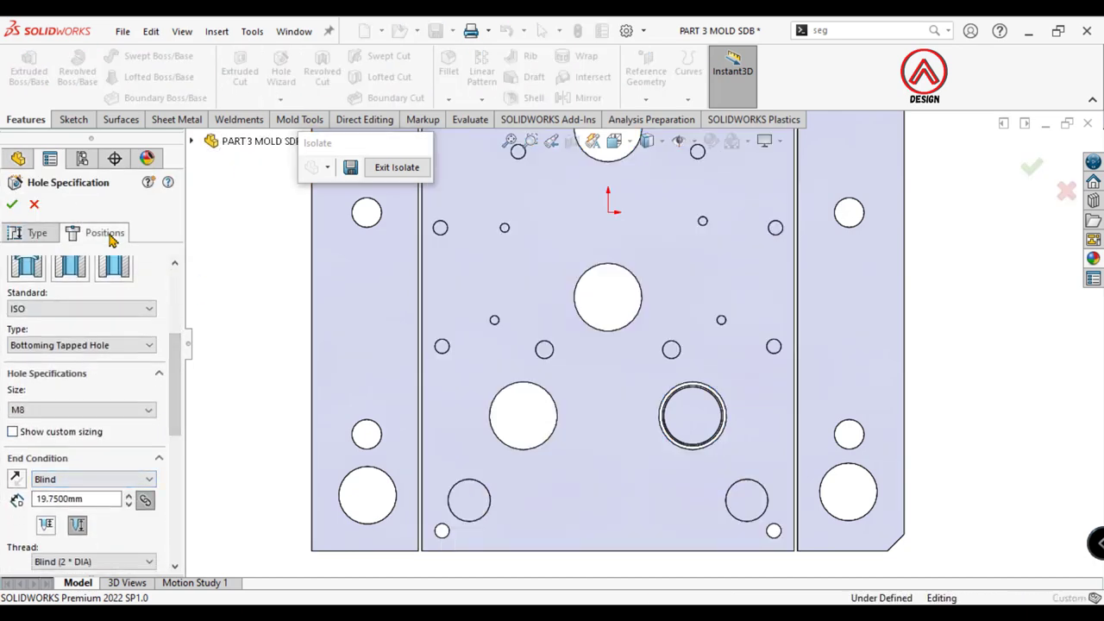
click(80, 78)
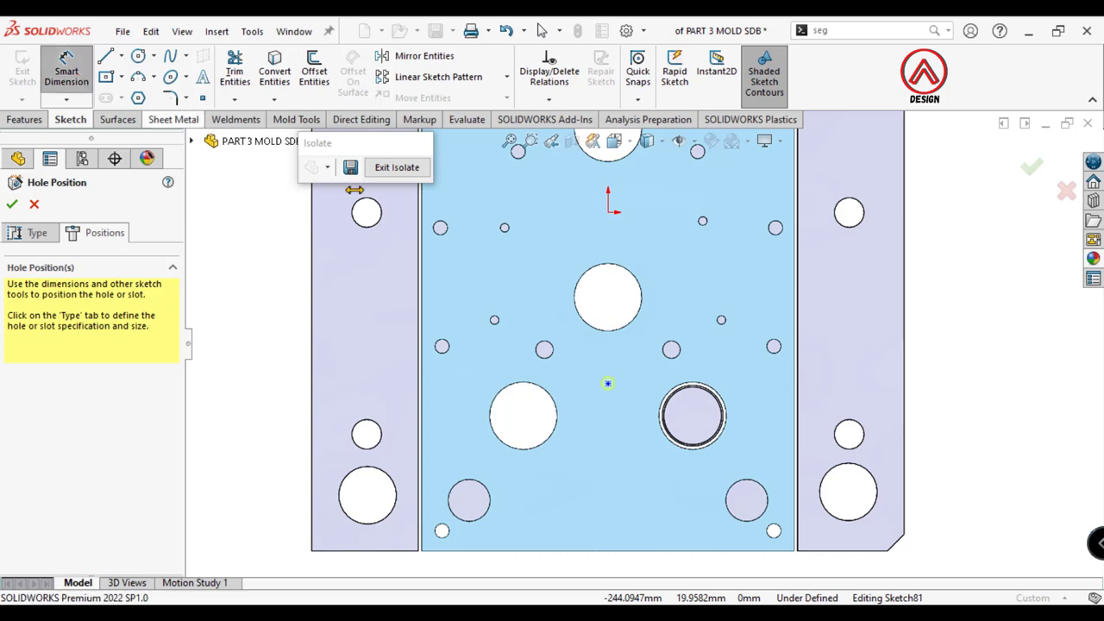
click(608, 382)
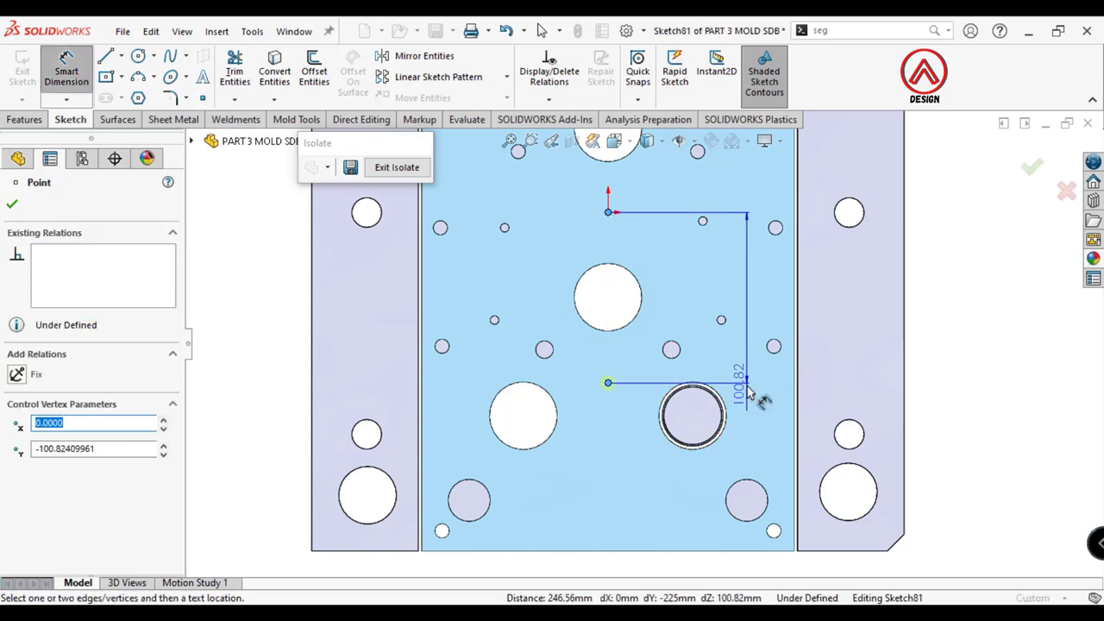
click(957, 345)
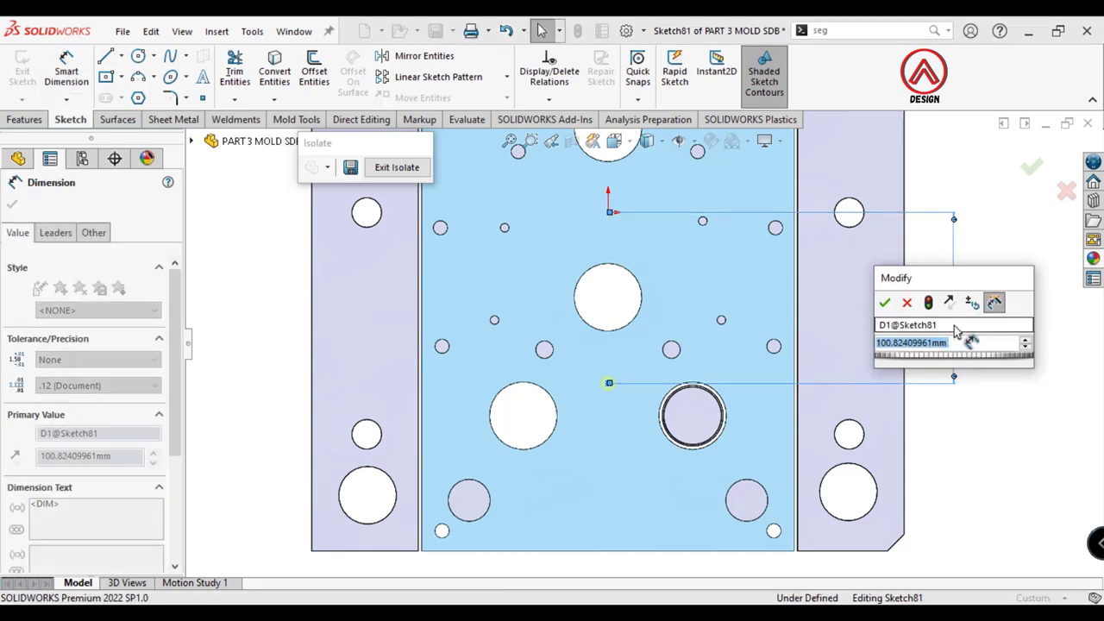
text(130)
key(Return)
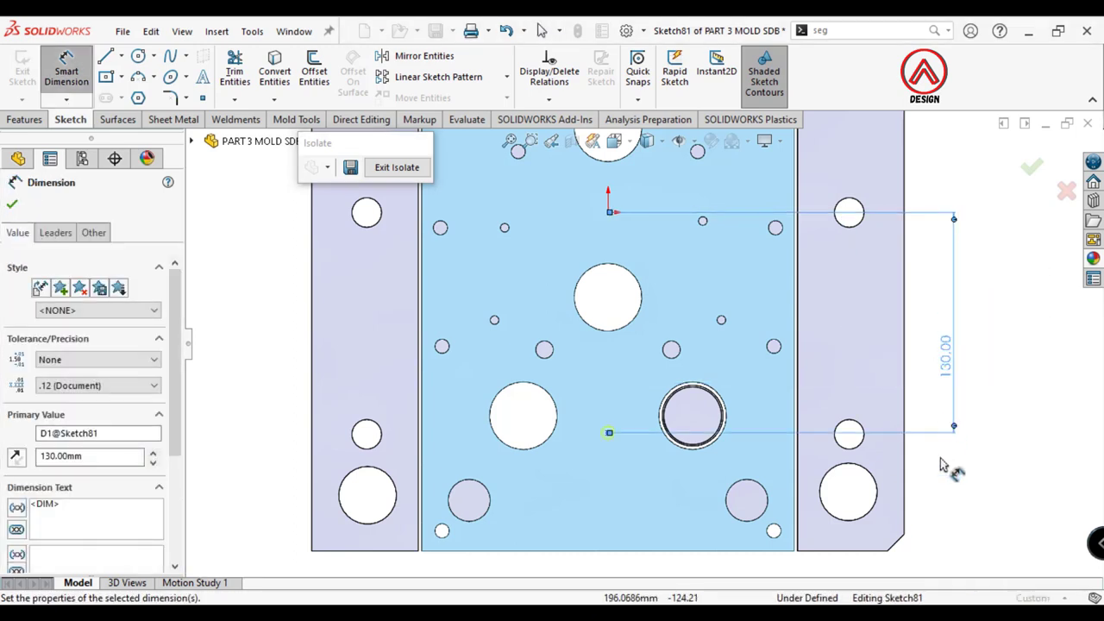
key(Escape)
Step: Draw a short horizontal centerline starting at the origin
click(122, 55)
click(142, 96)
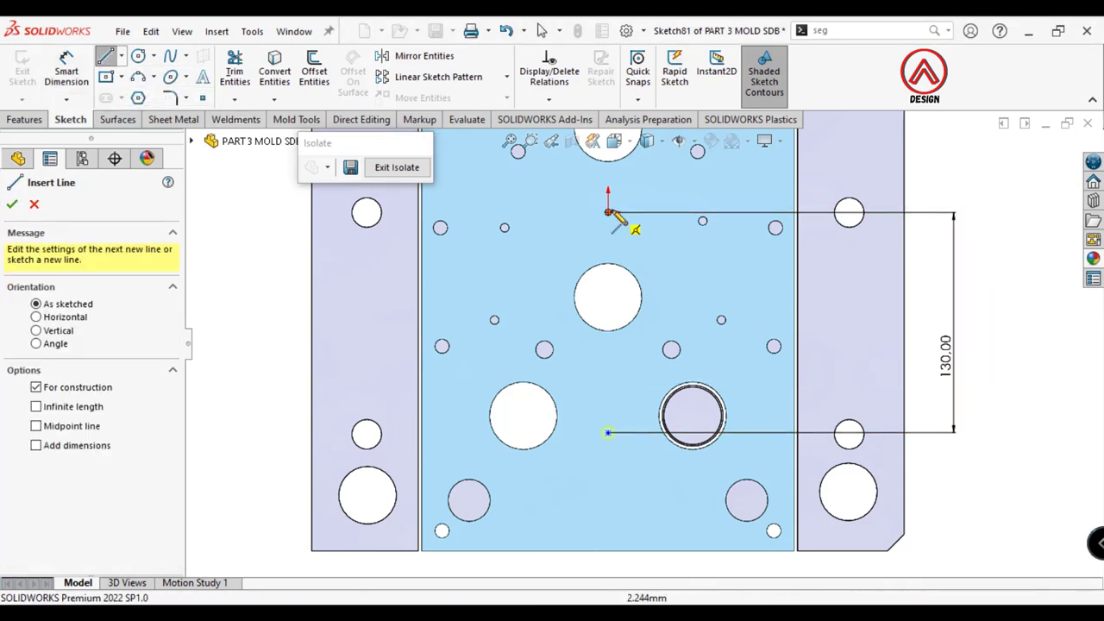
click(608, 211)
click(562, 211)
key(Escape)
Step: Mirror the lower hole point about the new centerline
click(423, 56)
click(586, 211)
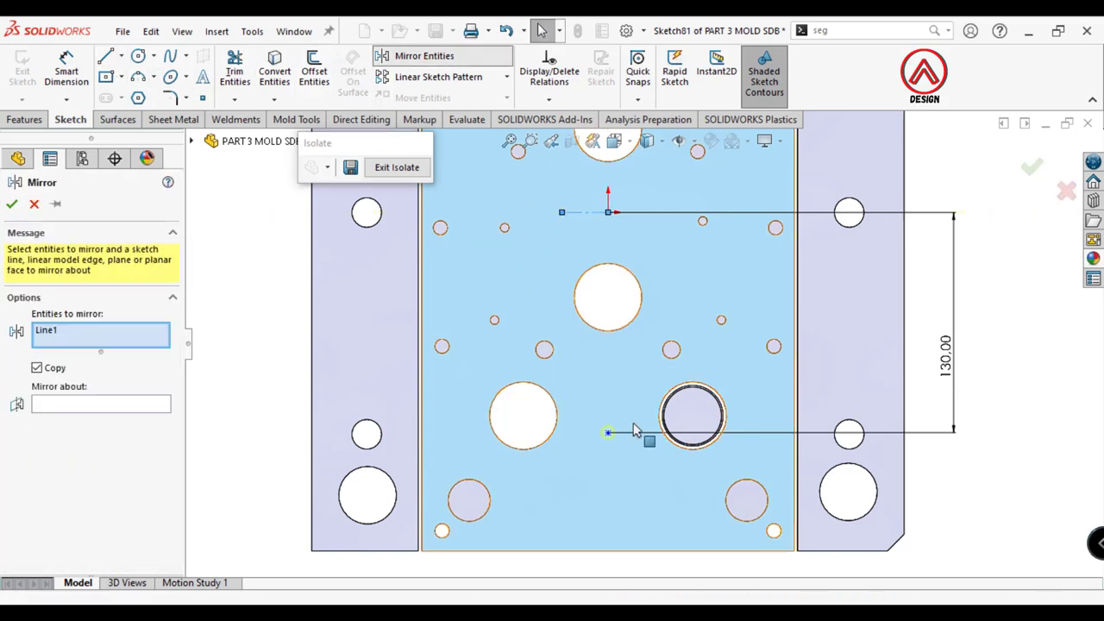
click(608, 432)
click(52, 330)
right_click(54, 332)
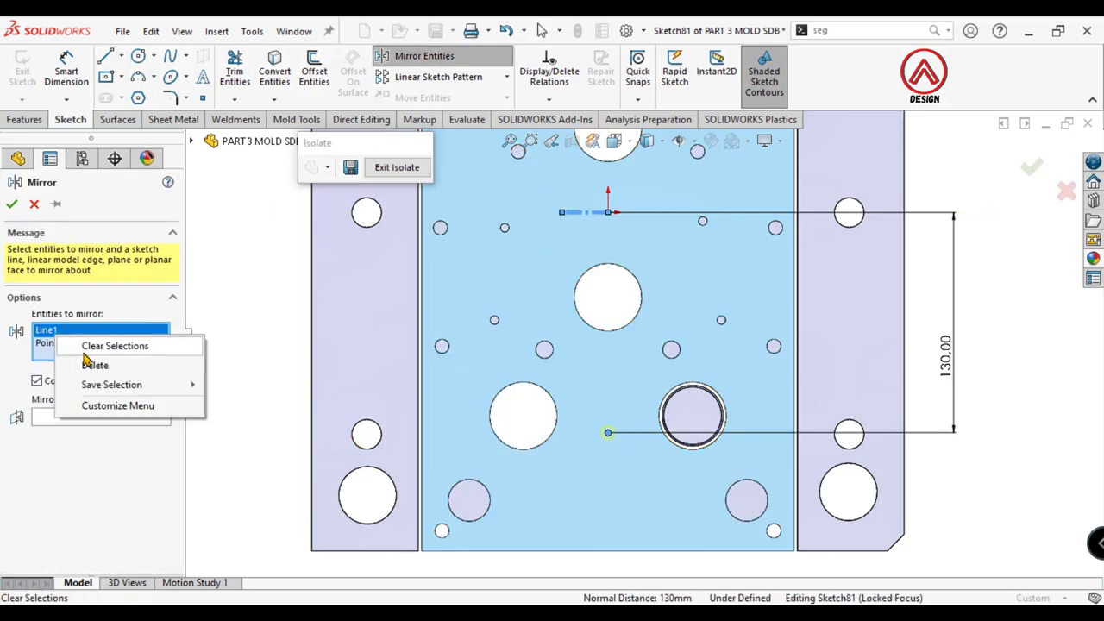
click(91, 365)
click(69, 410)
click(587, 211)
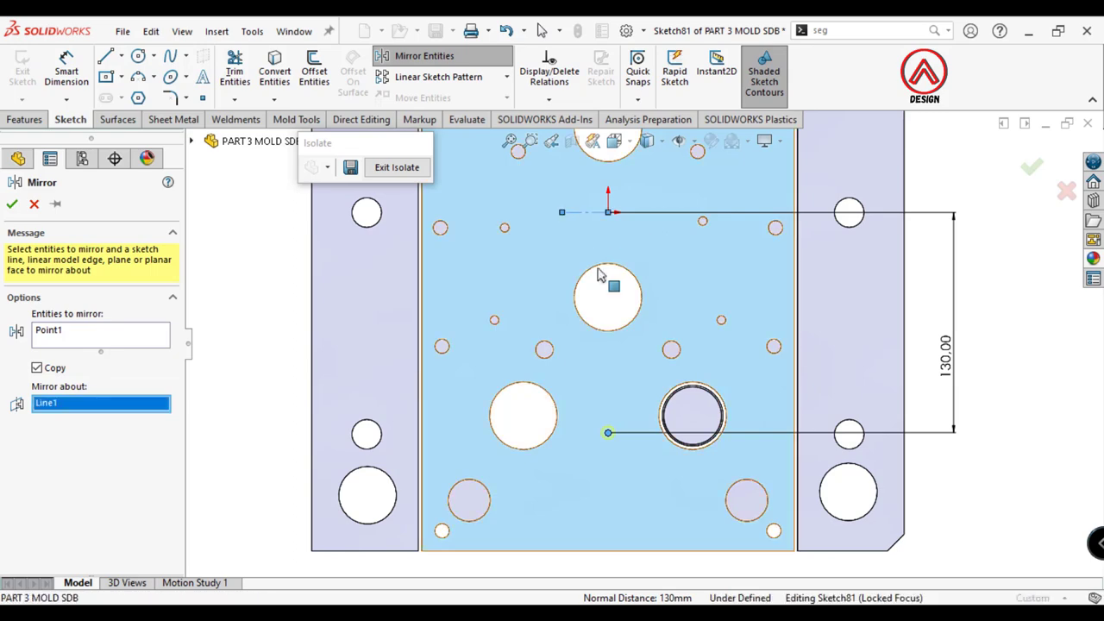
key(f)
click(13, 204)
Step: Make the original and mirrored hole points vertical to each other
click(625, 386)
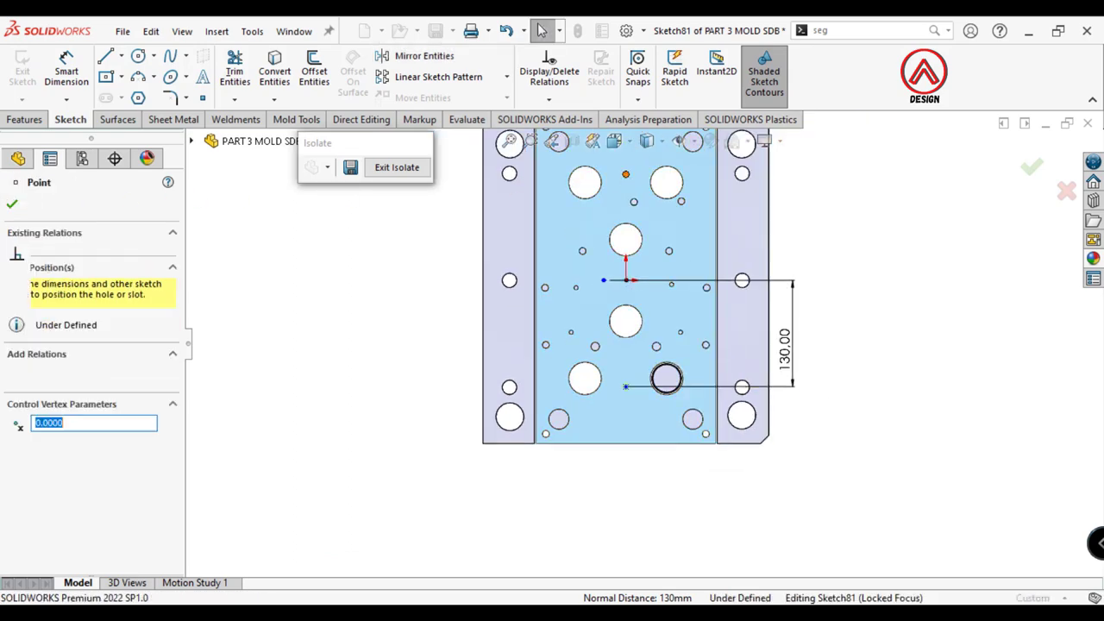
ctrl+click(625, 174)
click(698, 215)
click(943, 222)
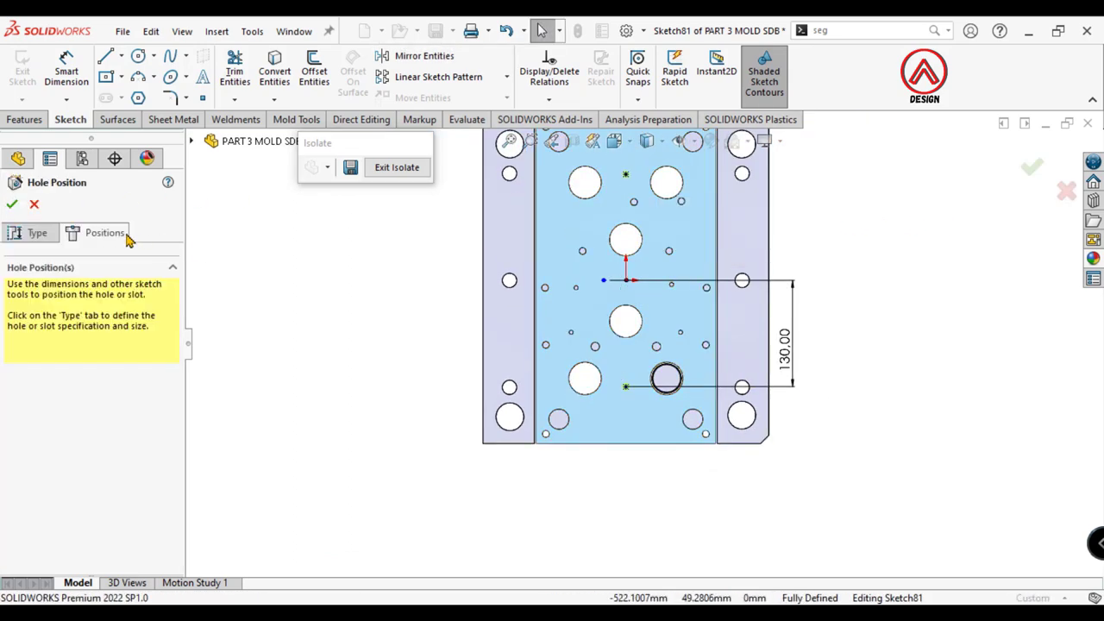
Step: Limit the hole's Feature Scope to the middle plate and accept the feature
scroll(67, 481, down, 5)
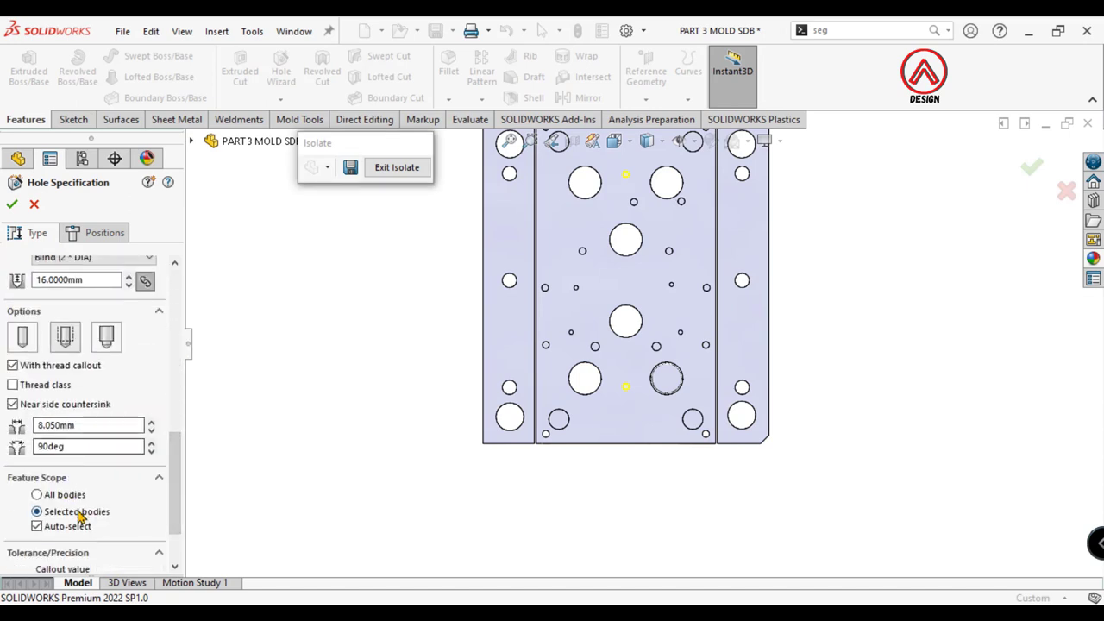
click(77, 529)
click(561, 374)
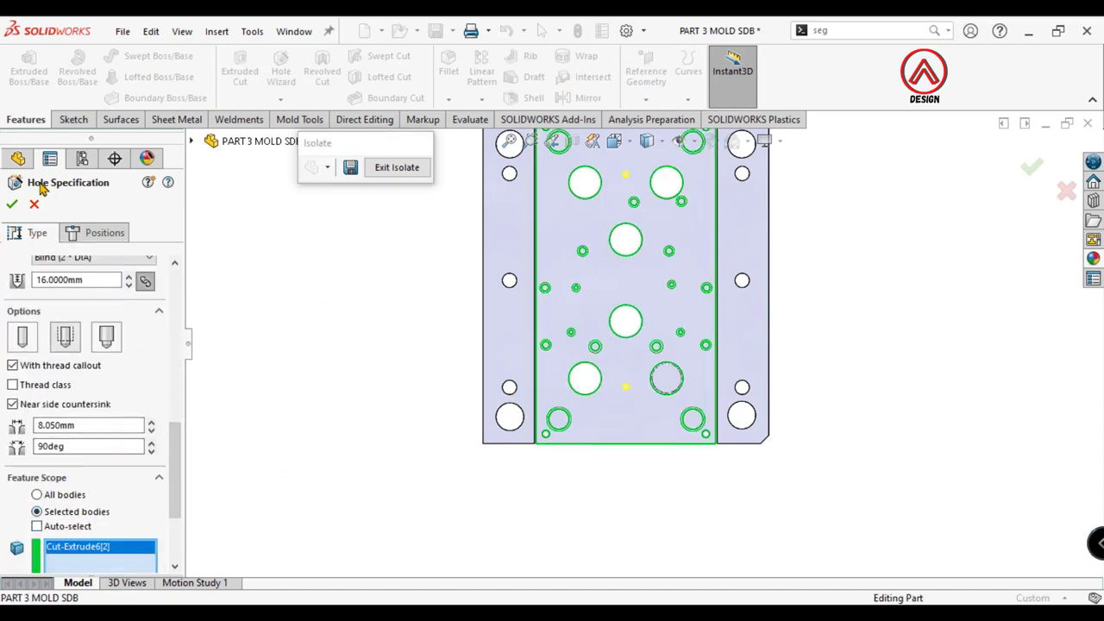
scroll(631, 382, down, 3)
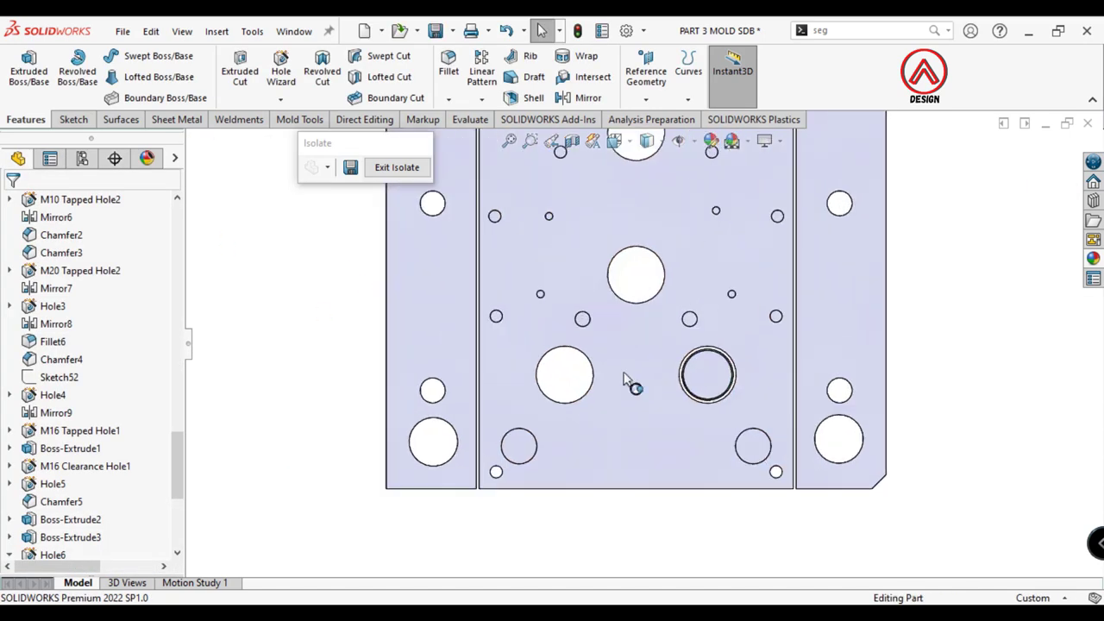
click(481, 278)
Step: Sketch a Ø35 mm circle on the middle plate around the lower hole
click(74, 121)
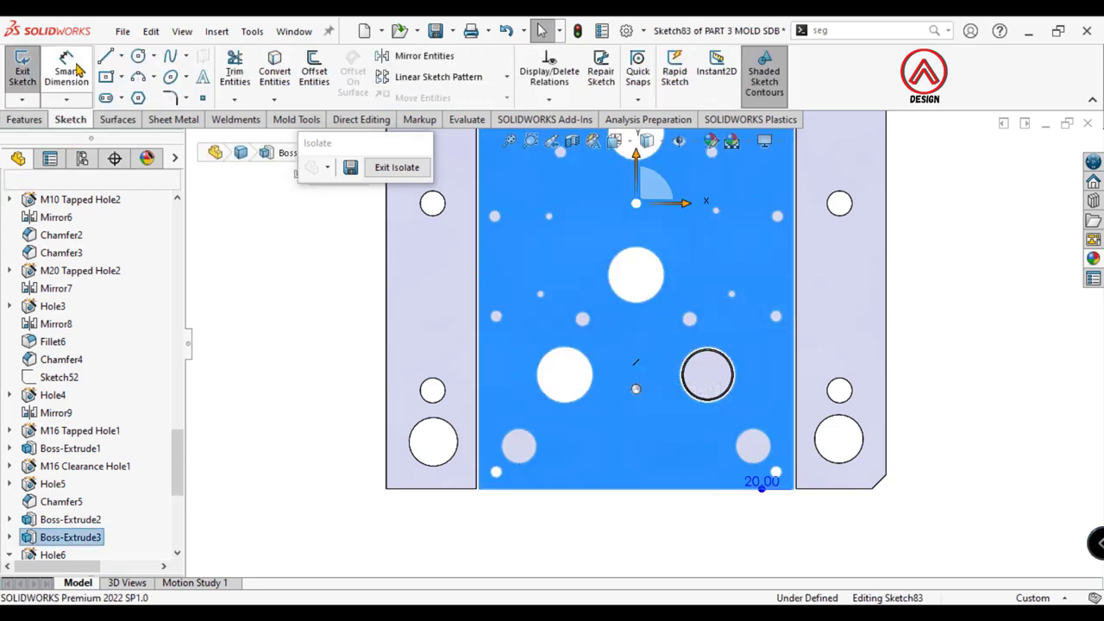
click(139, 57)
scroll(628, 382, down, 2)
scroll(628, 382, down, 2)
click(626, 367)
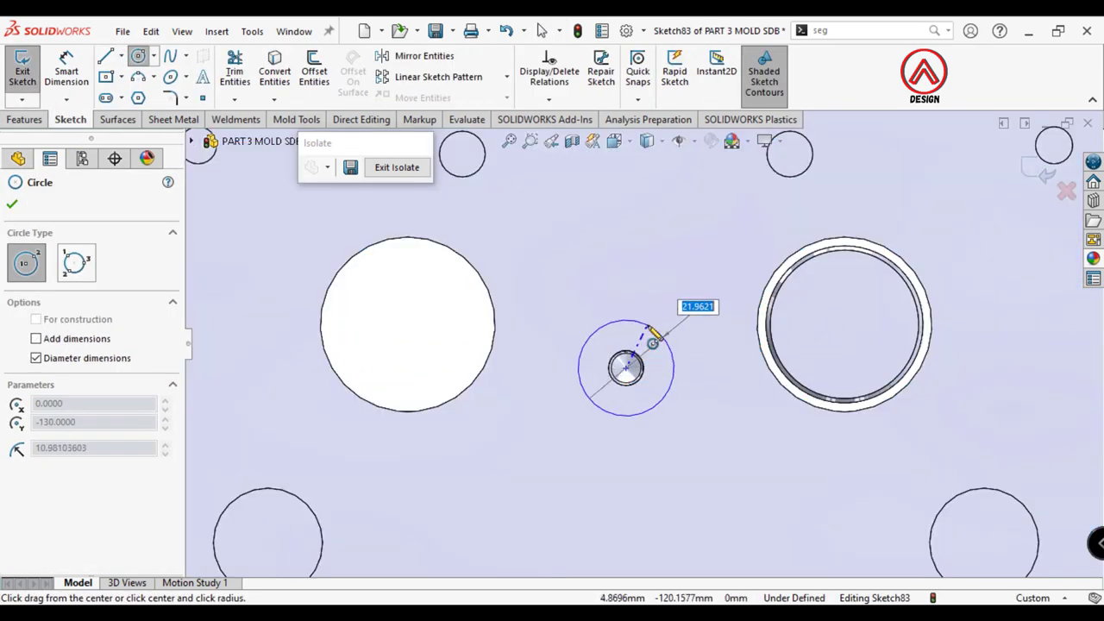
click(652, 333)
right_drag(653, 362, 653, 319)
click(664, 329)
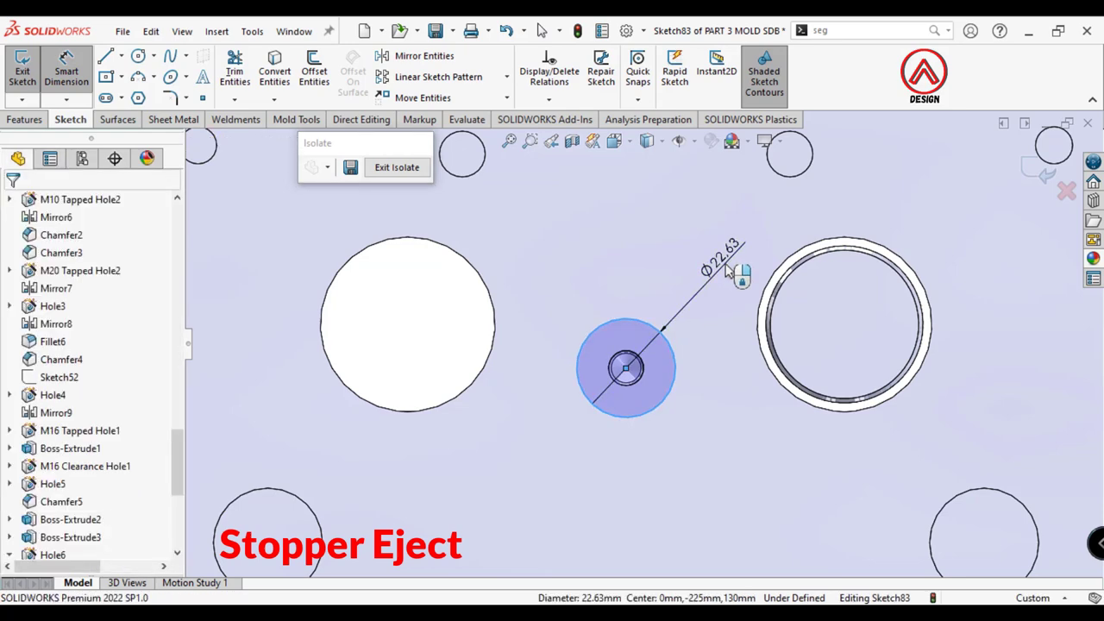
click(727, 271)
text(35)
key(Return)
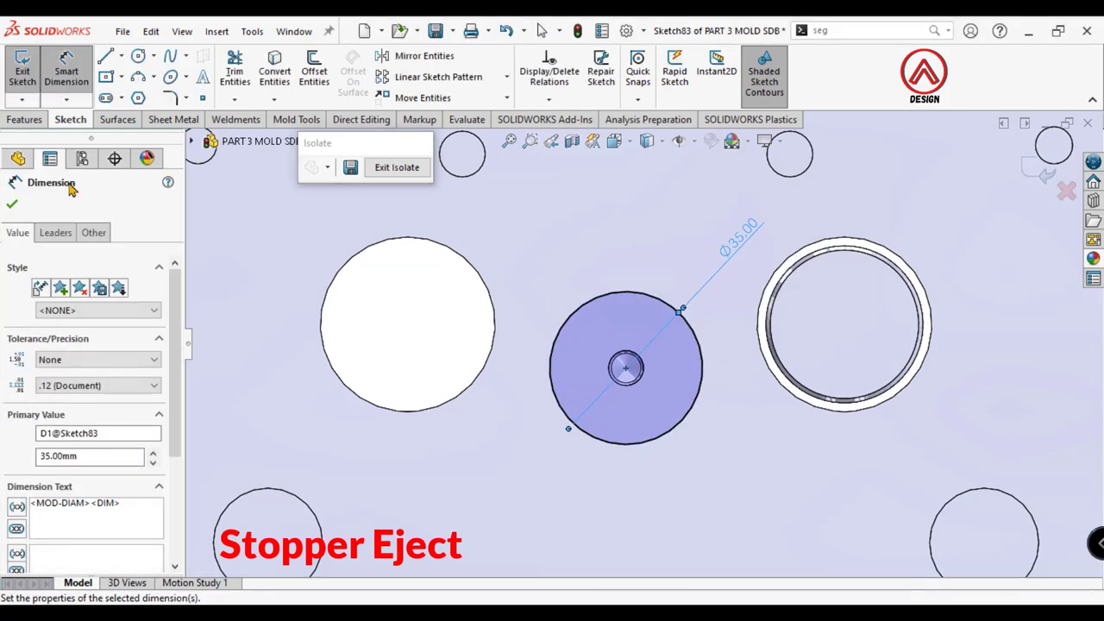
Step: Extrude the circle Blind 25 mm as a separate body with Merge result off
click(25, 119)
click(28, 67)
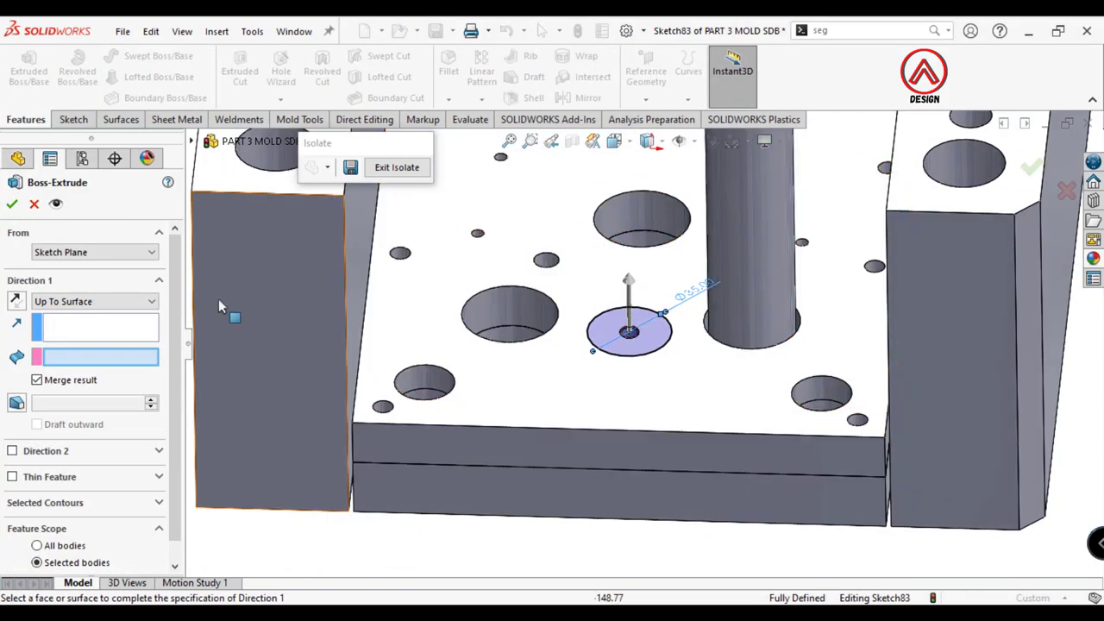
click(110, 302)
click(95, 328)
click(91, 302)
click(81, 319)
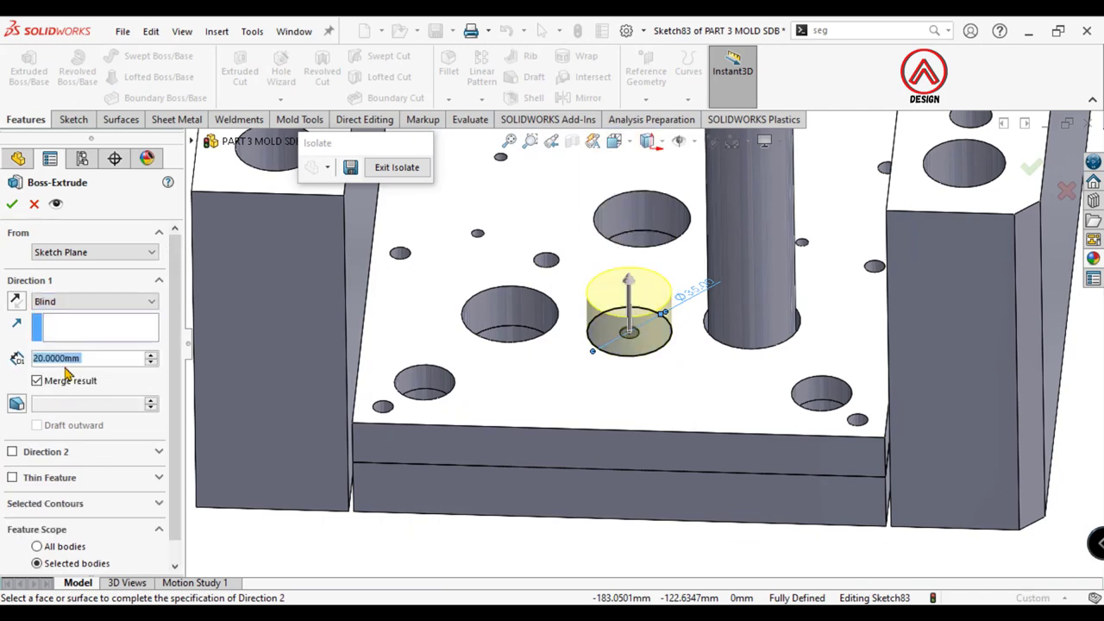
text(25)
key(Return)
click(49, 383)
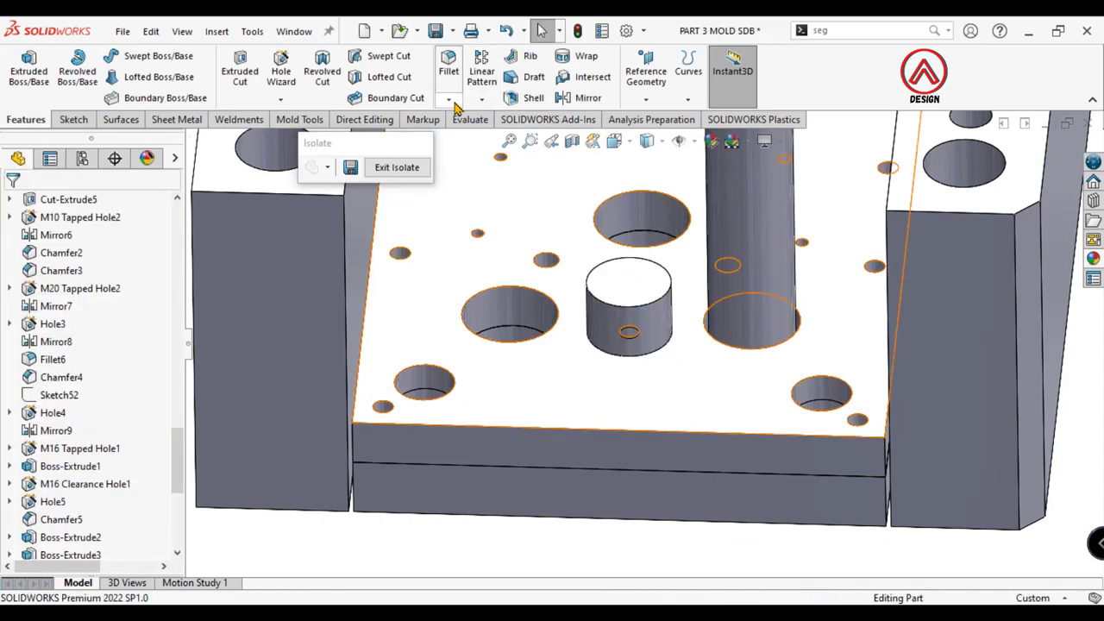
Step: Chamfer the cylinder's top edge by 1 mm
click(449, 100)
click(464, 138)
click(655, 318)
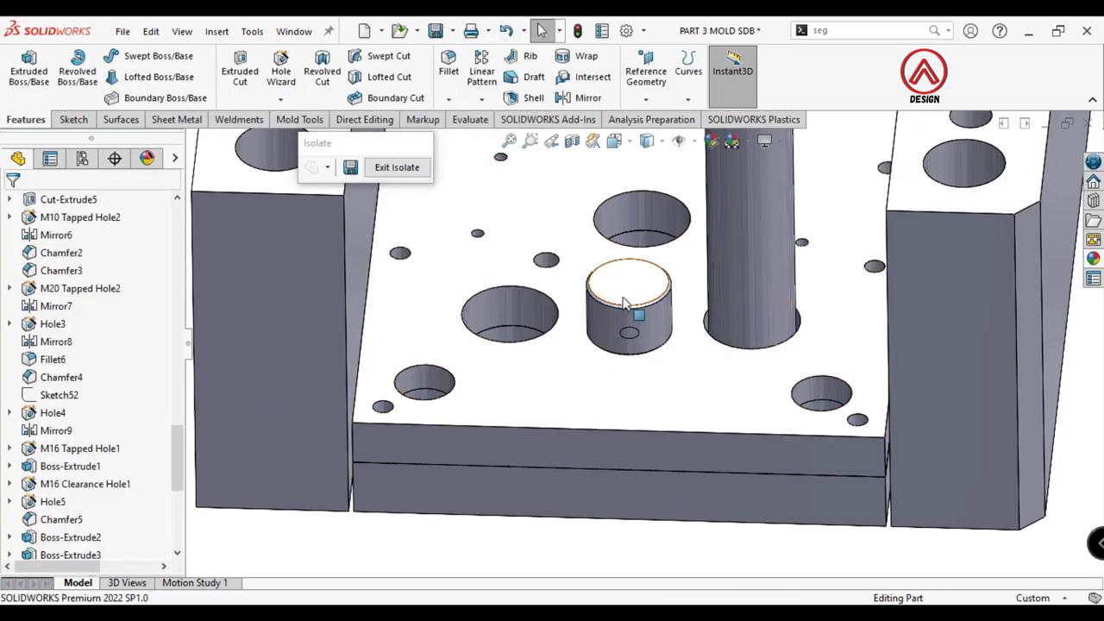
Step: On the cylinder top face, set up an M8 socket-head counterbore hole, Through All
click(634, 289)
click(703, 238)
click(280, 70)
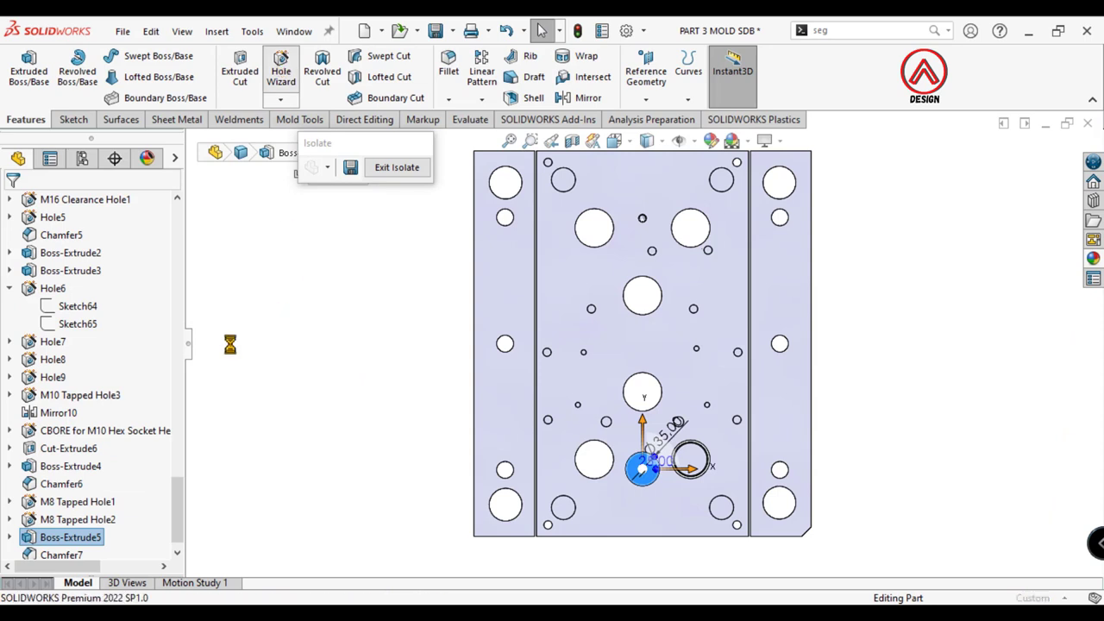
scroll(129, 380, down, 5)
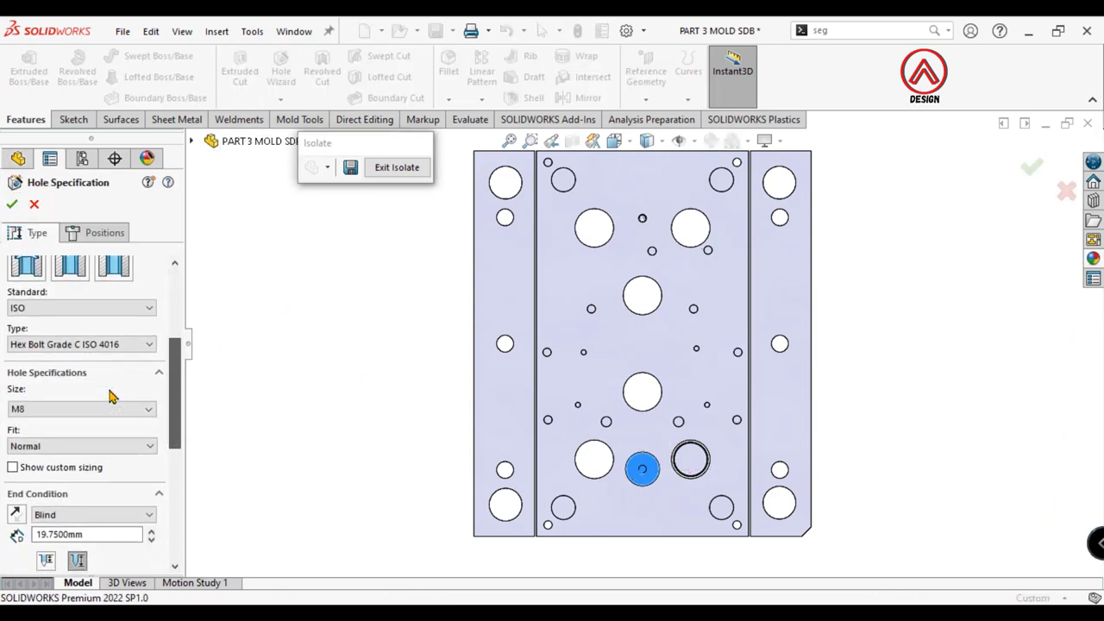
click(81, 344)
click(52, 379)
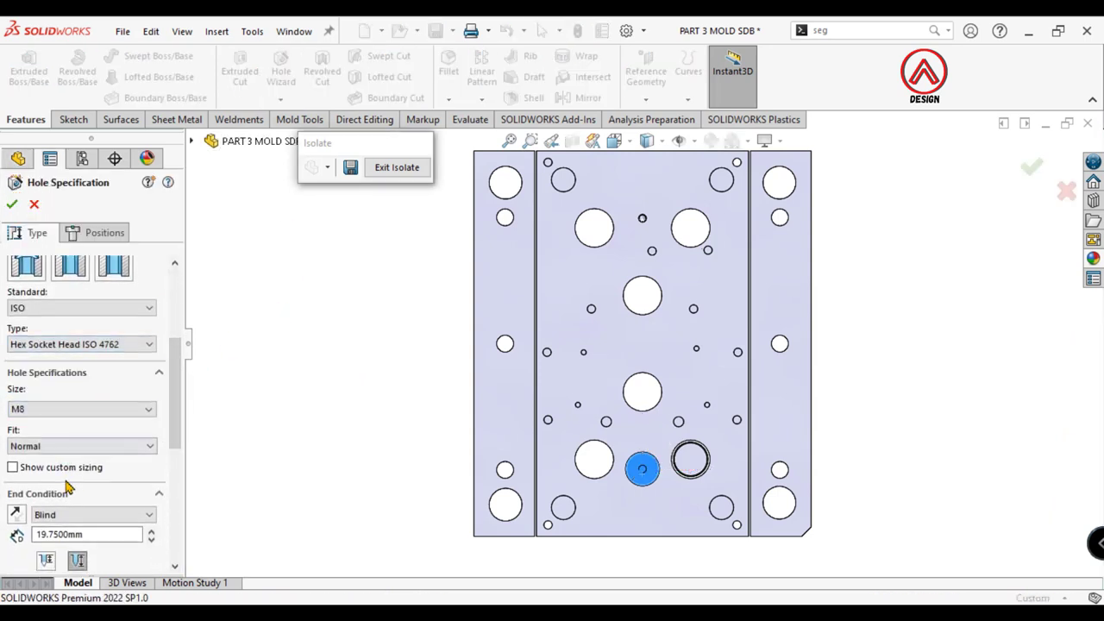
click(58, 515)
click(52, 524)
Step: Place the hole at the cylinder centre and limit its scope to the cylinder body
click(104, 232)
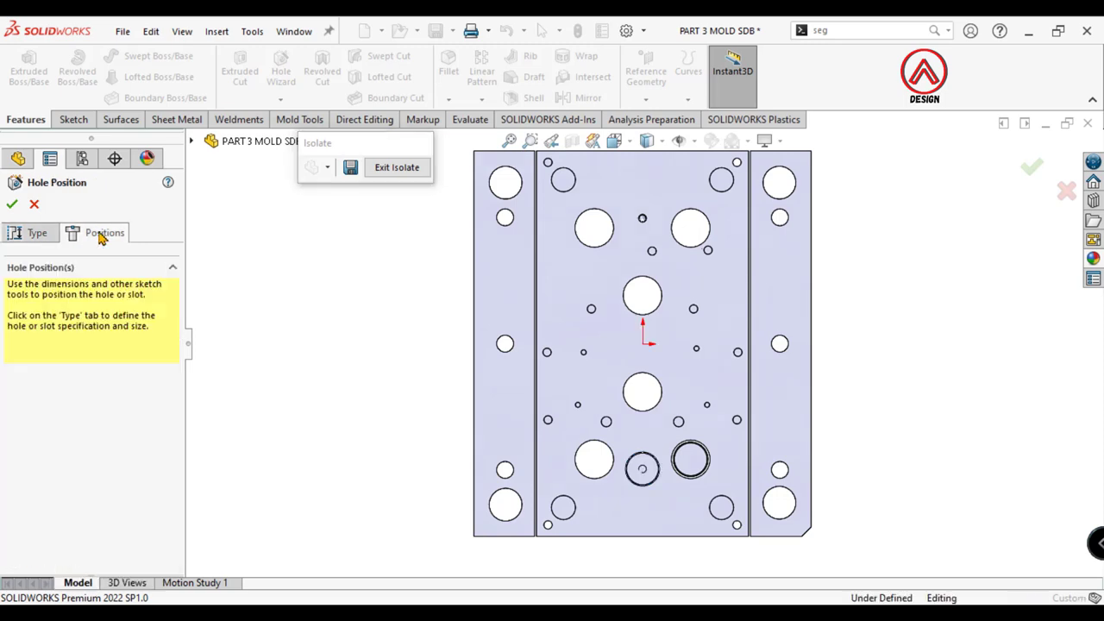
scroll(663, 444, down, 2)
scroll(663, 444, down, 5)
click(631, 450)
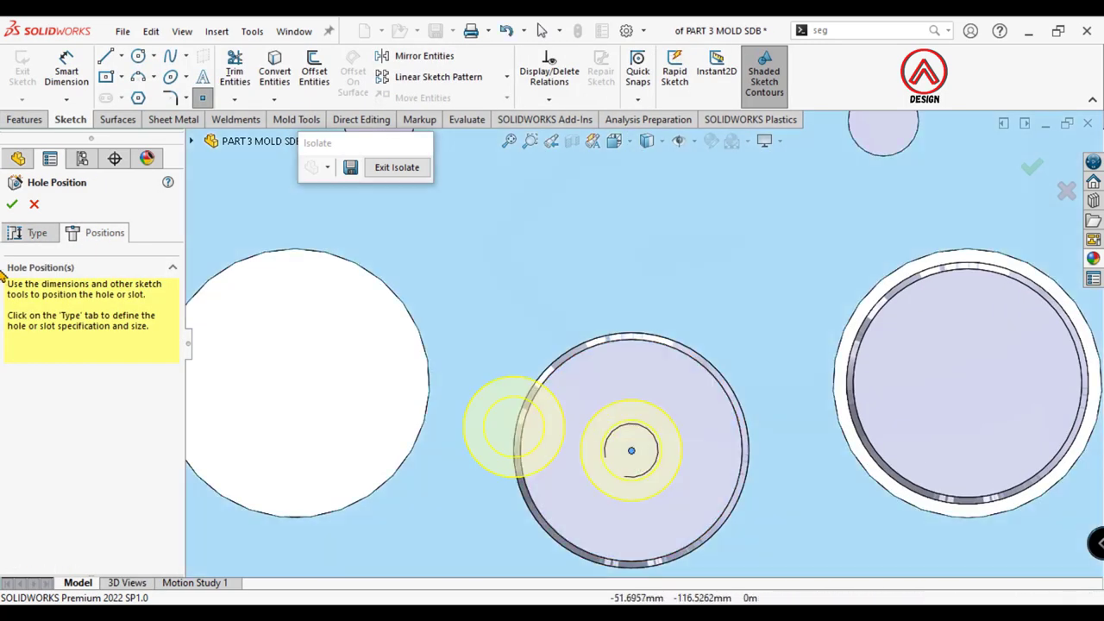
click(38, 237)
drag(173, 315, 136, 498)
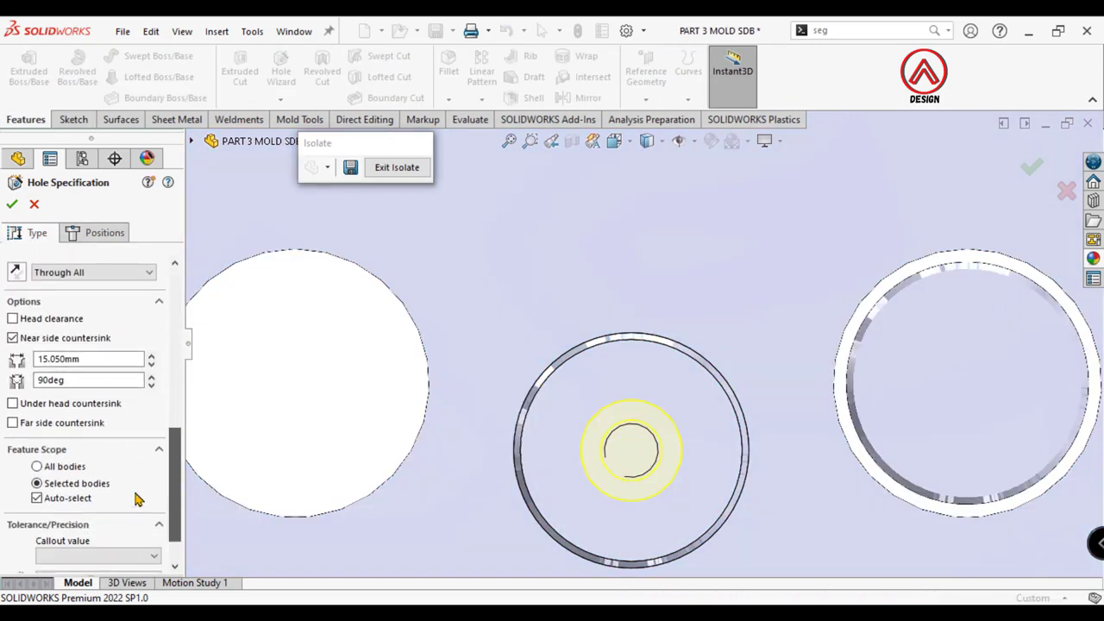
click(37, 498)
click(546, 452)
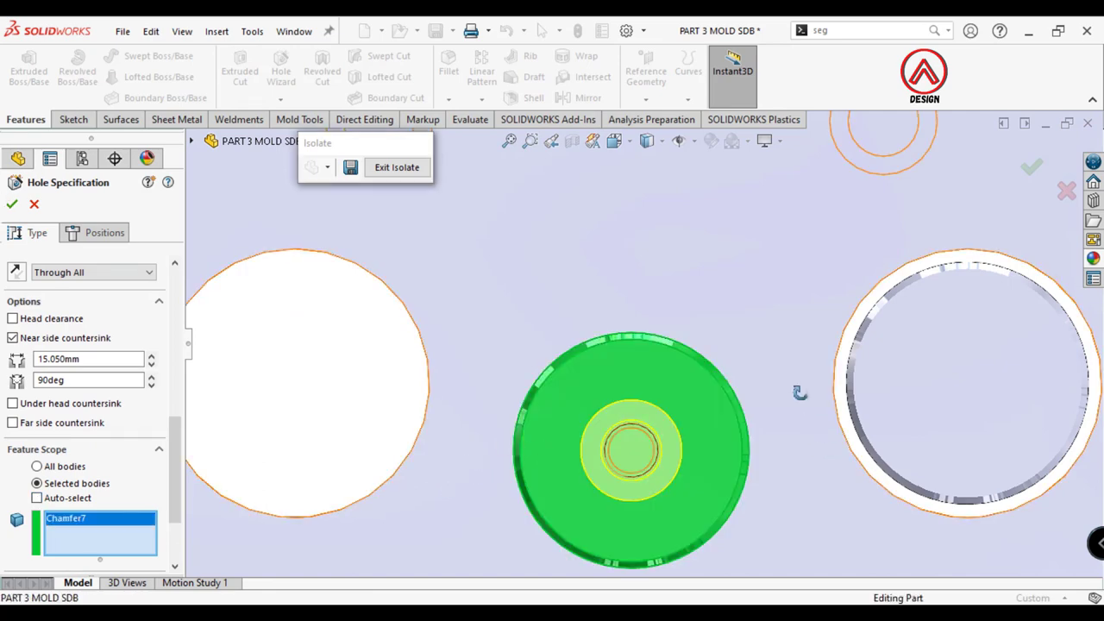
middle_drag(800, 487, 7, 272)
Step: Confirm the counterbored hole and show the hidden upper mold body again
key(Return)
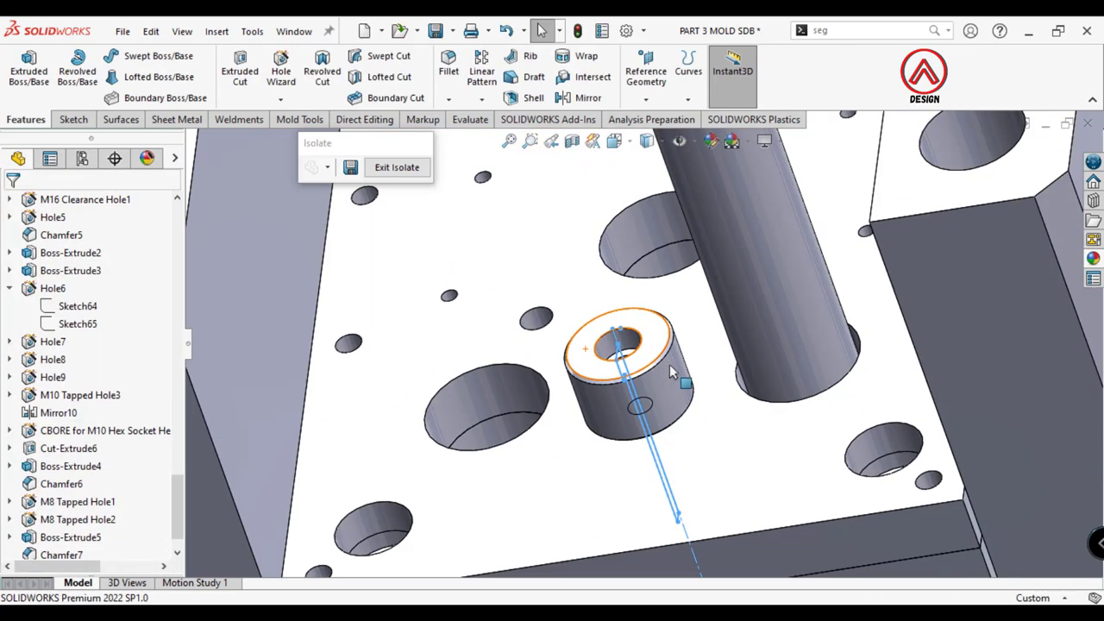
scroll(465, 266, down, 2)
drag(177, 508, 177, 258)
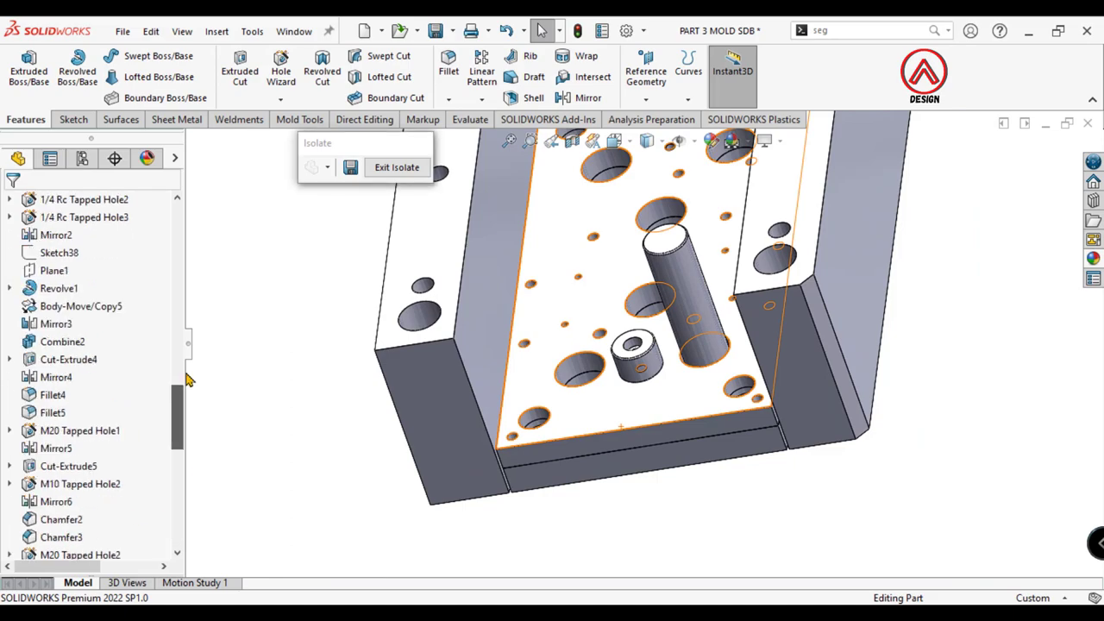
click(110, 294)
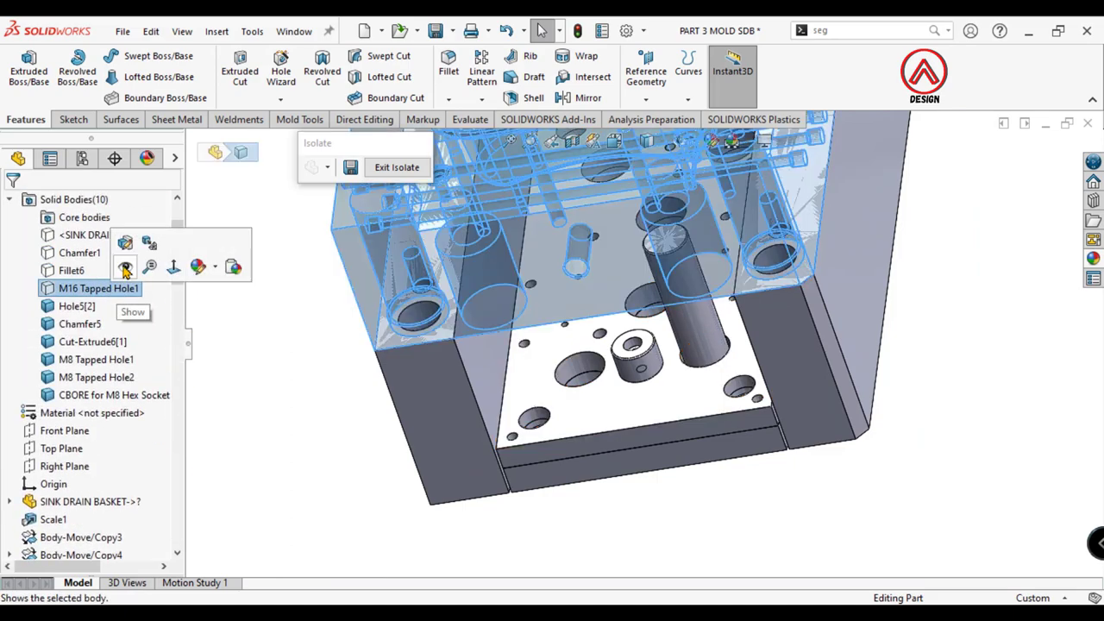
Step: Hide the bottom plate and select a plate face from below
mouse_move(320, 333)
middle_down()
mouse_move(628, 328)
mouse_move(595, 204)
mouse_move(535, 388)
middle_up()
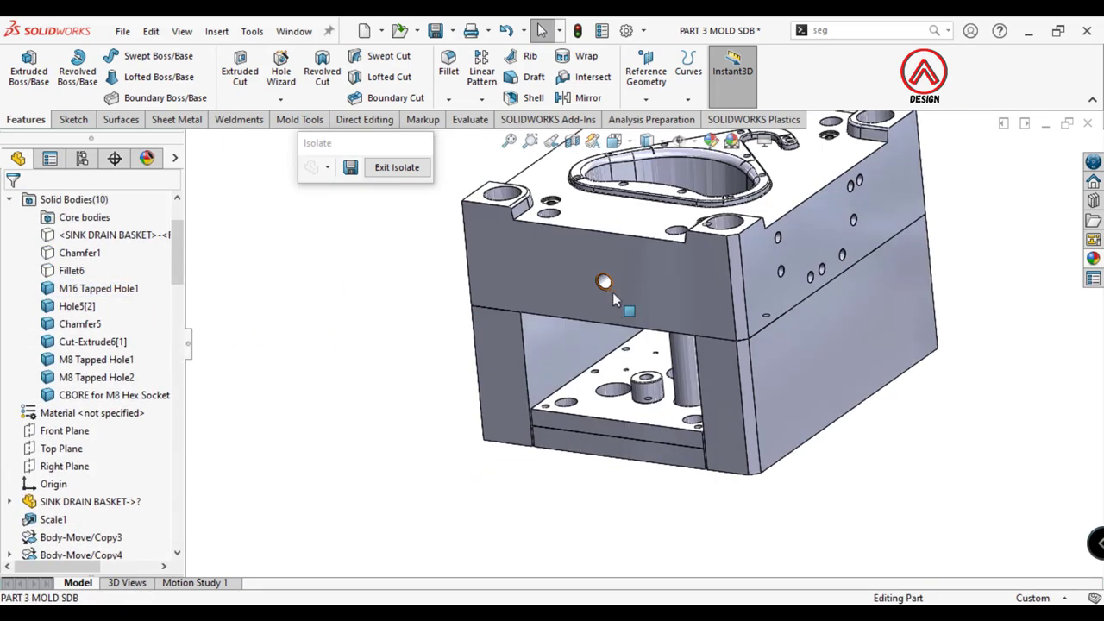
scroll(518, 448, down, 3)
scroll(510, 466, down, 2)
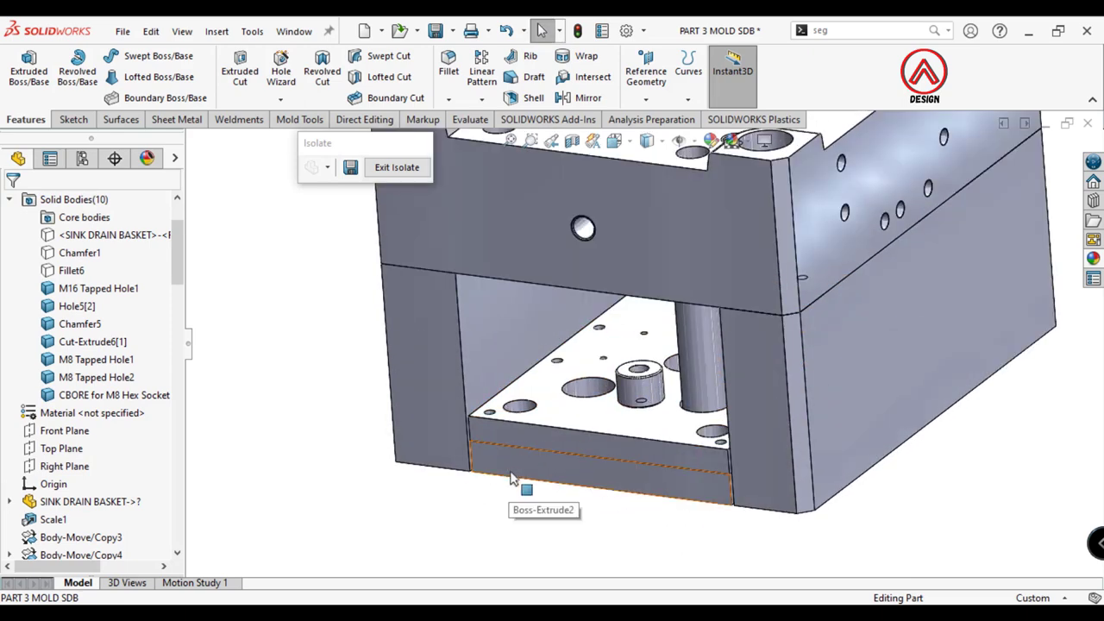
click(510, 478)
click(596, 425)
mouse_move(581, 540)
middle_down()
mouse_move(581, 327)
mouse_move(604, 435)
middle_up()
click(604, 435)
Step: View the plate face straight on and start a sketch on it
click(745, 377)
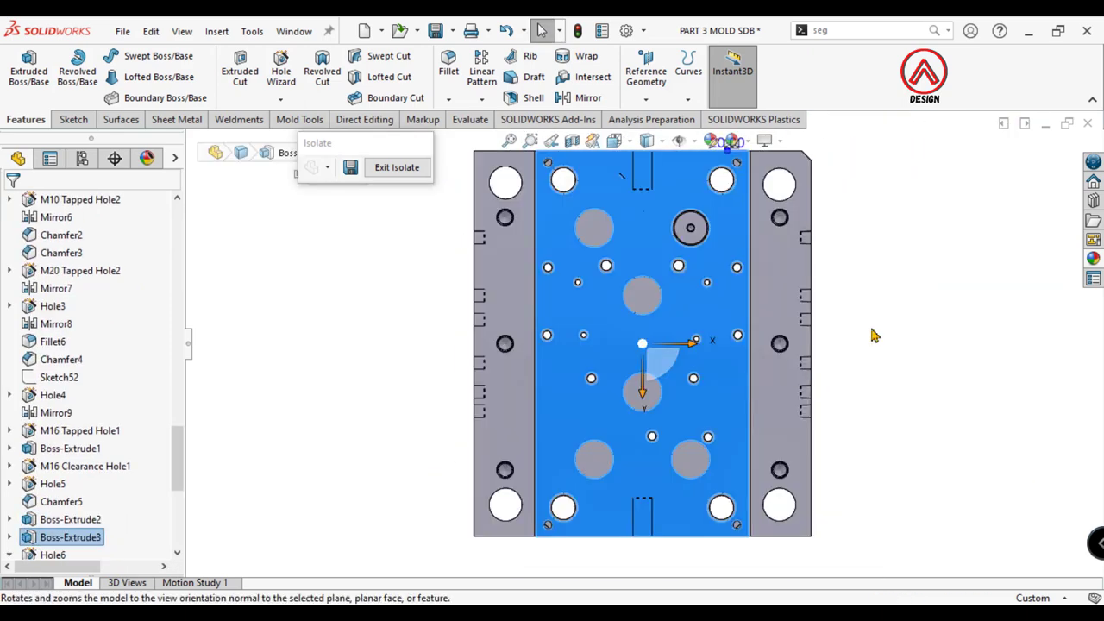
click(802, 247)
scroll(632, 255, down, 5)
scroll(632, 255, down, 2)
click(527, 192)
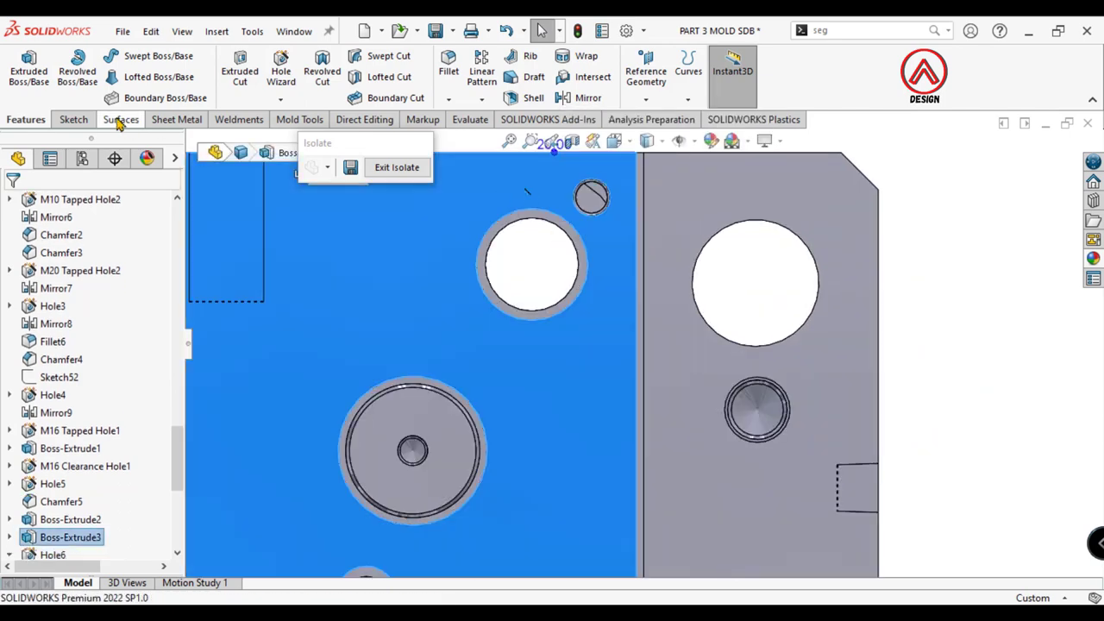
click(71, 119)
click(23, 69)
Step: Draw a Ø25 mm circle centred on the plate hole
click(140, 57)
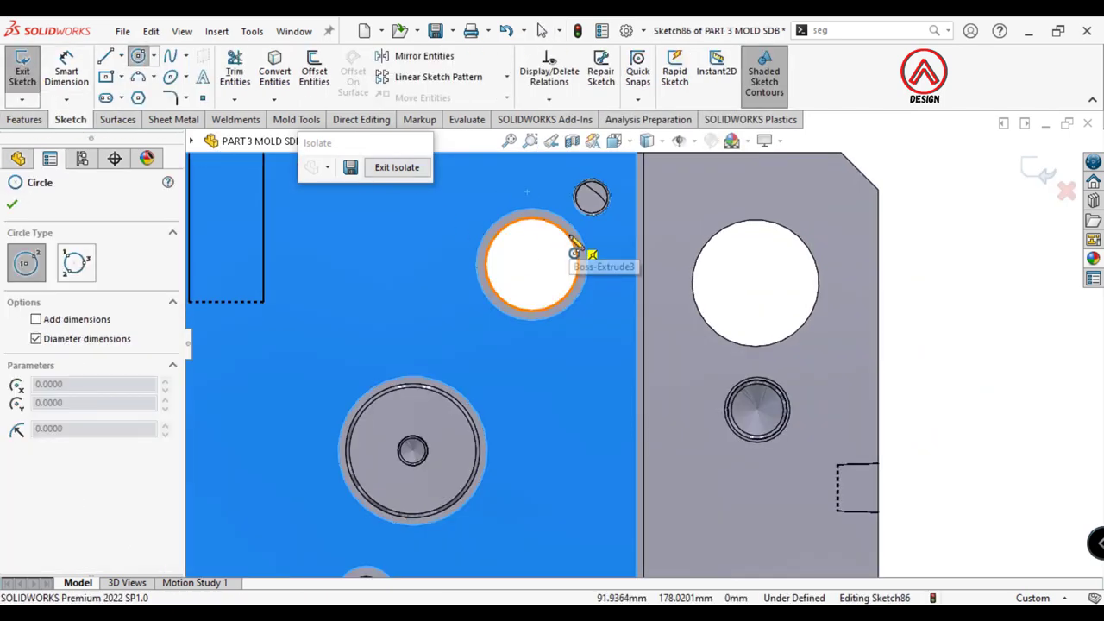
click(532, 264)
click(529, 235)
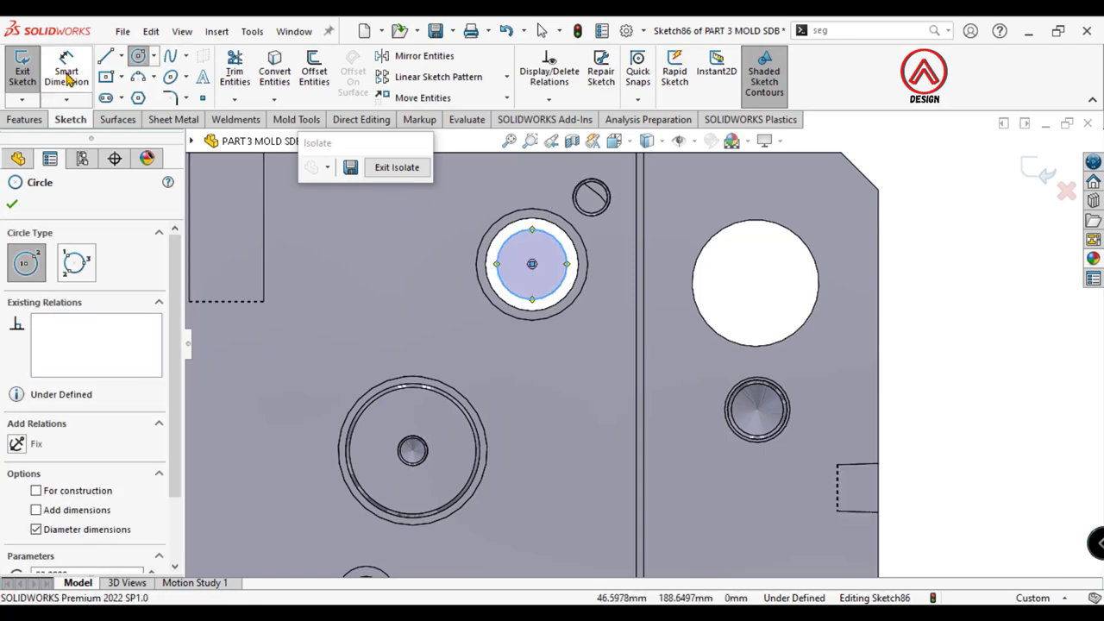
click(66, 69)
click(565, 250)
scroll(641, 343, up, 3)
click(634, 214)
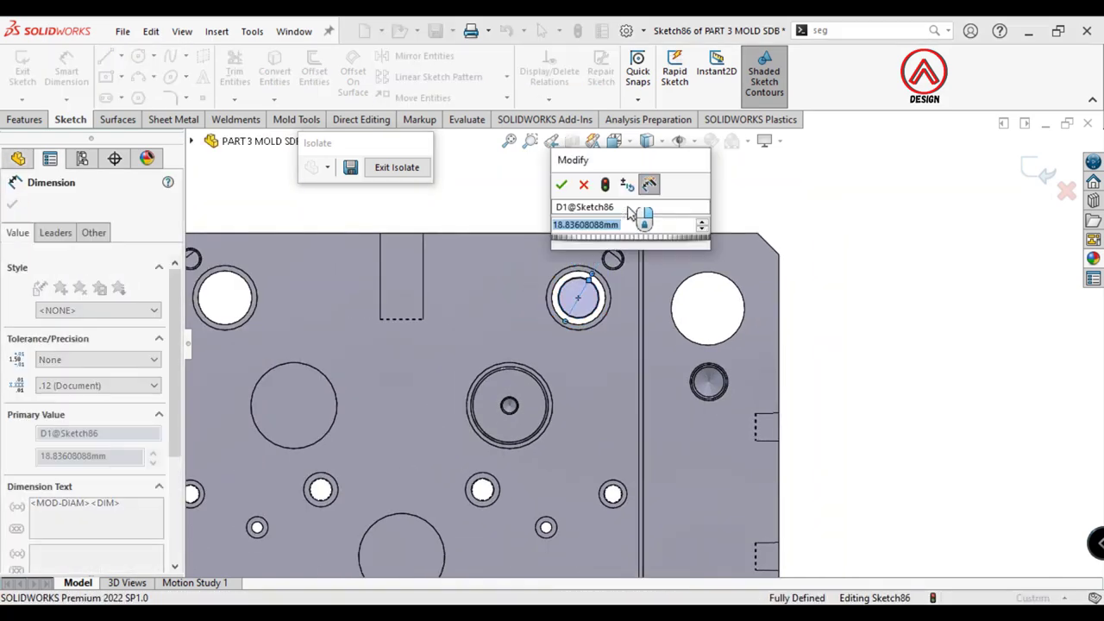
text(25)
key(Return)
Step: Extrude the circle Up To Surface, ending at the mold's large top face
click(23, 120)
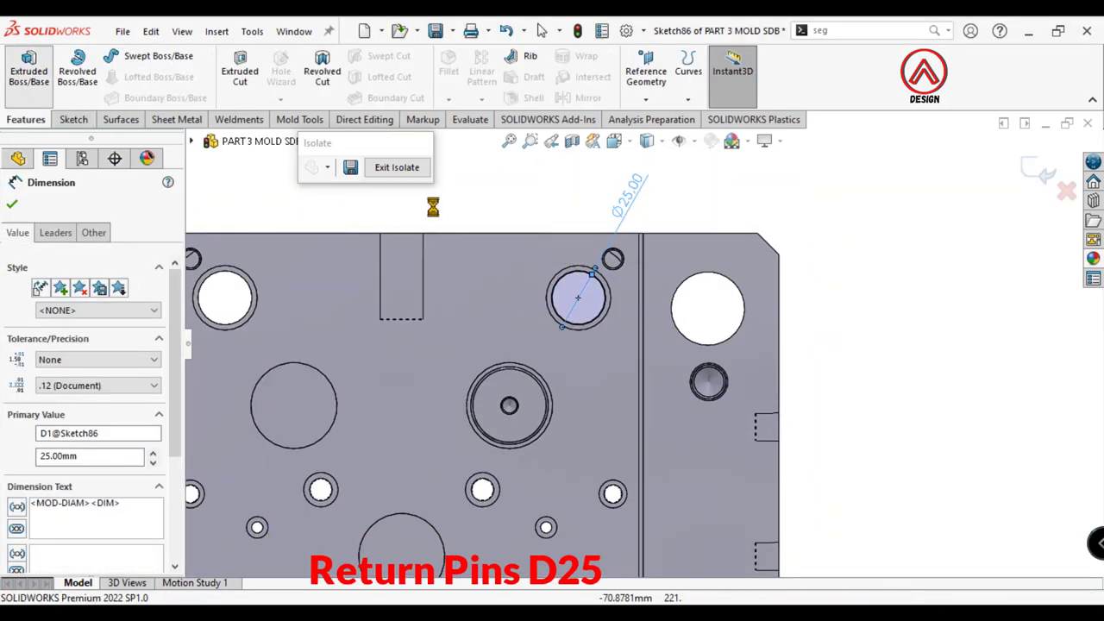
click(28, 70)
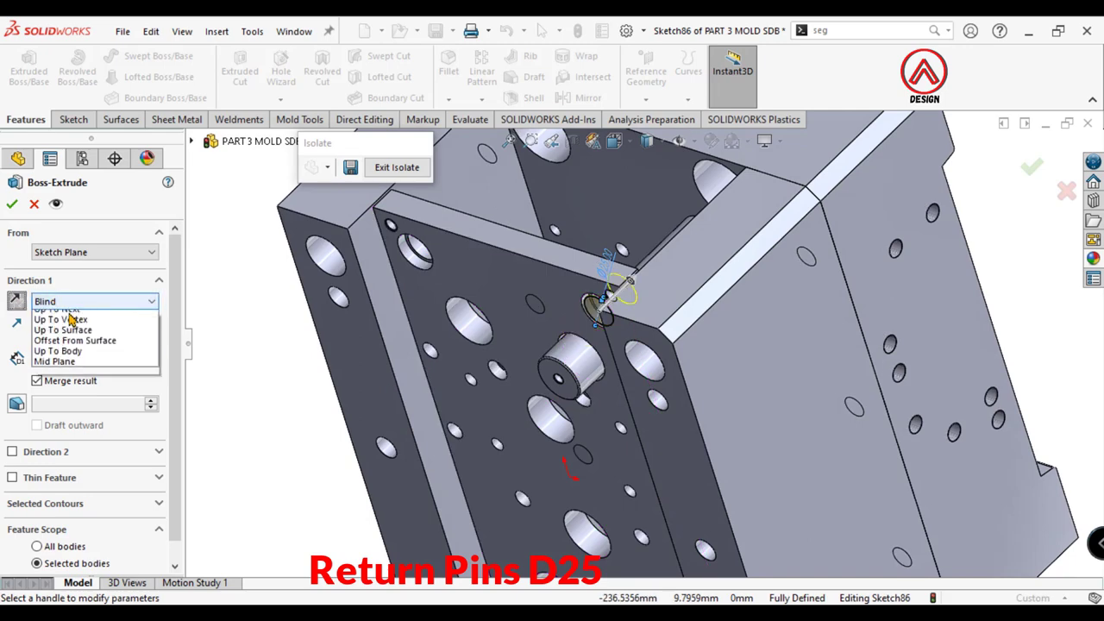
click(64, 349)
middle_drag(483, 362, 559, 403)
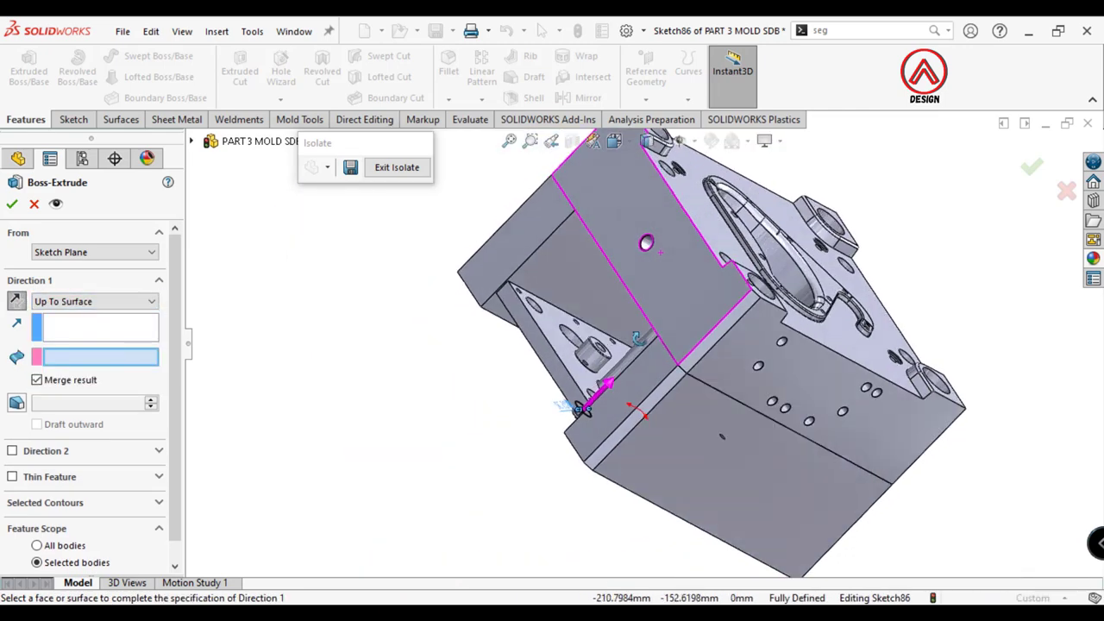
click(724, 259)
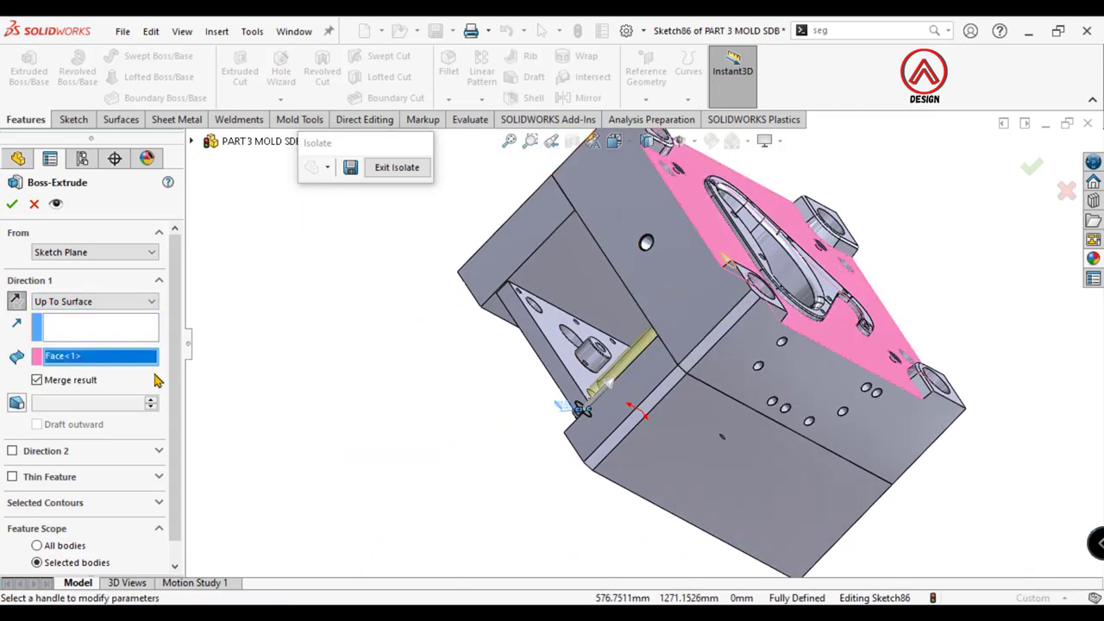
click(13, 205)
Step: Face the plate straight on and start a sketch on the face around another hole
middle_drag(592, 455, 778, 261)
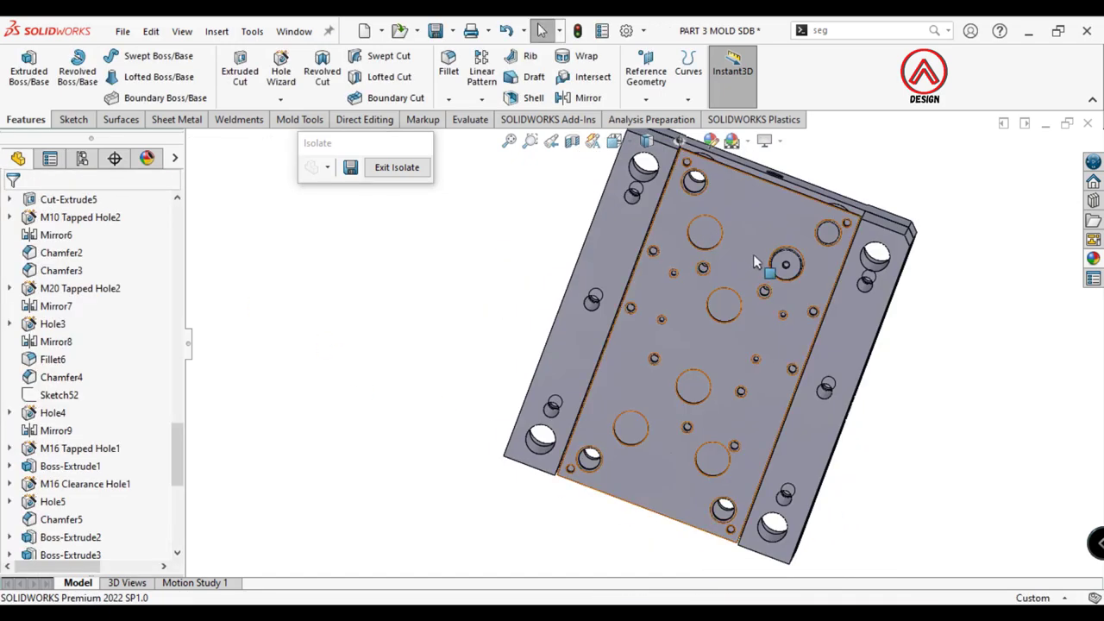
scroll(806, 272, up, 3)
click(802, 265)
click(877, 221)
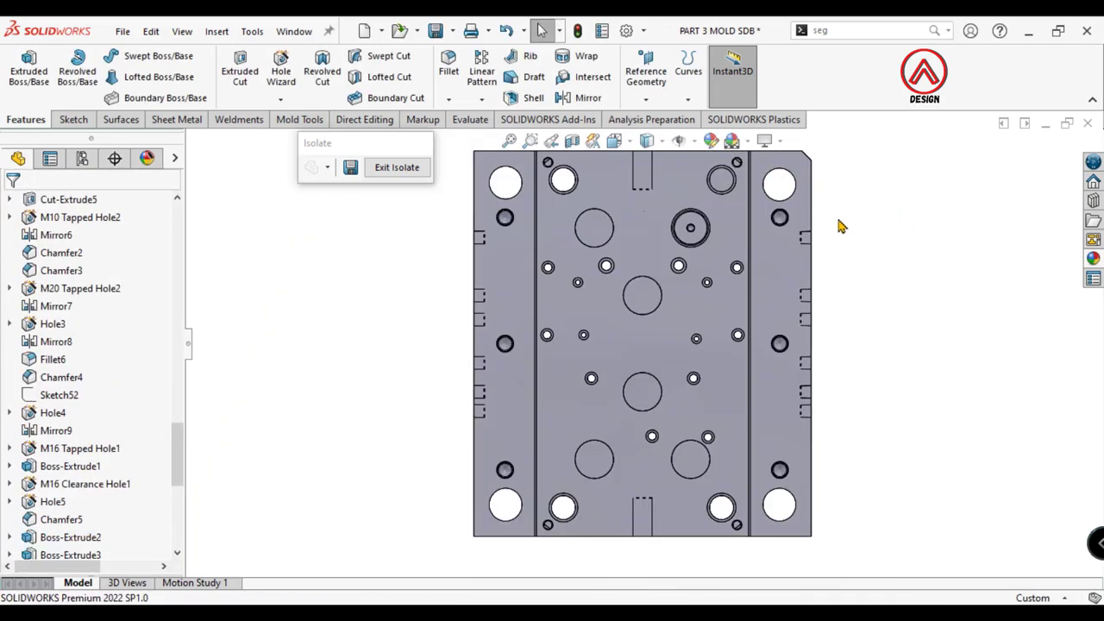
scroll(678, 231, up, 3)
scroll(678, 231, up, 2)
click(595, 241)
click(74, 119)
click(23, 64)
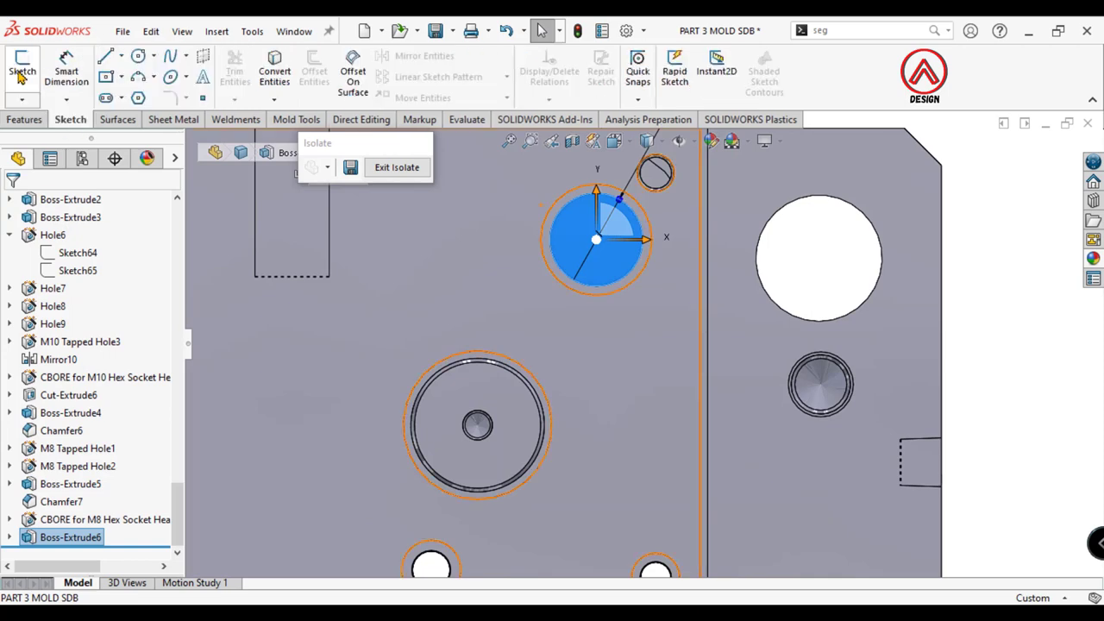
Step: Draw a circle centred on the hole and dimension it Ø25 mm
click(140, 56)
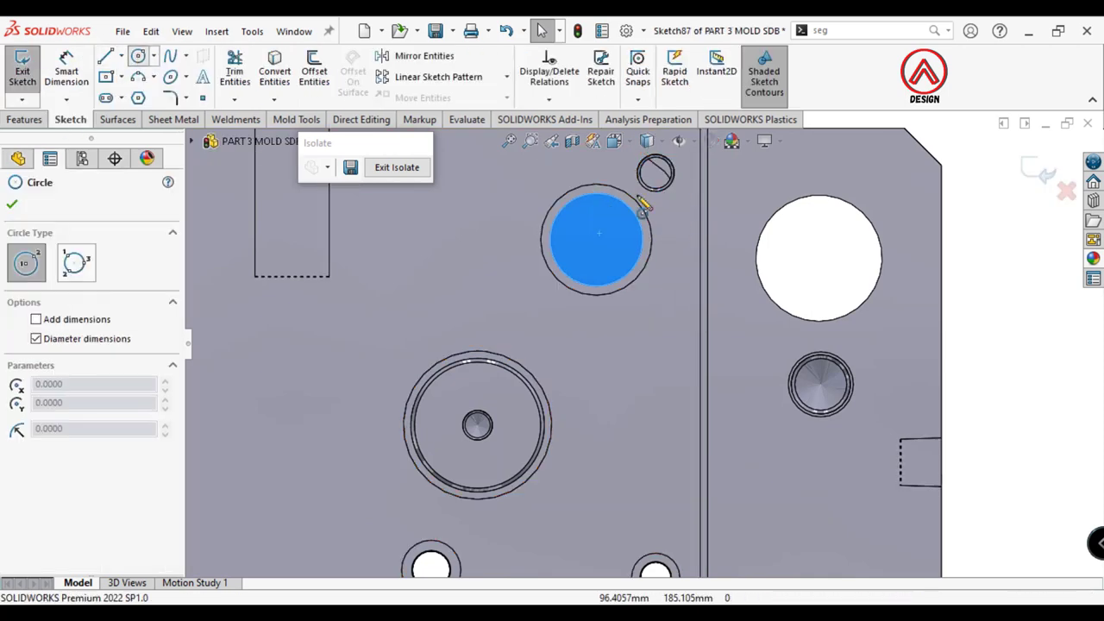
click(595, 242)
scroll(595, 207, up, 2)
click(616, 195)
key(Escape)
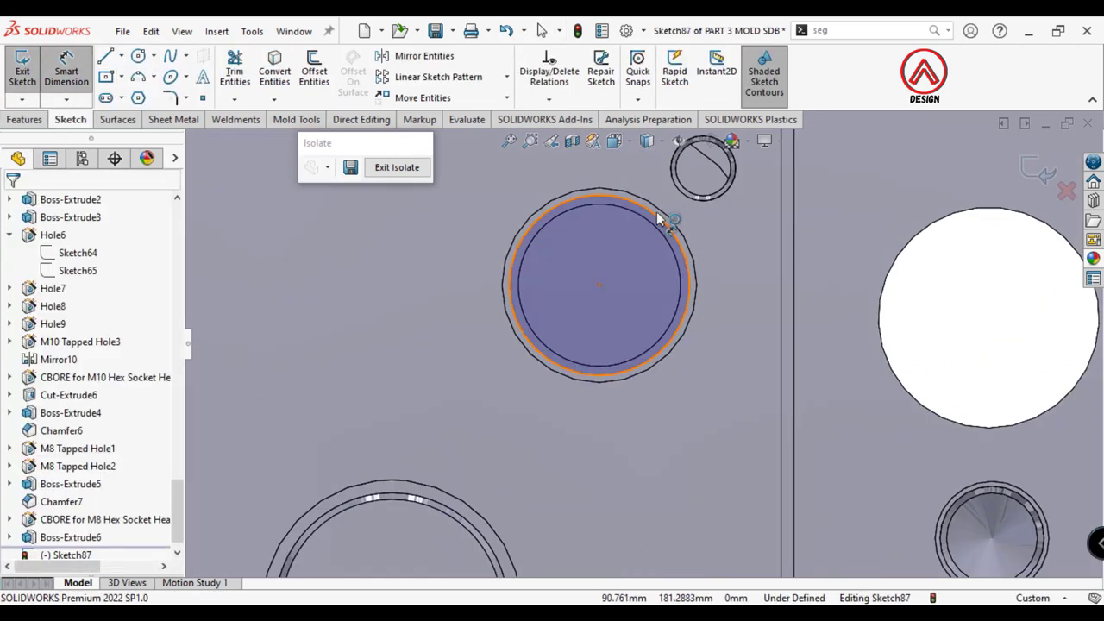
click(658, 219)
scroll(658, 218, down, 1)
click(836, 177)
text(25)
key(Return)
click(25, 119)
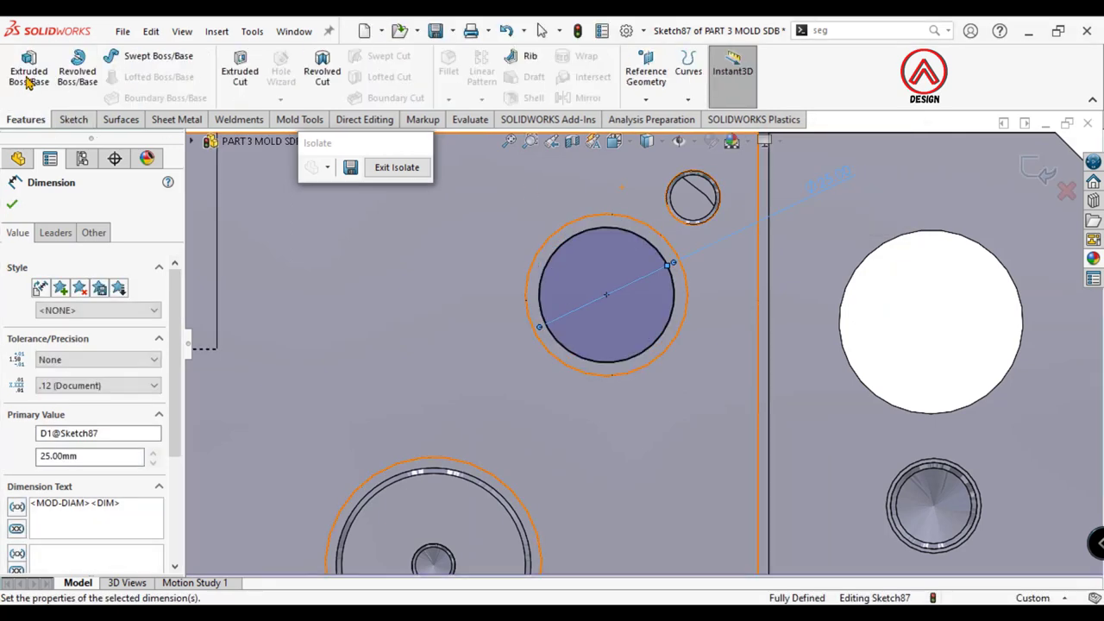
Step: Extrude the circle Blind 8 mm, limiting the feature scope to the selected body
click(26, 77)
click(95, 301)
click(51, 313)
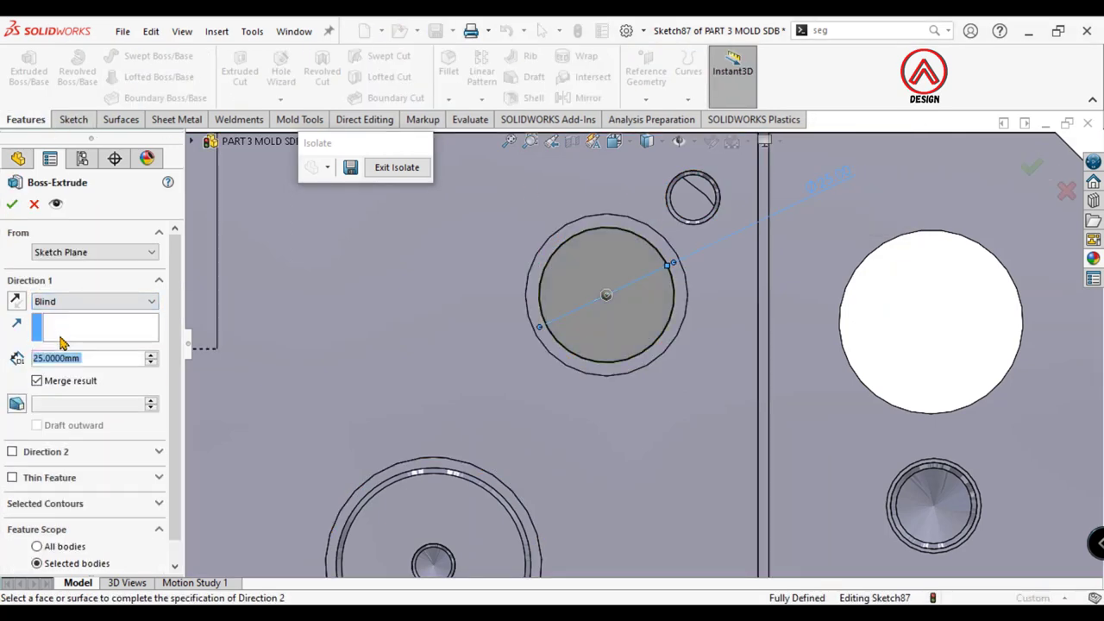
text(8.0000)
key(Return)
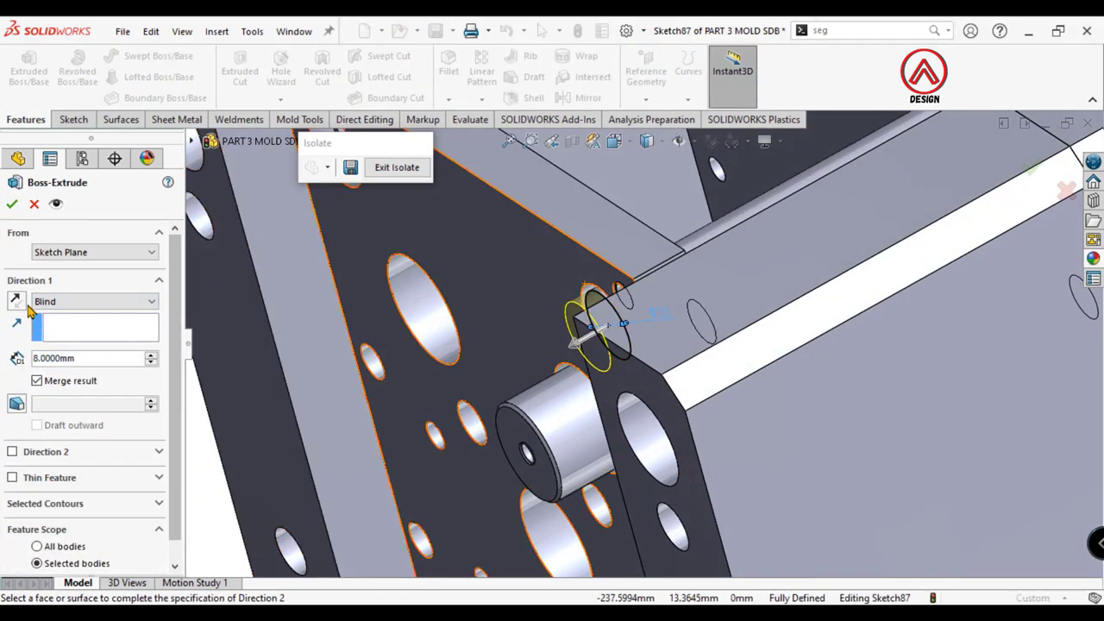
scroll(43, 569, down, 1)
click(57, 561)
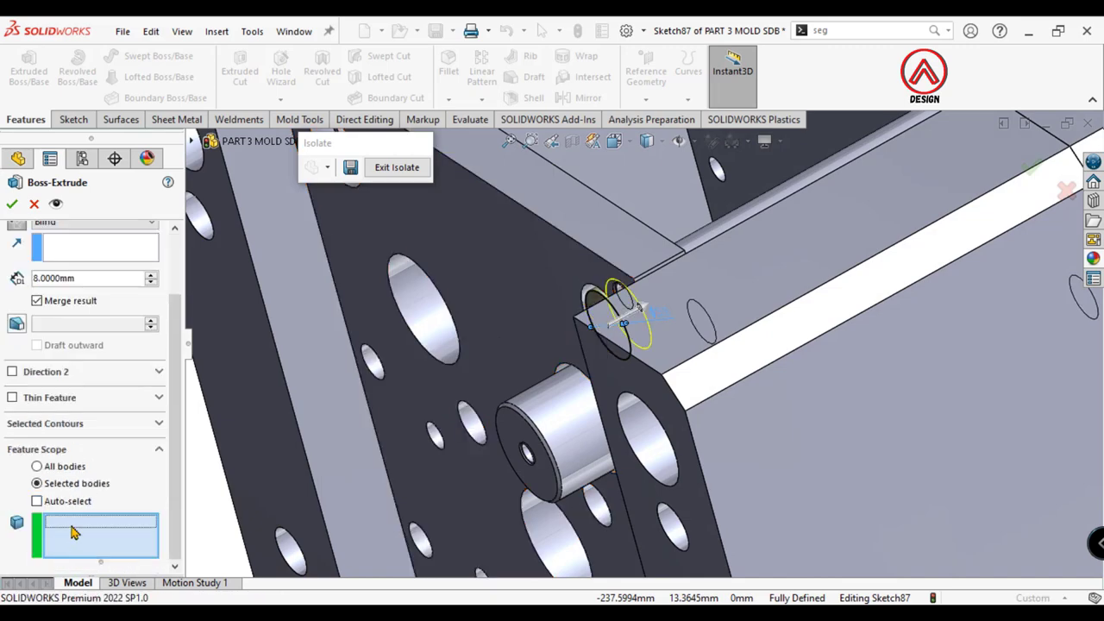
mouse_move(771, 246)
middle_down()
mouse_move(687, 261)
mouse_move(715, 222)
middle_up()
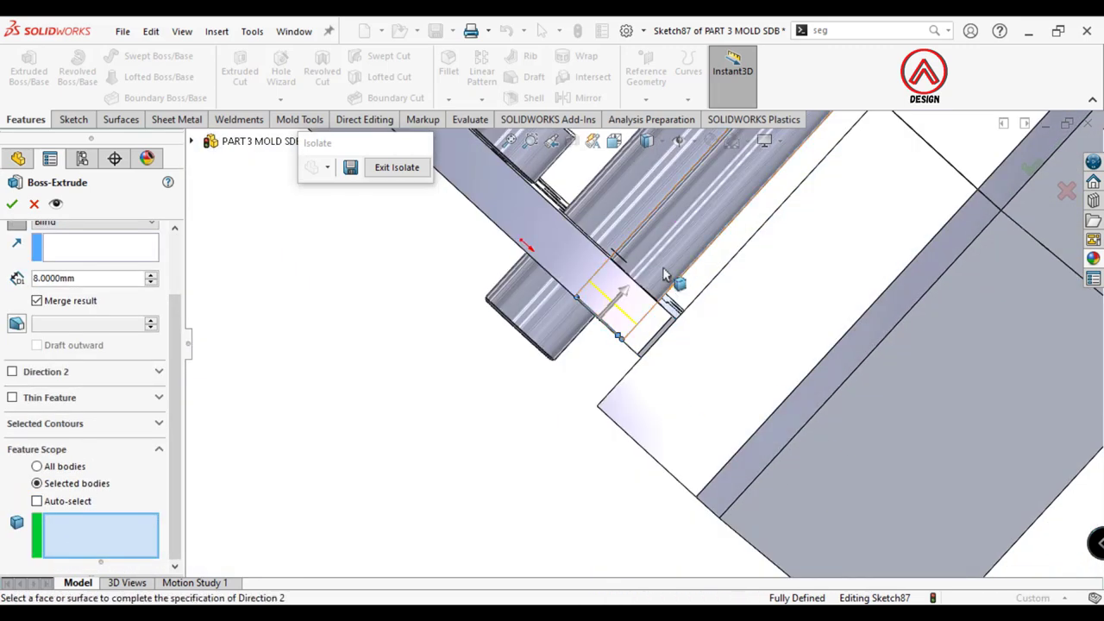
click(715, 222)
key(Return)
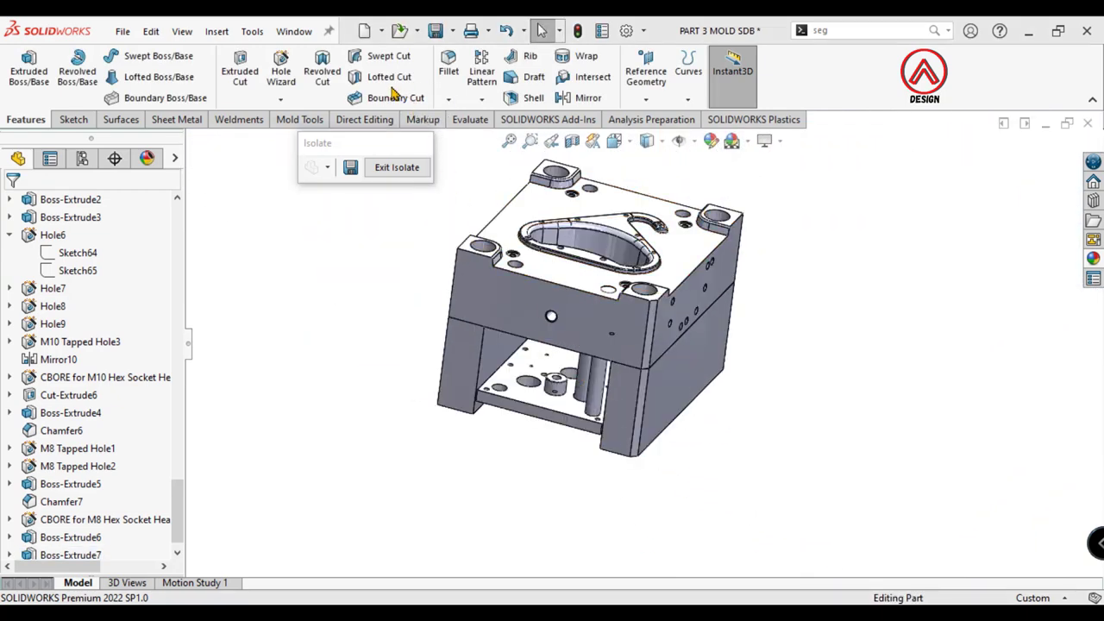
Step: Start a Mirror using Front Plane and Right Plane as the mirror planes
middle_drag(406, 320, 636, 353)
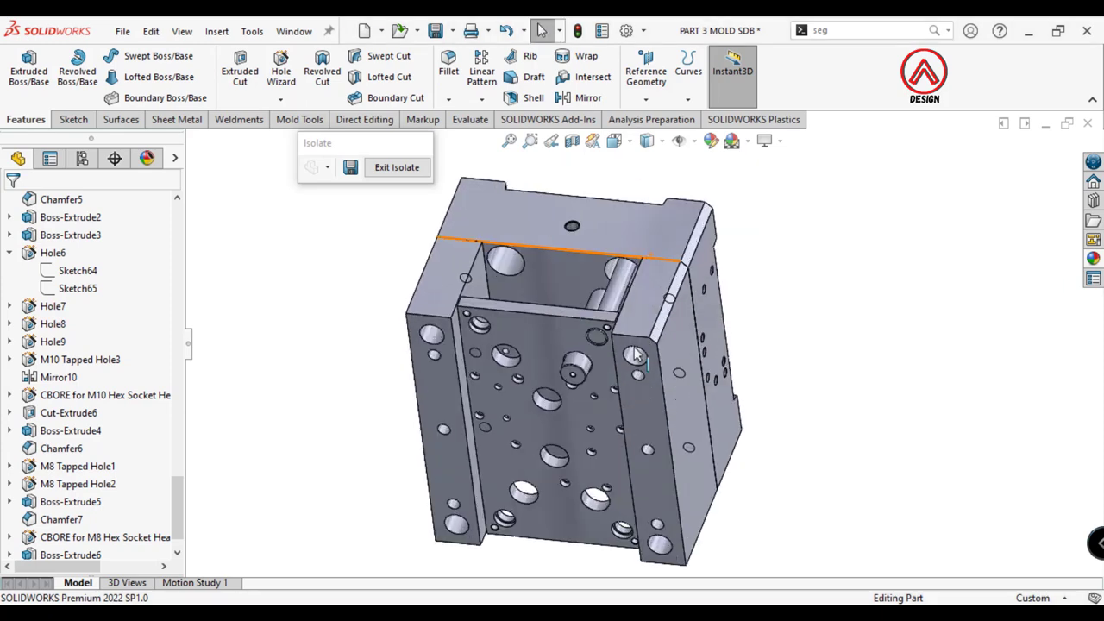
scroll(634, 353, down, 2)
click(482, 101)
click(509, 156)
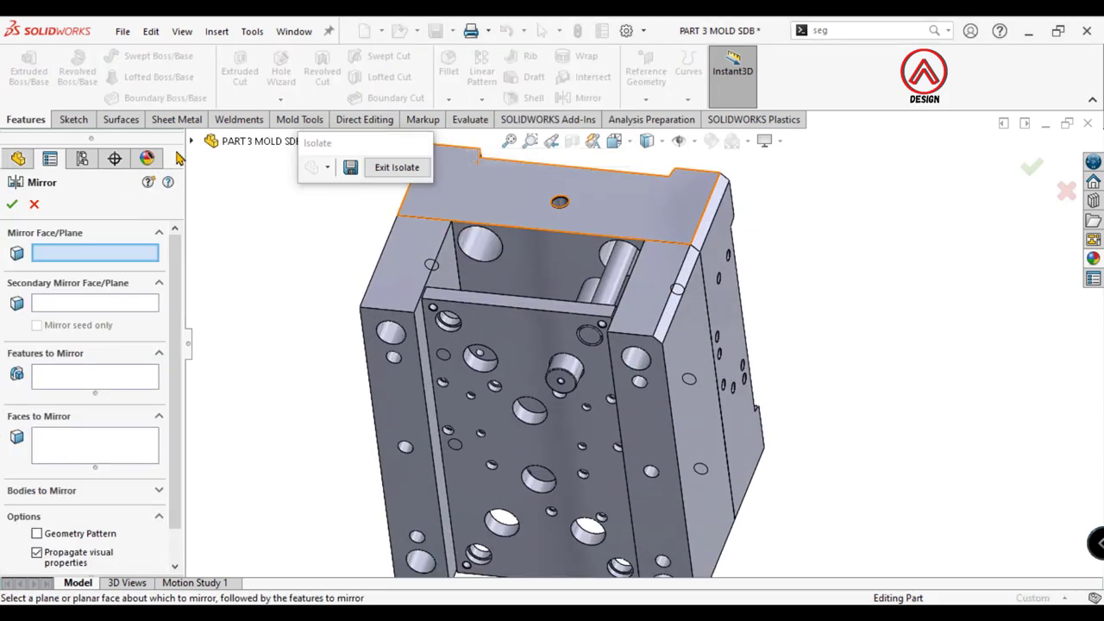
click(263, 269)
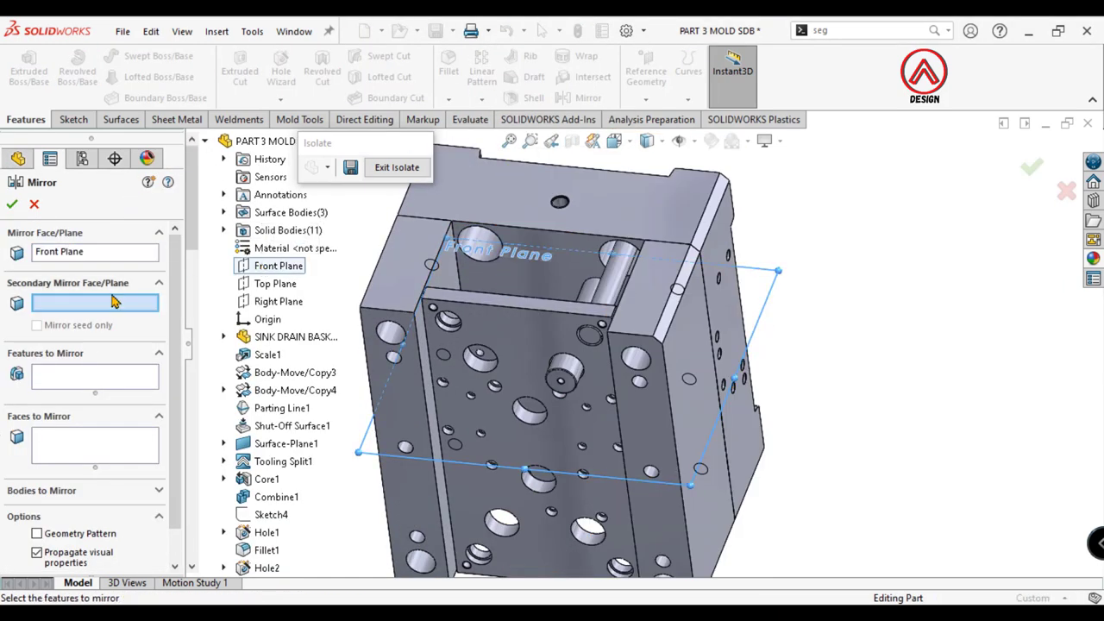
click(299, 302)
Step: Pick the Boss-Extrude7 pin body to mirror and orbit to check the copies
click(53, 488)
middle_drag(535, 345, 491, 371)
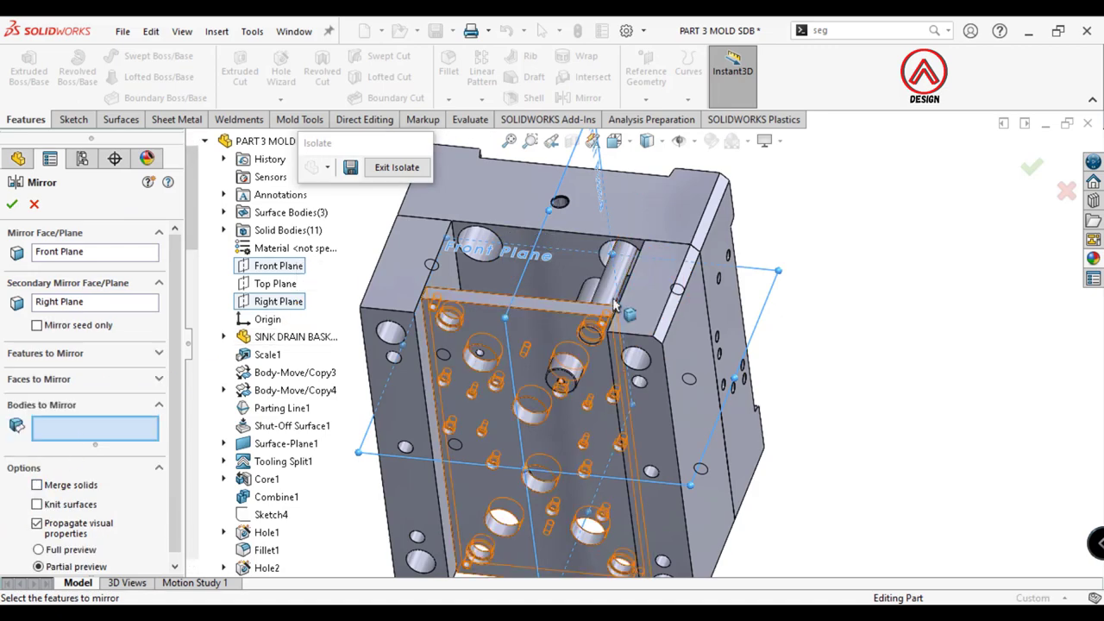
click(492, 370)
scroll(552, 371, up, 5)
mouse_move(552, 406)
middle_down()
mouse_move(595, 456)
mouse_move(550, 560)
mouse_move(569, 506)
middle_up()
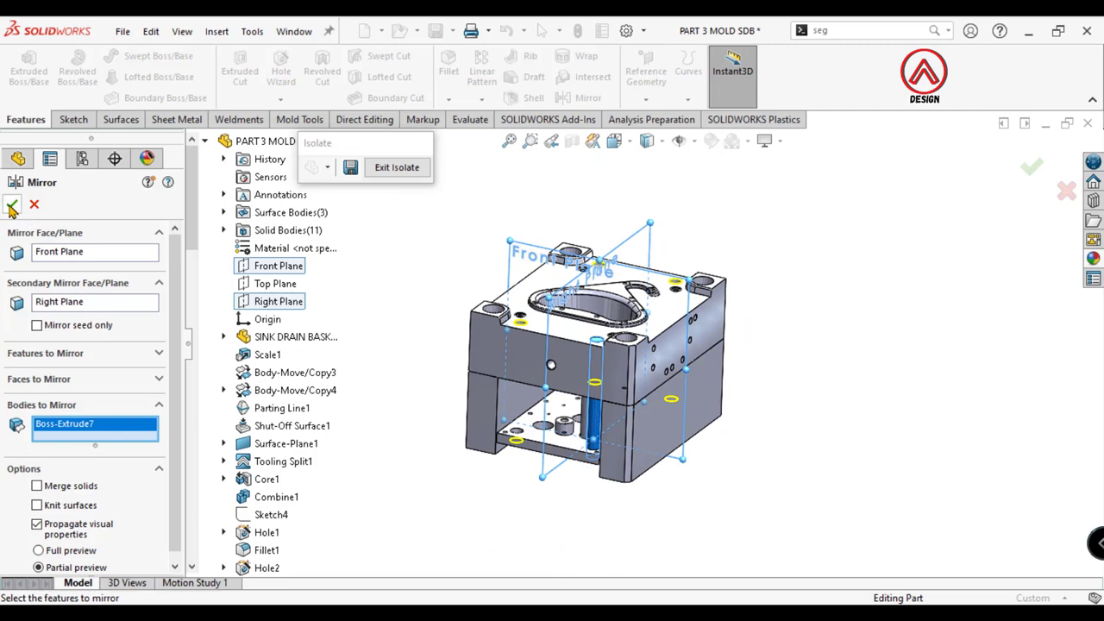
middle_drag(552, 370, 531, 183)
Step: Hide the Cut-Extrude6[1] body from the Solid Bodies list
scroll(86, 414, up, 15)
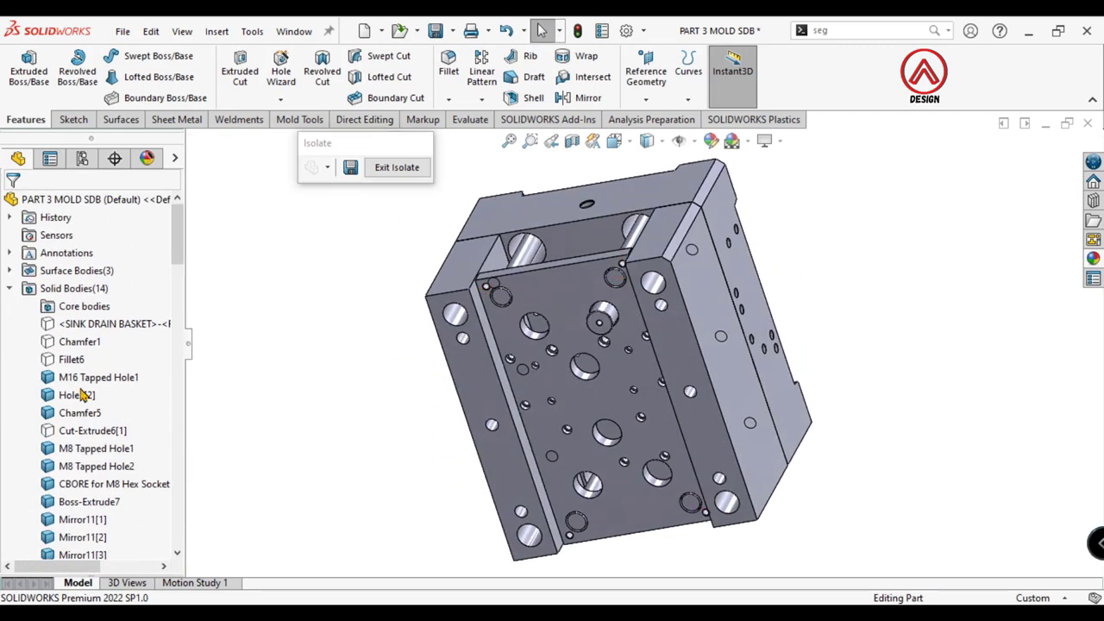
scroll(81, 380, down, 3)
click(90, 269)
click(102, 257)
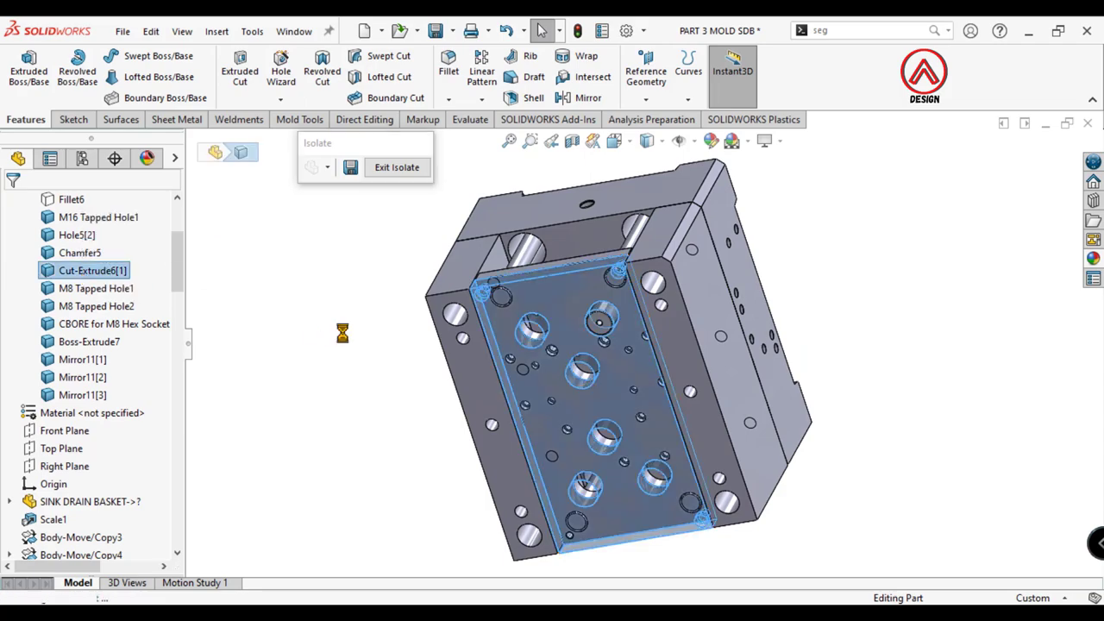
Step: View the mold's bottom face Normal To and select the left side rail body
mouse_move(501, 365)
middle_down()
mouse_move(638, 356)
mouse_move(621, 341)
mouse_move(640, 312)
middle_up()
scroll(629, 349, down, 3)
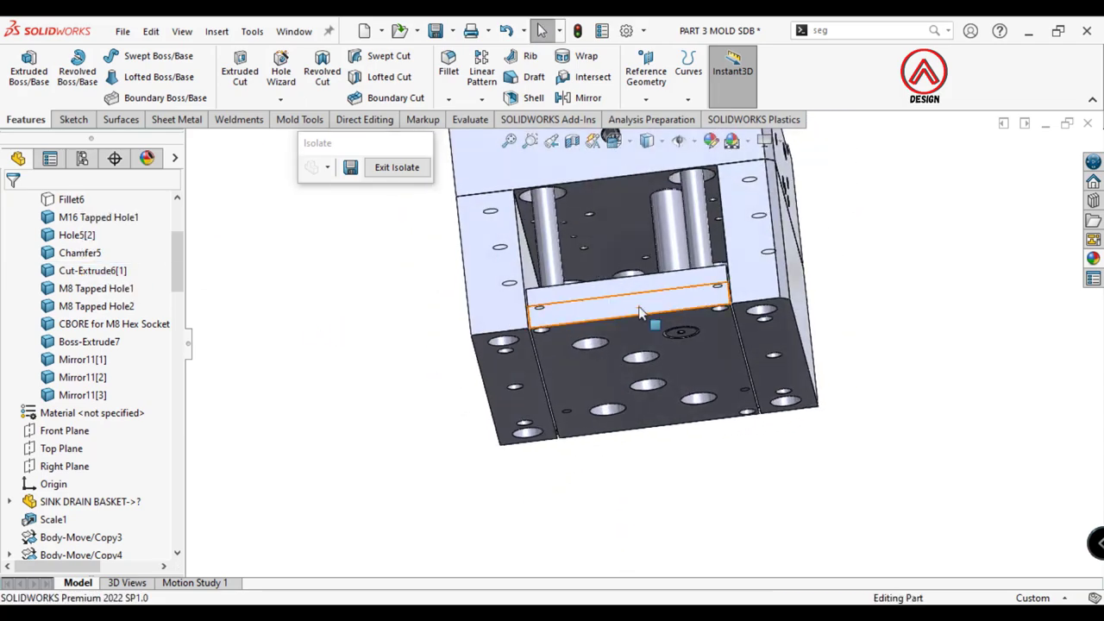
click(647, 337)
click(849, 255)
click(818, 357)
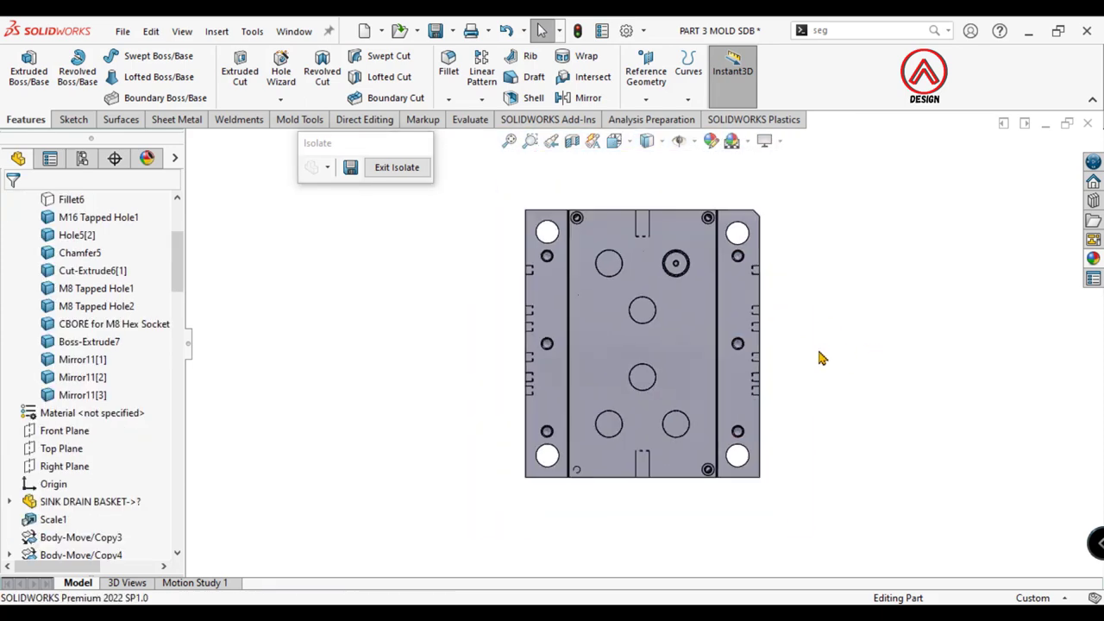
click(553, 311)
Step: Sketch a centre rectangle on the bottom face from the origin to the plate corner
click(73, 119)
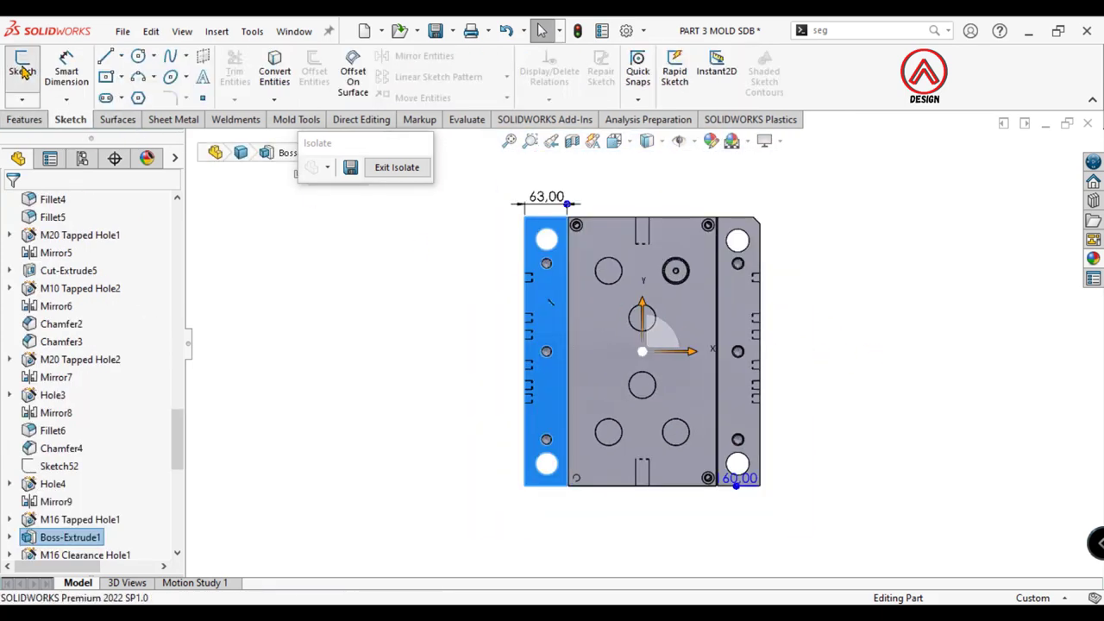
click(22, 69)
click(105, 76)
click(641, 350)
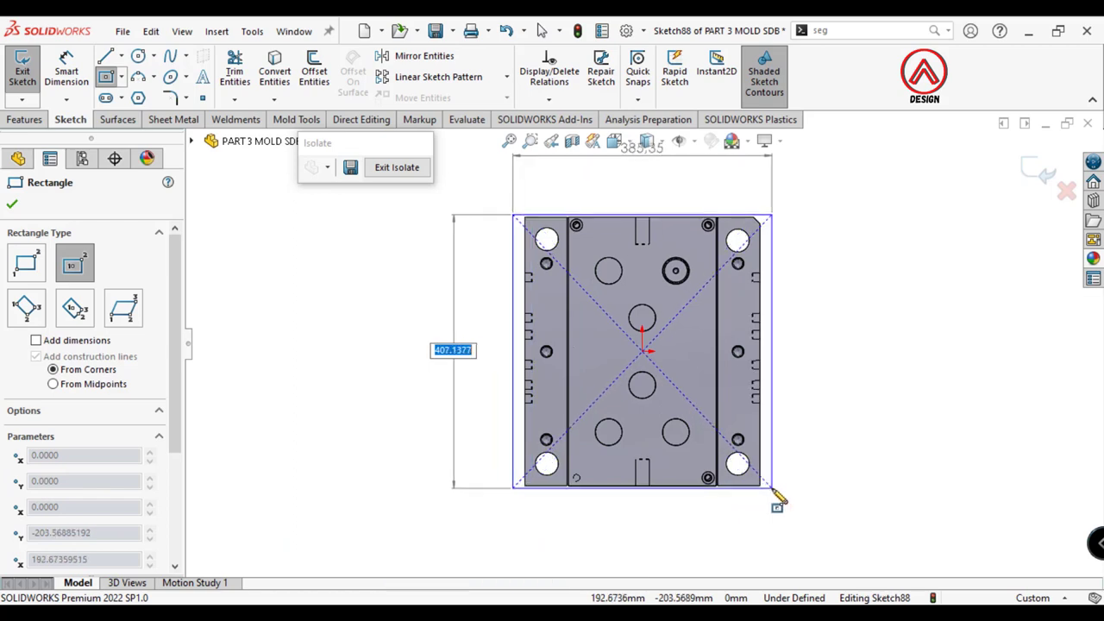
click(772, 488)
Step: Dimension the rectangle 400 mm wide and 400 mm high
click(66, 74)
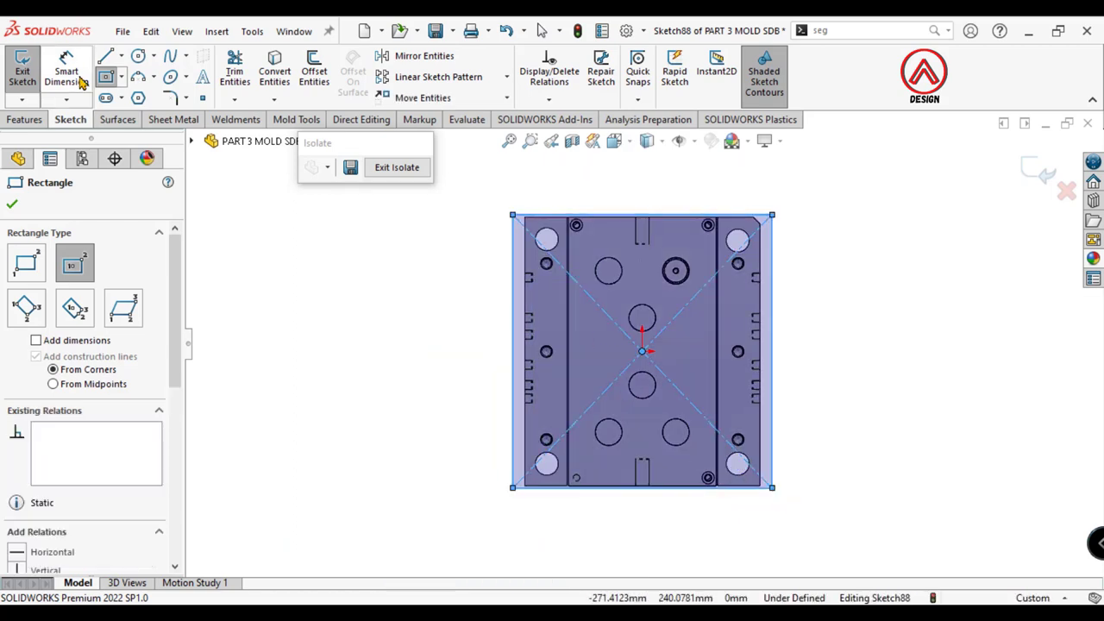
click(662, 215)
click(660, 200)
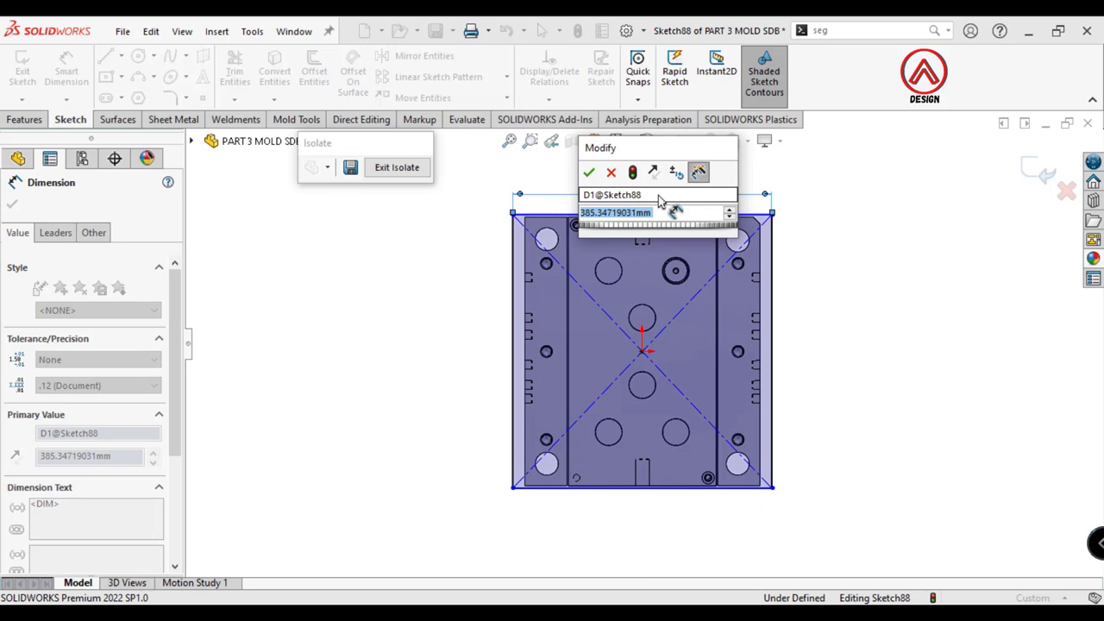
text(0)
key(Return)
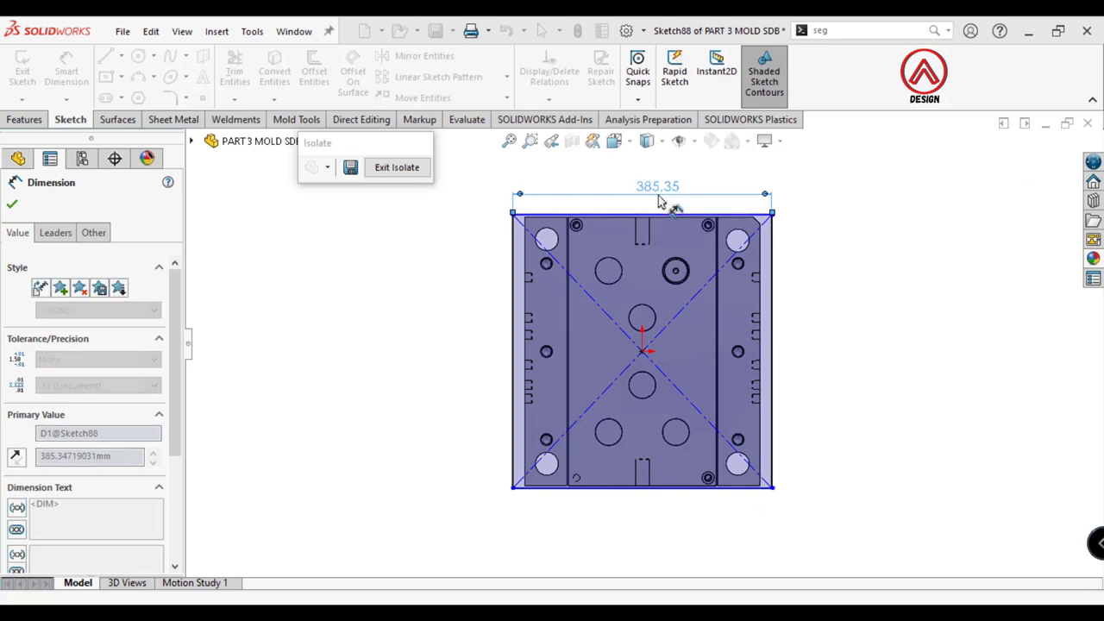
click(507, 357)
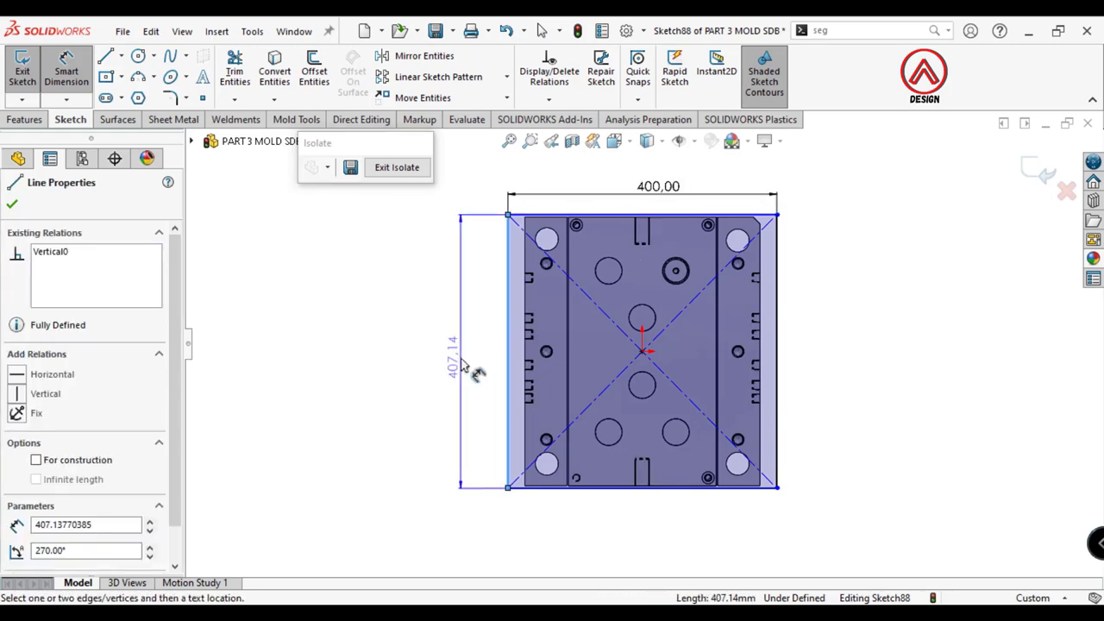
click(464, 371)
text(400)
key(Return)
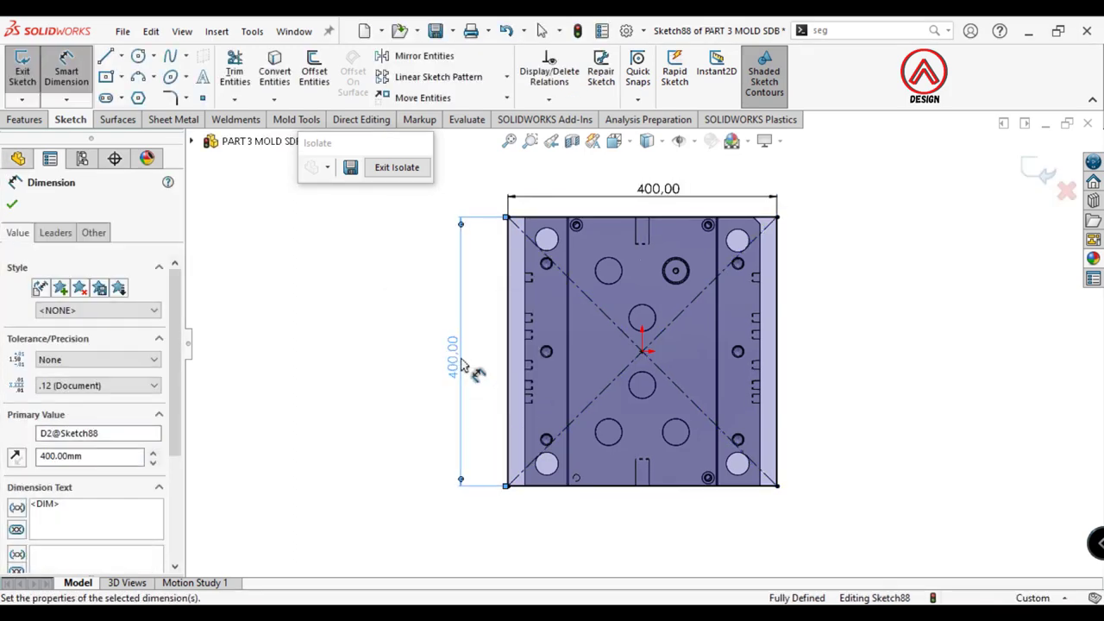
Step: Extrude the square 30 mm with Merge result off, then view the plate face Normal To
click(6, 118)
click(29, 69)
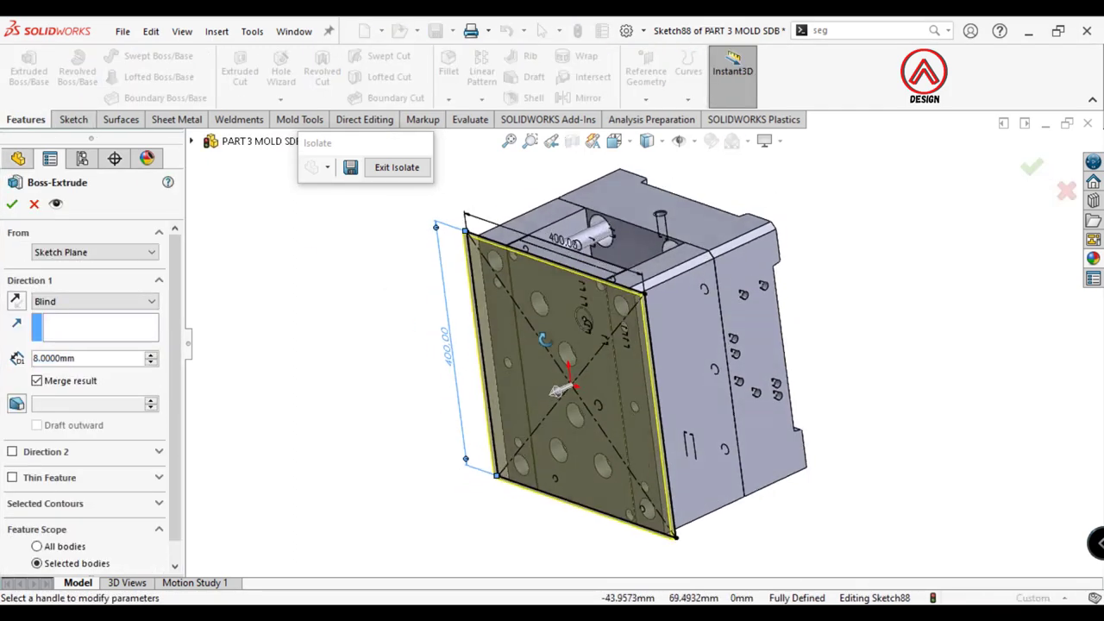
text(30)
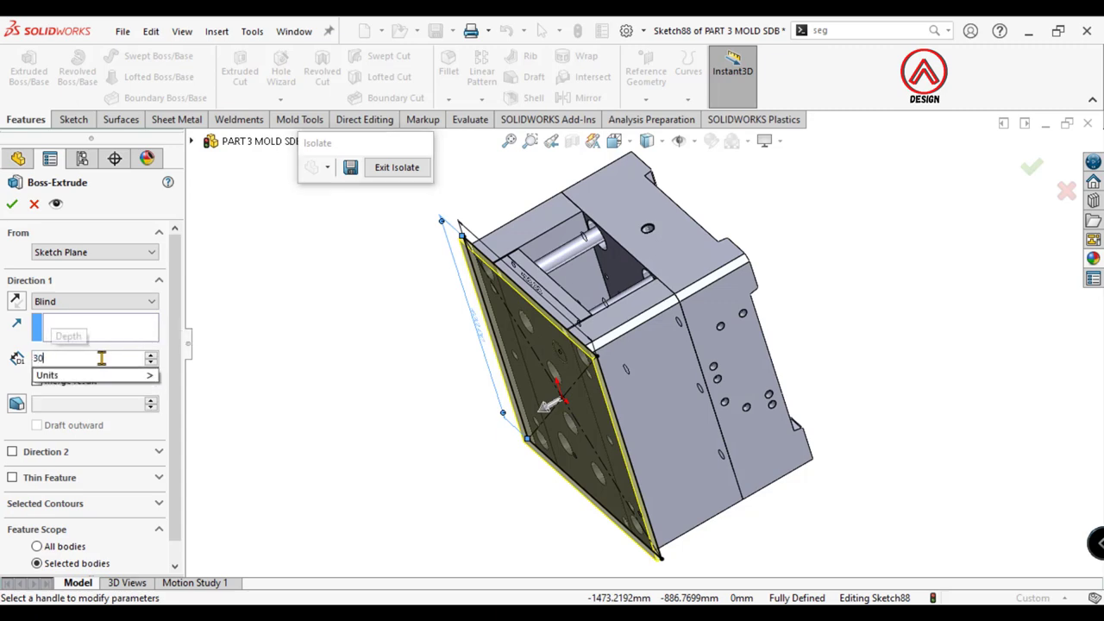
key(Return)
click(50, 385)
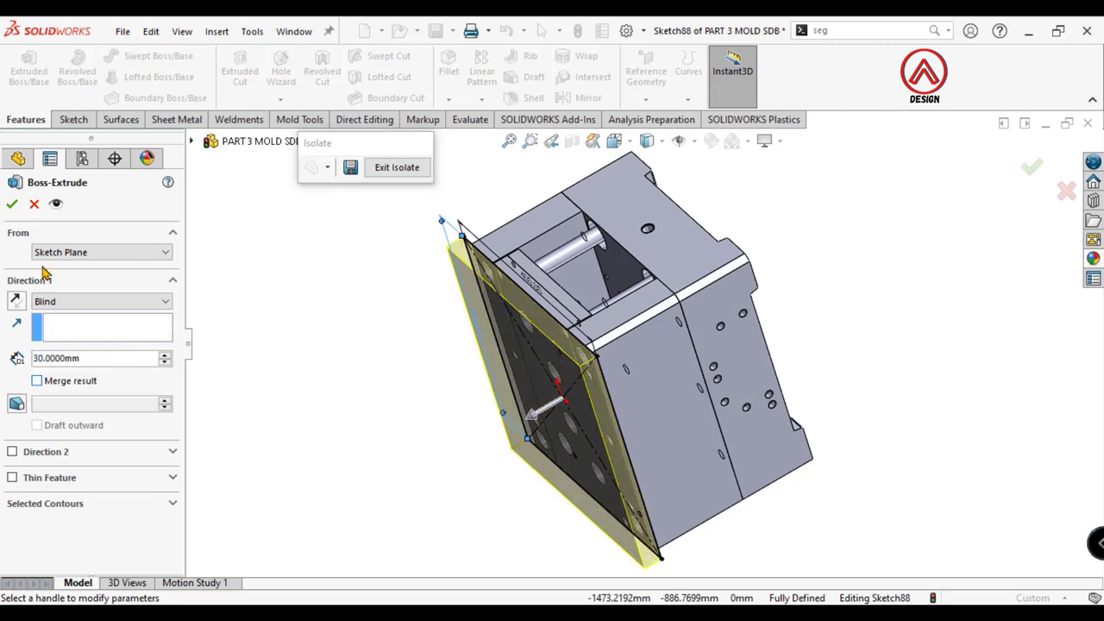
click(12, 204)
click(610, 276)
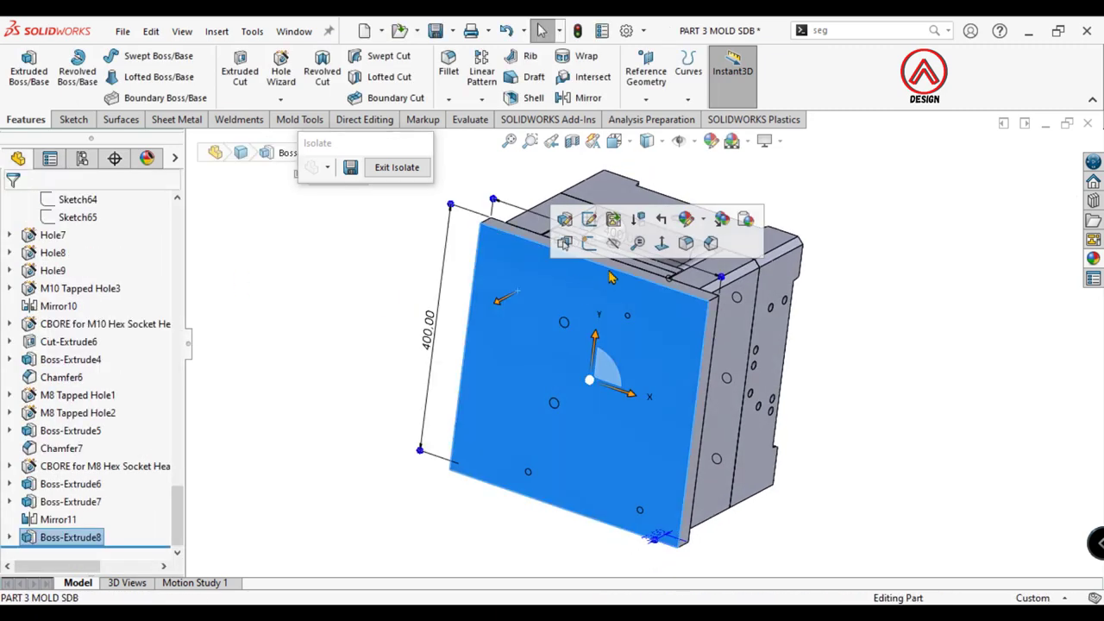
click(662, 242)
scroll(867, 259, down, 2)
Step: Set up a Hex Socket Head ISO 4762 M16 counterbore hole scoped to Boss-Extrude8
scroll(526, 276, up, 3)
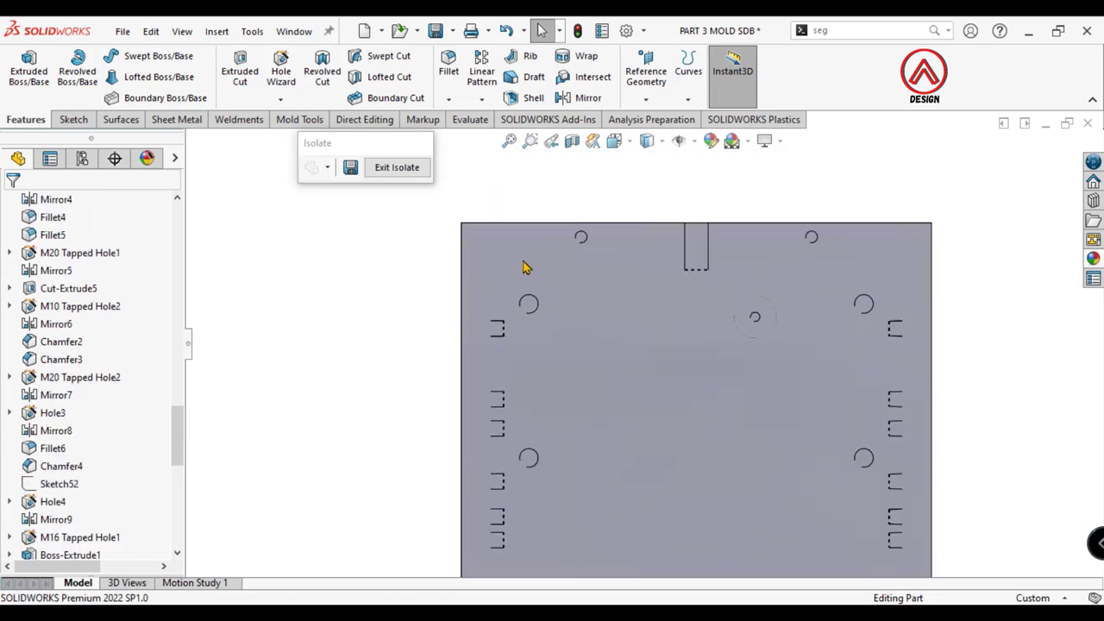
click(525, 267)
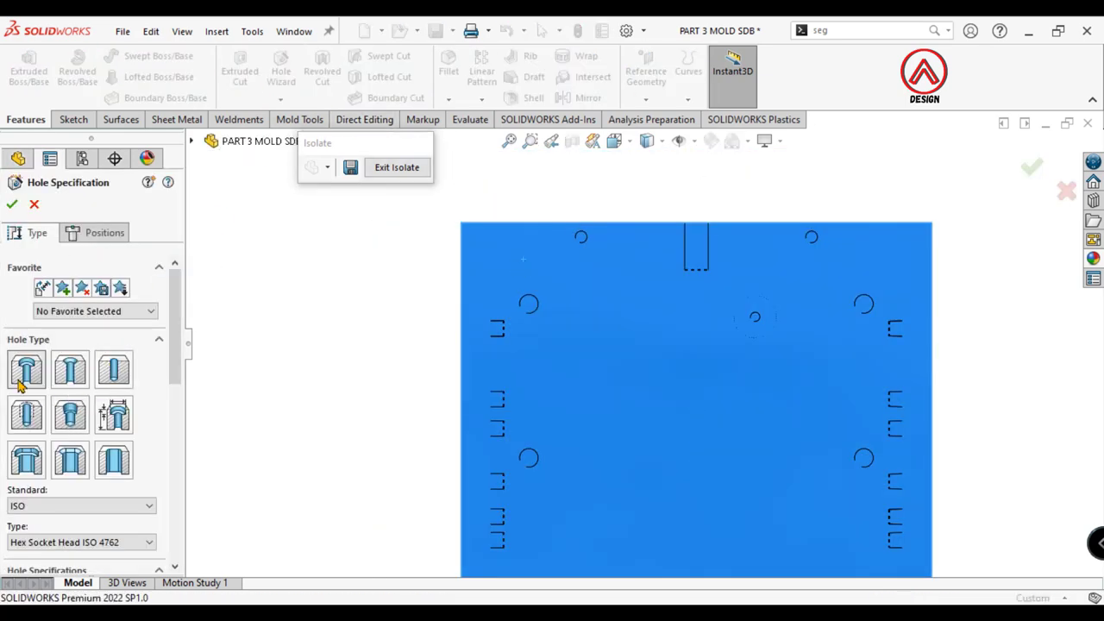
scroll(129, 371, down, 3)
scroll(129, 380, down, 1)
click(140, 386)
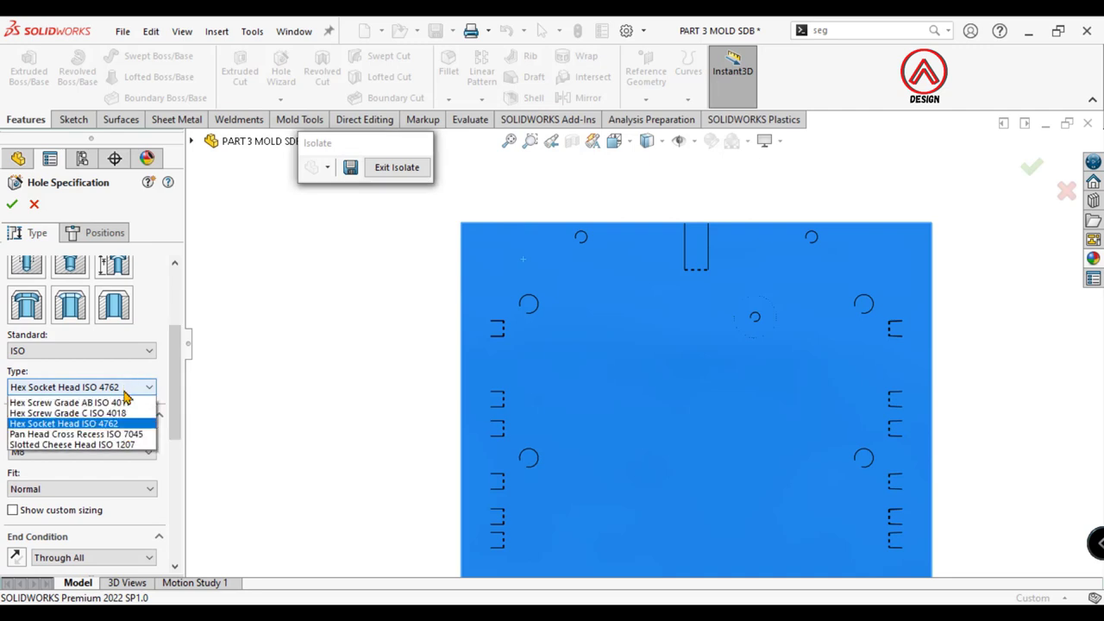
click(117, 433)
scroll(115, 414, down, 2)
click(116, 394)
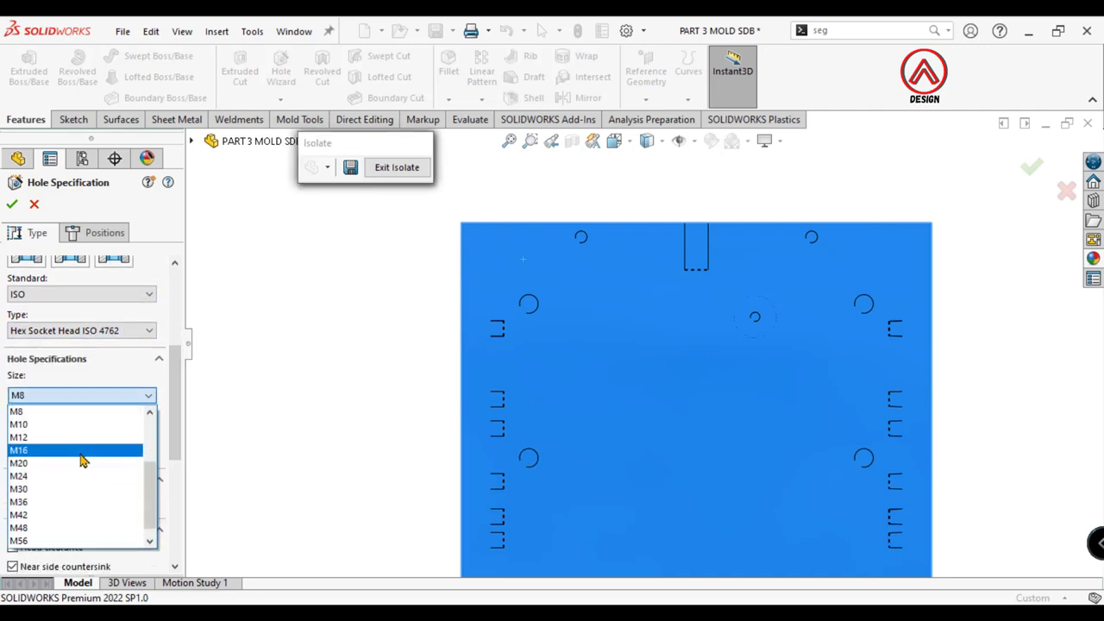
click(61, 450)
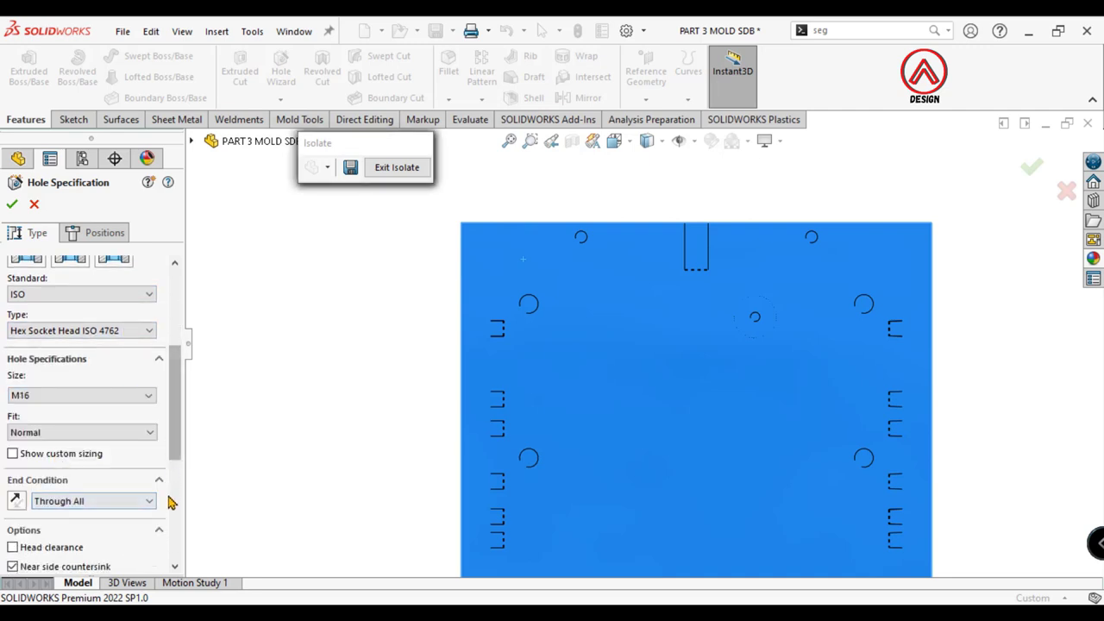
drag(177, 434, 179, 445)
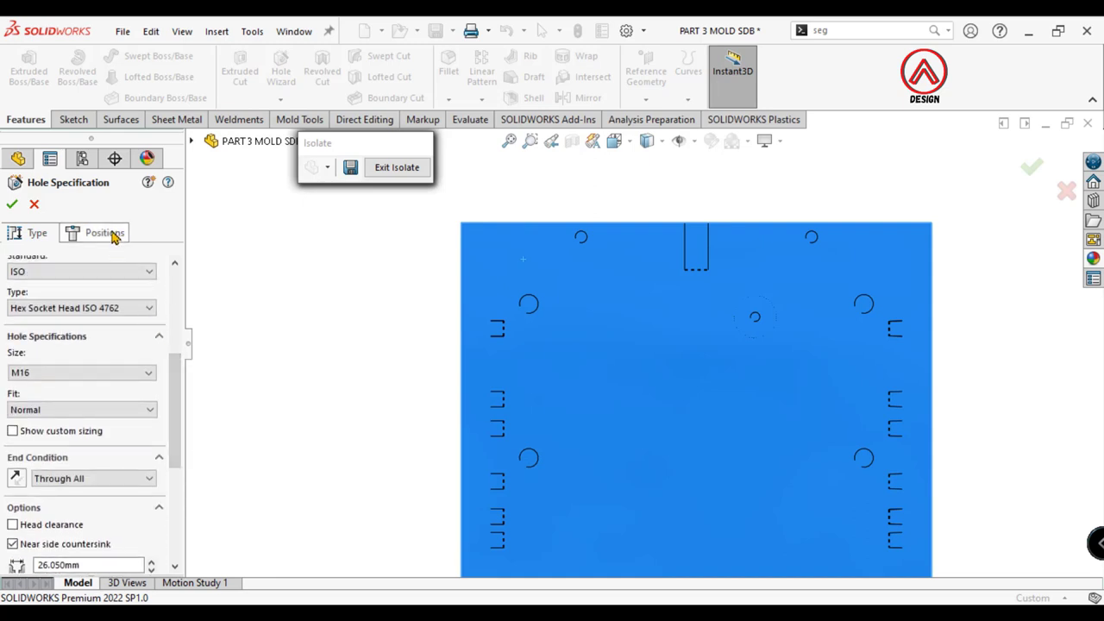
scroll(170, 435, down, 5)
click(71, 496)
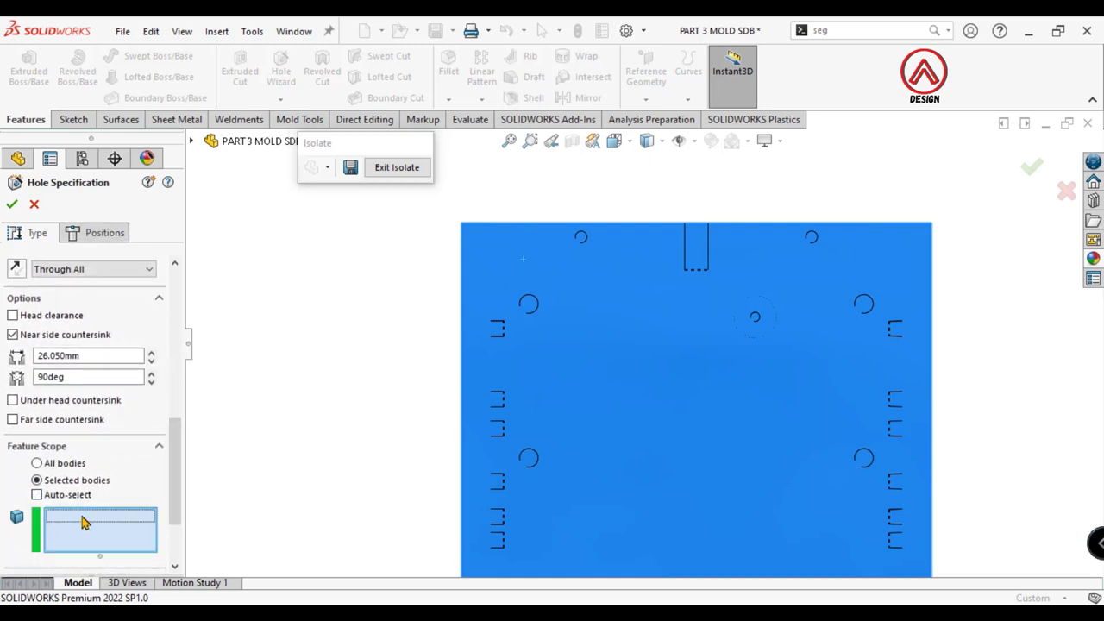
click(539, 381)
Step: Go to hole Positions and show hidden lines through the plate
click(107, 232)
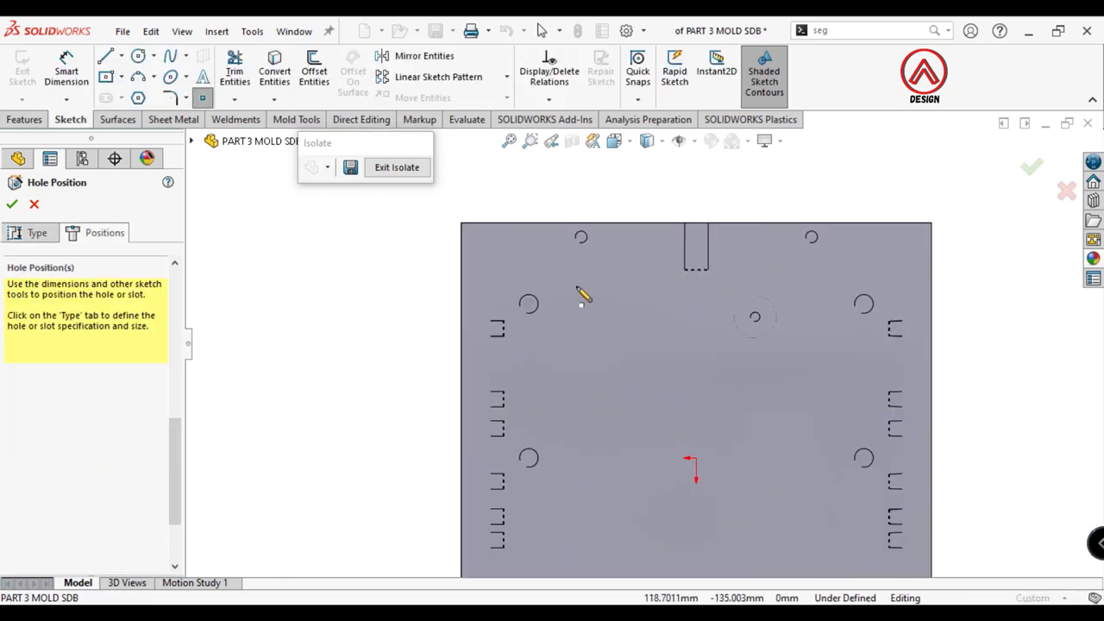
click(647, 140)
click(648, 226)
scroll(561, 337, down, 5)
scroll(551, 328, down, 2)
Step: Place M16 hole points at the centres of the existing holes along the plate sides
click(623, 283)
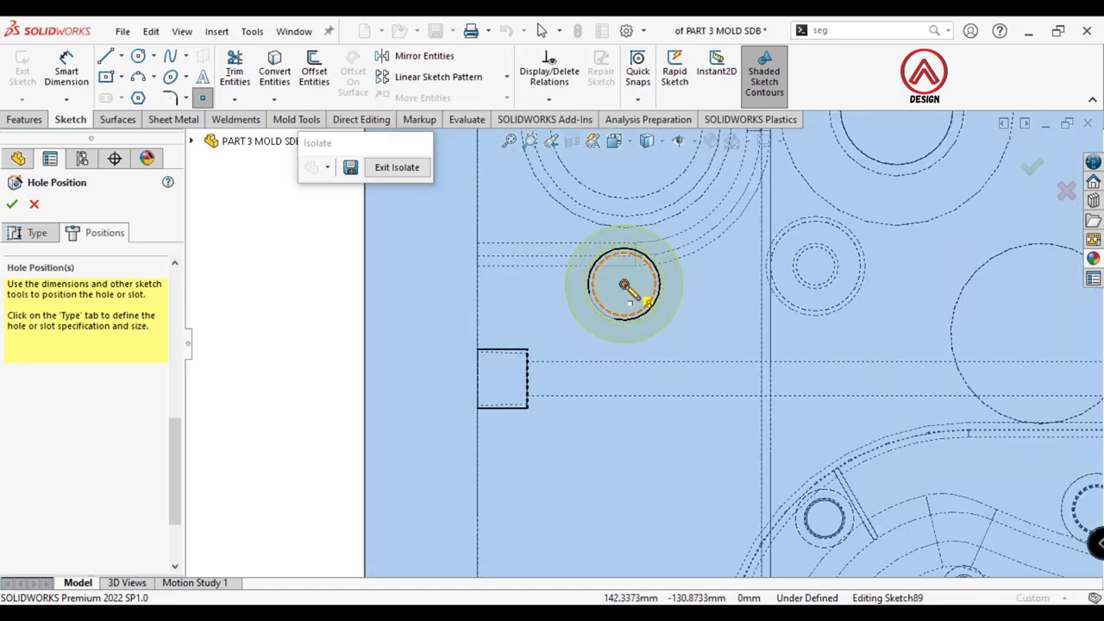
scroll(638, 293, up, 3)
scroll(662, 431, up, 5)
scroll(660, 450, down, 3)
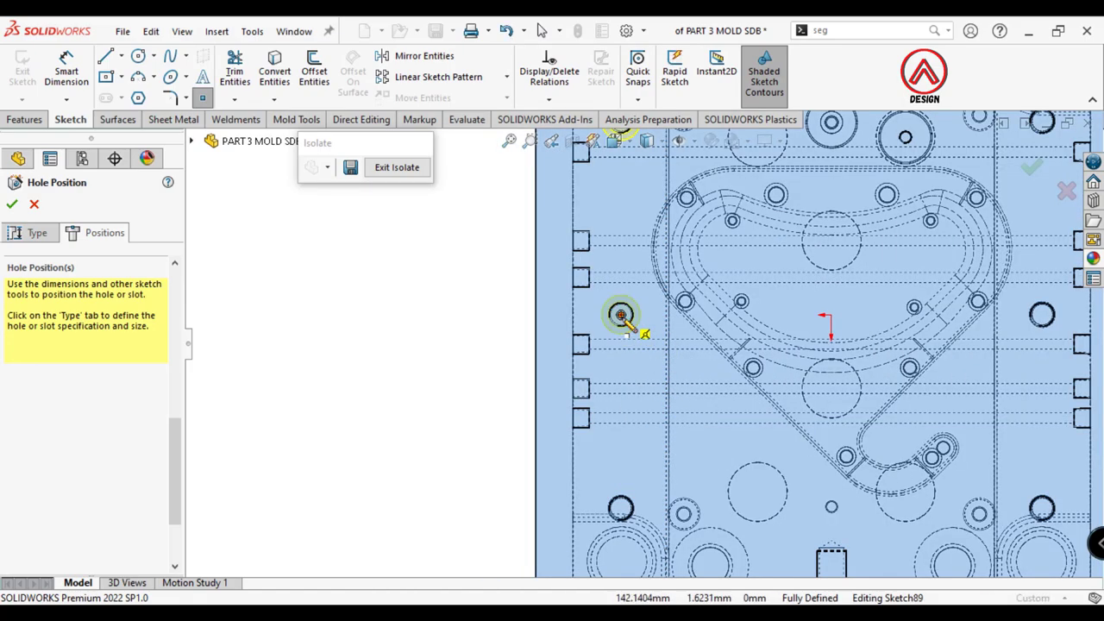
click(621, 315)
scroll(867, 439, up, 3)
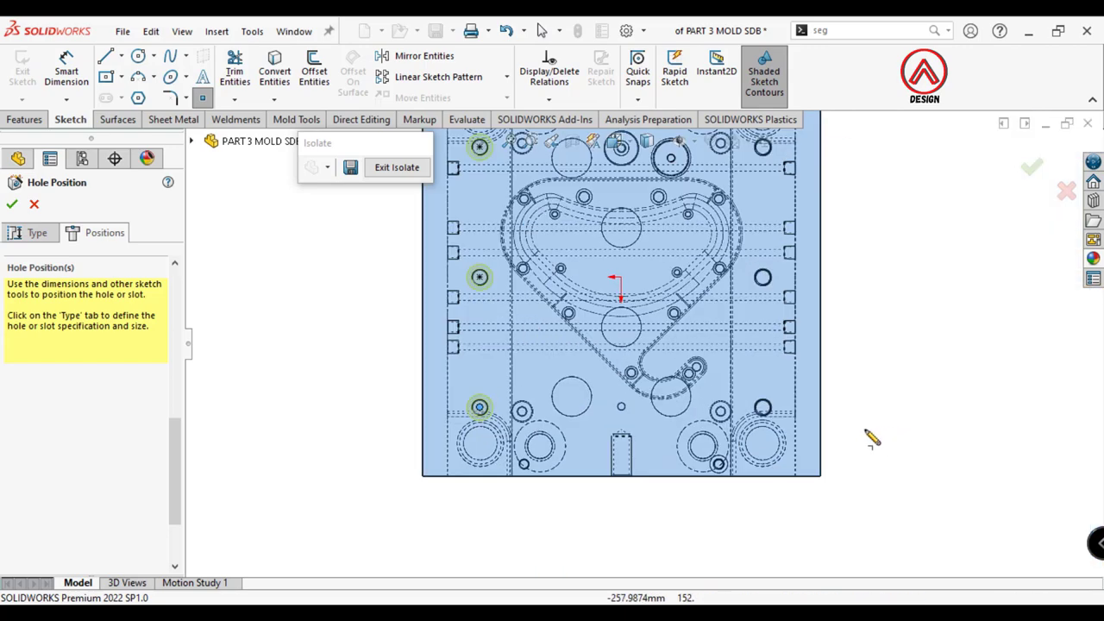
scroll(690, 377, down, 4)
click(690, 379)
scroll(693, 345, up, 3)
scroll(695, 324, down, 3)
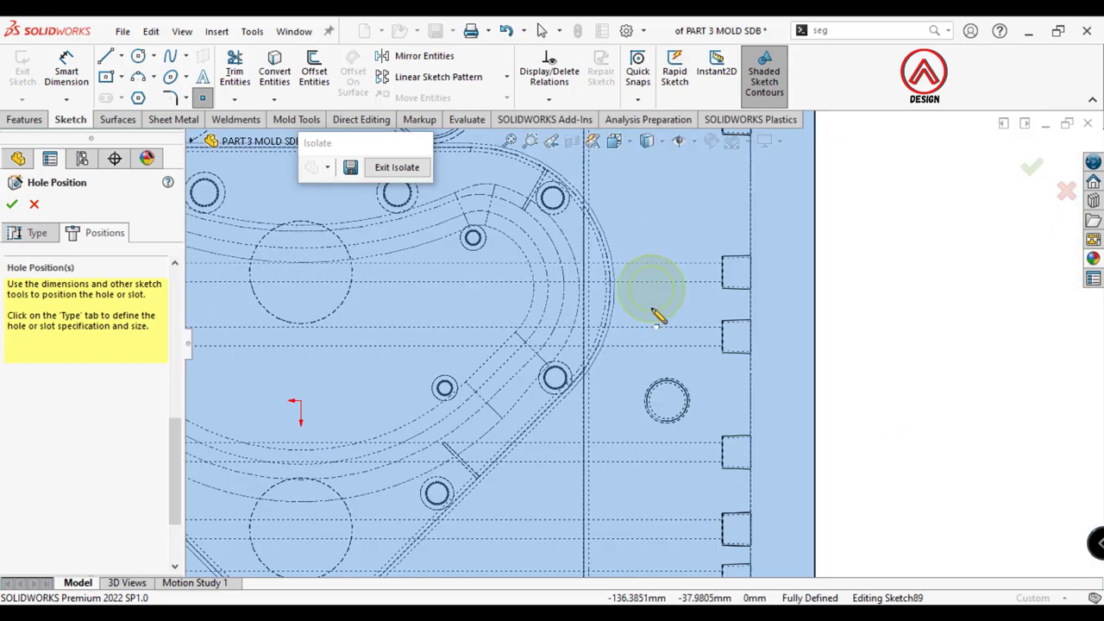
click(668, 401)
scroll(681, 410, up, 3)
scroll(655, 302, up, 1)
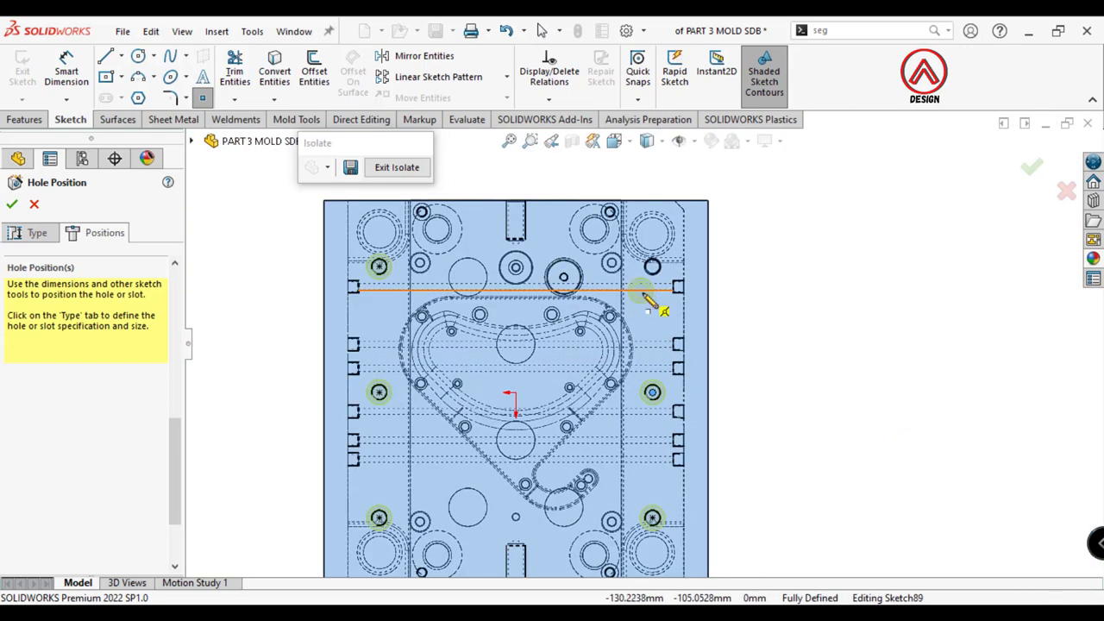
scroll(659, 267, down, 2)
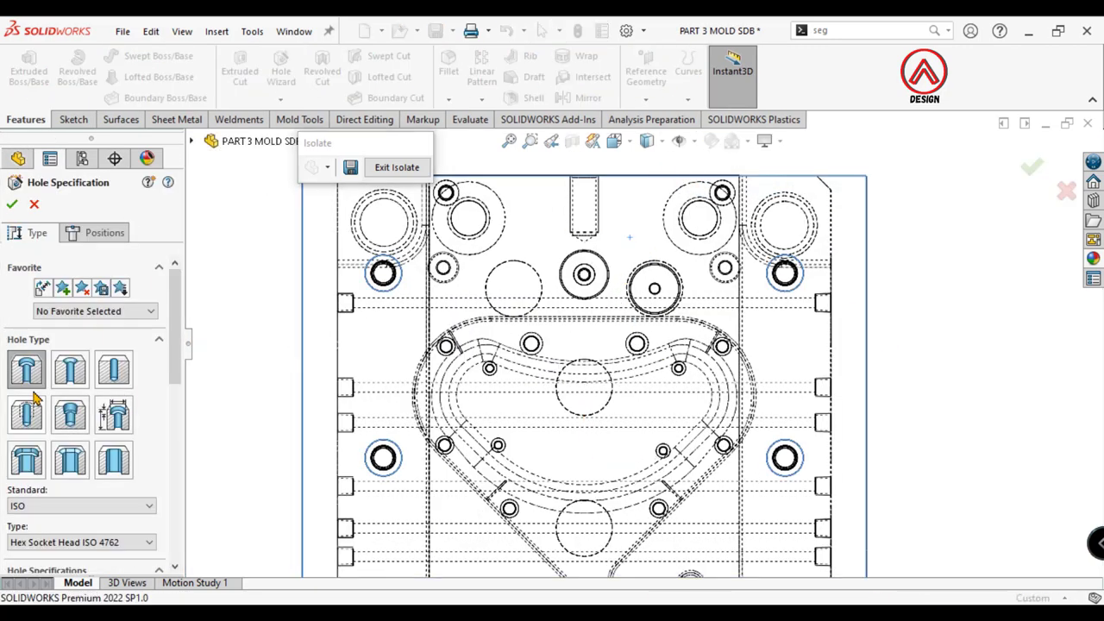
Step: Change the hole size to M8 and limit the feature scope to the plate body
scroll(170, 382, down, 3)
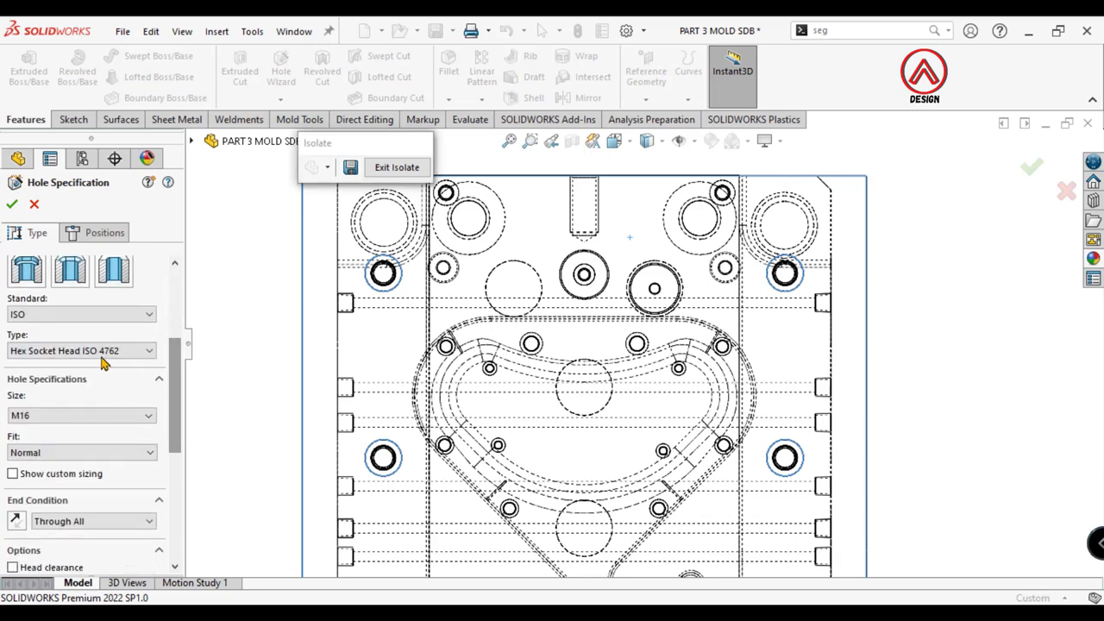
click(84, 419)
scroll(52, 483, up, 3)
click(58, 493)
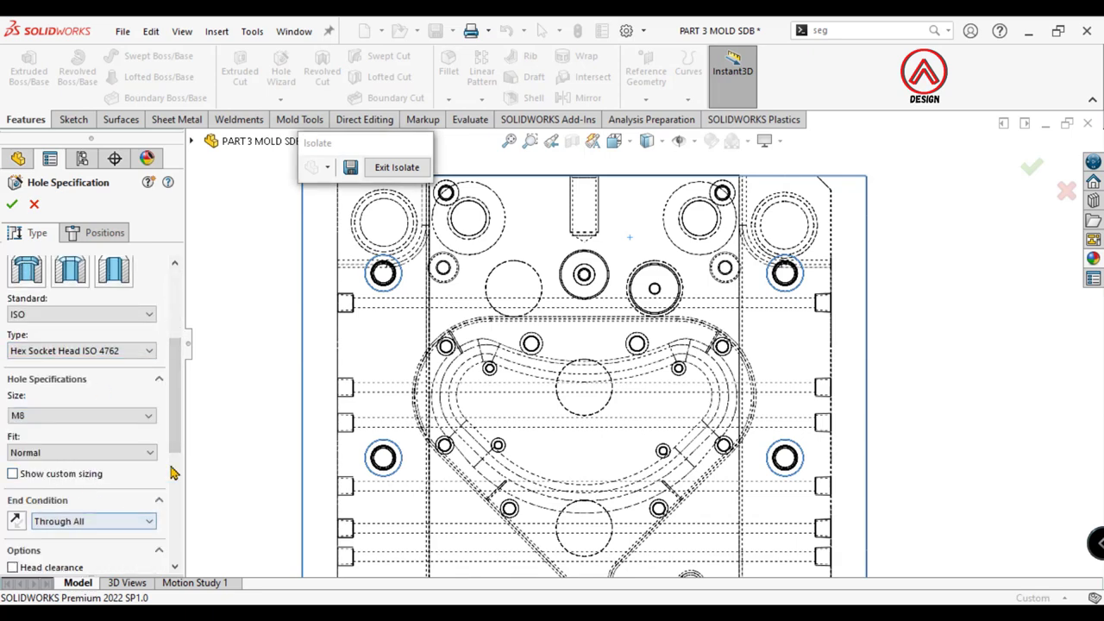
scroll(173, 445, down, 3)
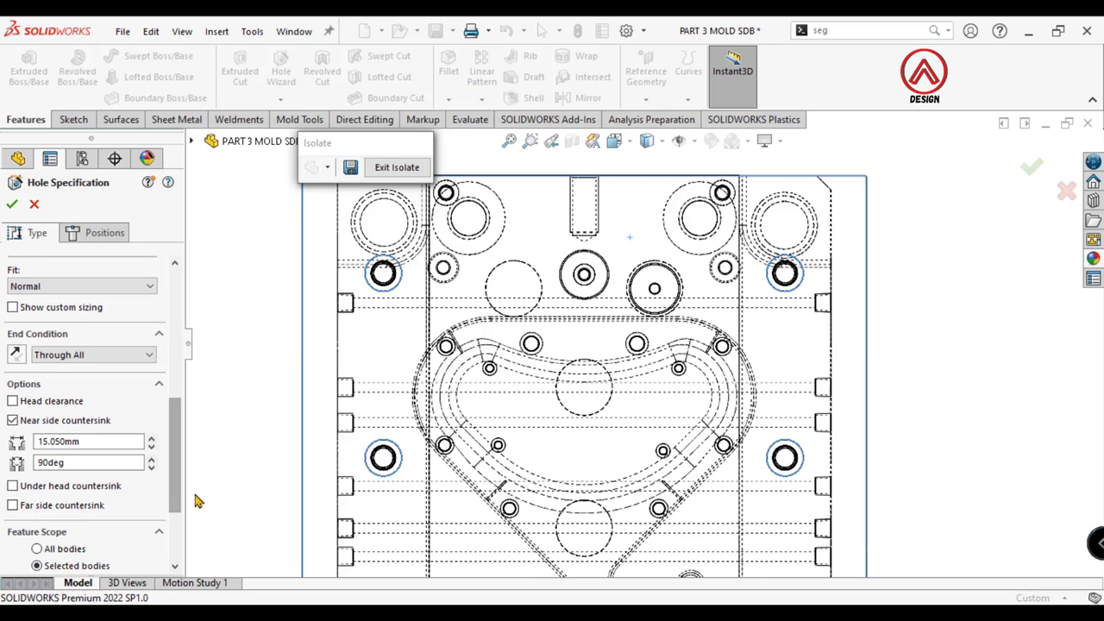
scroll(178, 501, down, 2)
click(68, 469)
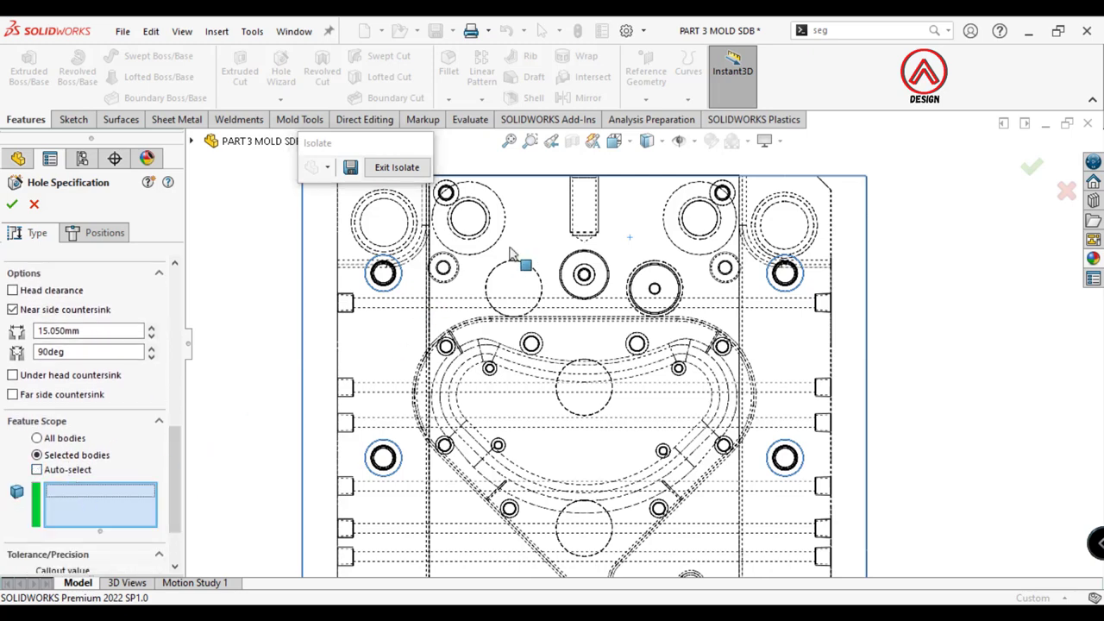
click(533, 229)
Step: Place M8 hole points at the upper and lower circle centres, then return to the Type settings
click(114, 238)
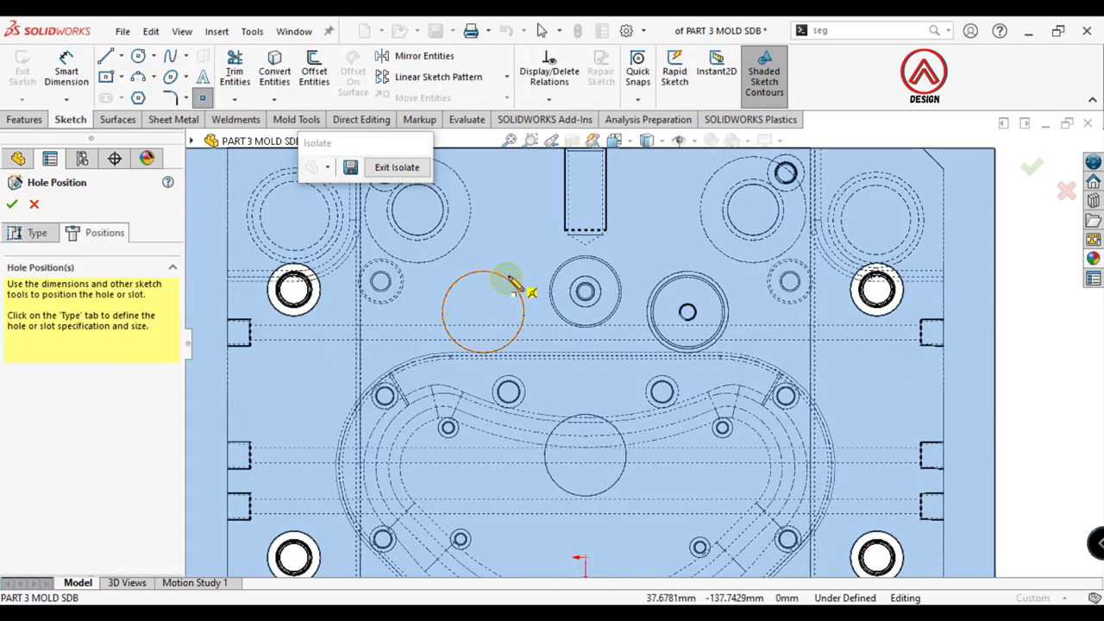
click(483, 312)
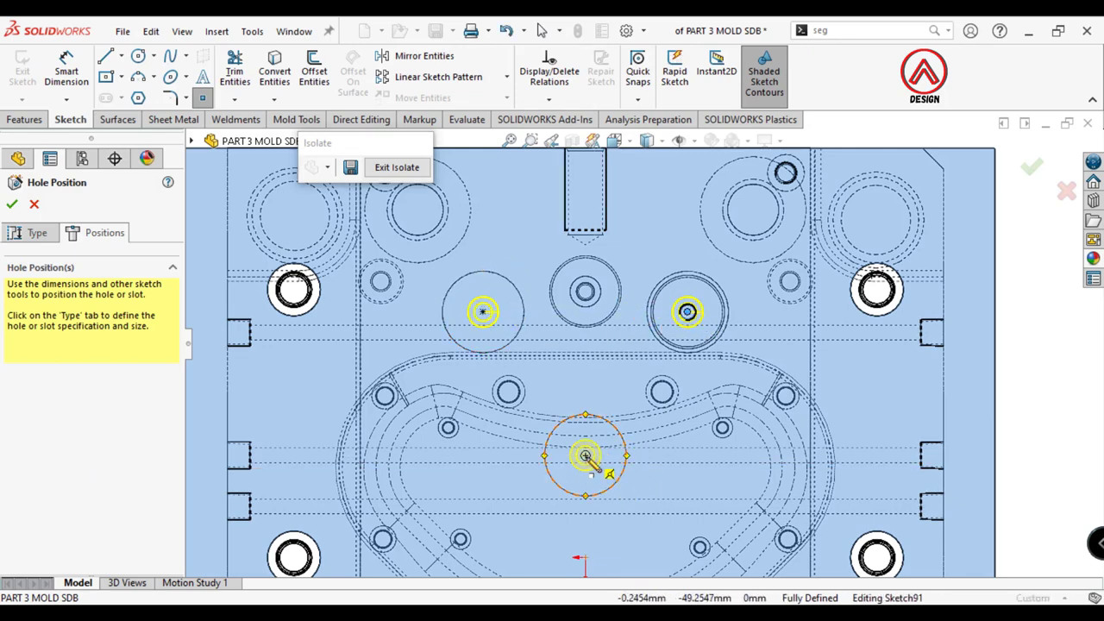
scroll(591, 465, up, 3)
scroll(656, 453, up, 2)
scroll(576, 321, down, 6)
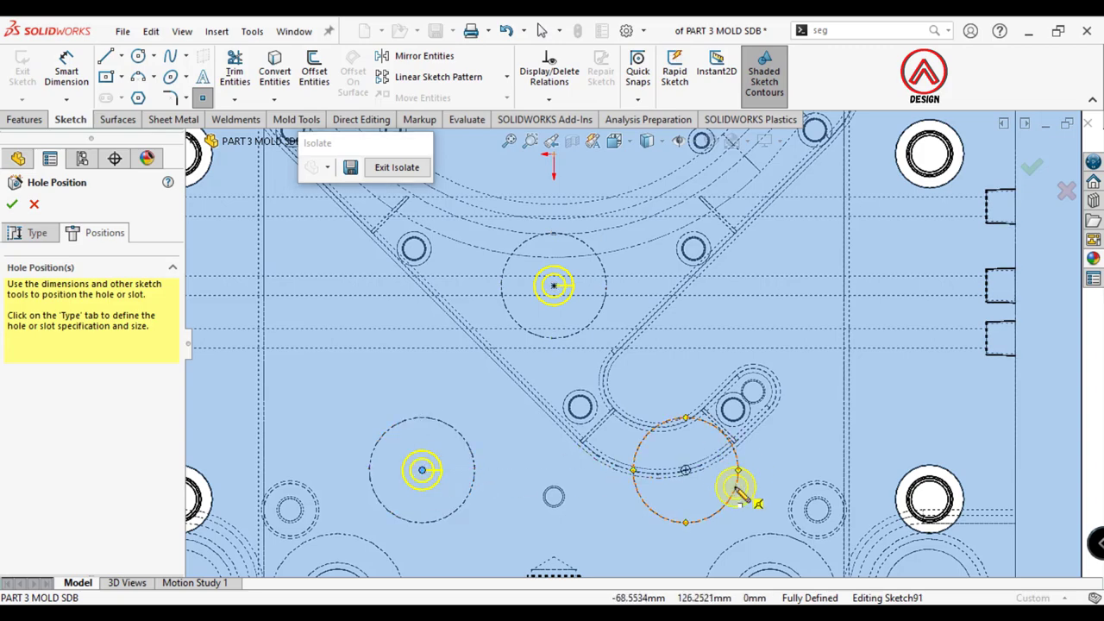
scroll(701, 479, down, 3)
click(592, 349)
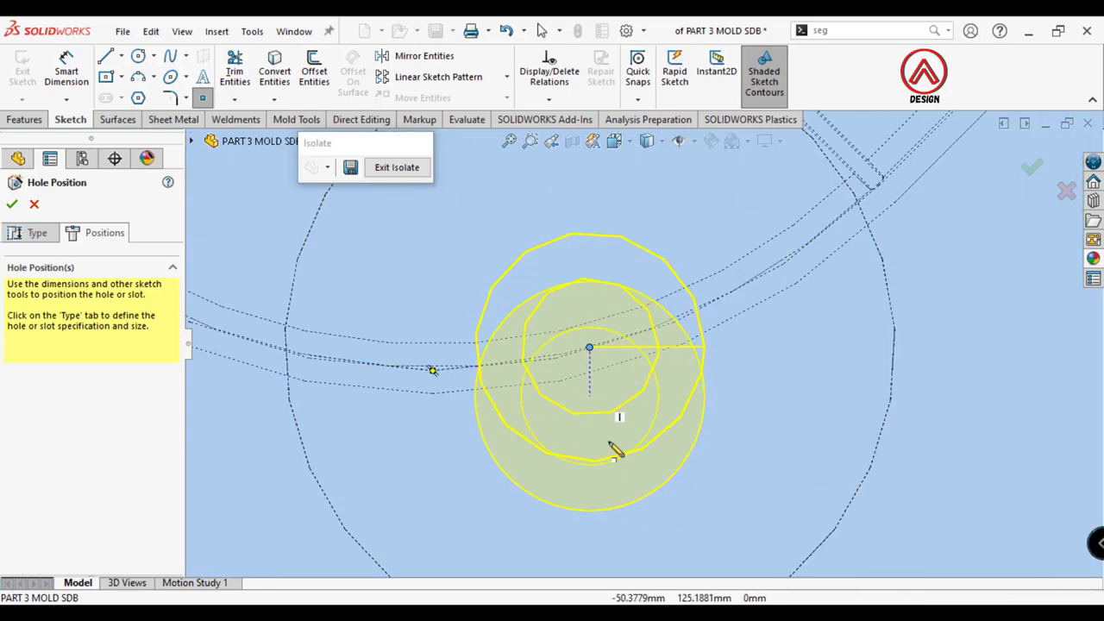
scroll(617, 445, up, 3)
click(30, 233)
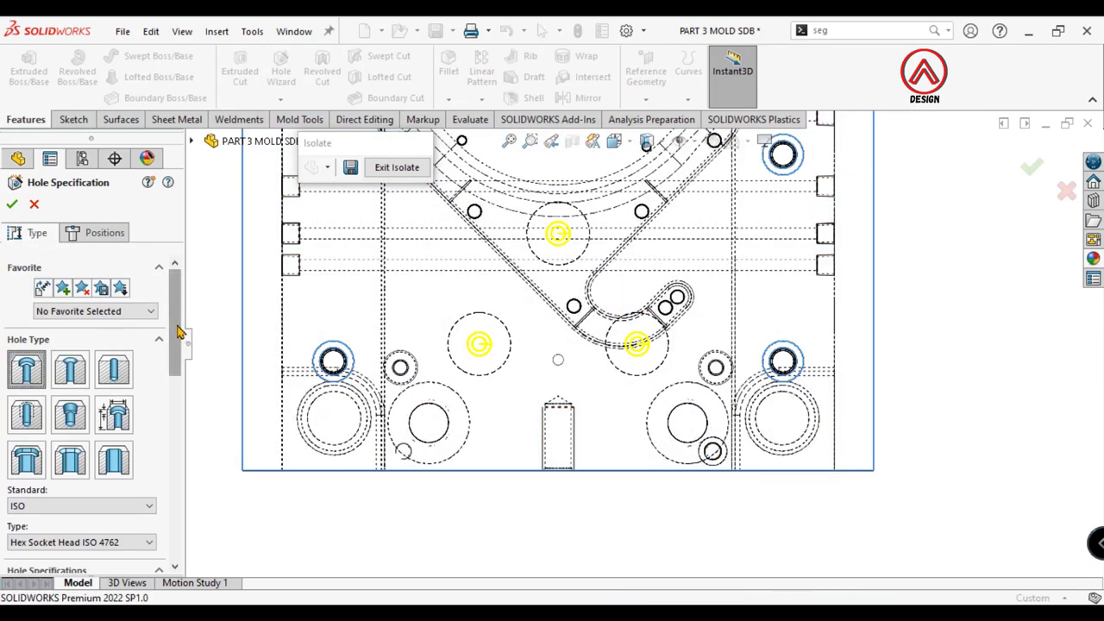
drag(172, 311, 172, 470)
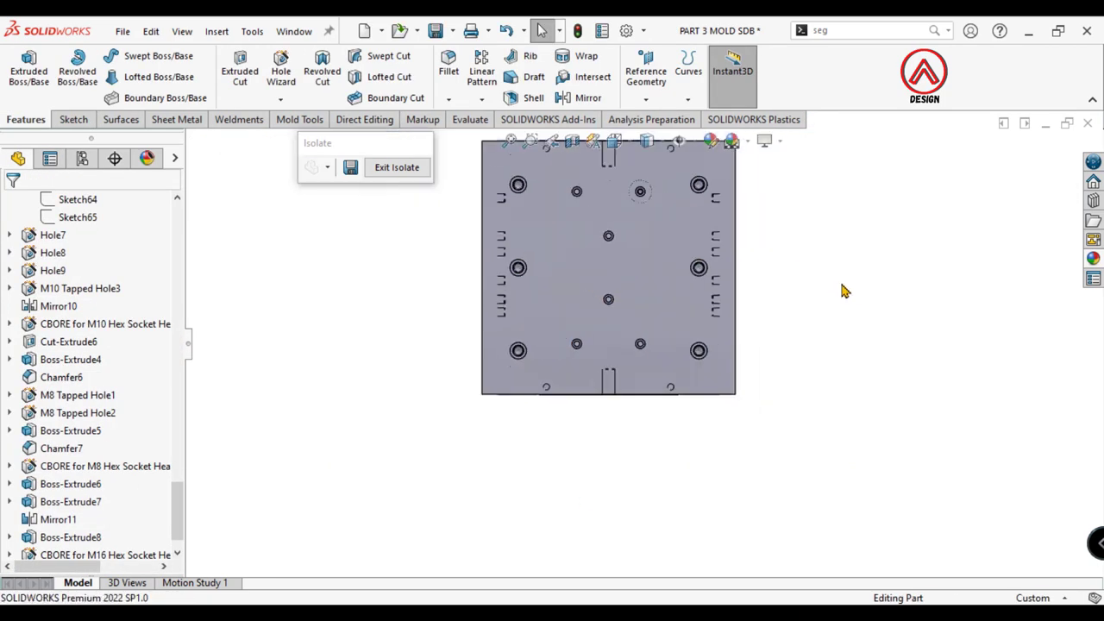
Step: Sketch on the plate face: one circle at the origin and a second circle above it
click(593, 279)
click(74, 120)
click(23, 69)
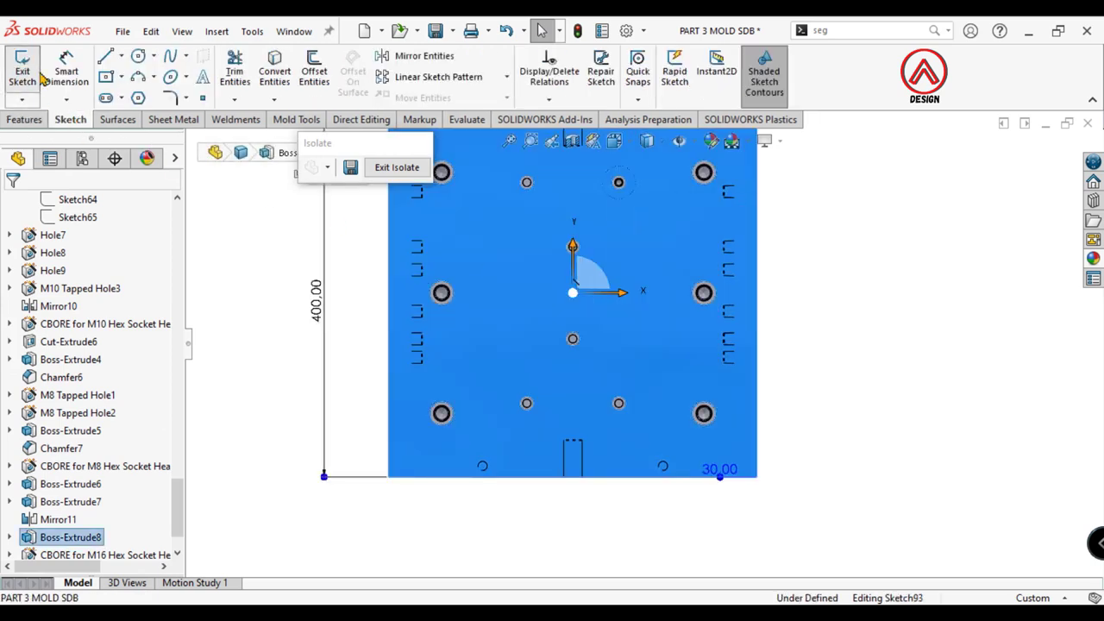
click(138, 55)
click(536, 307)
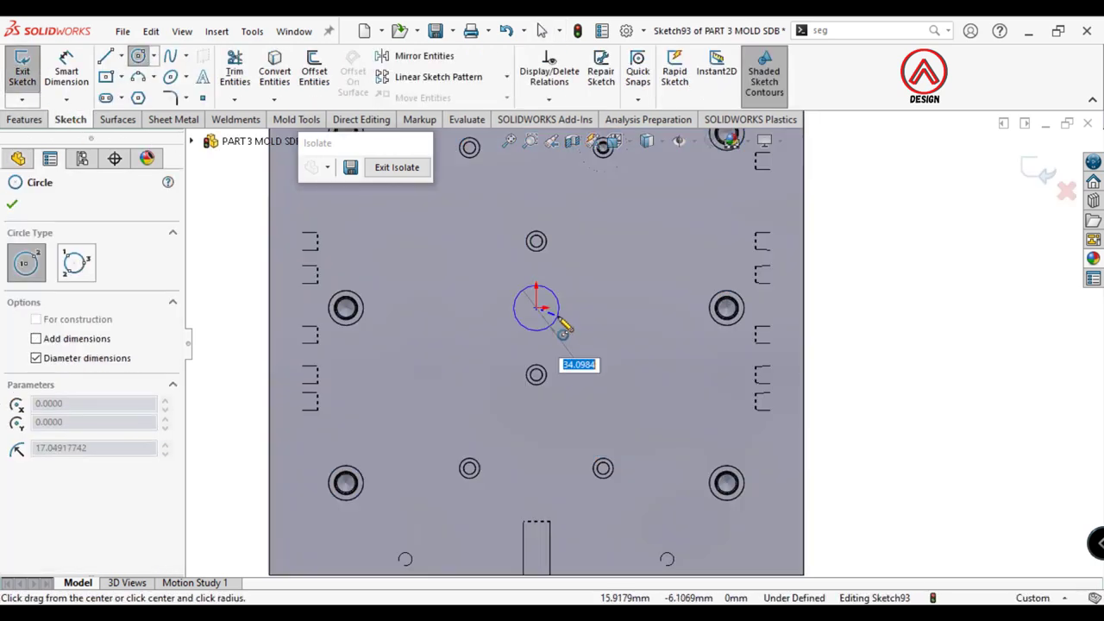
click(561, 321)
click(580, 201)
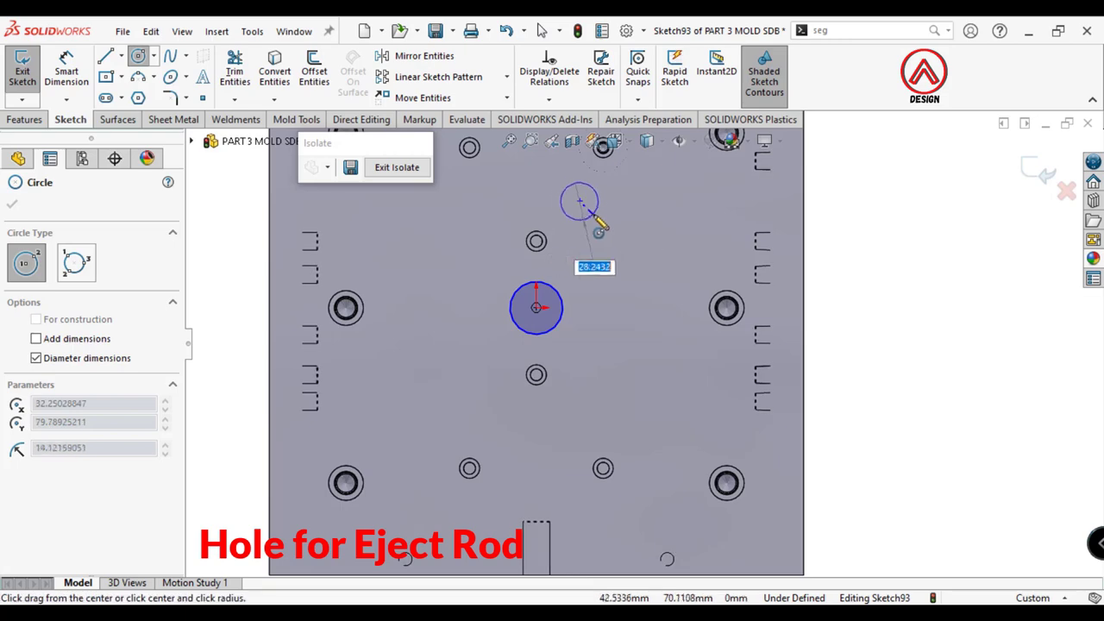
click(594, 234)
Step: Dimension the lower circle Ø40 mm and space the two circle centres 100 mm apart
click(67, 69)
click(560, 300)
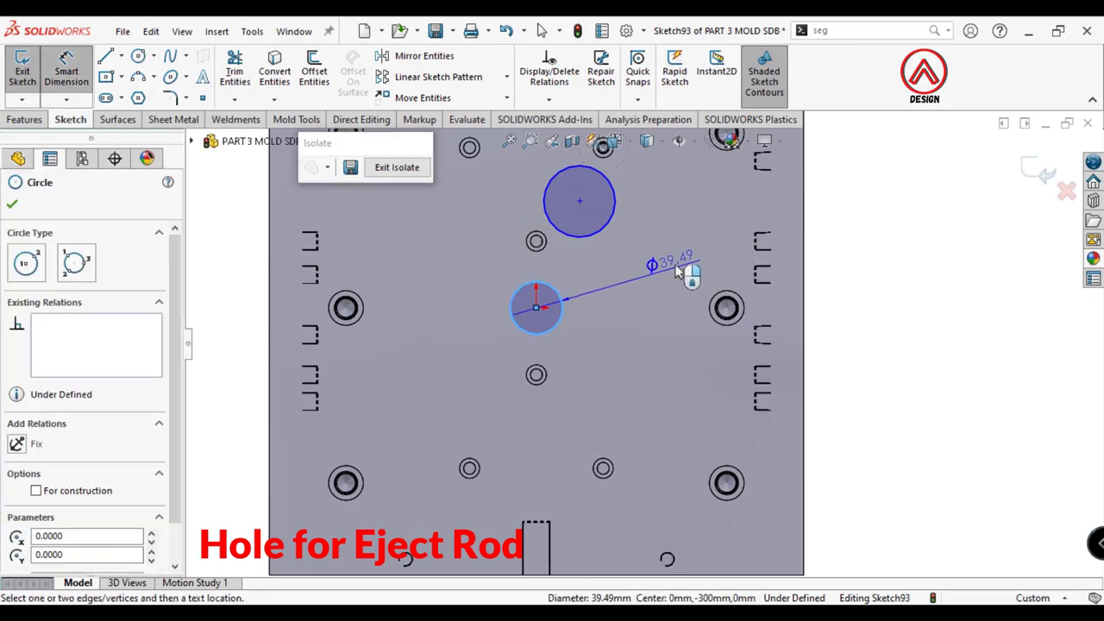
click(665, 261)
text(40)
key(Return)
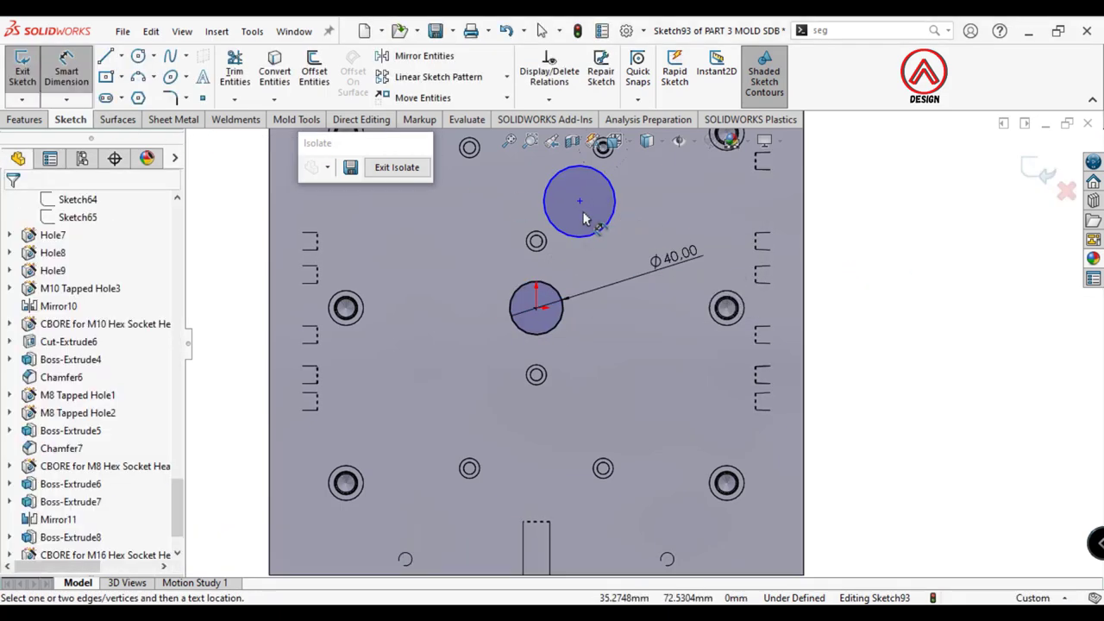
click(579, 201)
click(535, 306)
scroll(722, 180, down, 2)
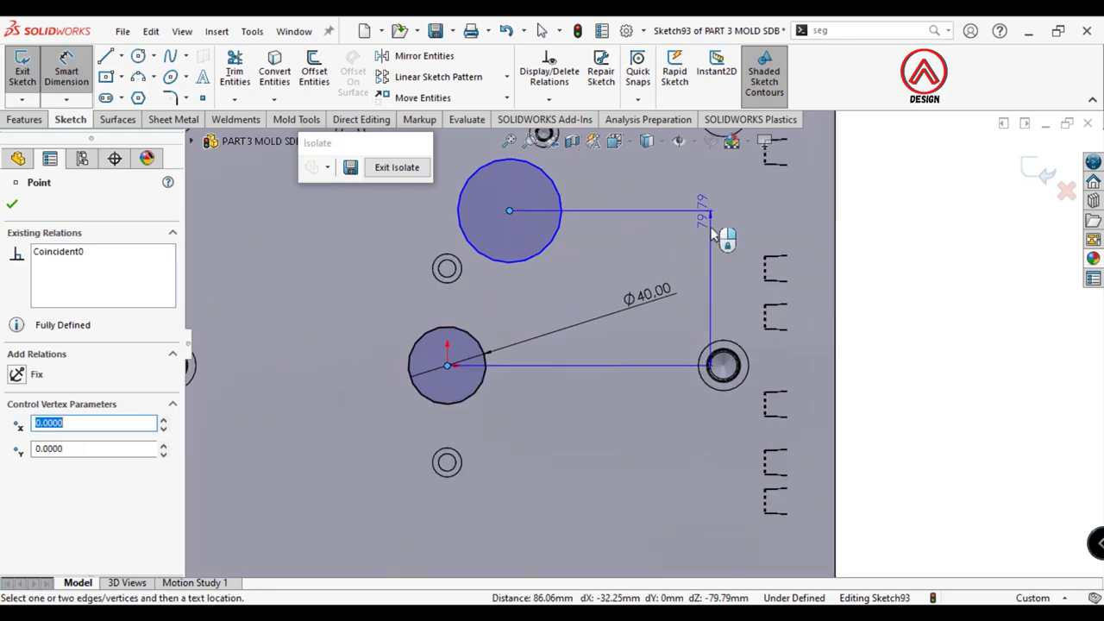
click(714, 235)
text(100)
key(Return)
Step: Give the upper circle a 40 mm diameter and align both circle centres vertically
scroll(543, 271, up, 2)
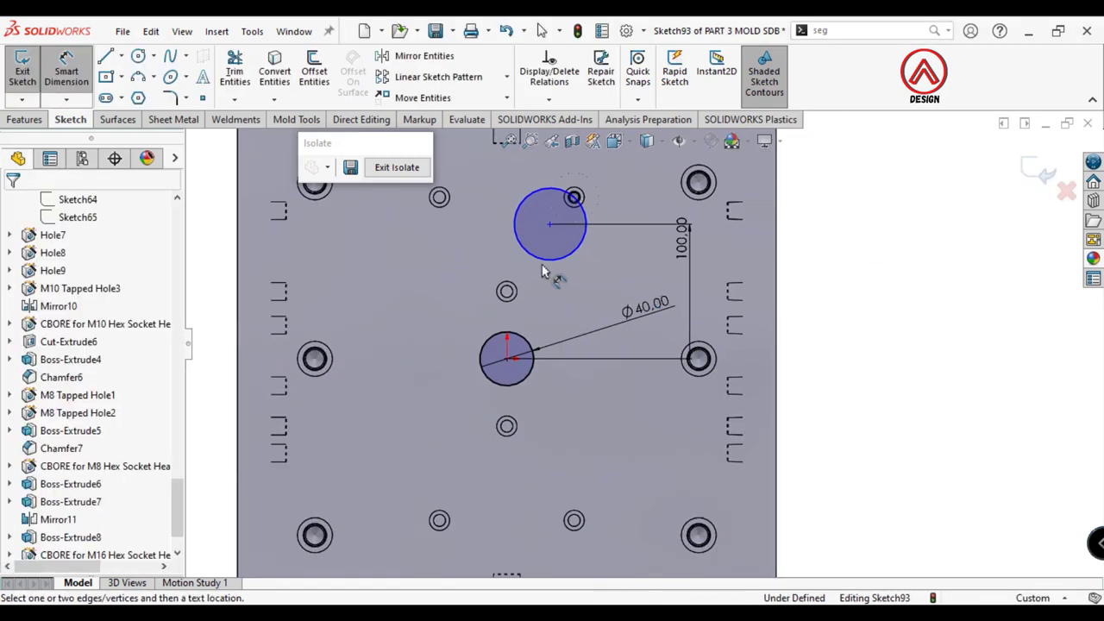
click(570, 209)
scroll(592, 210, up, 1)
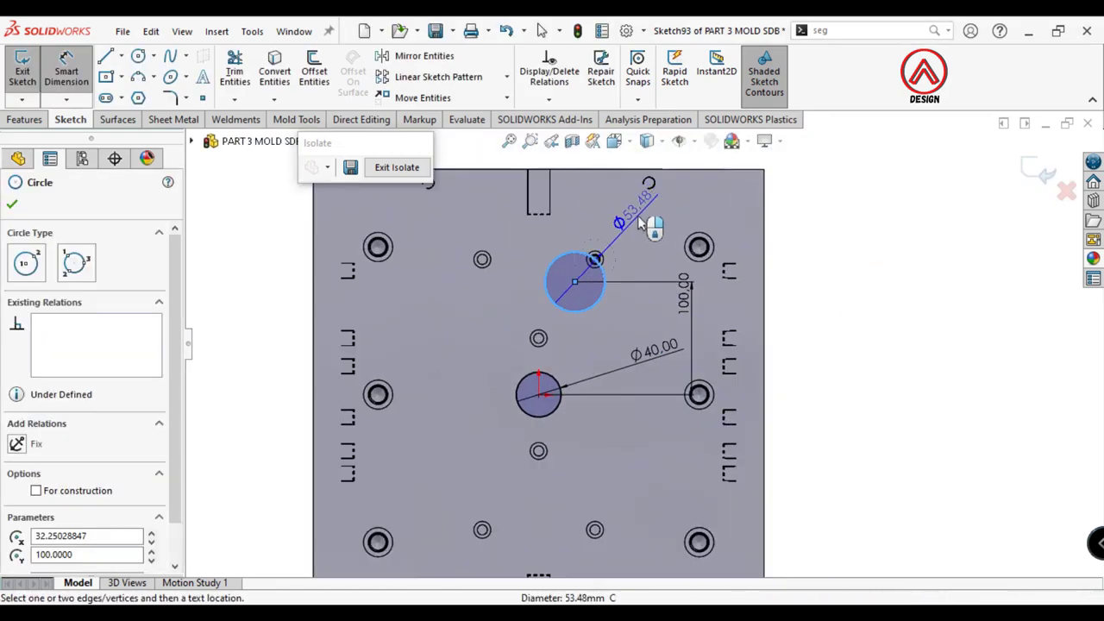
click(647, 223)
text(40.00mm)
key(Return)
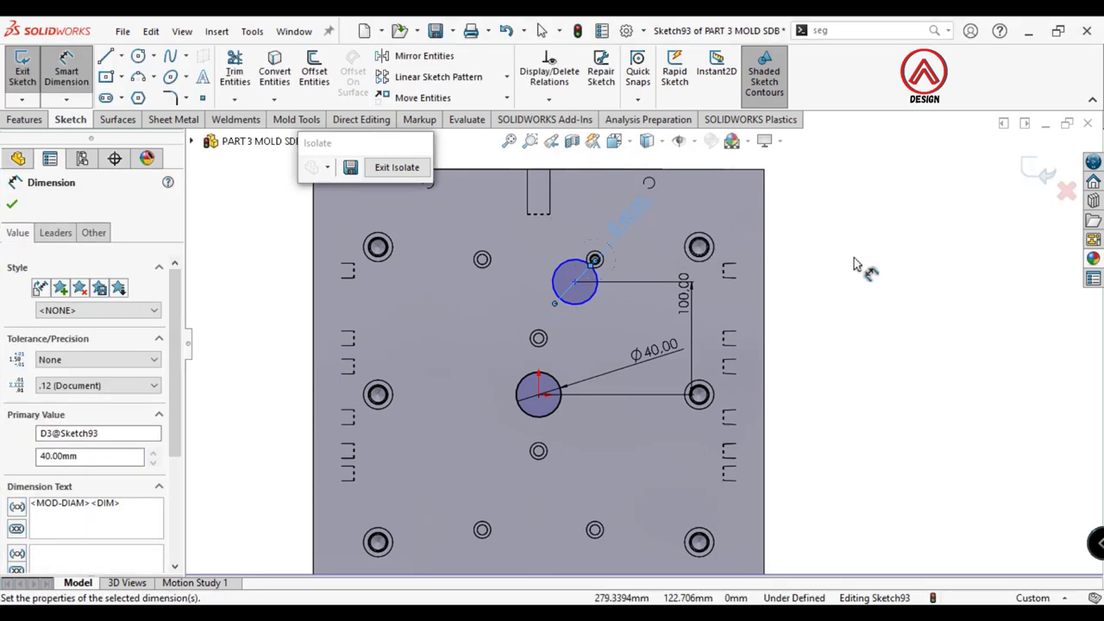
scroll(688, 299, down, 2)
click(488, 270)
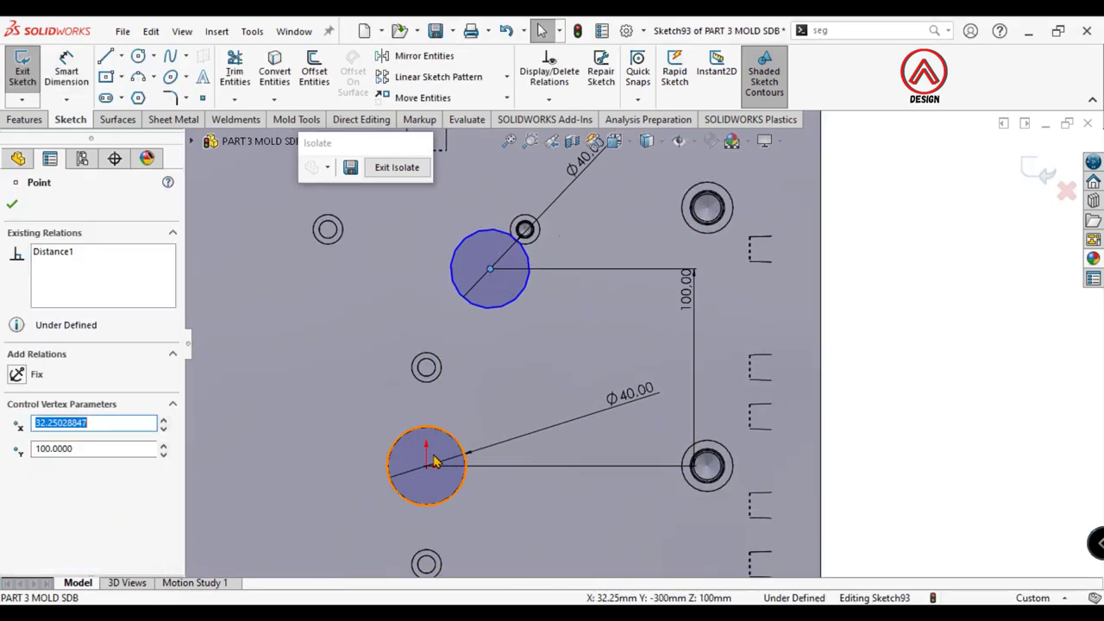
ctrl+click(426, 470)
click(569, 419)
click(857, 360)
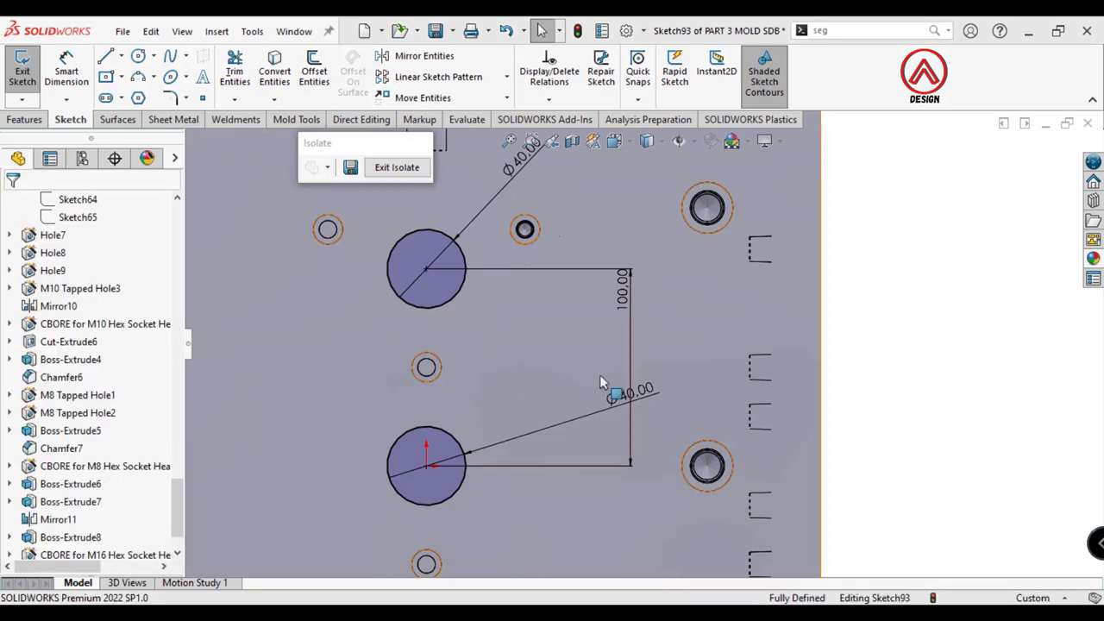
Step: Draw a short horizontal construction line from the lower circle's centre
scroll(621, 397, up, 3)
click(105, 57)
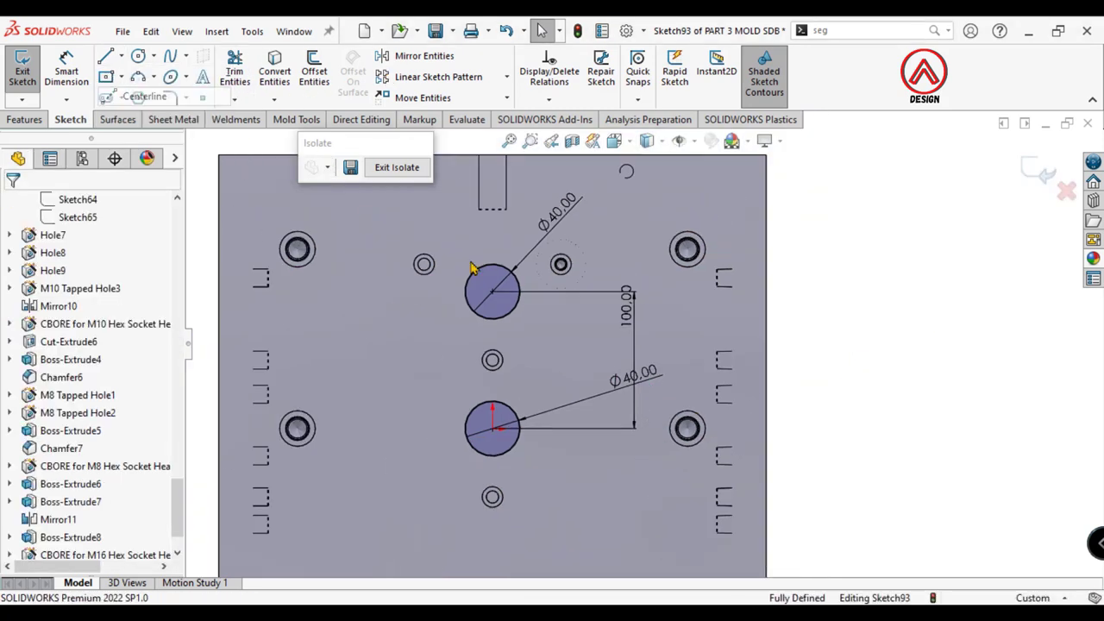
scroll(493, 465, down, 3)
click(491, 388)
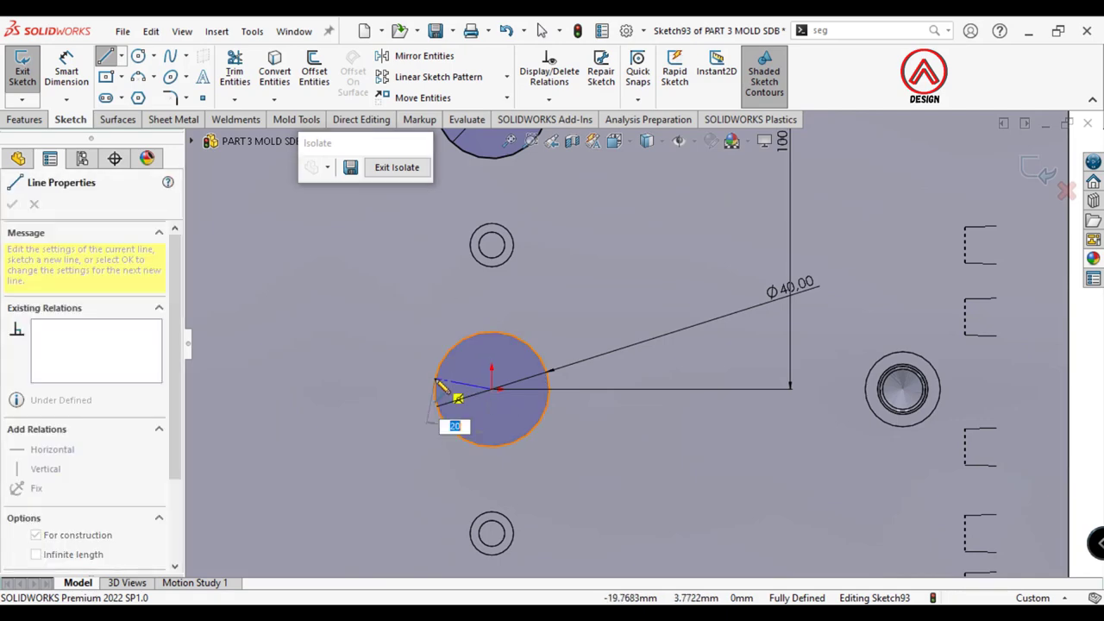
click(453, 390)
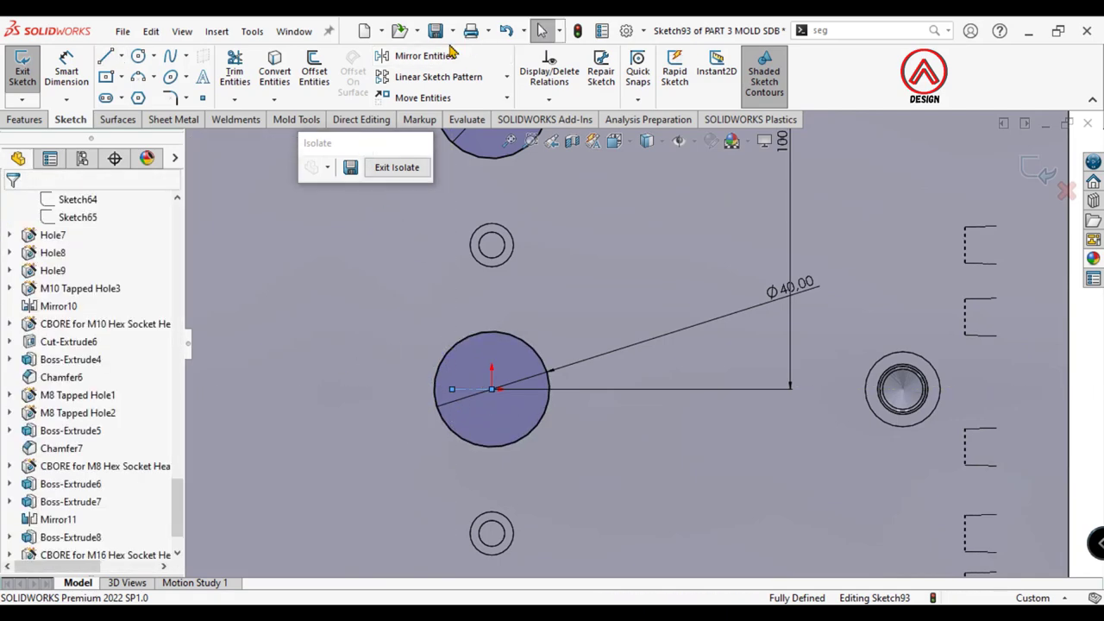
Step: Mirror the upper circle about the horizontal line to create the third circle
click(423, 55)
right_click(123, 335)
click(172, 340)
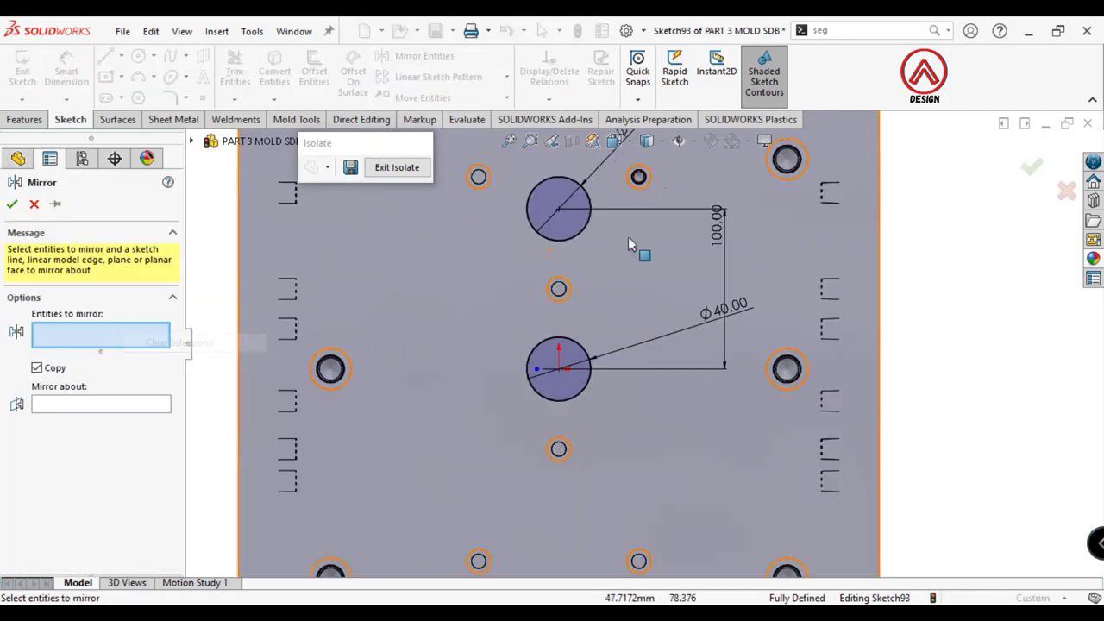
click(583, 231)
click(158, 403)
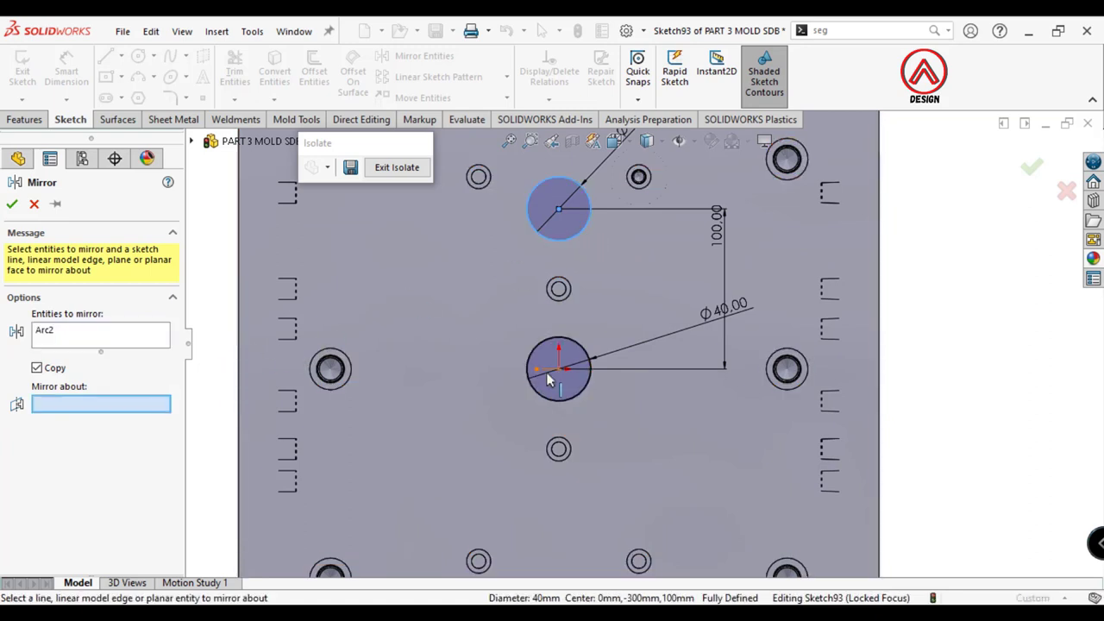
click(548, 379)
click(12, 206)
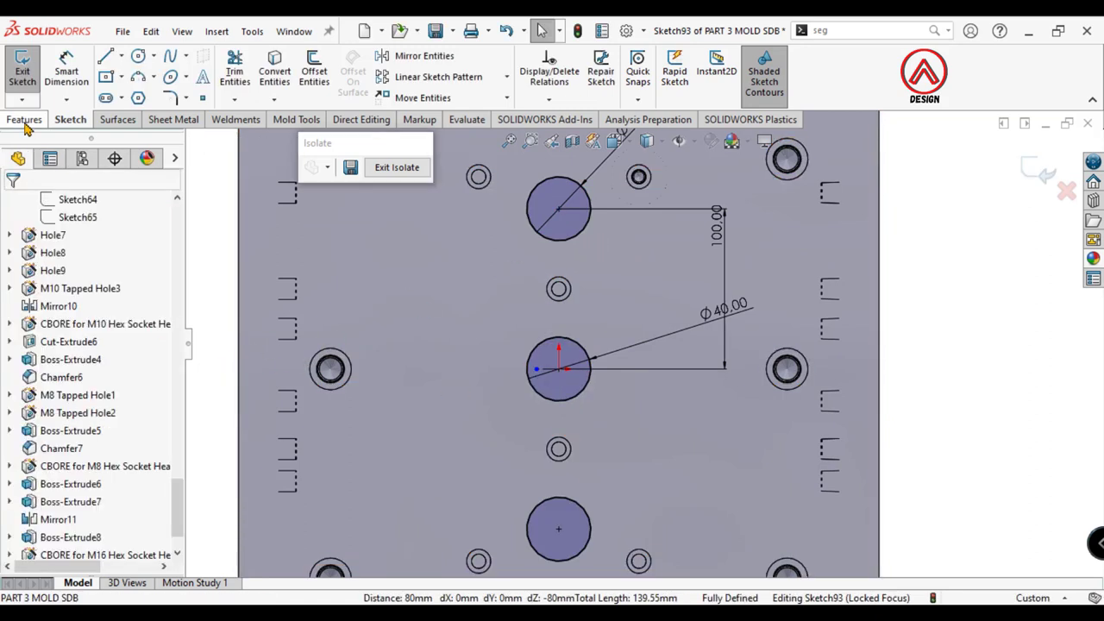
Step: Cut-extrude the circles Through All, limited to the plate body
click(24, 119)
click(240, 70)
click(82, 302)
scroll(82, 303, up, 2)
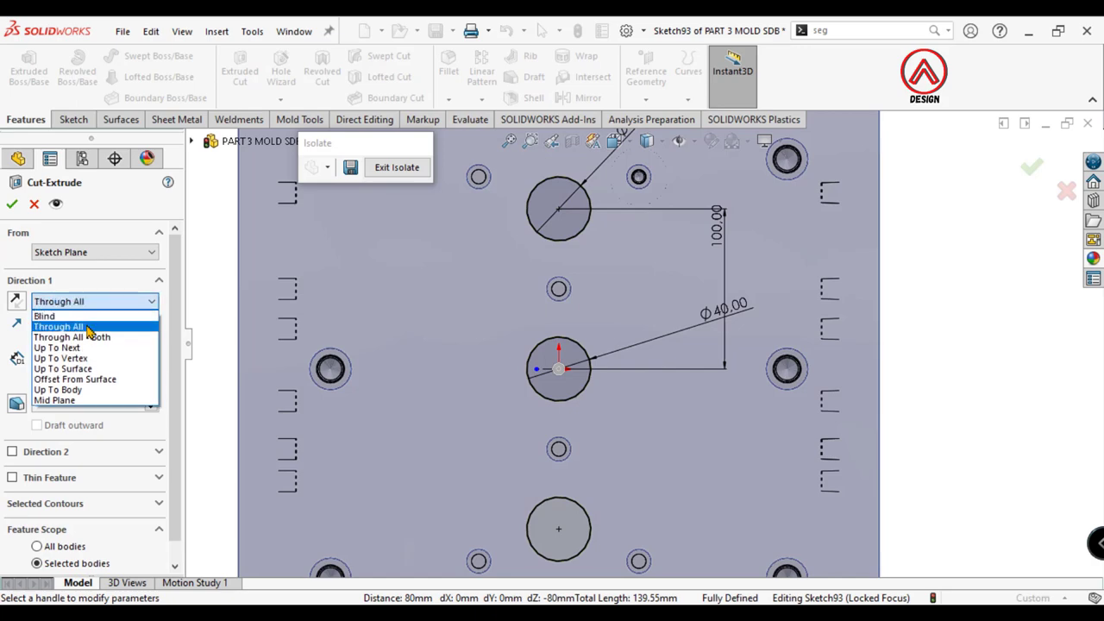
click(52, 330)
click(53, 561)
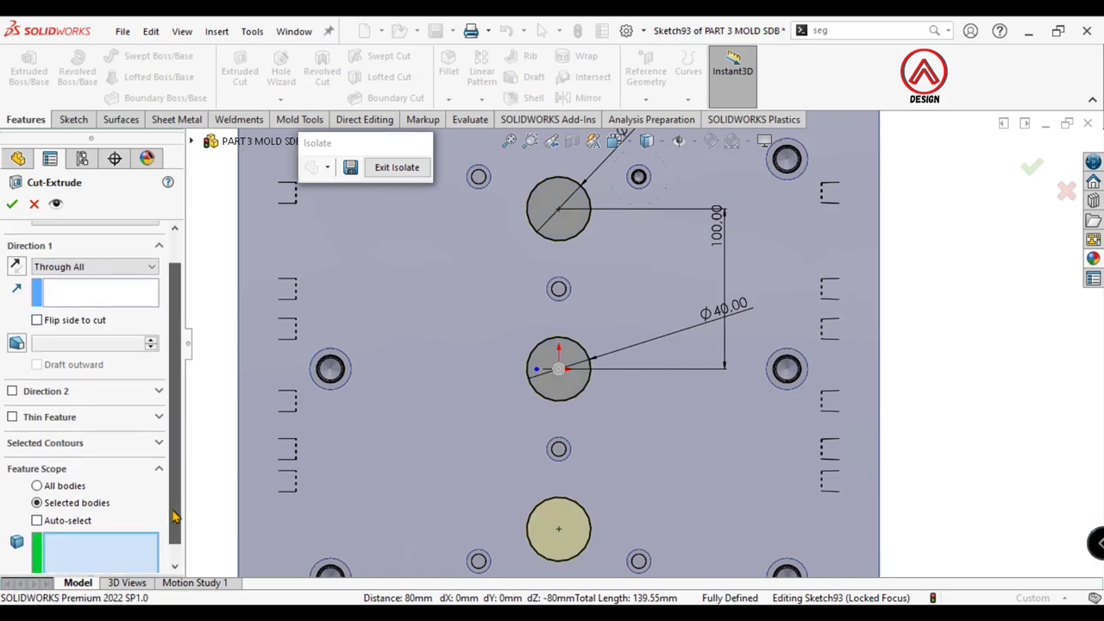
click(328, 491)
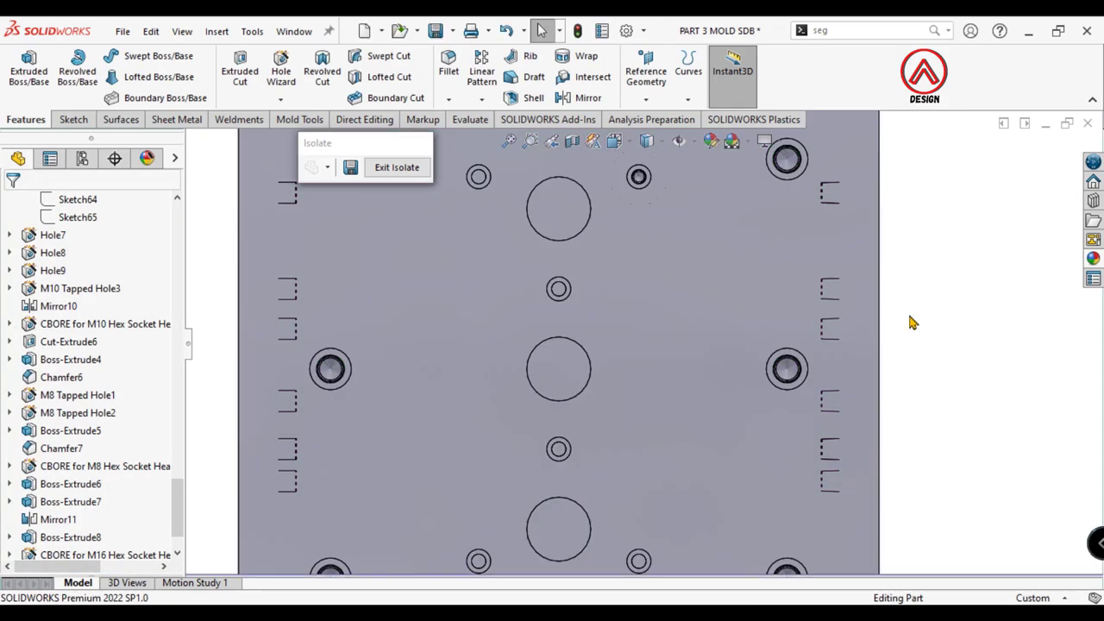
scroll(911, 320, down, 5)
mouse_move(658, 315)
middle_down()
mouse_move(571, 412)
mouse_move(586, 412)
middle_up()
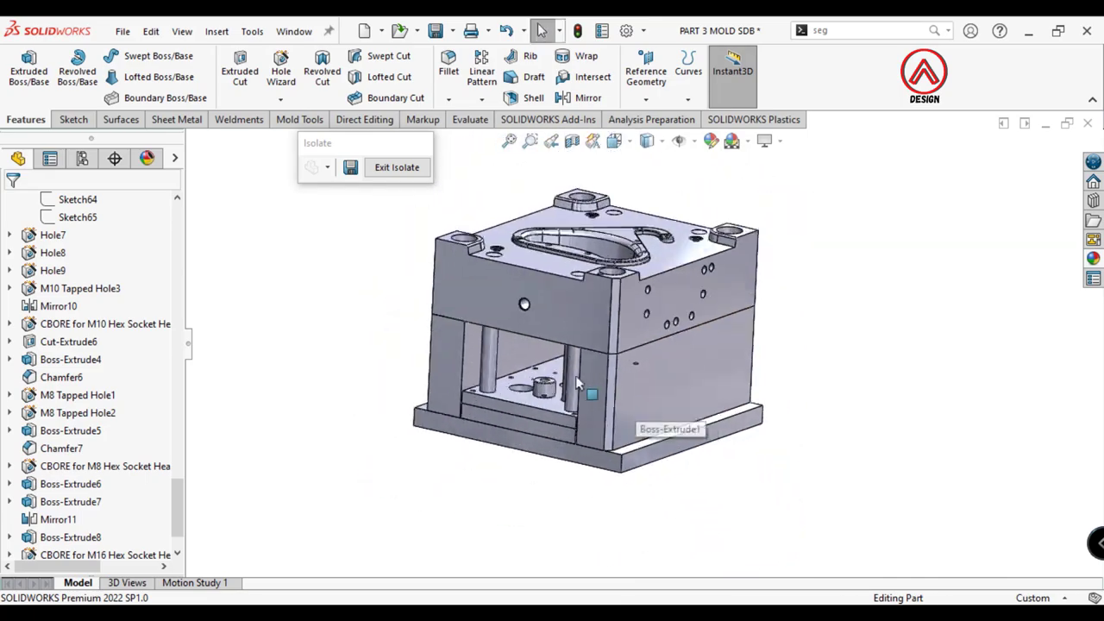
Step: Check the holes in Hidden Lines Visible and Shaded With Edges, then save with Ctrl+S
mouse_move(709, 382)
middle_down()
mouse_move(759, 464)
mouse_move(680, 242)
mouse_move(665, 389)
middle_up()
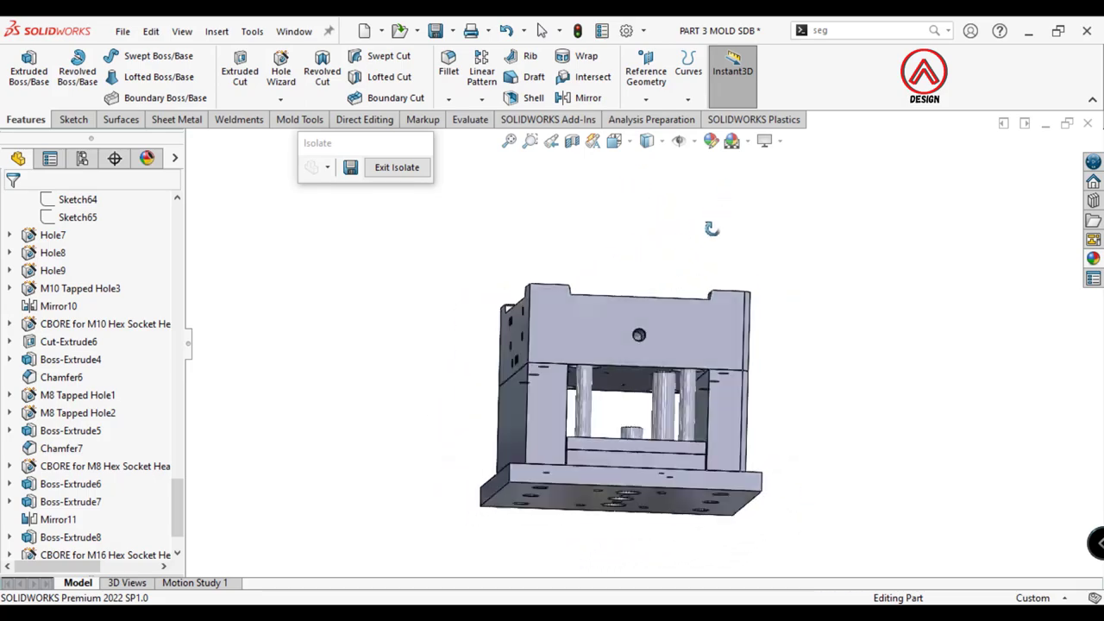
click(647, 140)
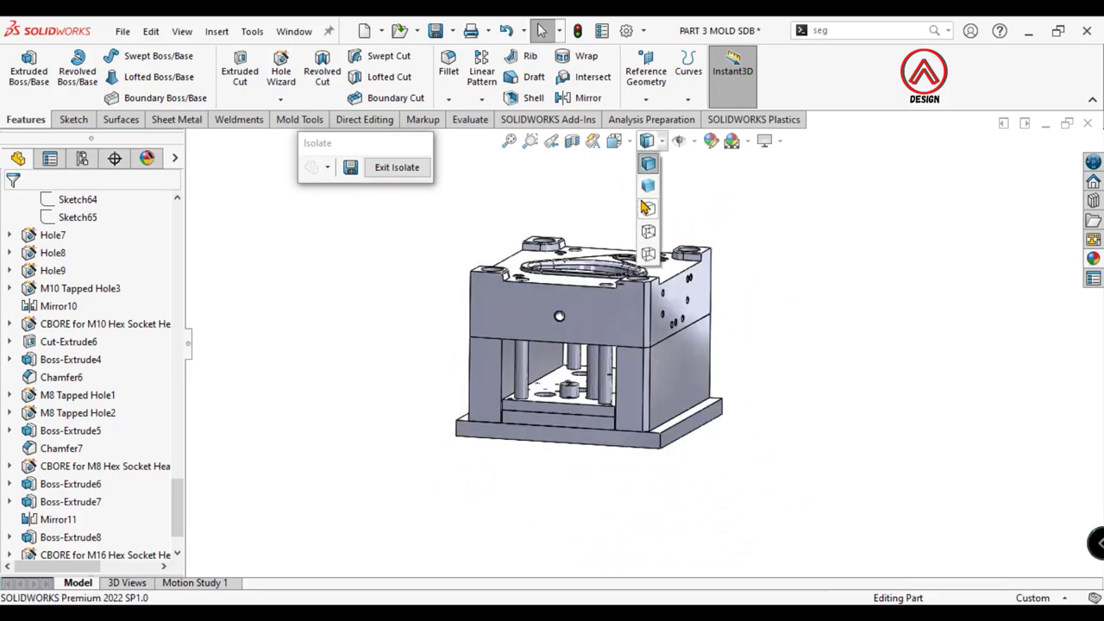
click(646, 208)
mouse_move(721, 301)
middle_down()
mouse_move(668, 335)
mouse_move(681, 285)
middle_up()
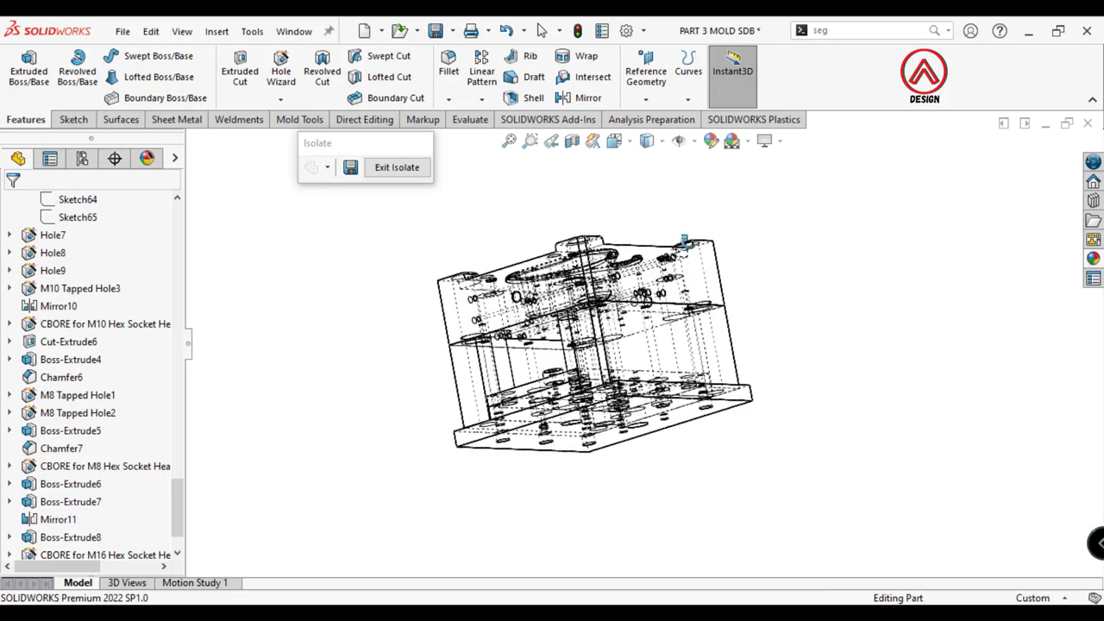
click(647, 140)
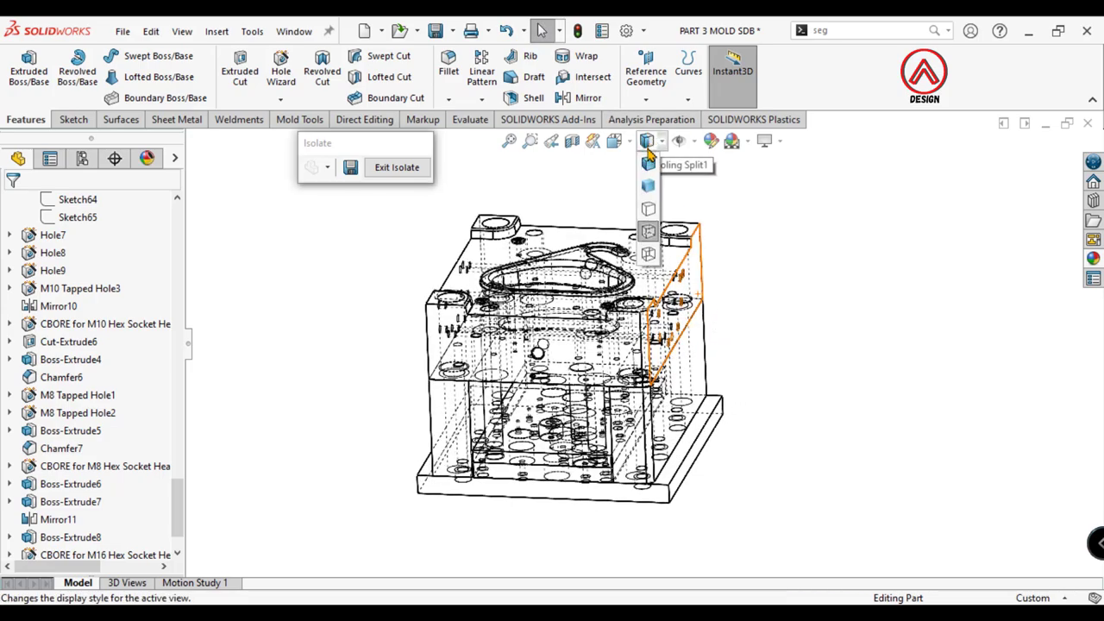
click(647, 162)
mouse_move(837, 327)
middle_down()
mouse_move(764, 313)
mouse_move(570, 342)
mouse_move(594, 403)
middle_up()
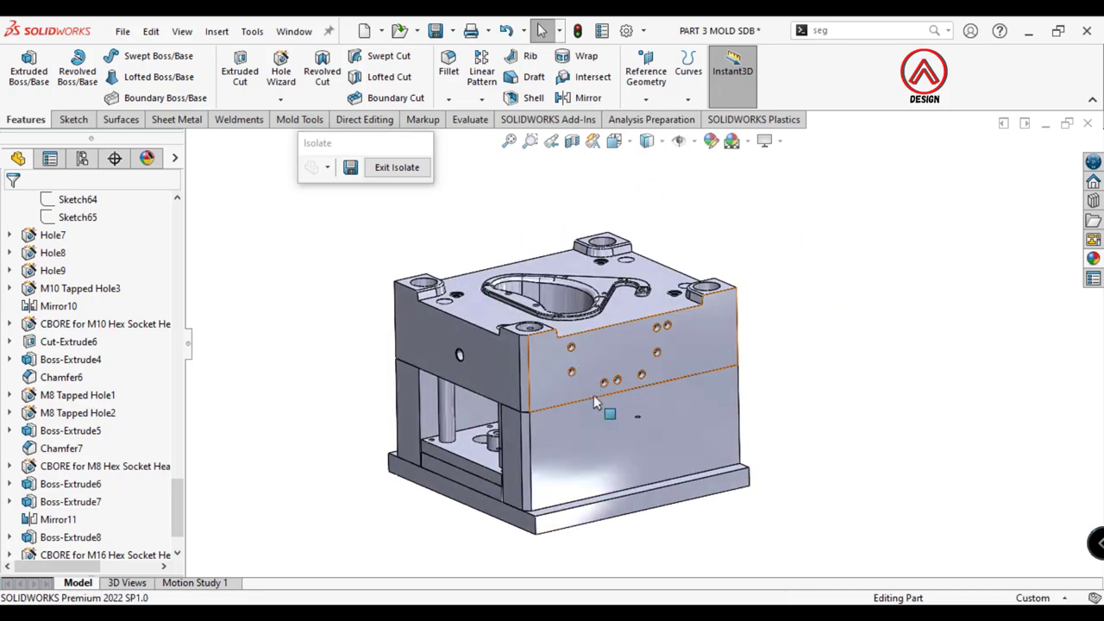
key(ctrl+s)
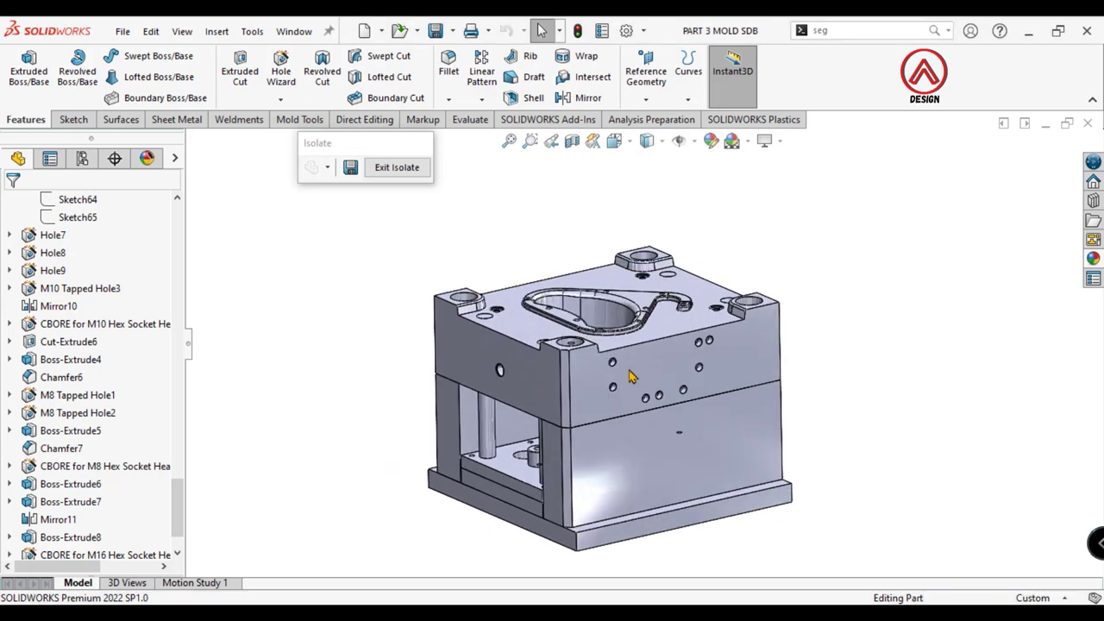
Step: Orbit the mold again, switching between hidden-line and shaded display to review it
click(378, 172)
mouse_move(552, 344)
middle_down()
mouse_move(607, 320)
mouse_move(595, 302)
middle_up()
scroll(519, 318, down, 5)
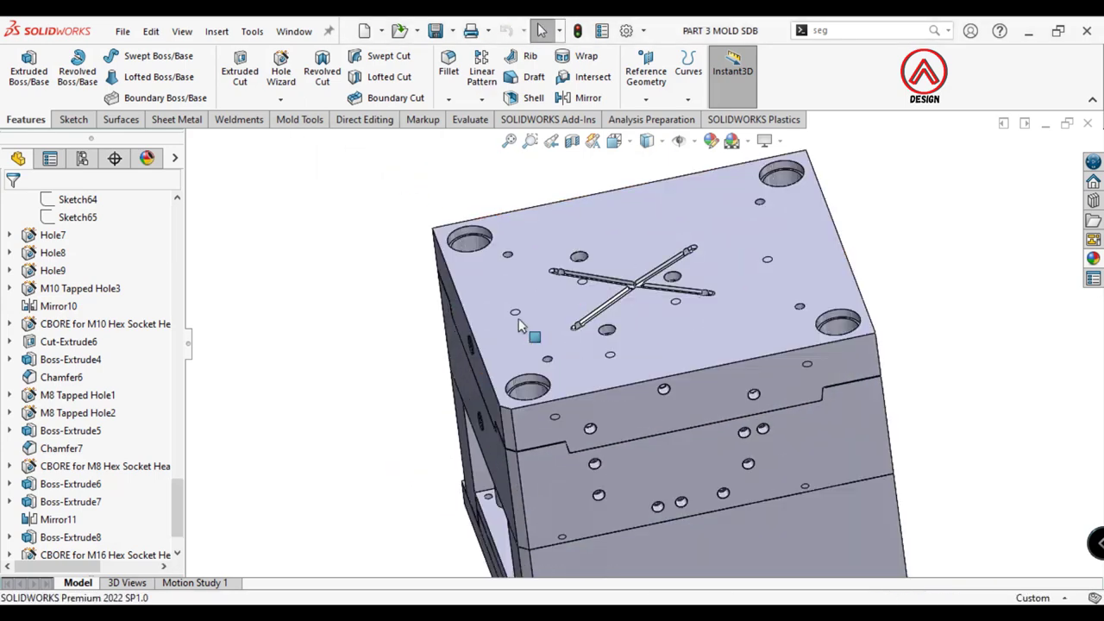
middle_drag(576, 261, 586, 207)
click(648, 176)
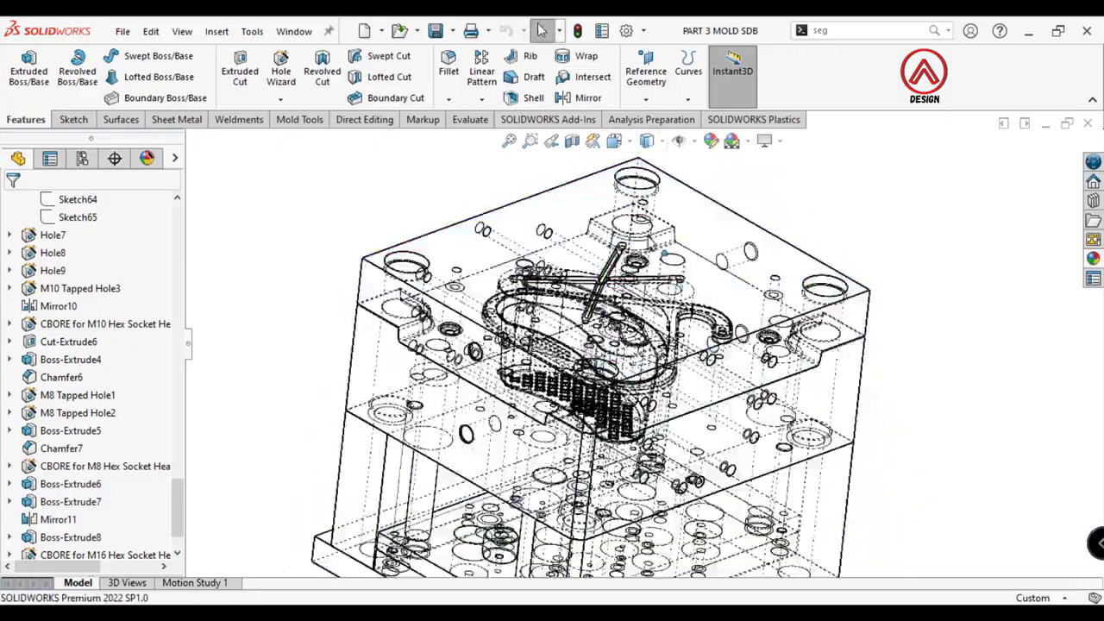
mouse_move(649, 176)
middle_down()
mouse_move(380, 363)
mouse_move(373, 379)
mouse_move(368, 369)
mouse_move(517, 302)
middle_up()
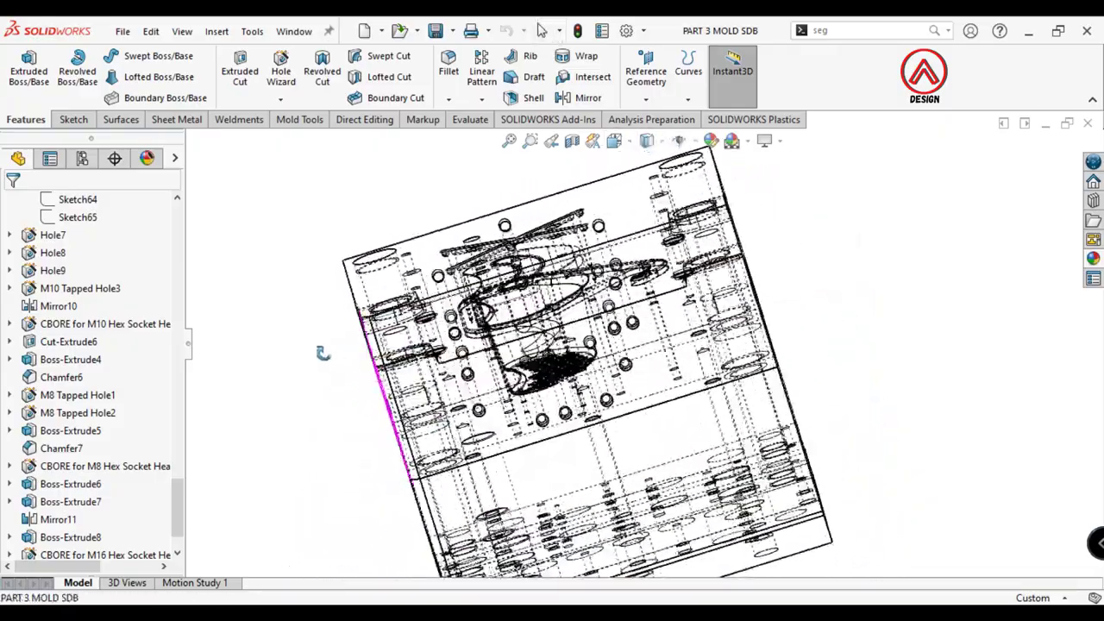
click(648, 163)
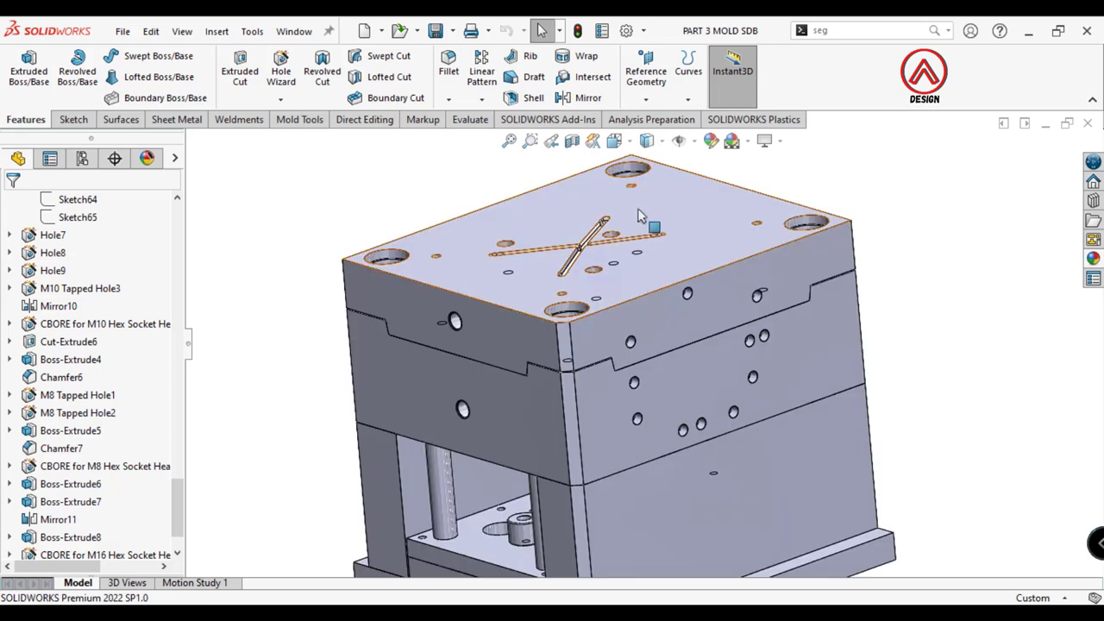
scroll(647, 285, down, 3)
scroll(643, 316, up, 3)
scroll(642, 319, up, 2)
Step: Isolate the core plate and view its top face Normal To
right_click(640, 322)
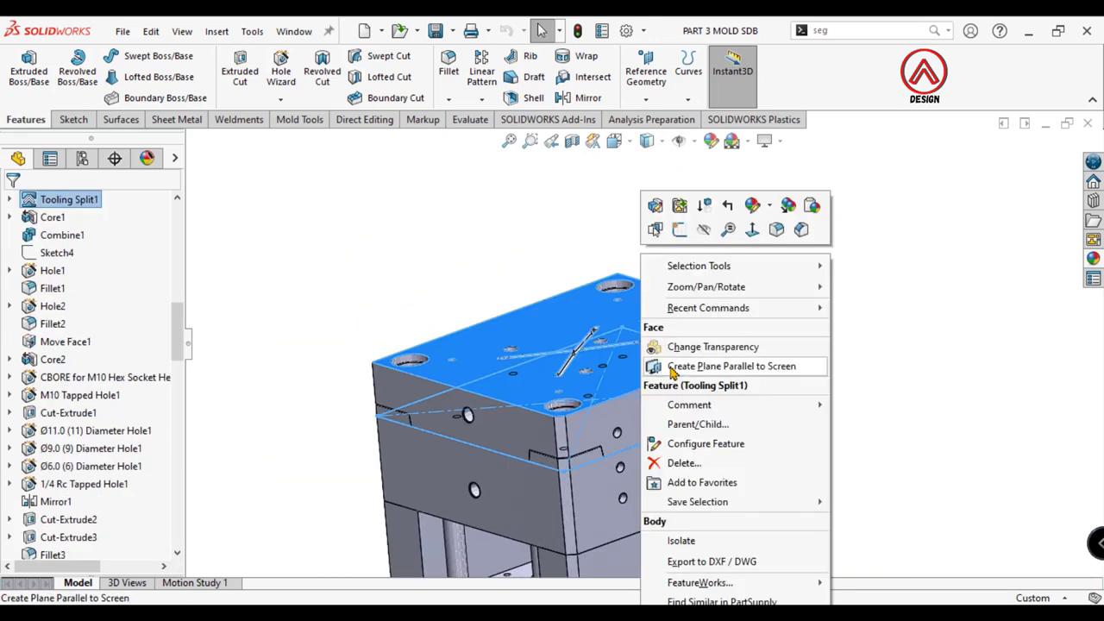
click(713, 540)
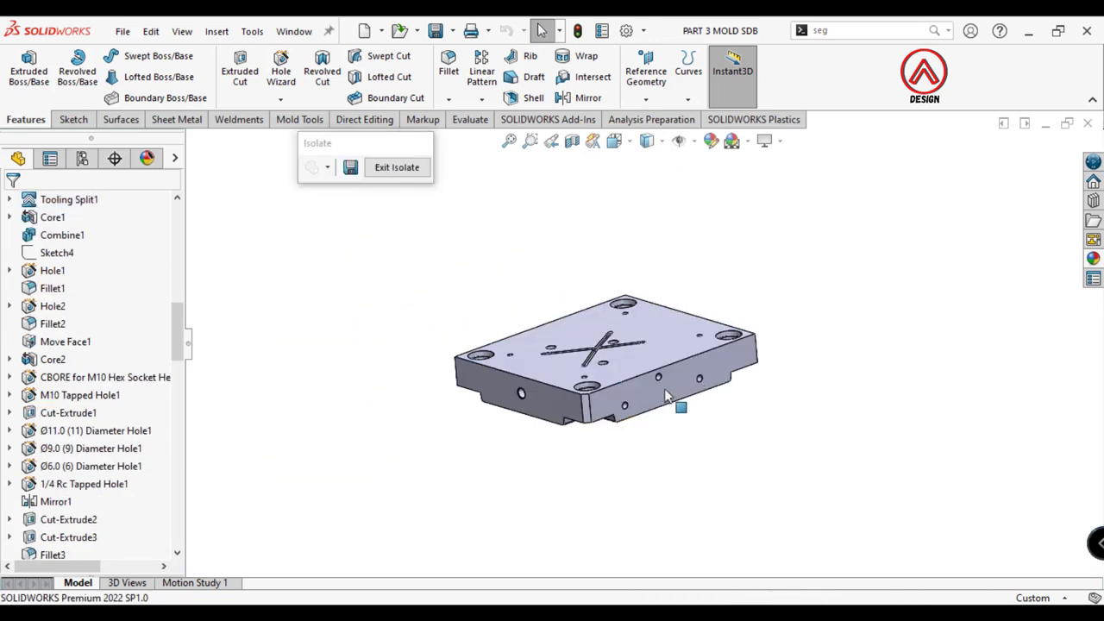
mouse_move(681, 406)
middle_down()
mouse_move(547, 194)
mouse_move(627, 366)
middle_up()
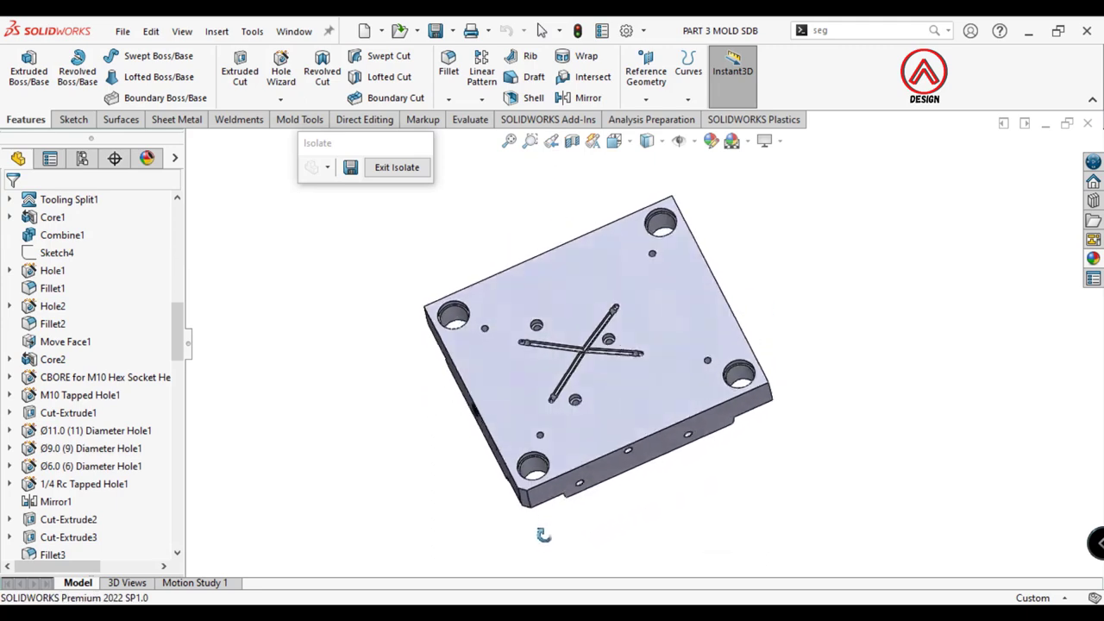
click(627, 365)
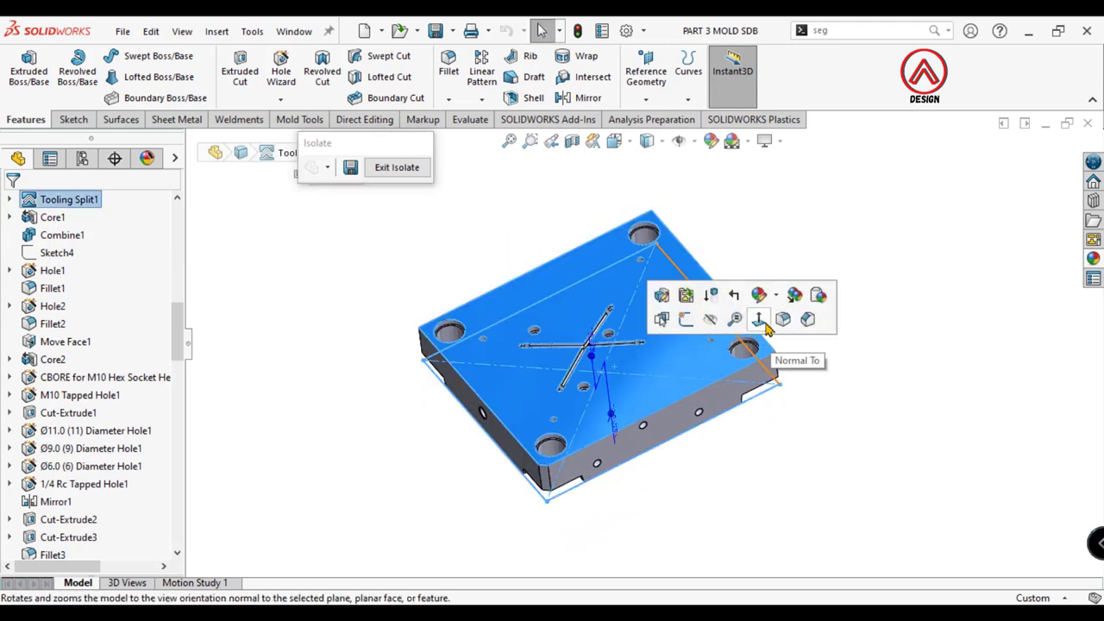
click(776, 328)
click(899, 331)
Step: Sketch a centre rectangle on the top face from the origin to the plate's corner
click(747, 328)
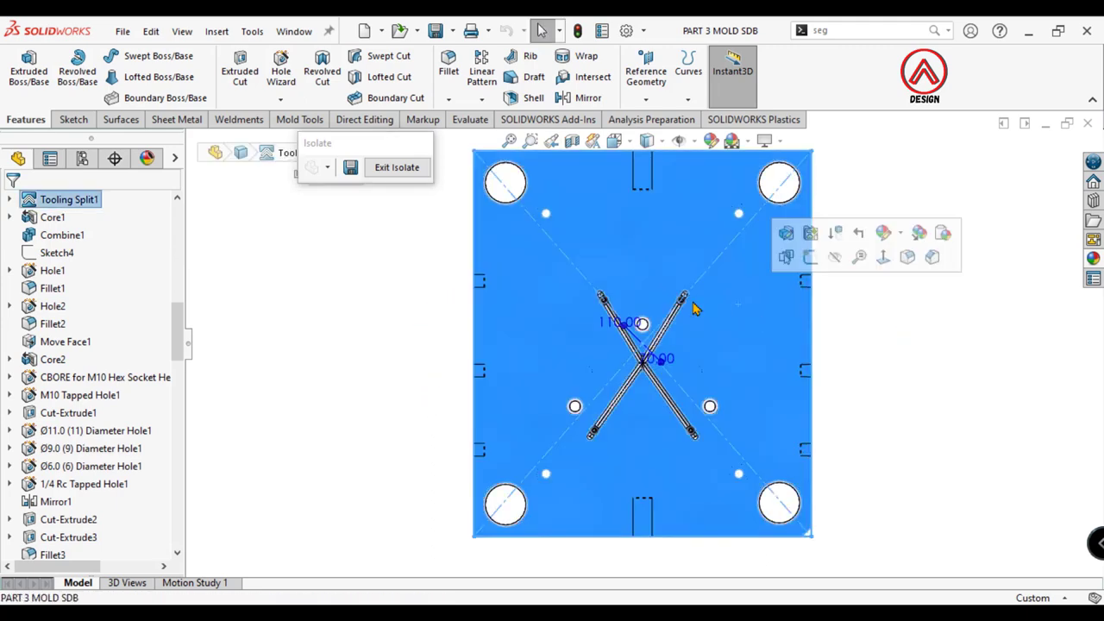
click(73, 119)
click(22, 70)
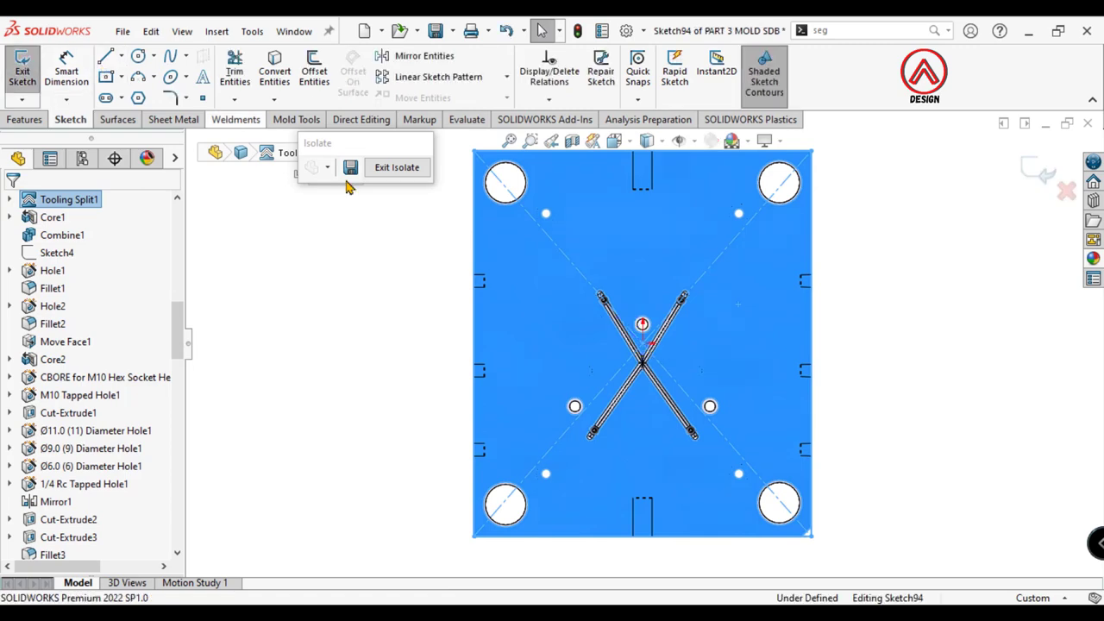
click(106, 79)
click(651, 373)
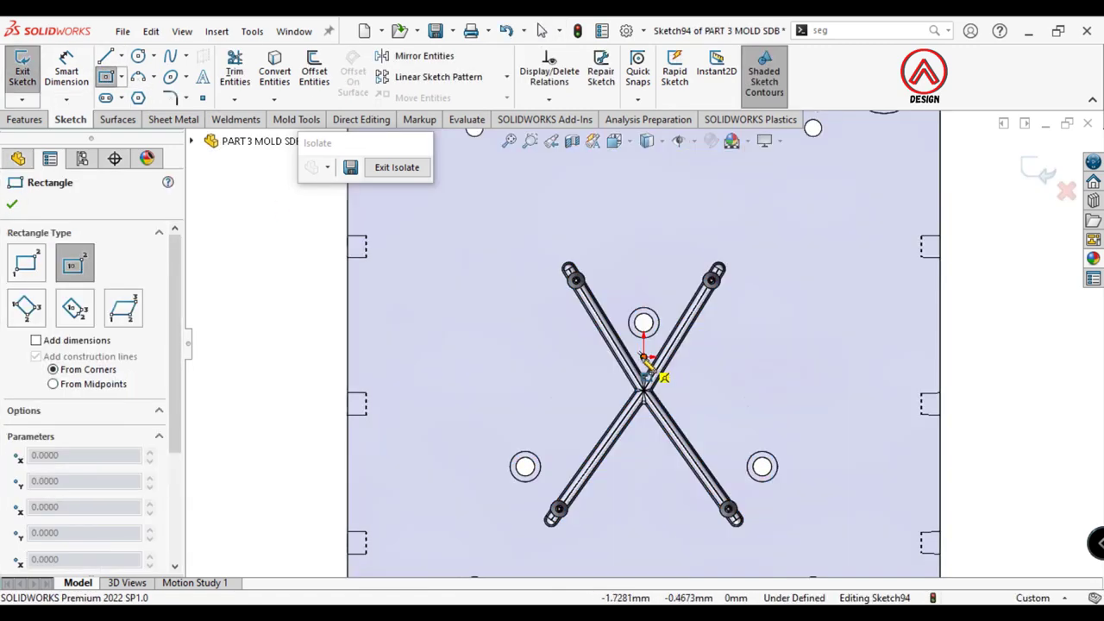
click(521, 211)
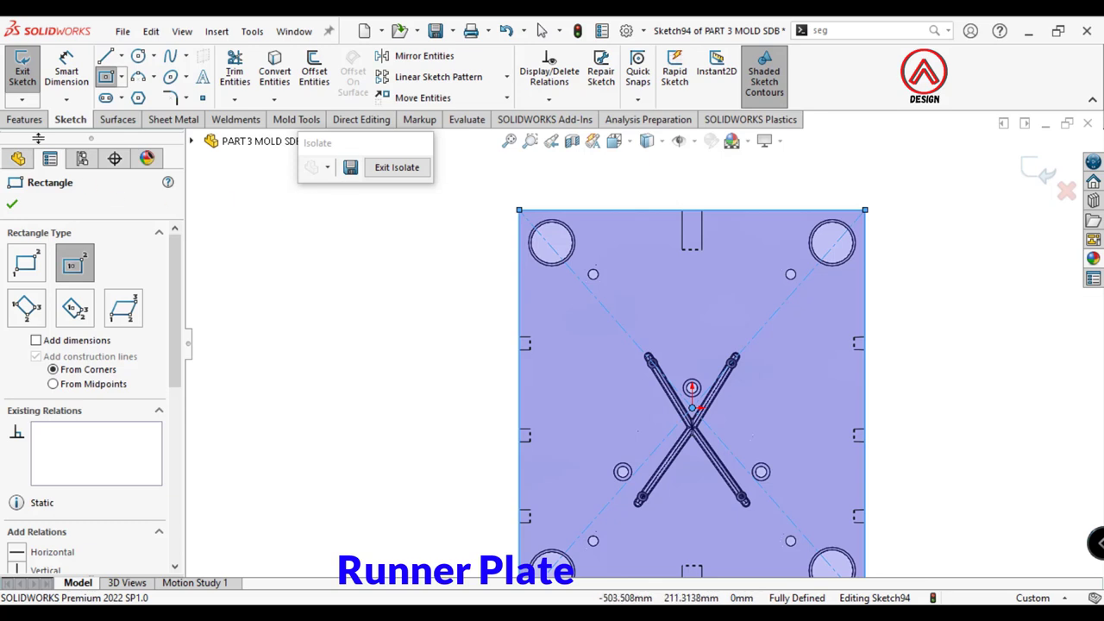
click(24, 119)
Step: Extrude the rectangle Blind 35 mm as a separate body with Merge result off
click(29, 69)
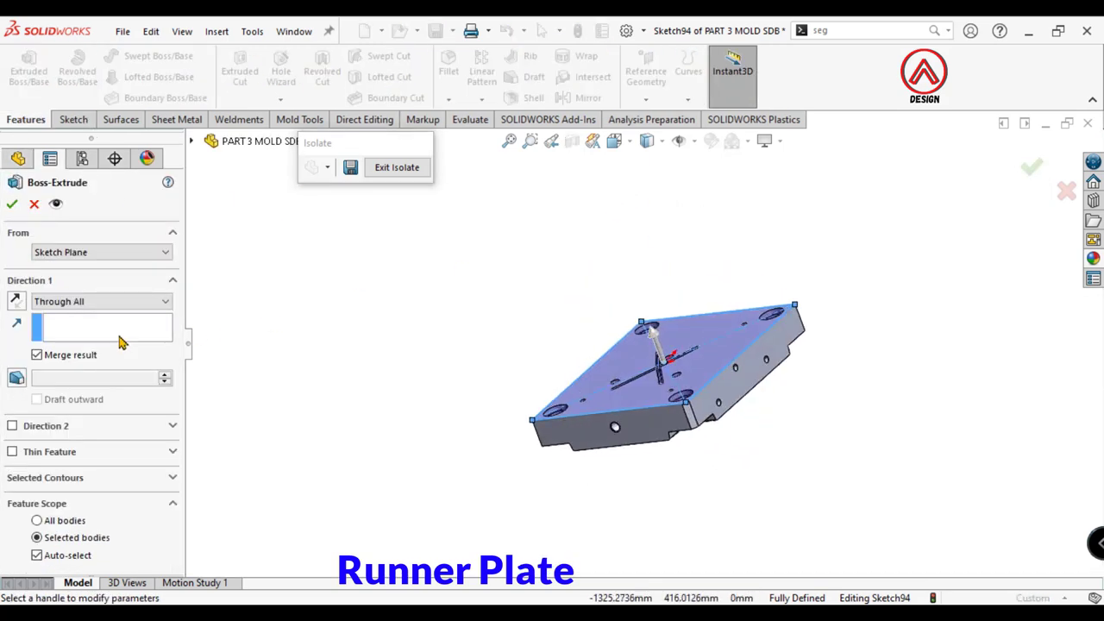
click(98, 302)
click(102, 313)
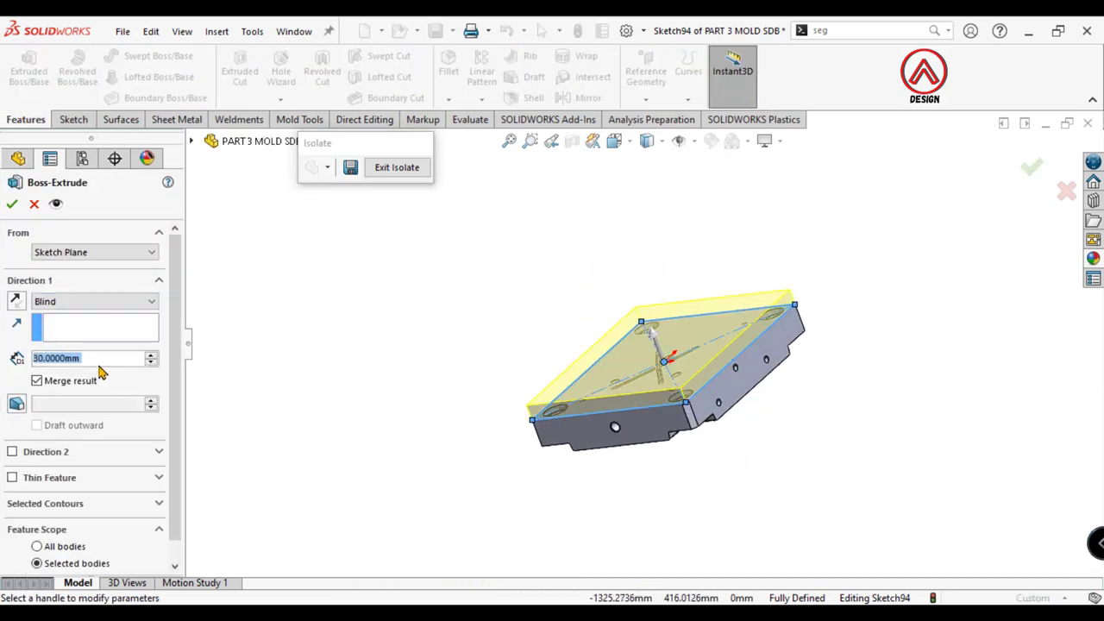
text(35)
key(Return)
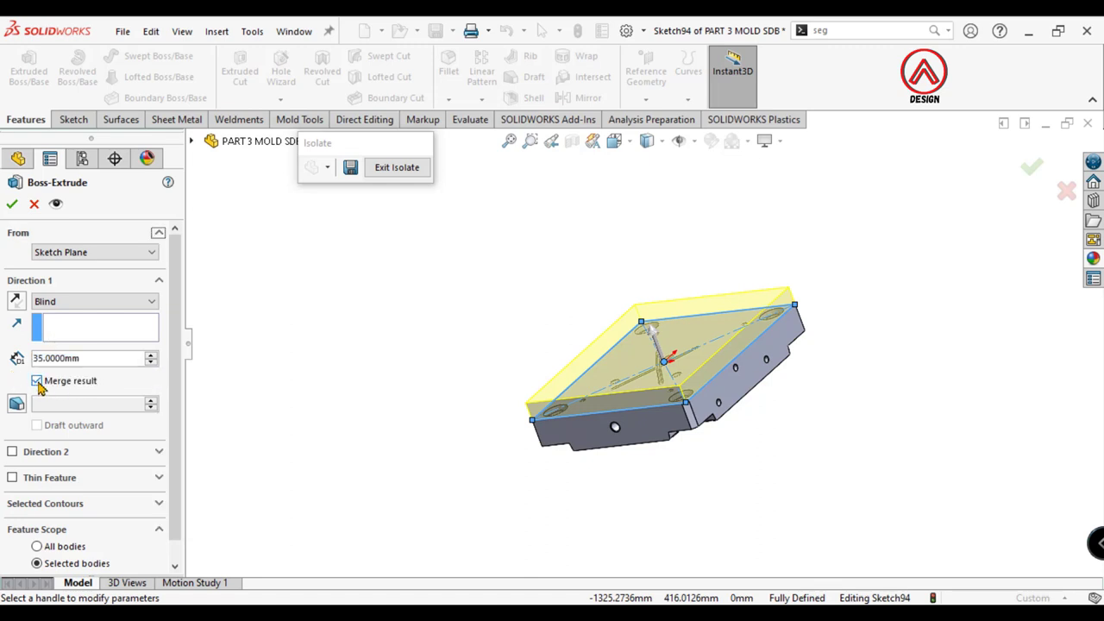
click(37, 381)
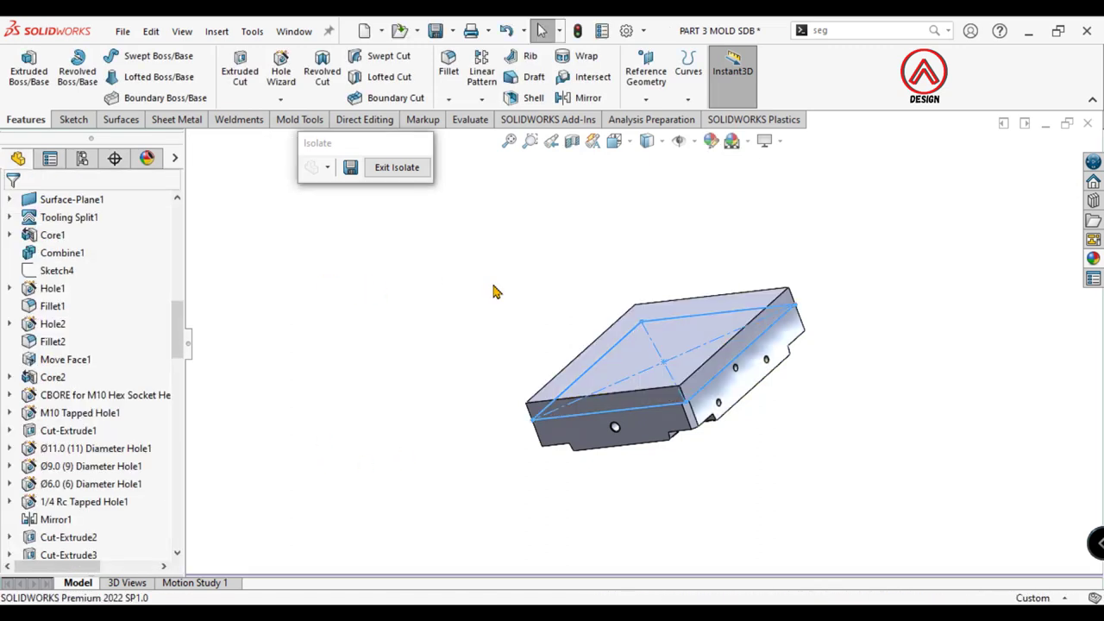
Step: Chamfer one corner edge of the new plate 10 mm × 45°
click(448, 99)
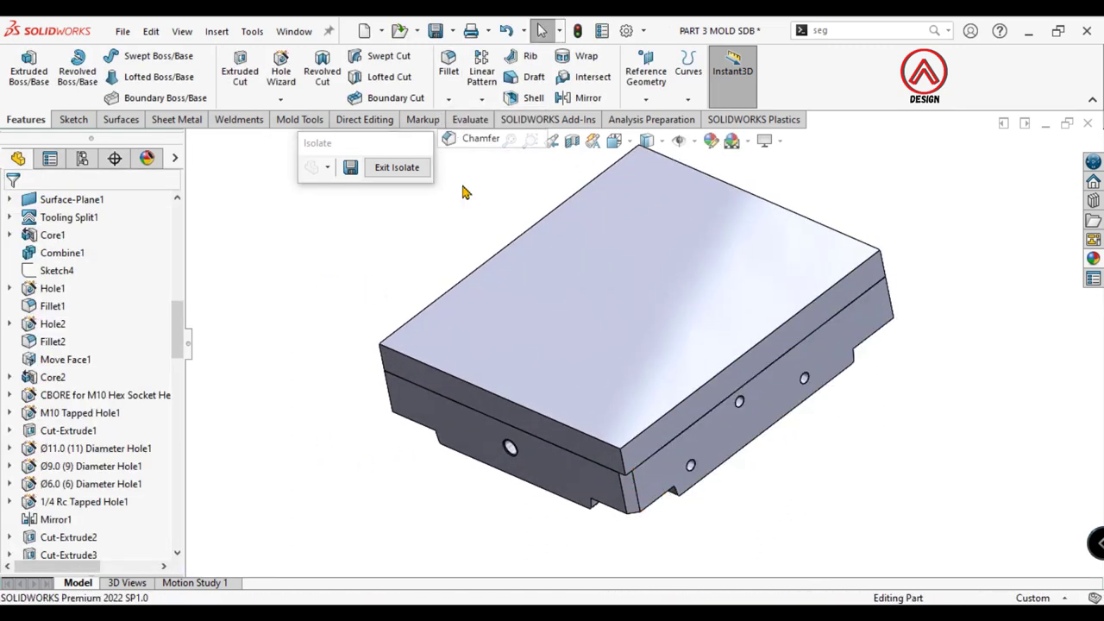
click(474, 134)
click(622, 465)
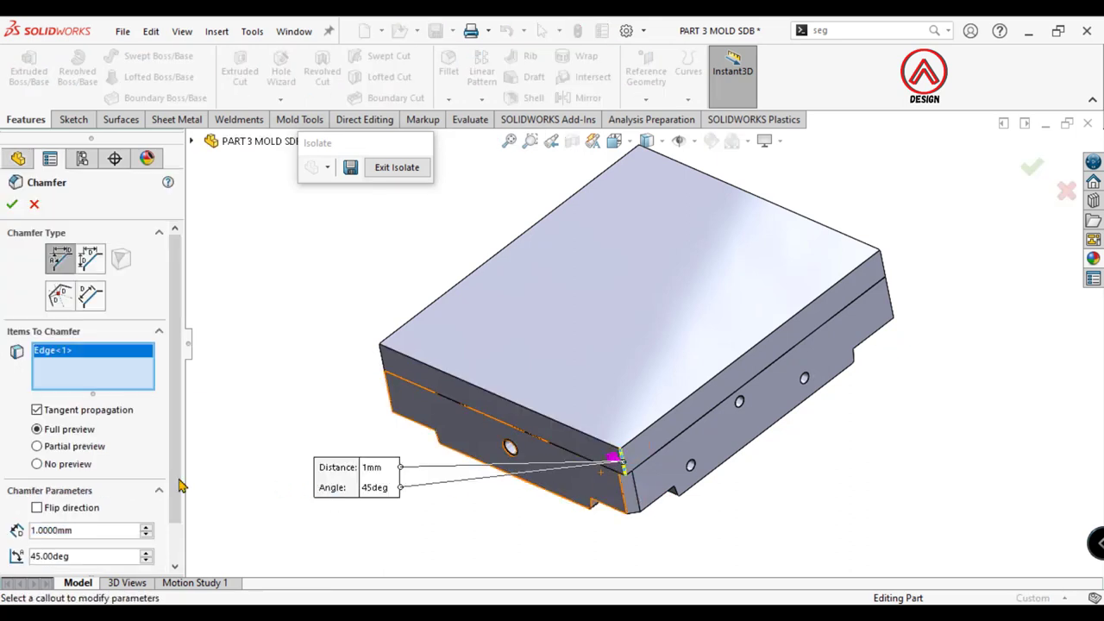
text(10)
key(Return)
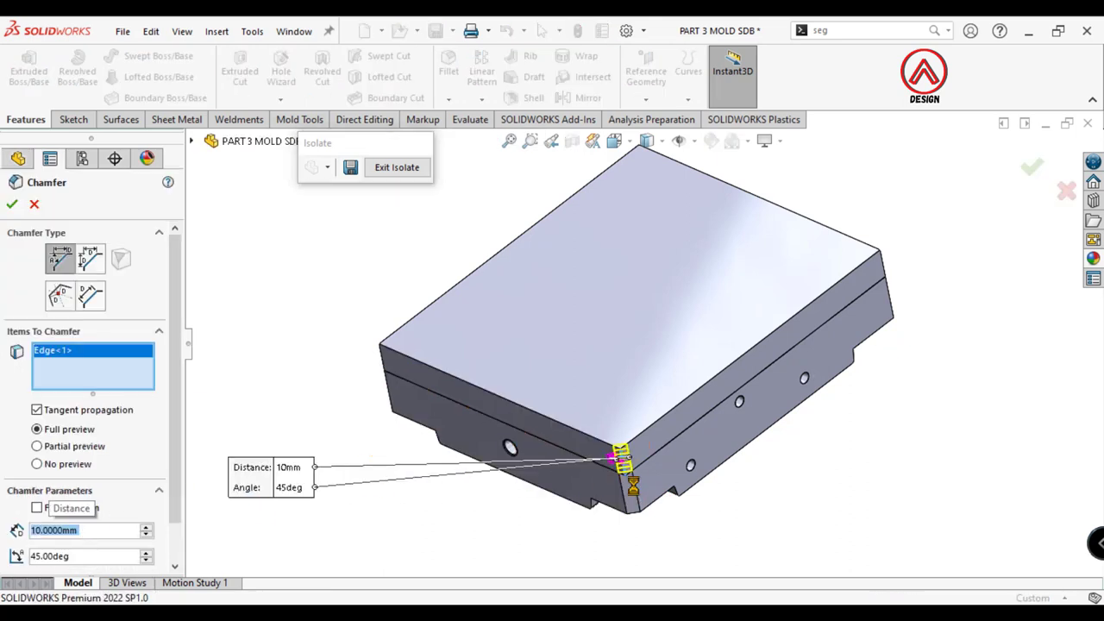
click(635, 315)
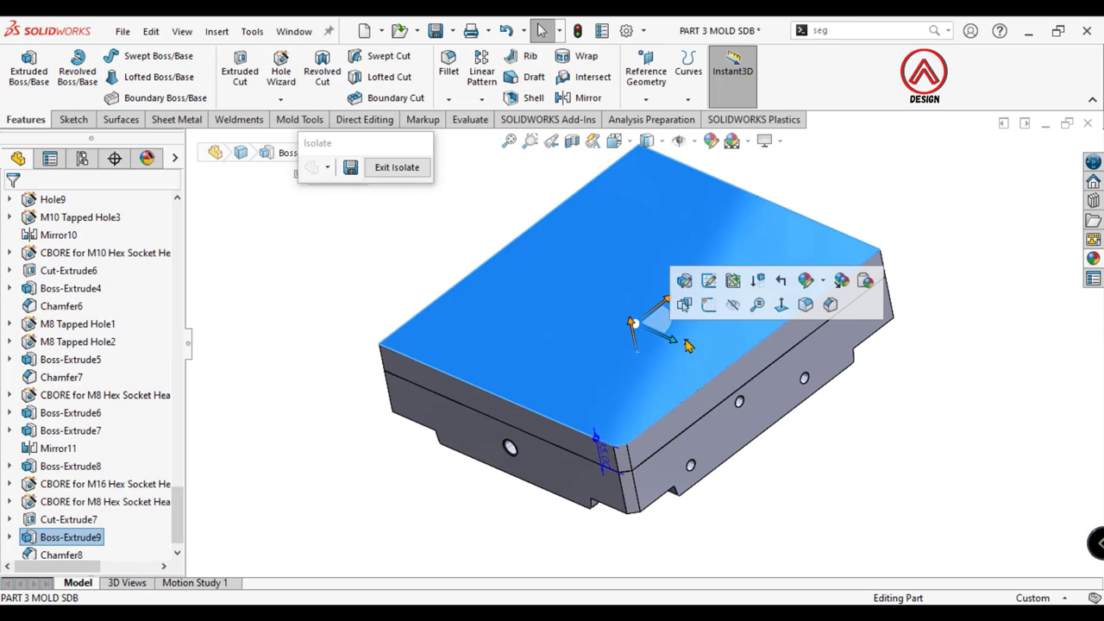
click(770, 313)
Step: Set up a Hole Wizard legacy simple hole, 42 mm diameter, Through All
scroll(661, 352, down, 2)
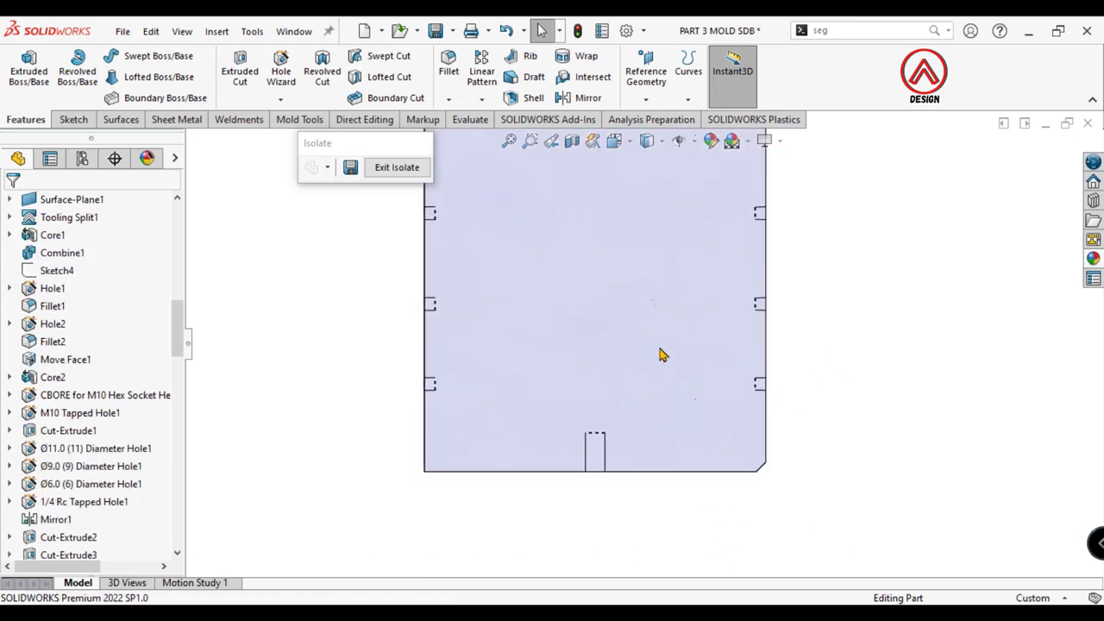
scroll(634, 380, up, 1)
click(628, 385)
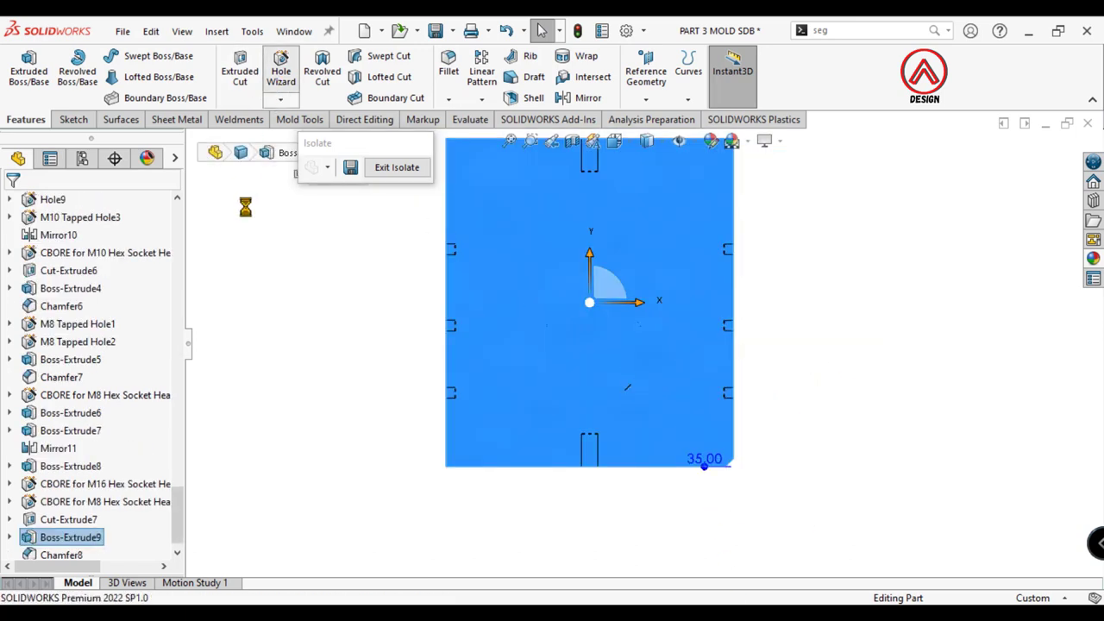
click(115, 416)
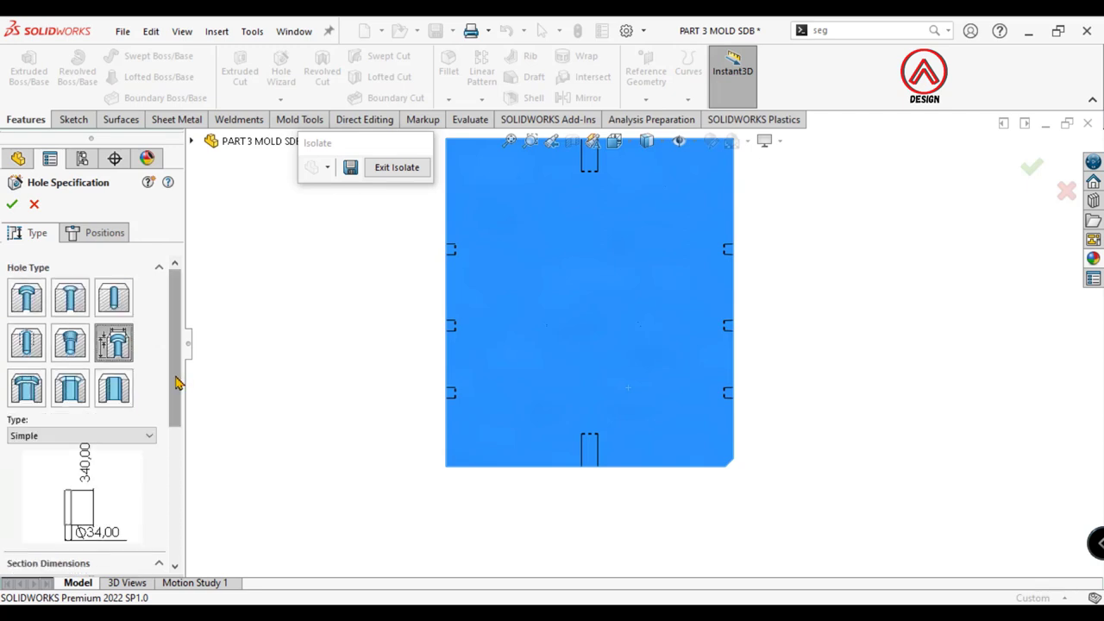
drag(173, 382, 165, 445)
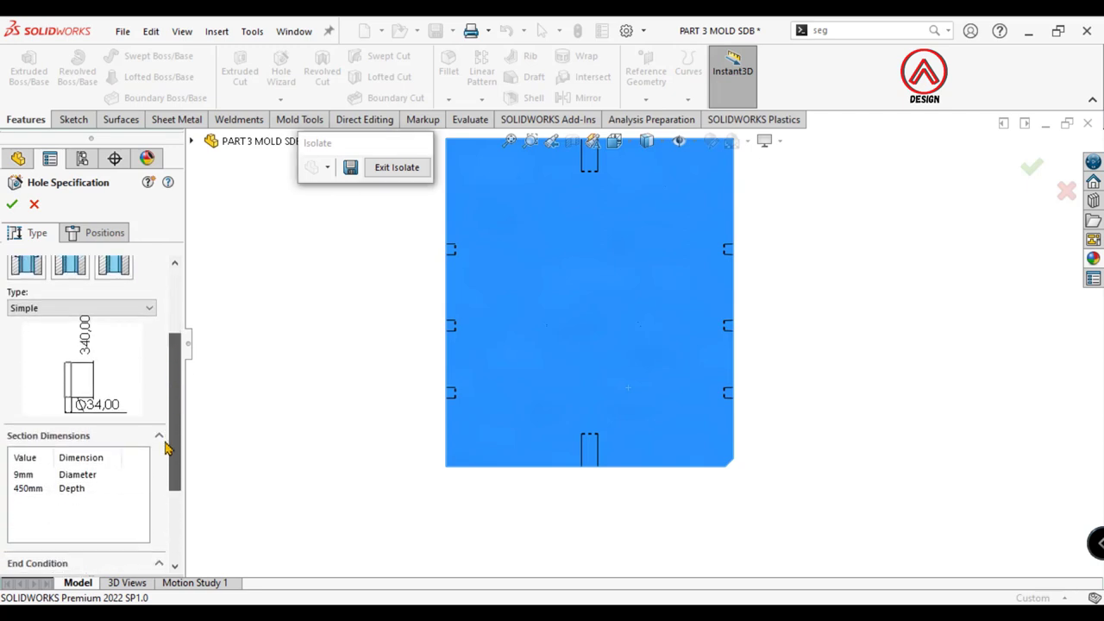
click(31, 484)
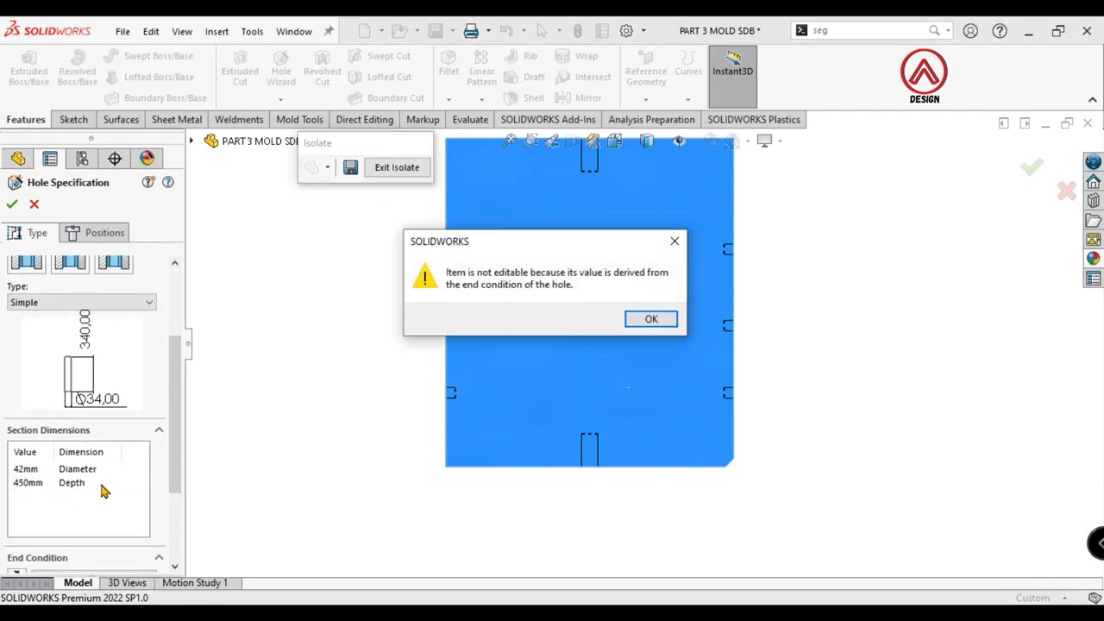
click(653, 320)
drag(178, 458, 158, 533)
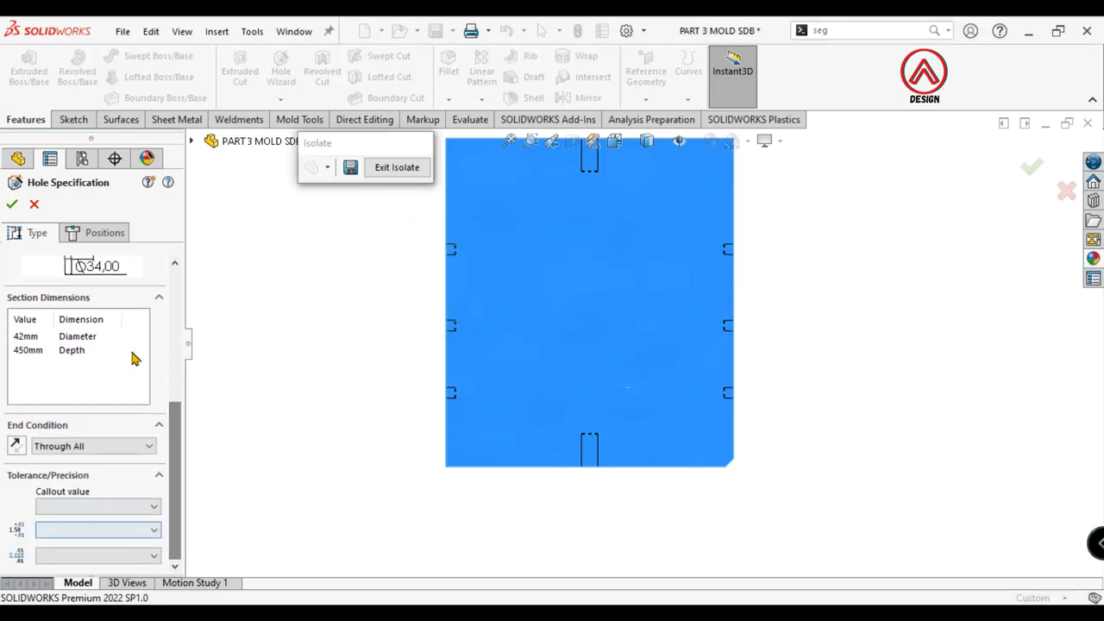
Step: Place the hole positions at the top plate's corner circle centres
click(104, 235)
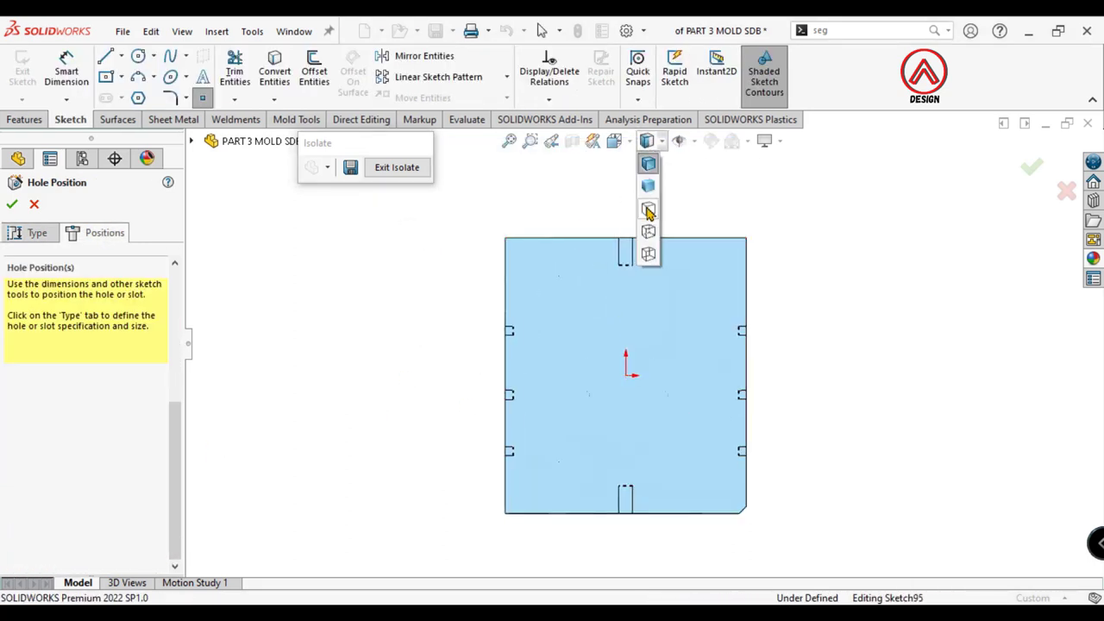
scroll(595, 259, down, 3)
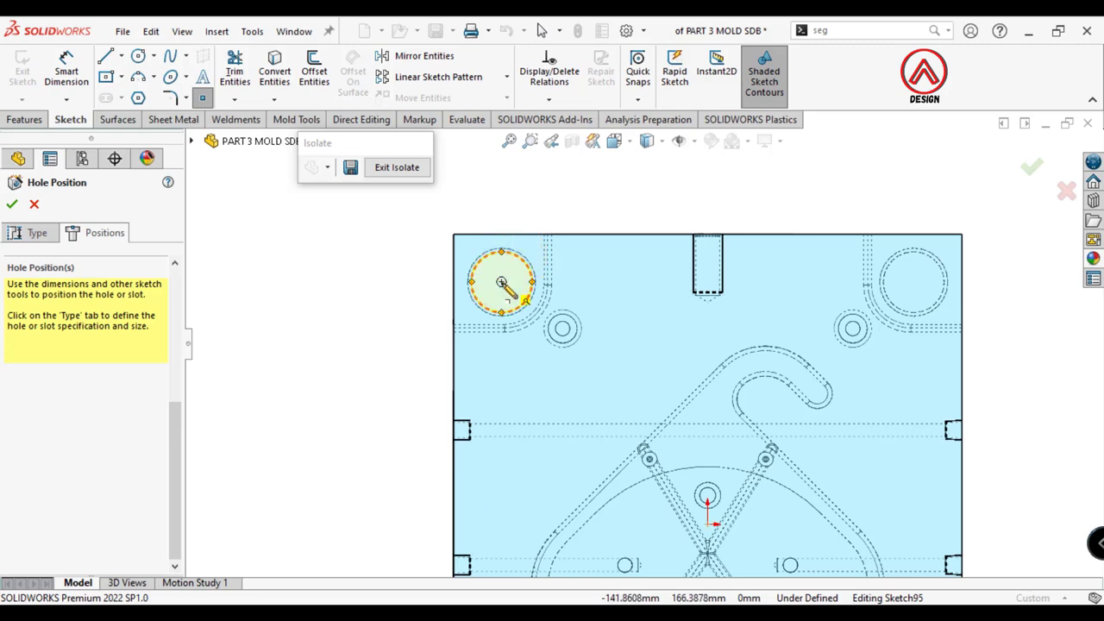
click(501, 282)
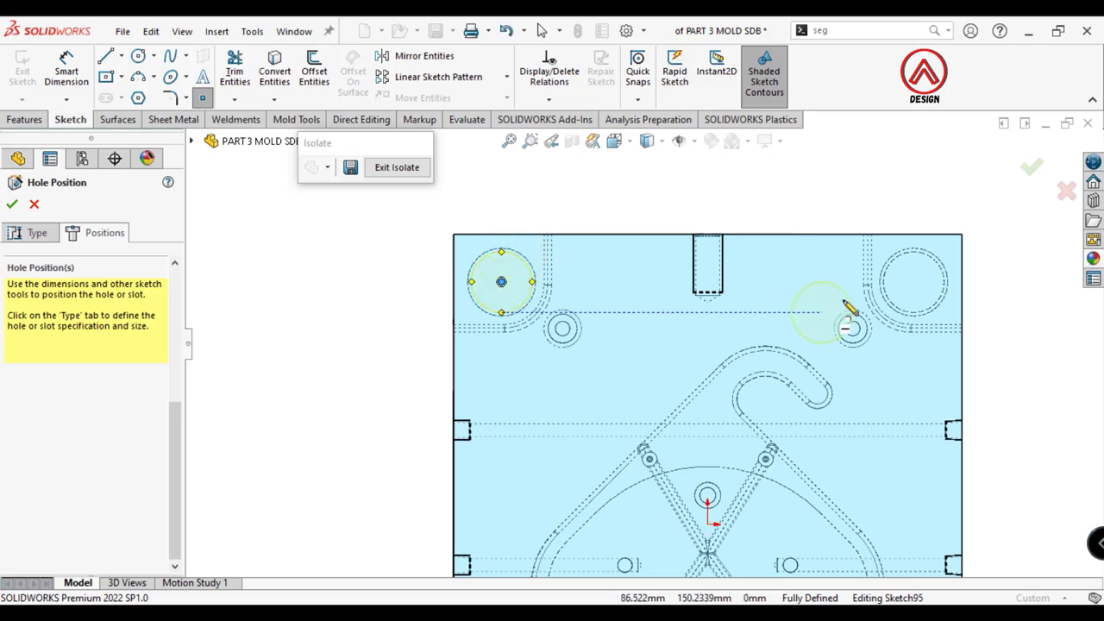
click(913, 282)
scroll(796, 374, up, 2)
scroll(640, 505, down, 2)
scroll(505, 468, down, 1)
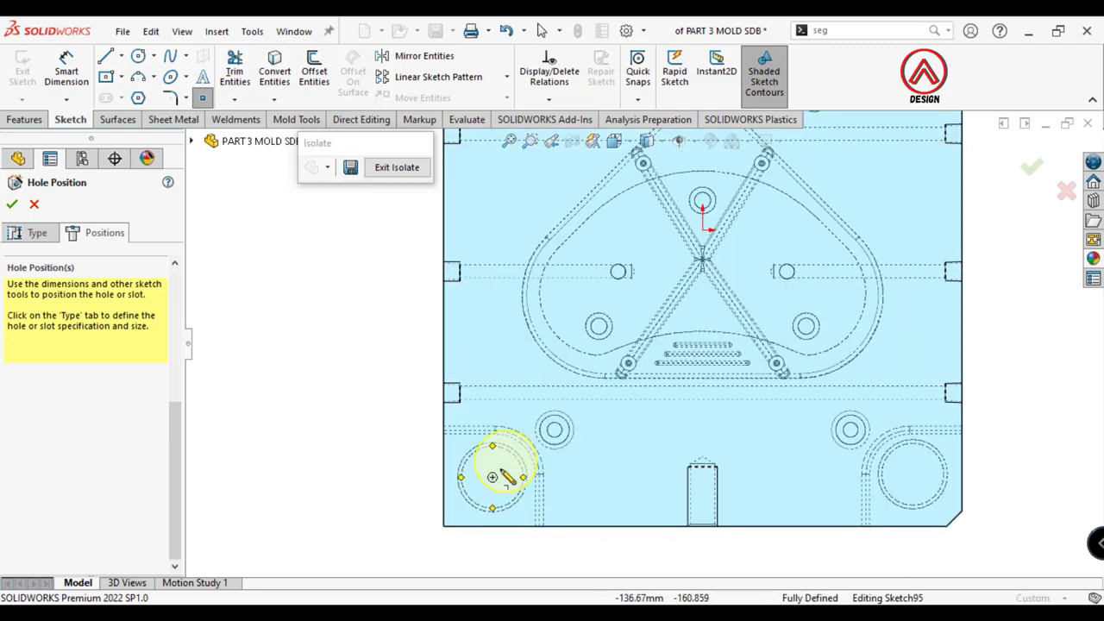
click(913, 475)
Step: Restrict the holes' feature scope to the top plate body
click(30, 233)
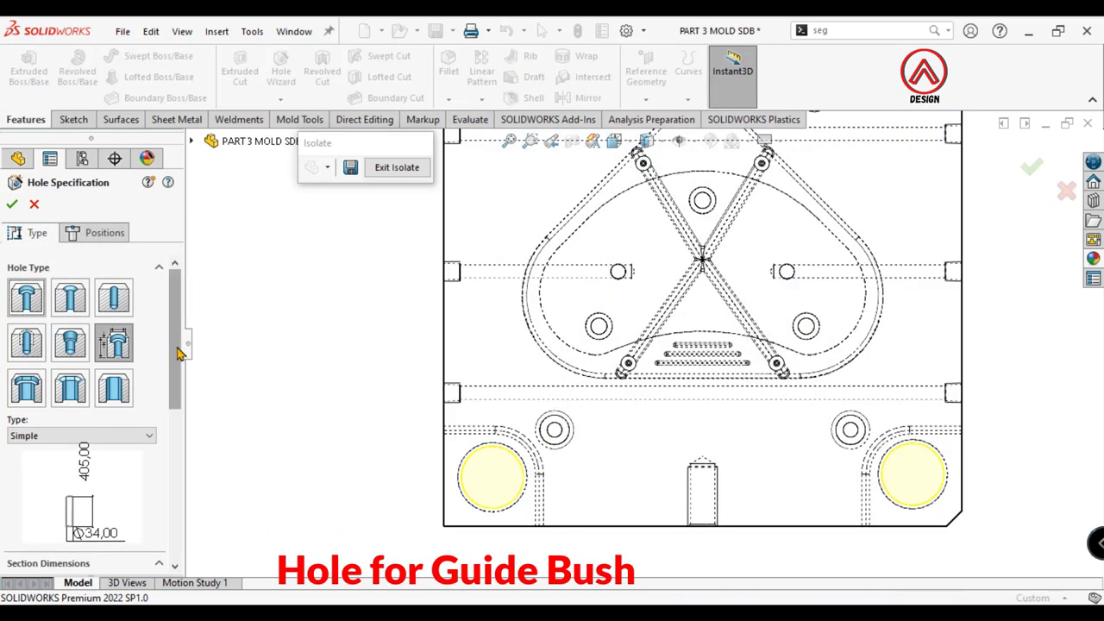
scroll(143, 497, down, 5)
scroll(144, 498, down, 1)
click(73, 449)
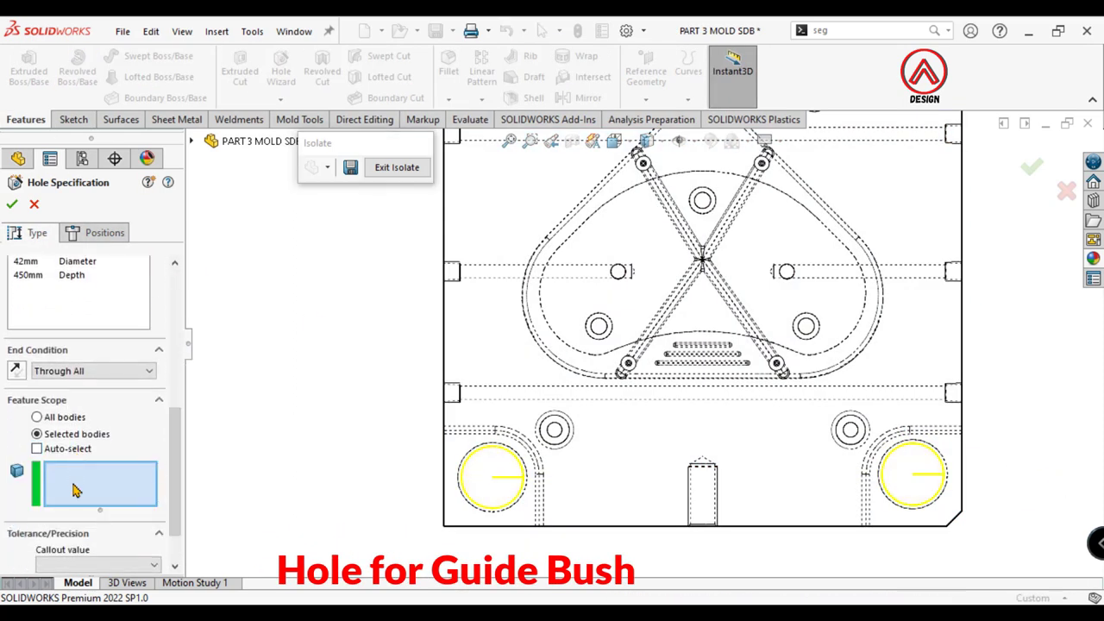
click(535, 465)
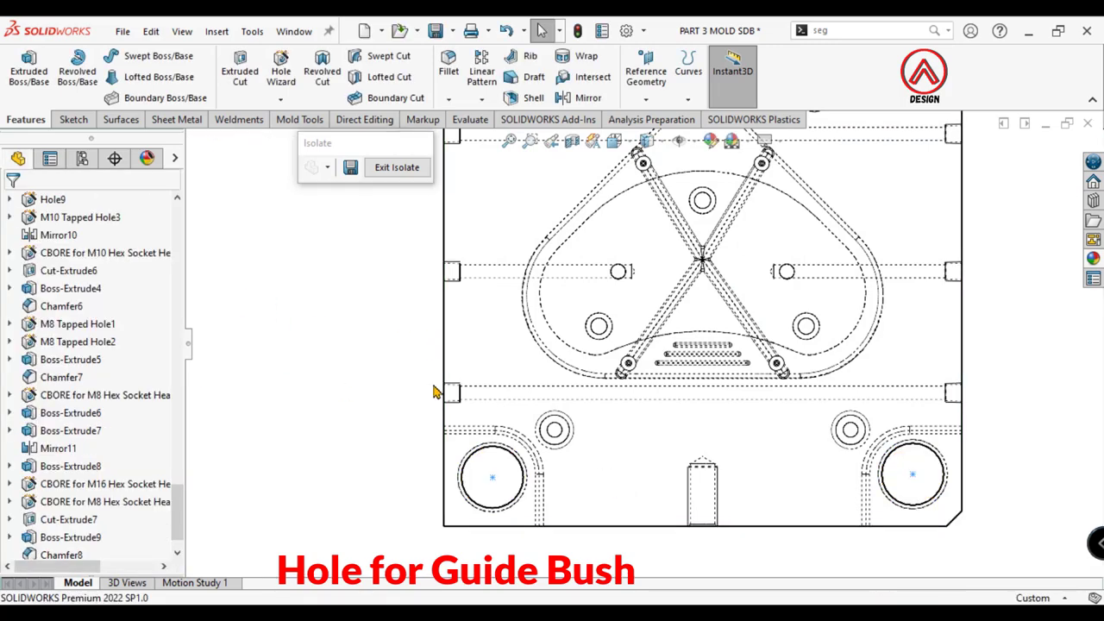
Step: Fit the model, shade it, and view the plate's top face straight on
key(f)
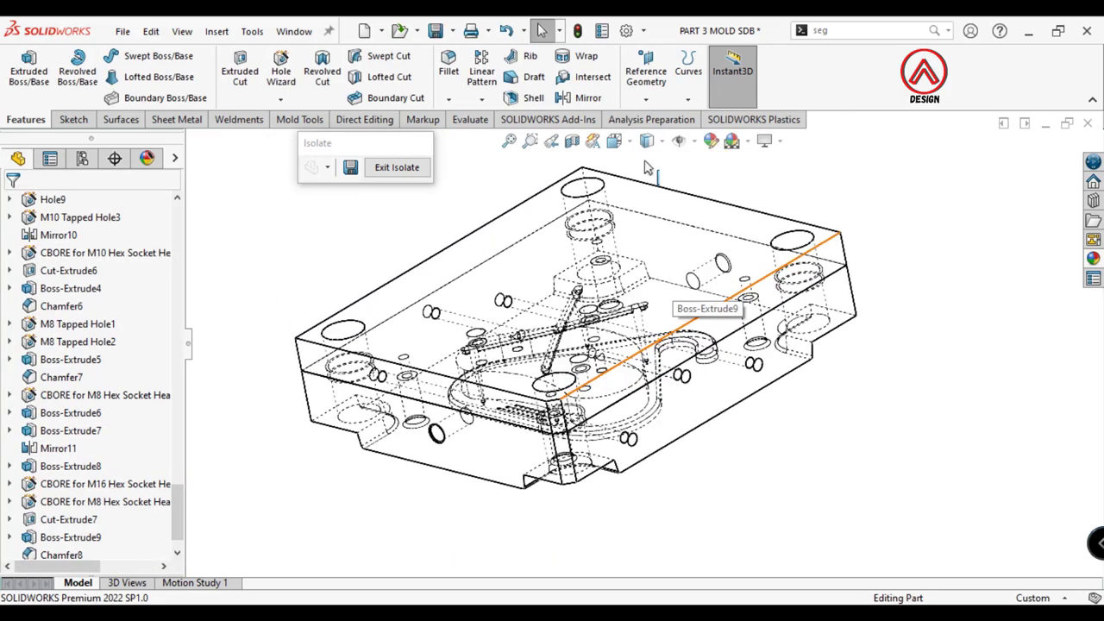
click(647, 143)
click(647, 163)
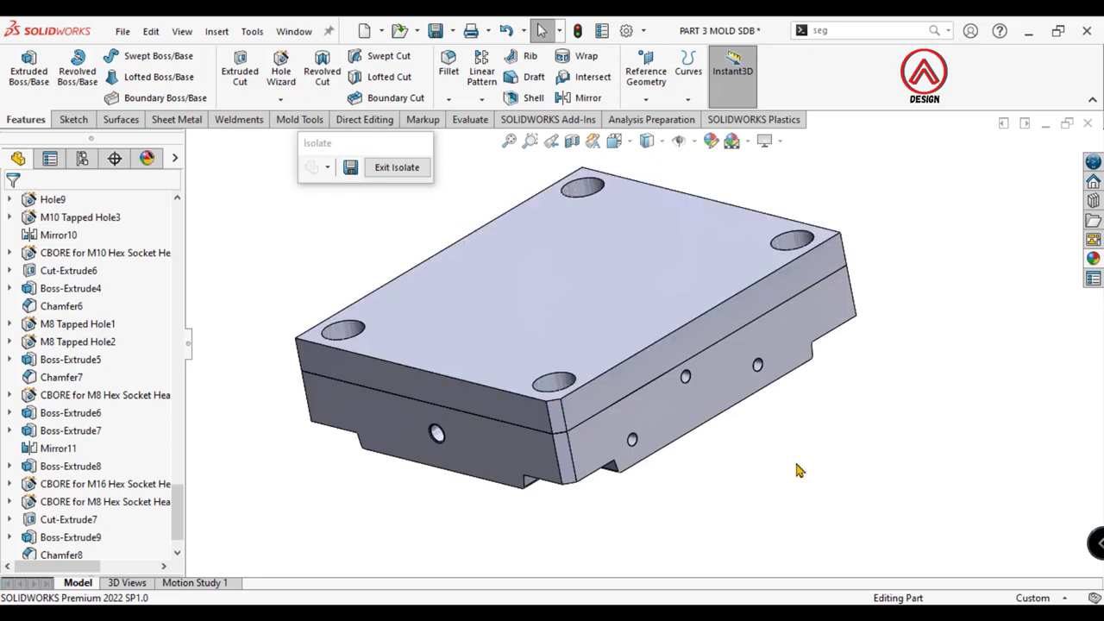
mouse_move(796, 468)
middle_down()
mouse_move(578, 258)
mouse_move(697, 300)
mouse_move(701, 365)
middle_up()
click(701, 365)
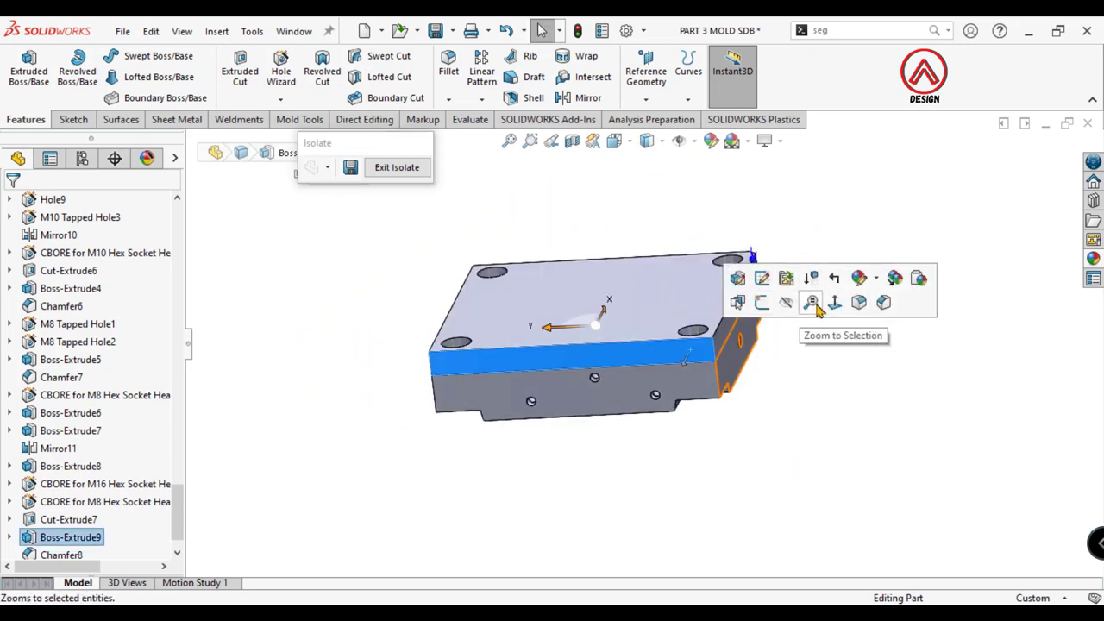
click(832, 299)
scroll(862, 279, down, 3)
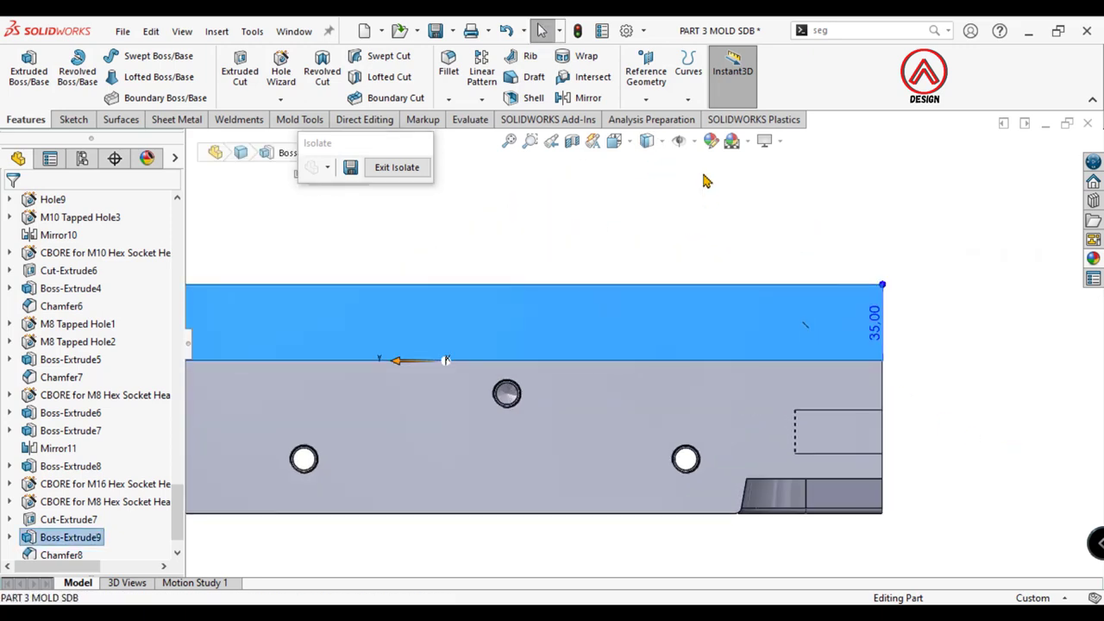
Step: Orbit to an isometric view and compare hidden-line and shaded-with-edges display styles
click(889, 249)
scroll(889, 248, up, 3)
mouse_move(890, 249)
middle_down()
mouse_move(628, 362)
mouse_move(542, 374)
mouse_move(583, 332)
middle_up()
scroll(685, 363, down, 3)
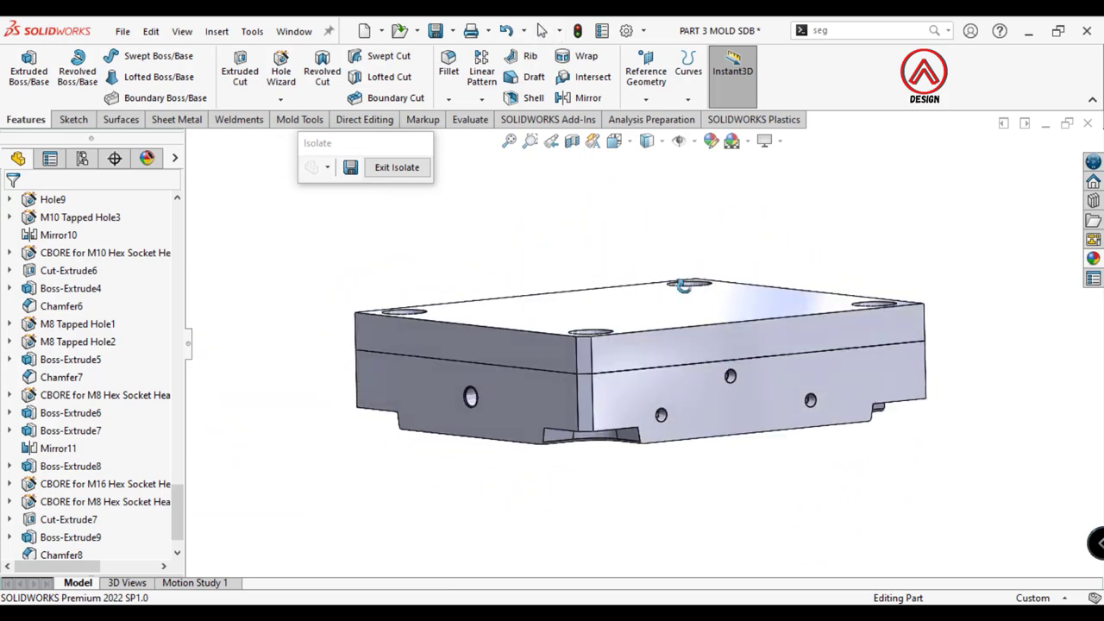
scroll(685, 200, up, 2)
click(647, 148)
click(647, 226)
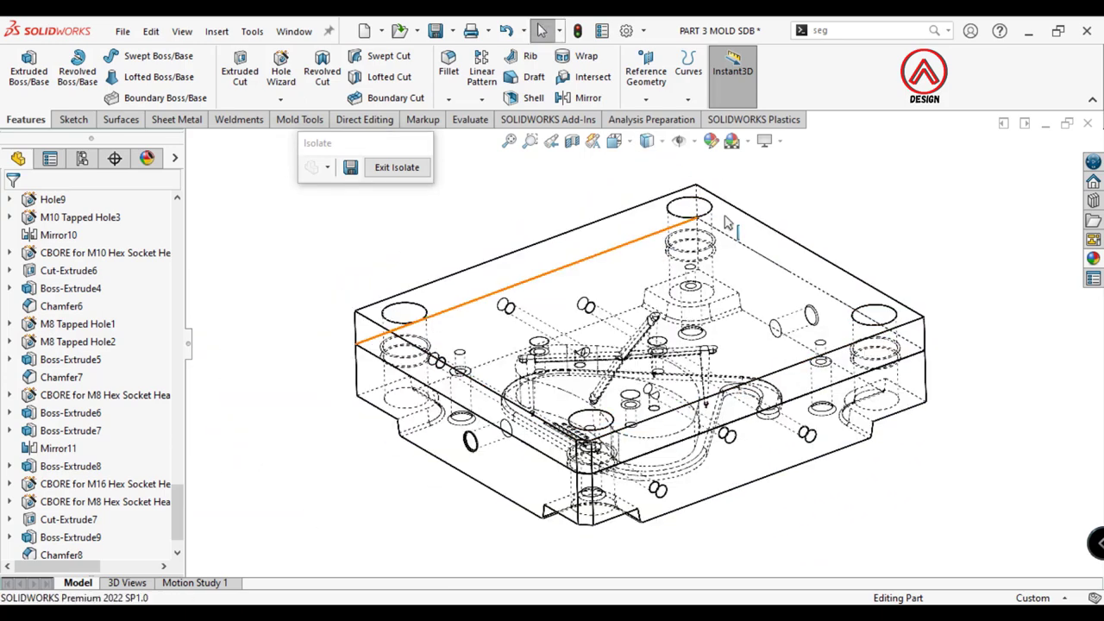
scroll(802, 332, up, 2)
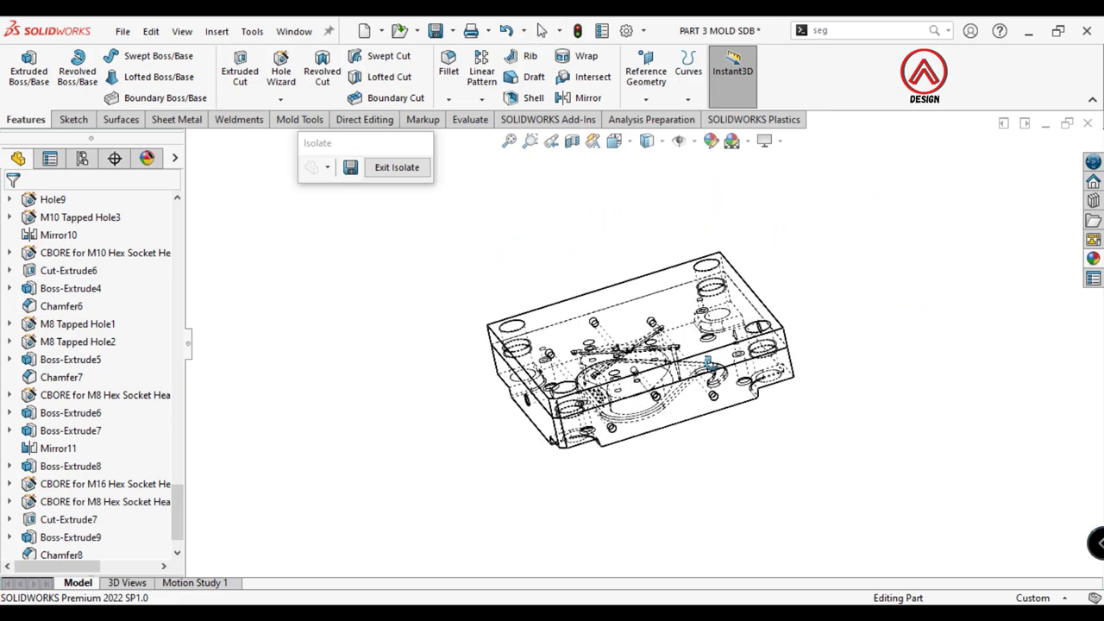
click(650, 167)
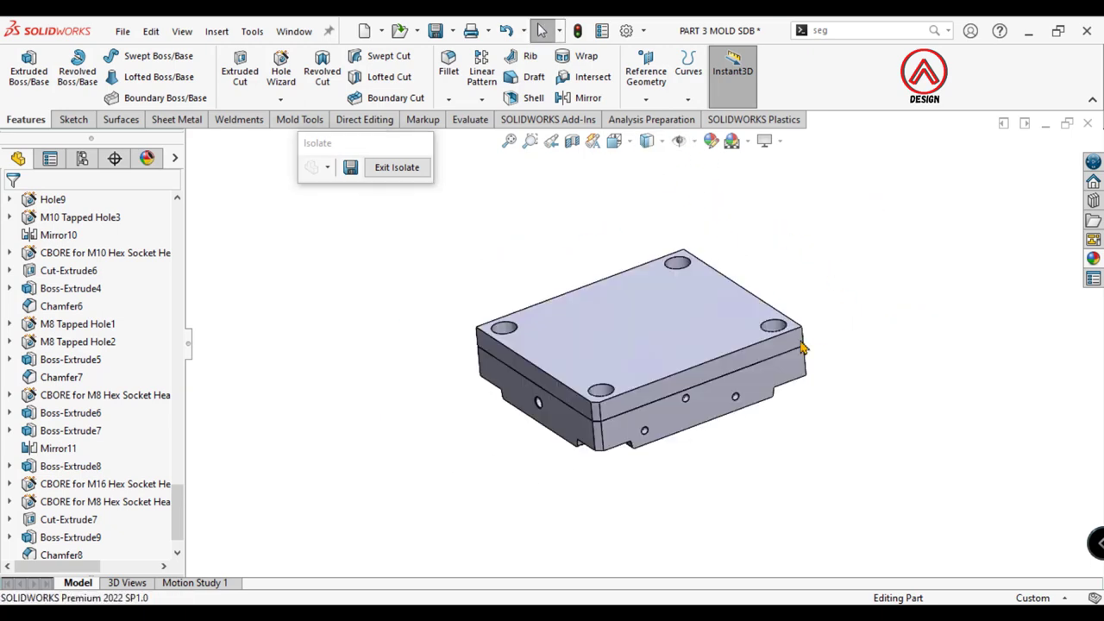
Step: Face the 35 mm plate's top face normal to the screen with hidden edges dashed
middle_drag(802, 347, 577, 360)
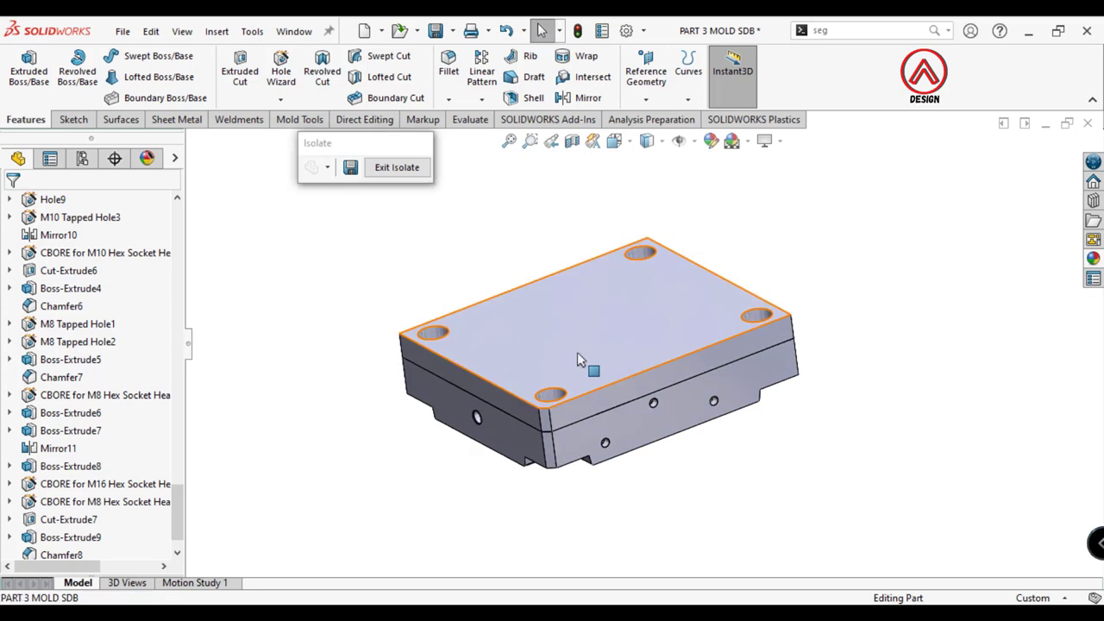
click(577, 361)
click(642, 301)
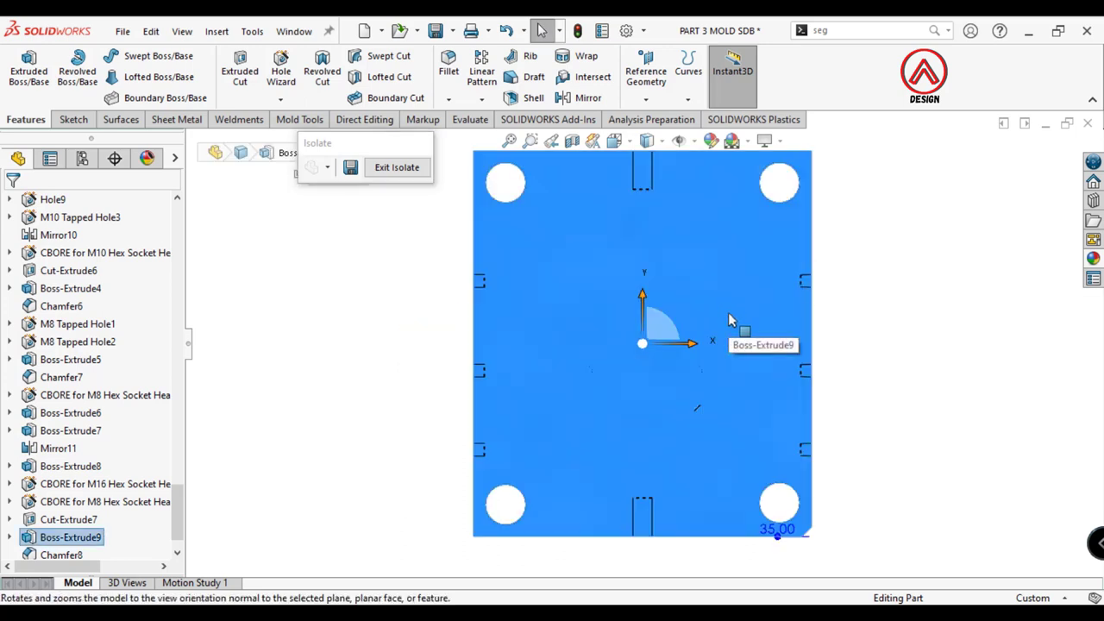
click(648, 141)
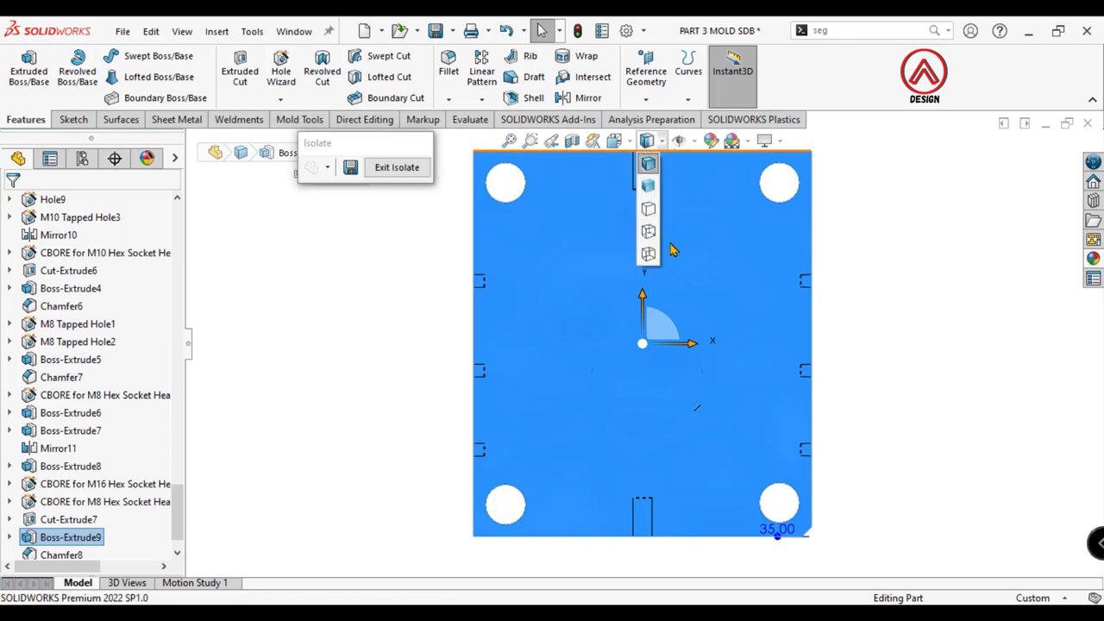
click(648, 231)
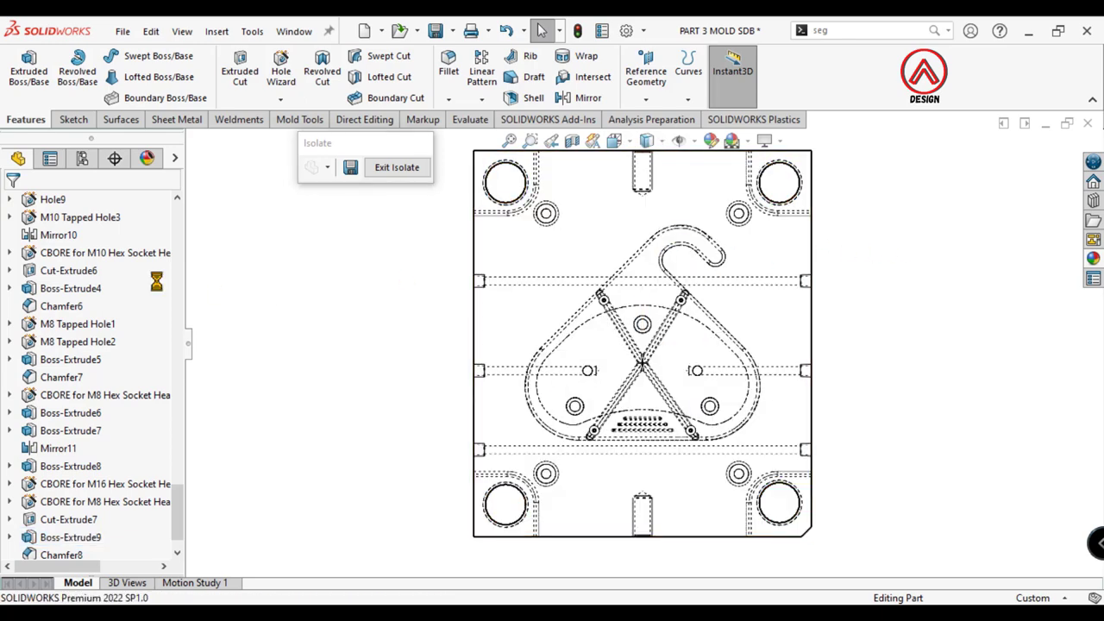
Step: Check the M16 Tapped Hole1 body, then select the plate face for the new holes
drag(179, 509, 179, 250)
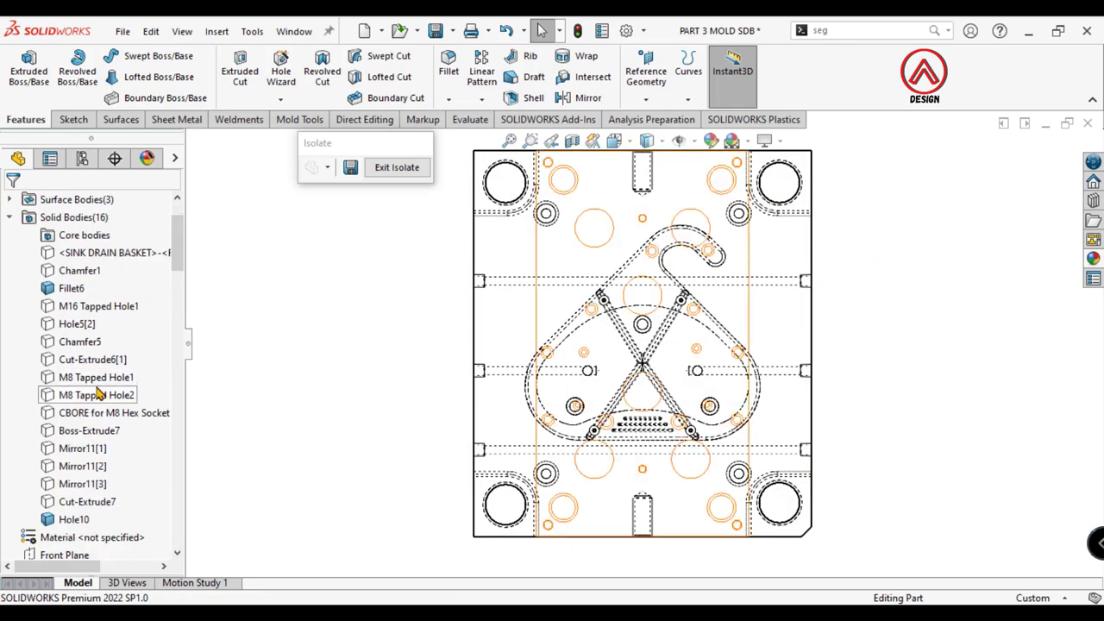
click(86, 306)
click(419, 276)
key(f)
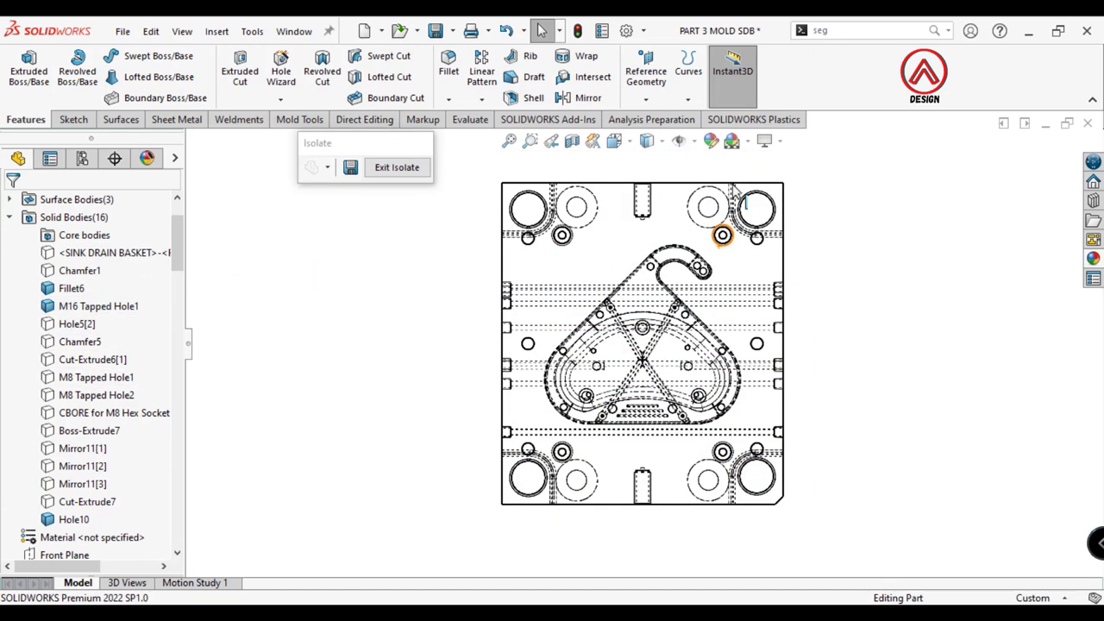
scroll(716, 165, down, 2)
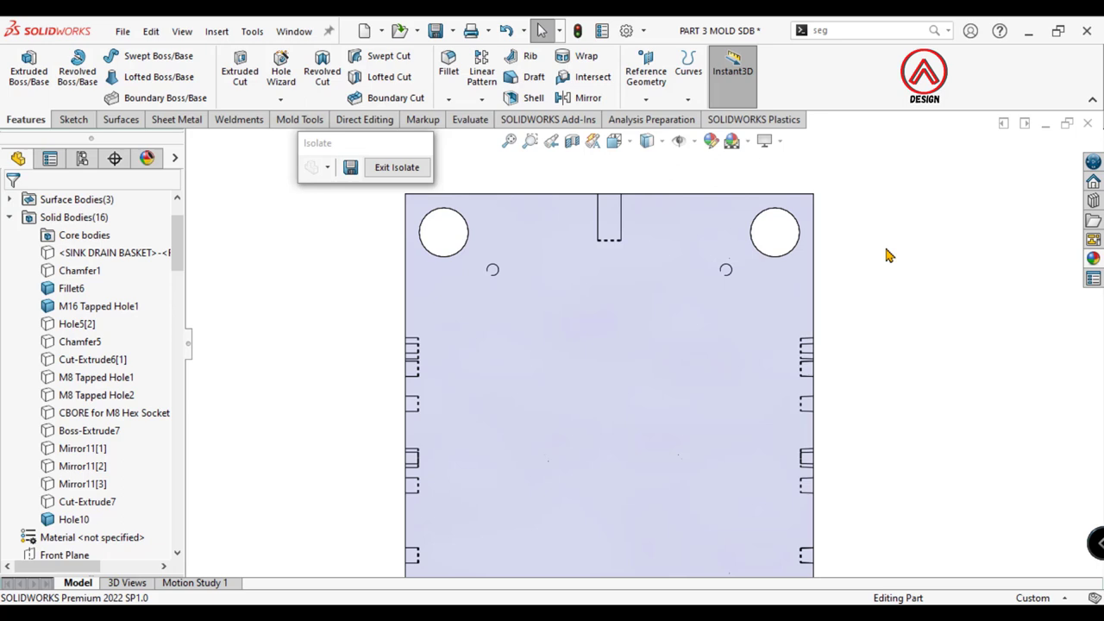
click(568, 274)
Step: Start an ISO M12 bottoming tapped hole with a blind 29.25 mm depth
click(281, 76)
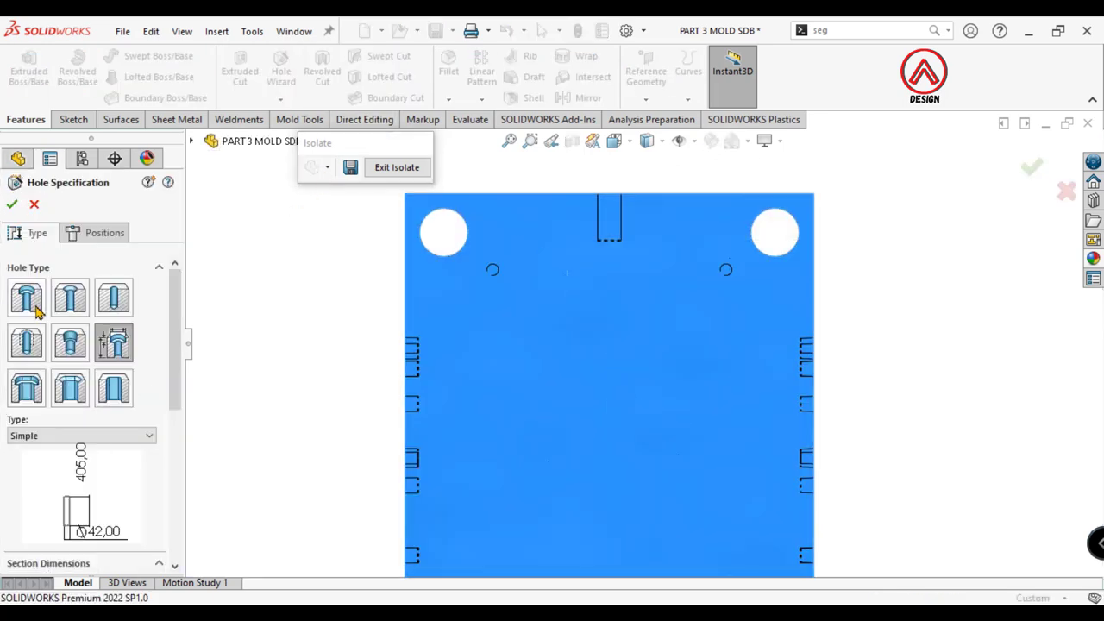
drag(173, 357, 168, 406)
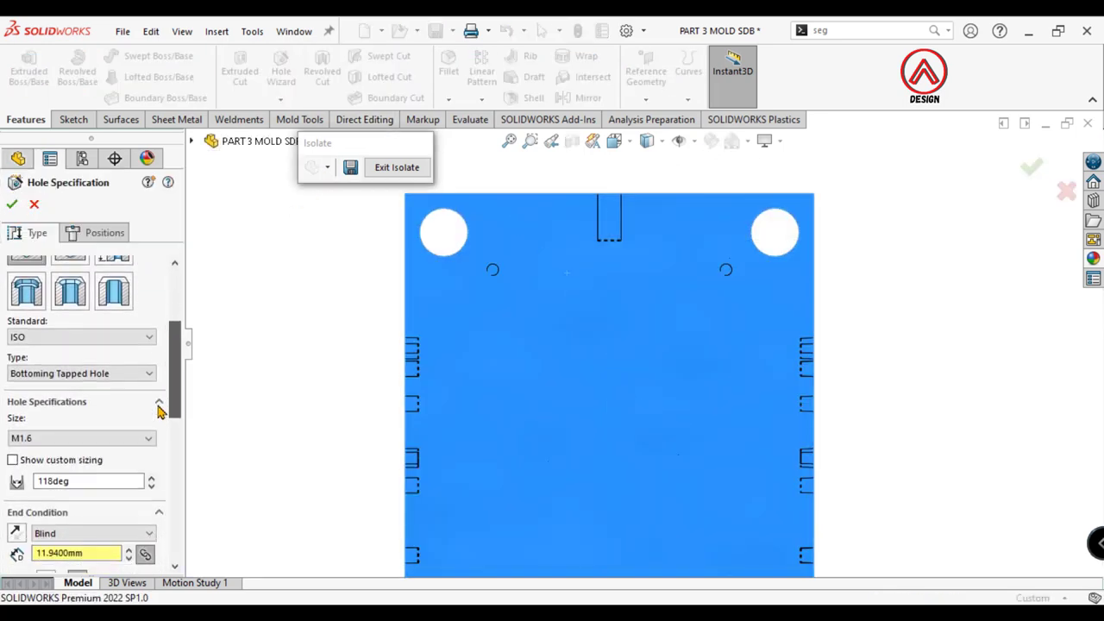
click(37, 434)
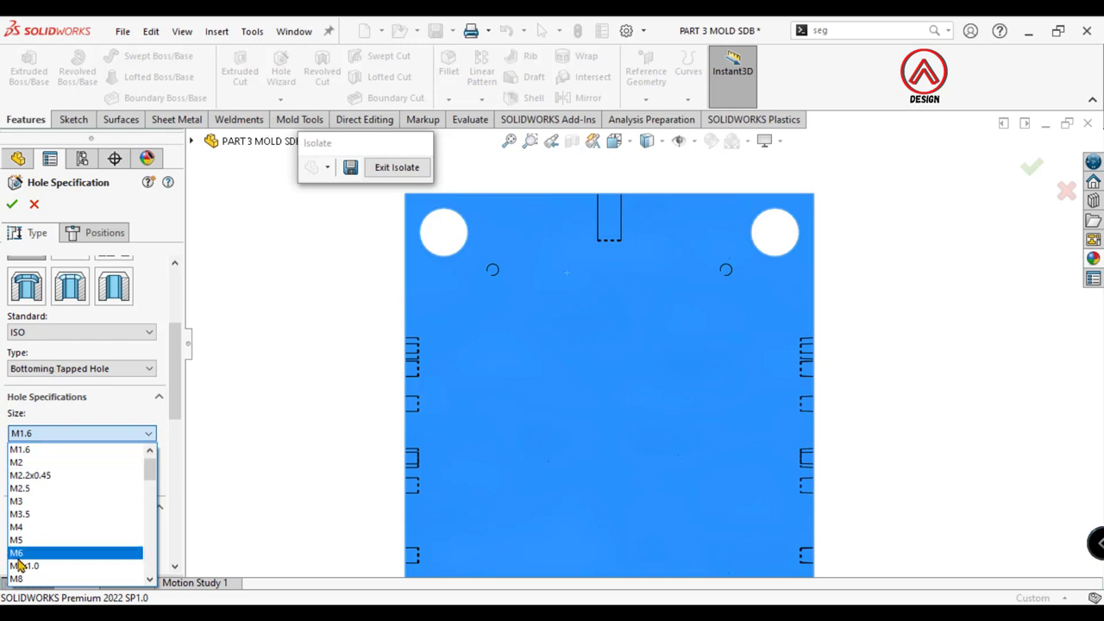
scroll(27, 543, down, 3)
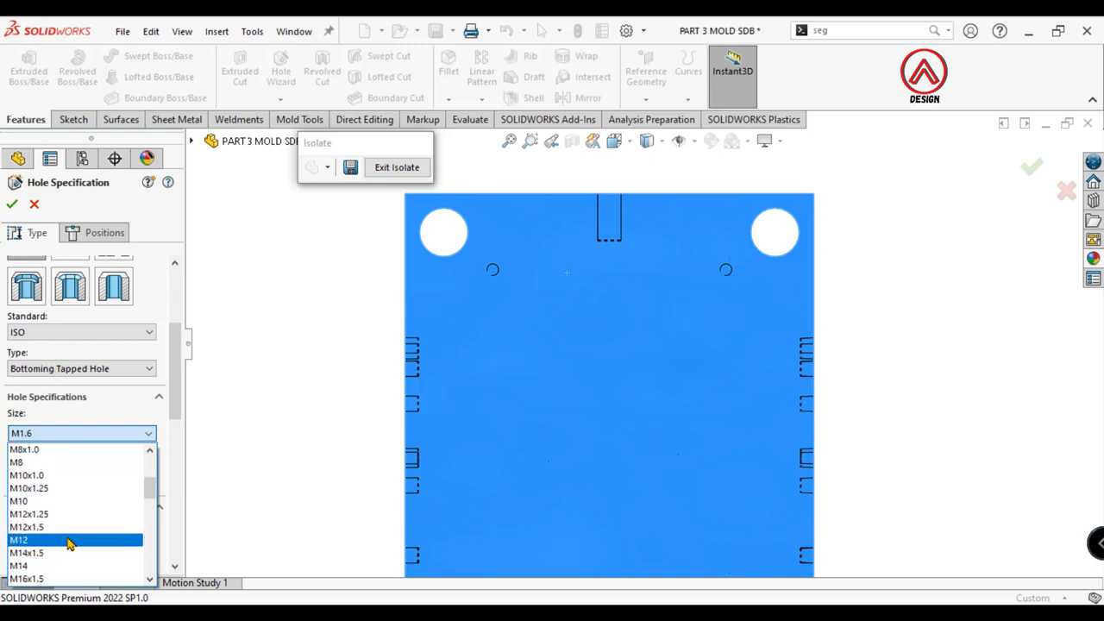
click(56, 540)
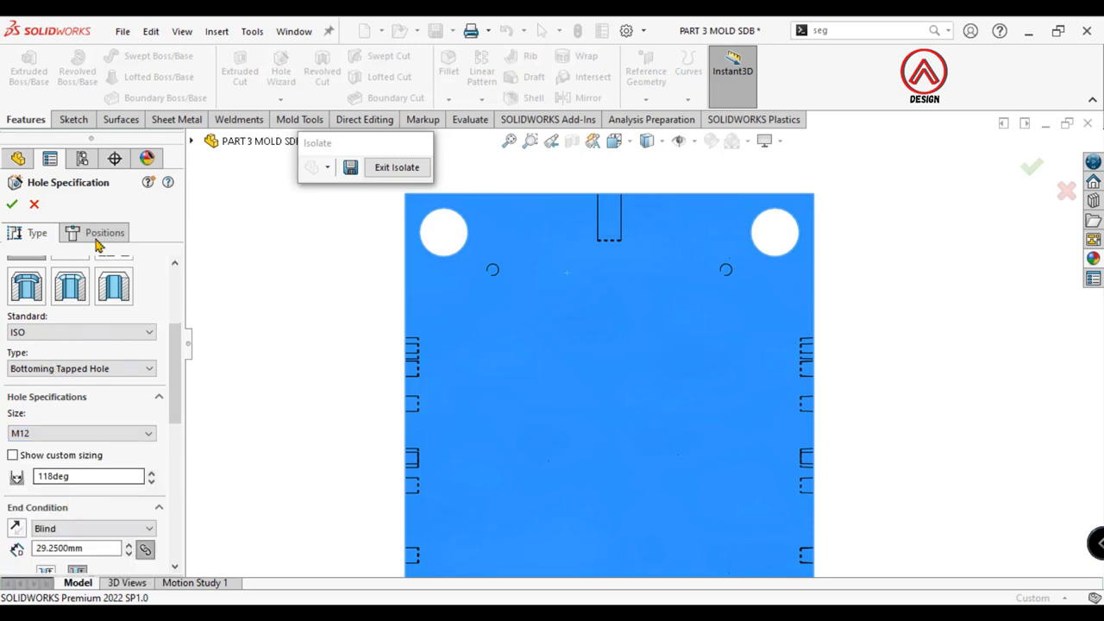
click(66, 529)
click(65, 552)
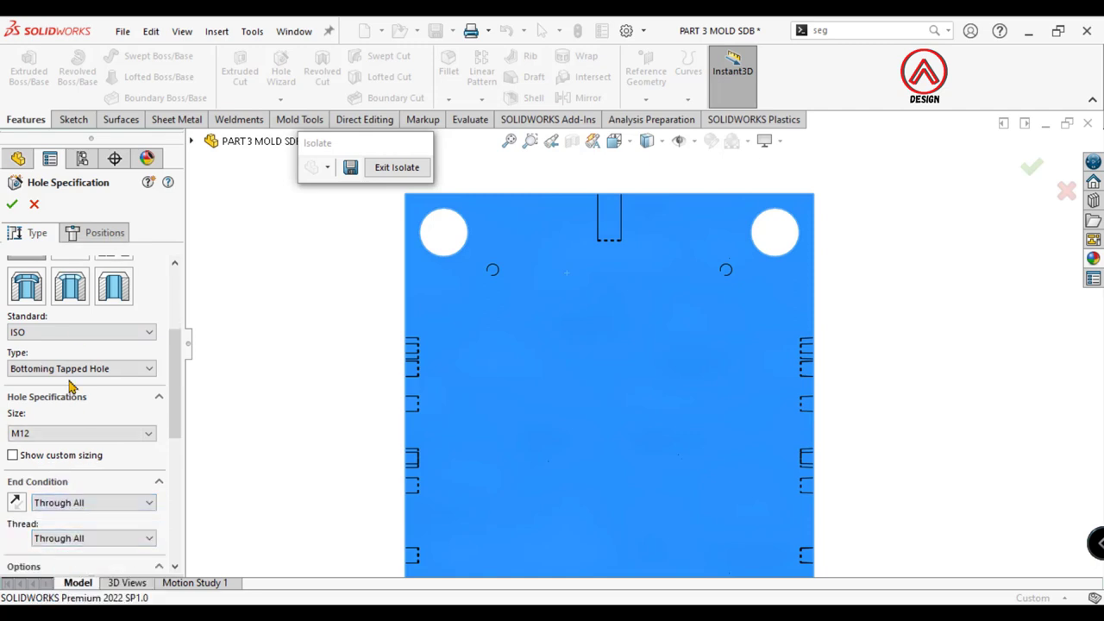
click(75, 503)
click(50, 515)
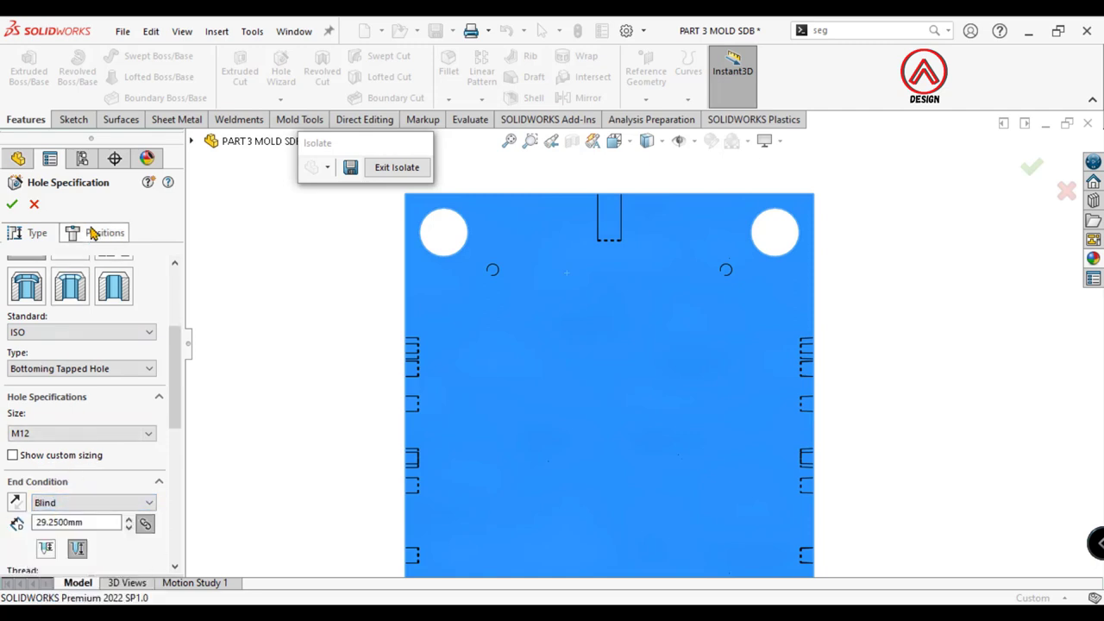
Step: Review the hole positions, set the feature scope, and confirm the M12 tapped hole feature
click(92, 233)
scroll(604, 224, down, 3)
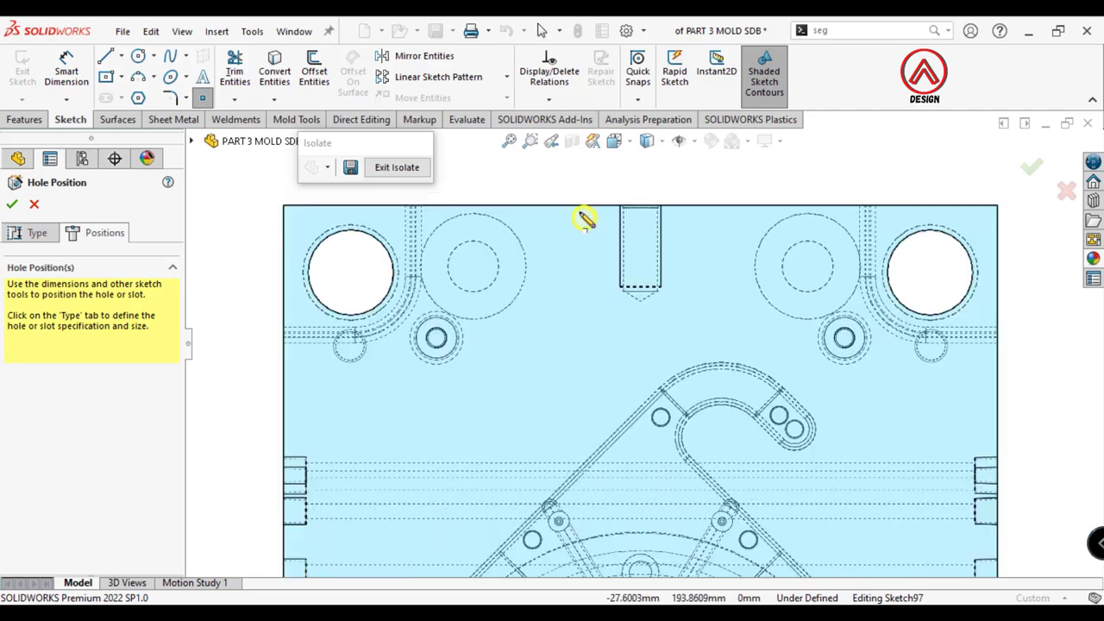
scroll(362, 276, down, 2)
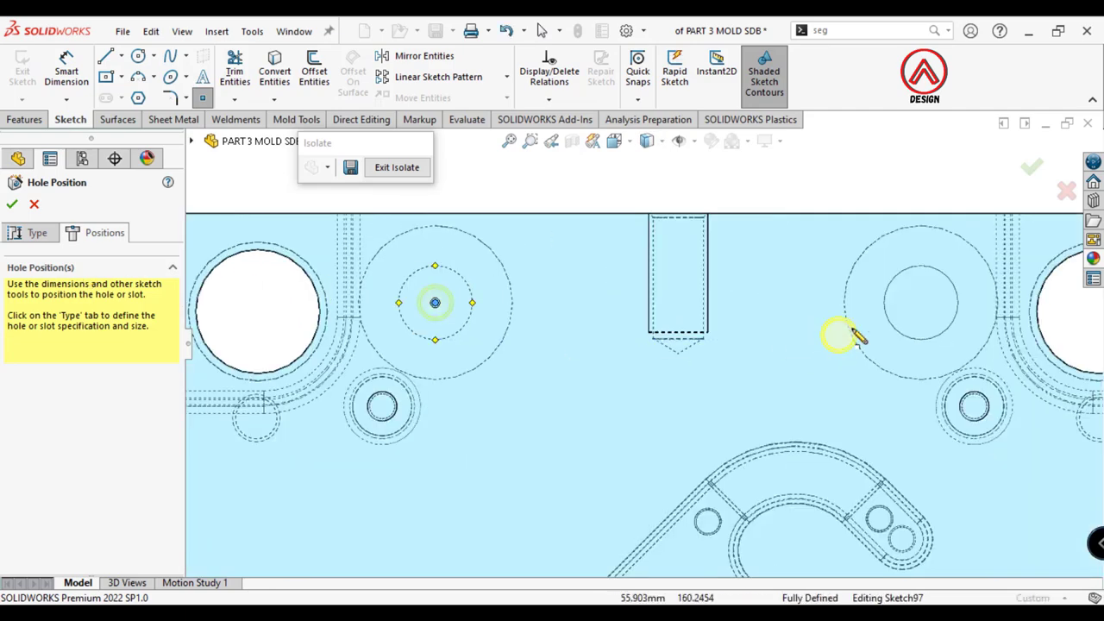
scroll(776, 414, up, 5)
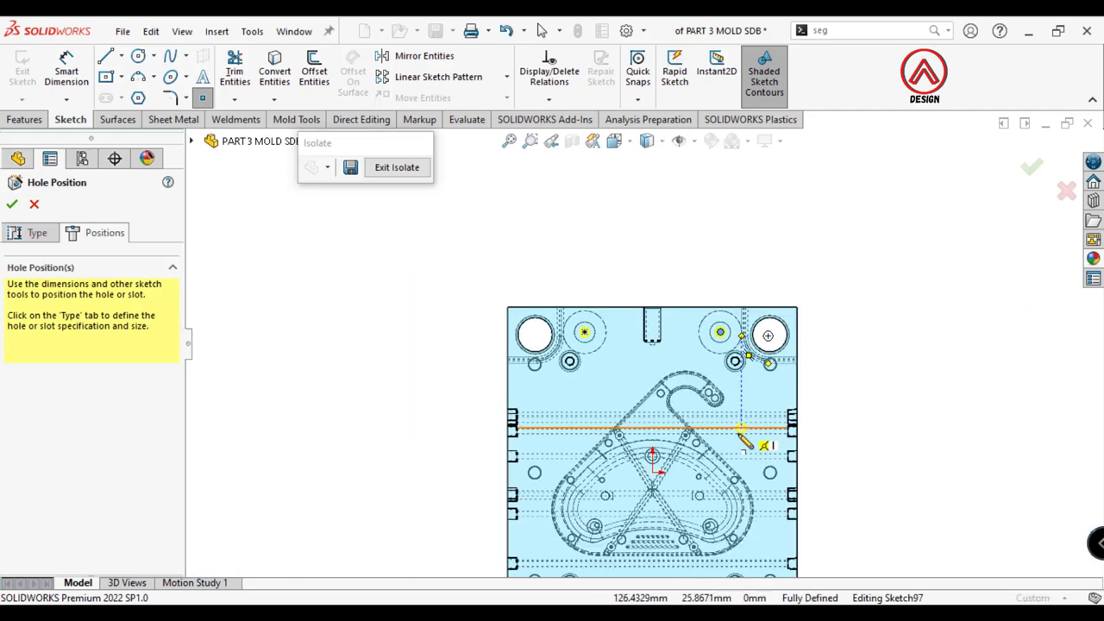
scroll(615, 510, down, 1)
scroll(561, 420, down, 2)
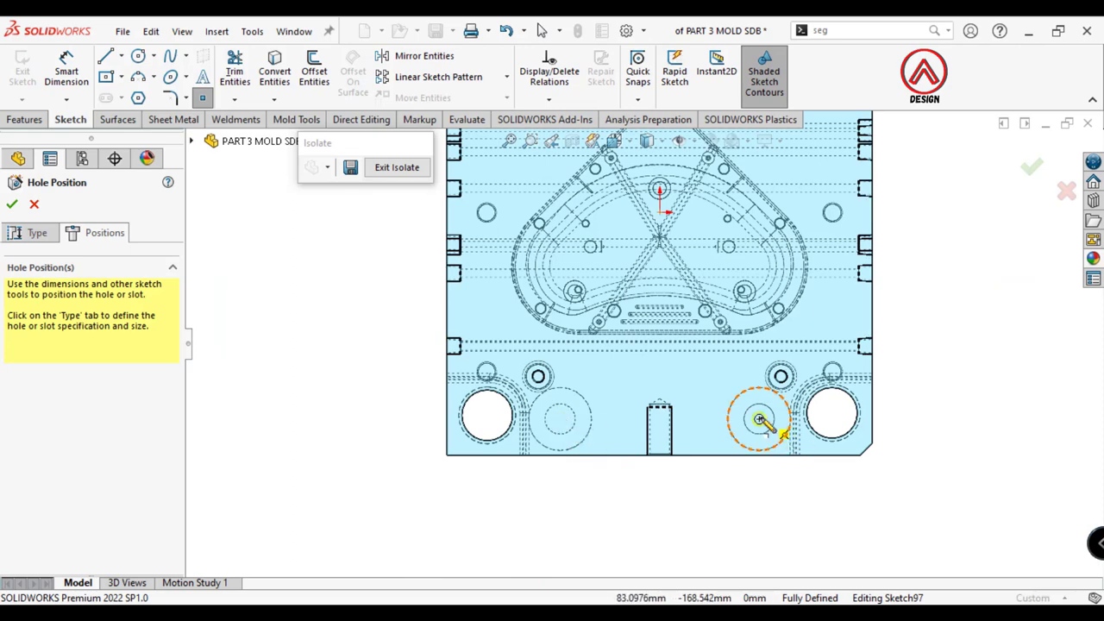
click(35, 234)
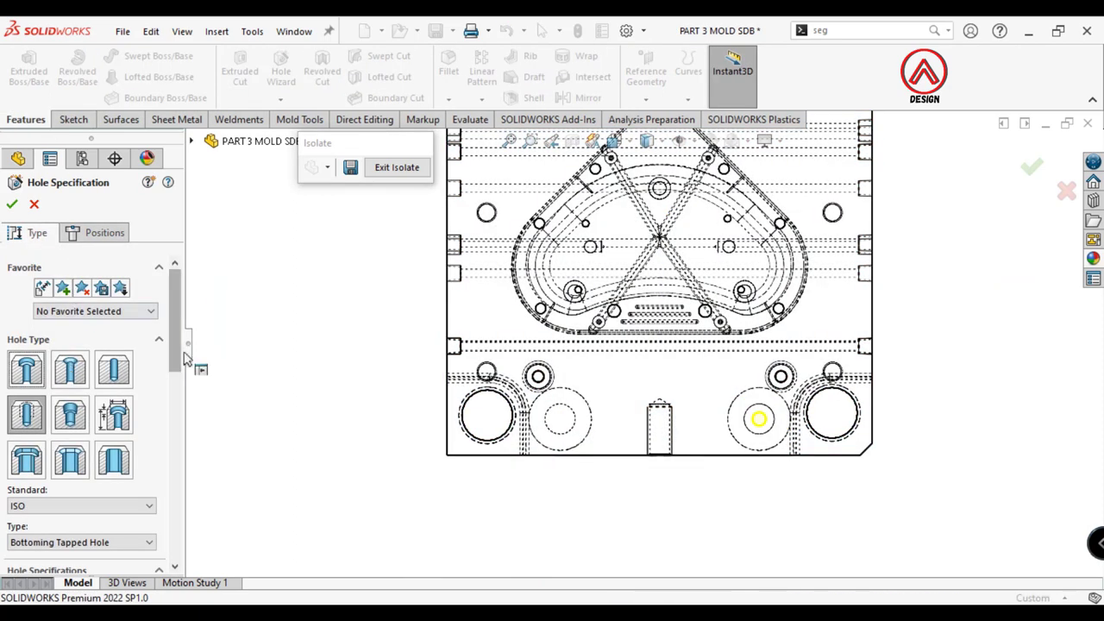
scroll(144, 562, down, 10)
click(66, 450)
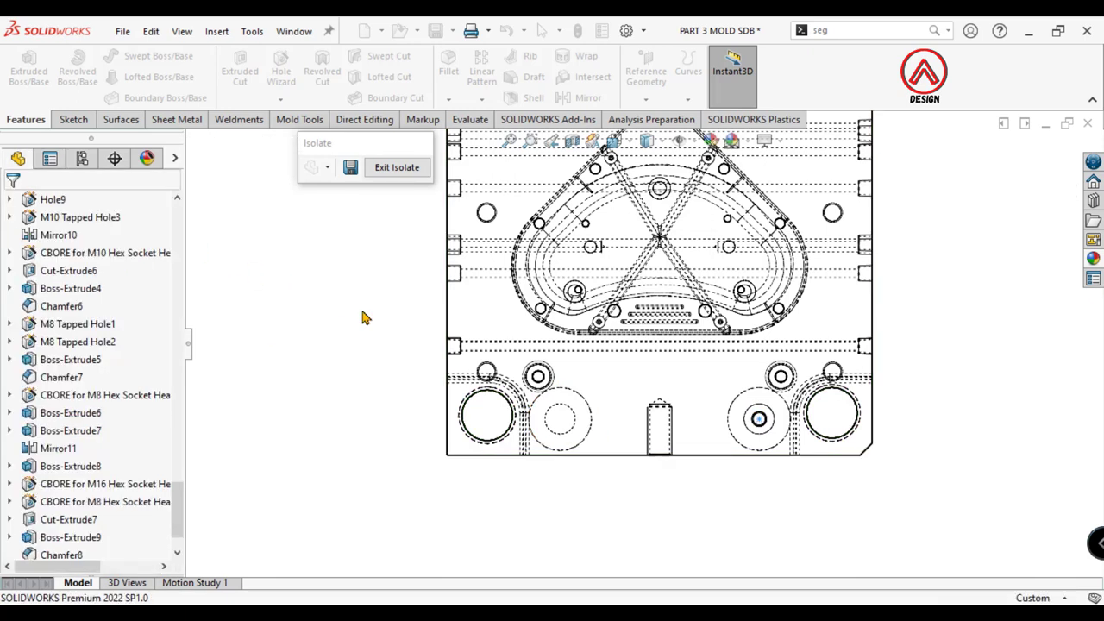
click(10, 533)
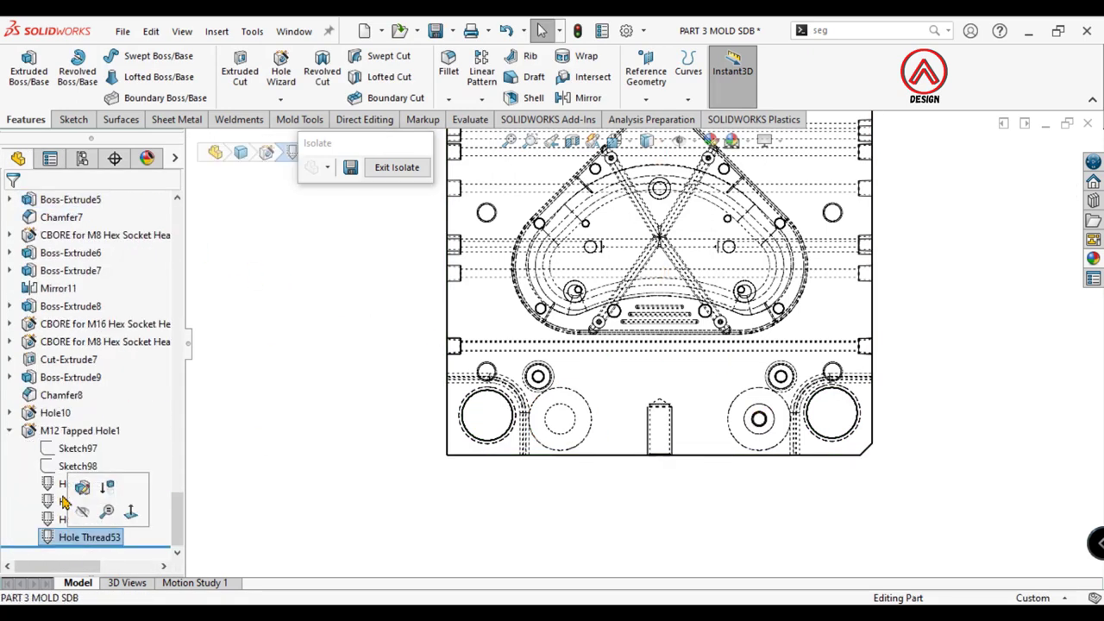
Step: Edit Sketch97 to adjust the M12 hole point at -82, -170 mm, then restore shaded-with-edges display
click(62, 443)
click(66, 402)
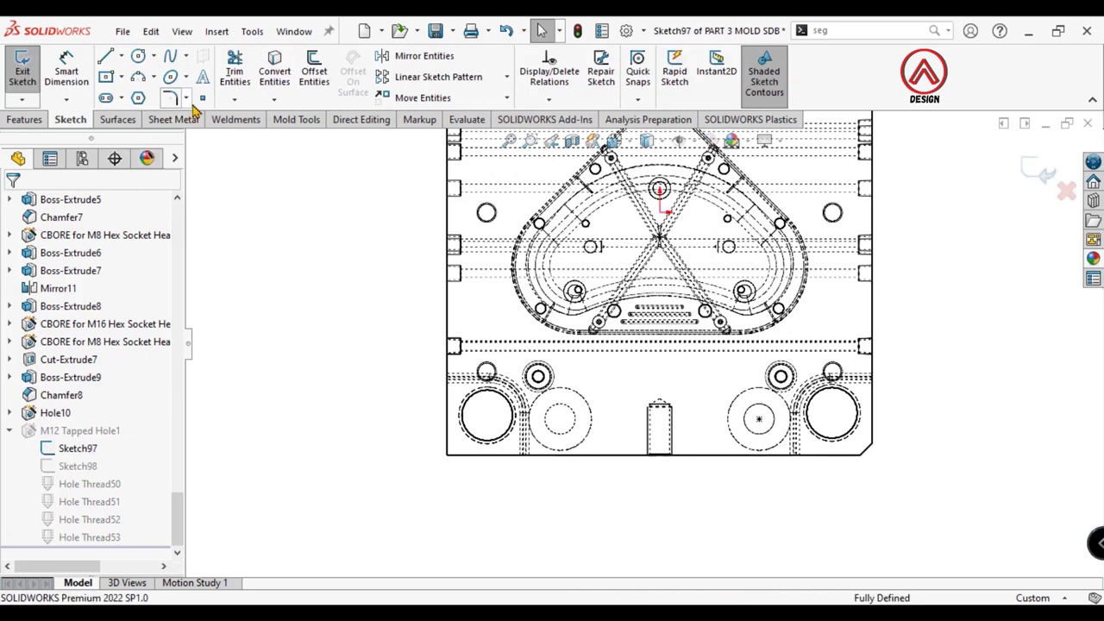
click(561, 419)
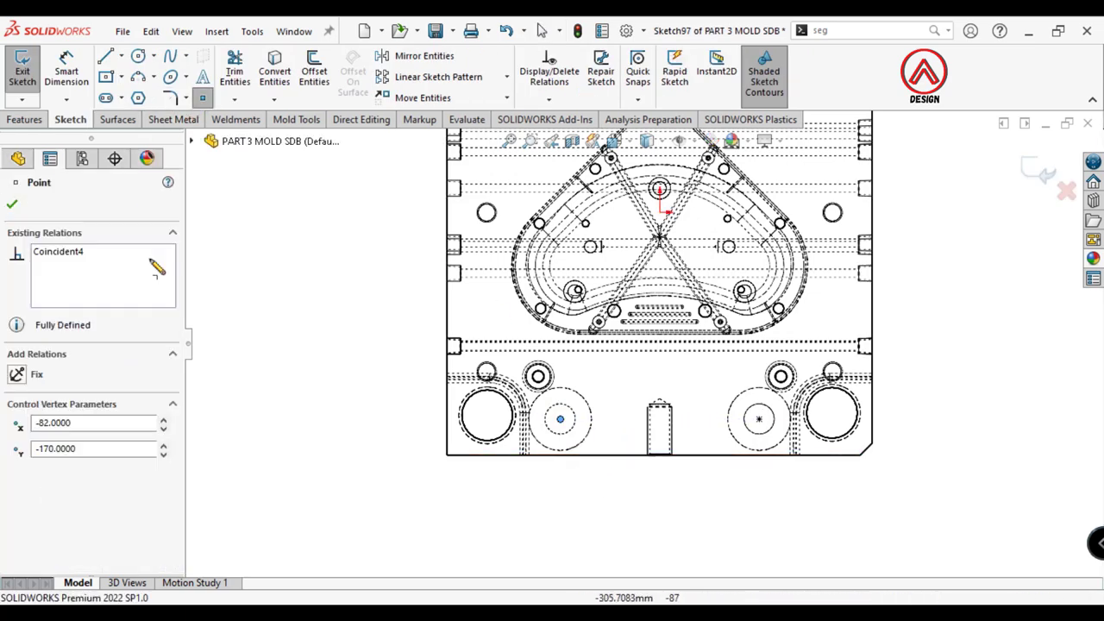
click(13, 207)
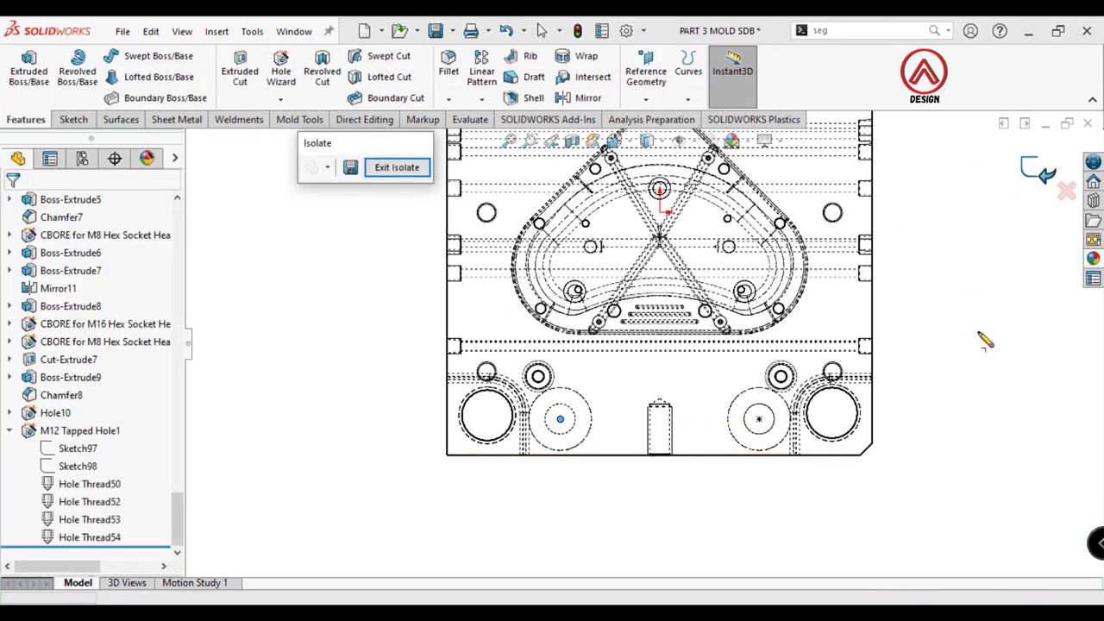
click(653, 148)
click(647, 170)
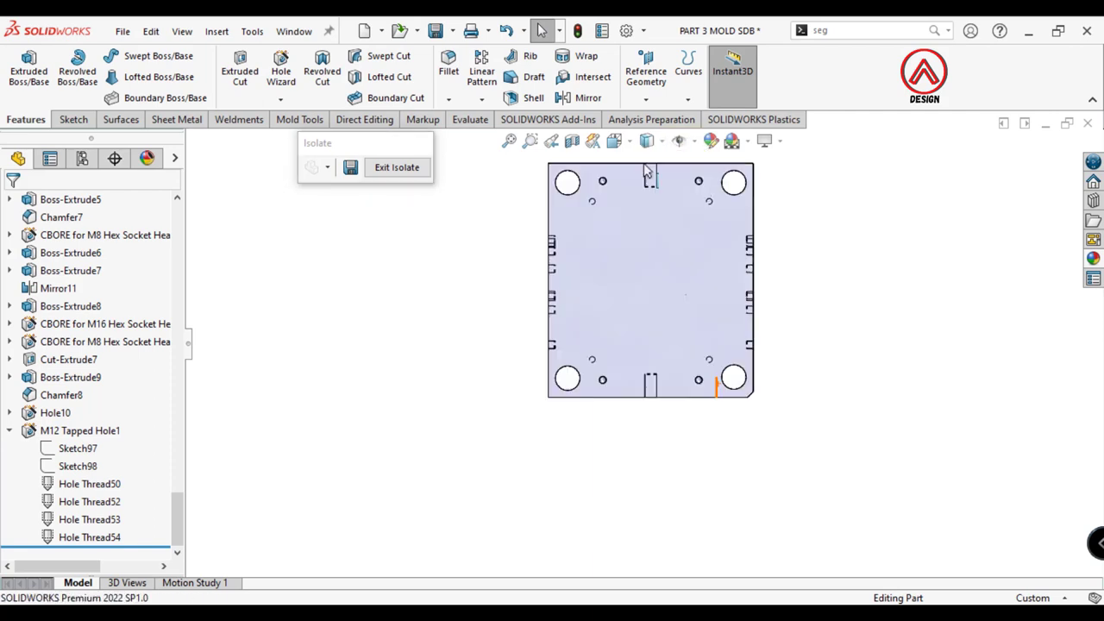
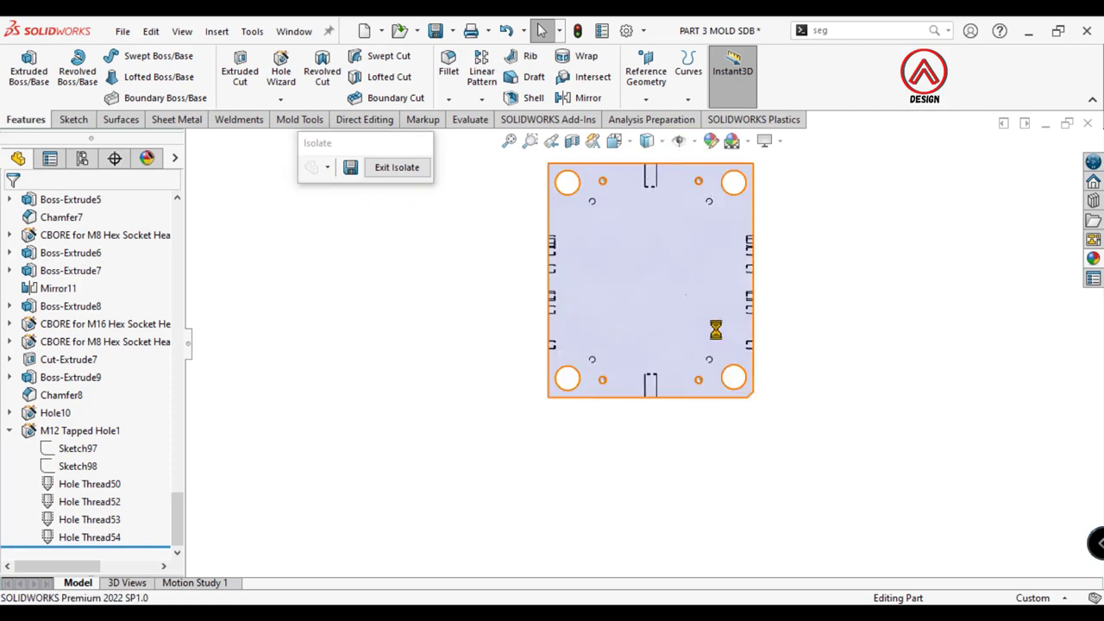
Step: View the mold plate face-on in shaded display and start a Hole Wizard feature on its face
click(624, 147)
click(655, 223)
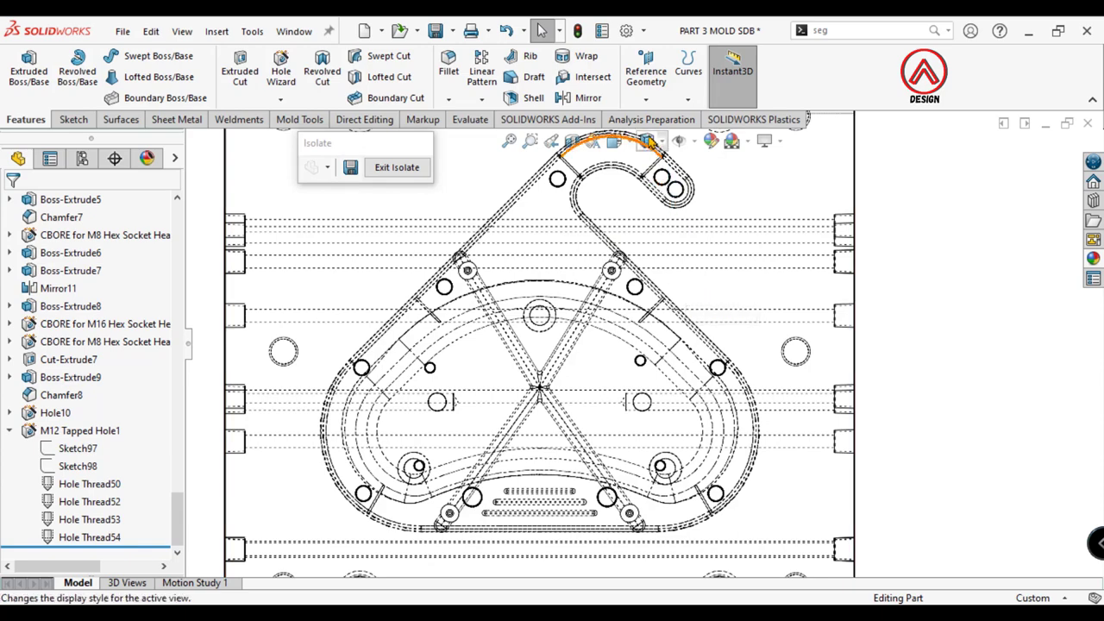
click(649, 141)
click(698, 267)
click(280, 71)
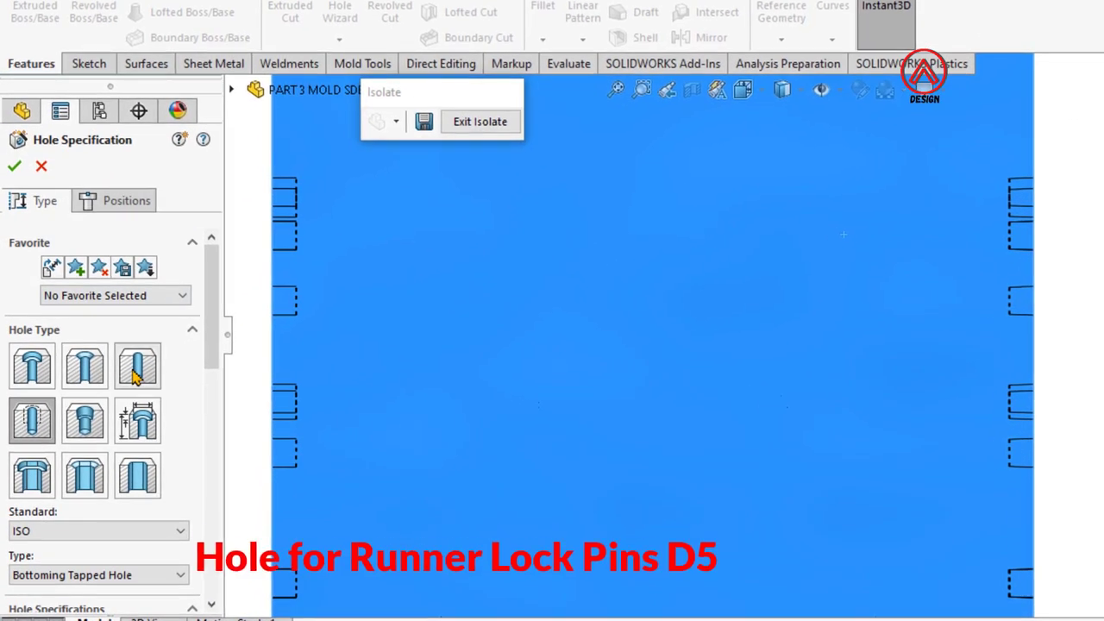
Step: Specify an ISO Ø5.0 dowel hole cut Through All, limited to the picked plate body
click(137, 372)
scroll(209, 370, down, 5)
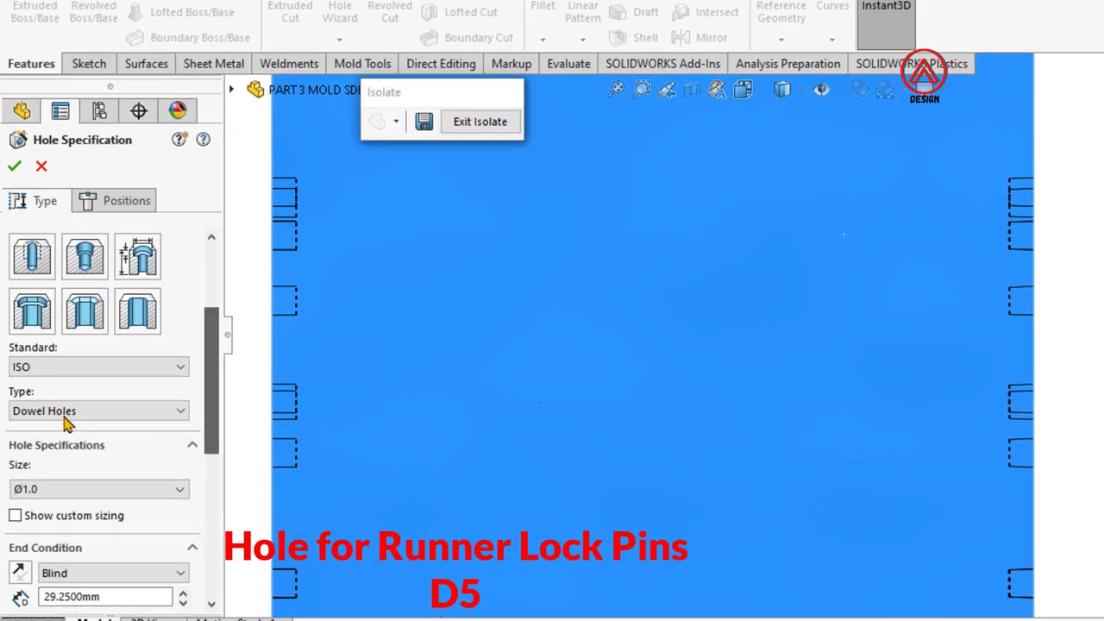
click(50, 490)
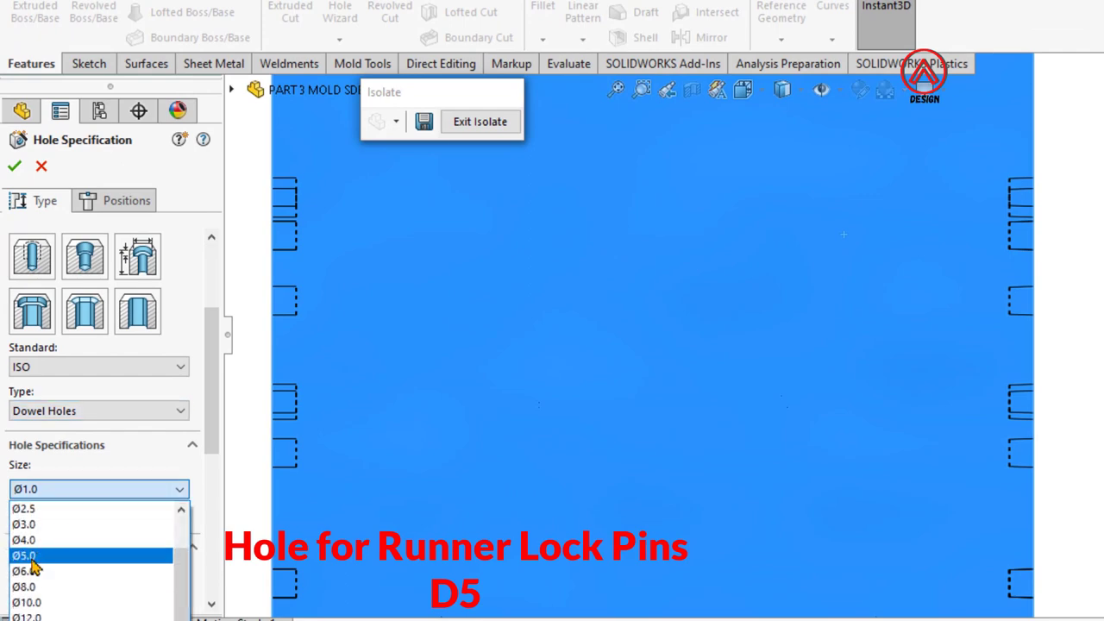
click(98, 560)
scroll(191, 507, down, 3)
click(112, 417)
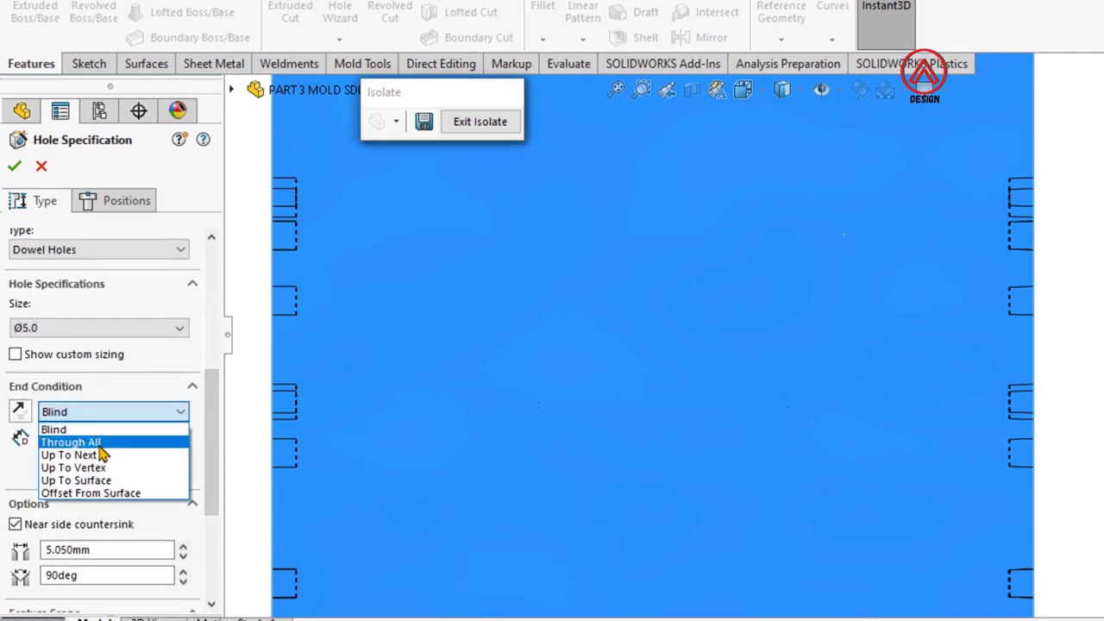
click(87, 442)
scroll(183, 540, down, 5)
click(98, 464)
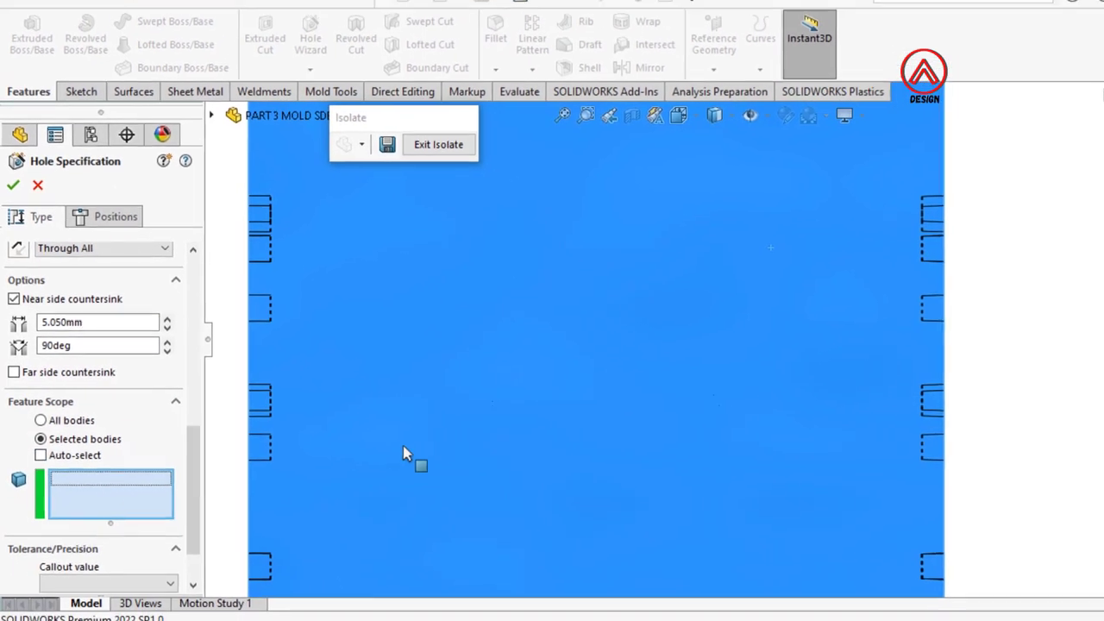
click(402, 445)
click(97, 232)
Step: Show hidden lines and snap the Ø5.0 dowel hole points to the existing pin-hole centres
click(647, 145)
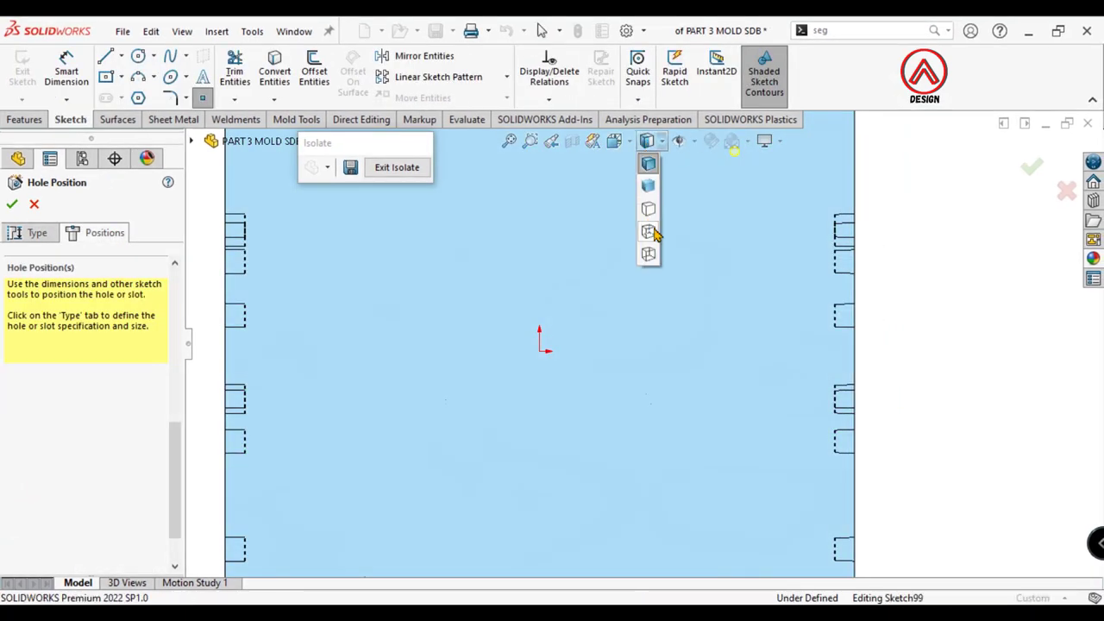
click(656, 231)
scroll(664, 270, down, 3)
scroll(628, 285, down, 2)
scroll(606, 298, down, 2)
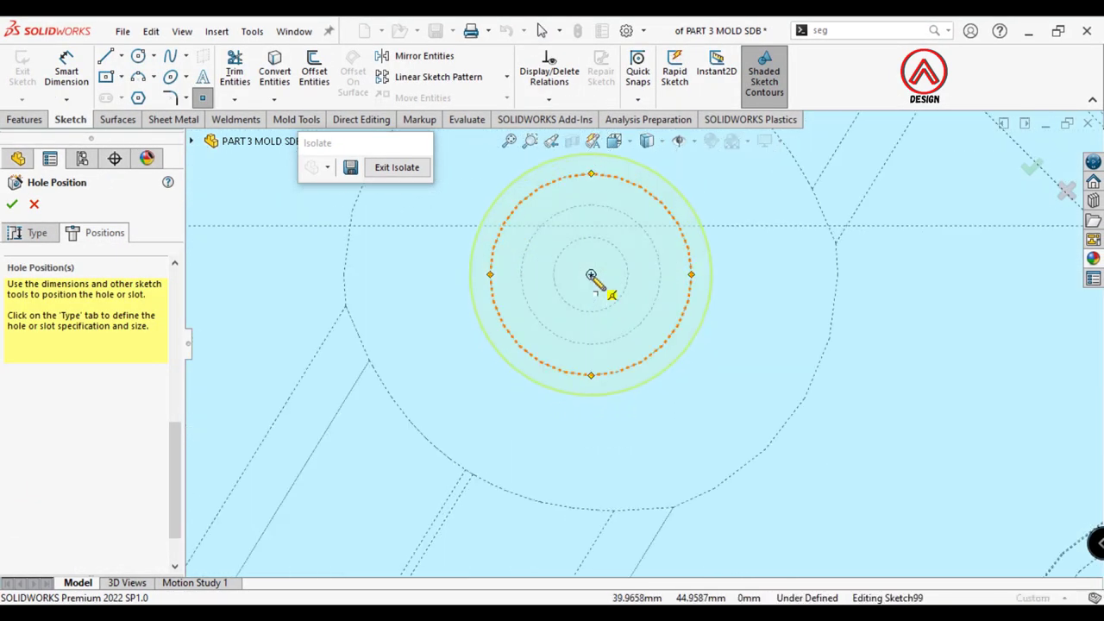
click(593, 281)
scroll(604, 293, up, 2)
scroll(604, 304, up, 3)
scroll(392, 352, down, 3)
scroll(392, 352, down, 3)
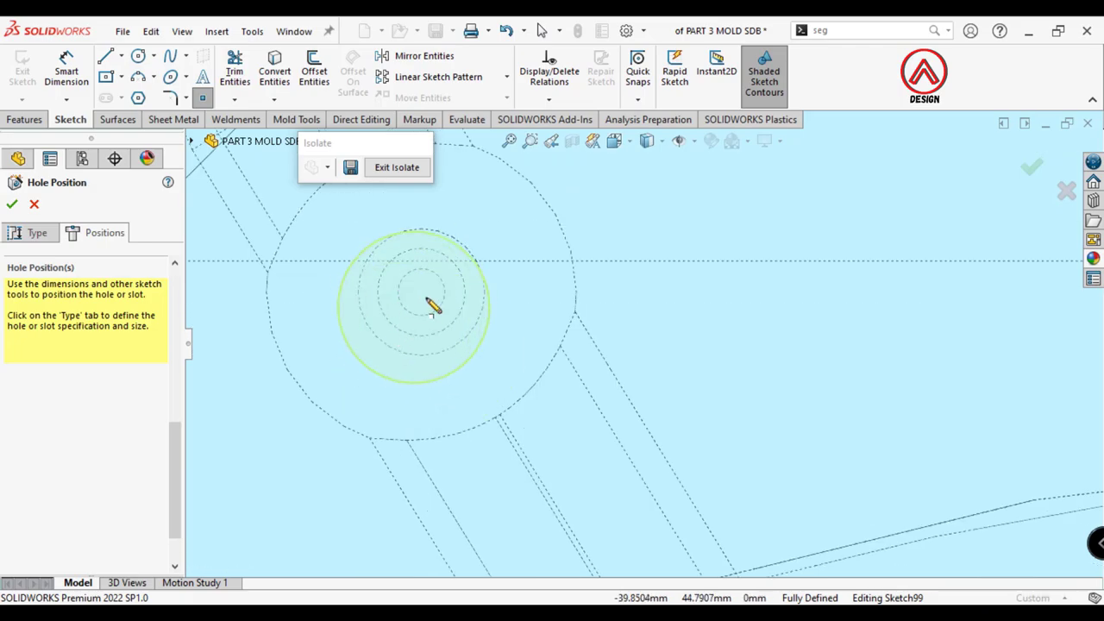
scroll(702, 339, up, 2)
scroll(682, 303, up, 3)
scroll(702, 443, down, 2)
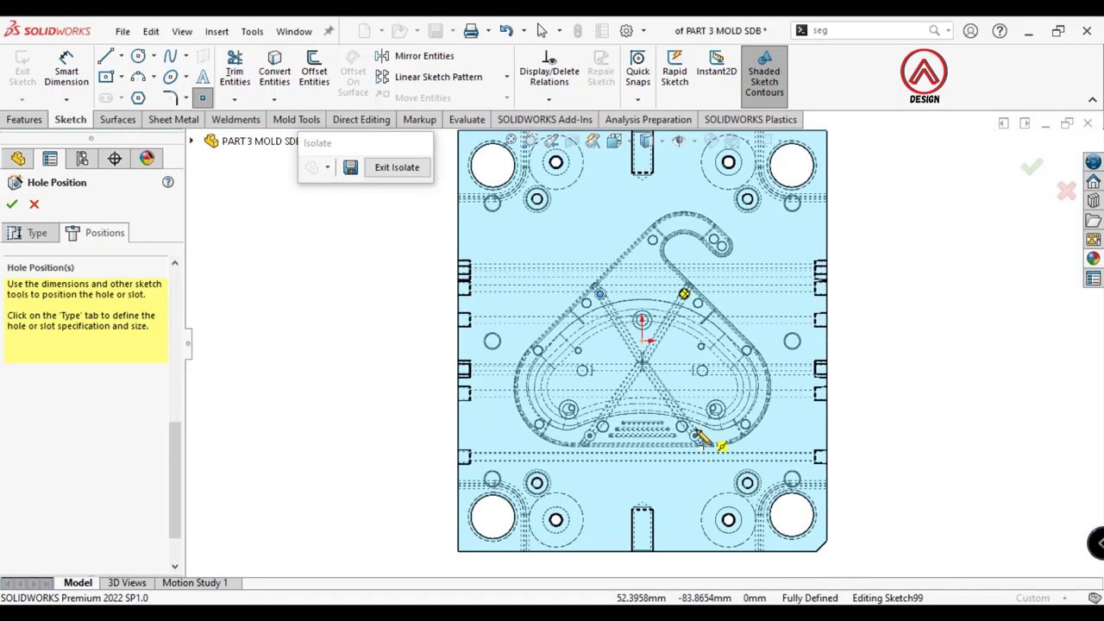
scroll(664, 423, down, 3)
scroll(660, 423, down, 2)
scroll(697, 443, down, 3)
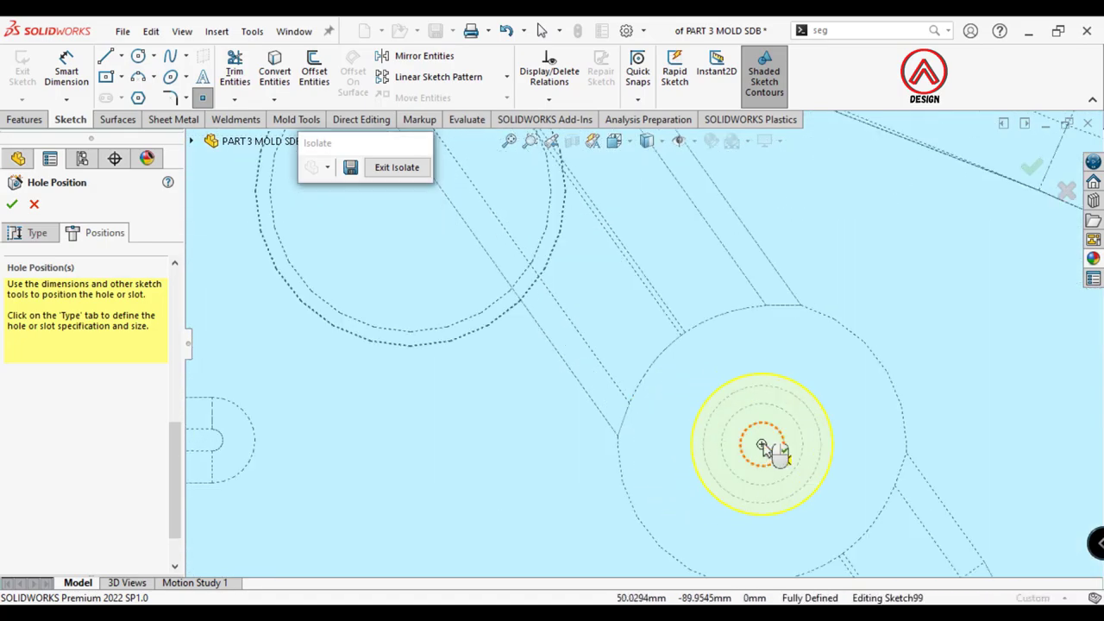
scroll(665, 421, up, 2)
scroll(357, 341, up, 2)
scroll(457, 362, down, 3)
scroll(525, 339, down, 1)
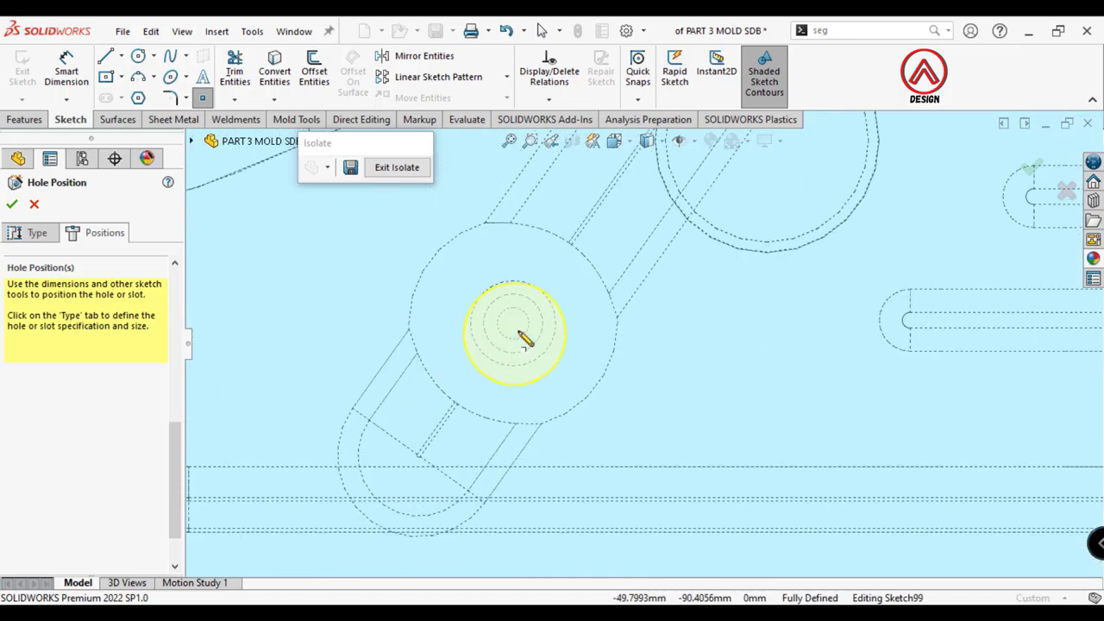
scroll(513, 323, up, 2)
scroll(678, 345, up, 1)
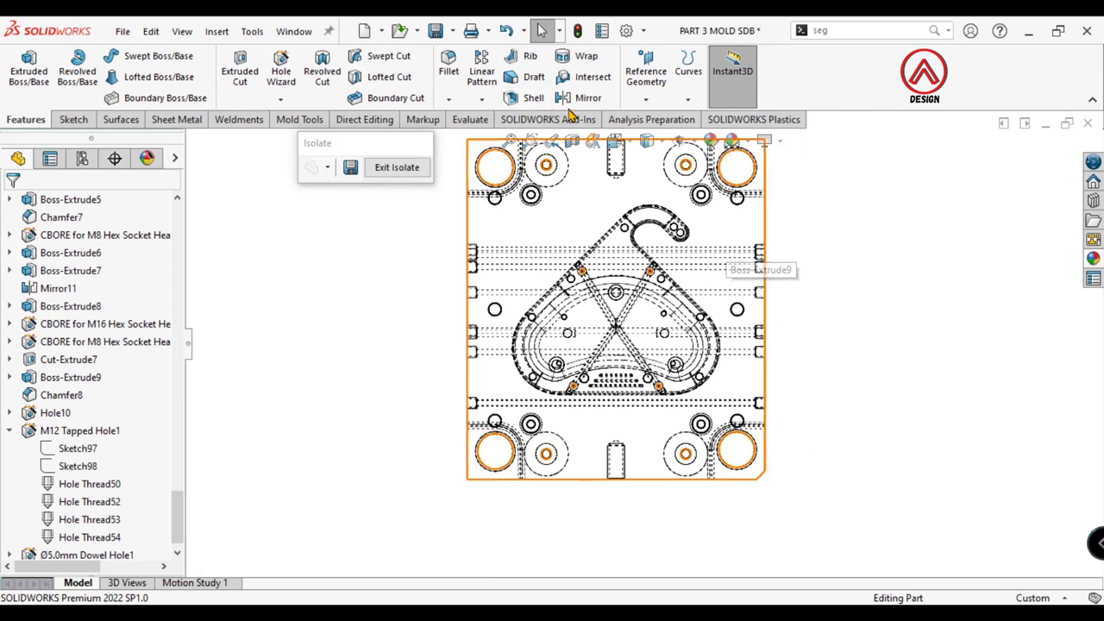
Step: Switch to shaded with edges and inspect the plate's top and block faces straight on
click(648, 167)
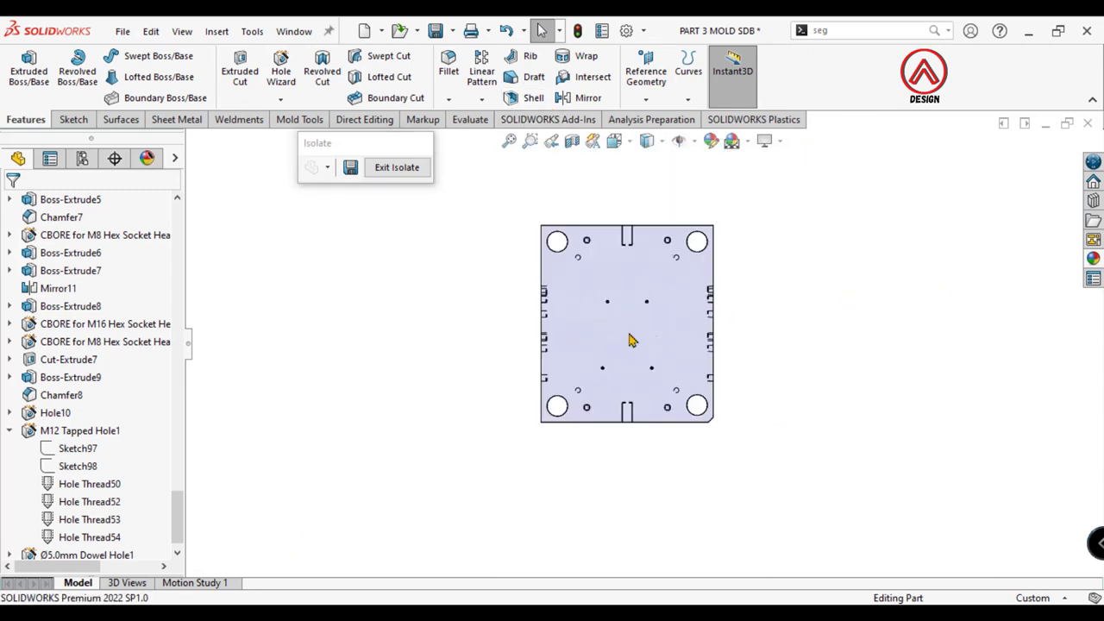
middle_drag(669, 290, 700, 276)
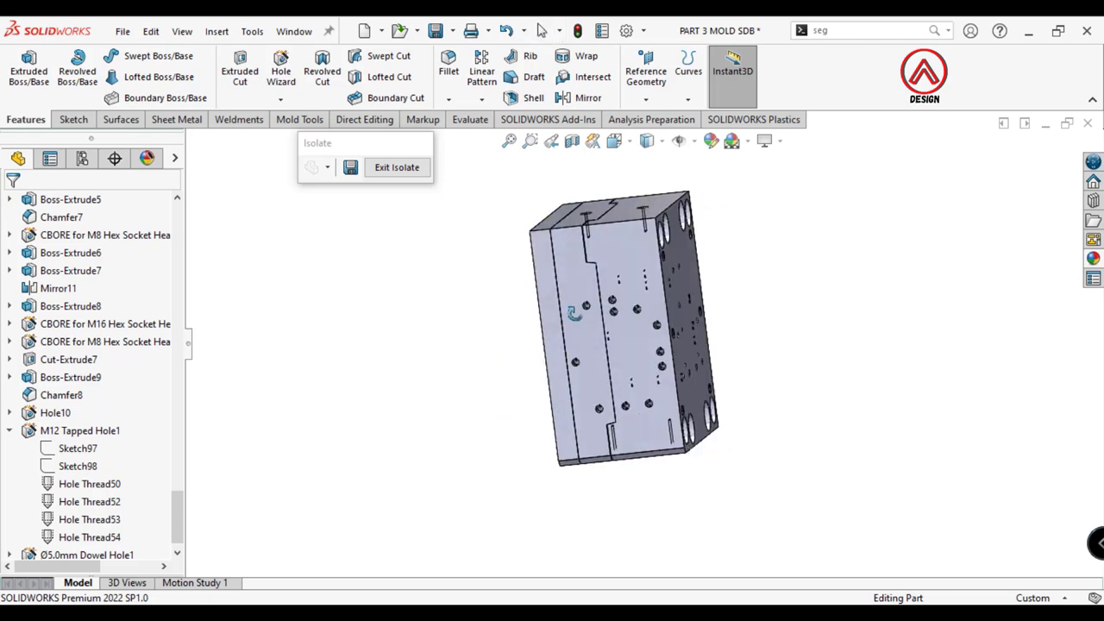
click(700, 276)
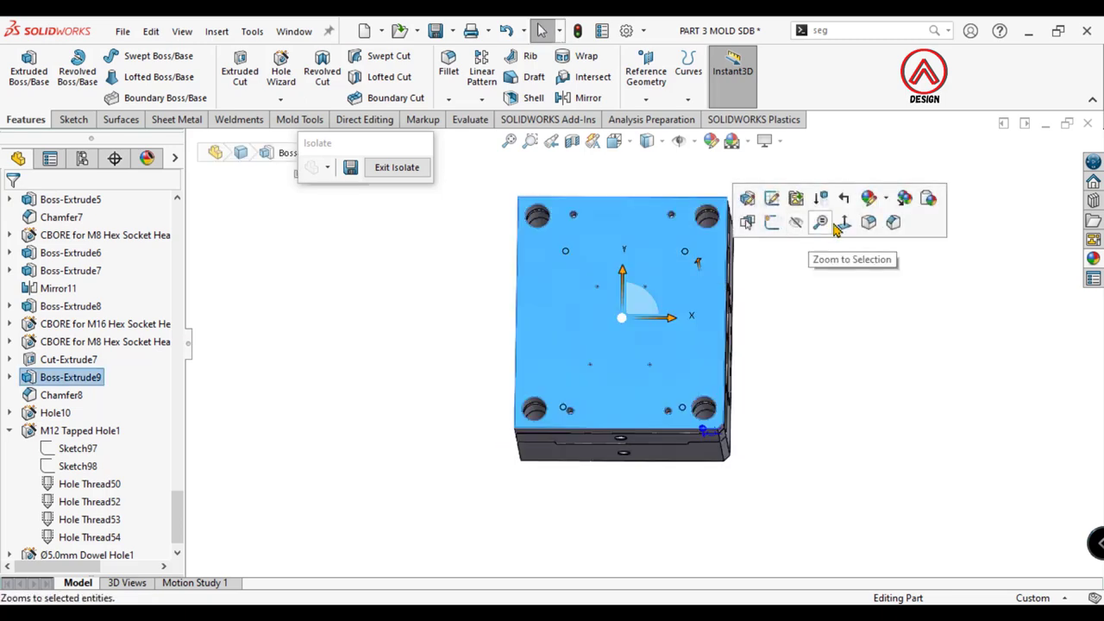
click(829, 223)
middle_drag(783, 272, 685, 296)
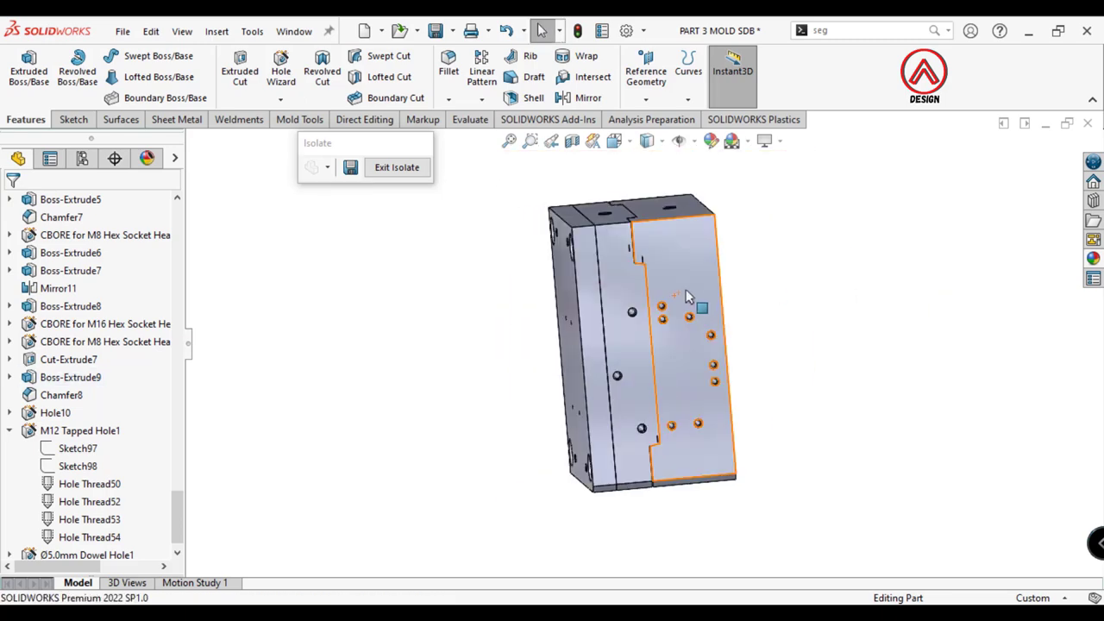
click(584, 292)
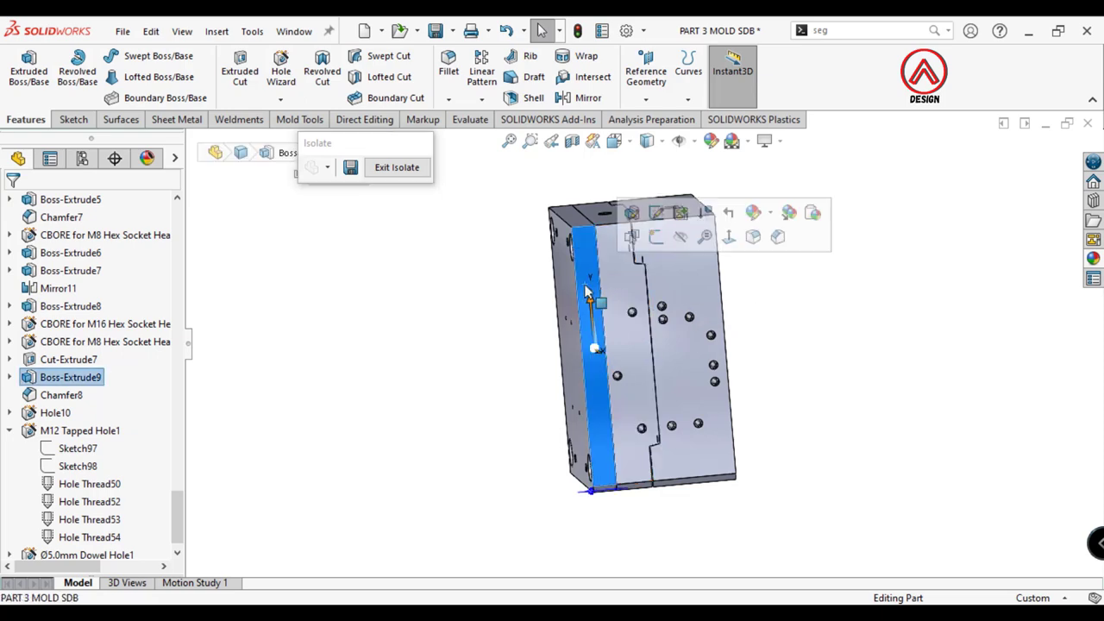
click(707, 276)
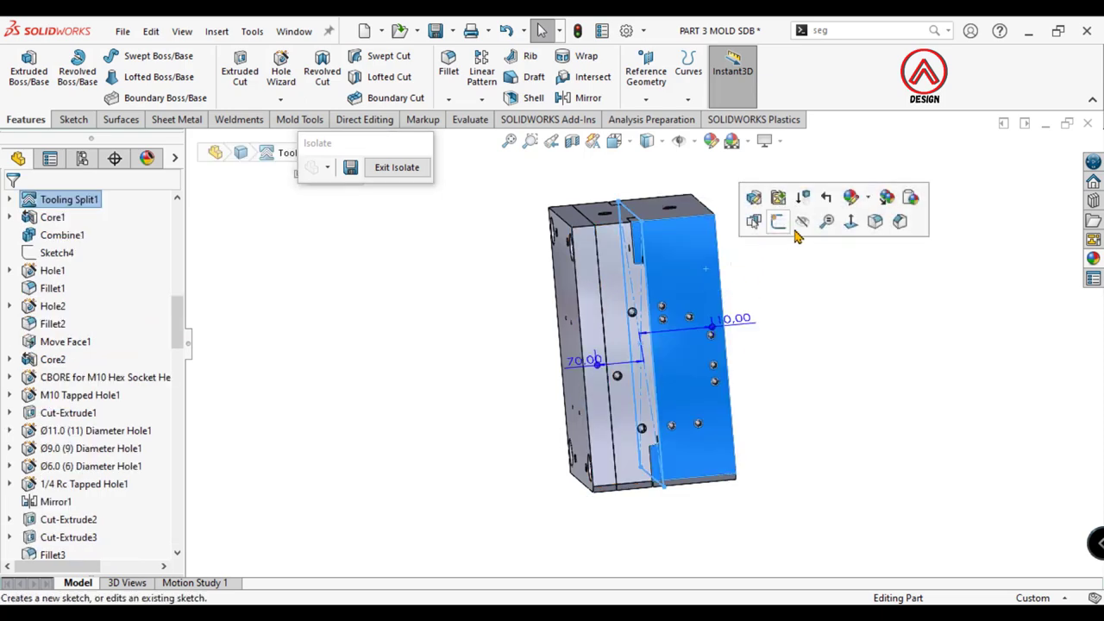
click(830, 223)
Step: Hide the Tooling Split1 side body, view from the front, and select the plate face
mouse_move(833, 276)
middle_down()
mouse_move(705, 308)
mouse_move(702, 291)
mouse_move(574, 276)
mouse_move(584, 275)
mouse_move(544, 316)
mouse_move(576, 292)
middle_up()
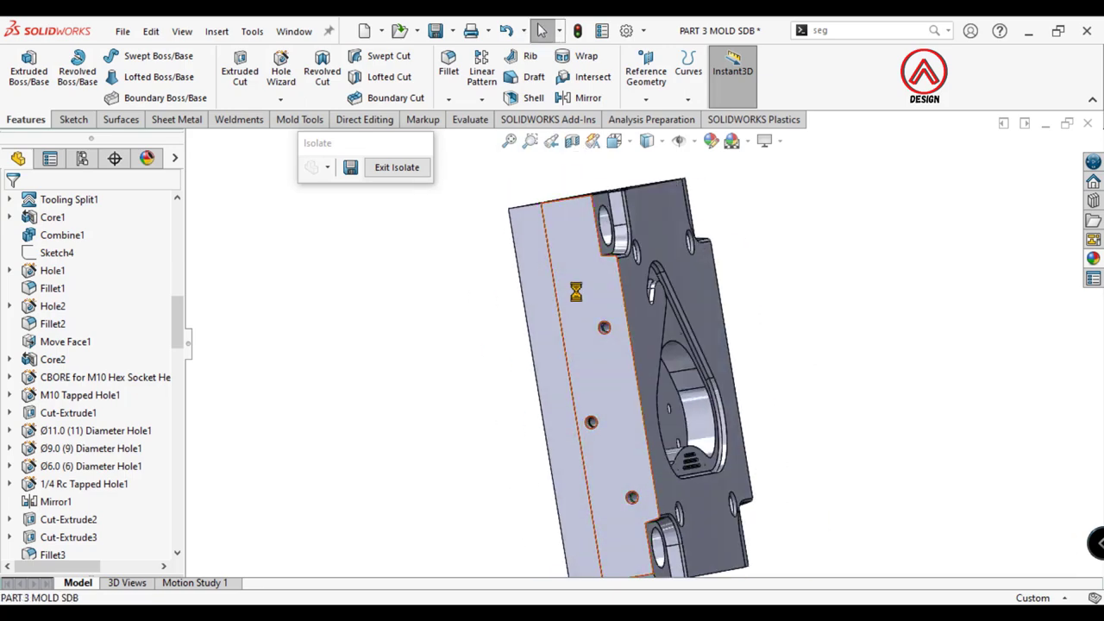
click(575, 292)
click(673, 244)
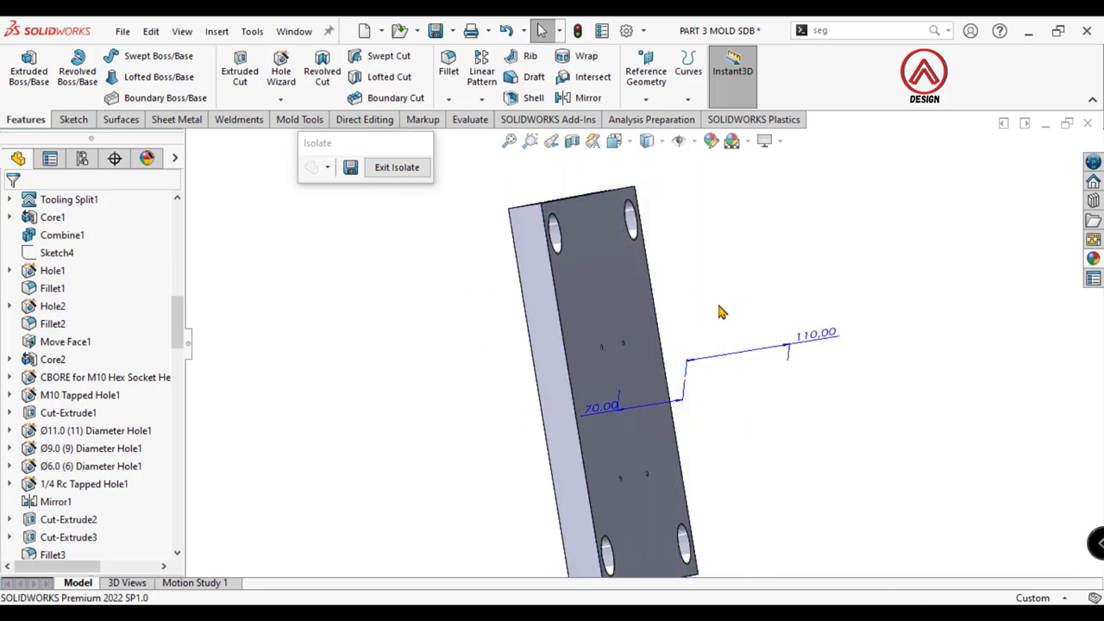
key(ctrl+1)
click(558, 352)
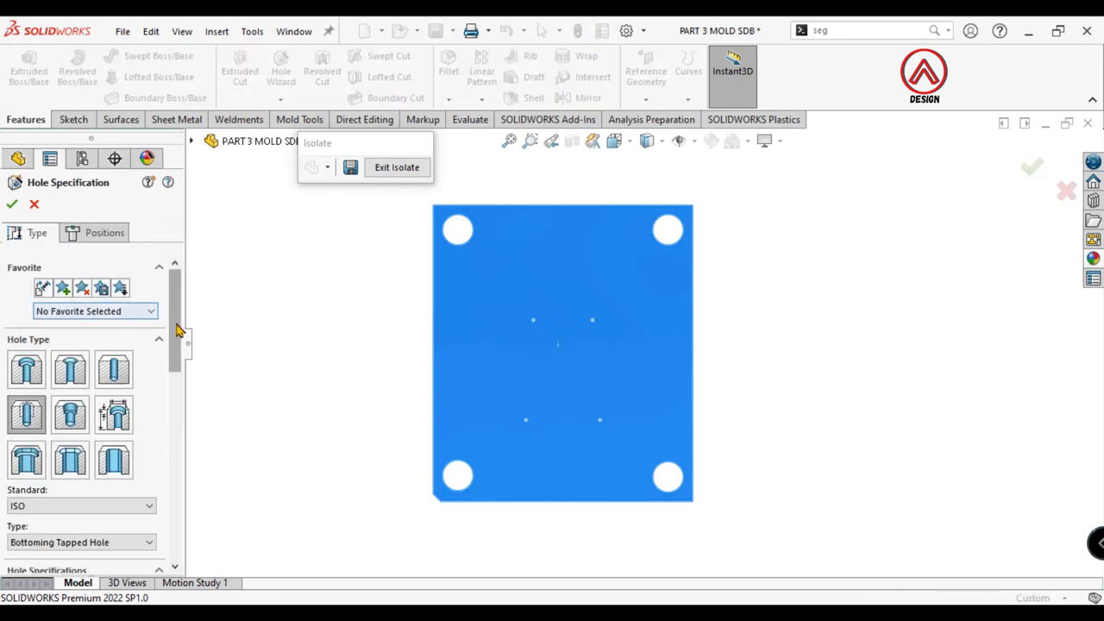
Step: Move from the hole specification to placing the tapped hole's position
scroll(75, 407, down, 2)
scroll(76, 407, down, 1)
scroll(76, 407, down, 1)
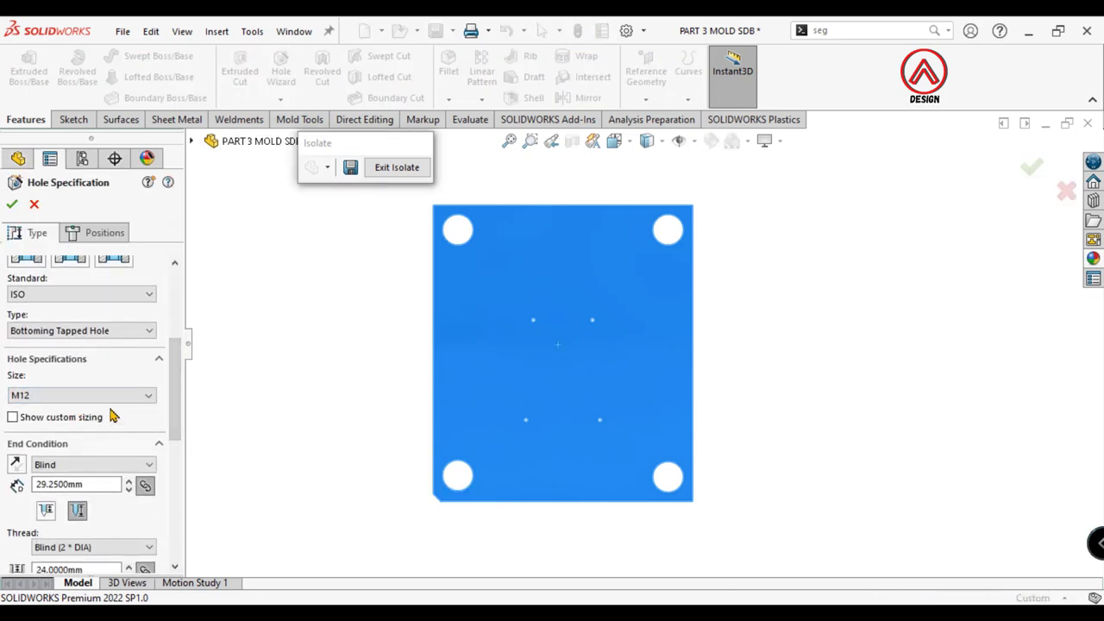
scroll(175, 388, down, 1)
scroll(155, 345, up, 5)
click(105, 233)
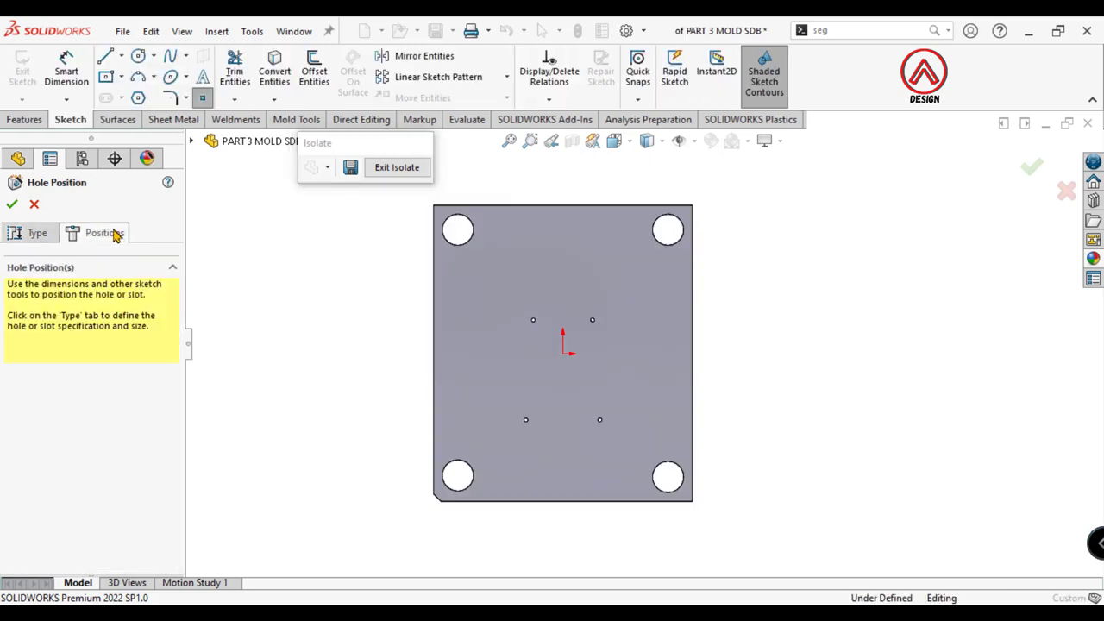
Step: Draw vertical and horizontal construction centrelines through the origin
click(121, 55)
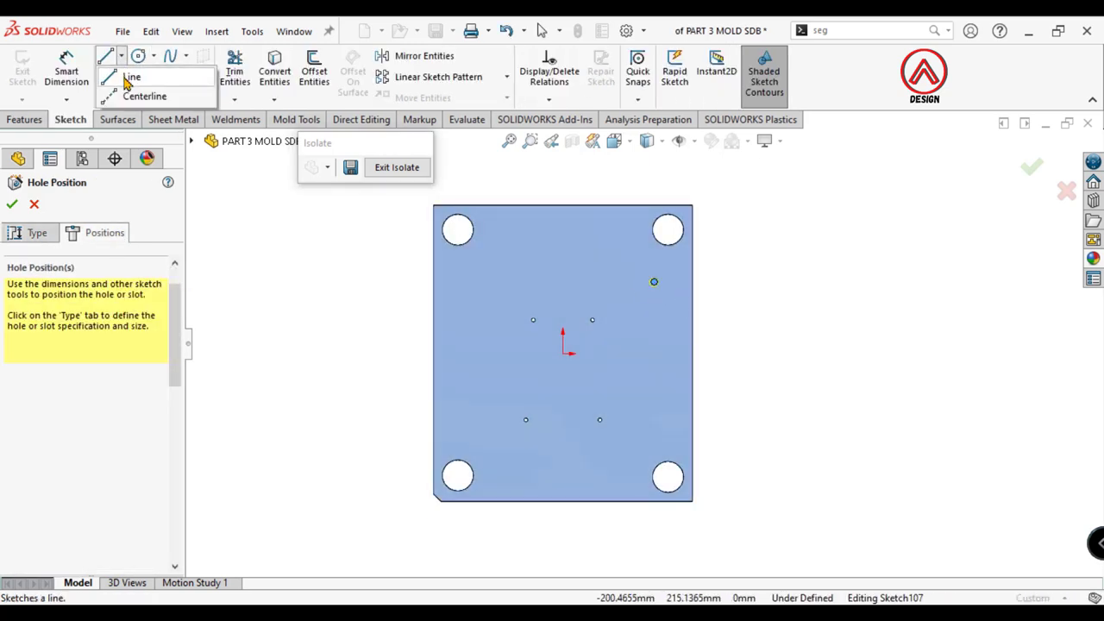
click(138, 91)
scroll(627, 385, down, 3)
click(604, 368)
click(604, 295)
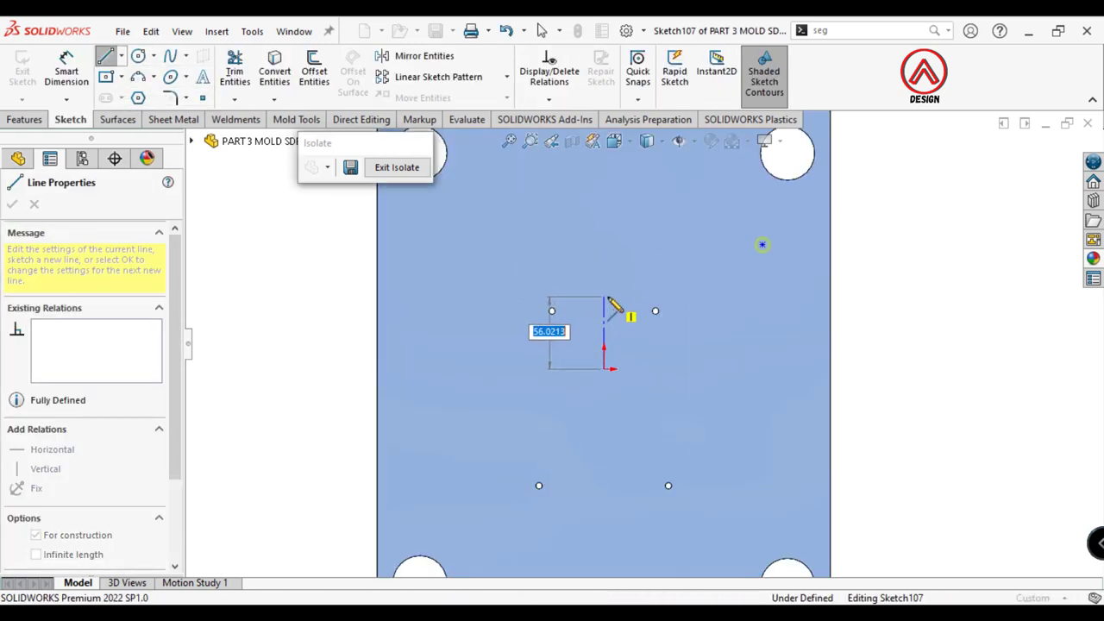
key(Escape)
click(120, 55)
click(138, 96)
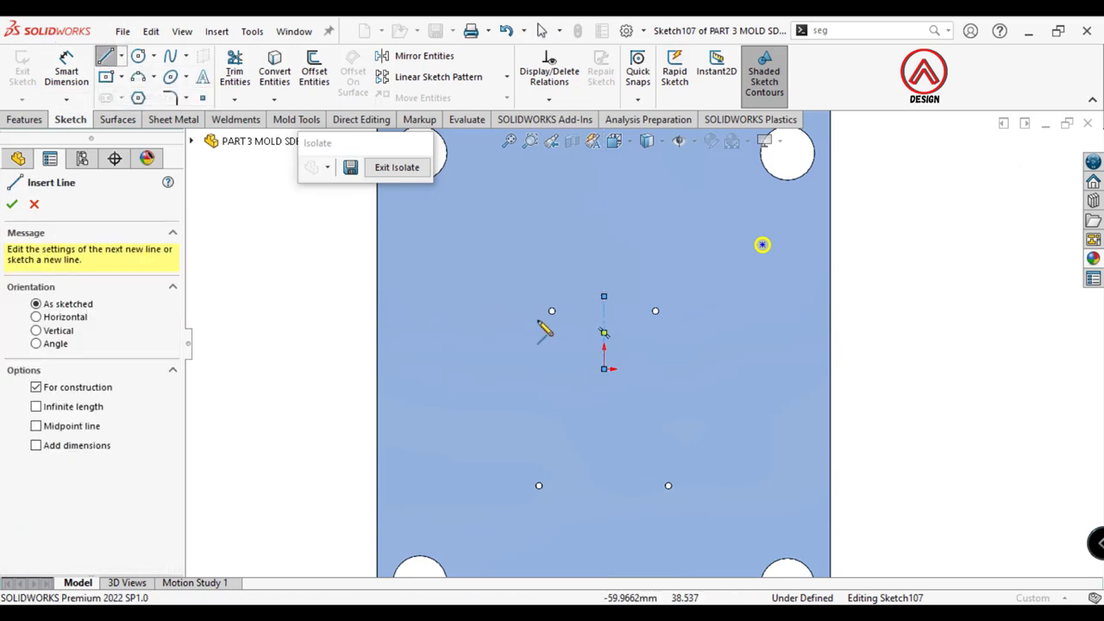
click(603, 350)
click(682, 350)
Step: Dimension the hole point 142 mm from the vertical centreline and 10 mm from the horizontal one
click(66, 71)
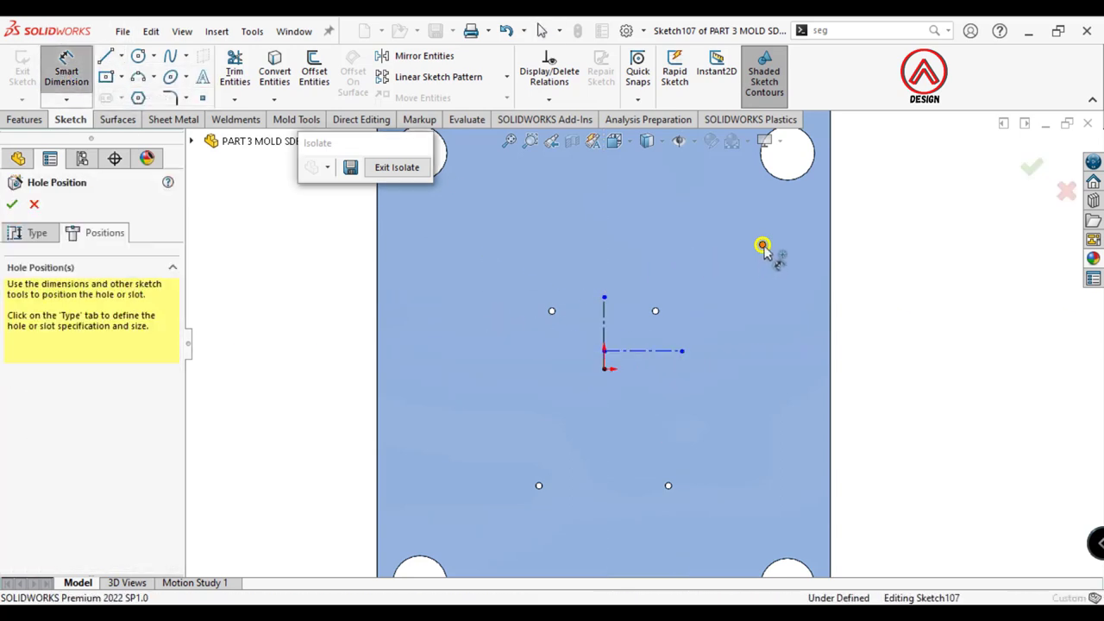
click(762, 247)
click(603, 321)
scroll(681, 259, up, 3)
scroll(672, 229, down, 3)
click(673, 224)
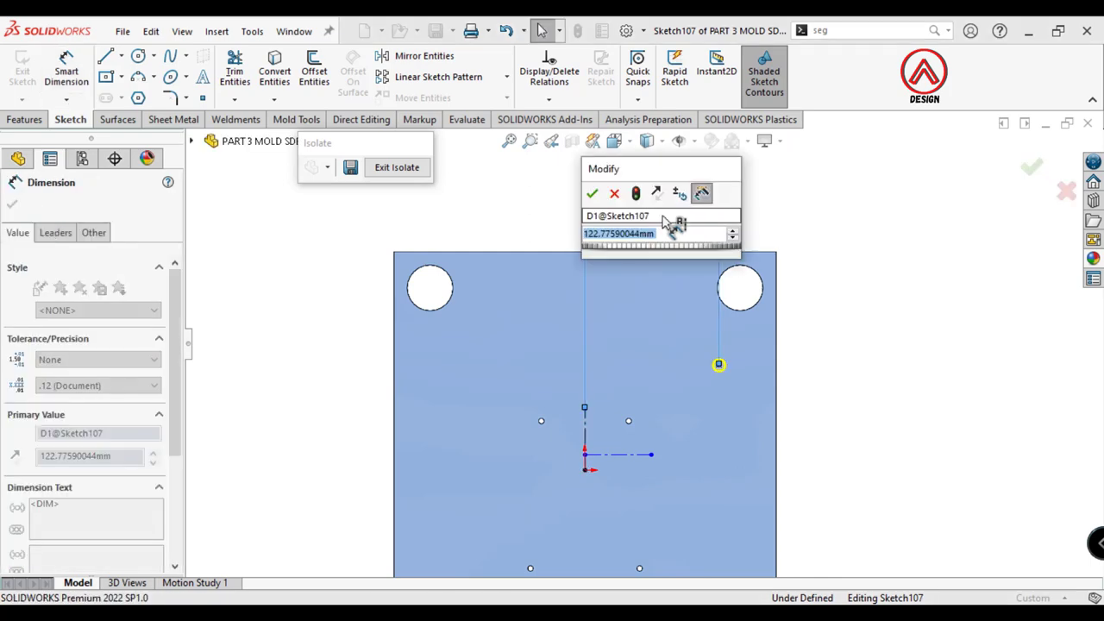
text(142)
key(Return)
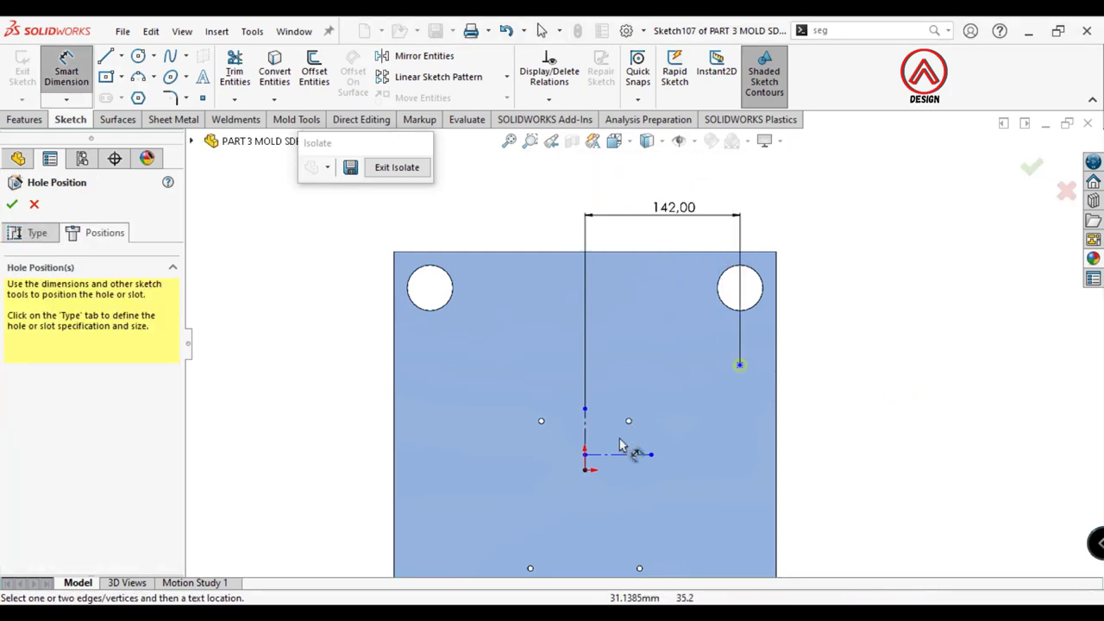
click(614, 453)
click(584, 470)
click(548, 465)
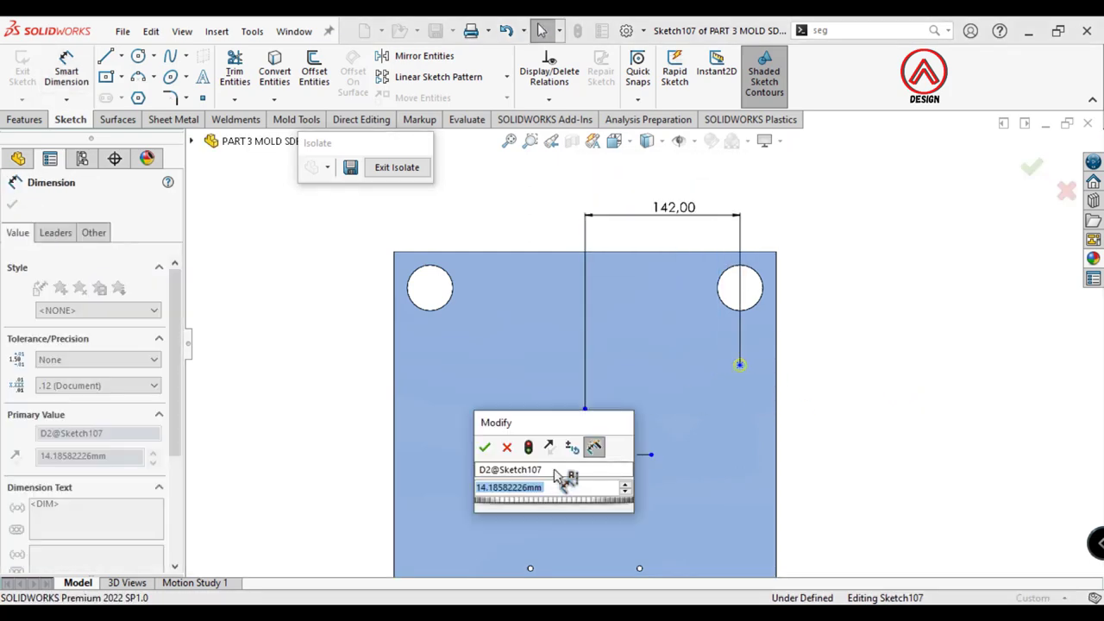
text(10)
key(Return)
Step: Add a 90 mm vertical dimension from the origin to the hole point
click(739, 364)
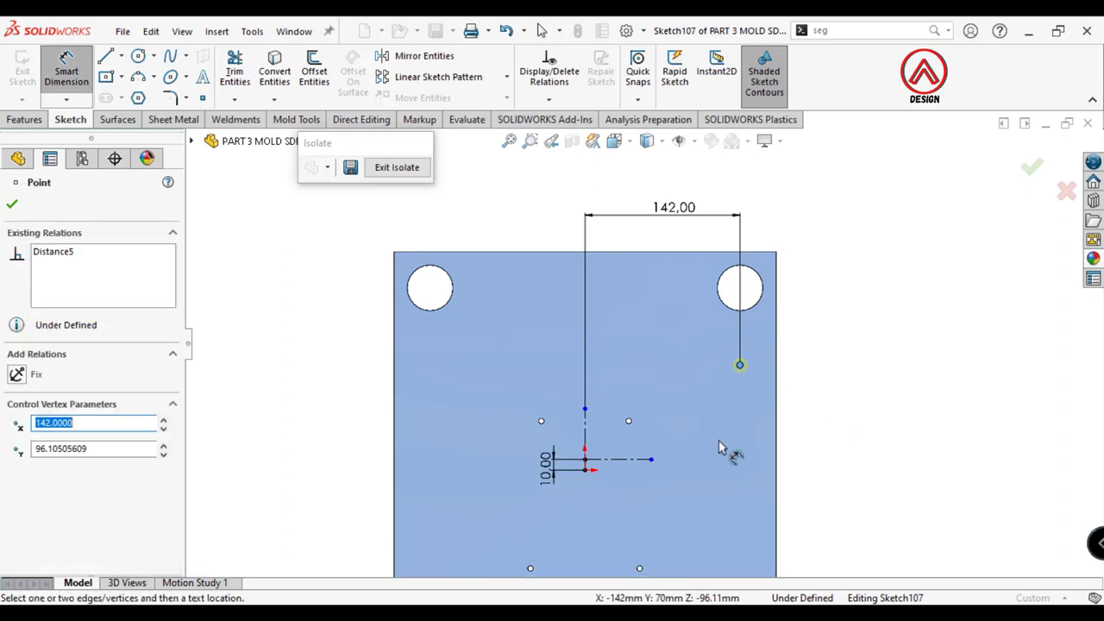
scroll(565, 442, up, 1)
click(584, 423)
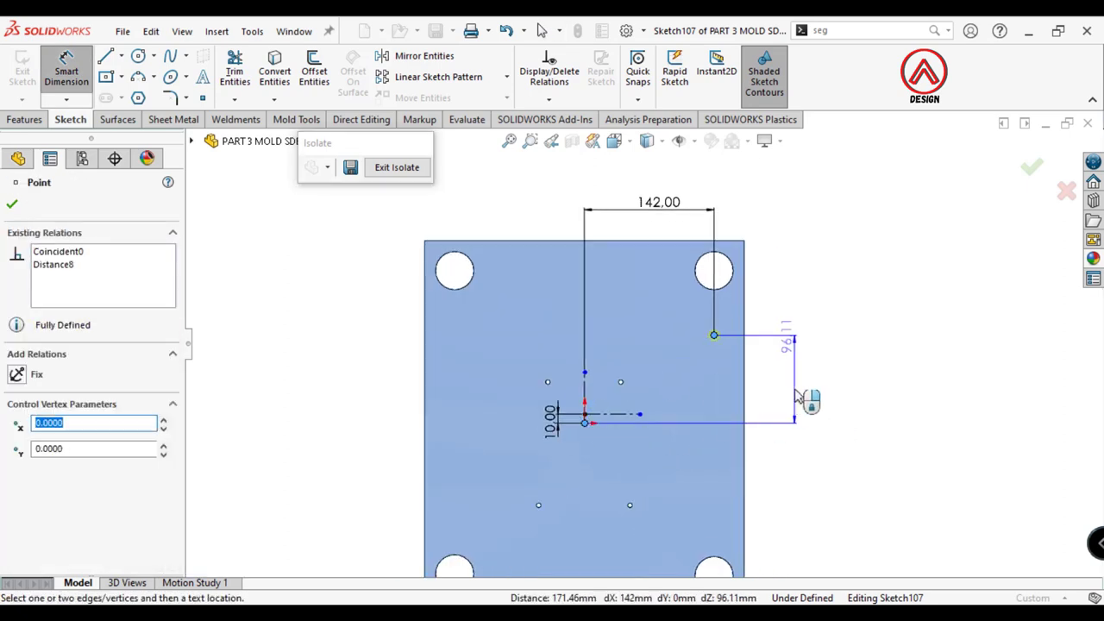
click(797, 398)
text(90)
key(Return)
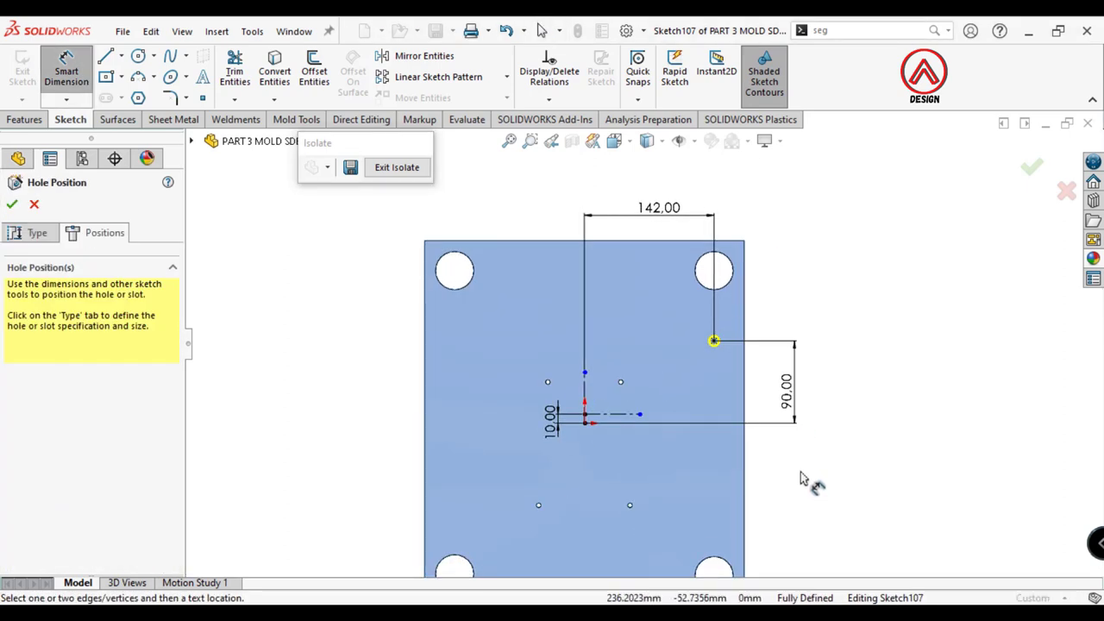
ctrl+middle_drag(800, 479, 787, 424)
click(424, 55)
Step: Change the 90 mm vertical dimension to 100 mm
click(701, 286)
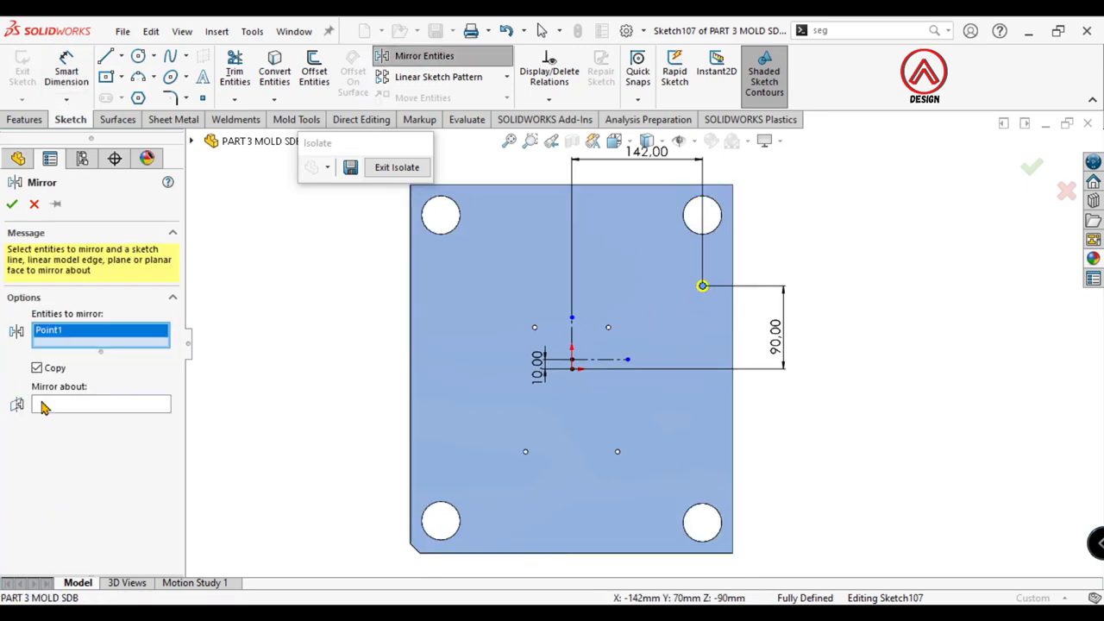
key(Escape)
double_click(775, 338)
text(100)
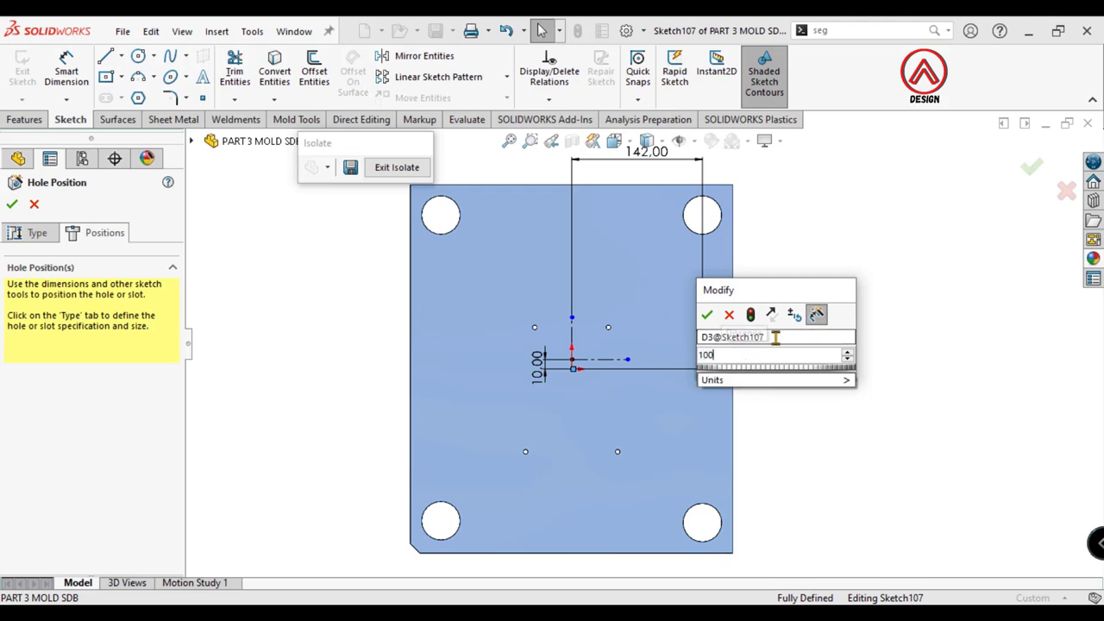
key(Return)
Step: Mirror the hole point about the vertical, then horizontal centreline for four symmetric holes
click(384, 56)
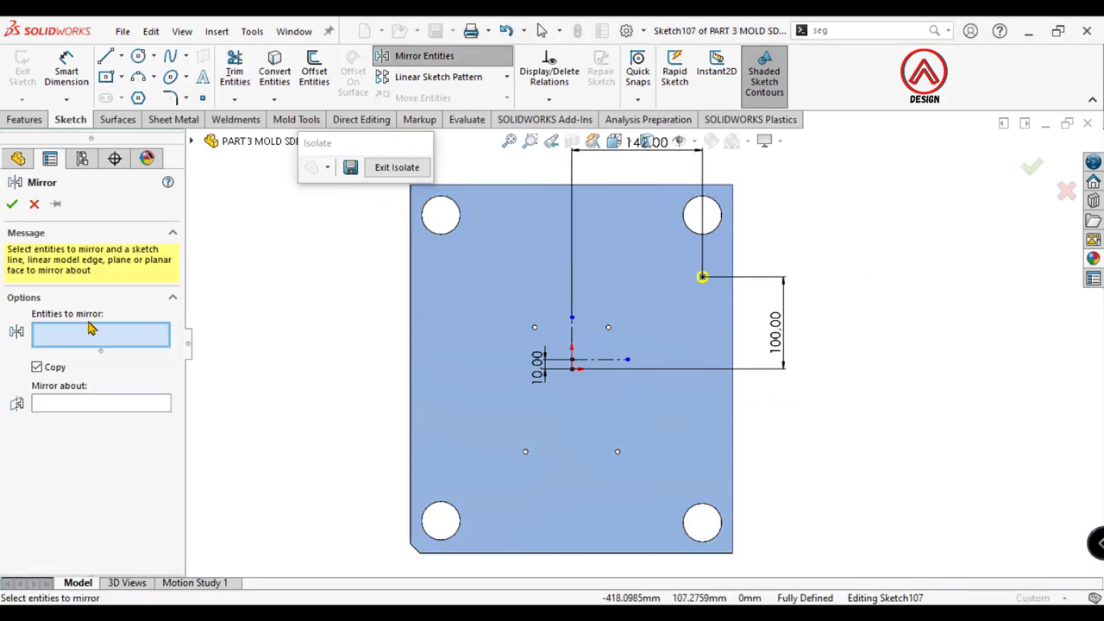
click(701, 277)
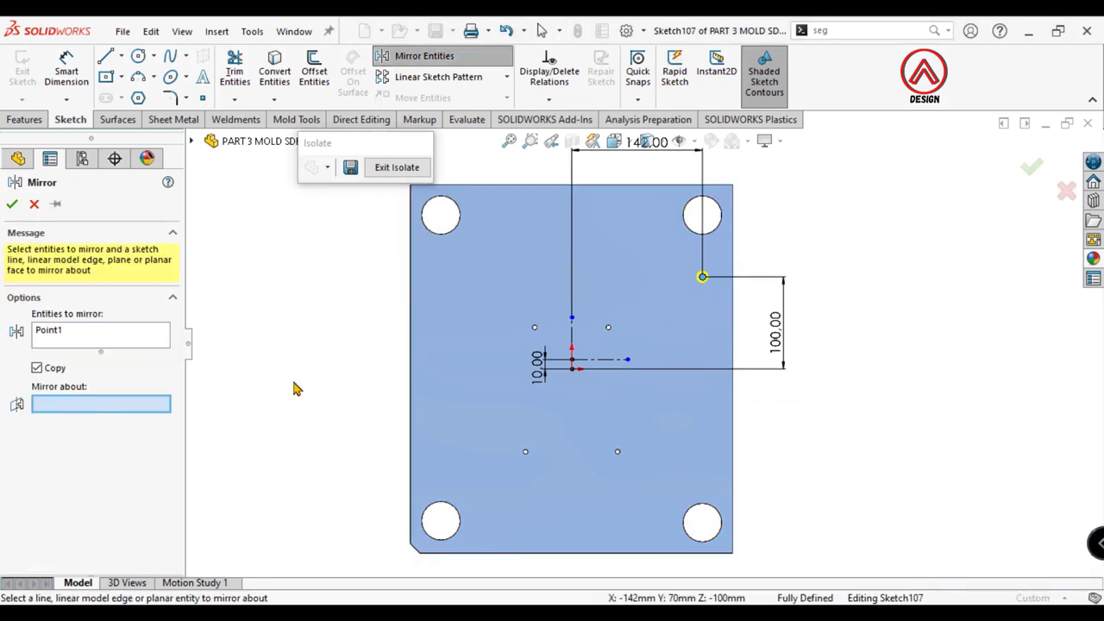
click(573, 332)
click(12, 204)
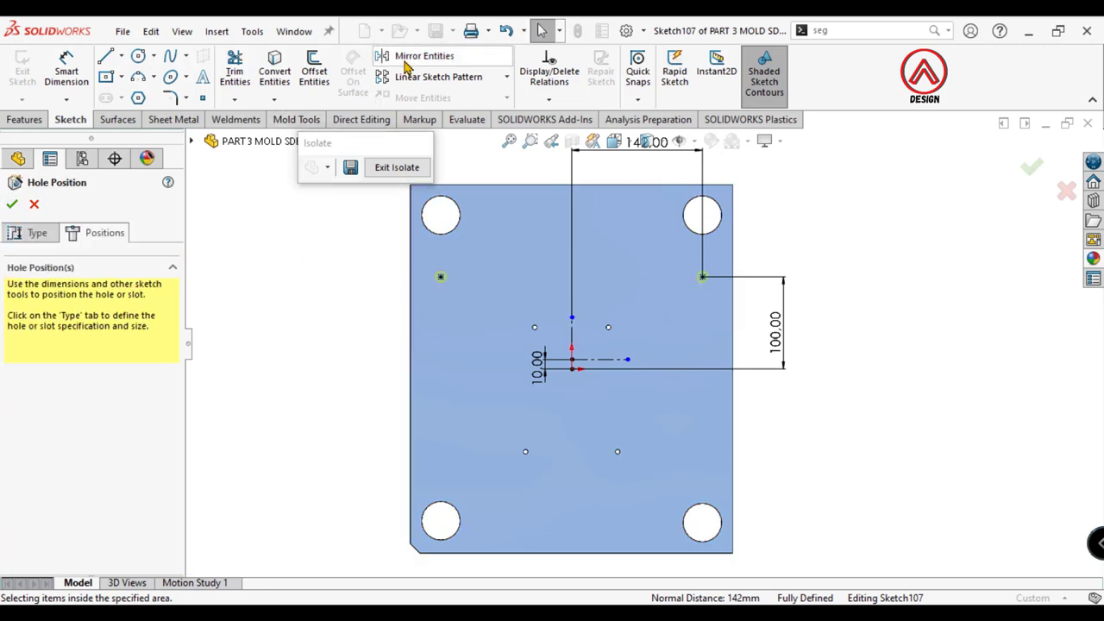
key(Return)
click(441, 276)
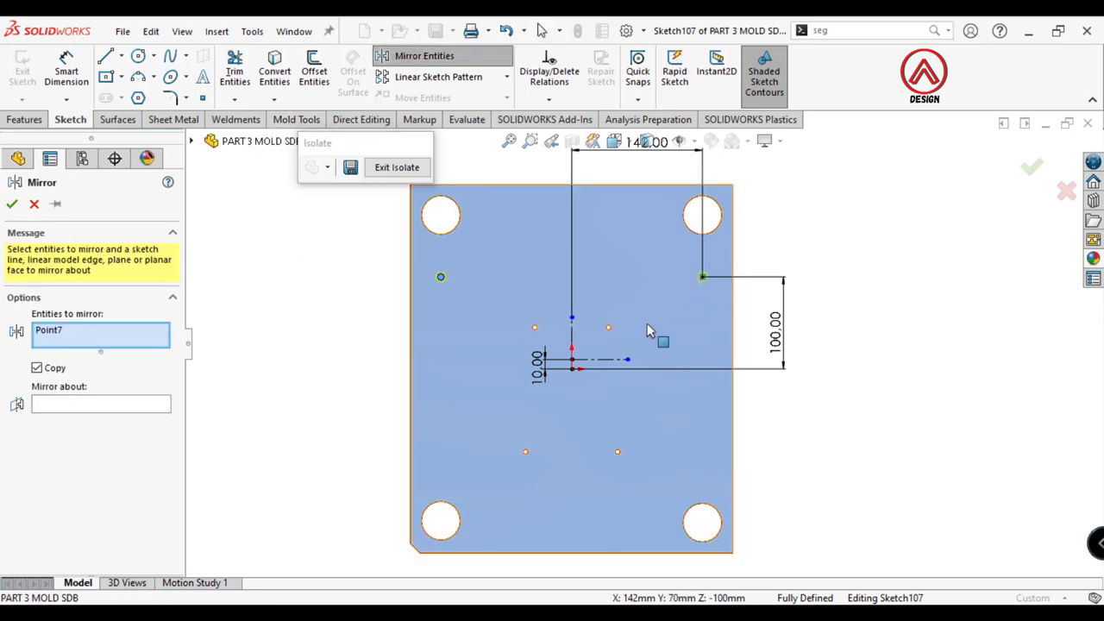
click(702, 276)
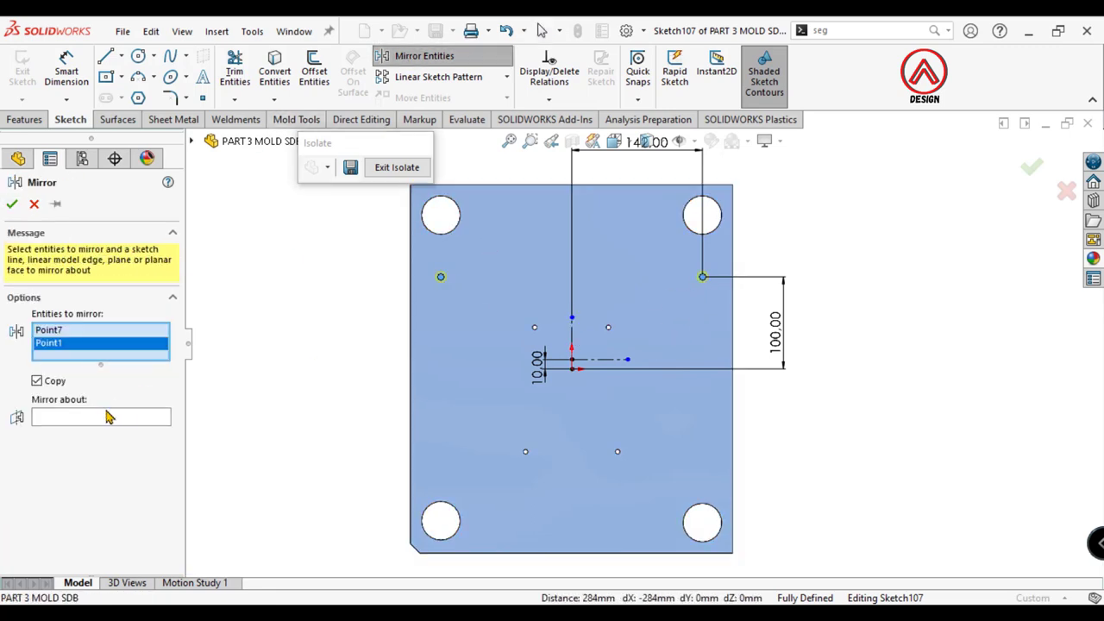
click(609, 361)
click(12, 204)
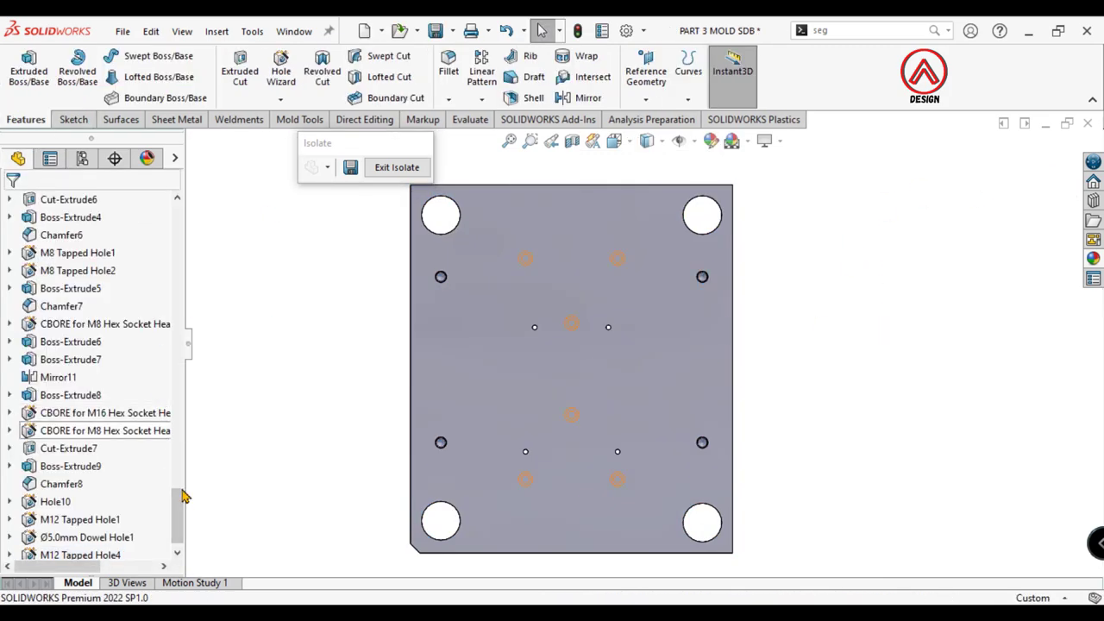
Step: Hide the M16 Tapped Hole1 body and view the mold halves in isometric
drag(181, 496, 181, 250)
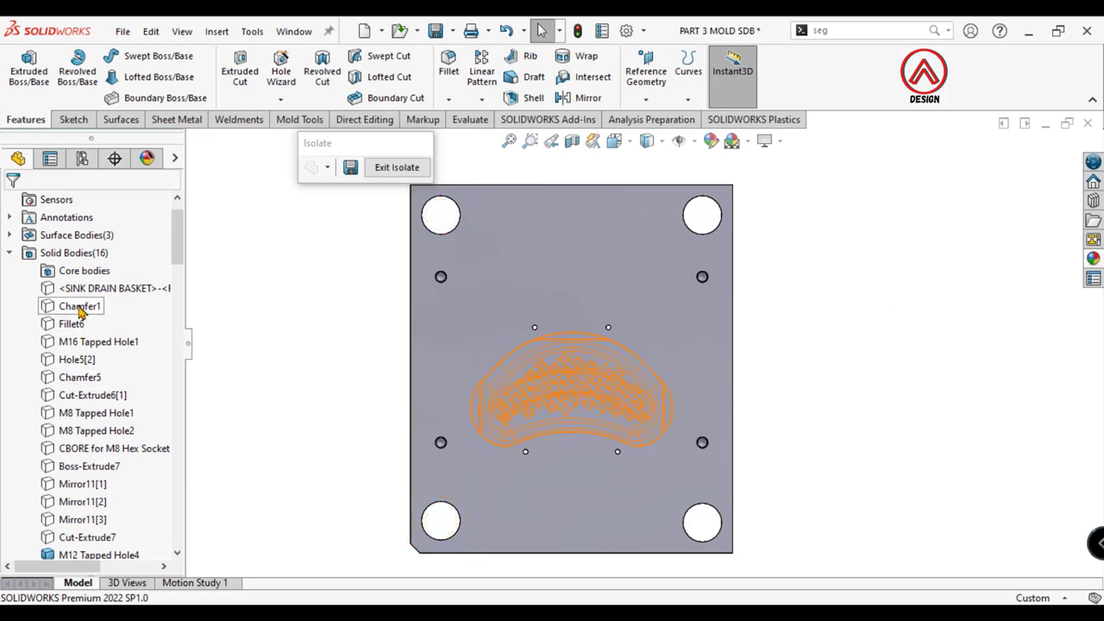
click(95, 342)
click(74, 307)
click(766, 332)
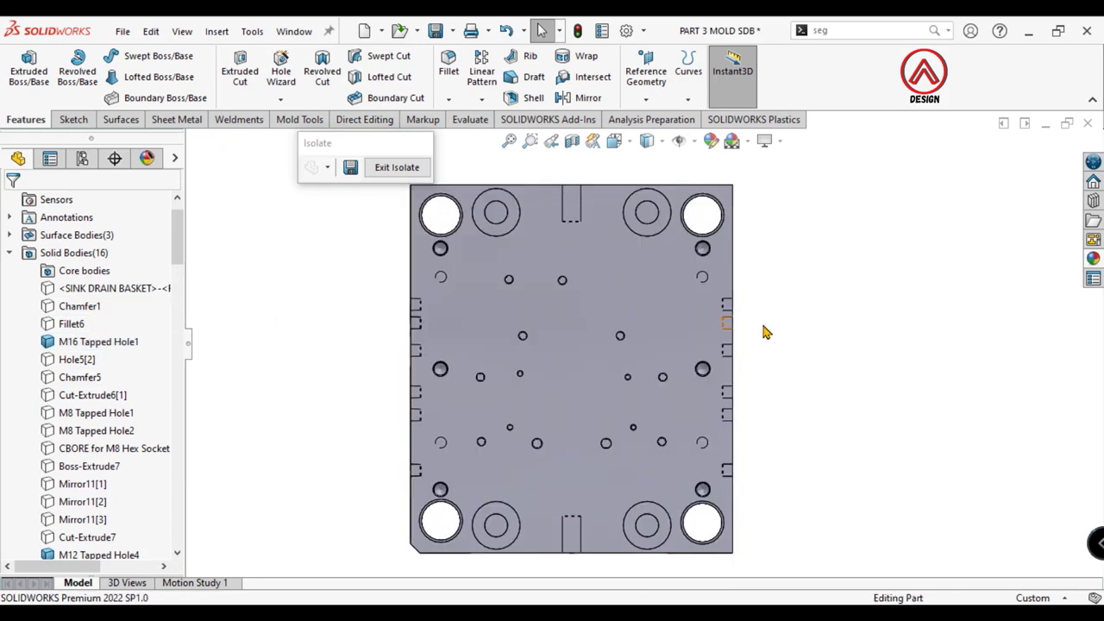
key(ctrl+7)
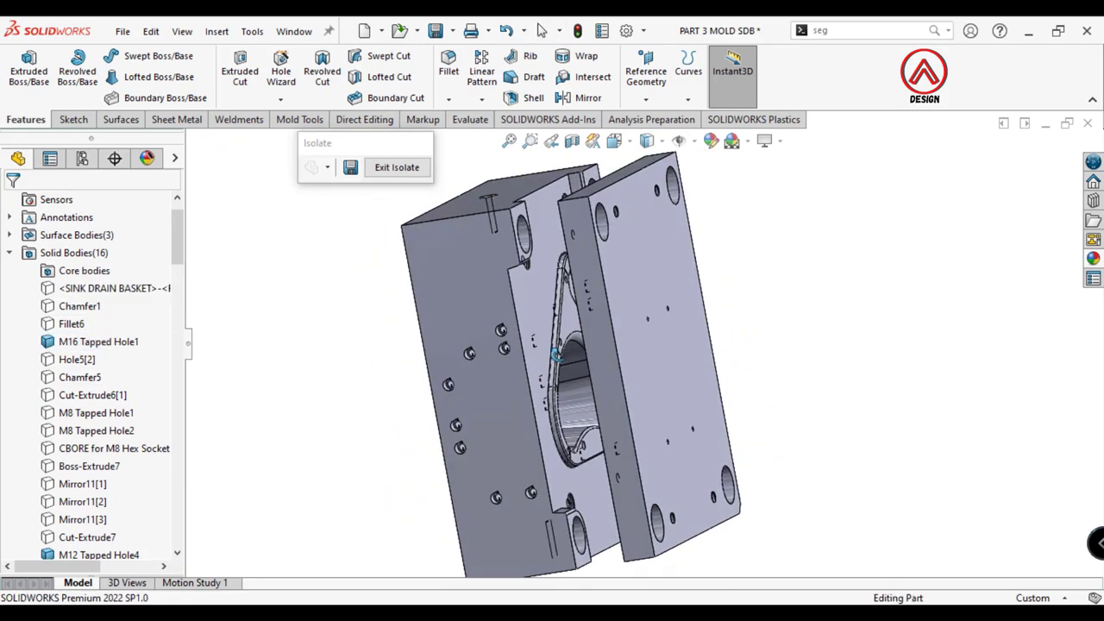
click(95, 341)
click(88, 318)
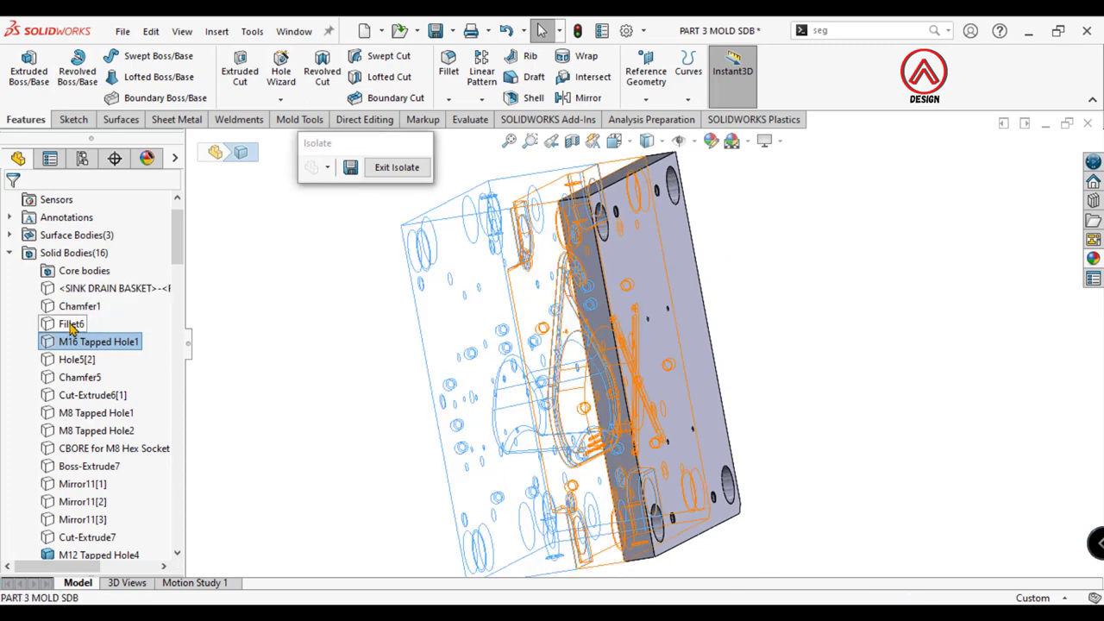
Step: Show the Fillet6 cavity plate body and look normal to Surface-Plane1
click(71, 323)
click(81, 295)
key(ctrl+1)
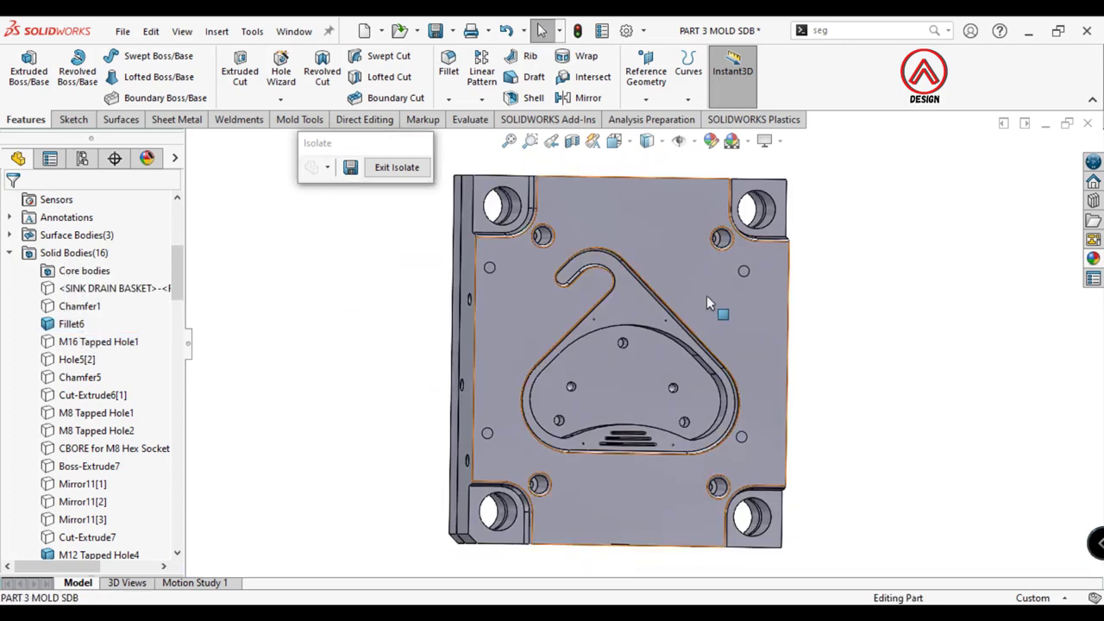
click(706, 298)
click(848, 274)
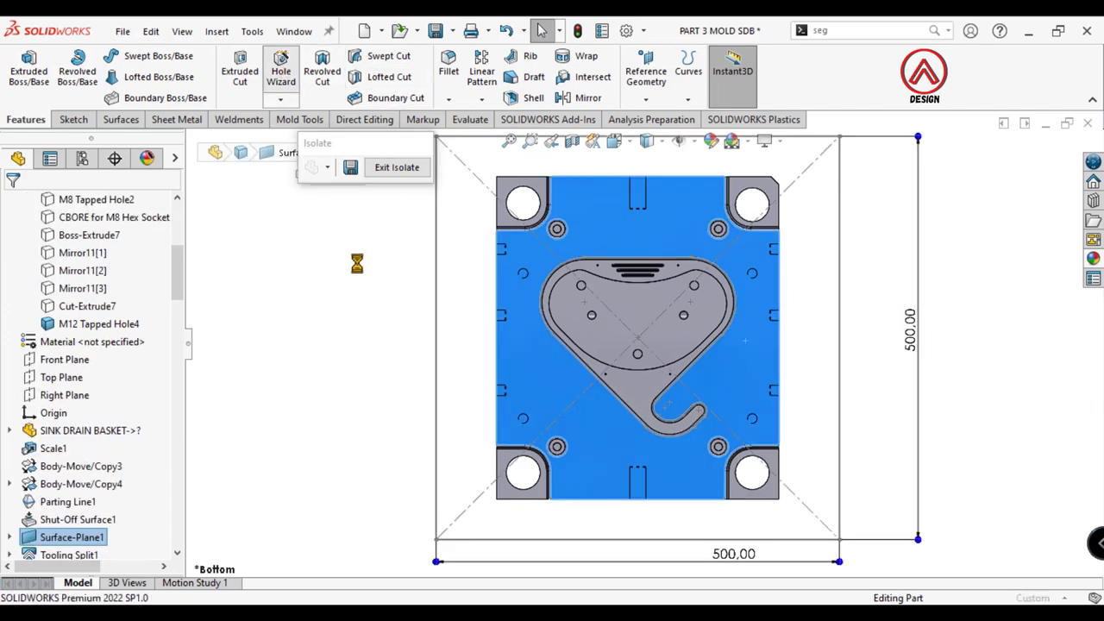
Step: Set up a 17 mm counterbored hole with a 27 mm × 50 mm counterbore, Through All
click(118, 413)
scroll(156, 473, down, 3)
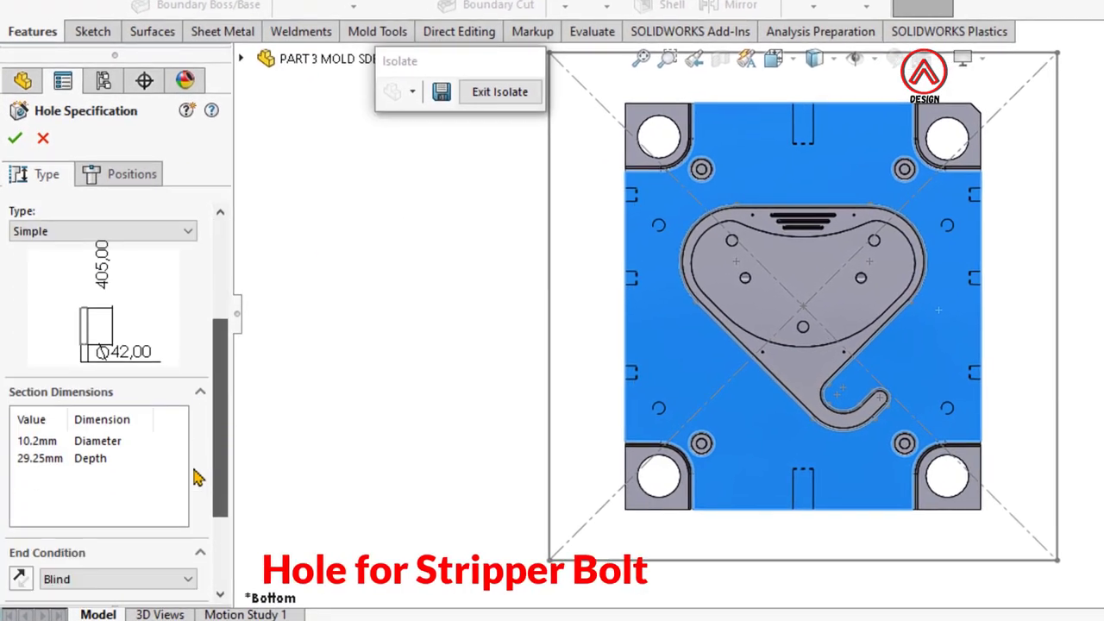
scroll(197, 477, down, 1)
scroll(215, 373, up, 5)
click(102, 353)
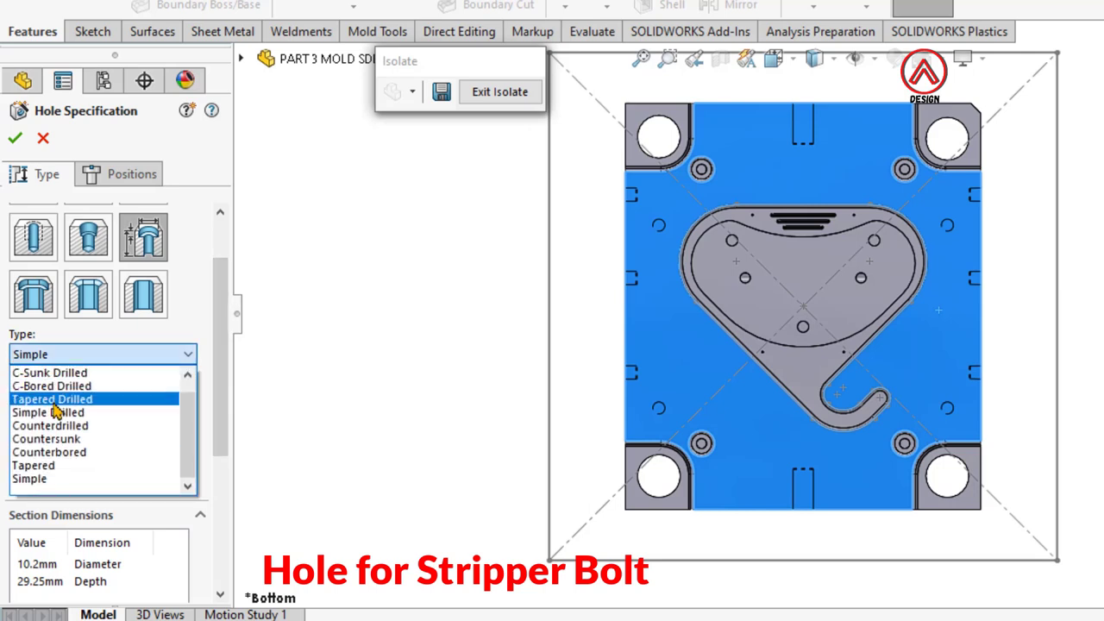
click(52, 451)
scroll(217, 438, down, 4)
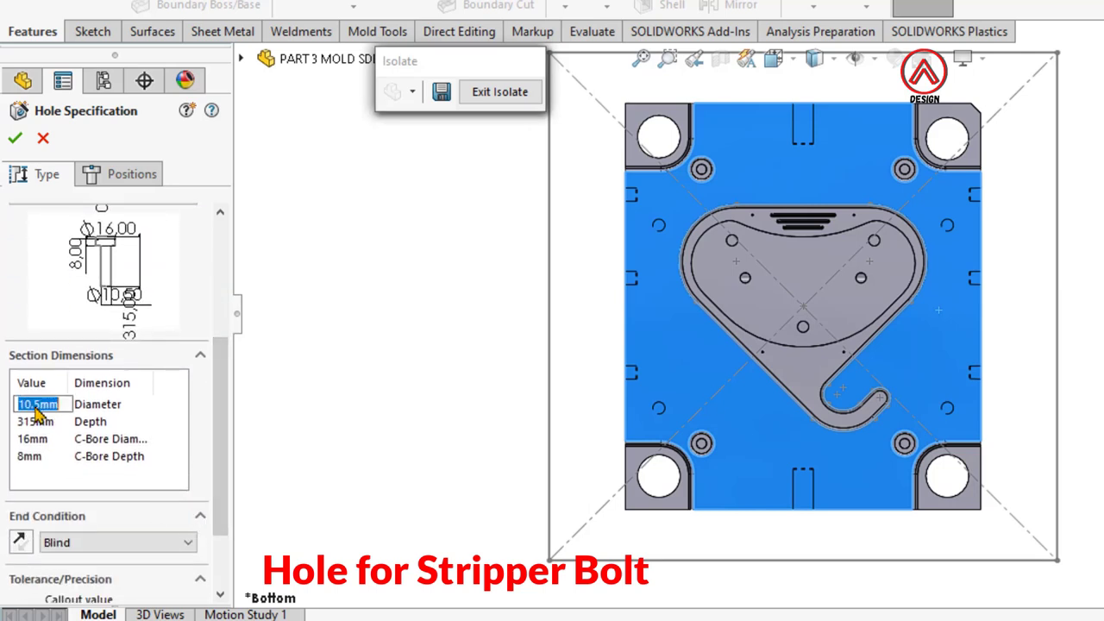
drag(40, 402, 3, 414)
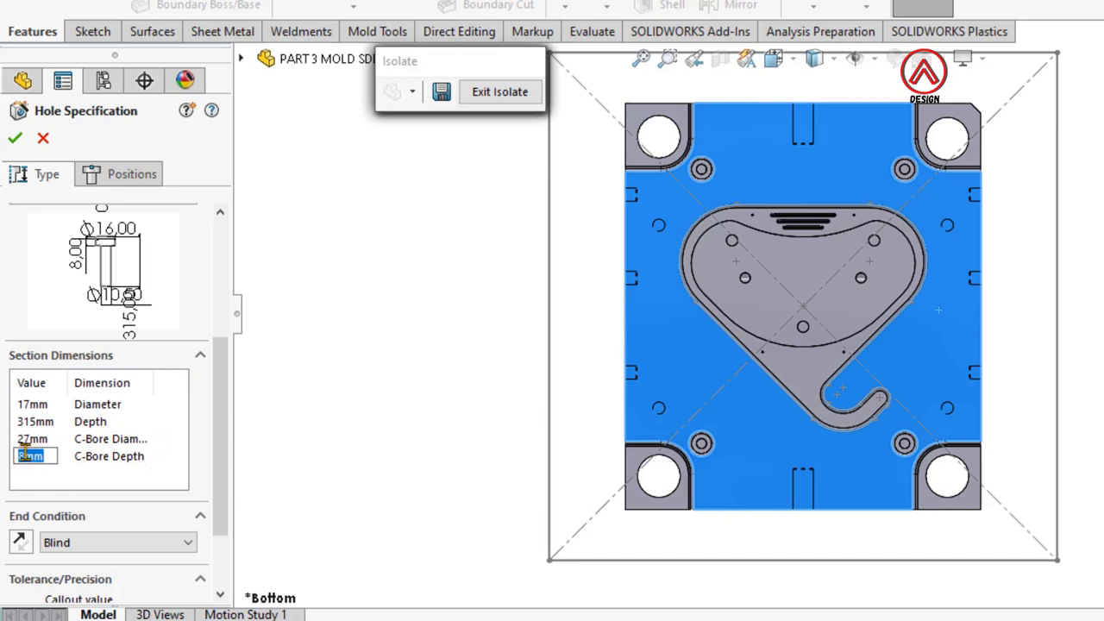
click(39, 456)
text(50)
click(127, 542)
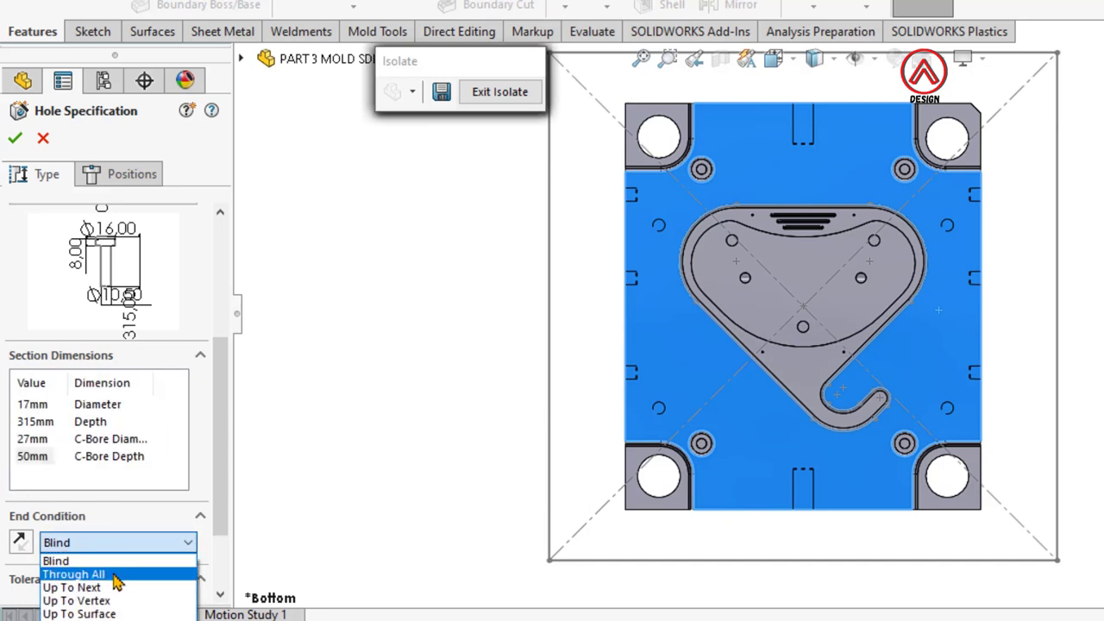
click(138, 575)
scroll(222, 364, down, 3)
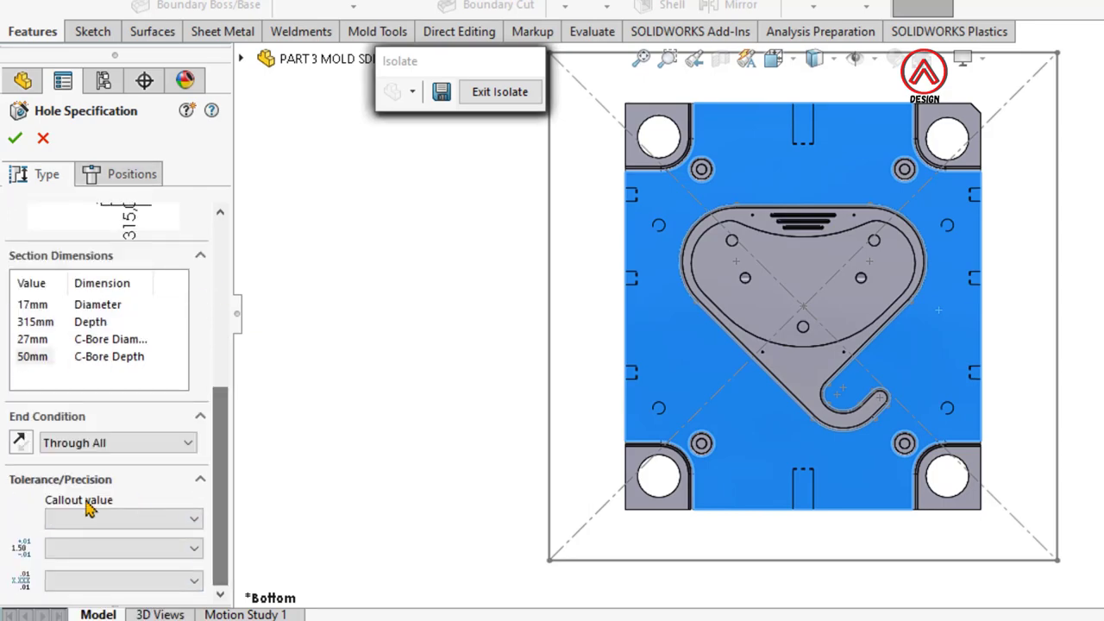
Step: Place hole points at the plate's lower-left and upper-right positions in shaded view
click(117, 175)
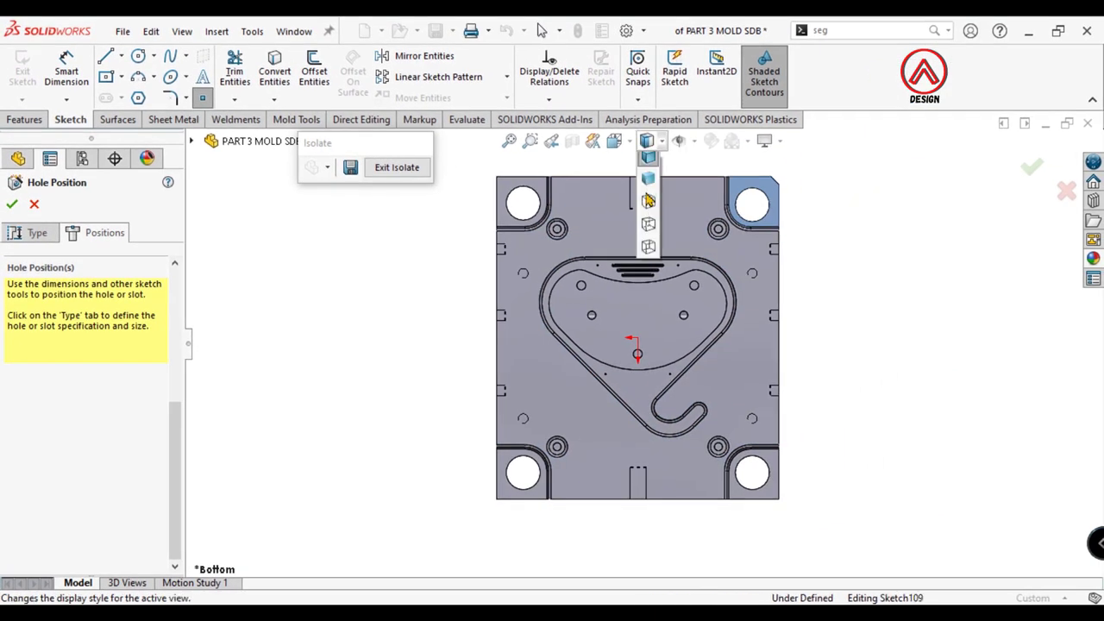
click(648, 200)
scroll(489, 298, down, 5)
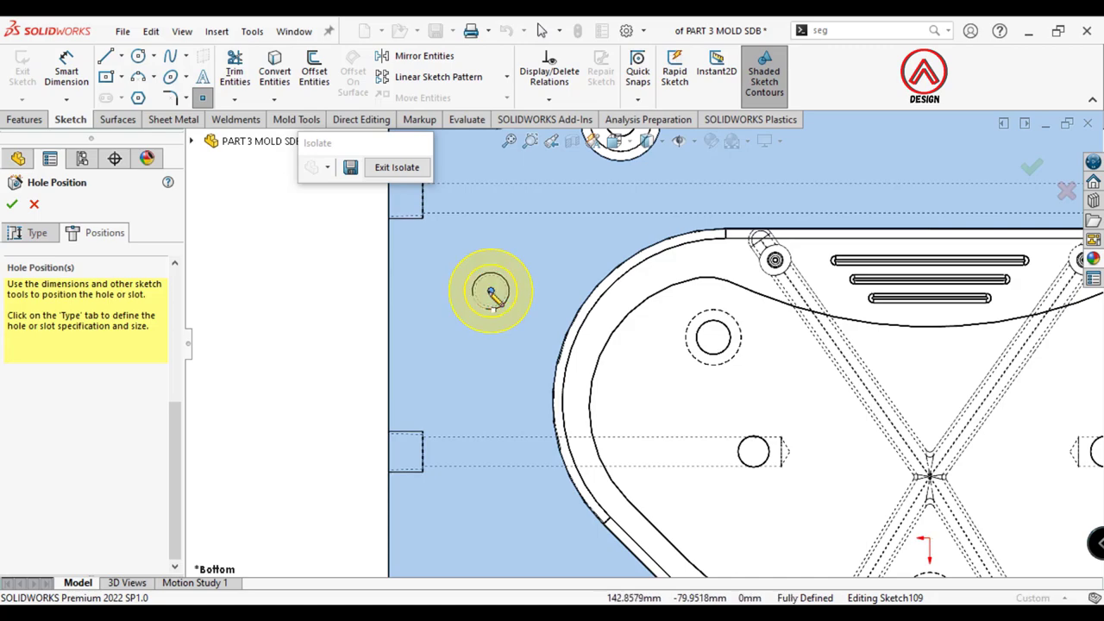
scroll(490, 297, up, 5)
scroll(562, 529, down, 6)
click(559, 530)
scroll(557, 529, up, 5)
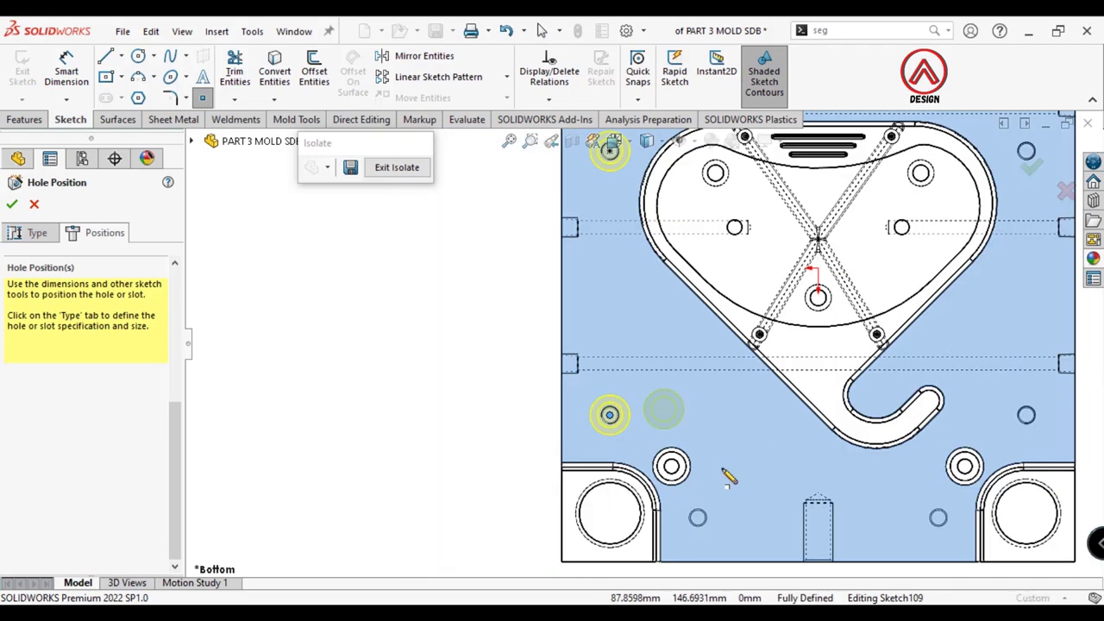
ctrl+middle_drag(727, 477, 433, 440)
scroll(677, 394, down, 3)
scroll(742, 345, up, 4)
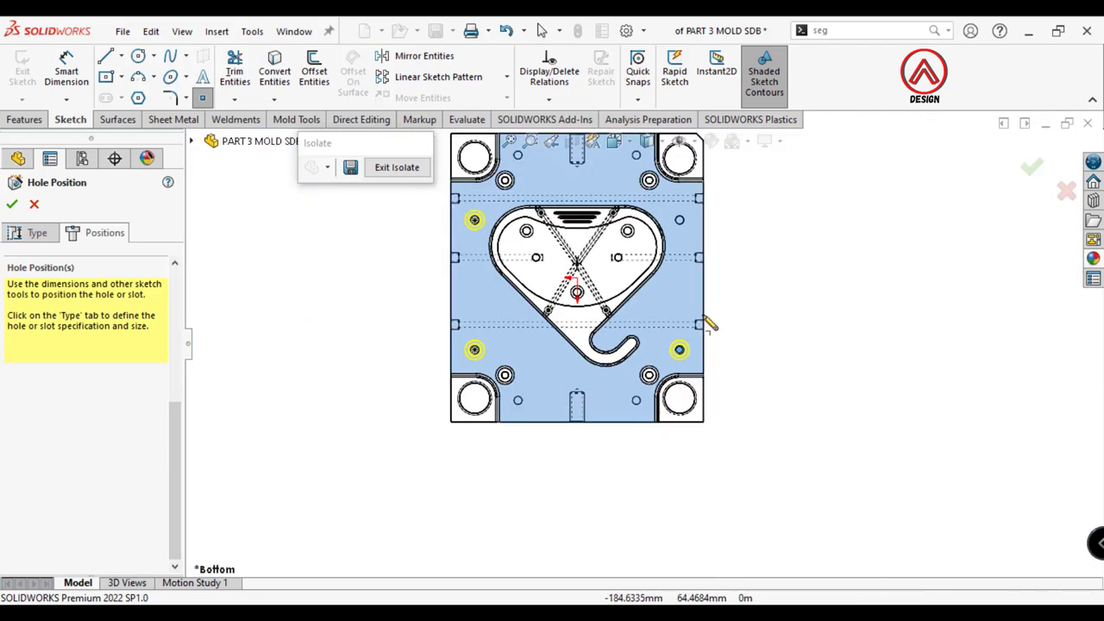
scroll(681, 276, down, 2)
scroll(647, 311, down, 2)
click(639, 327)
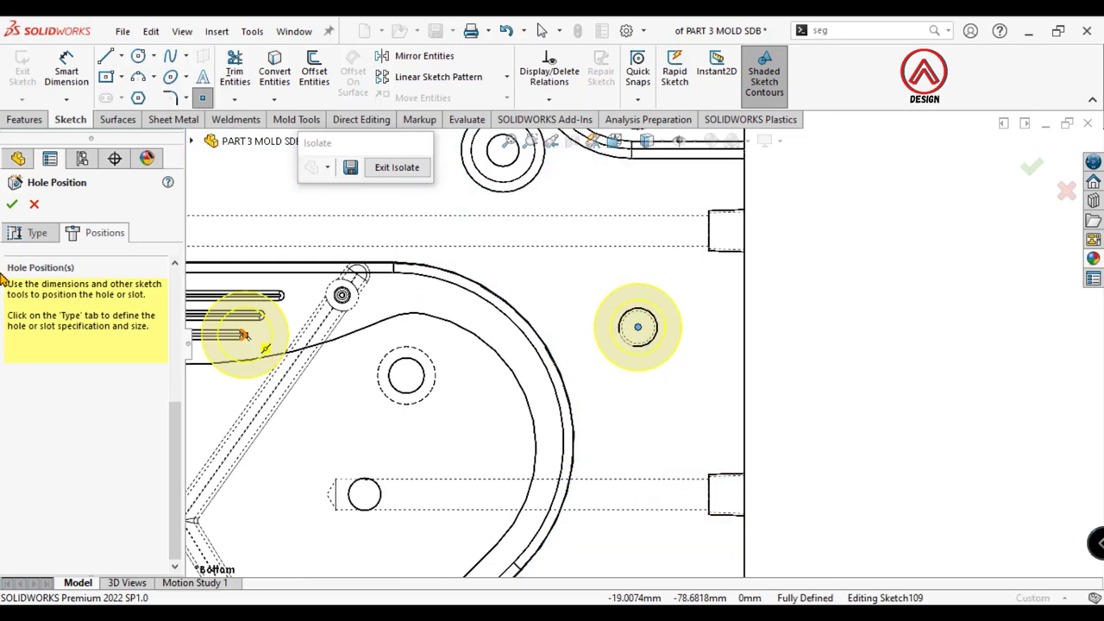
Step: Limit the hole to the Fillet6 body and confirm it as Hole11
click(42, 241)
scroll(154, 507, down, 5)
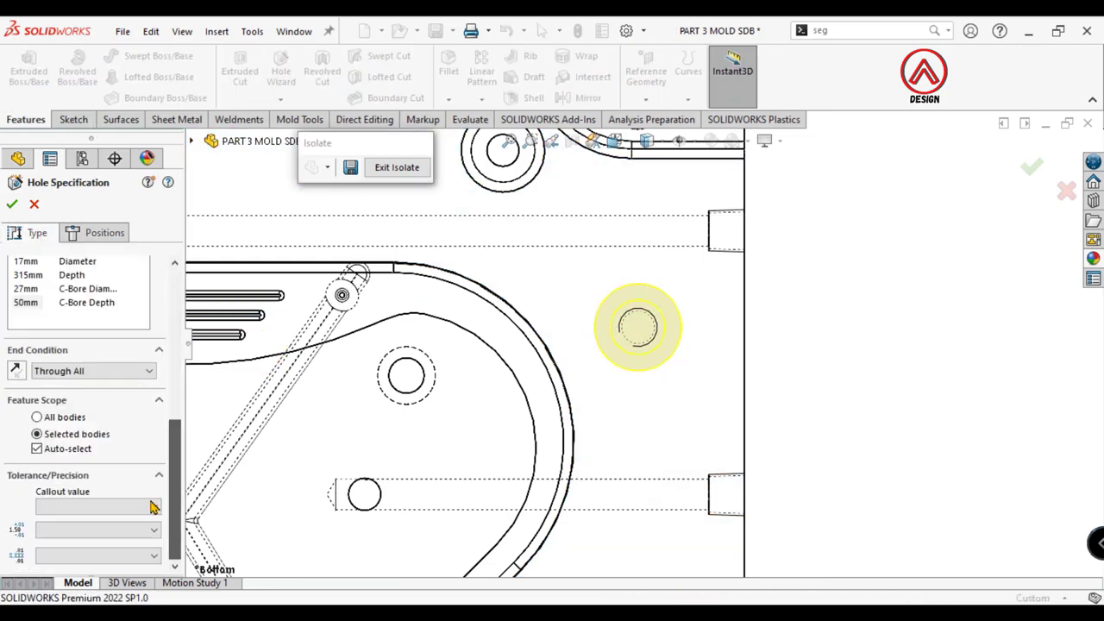
click(62, 455)
click(560, 321)
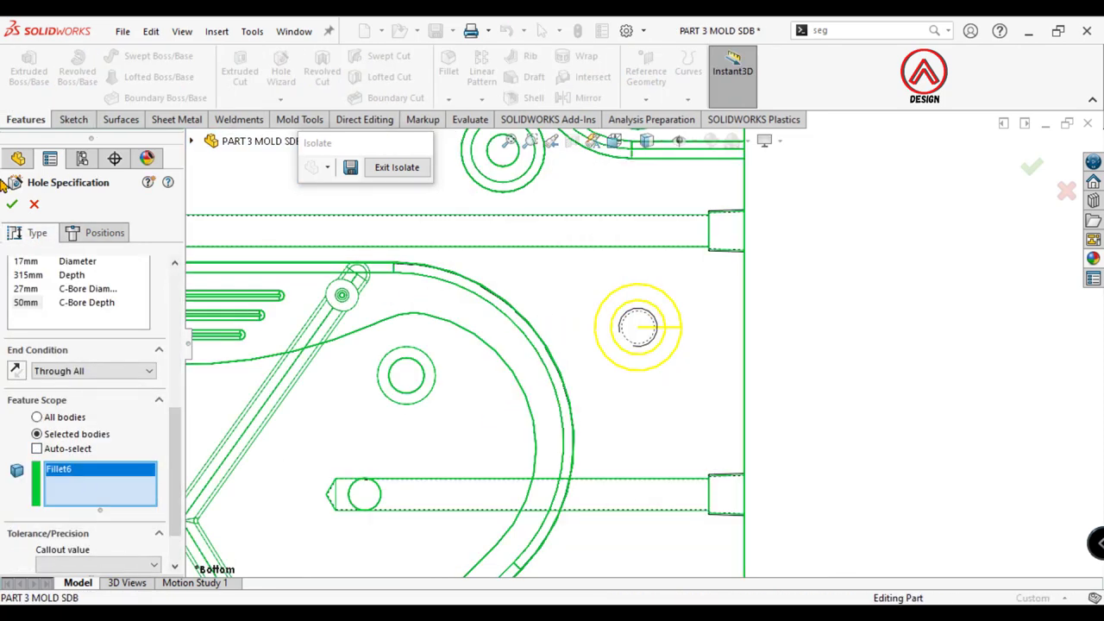
key(Return)
Step: Show the hidden M16 Tapped Hole1 body again
key(ctrl+7)
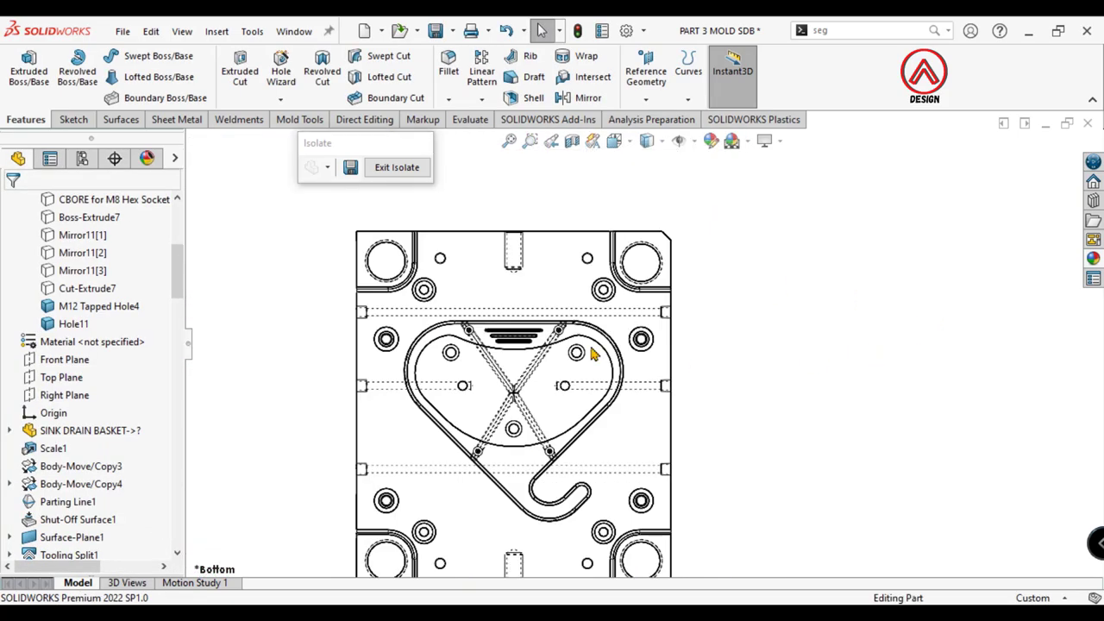
middle_drag(561, 388, 603, 362)
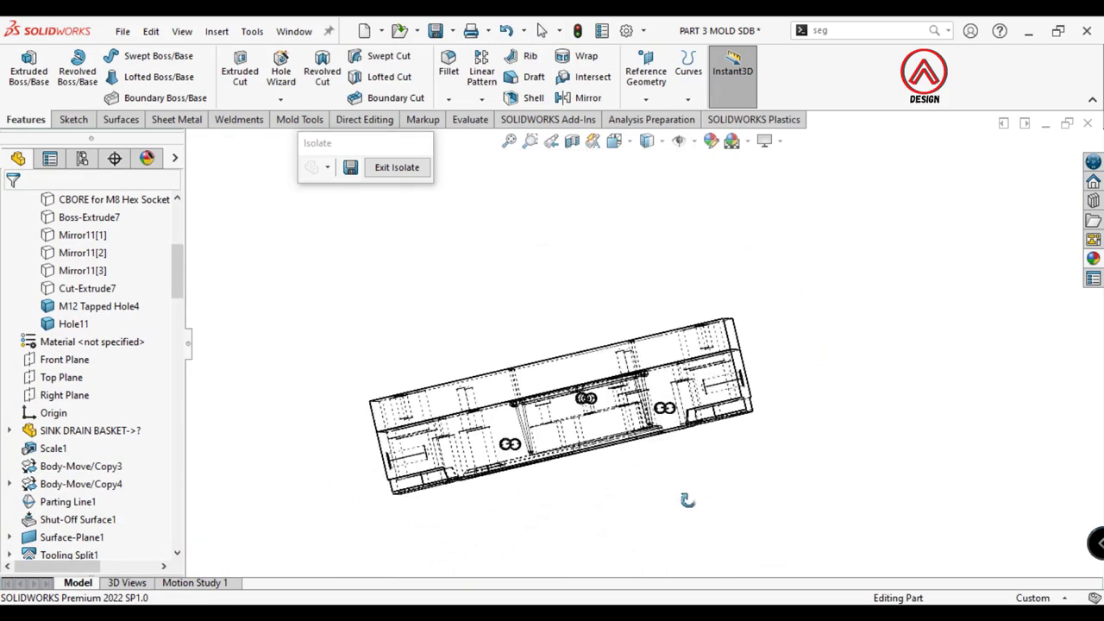
click(81, 306)
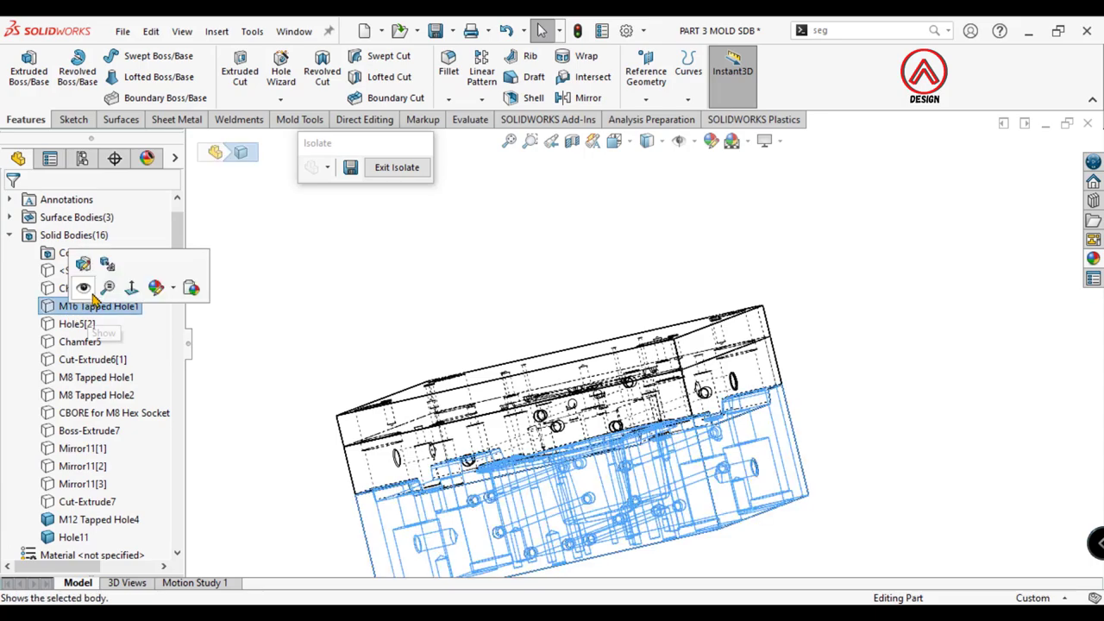
click(93, 268)
click(593, 305)
Step: Orient the view Normal To the plate's top face
middle_drag(593, 305, 584, 173)
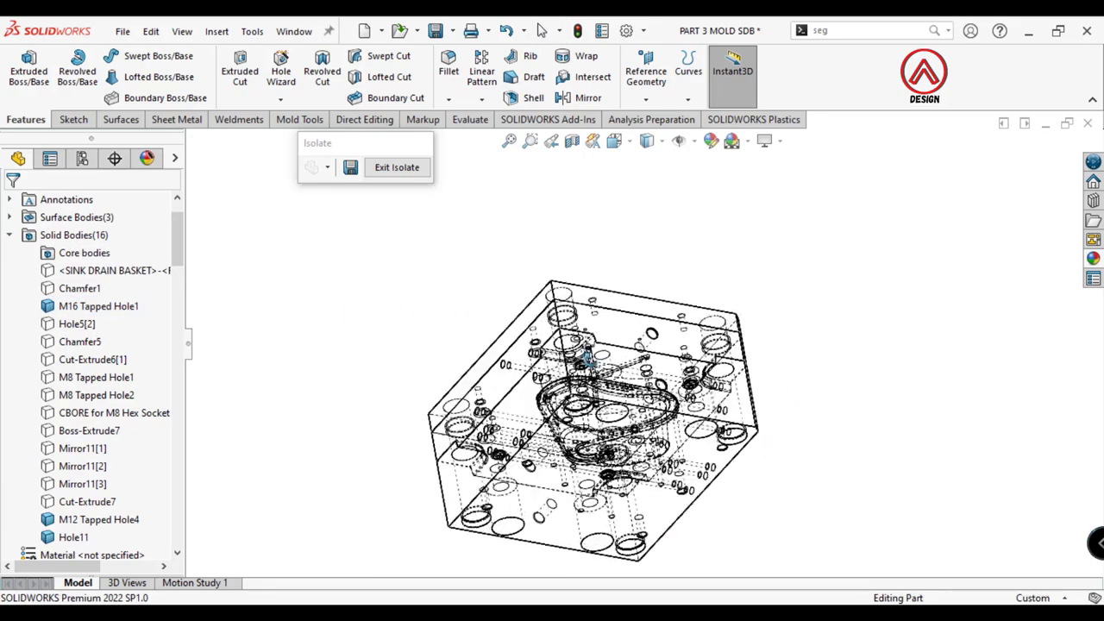
click(648, 142)
click(648, 159)
middle_drag(649, 259, 603, 343)
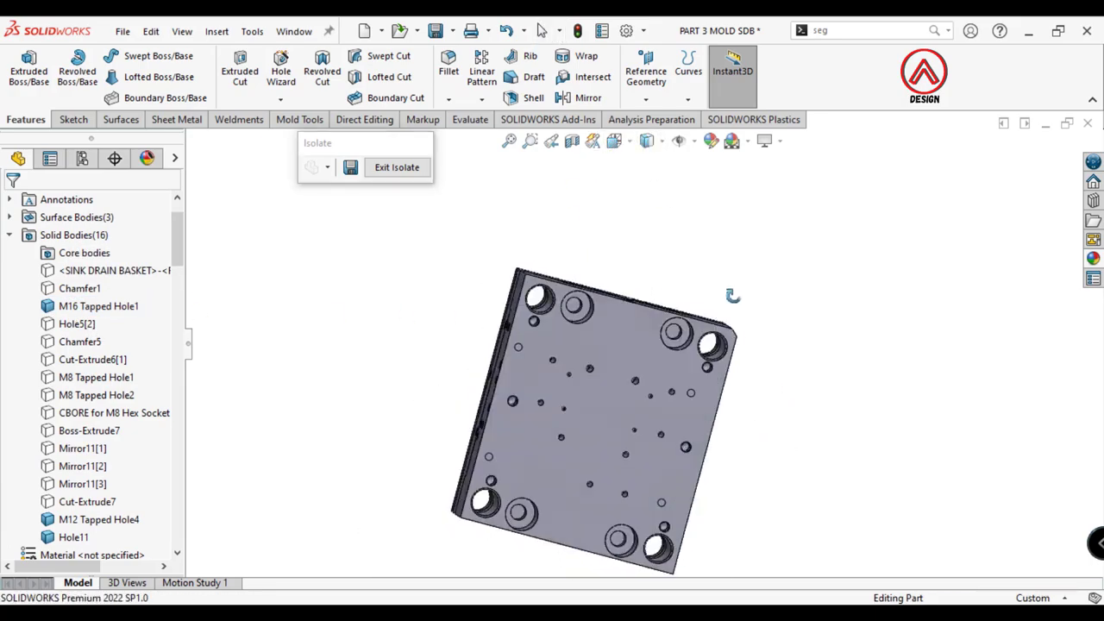
click(603, 343)
click(754, 302)
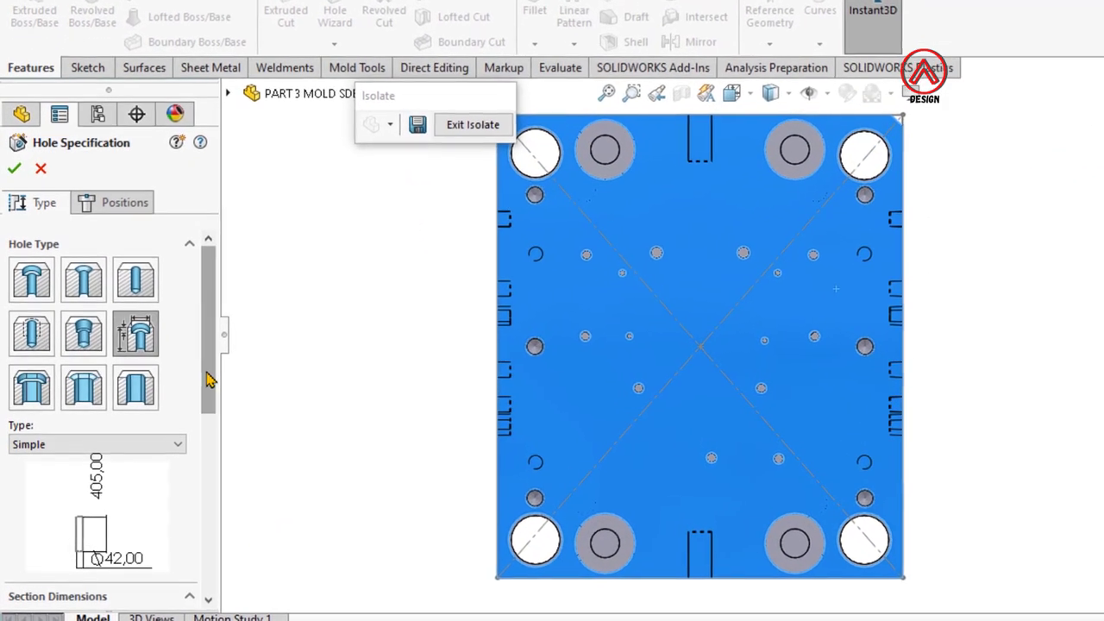
Step: Set the simple hole diameter to 27 mm, Through All
drag(204, 374, 201, 439)
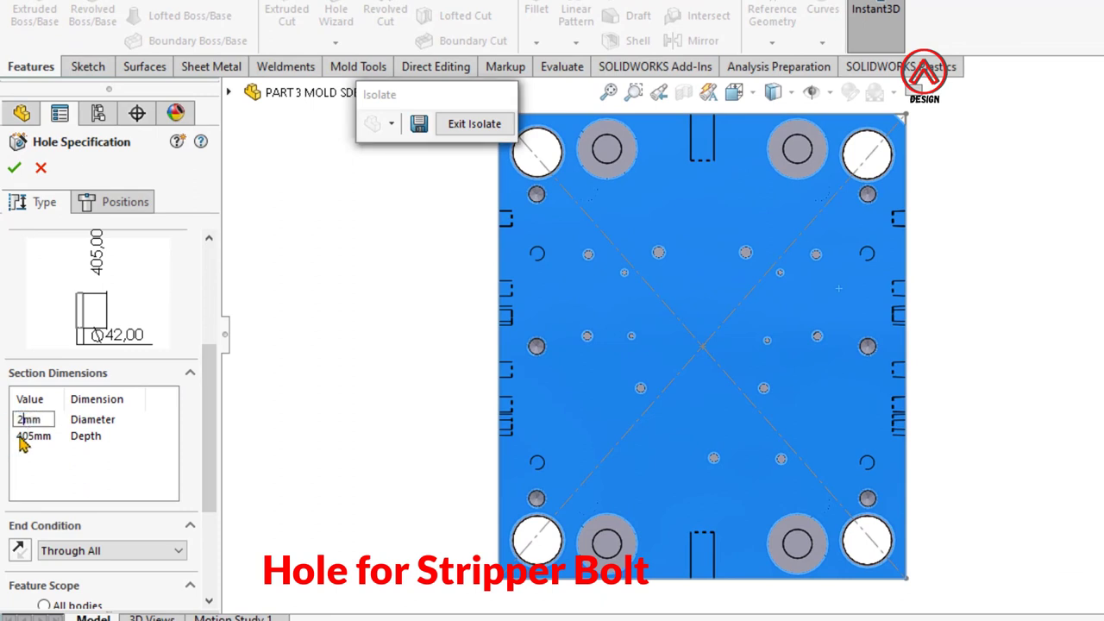
text(7)
click(125, 201)
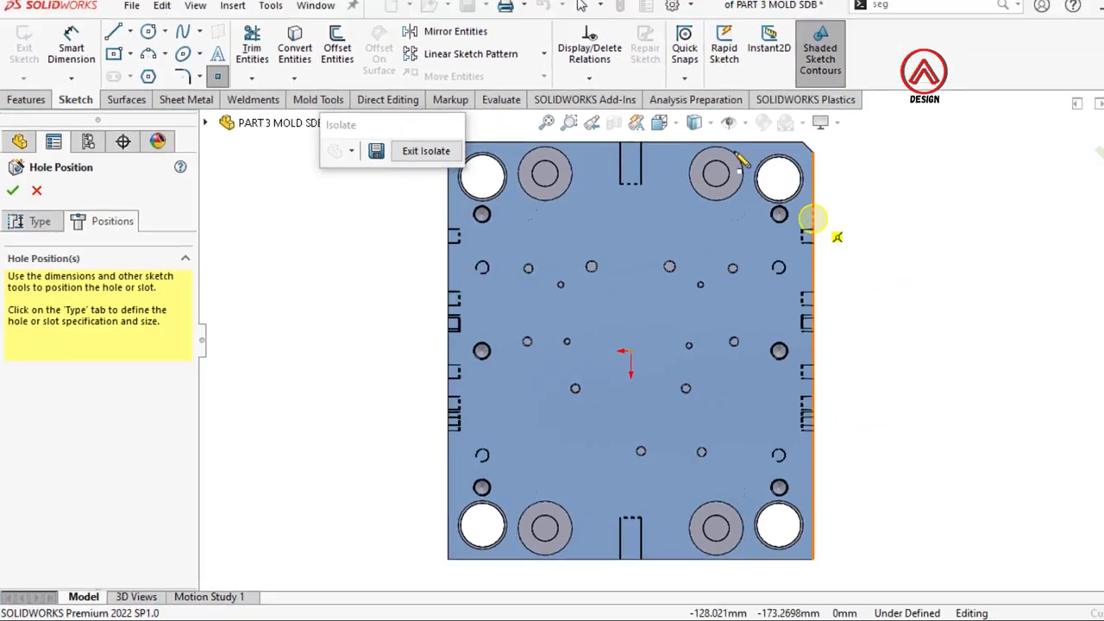
Step: Show hidden edges and place the four stripper-bolt hole points on the plate
click(660, 140)
click(648, 251)
scroll(715, 294, down, 5)
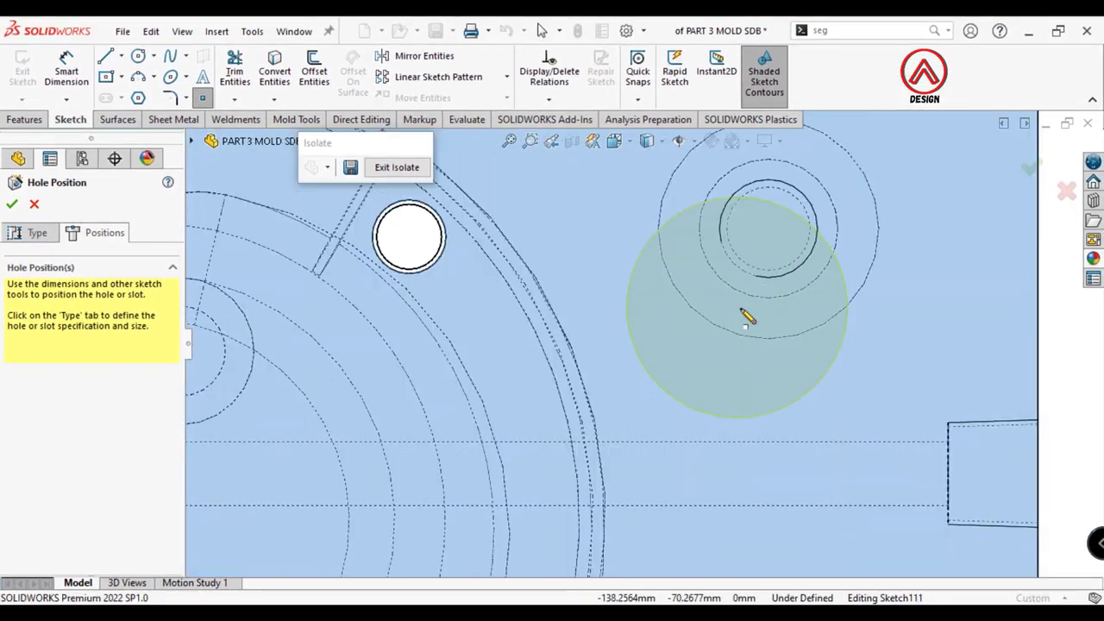
scroll(759, 259, up, 3)
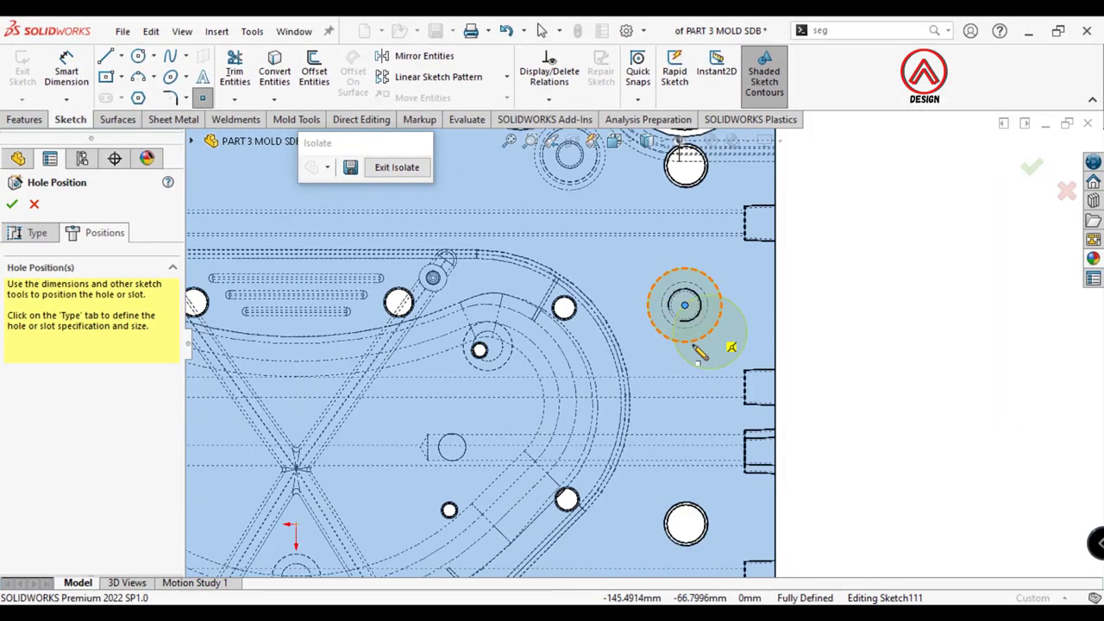
scroll(655, 466, up, 4)
scroll(673, 487, down, 5)
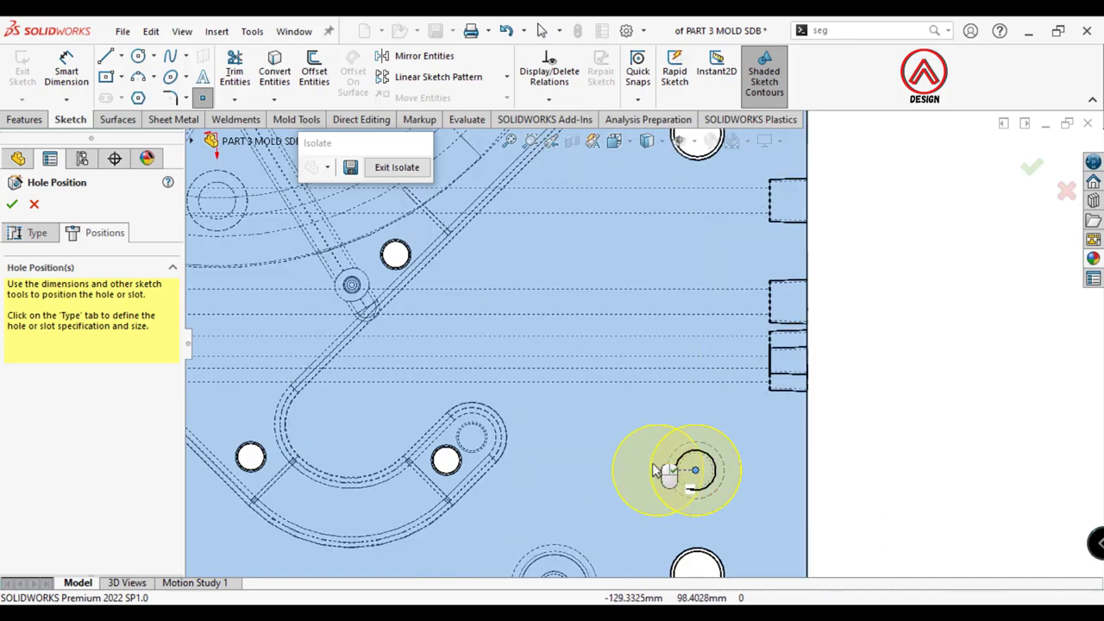
scroll(665, 468, up, 4)
scroll(413, 366, down, 5)
scroll(416, 353, up, 2)
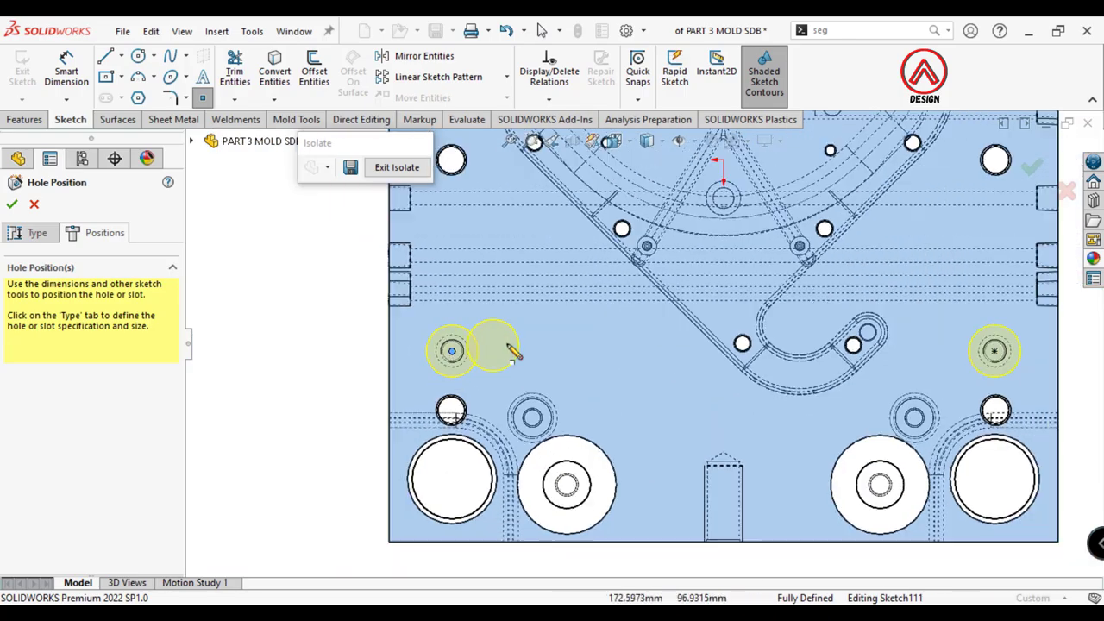
scroll(512, 345, up, 3)
scroll(539, 284, down, 5)
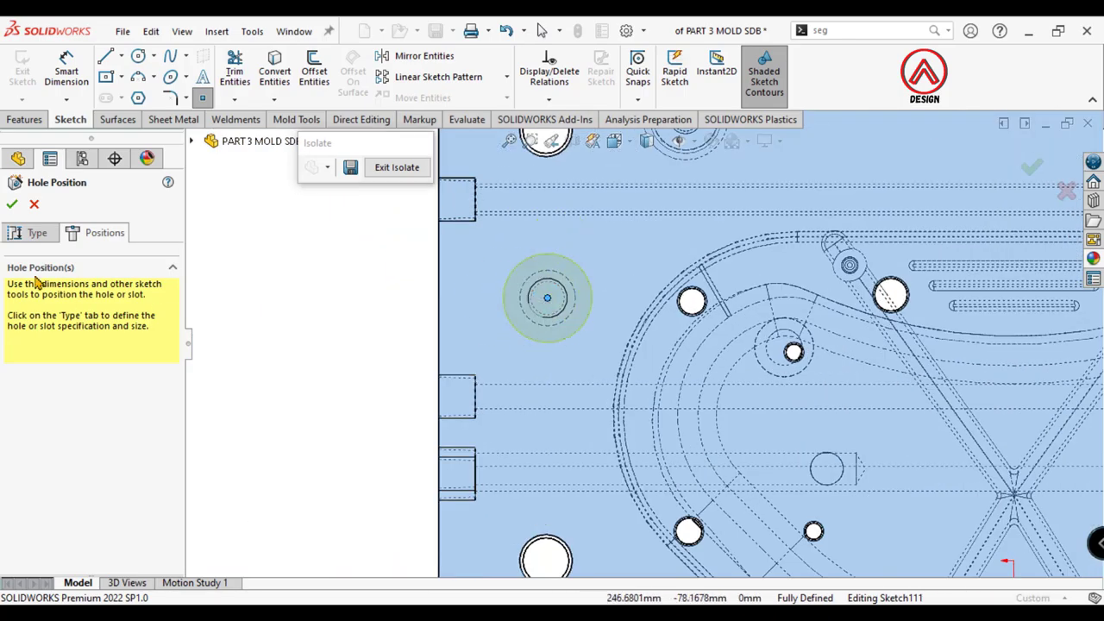
Step: Scope the holes to the M16 Tapped Hole1 body only
click(33, 233)
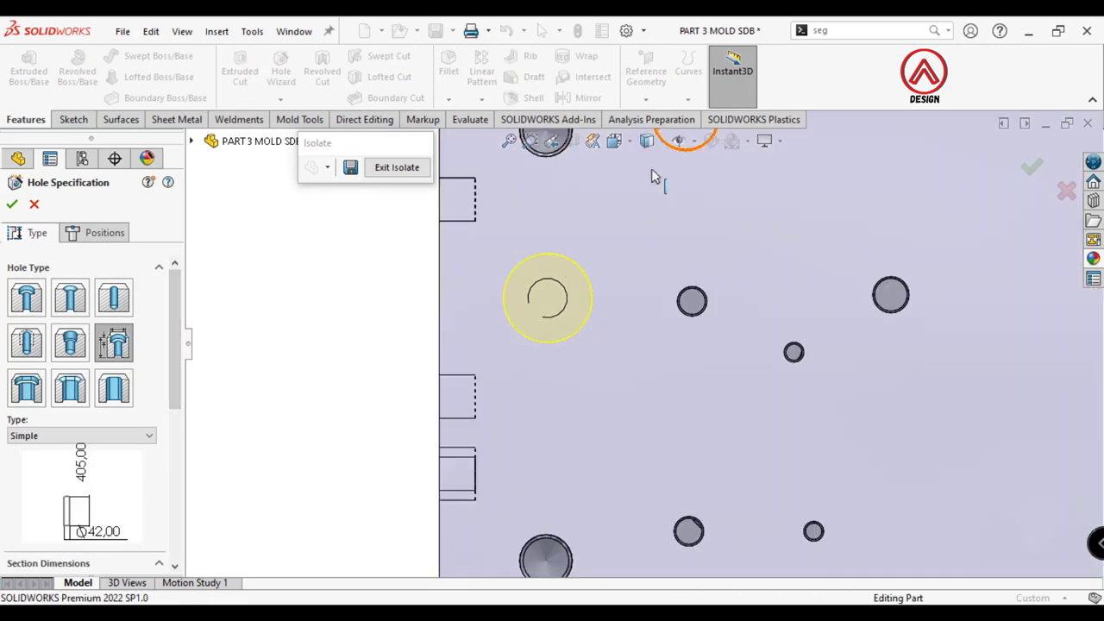
drag(171, 359, 171, 480)
click(36, 494)
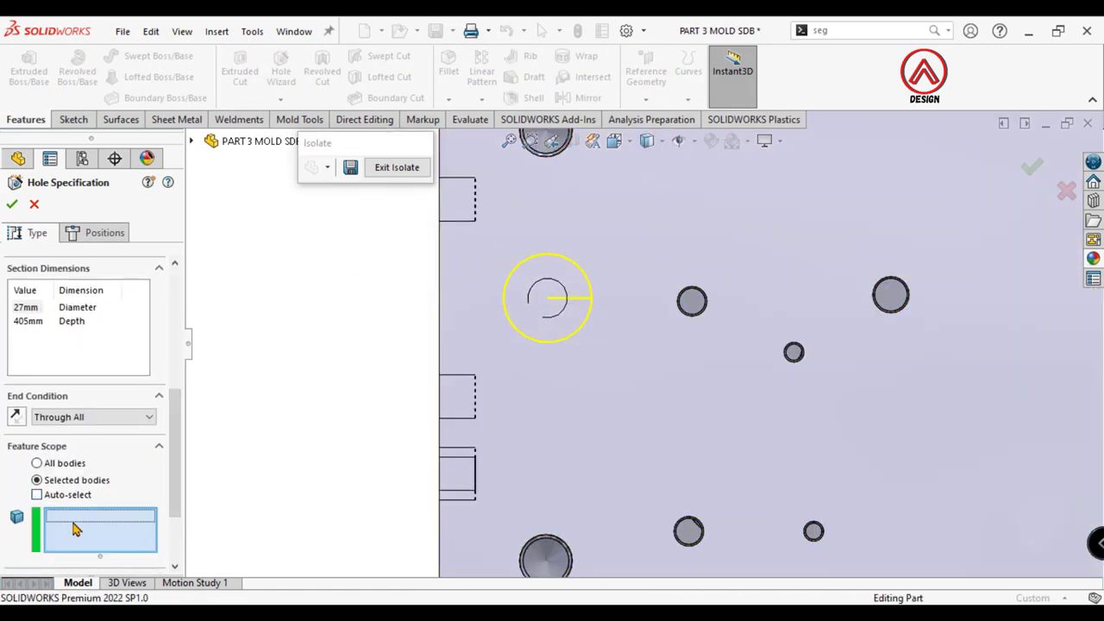
click(617, 408)
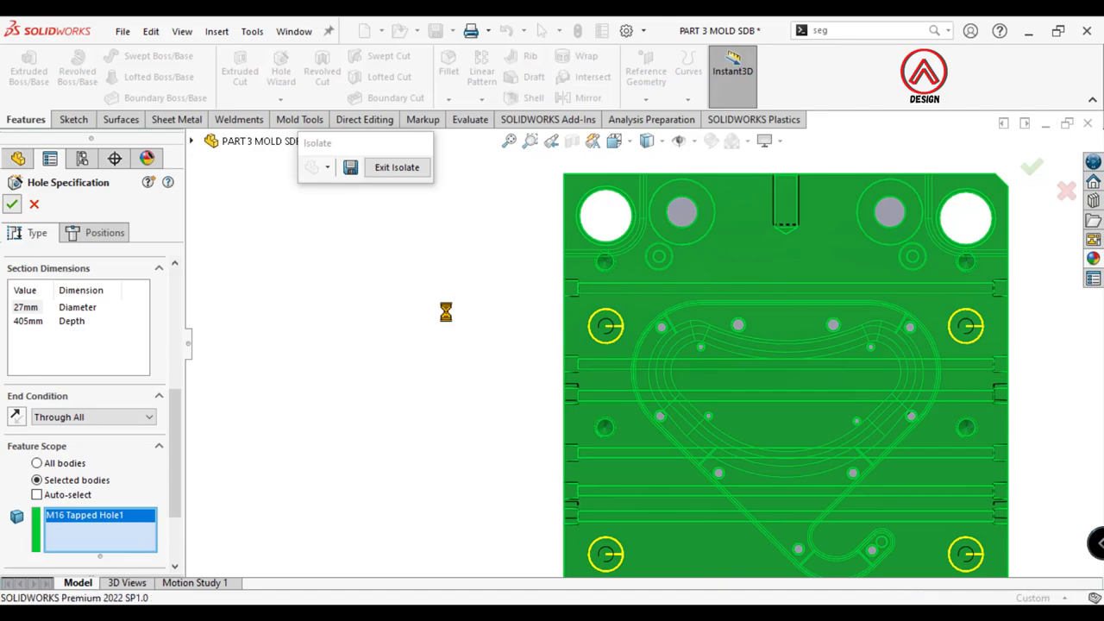
Step: Orbit the mold block, switch to Shaded With Edges, and view the top face head-on
scroll(697, 315, up, 3)
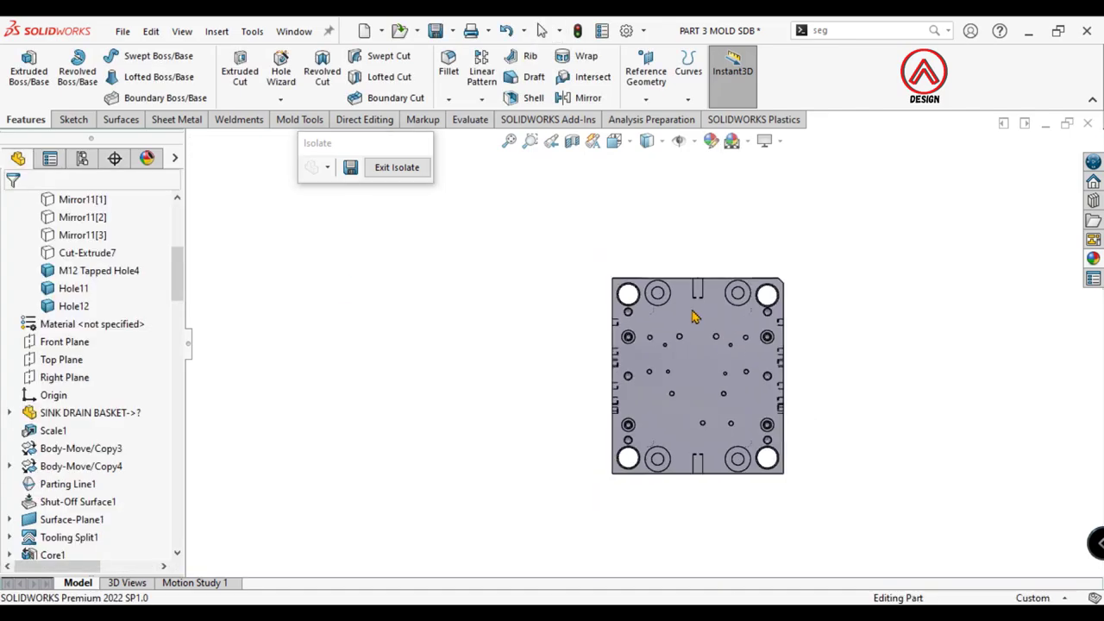
middle_drag(697, 315, 771, 522)
click(648, 209)
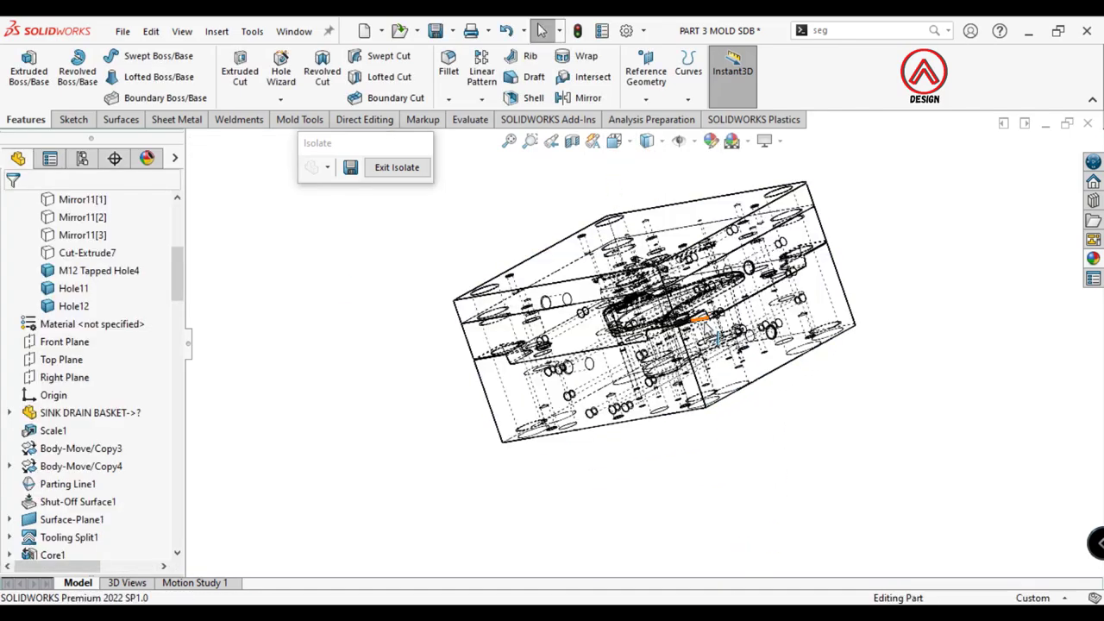
mouse_move(649, 209)
middle_down()
mouse_move(526, 362)
mouse_move(604, 382)
mouse_move(655, 259)
mouse_move(628, 327)
mouse_move(692, 322)
middle_up()
scroll(526, 362, down, 3)
click(648, 149)
click(652, 168)
scroll(635, 259, up, 3)
scroll(698, 328, down, 2)
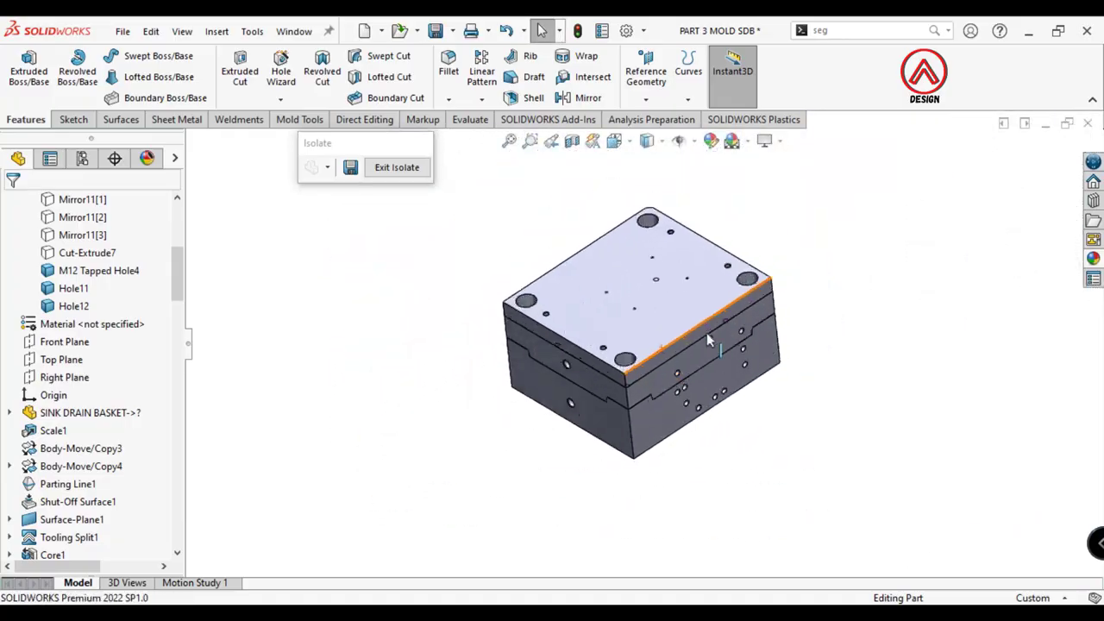
scroll(706, 332, down, 2)
click(634, 303)
click(773, 250)
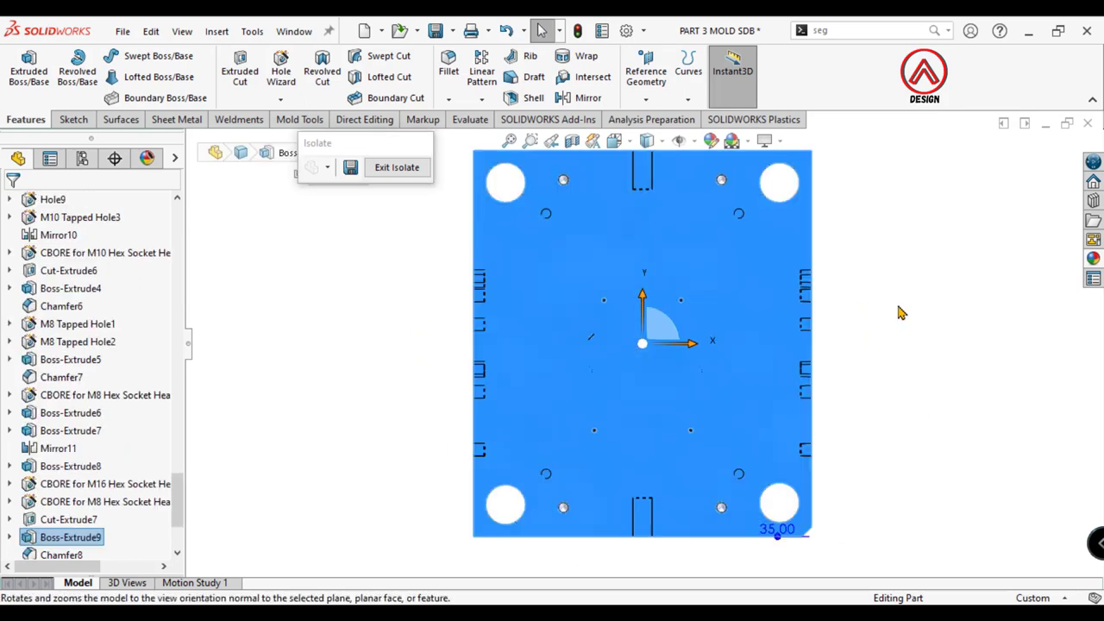
click(899, 312)
Step: Sketch a 400 × 400 center rectangle at the origin on the mold's top face
click(624, 371)
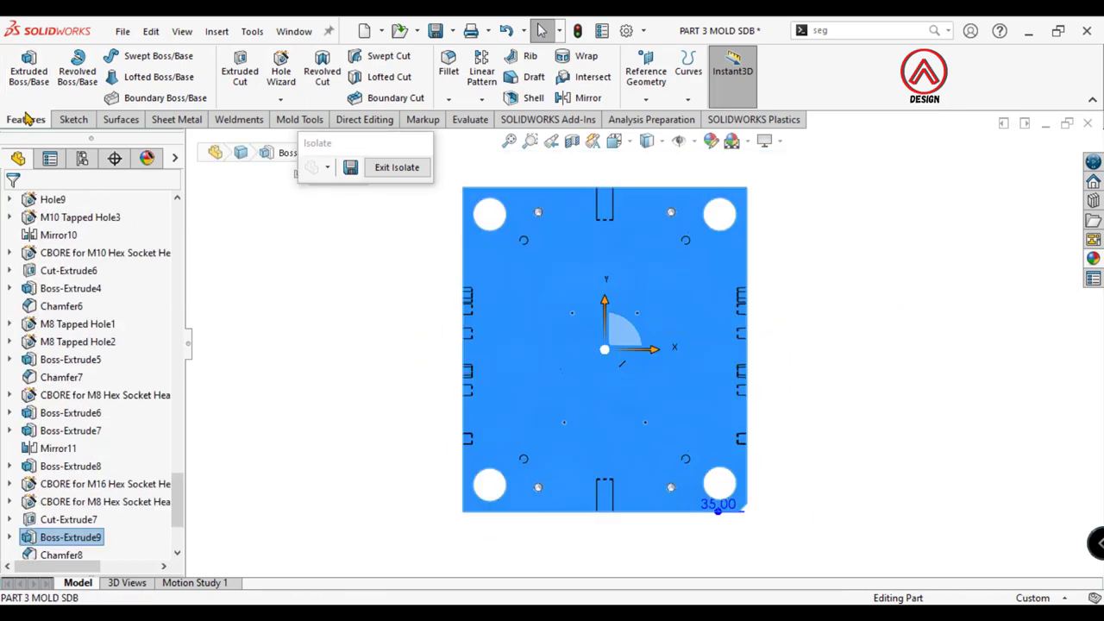
right_drag(605, 345, 634, 324)
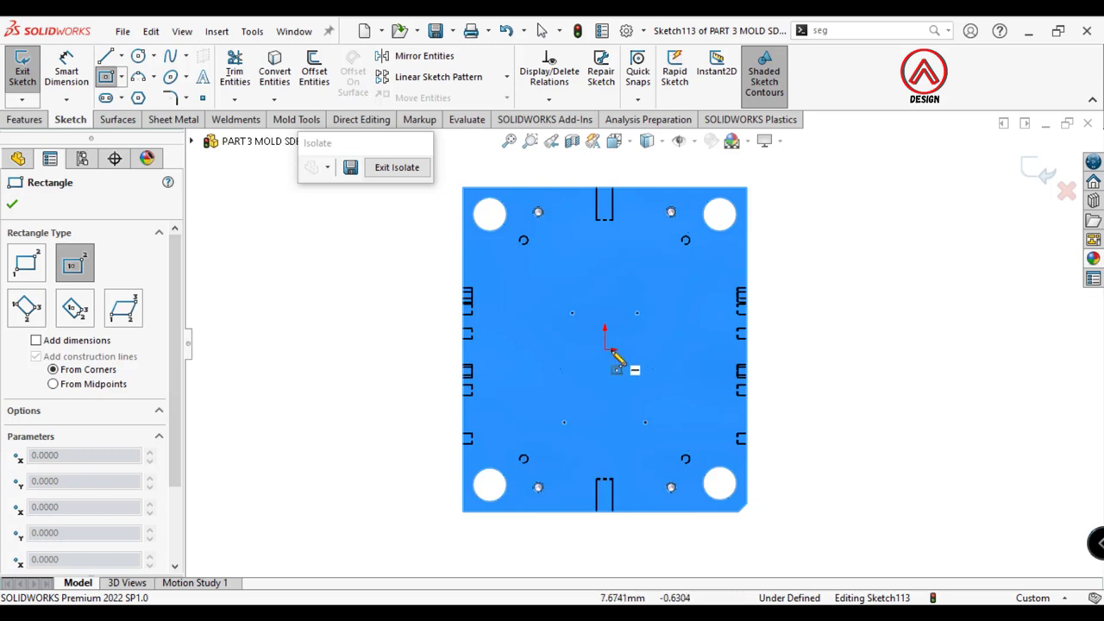
click(606, 347)
scroll(608, 355, up, 1)
text(400)
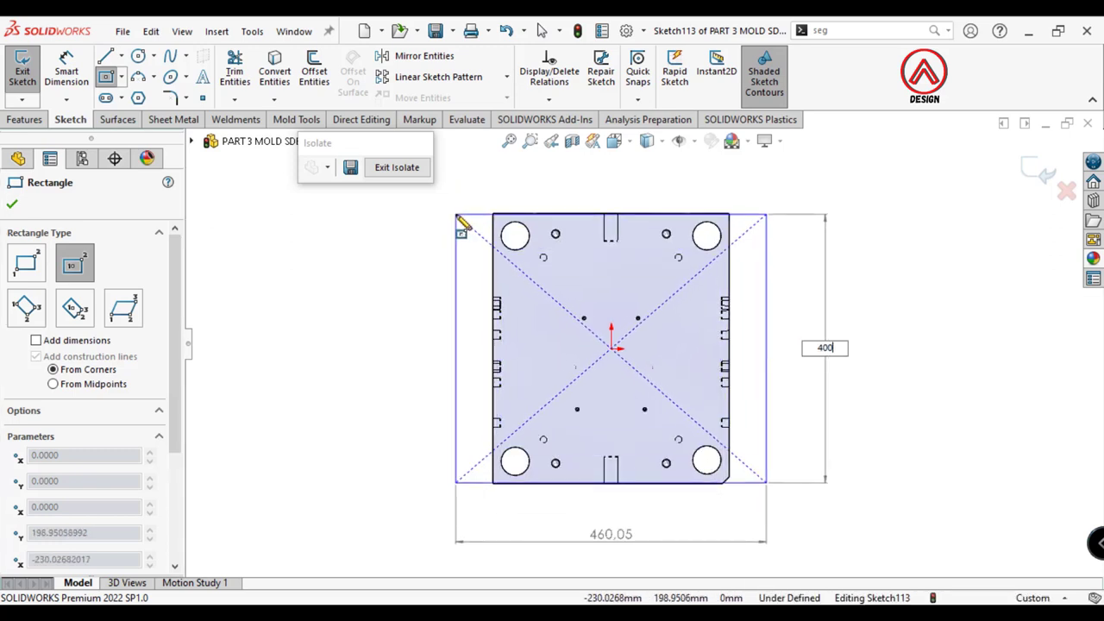
key(Tab)
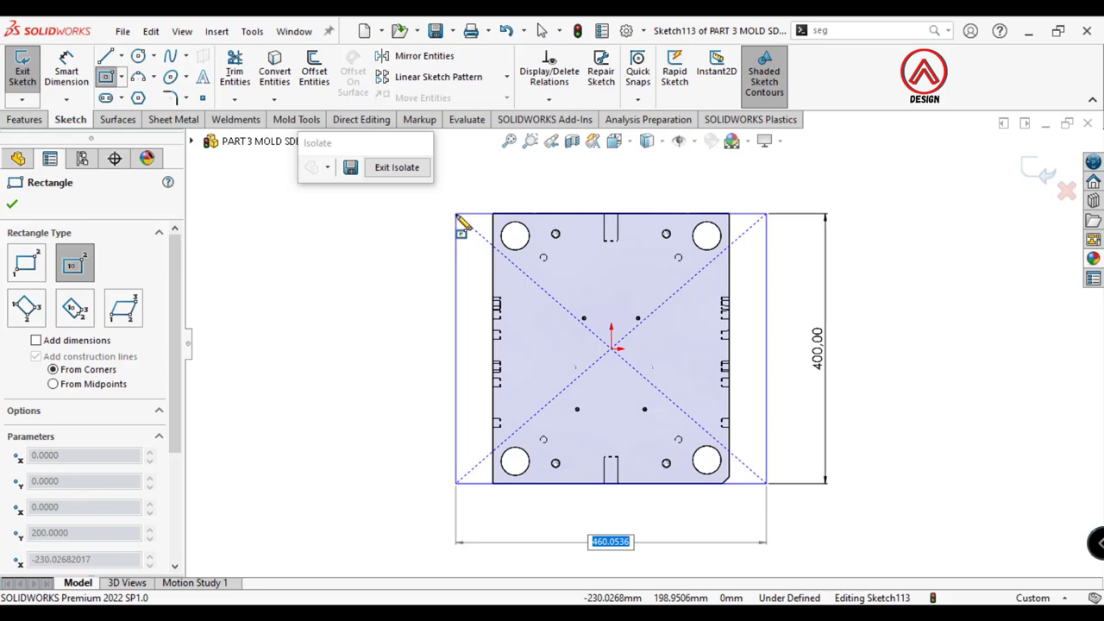
key(Return)
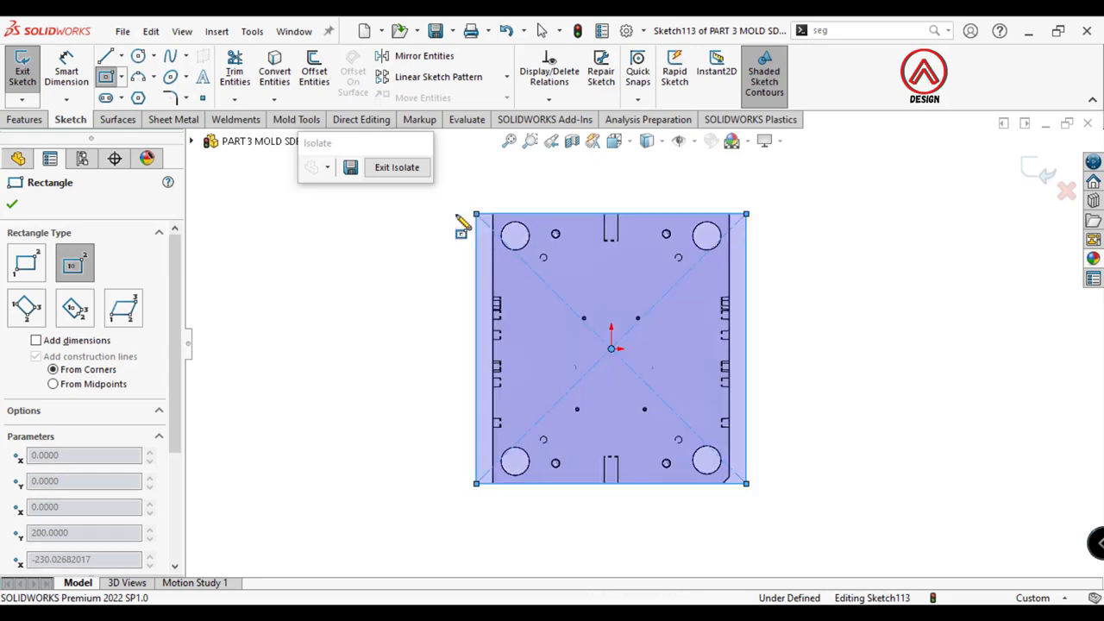
Step: Extrude the square sketch 45 mm into the top clamp plate
click(24, 119)
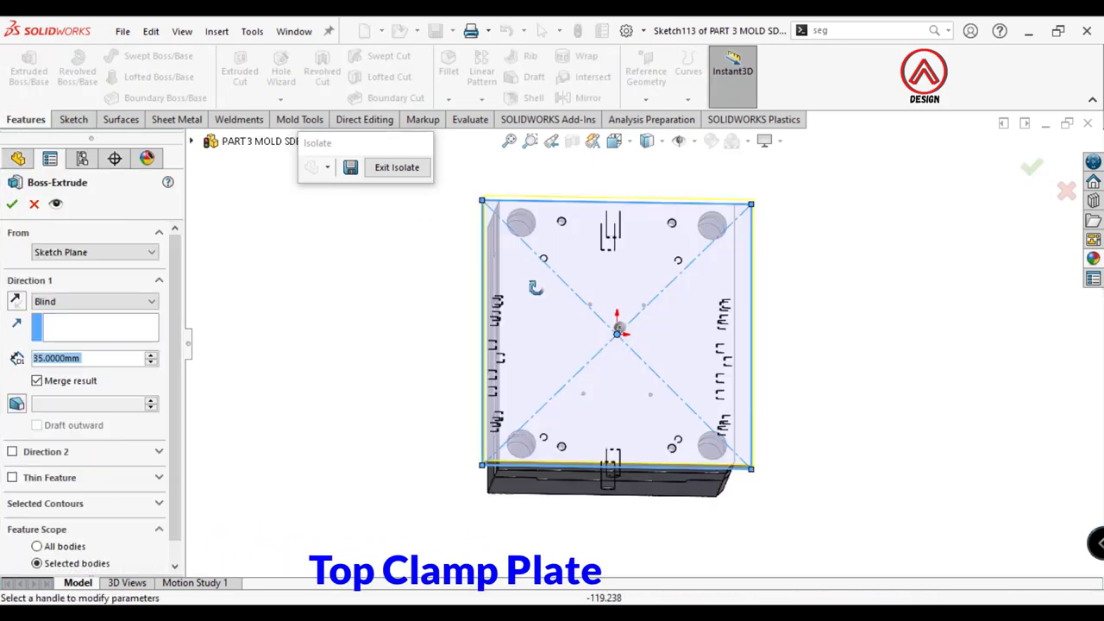
text(4)
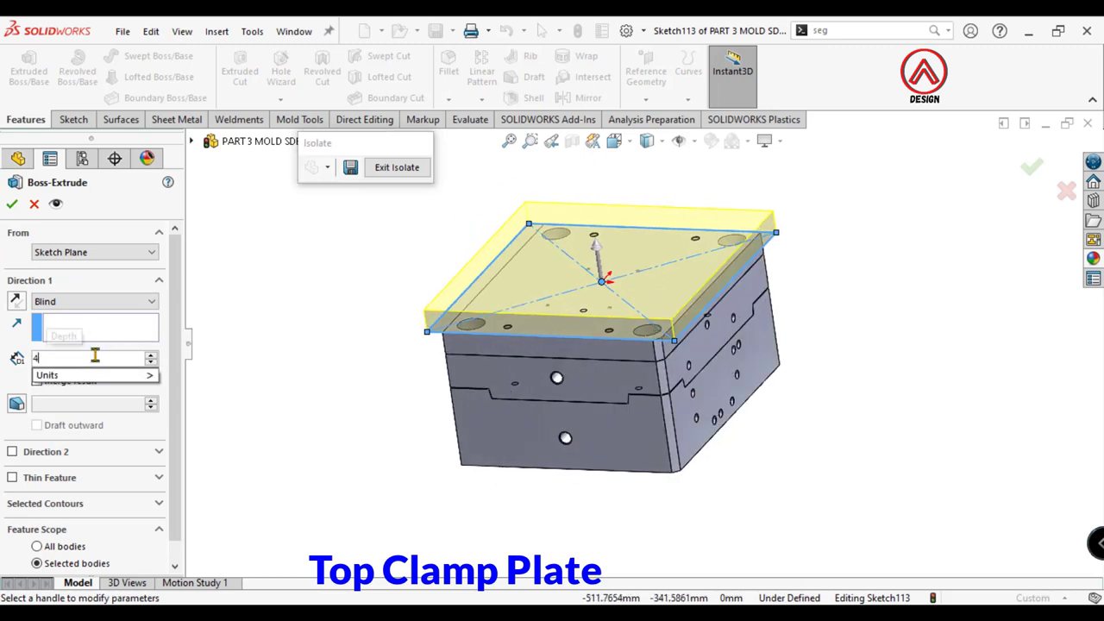
text(5)
key(Return)
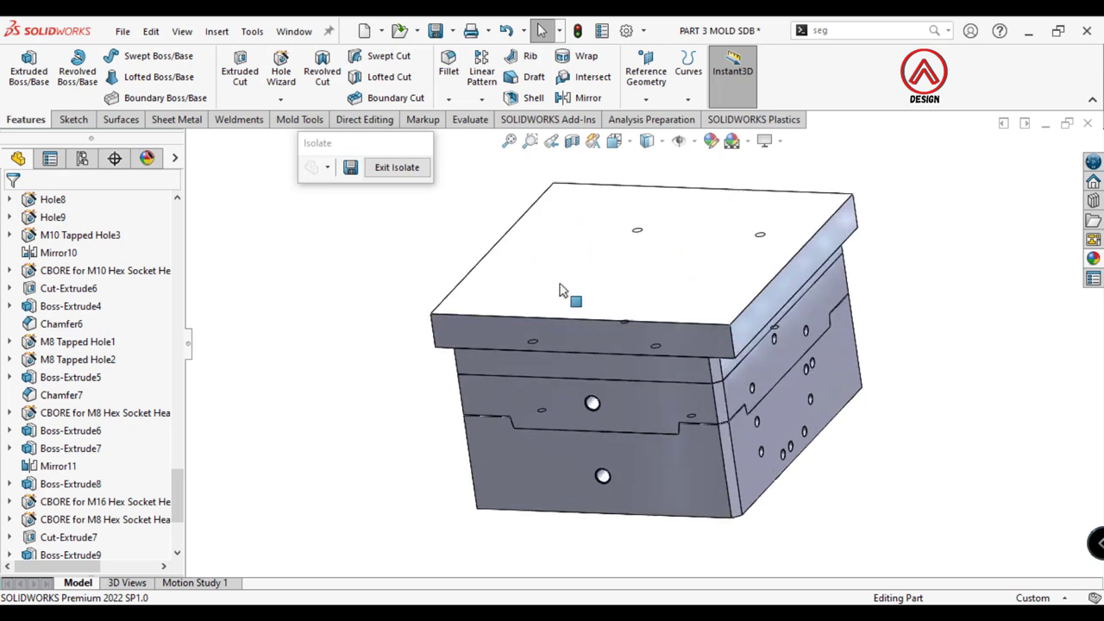
click(642, 289)
click(392, 217)
Step: Chamfer one vertical corner edge of the plate 10 mm at 45°, then view the top face head-on
click(448, 99)
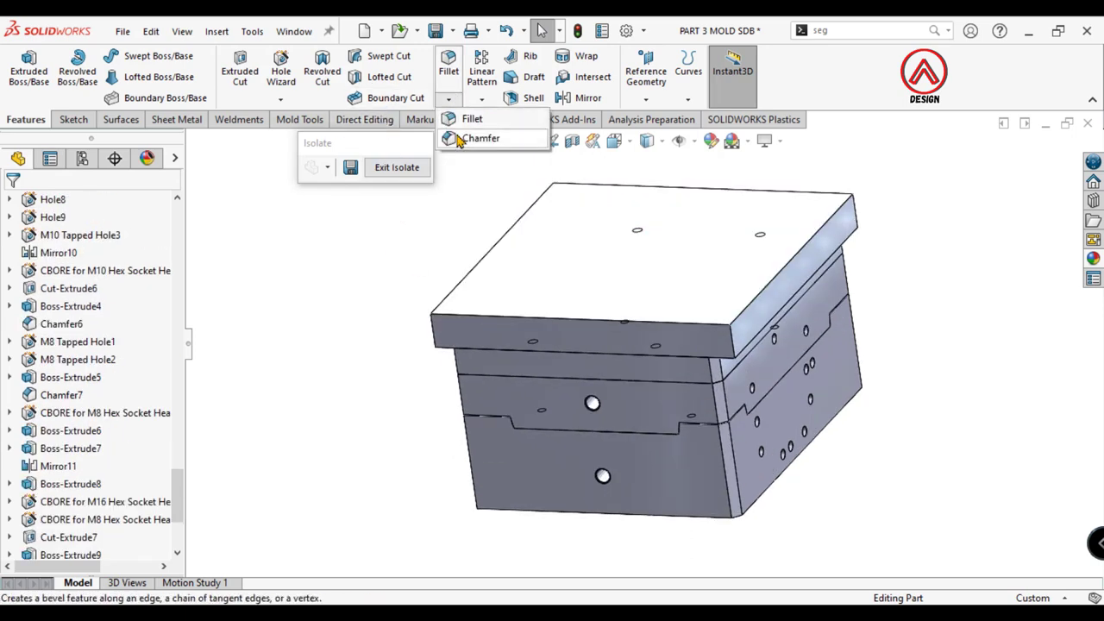
click(465, 138)
click(727, 339)
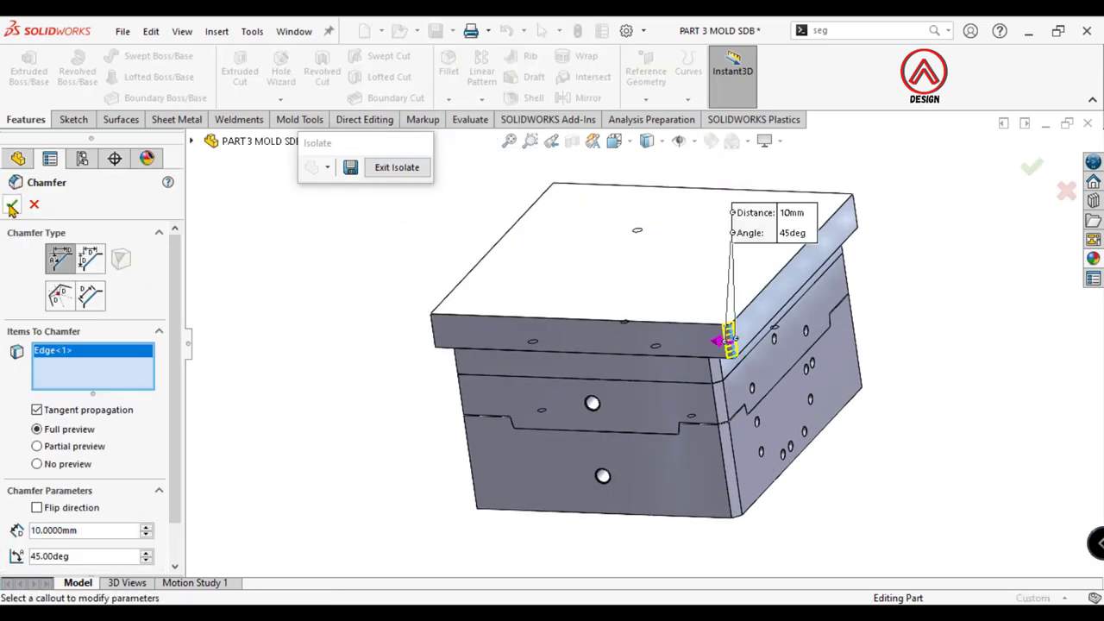
click(645, 290)
key(ctrl+8)
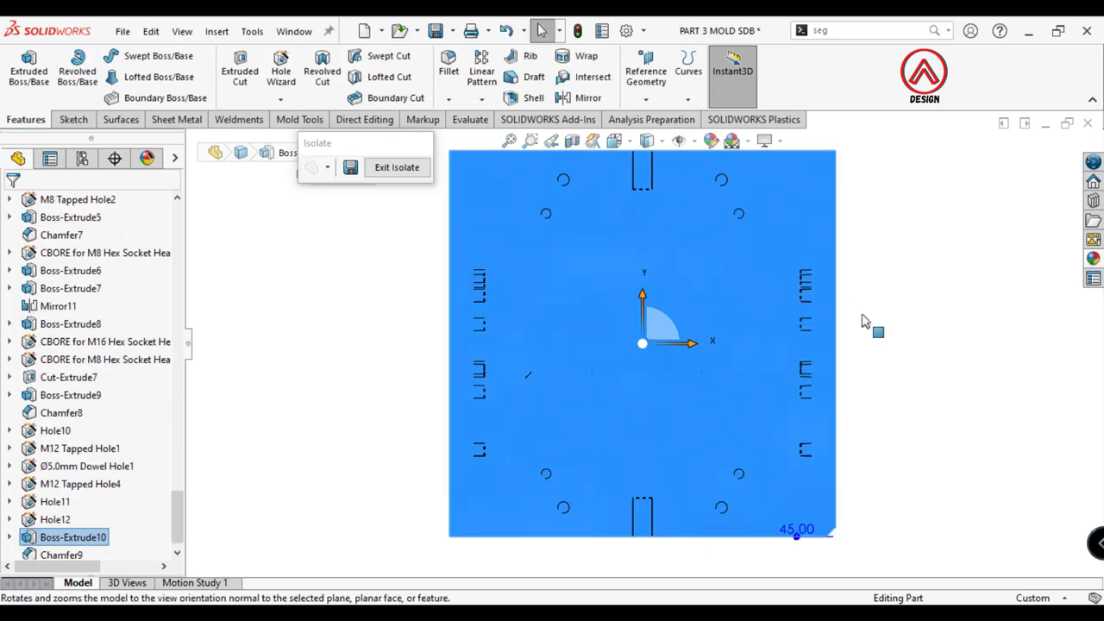
click(633, 398)
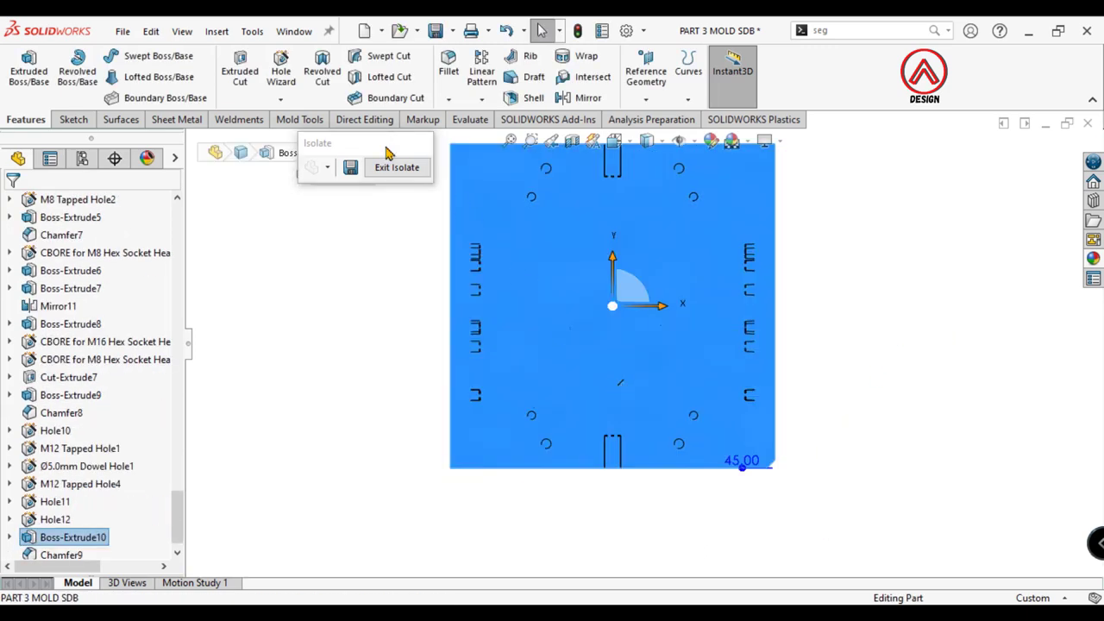
Step: Define a 30 mm counterbored hole, 35 × 14 counterbore, Through All, scoped to the plate
click(281, 69)
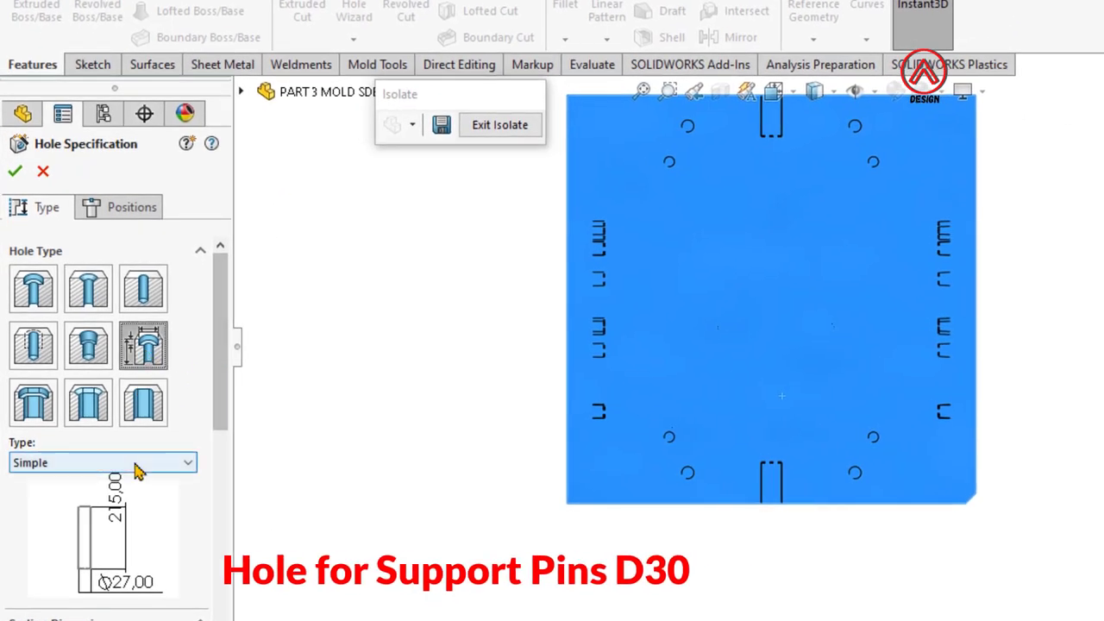
click(138, 470)
click(69, 544)
scroll(212, 500, down, 3)
scroll(33, 442, down, 2)
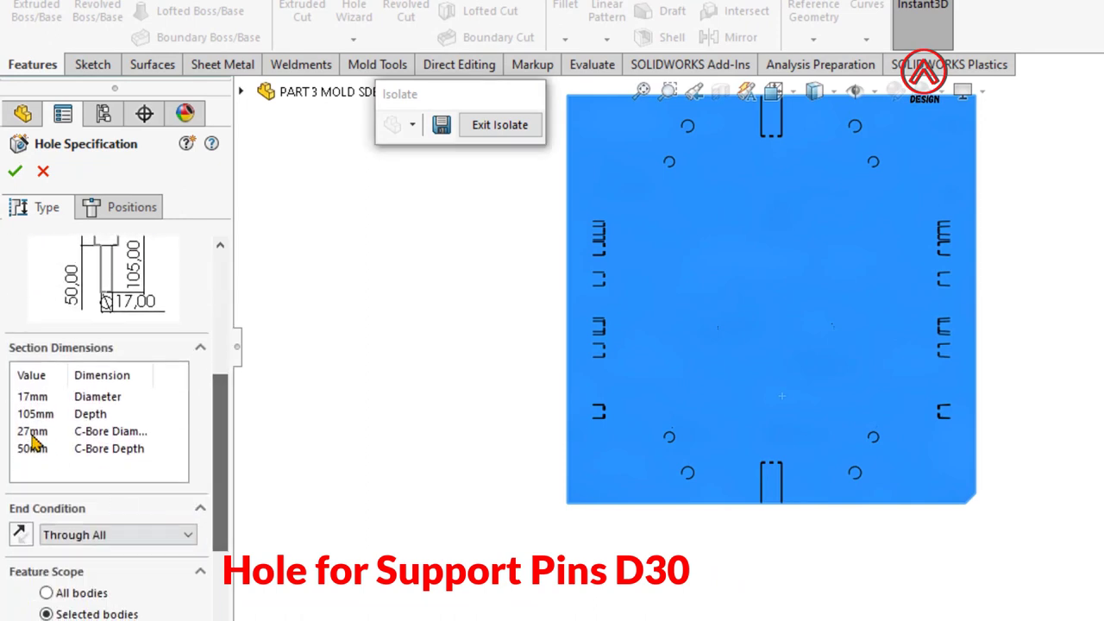
text(30)
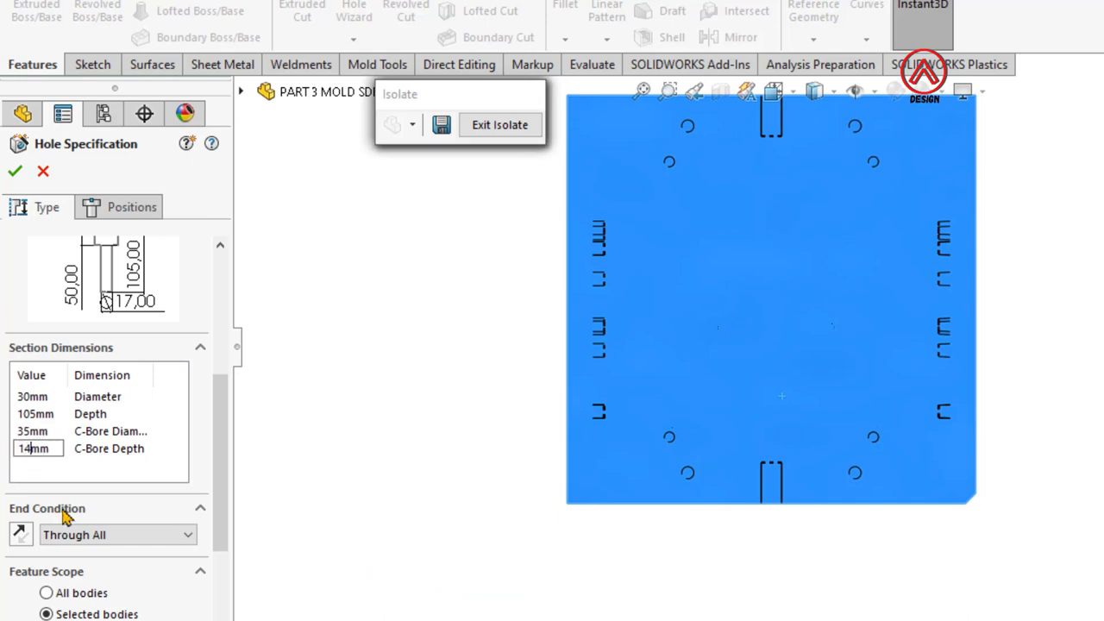
scroll(216, 572, down, 2)
scroll(217, 572, down, 1)
click(48, 539)
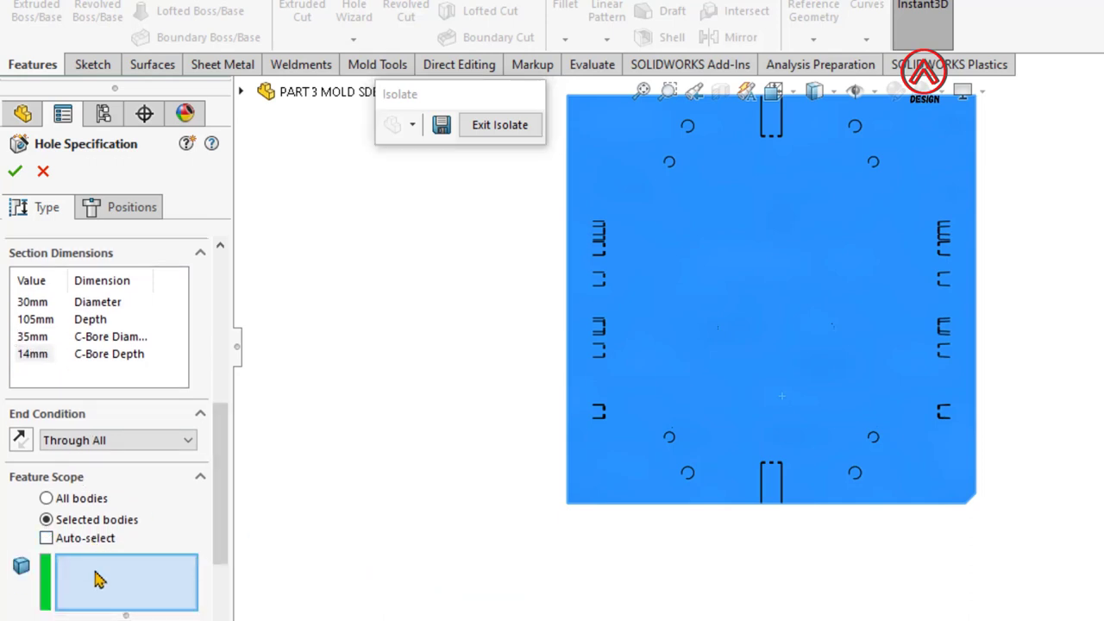
click(698, 387)
Step: Place hole points at the top-left and top-right corner circle centres
click(131, 207)
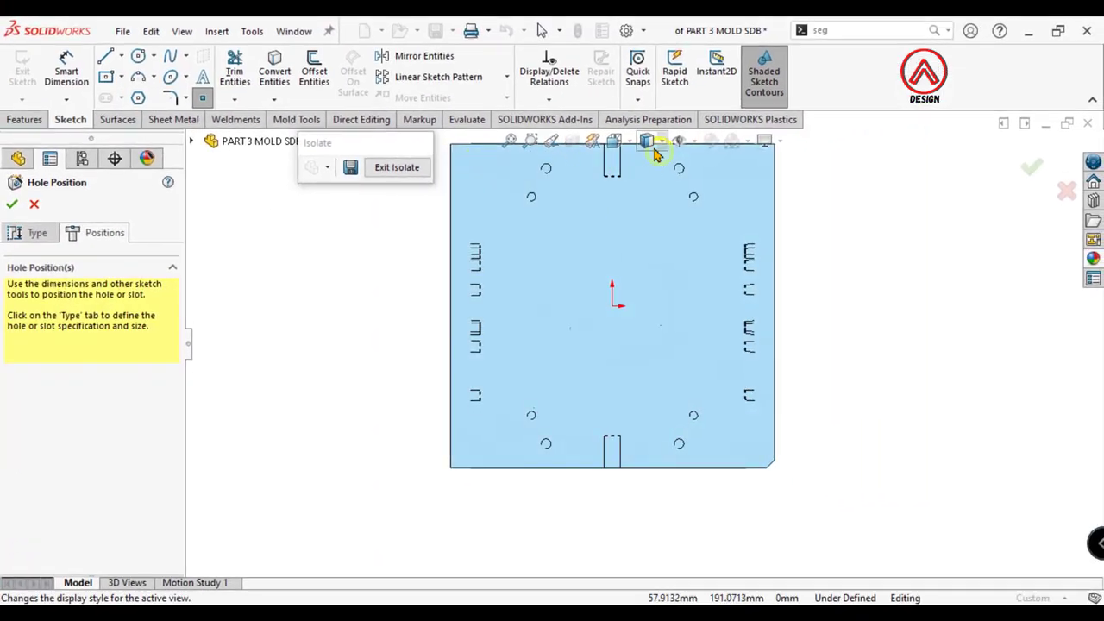
click(657, 140)
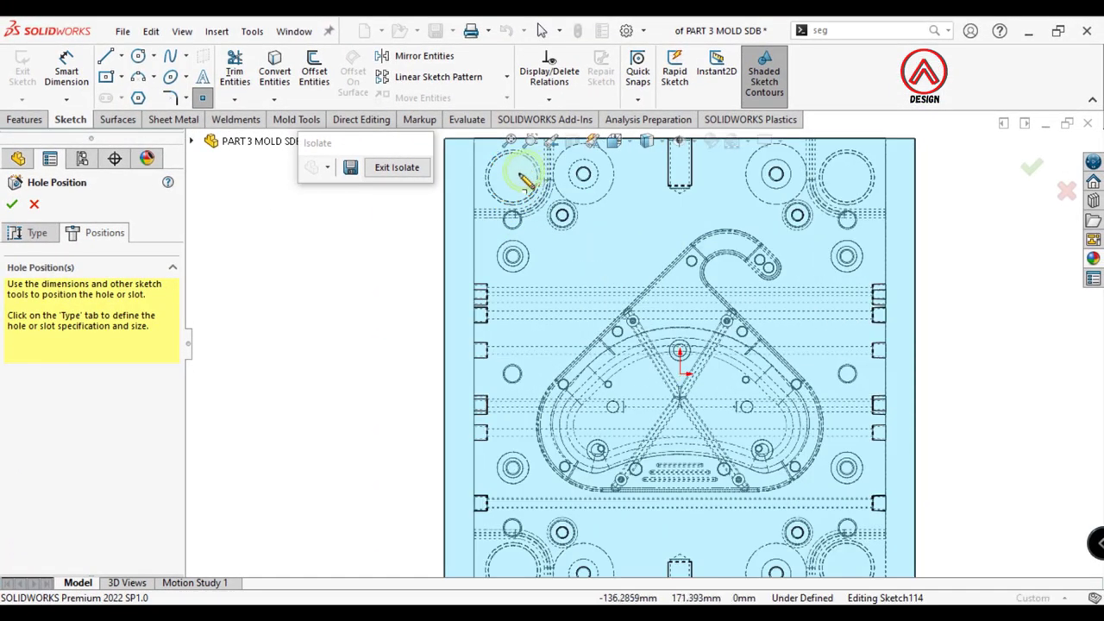
click(516, 176)
scroll(796, 253, up, 2)
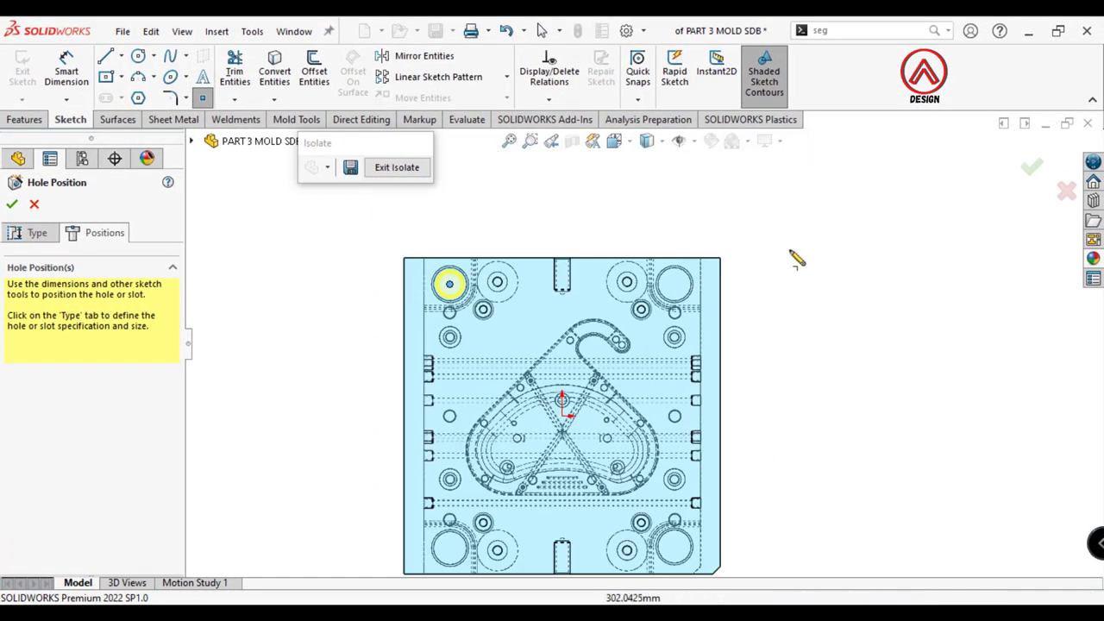
click(673, 287)
scroll(566, 414, down, 2)
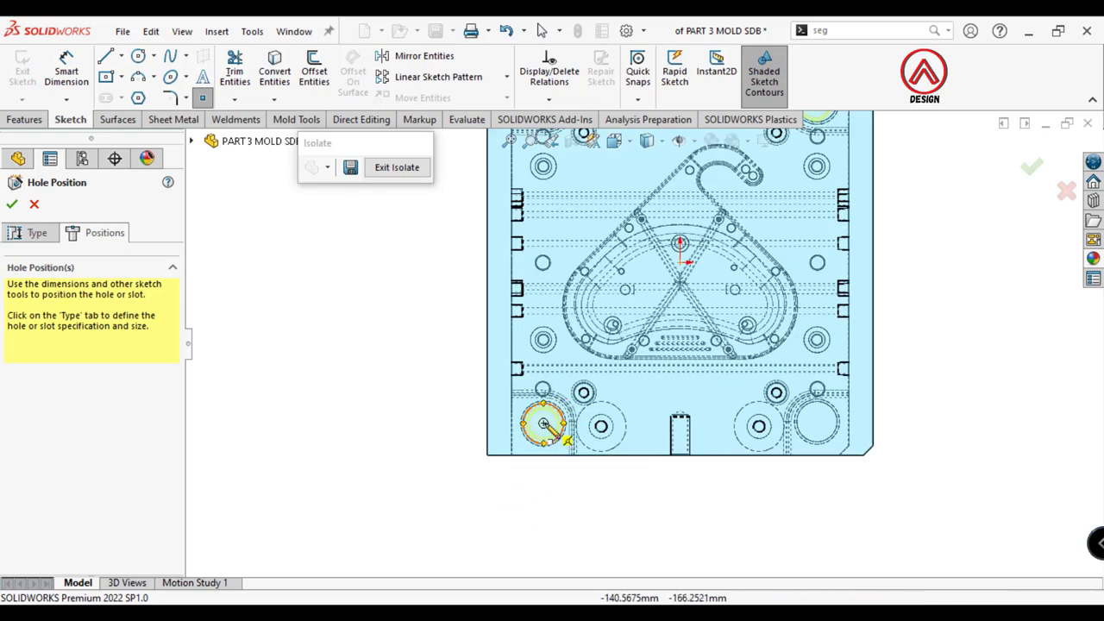
scroll(738, 172, down, 3)
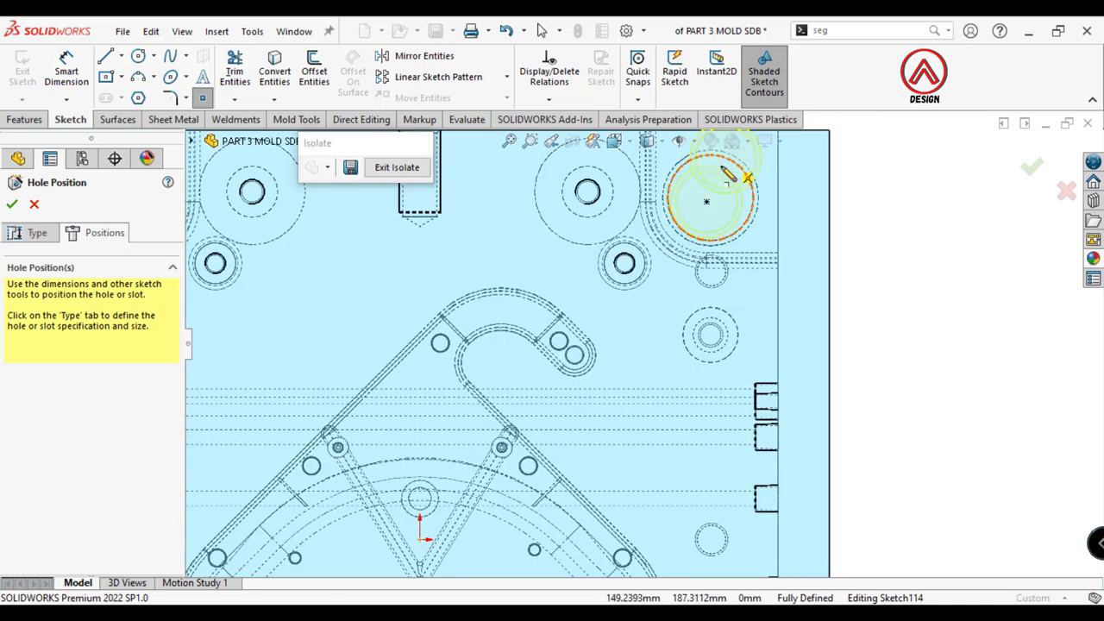
Step: Snap the top-right point onto the circle centre at 142 mm, 167 mm
key(Escape)
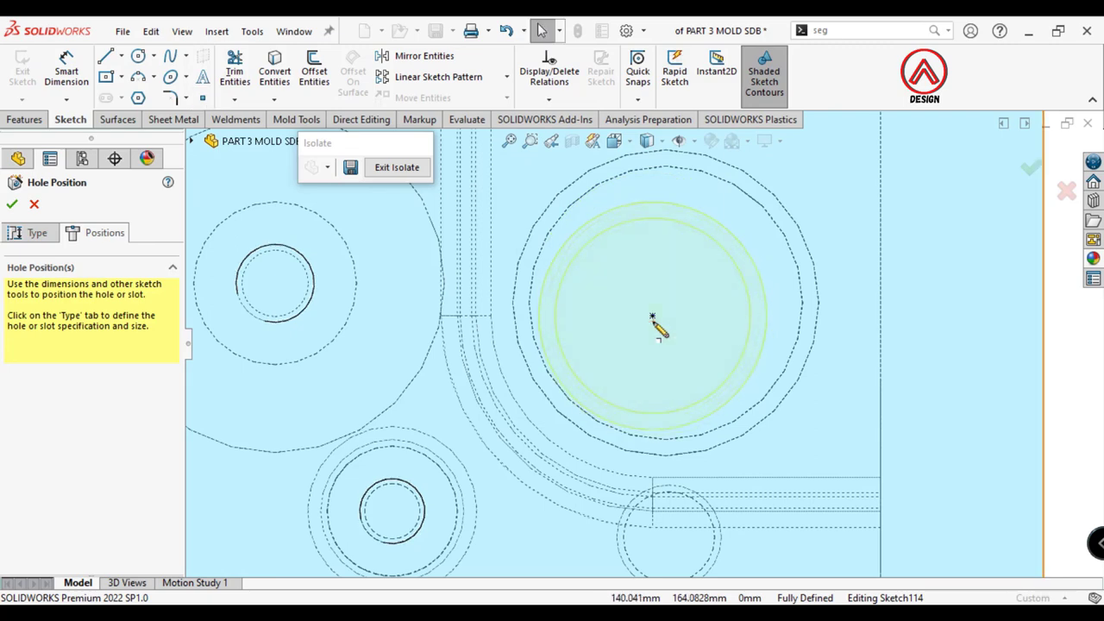
click(652, 318)
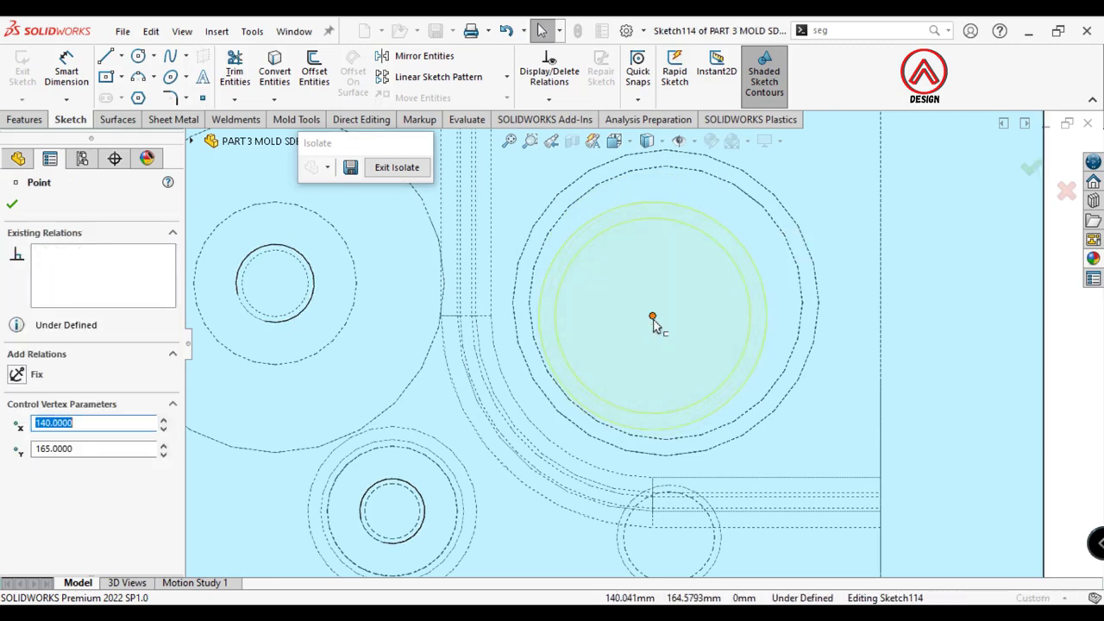
drag(653, 317, 770, 218)
drag(678, 304, 665, 303)
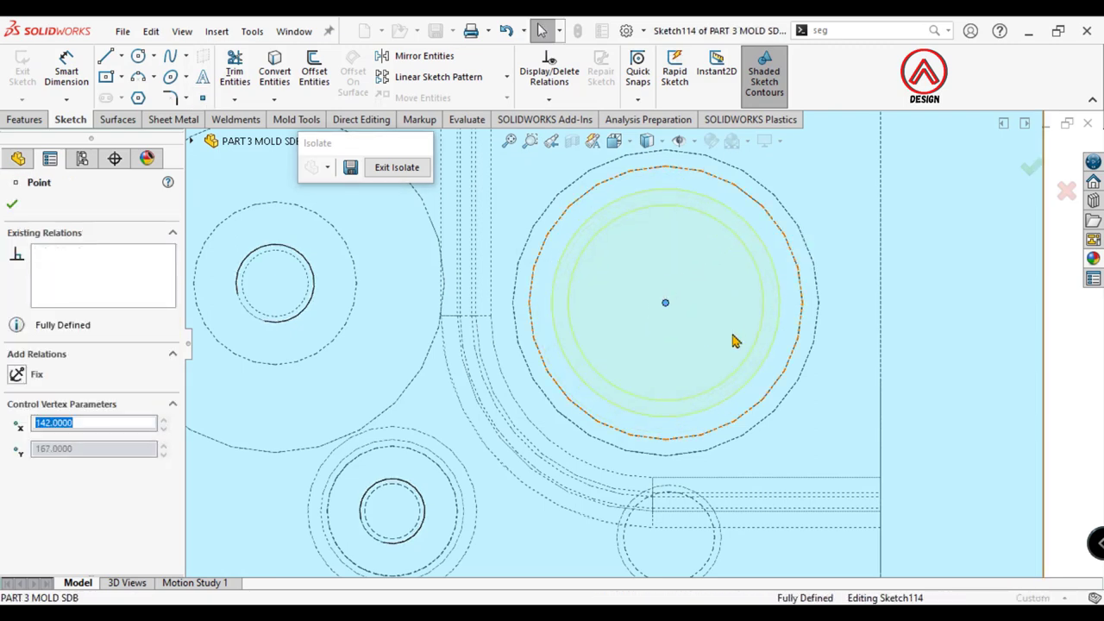
scroll(646, 345, up, 4)
click(1031, 167)
Step: Confirm the support-pin holes and view the plate's top face Normal To
click(1031, 167)
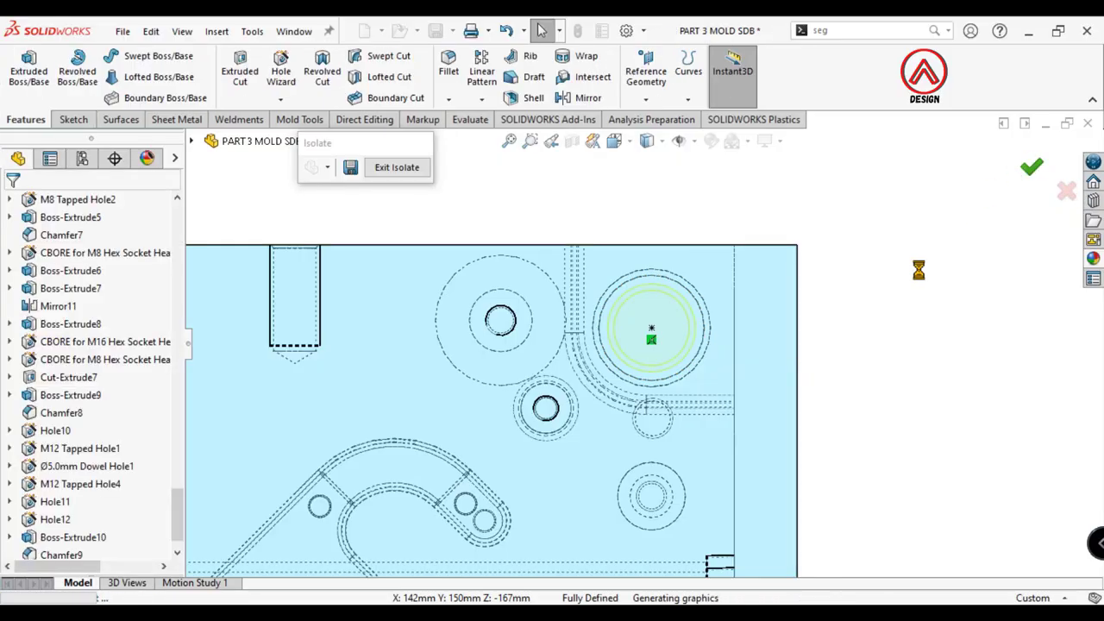
scroll(509, 438, up, 4)
key(ctrl+7)
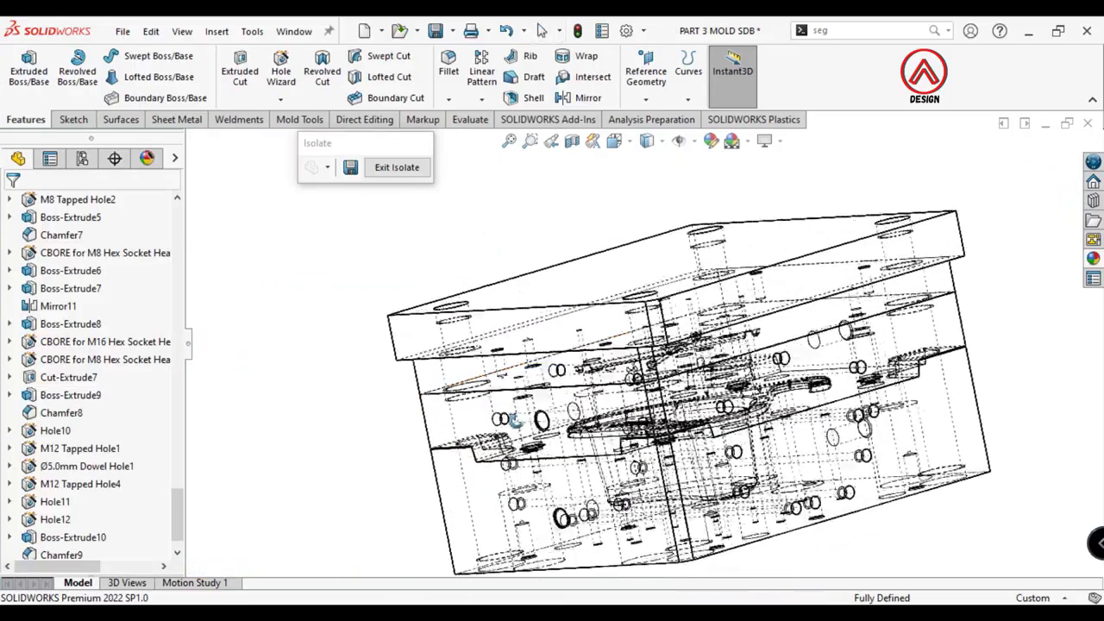
middle_drag(492, 430, 757, 224)
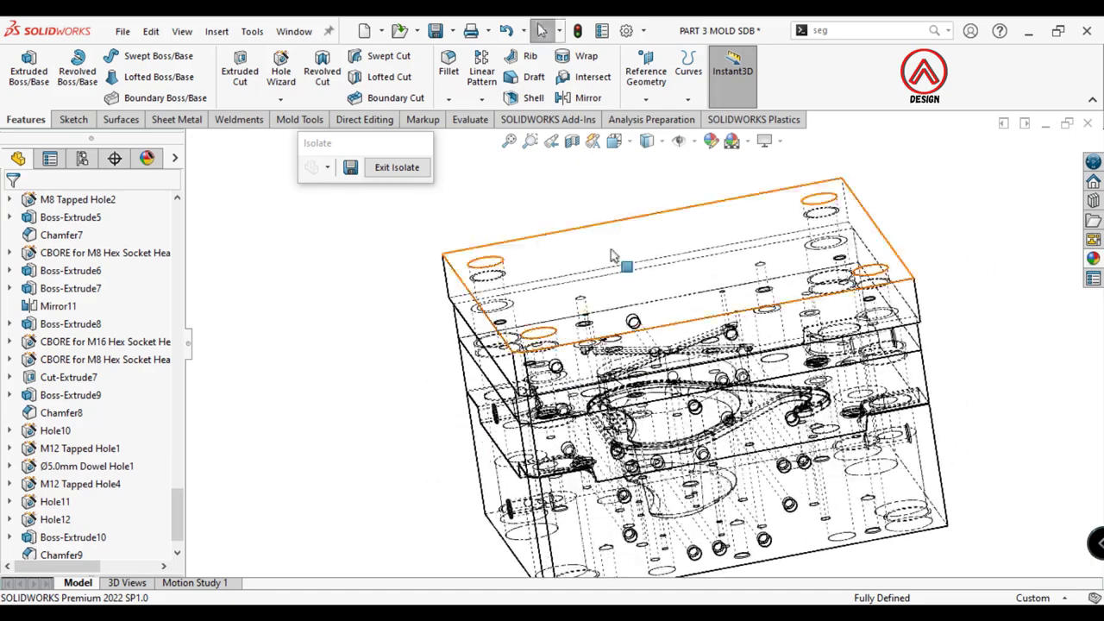
click(757, 223)
key(ctrl+8)
Step: Switch to Shaded With Edges and start a Hole Wizard hole on the top face
click(647, 141)
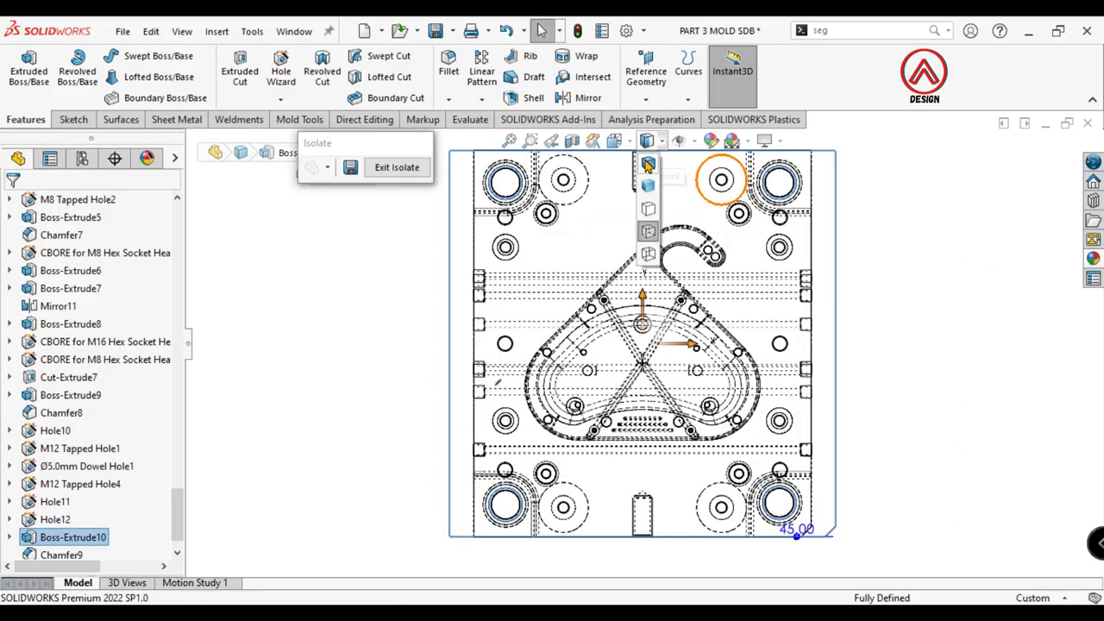
click(647, 177)
click(645, 414)
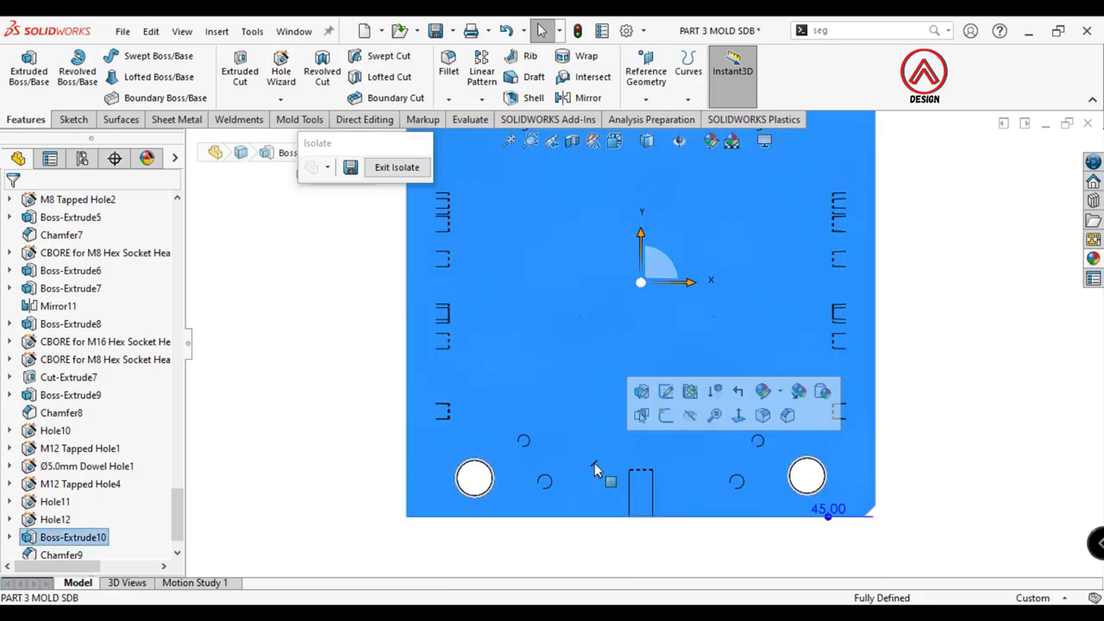
click(281, 73)
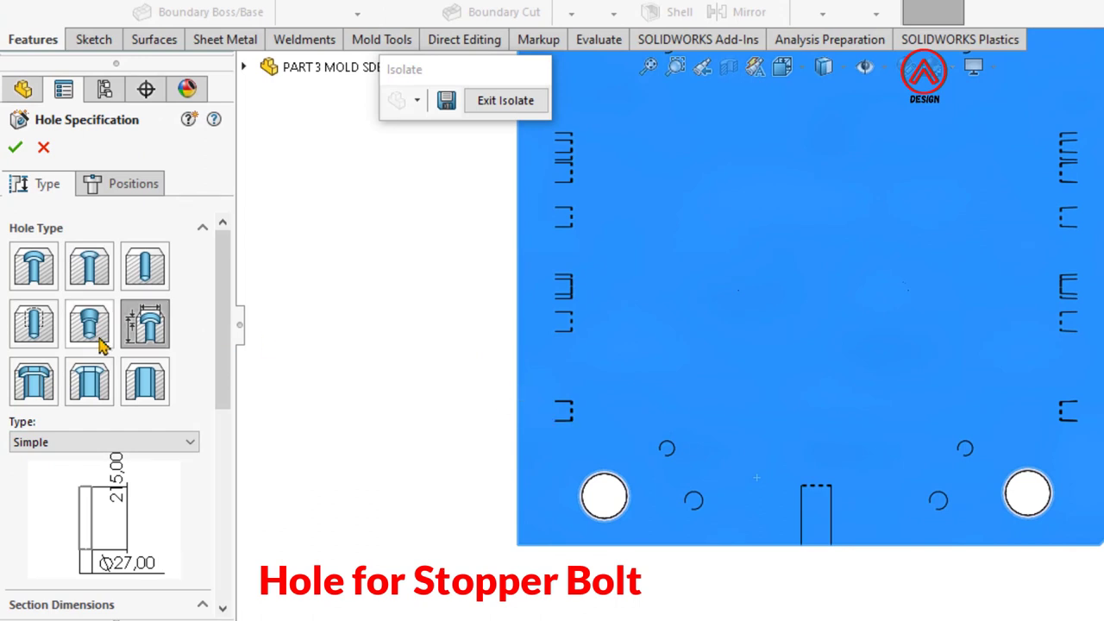
Step: Make the hole a 17 mm counterbore, 26 × 28 mm, Through All, cutting the selected body
scroll(221, 369, down, 3)
click(149, 343)
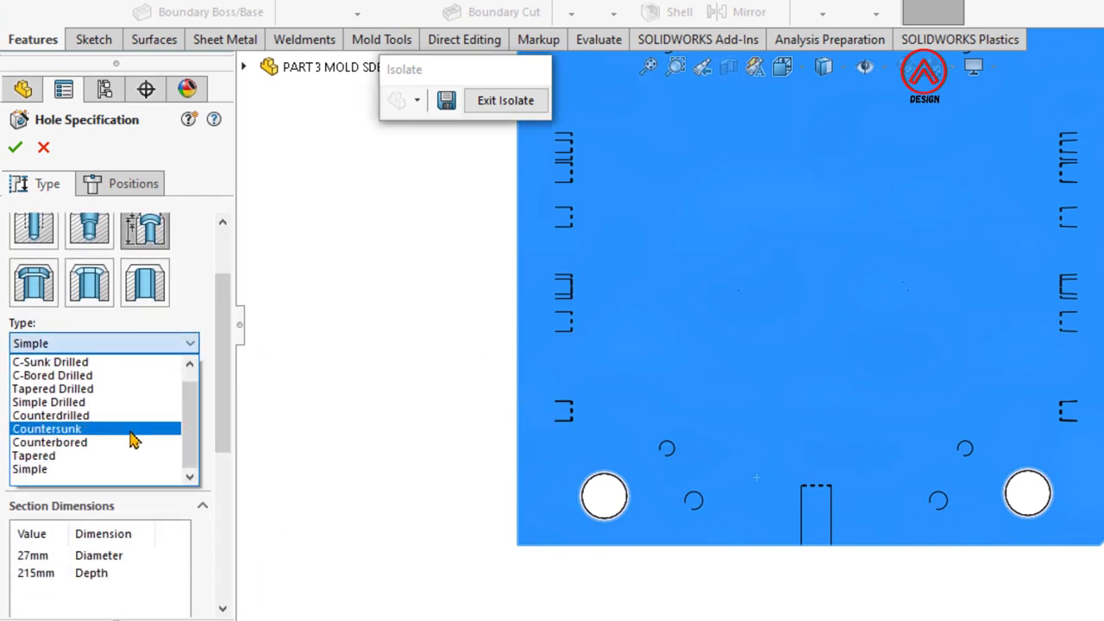
click(135, 436)
scroll(193, 439, down, 5)
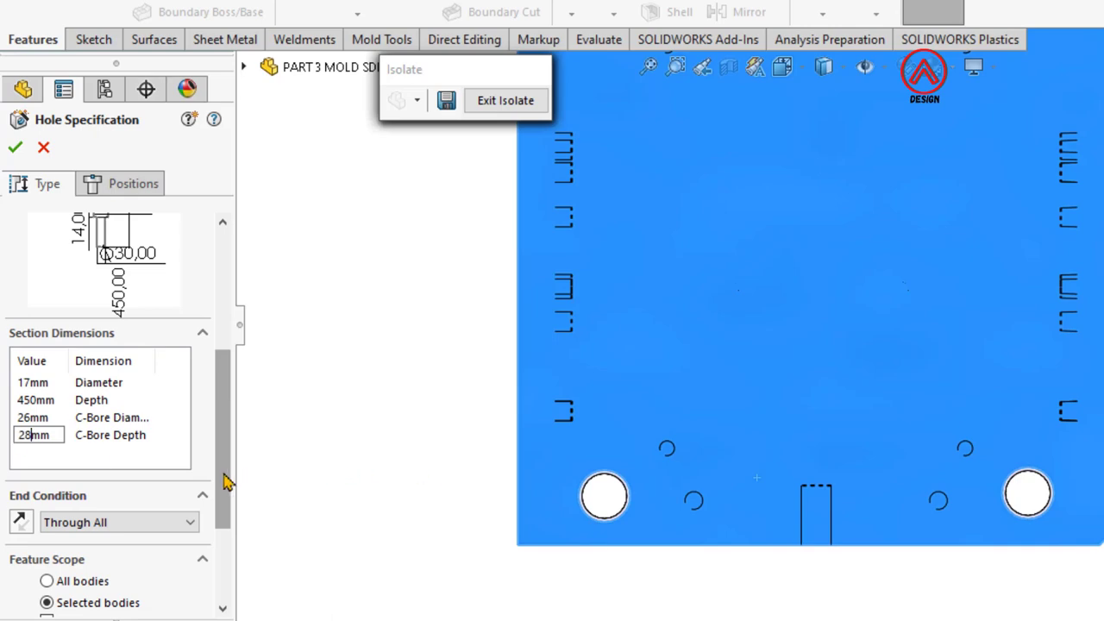
drag(224, 481, 199, 556)
scroll(198, 556, up, 1)
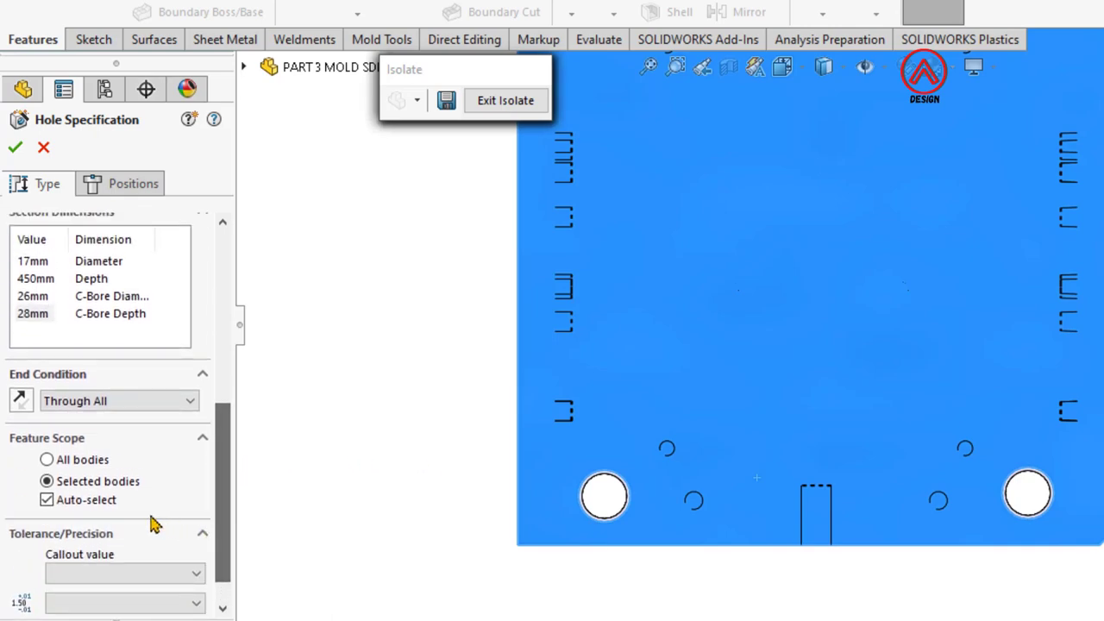
click(47, 499)
click(672, 406)
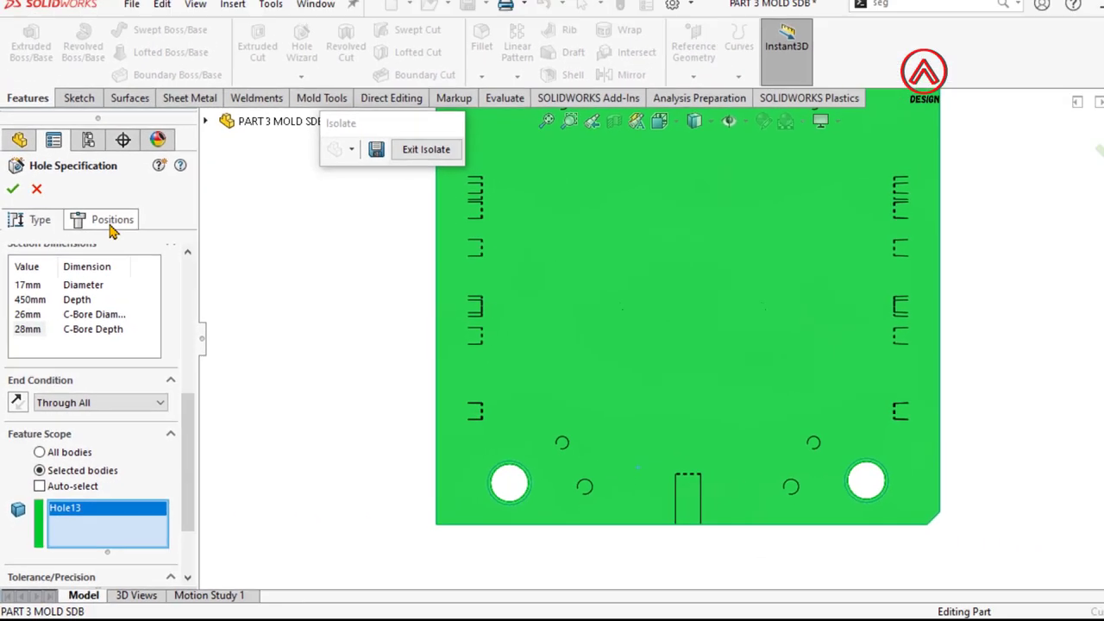
Step: With hidden lines visible, place the holes at the two circle centres beside the large holes
click(129, 185)
click(646, 142)
click(647, 232)
scroll(566, 486, down, 2)
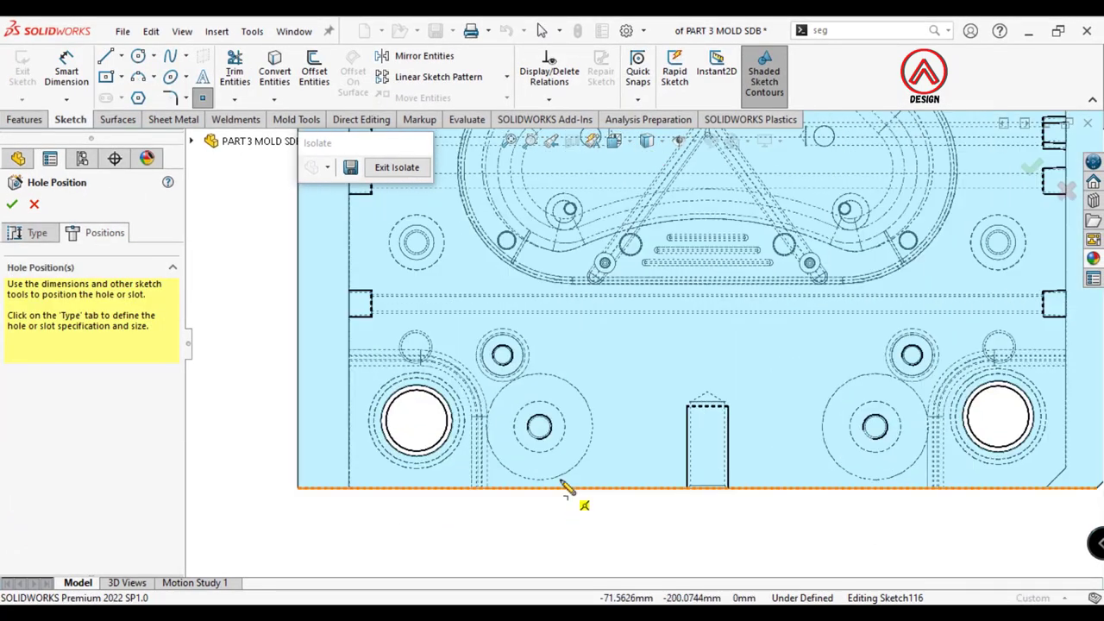
scroll(565, 416, down, 2)
click(545, 398)
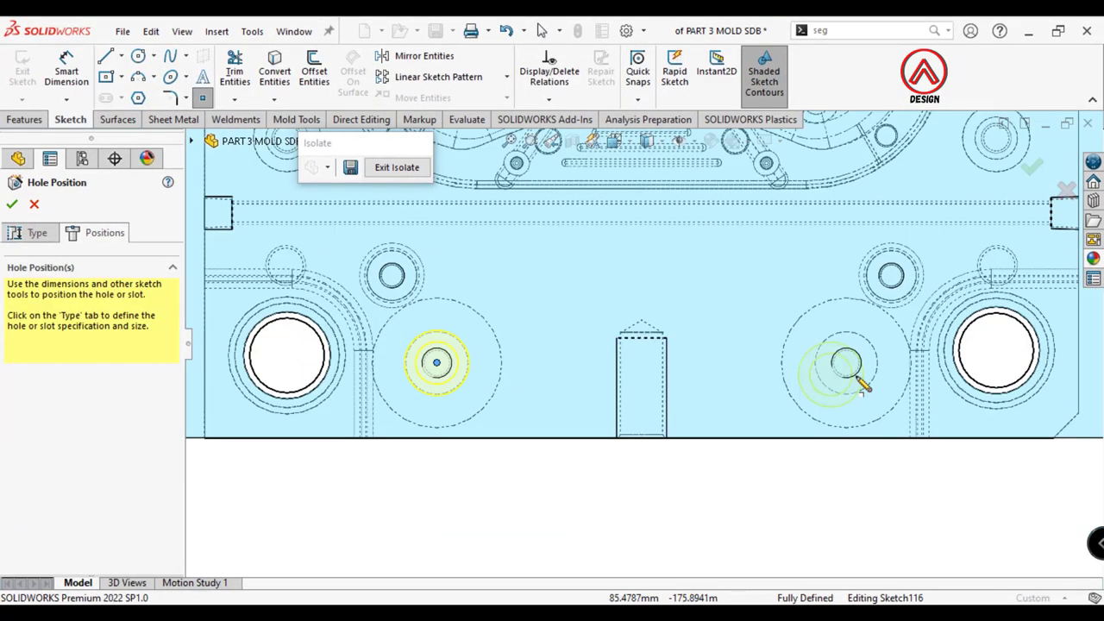
scroll(834, 360, up, 5)
scroll(603, 285, down, 2)
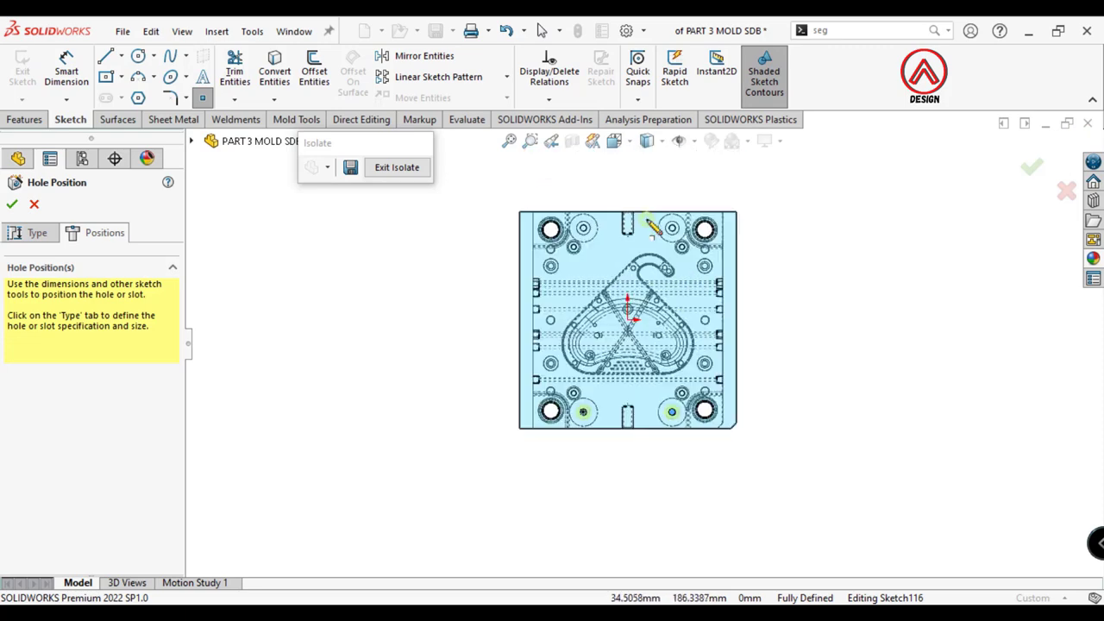
scroll(572, 279, down, 2)
scroll(483, 297, down, 2)
click(453, 289)
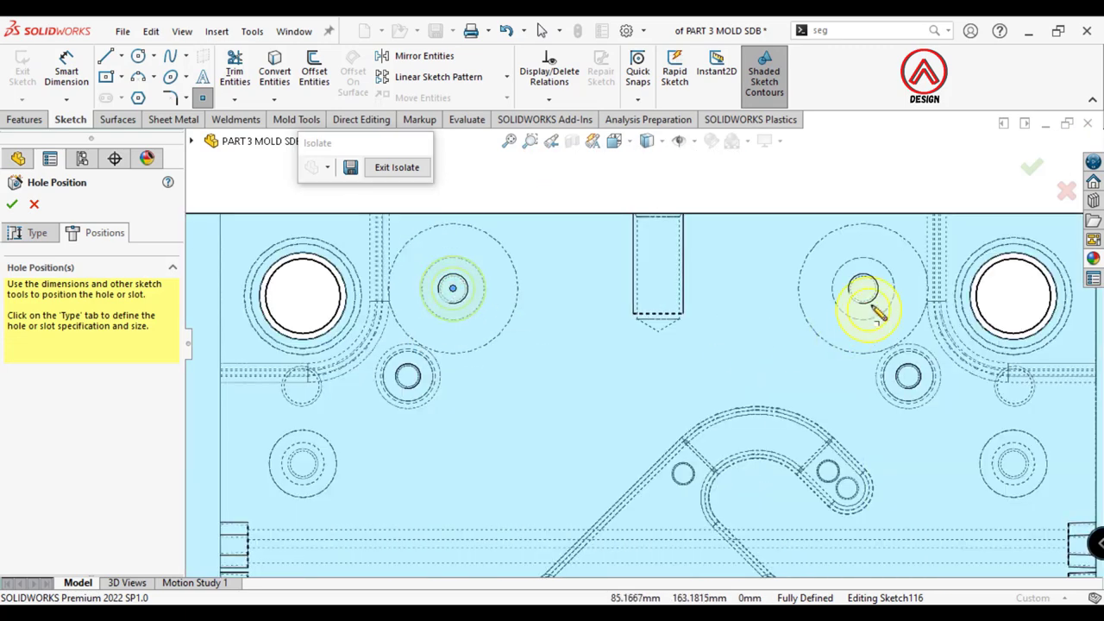
click(863, 288)
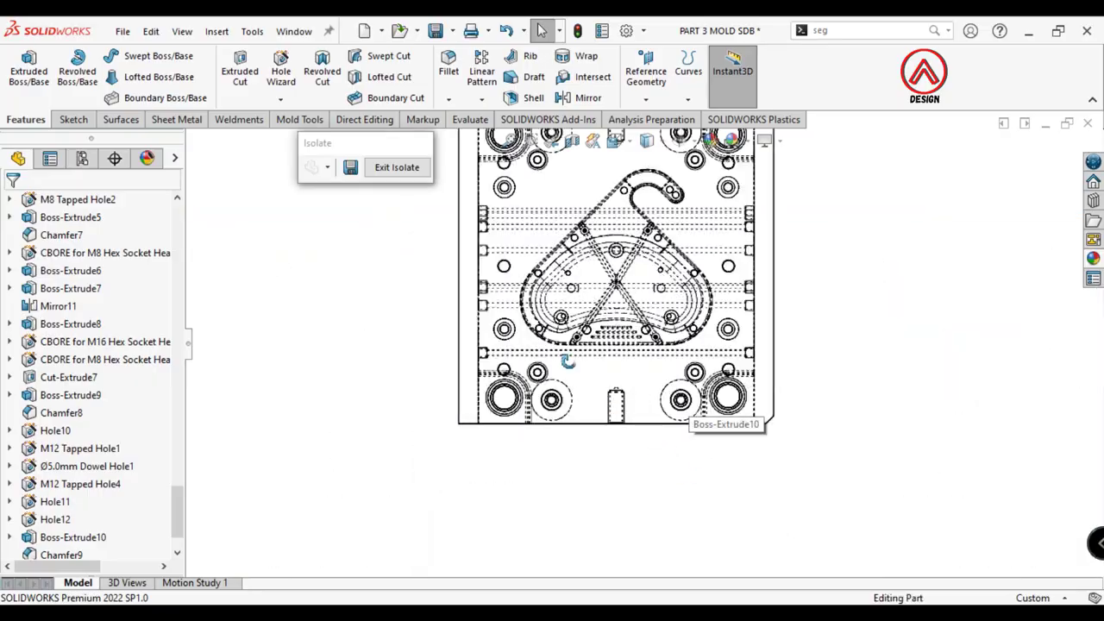
Step: Snap to the front view and section the mold along the Right Plane
mouse_move(567, 360)
middle_down()
mouse_move(462, 401)
mouse_move(393, 310)
mouse_move(415, 291)
mouse_move(391, 306)
middle_up()
click(614, 141)
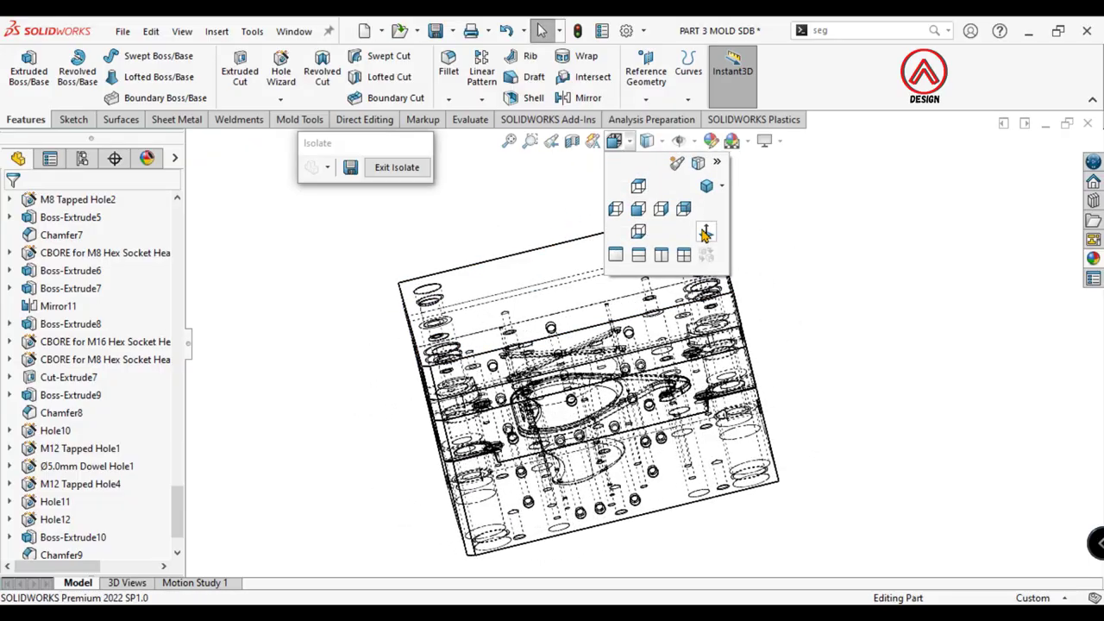
click(705, 232)
click(572, 141)
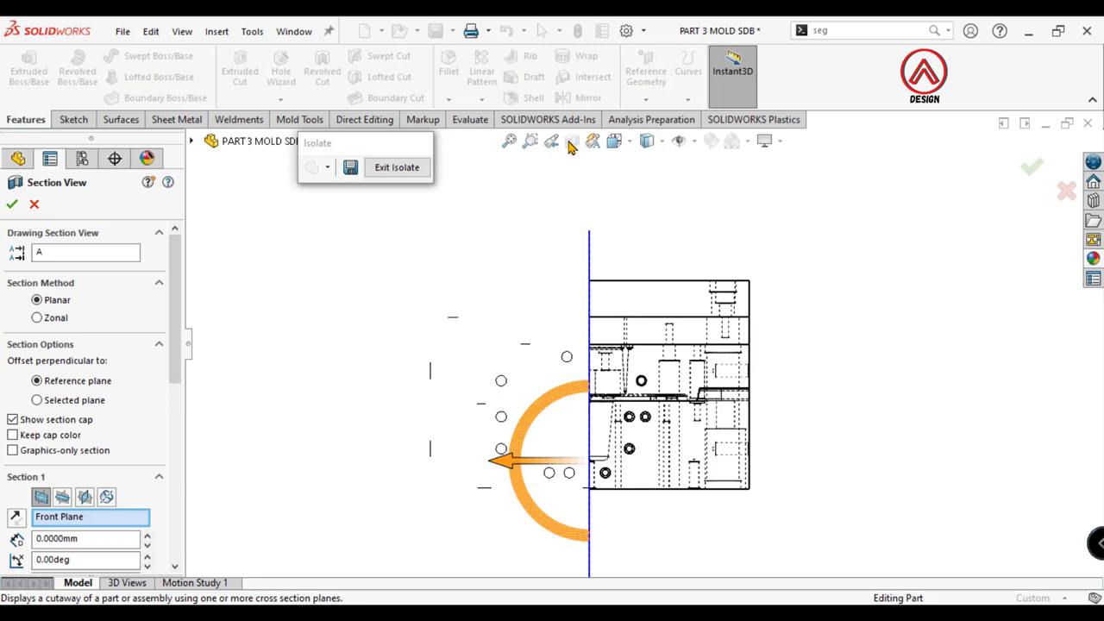
click(62, 497)
click(84, 497)
click(13, 205)
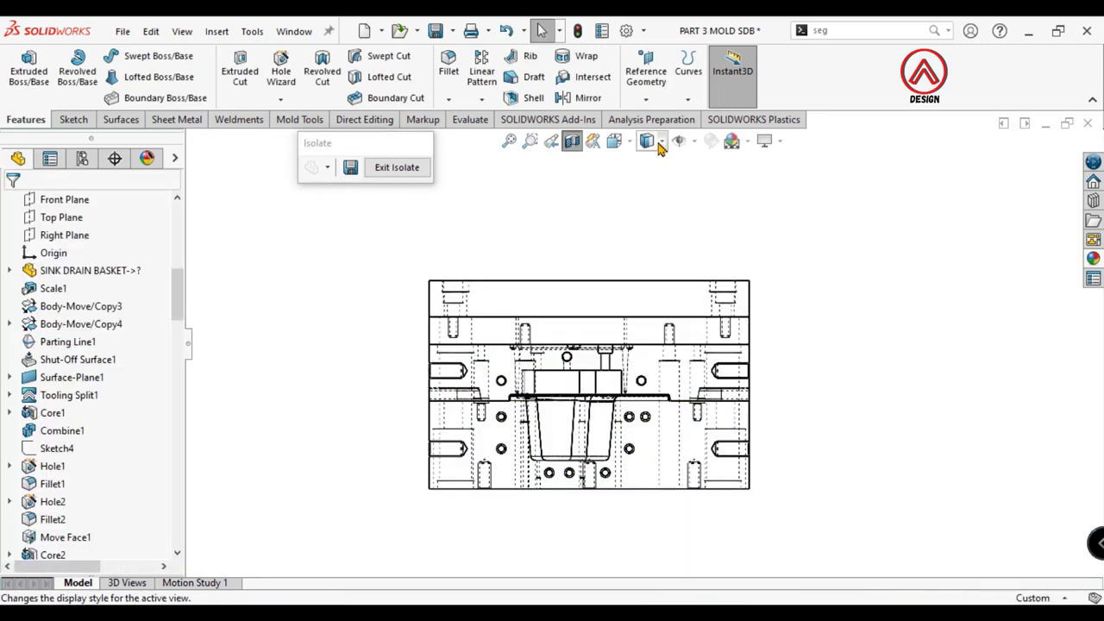
Step: Switch to Shaded With Edges and start a new sketch on the Right Plane
click(647, 142)
click(646, 164)
scroll(635, 330, down, 5)
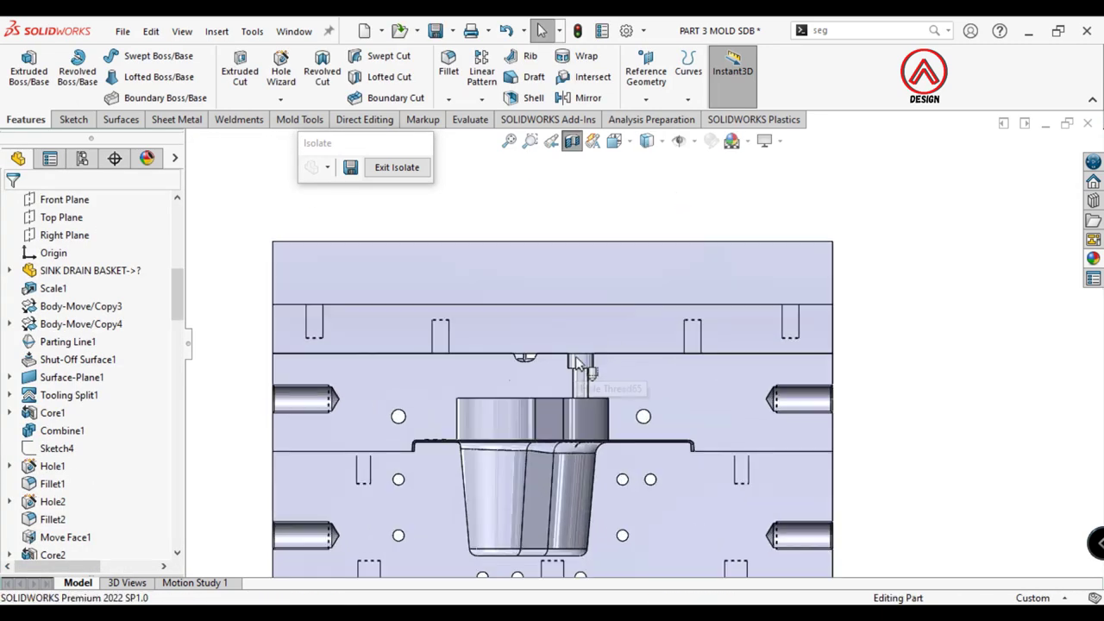
drag(176, 306, 176, 287)
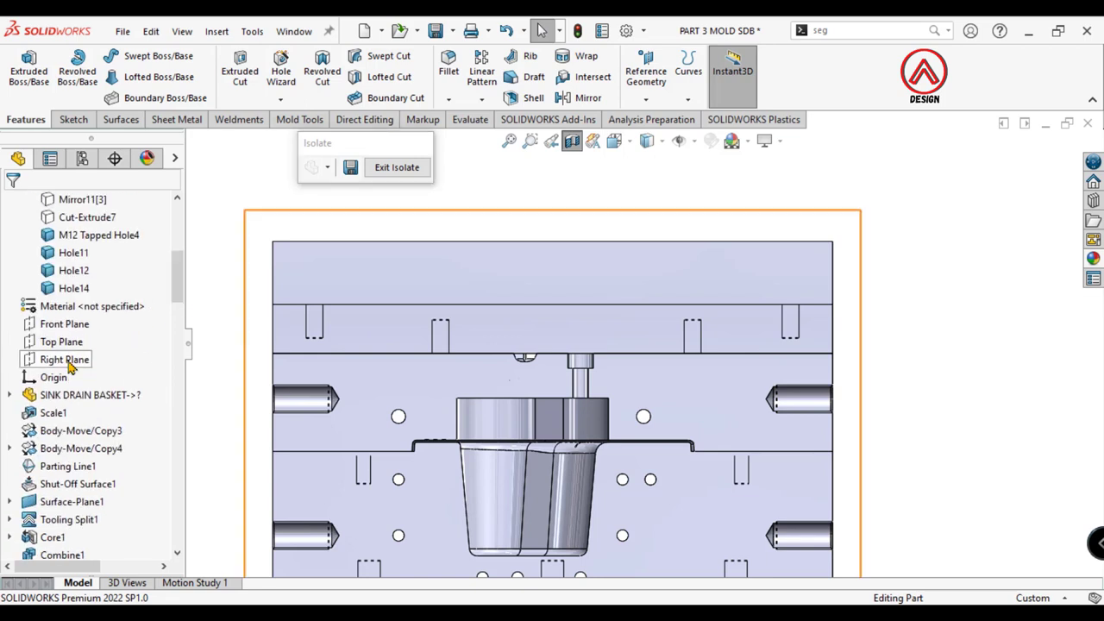
click(64, 359)
click(82, 337)
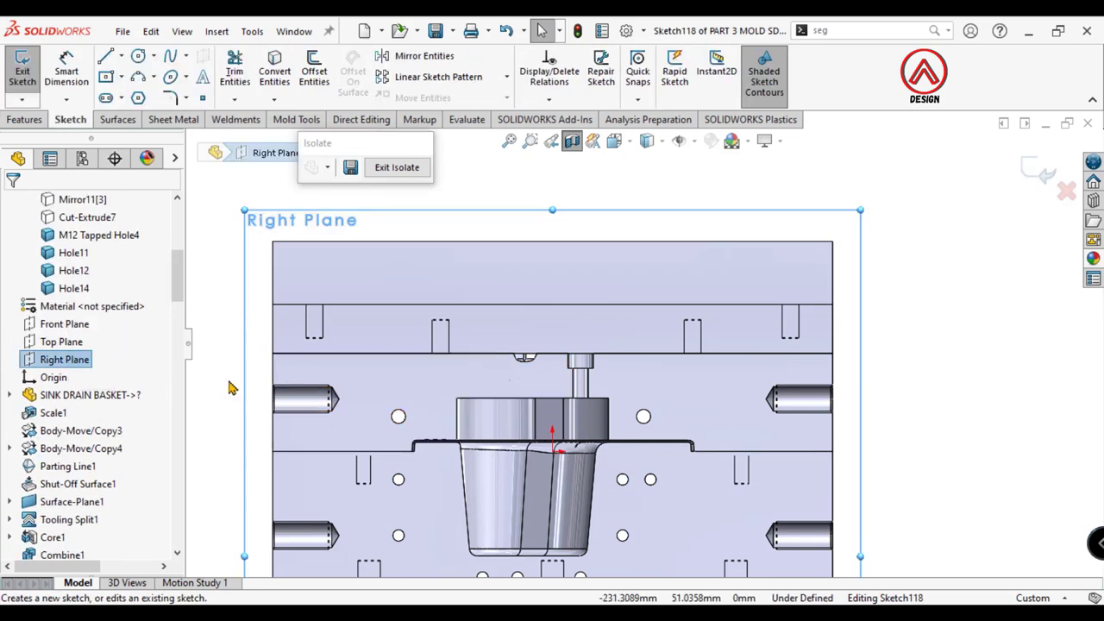
Step: Draw a vertical centerline upward from the origin
click(121, 55)
click(148, 93)
scroll(598, 305, down, 3)
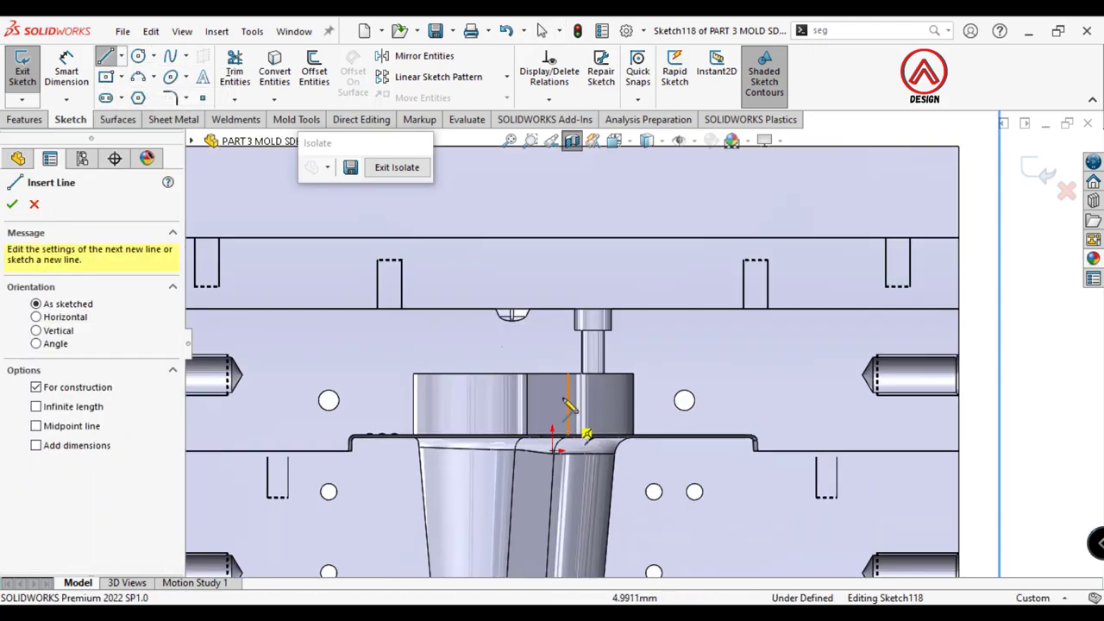
scroll(573, 302, up, 3)
scroll(604, 345, down, 3)
scroll(642, 457, up, 2)
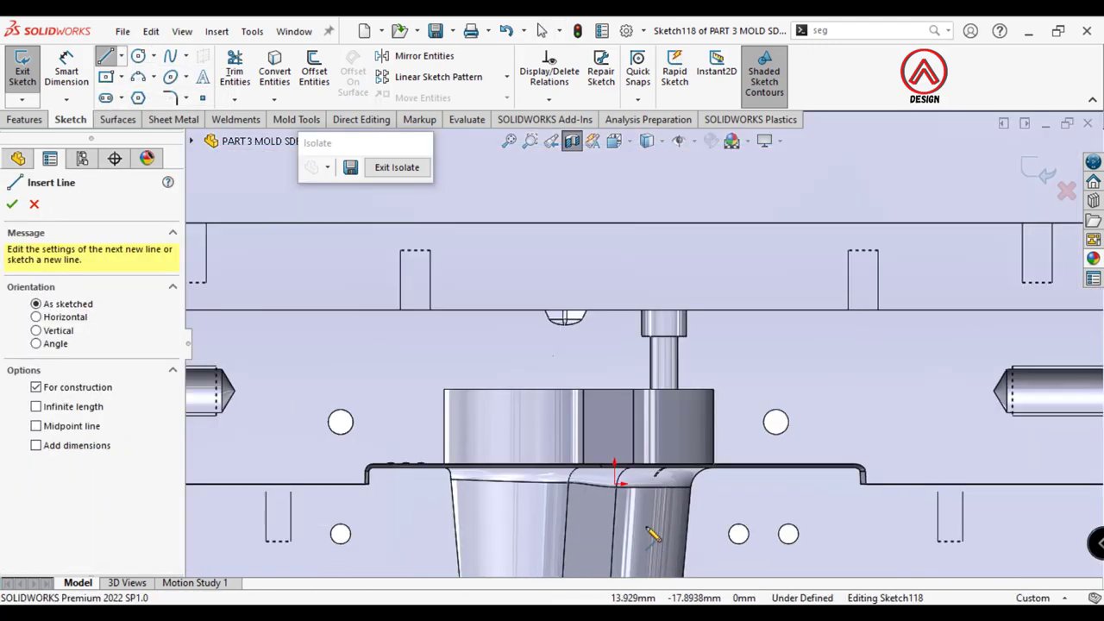
click(616, 484)
scroll(642, 434, up, 3)
double_click(635, 252)
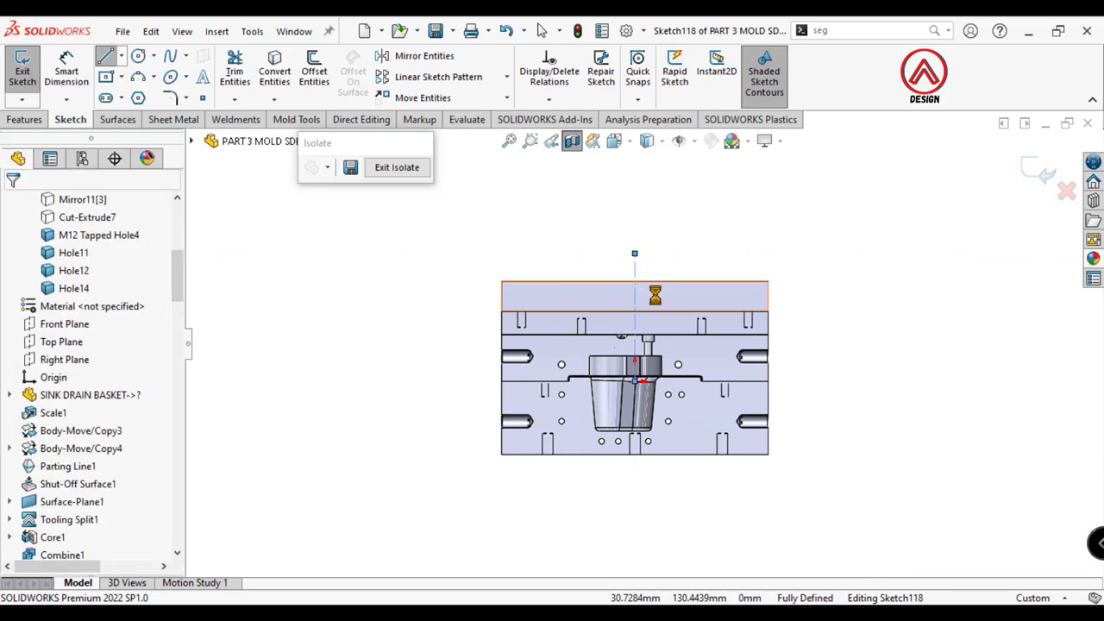
scroll(640, 304, down, 3)
Step: Draw a second vertical centerline rising from the bottom of the notch
click(107, 57)
scroll(570, 369, down, 2)
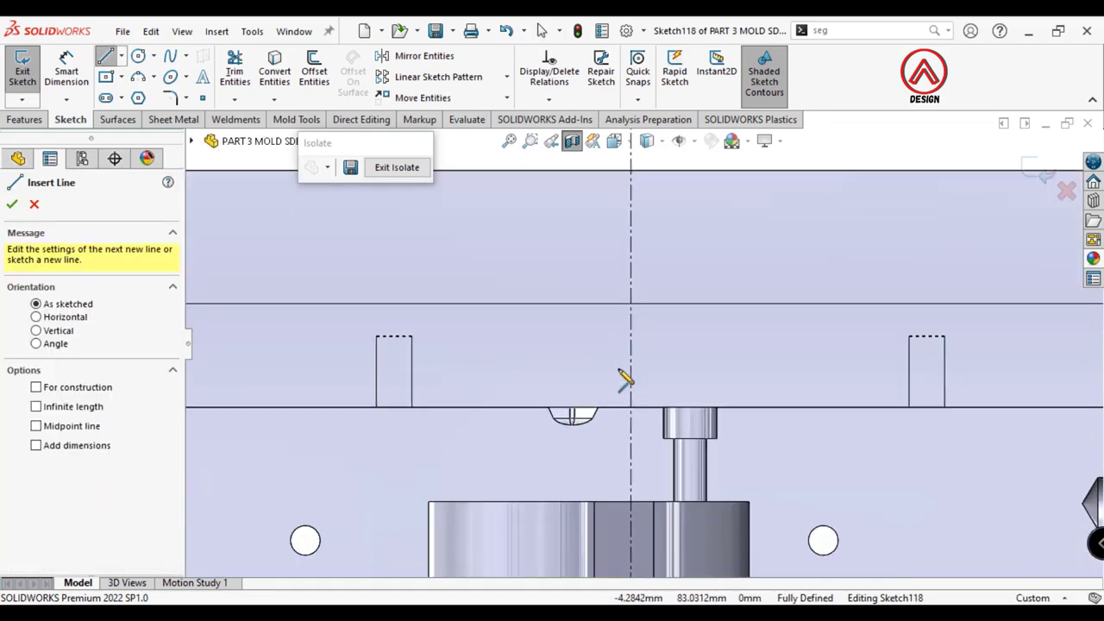
scroll(616, 345, down, 2)
scroll(621, 327, down, 2)
scroll(679, 493, down, 2)
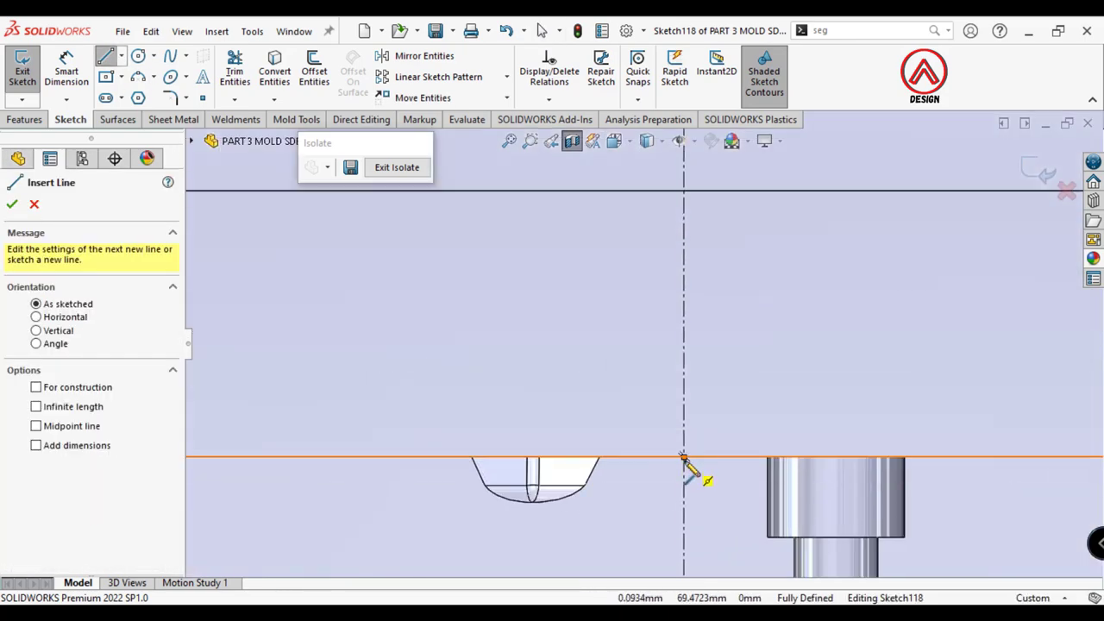
scroll(682, 457, up, 3)
scroll(596, 431, down, 5)
scroll(664, 421, up, 3)
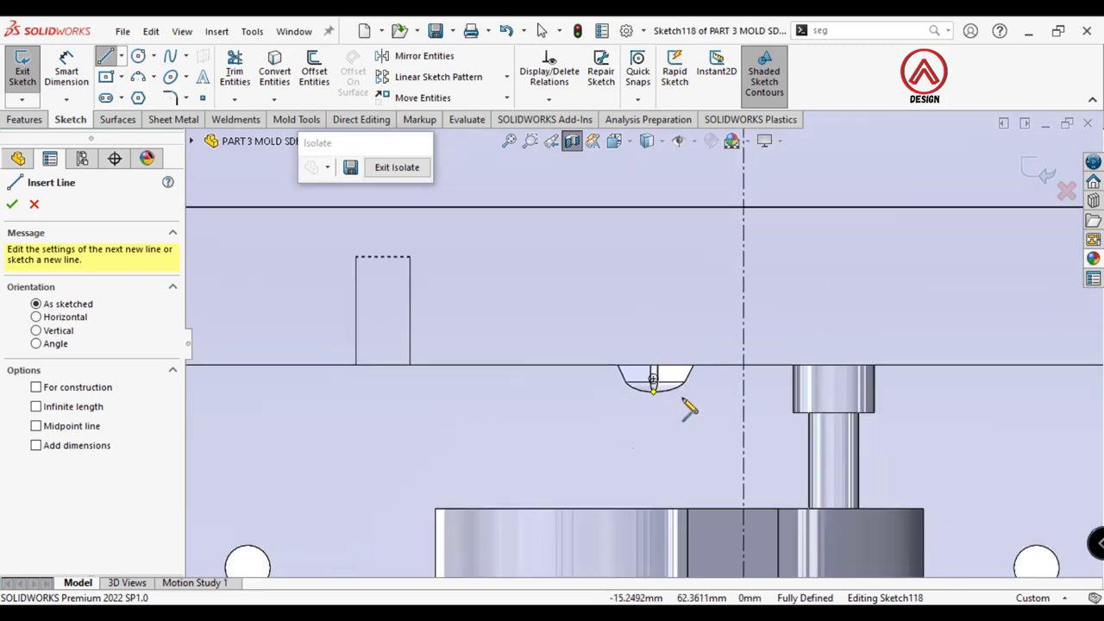
click(122, 56)
click(137, 93)
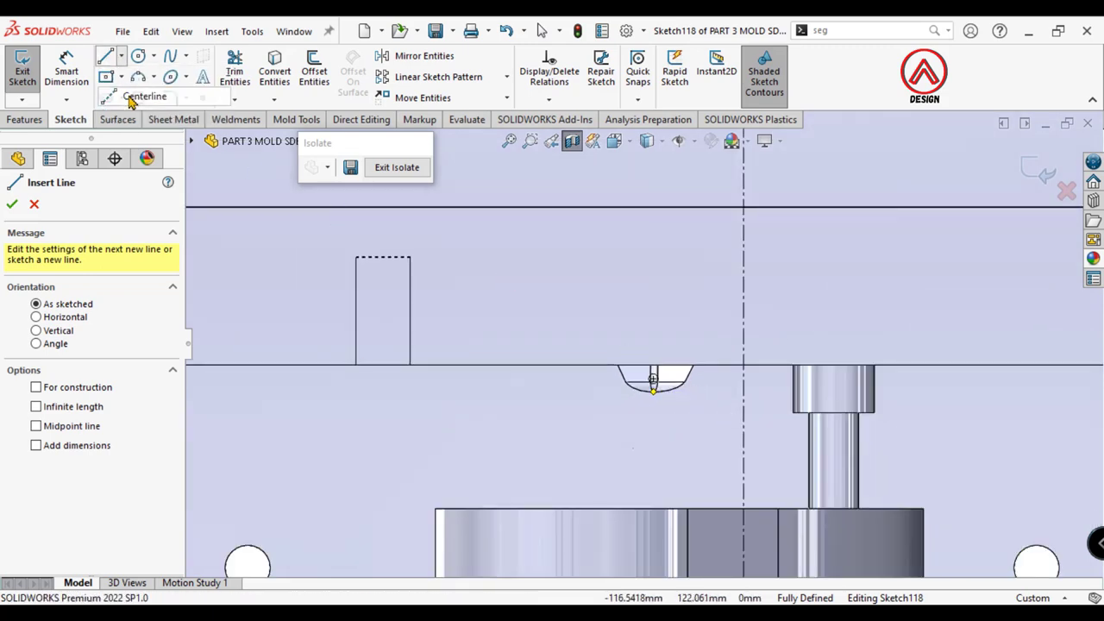
scroll(647, 390, down, 2)
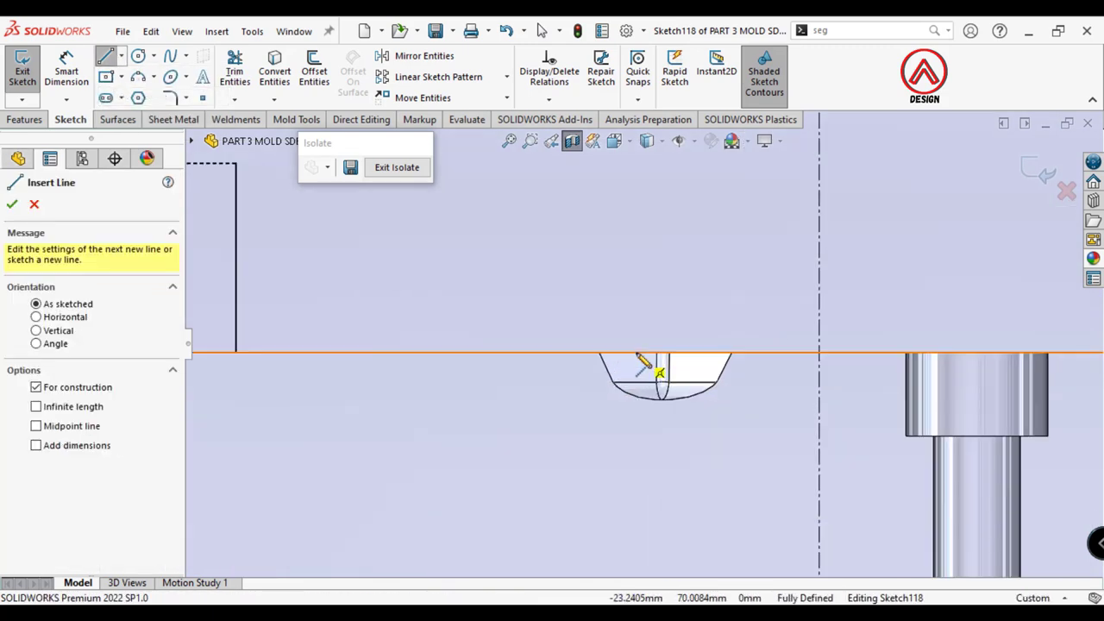
click(653, 364)
scroll(665, 313, up, 4)
click(640, 233)
Step: Lengthen the notch centerline and dimension the two centerlines 20 mm apart
key(Escape)
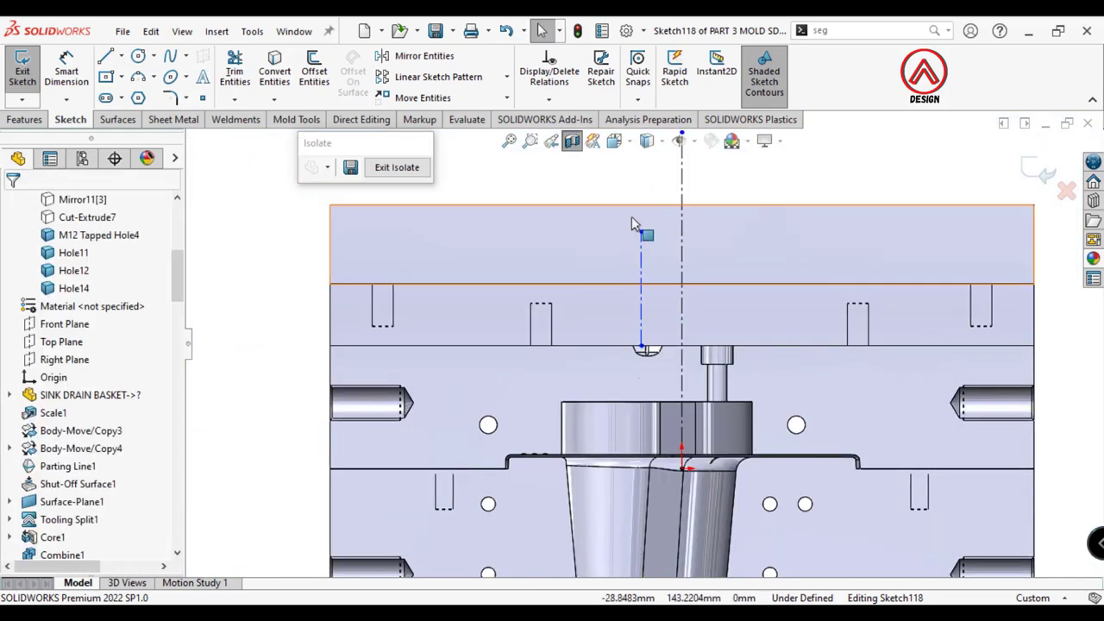
drag(640, 233, 643, 174)
right_drag(604, 337, 603, 300)
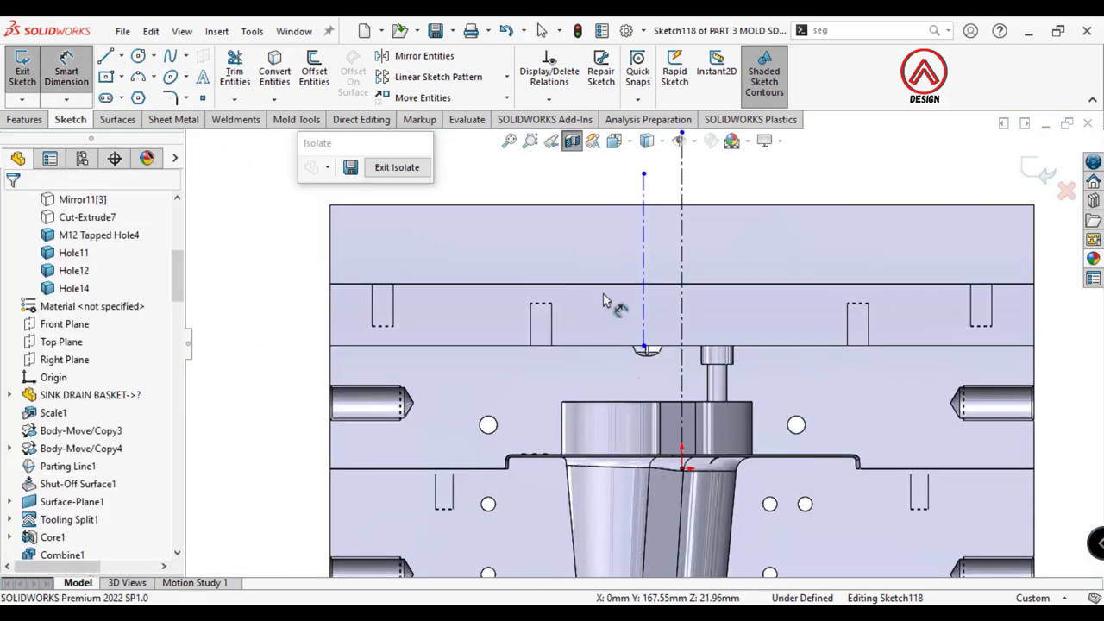
click(643, 310)
click(680, 310)
scroll(655, 362, down, 2)
scroll(638, 362, down, 2)
click(673, 369)
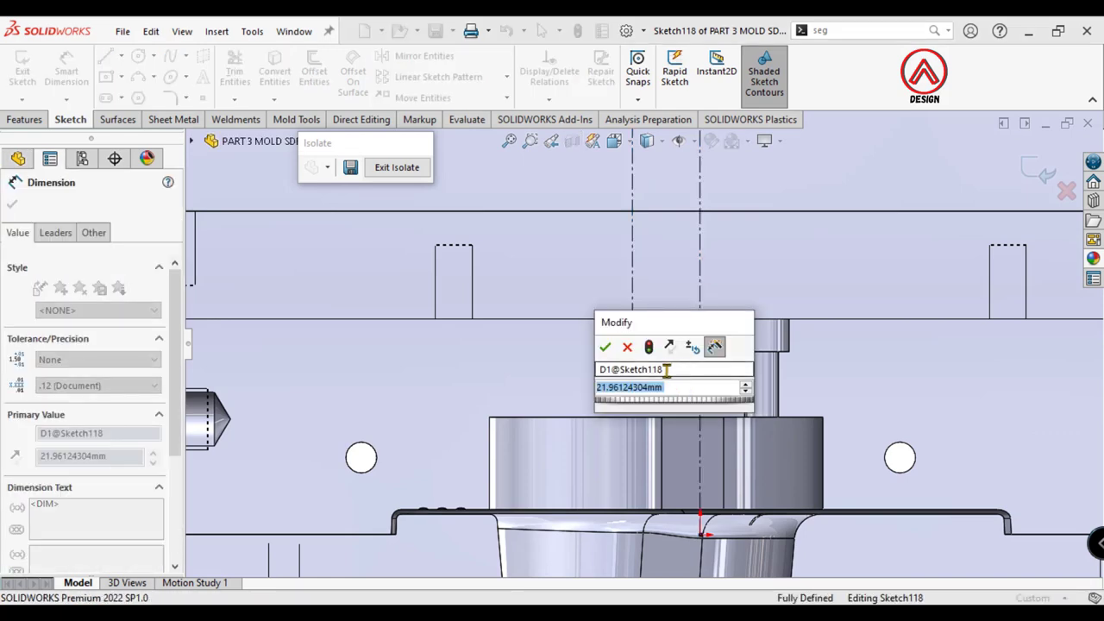
text(20)
key(Return)
scroll(649, 244, up, 4)
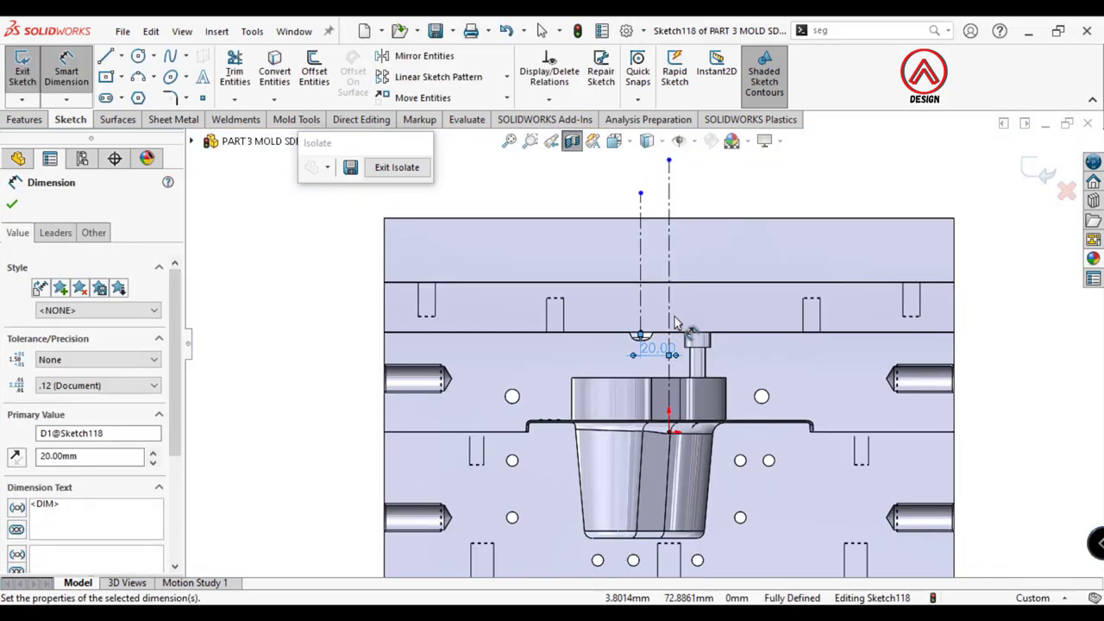
scroll(660, 262, down, 3)
key(Escape)
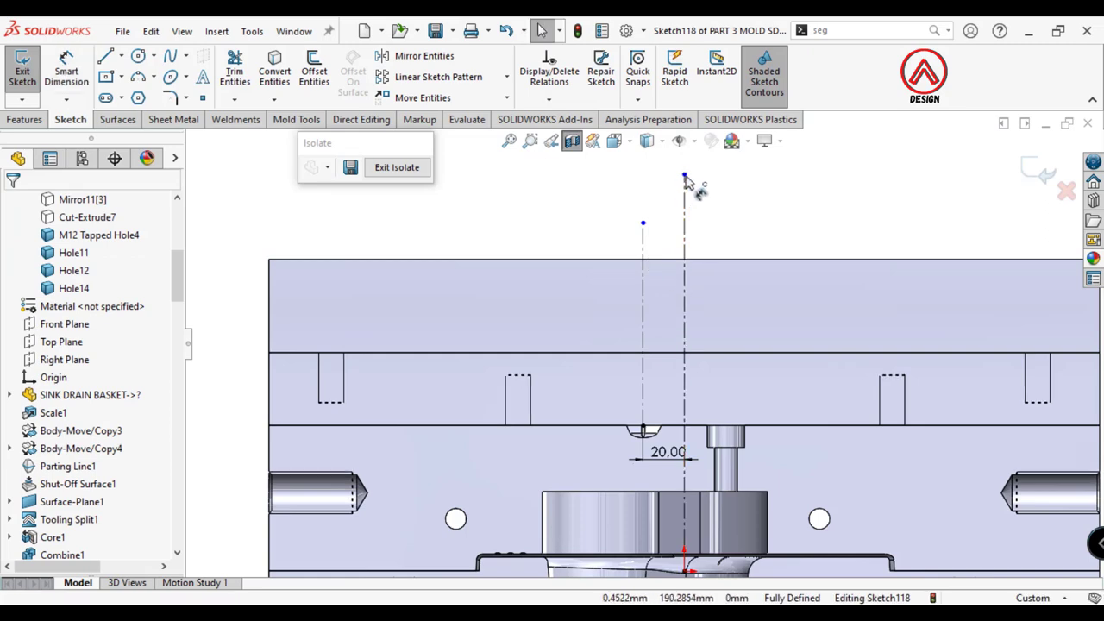
Step: Shorten the origin centerline and begin the outline with a base segment and slanted edge
drag(684, 176, 684, 471)
click(712, 211)
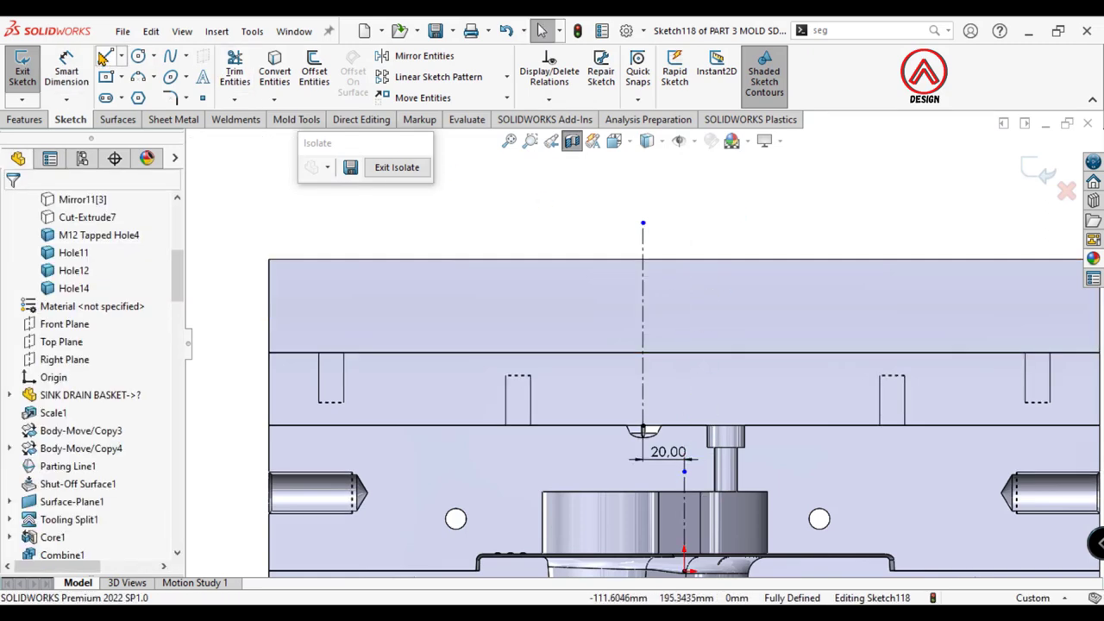
click(105, 57)
scroll(673, 405, down, 2)
scroll(723, 434, down, 3)
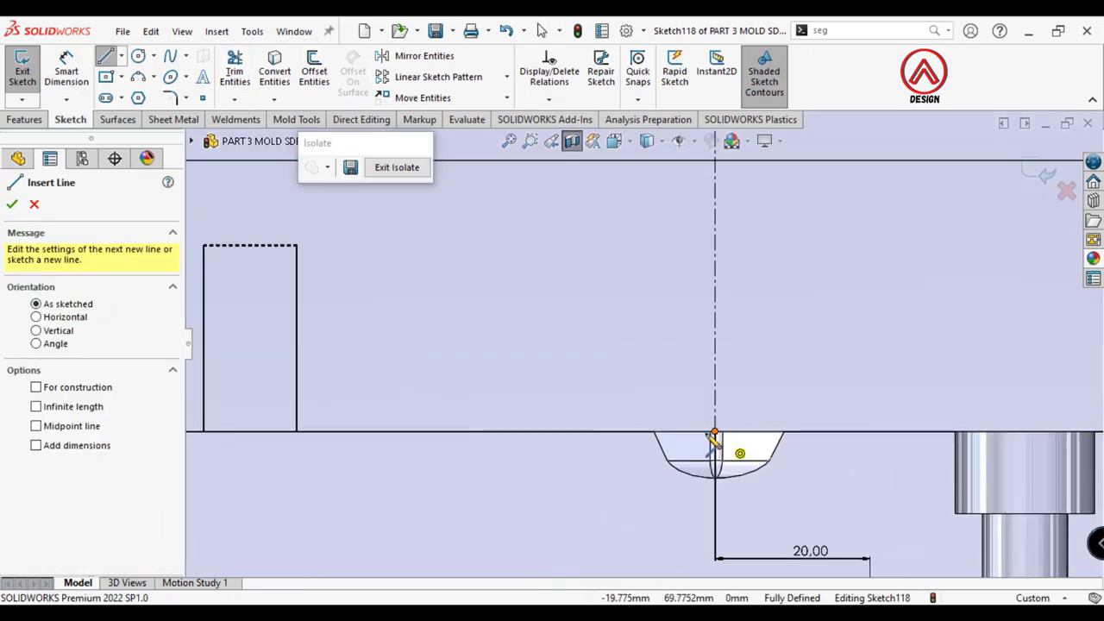
click(713, 433)
click(616, 433)
scroll(638, 345, up, 3)
scroll(611, 320, down, 2)
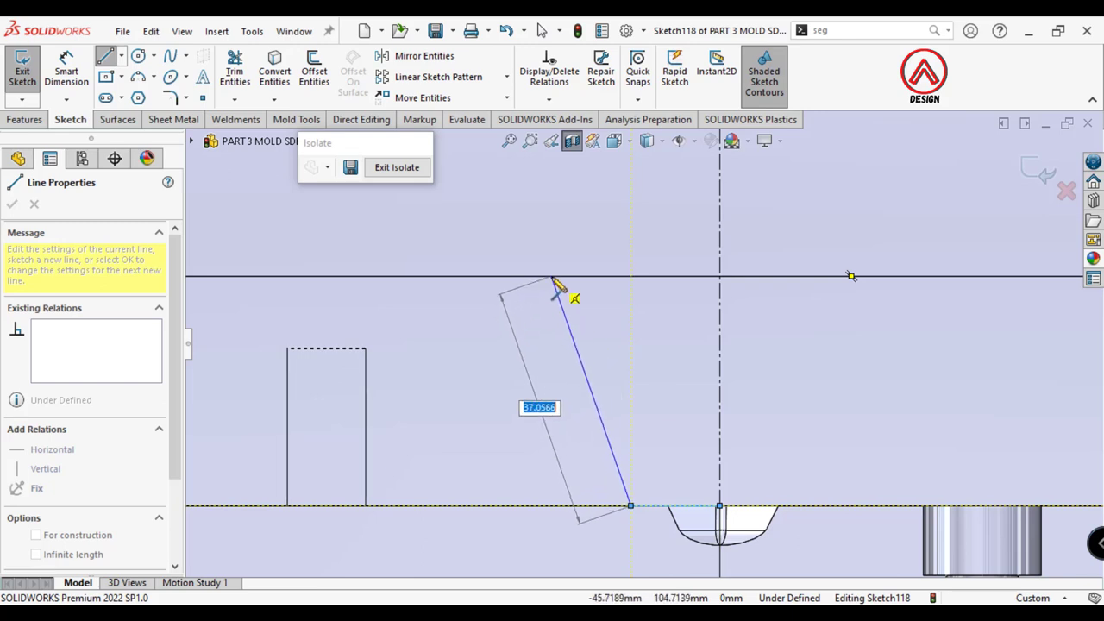
scroll(577, 306, up, 3)
scroll(639, 344, down, 1)
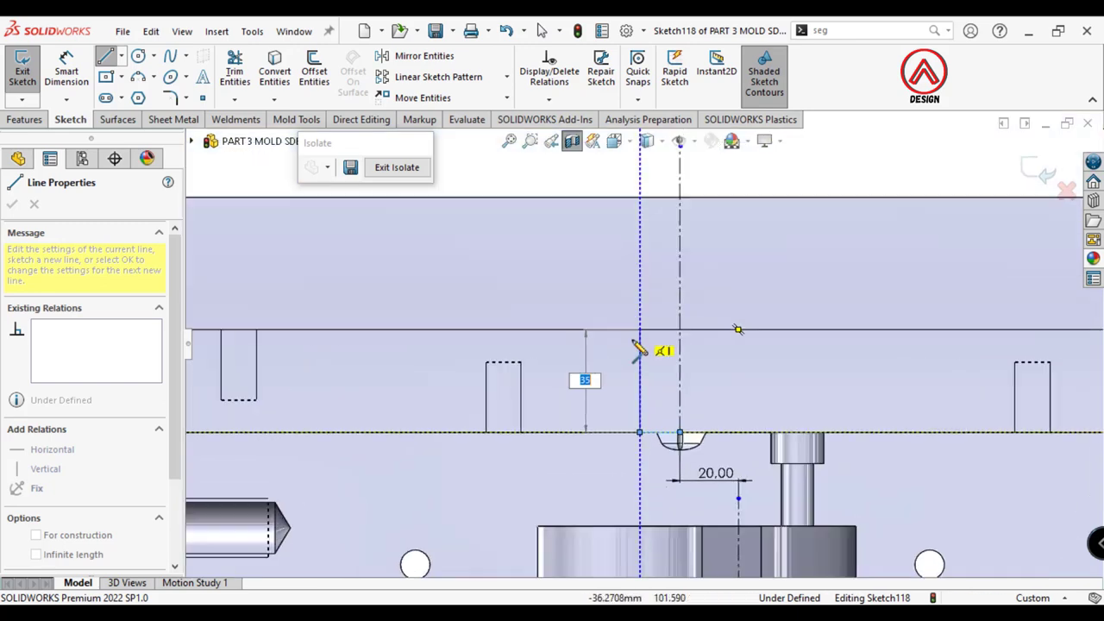
click(604, 330)
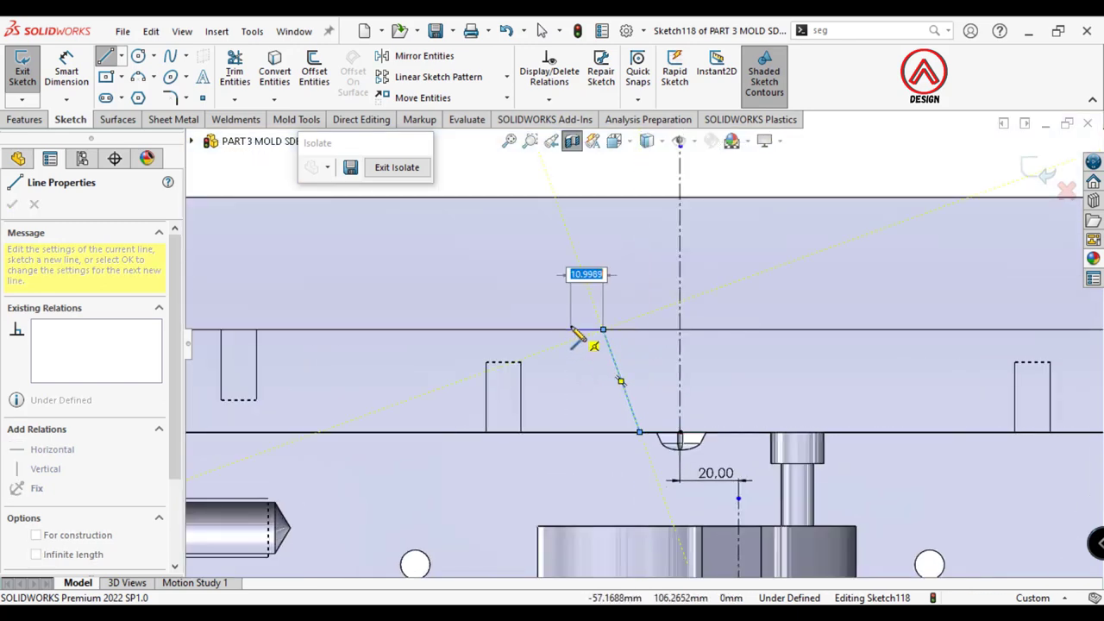
Step: Complete the stepped profile up and across the top, closing it down the centerline
scroll(582, 293, down, 3)
click(575, 263)
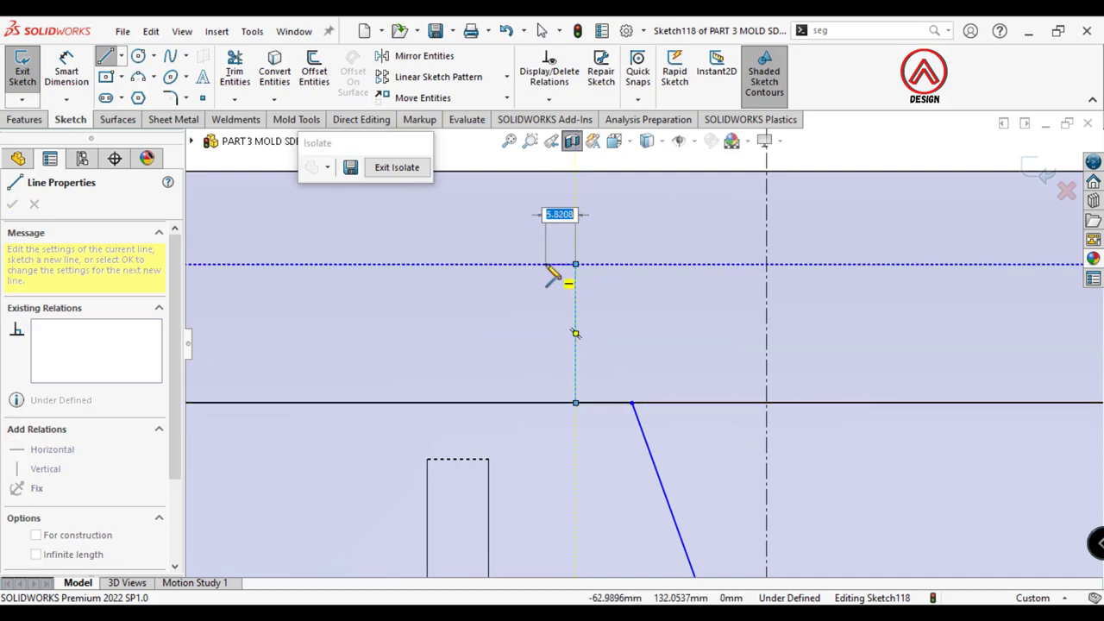
click(545, 263)
click(545, 235)
scroll(462, 232, up, 2)
click(509, 268)
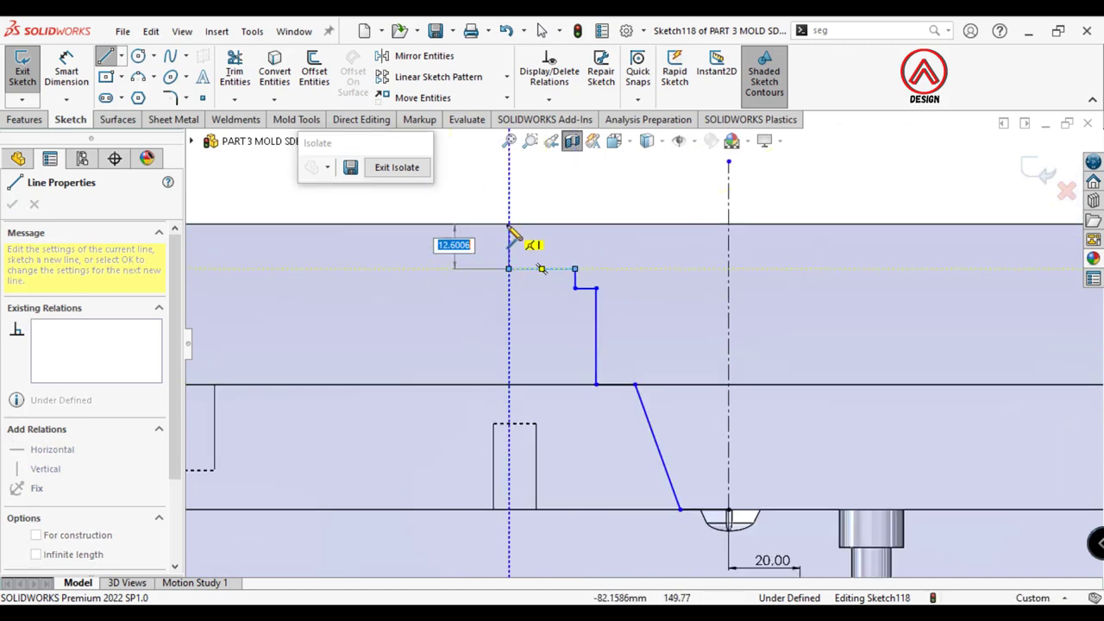
click(509, 224)
click(728, 225)
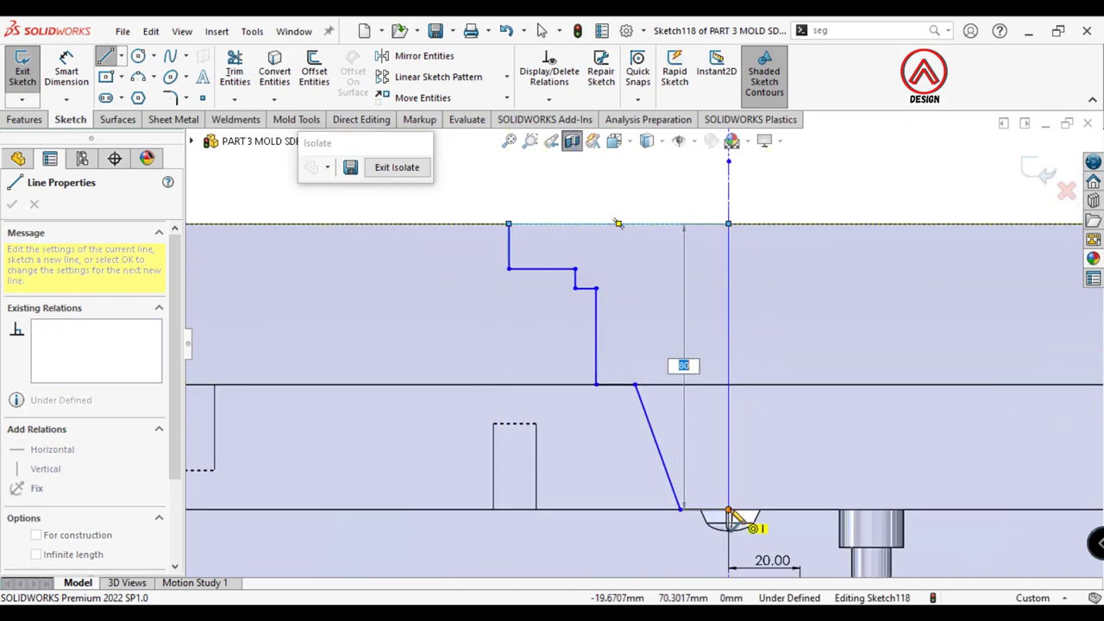
click(729, 509)
key(Escape)
scroll(729, 513, down, 2)
scroll(638, 490, down, 3)
scroll(638, 490, up, 1)
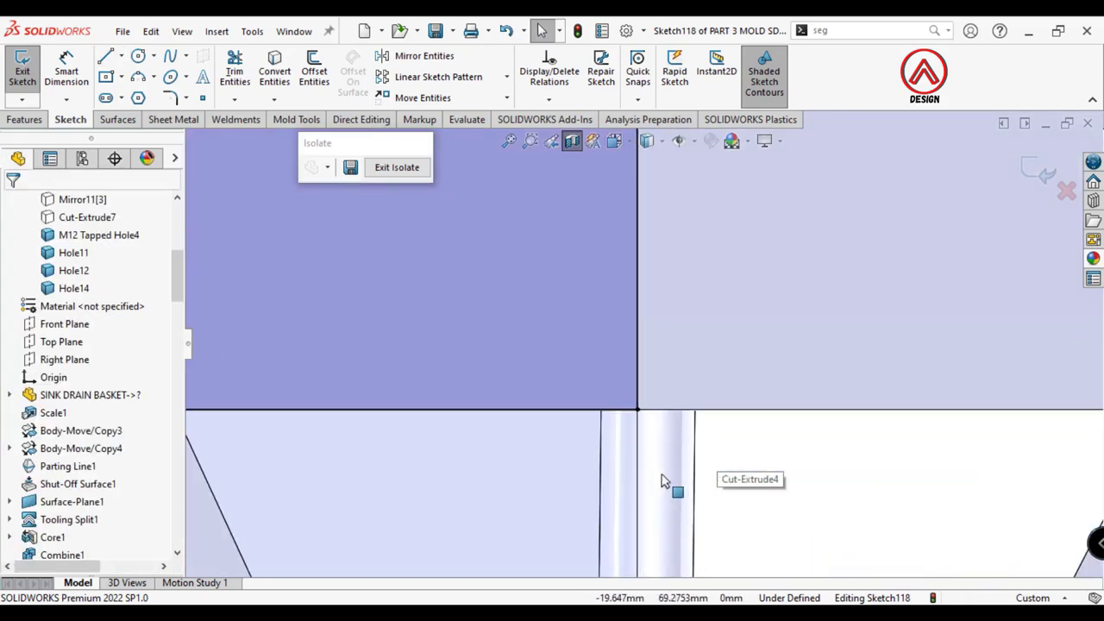
scroll(638, 483, up, 1)
scroll(595, 398, up, 1)
scroll(595, 398, up, 1)
Step: Dimension the bottom width from the centerline as 25 and move the 20 dimension below it
click(513, 353)
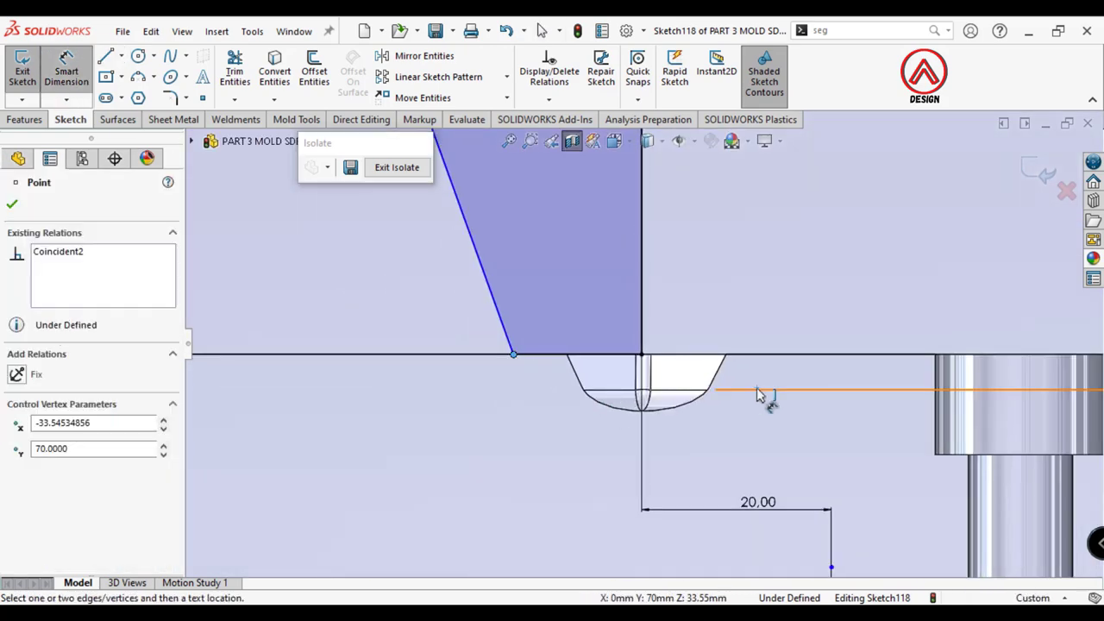
scroll(681, 431, up, 2)
scroll(681, 431, up, 2)
click(653, 276)
scroll(699, 432, down, 2)
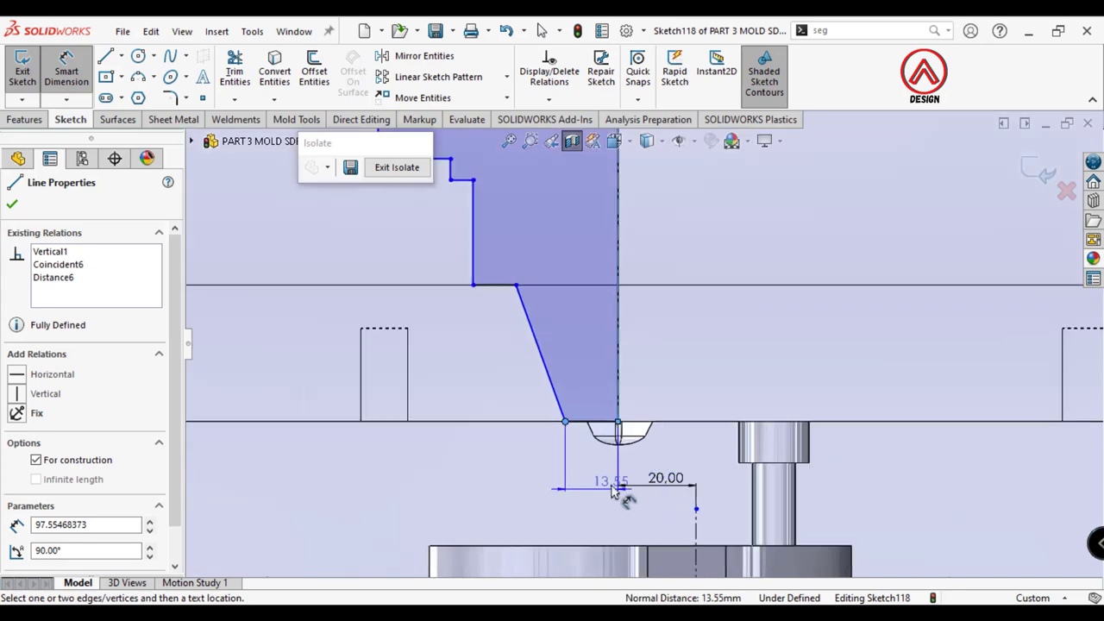
click(640, 477)
text(25)
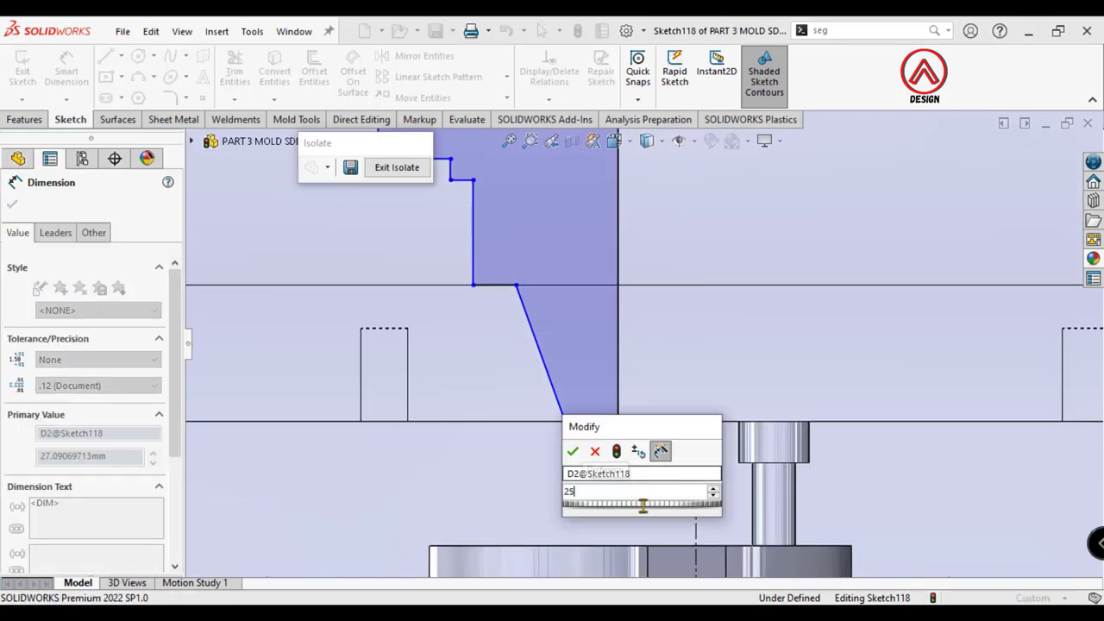
key(Return)
drag(673, 495, 668, 520)
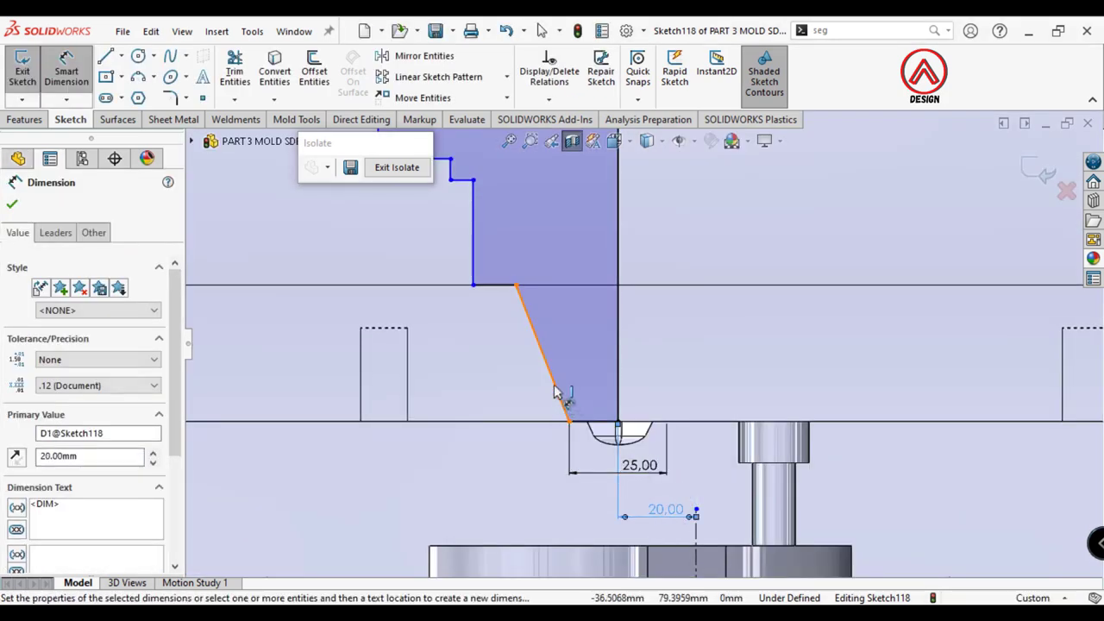
Step: Set the taper angle to 30° and the upper width to 60
click(557, 393)
click(616, 371)
click(586, 367)
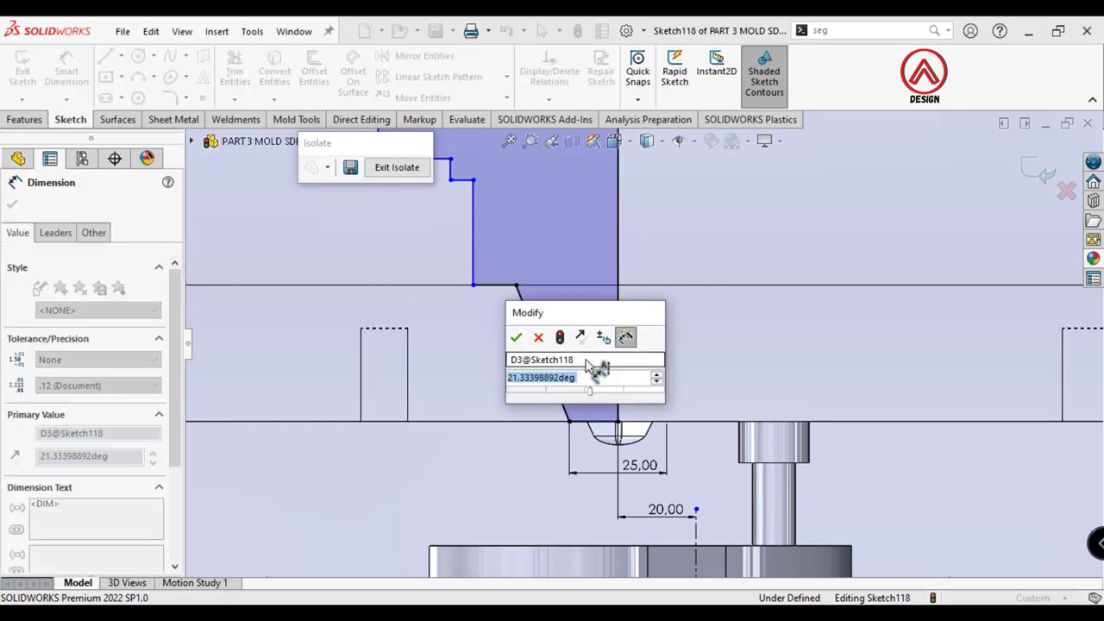
text(30)
key(Return)
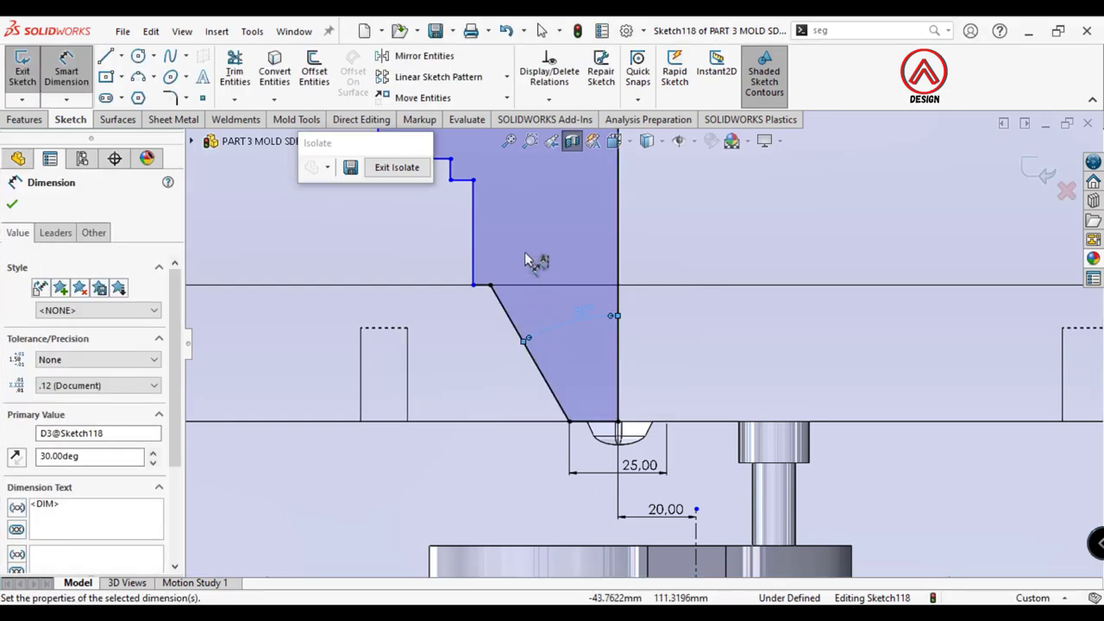
click(472, 267)
scroll(591, 264, up, 3)
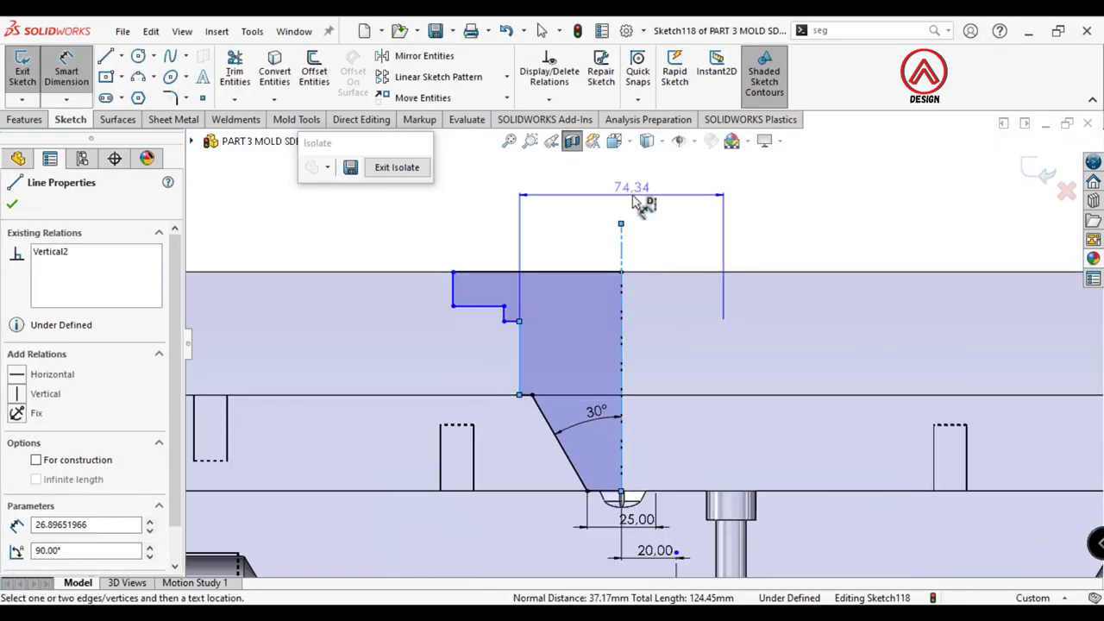
click(635, 203)
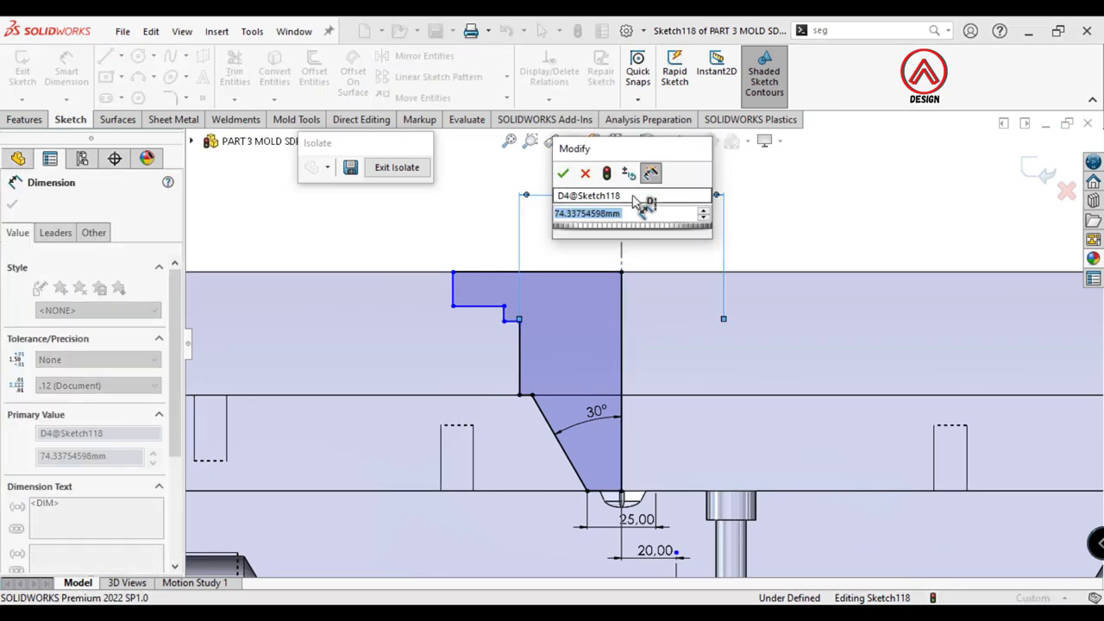
text(60)
key(Return)
Step: Dimension the overall width as 150
scroll(480, 345, down, 2)
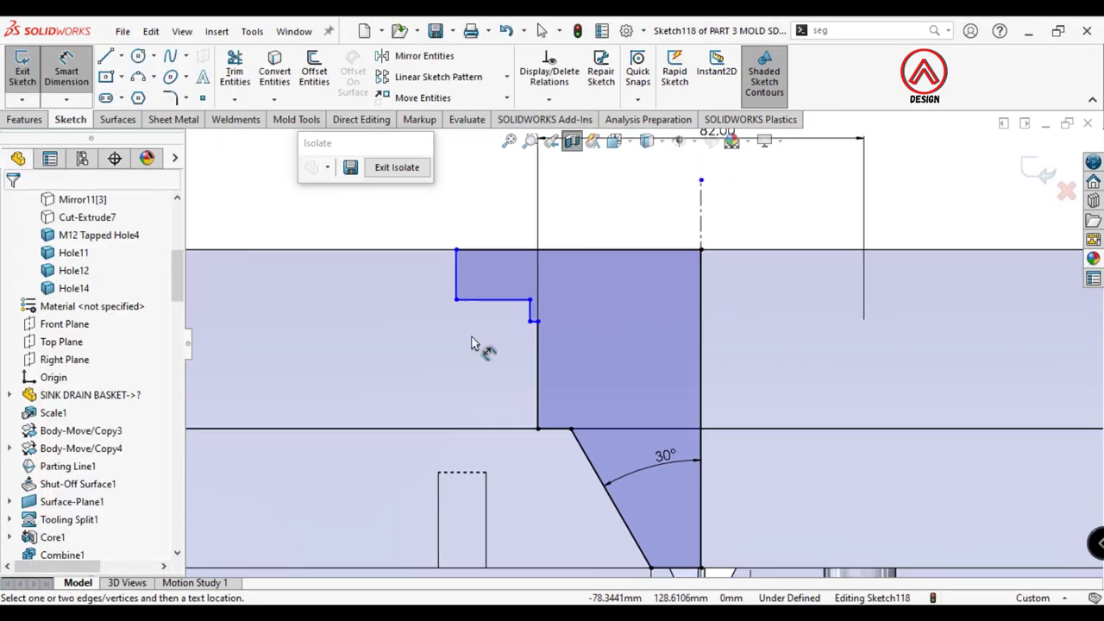
scroll(592, 380, down, 2)
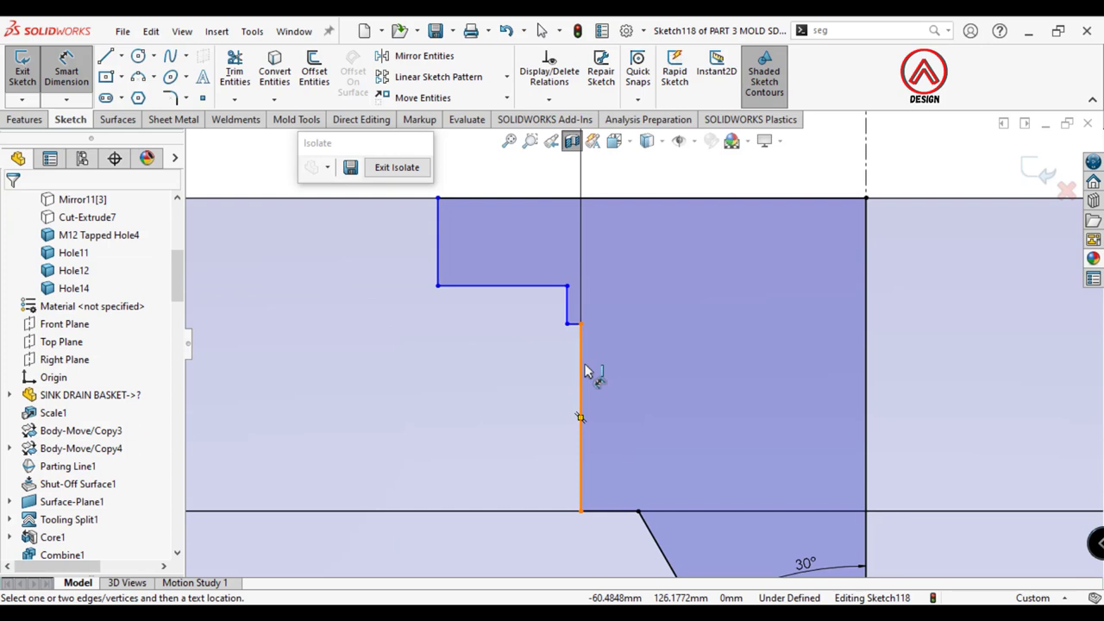
click(438, 231)
scroll(670, 284, up, 2)
scroll(739, 246, up, 2)
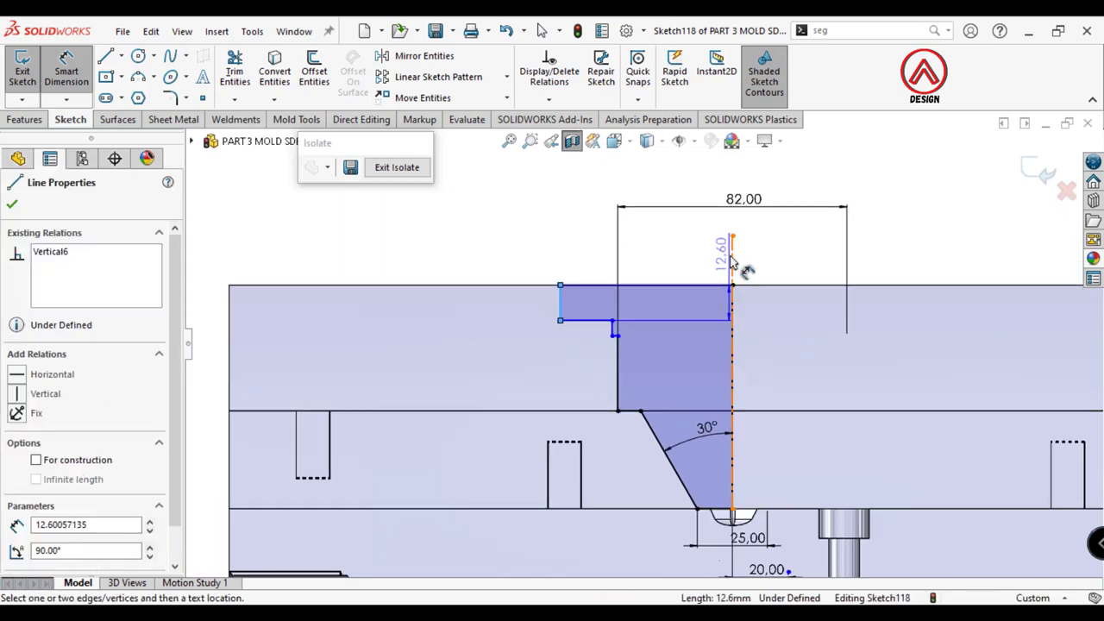
click(759, 207)
text(150)
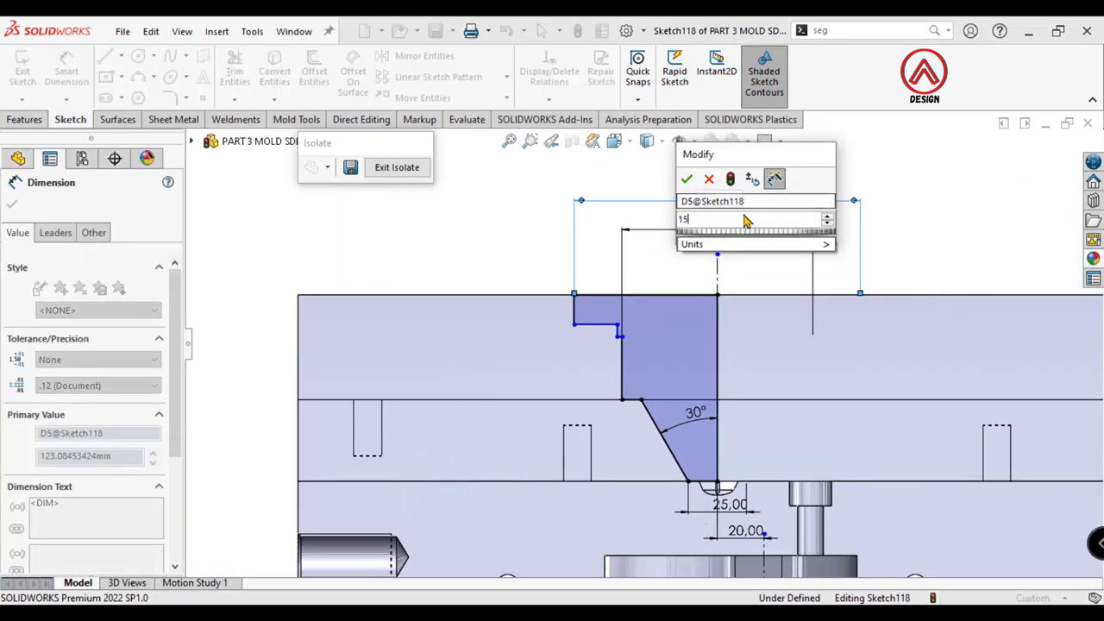
key(Return)
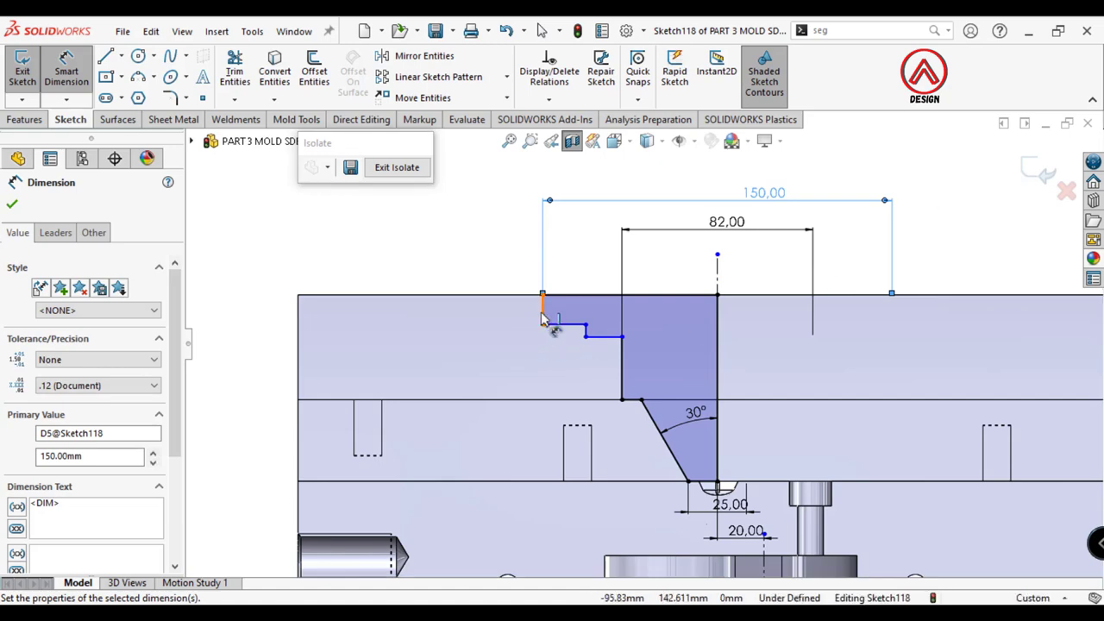
Step: Add a 15 top step height and a 90 step width from the centerline
click(541, 316)
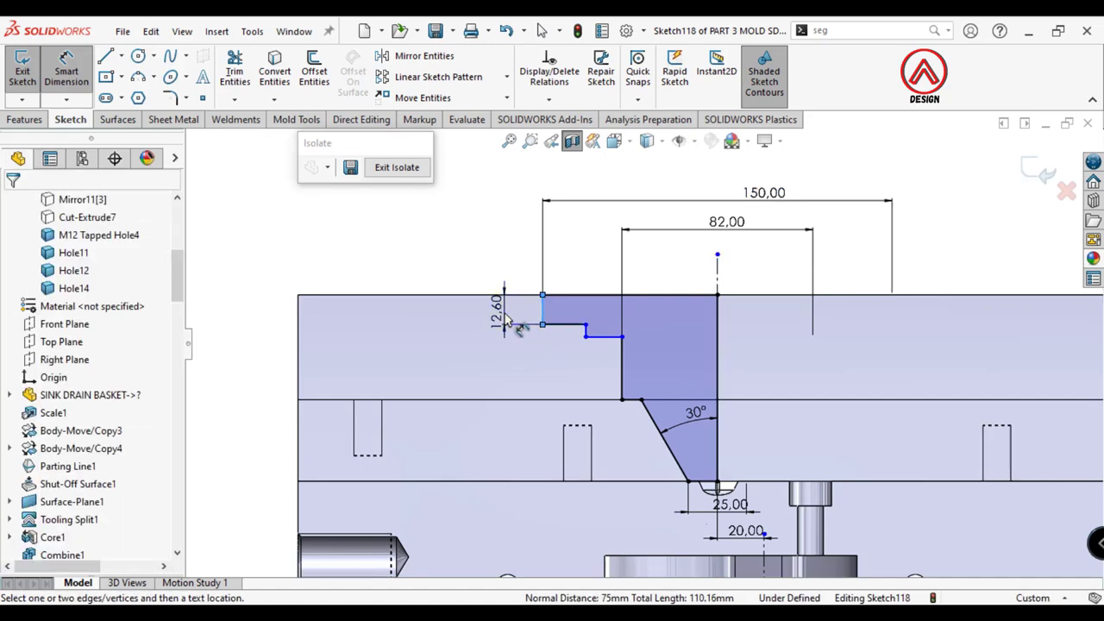
click(504, 321)
text(15)
key(Return)
scroll(576, 323, down, 3)
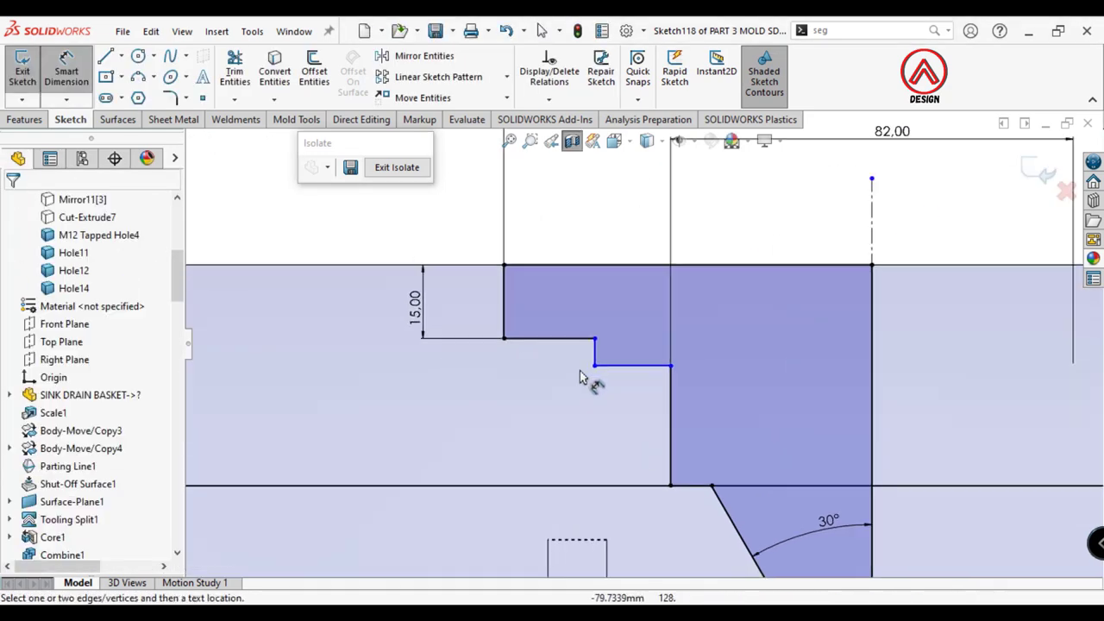
drag(595, 357, 854, 262)
click(872, 246)
scroll(793, 211, up, 2)
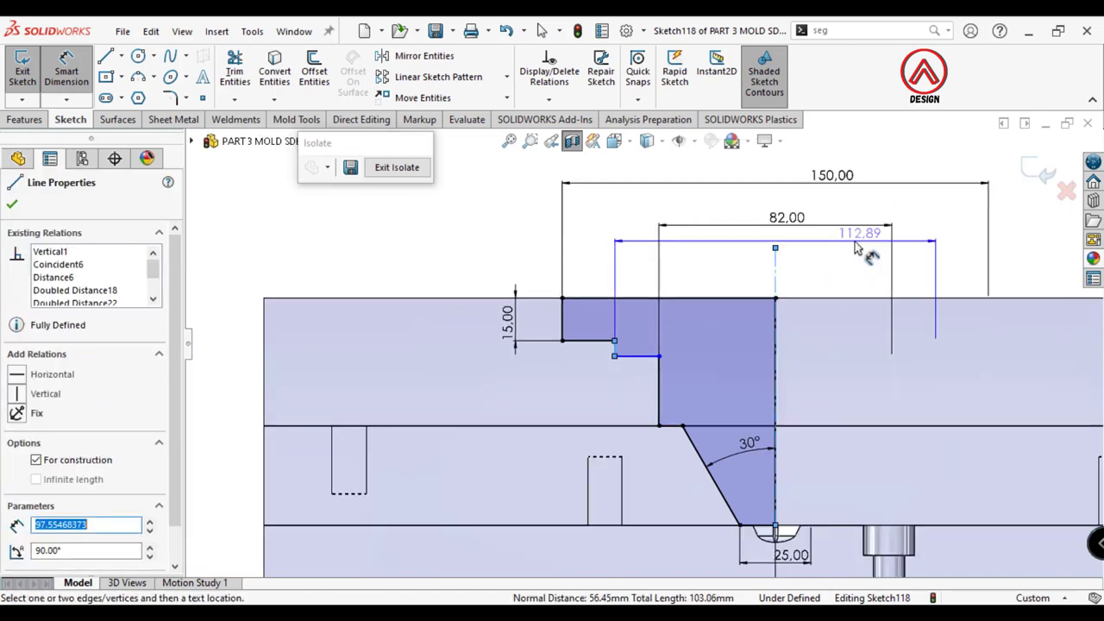
scroll(794, 212, down, 1)
click(793, 212)
text(90)
key(Return)
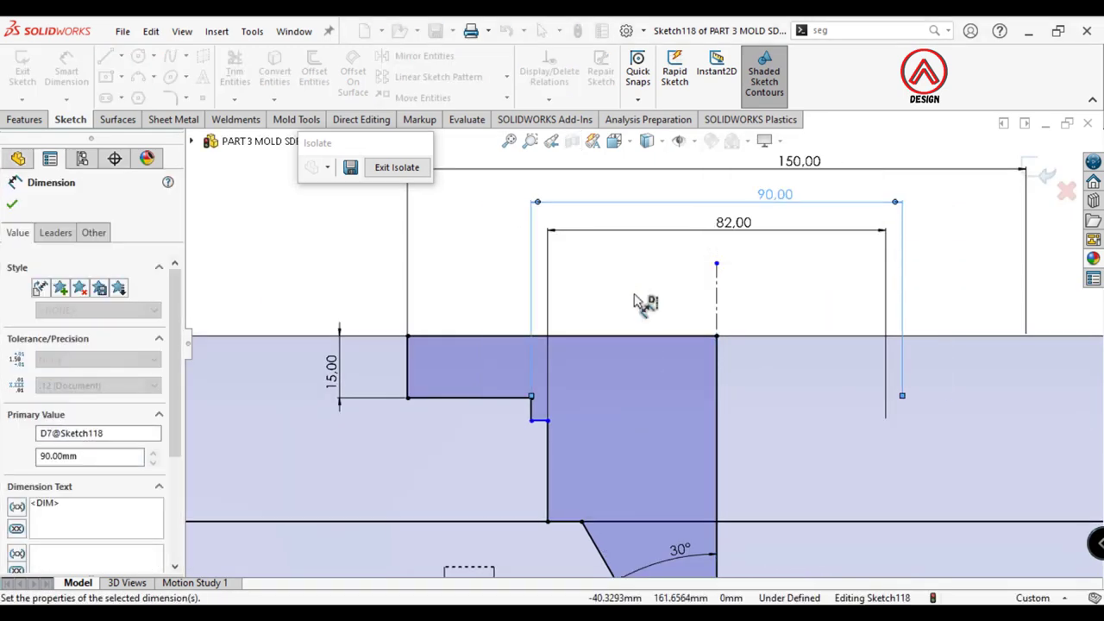
Step: Add the 8 small step height, making the sketch Fully Defined
click(531, 418)
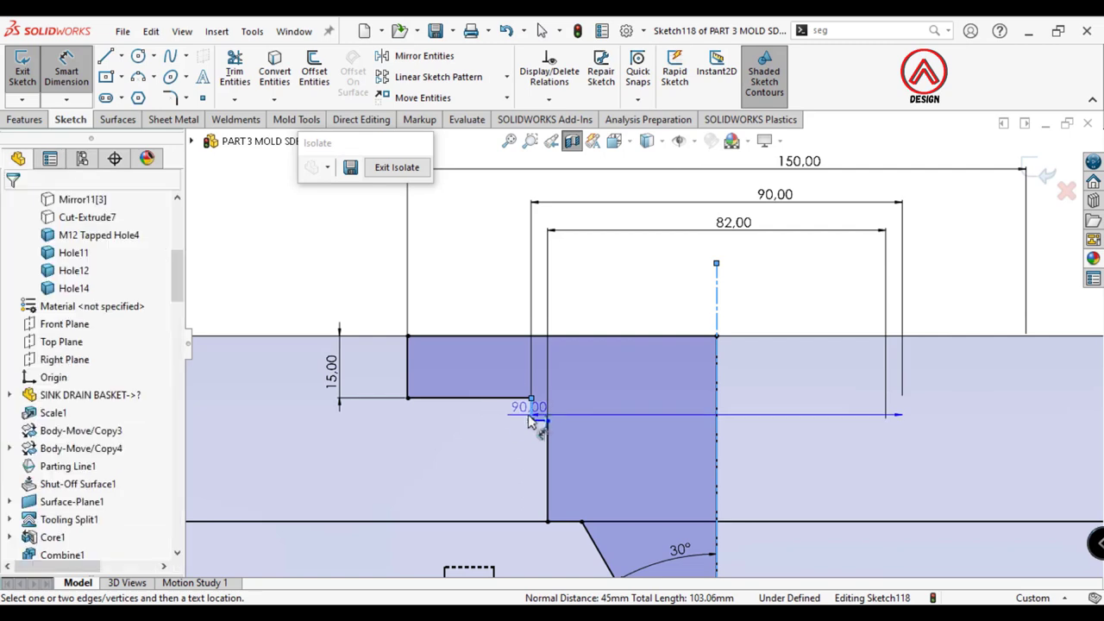
click(512, 422)
text(899mm)
key(Return)
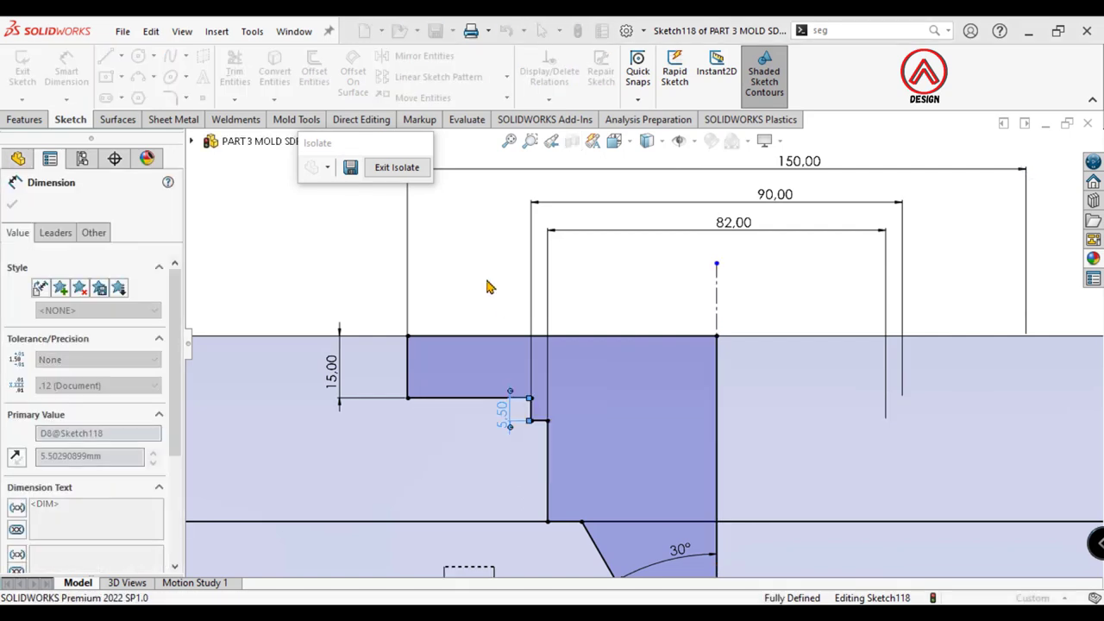
key(Escape)
scroll(527, 396, up, 3)
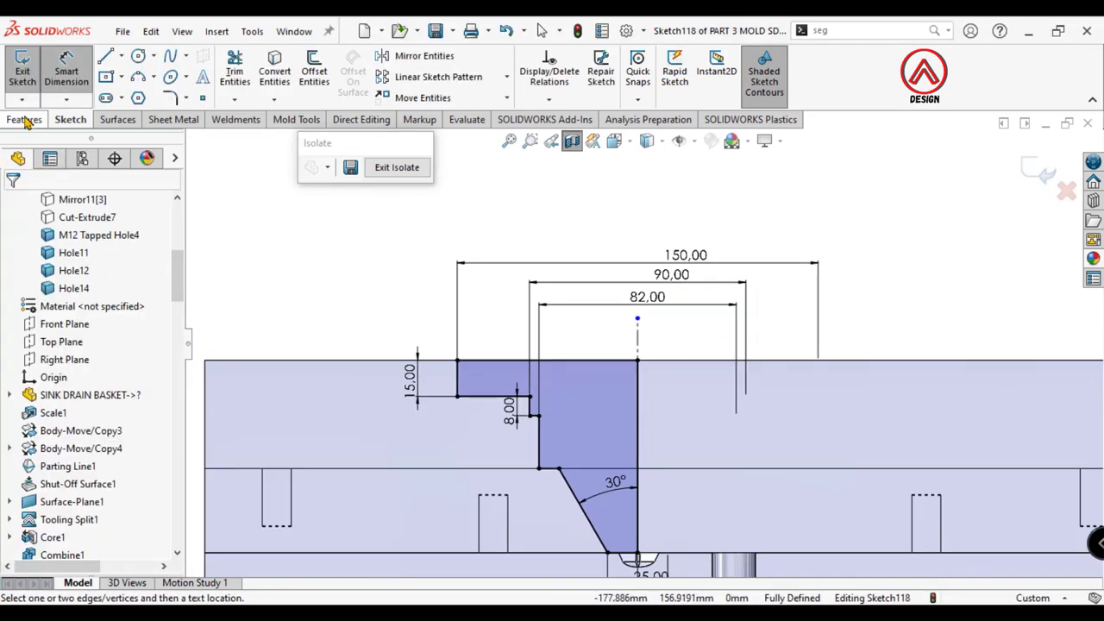
click(24, 119)
Step: Change the 90 step width to 91 after a first revolved-cut attempt
click(322, 76)
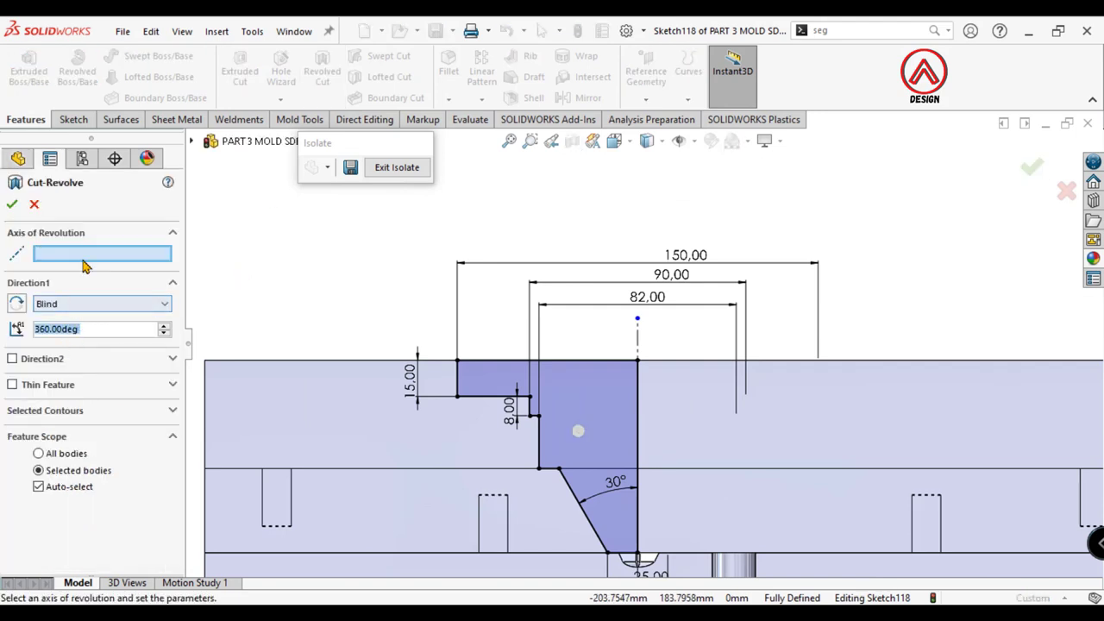
click(638, 345)
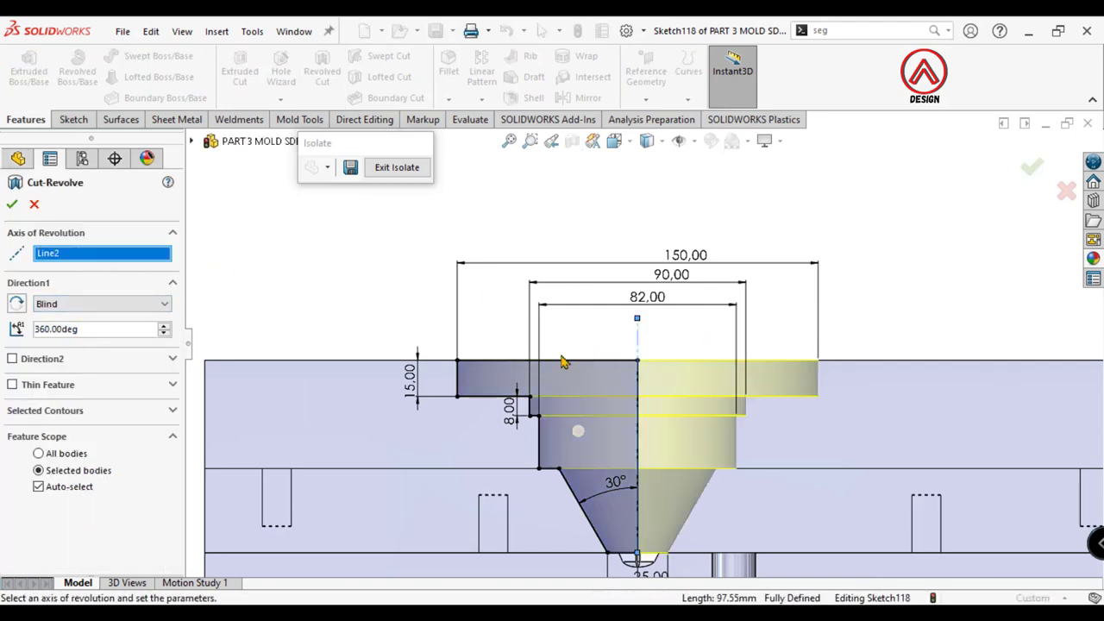
key(Escape)
double_click(671, 274)
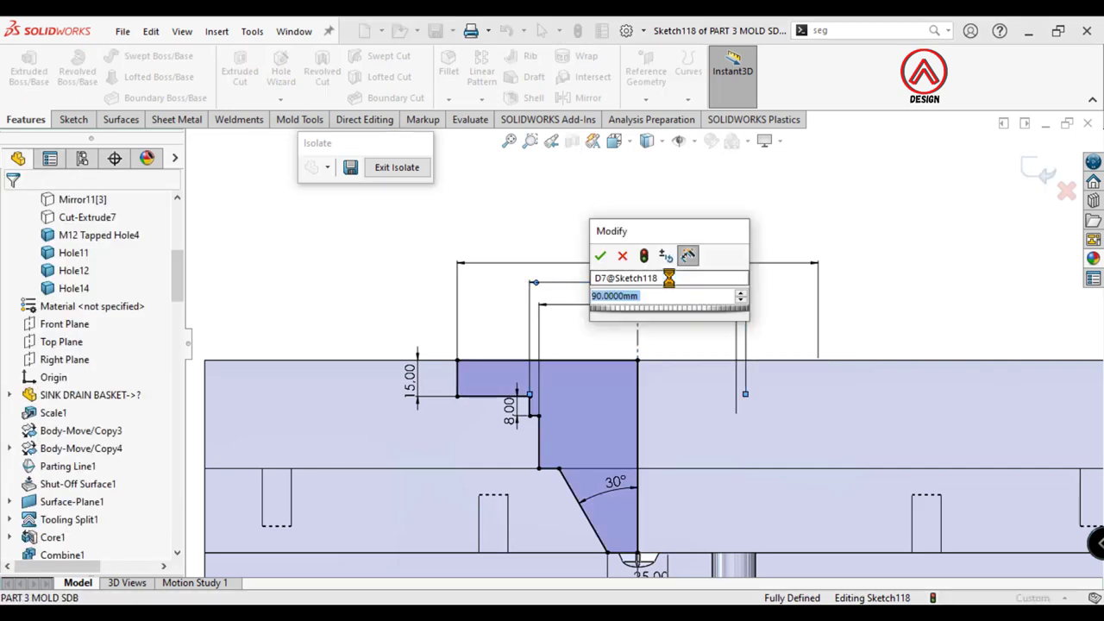
text(9)
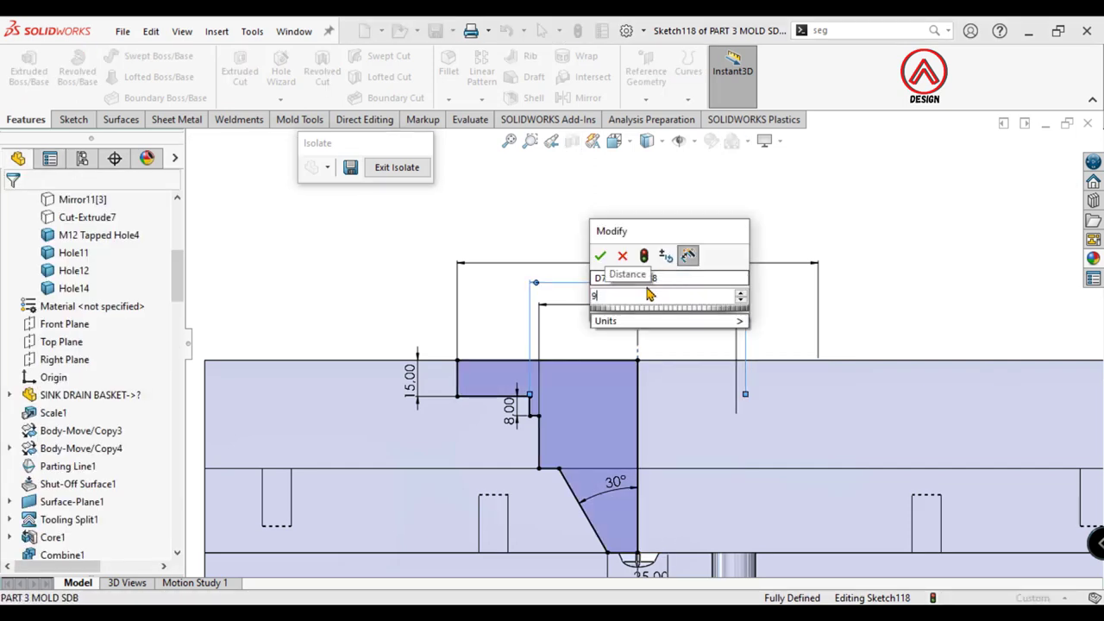
text(1)
key(Return)
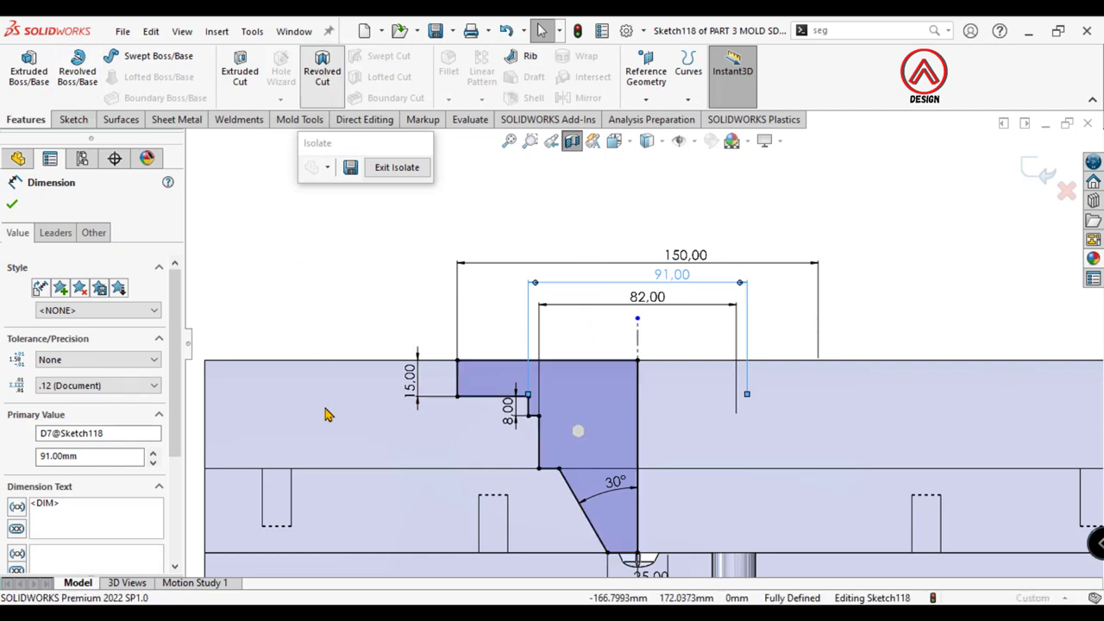
Step: Revolve-cut the profile 360° about the centerline through two selected plate bodies
click(634, 343)
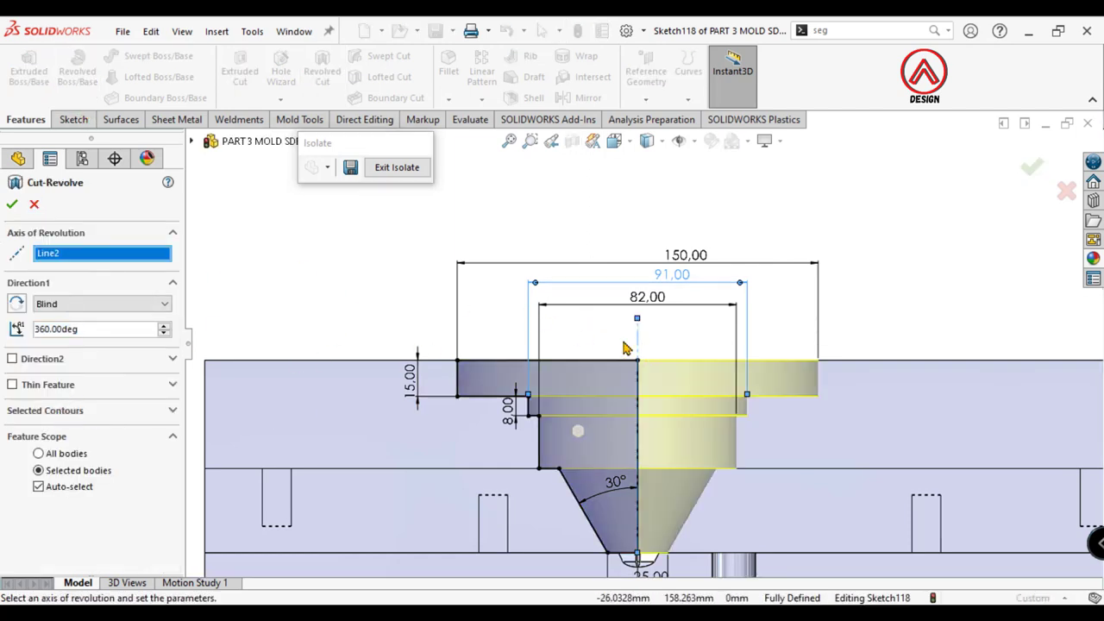
click(71, 492)
scroll(456, 414, up, 2)
click(451, 419)
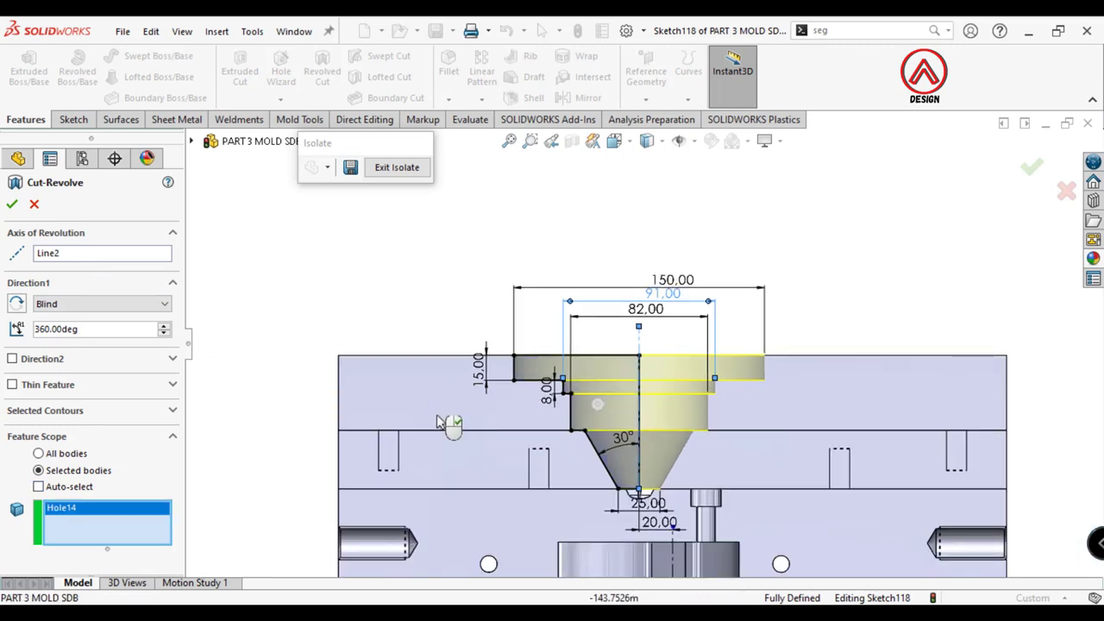
click(442, 452)
click(12, 204)
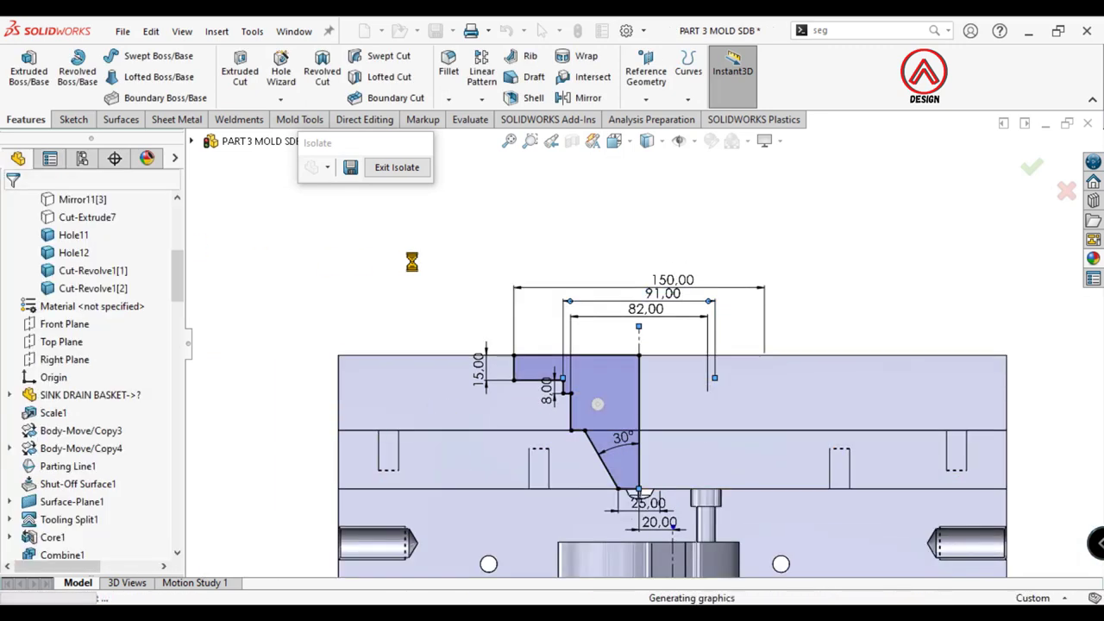
Step: Expand Cut-Revolve1 in the tree and show Sketch118's dimensions
scroll(638, 362, up, 2)
scroll(694, 410, down, 2)
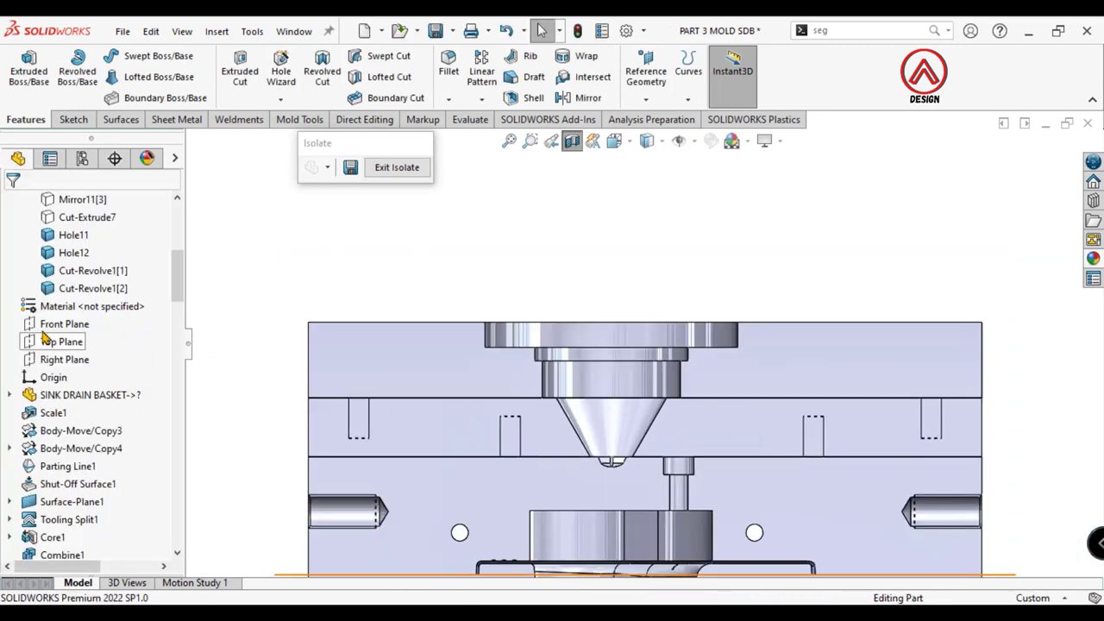
scroll(87, 431, down, 5)
scroll(86, 431, down, 5)
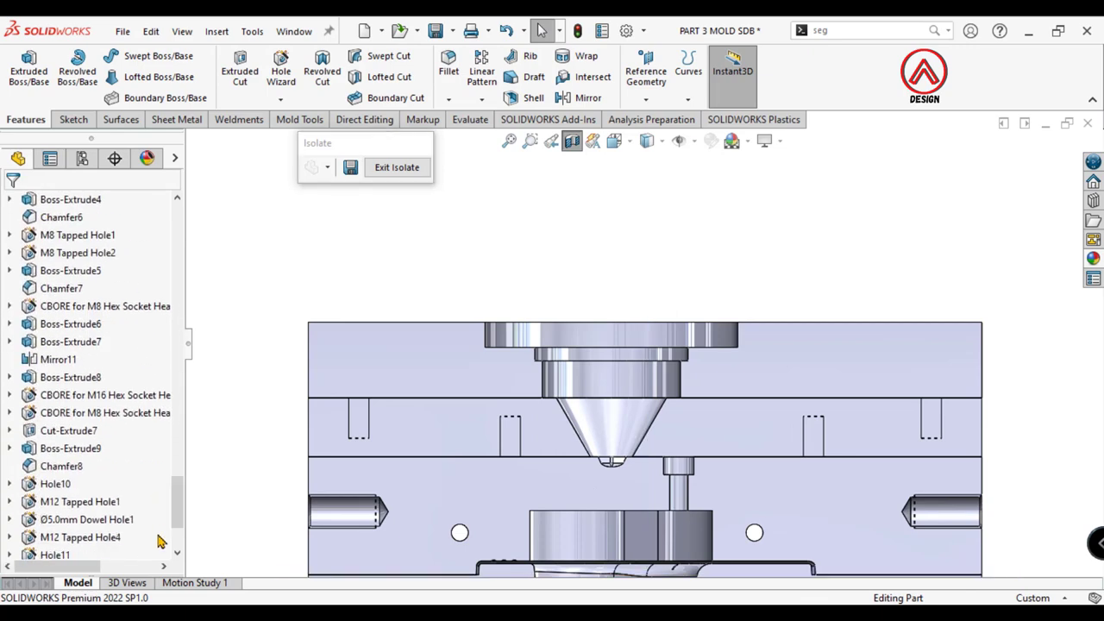
scroll(87, 431, down, 3)
click(9, 519)
click(54, 541)
click(264, 357)
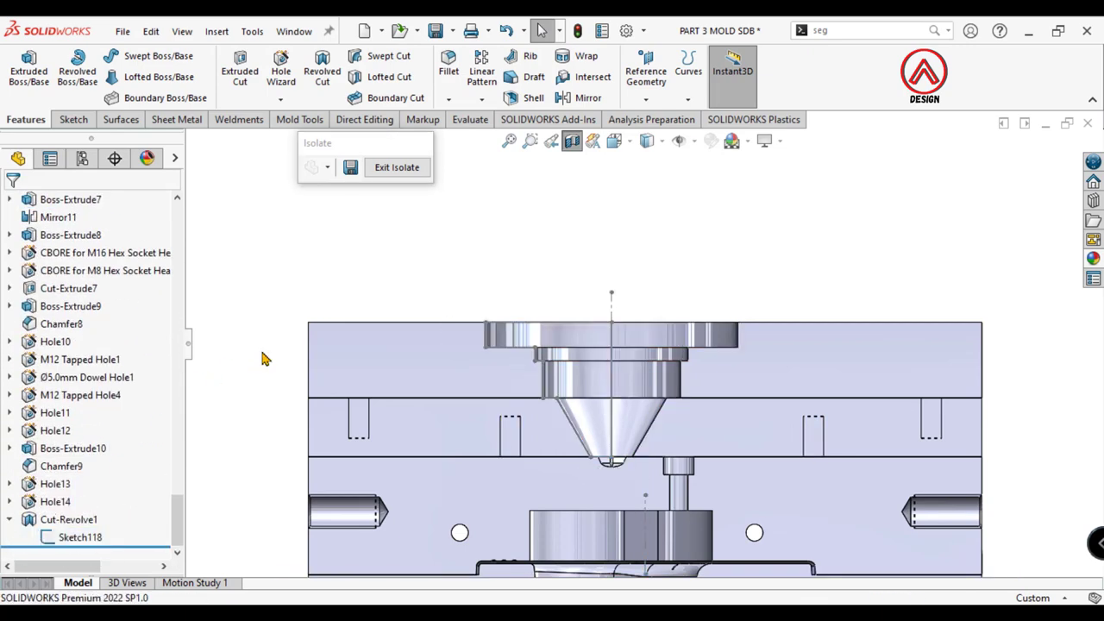
Step: Start a new sketch, Sketch119, on the Right Plane
drag(177, 517, 177, 232)
click(9, 288)
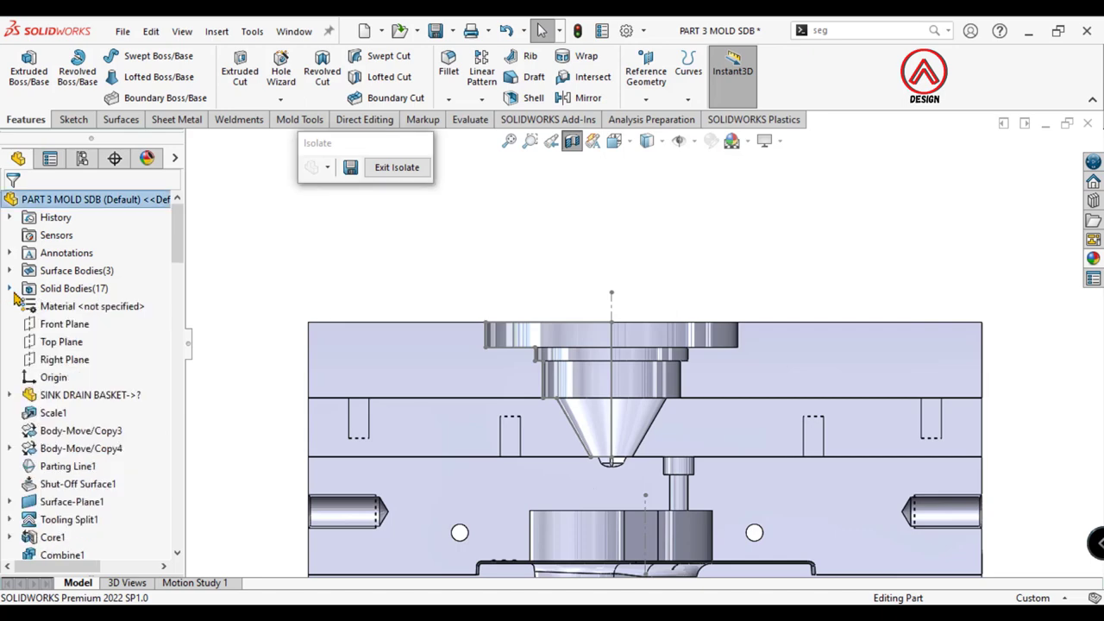
click(53, 358)
click(66, 321)
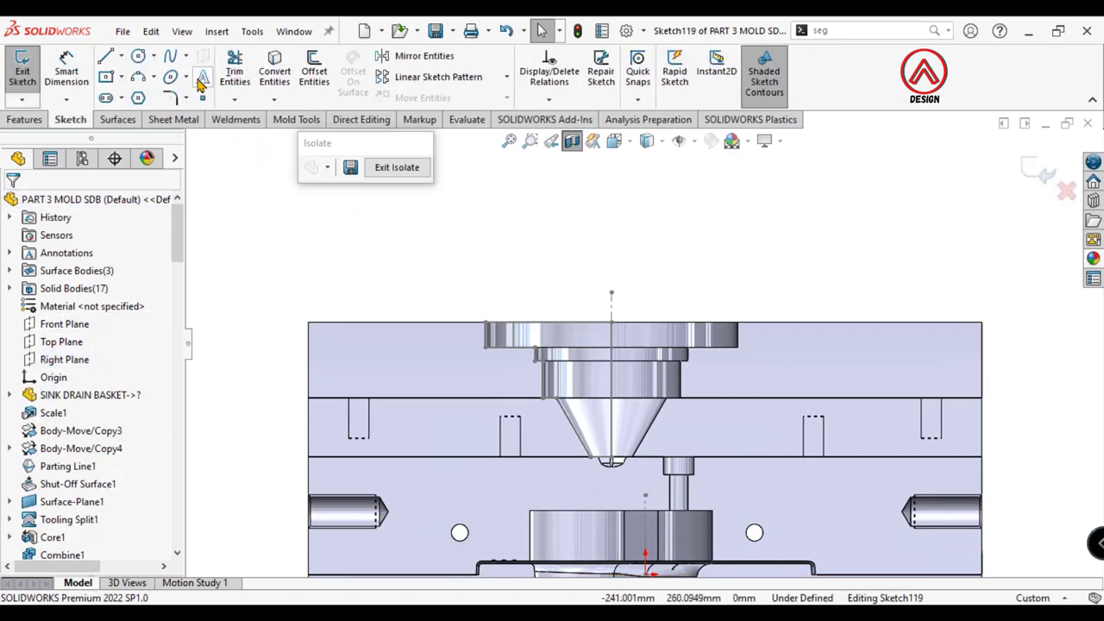
Step: Draw a vertical centerline starting at the cone tip
click(123, 56)
click(115, 94)
scroll(595, 435, down, 4)
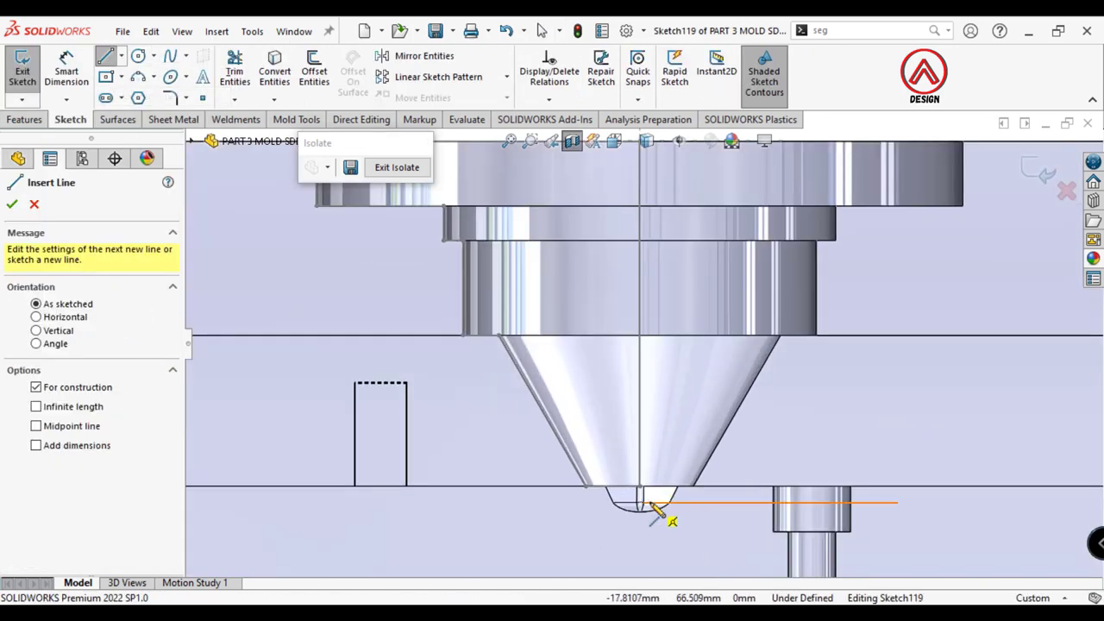
click(638, 488)
scroll(647, 413, up, 2)
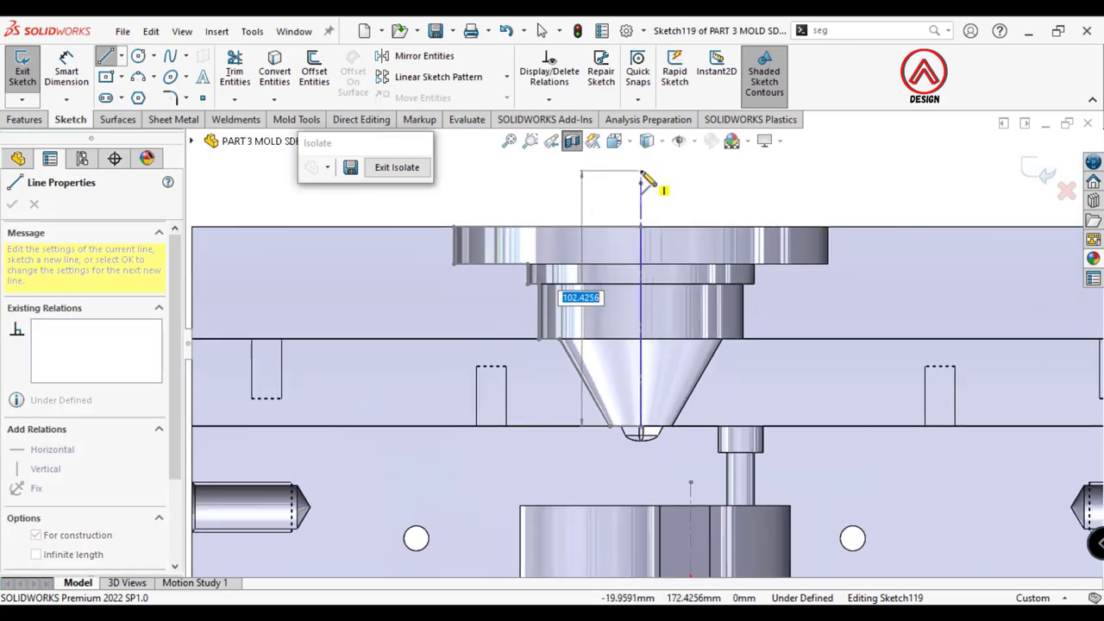
key(Escape)
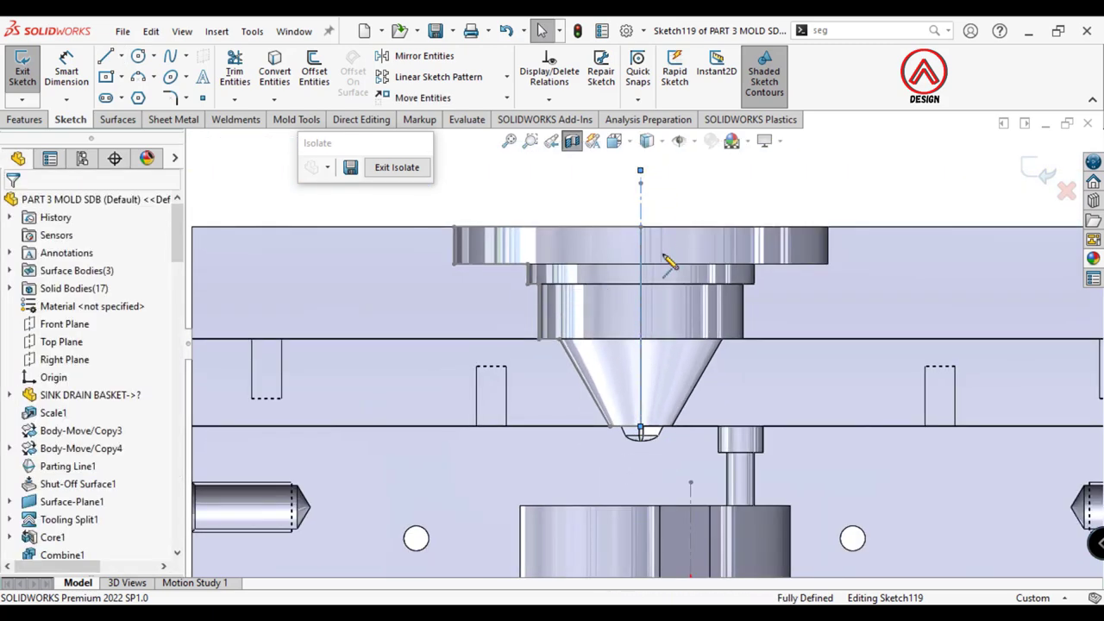
Step: Draw a sloped line from the centerline up the cone wall, then a vertical line to the upper step
click(105, 56)
scroll(633, 392, down, 4)
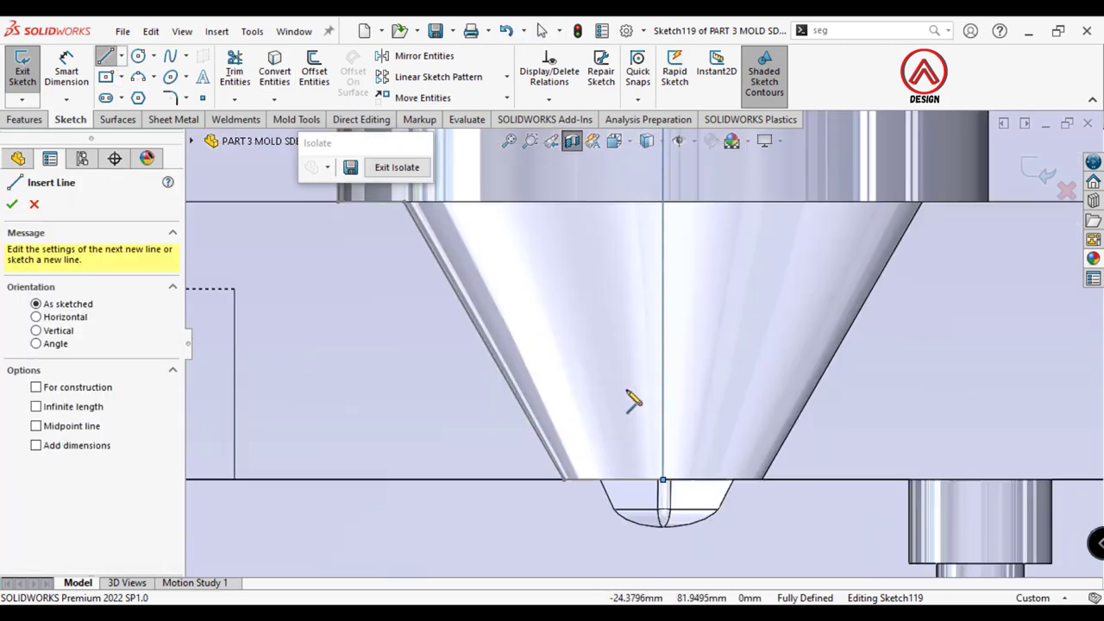
scroll(586, 328, up, 2)
scroll(689, 414, down, 2)
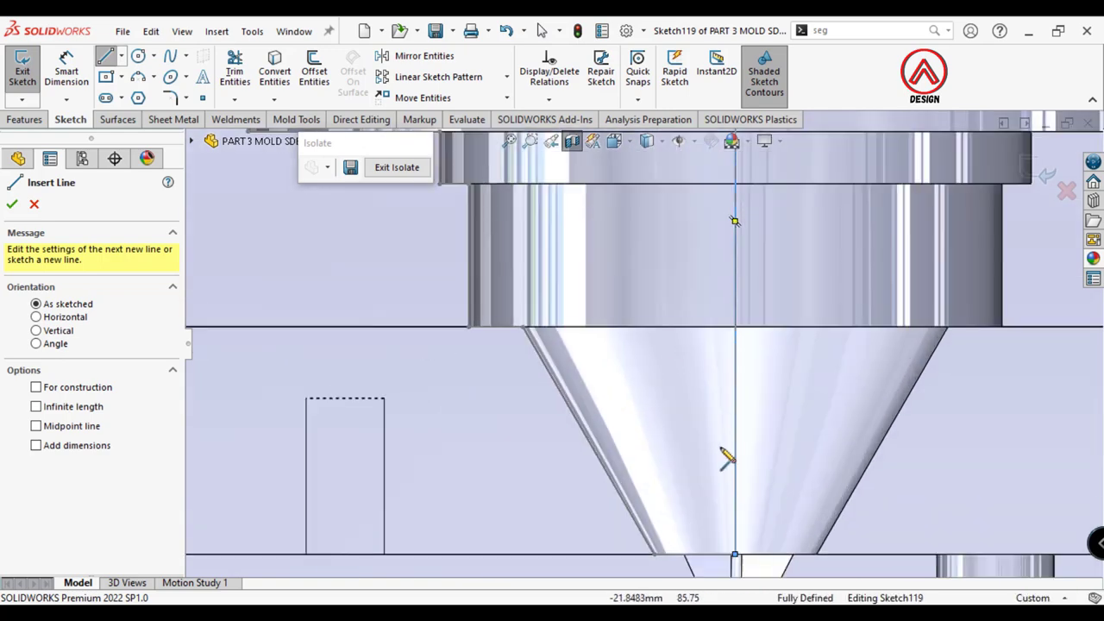
click(735, 556)
scroll(732, 552, down, 1)
scroll(595, 362, up, 2)
scroll(589, 332, down, 3)
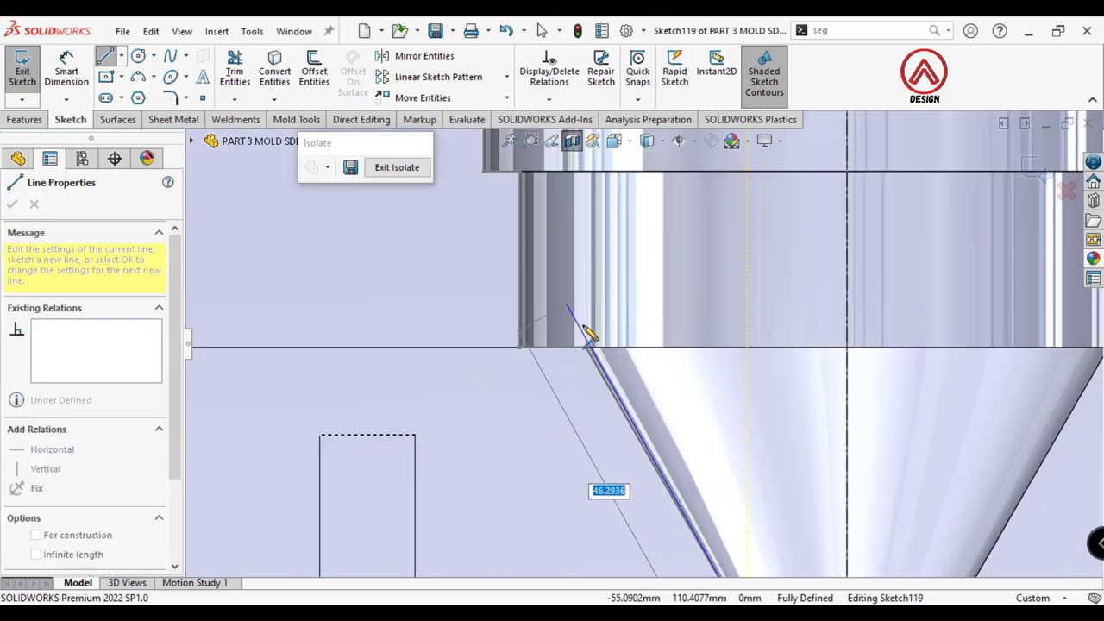
scroll(586, 332, down, 2)
click(500, 353)
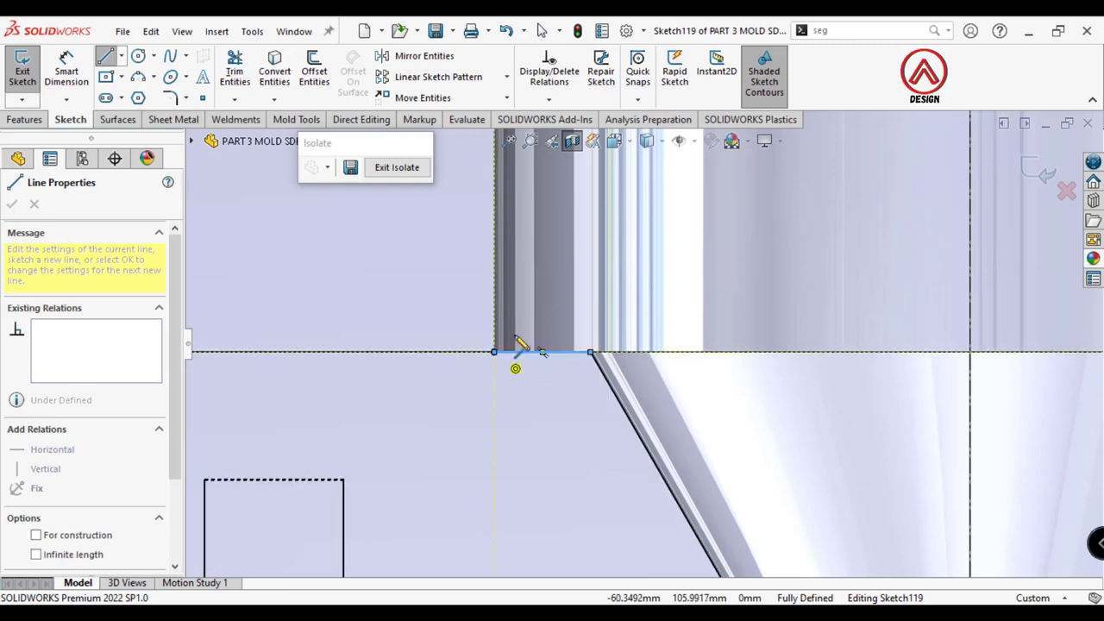
scroll(517, 345, down, 3)
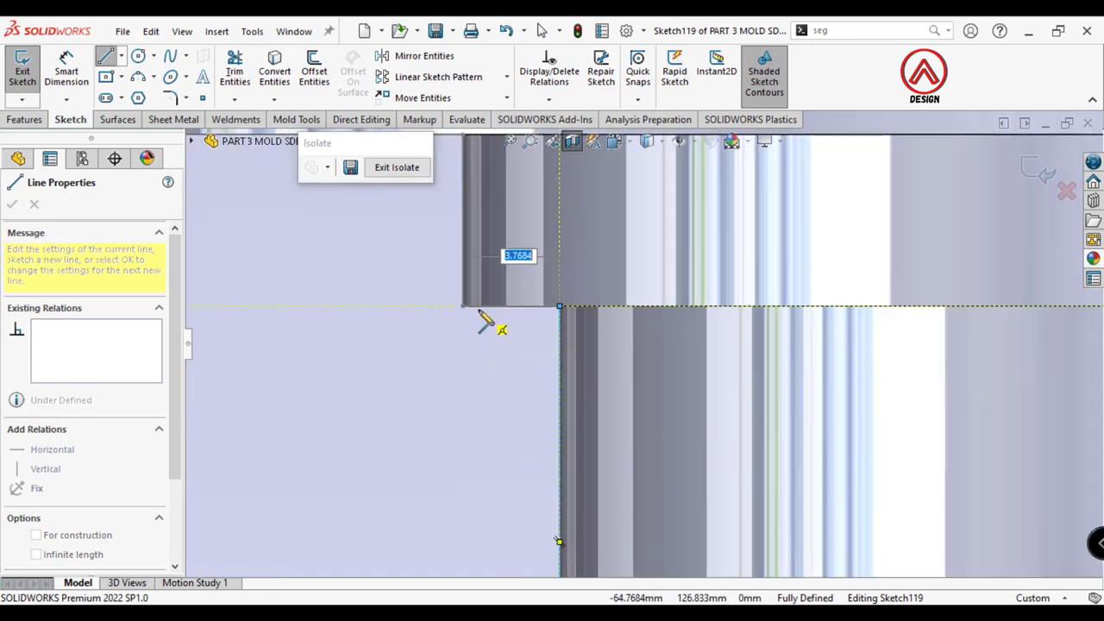
scroll(543, 285, up, 1)
scroll(573, 250, up, 1)
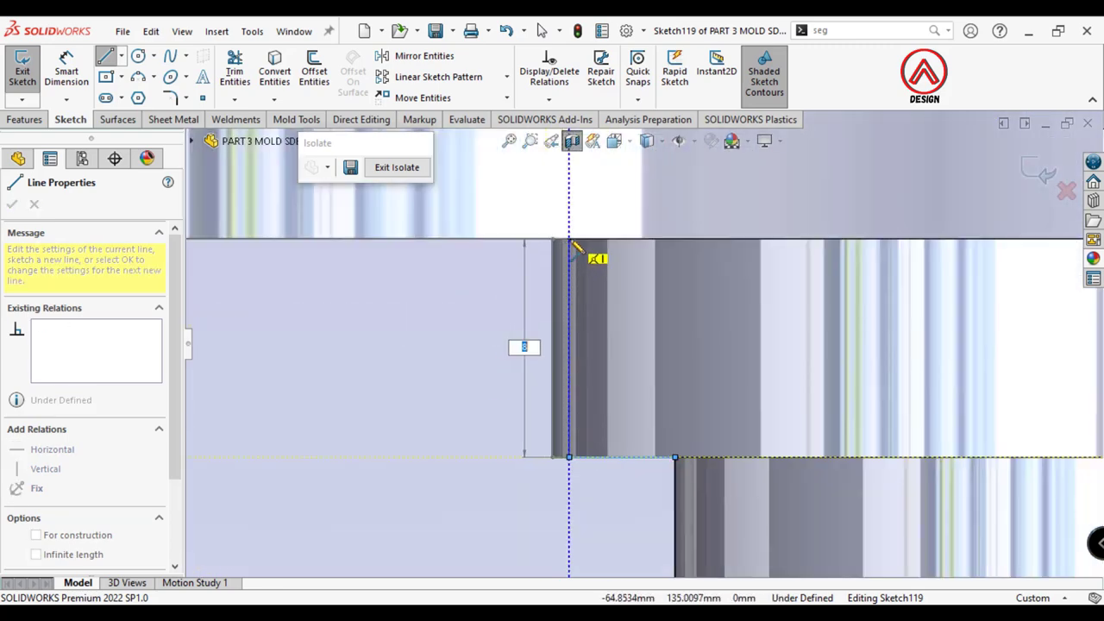
click(569, 242)
Step: Complete the profile with a horizontal step, a line down the bore and a bottom line to the centerline
scroll(641, 342, up, 2)
click(765, 309)
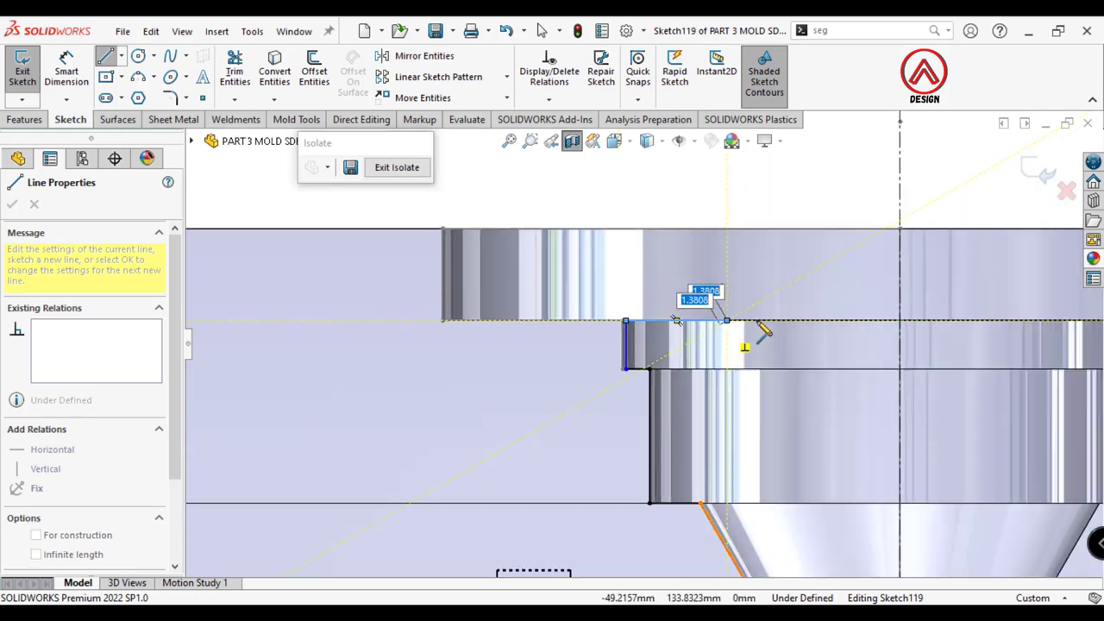
scroll(759, 327, up, 2)
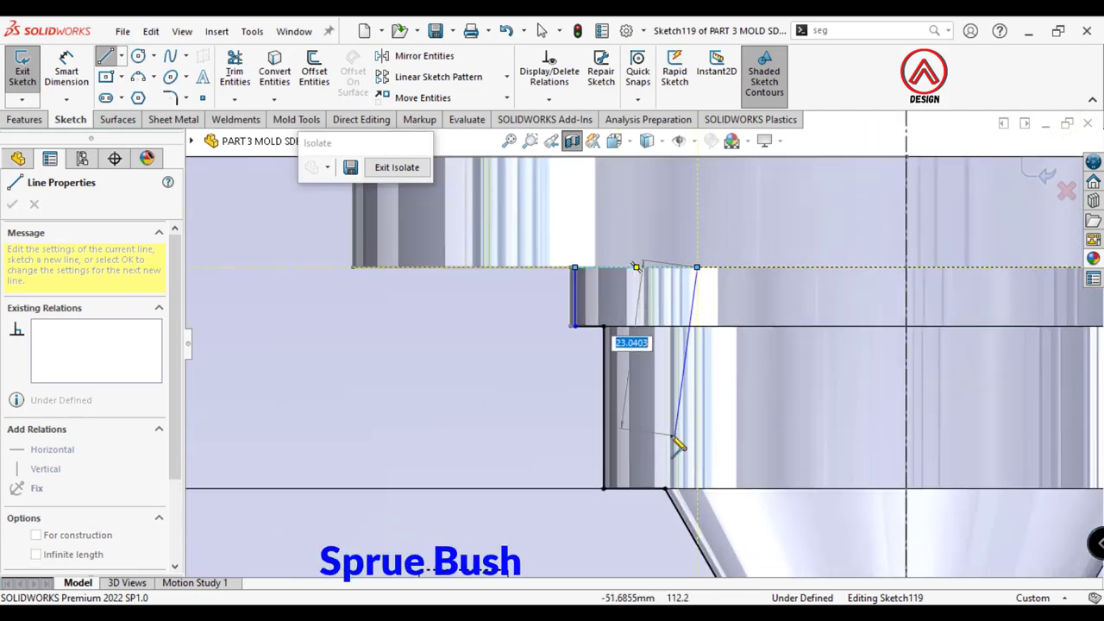
click(739, 438)
scroll(725, 431, up, 2)
scroll(664, 405, down, 2)
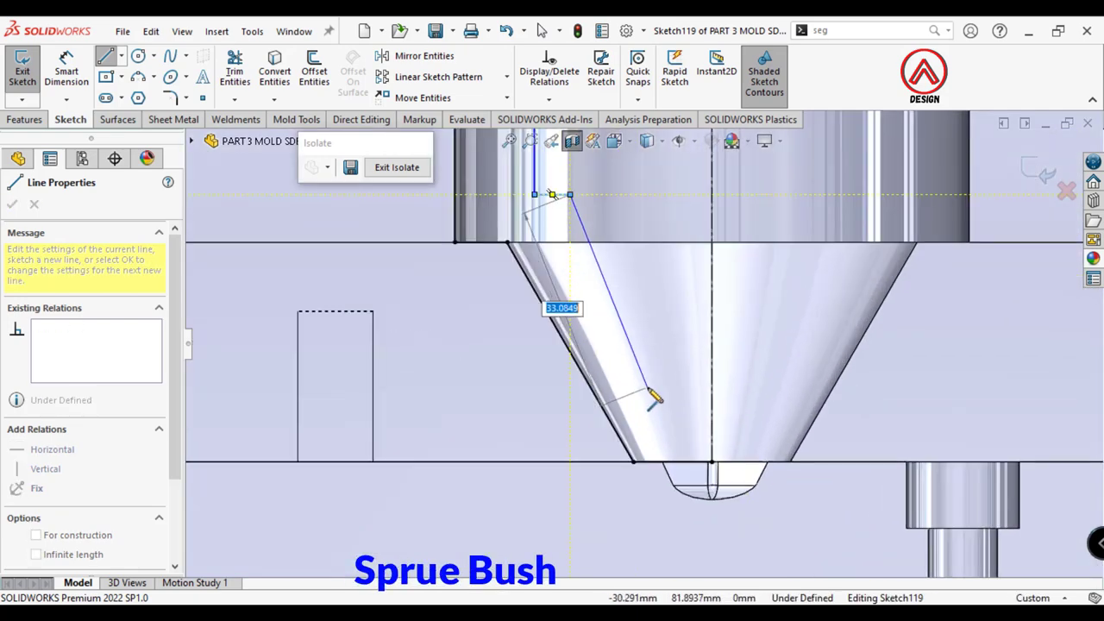
scroll(707, 392, down, 1)
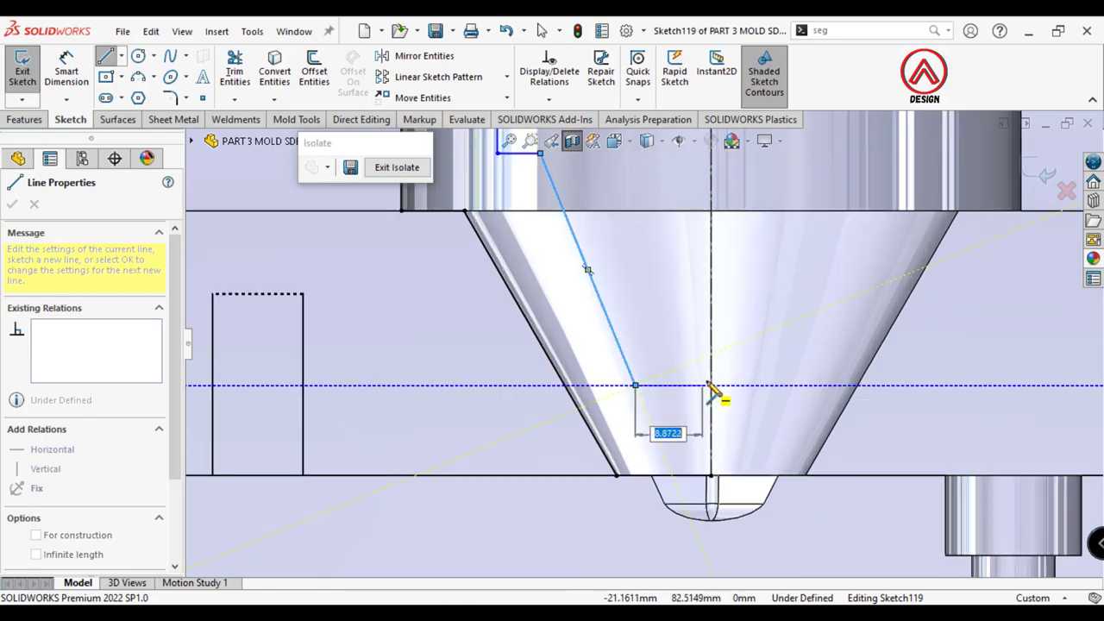
click(711, 385)
key(Escape)
scroll(686, 235, up, 3)
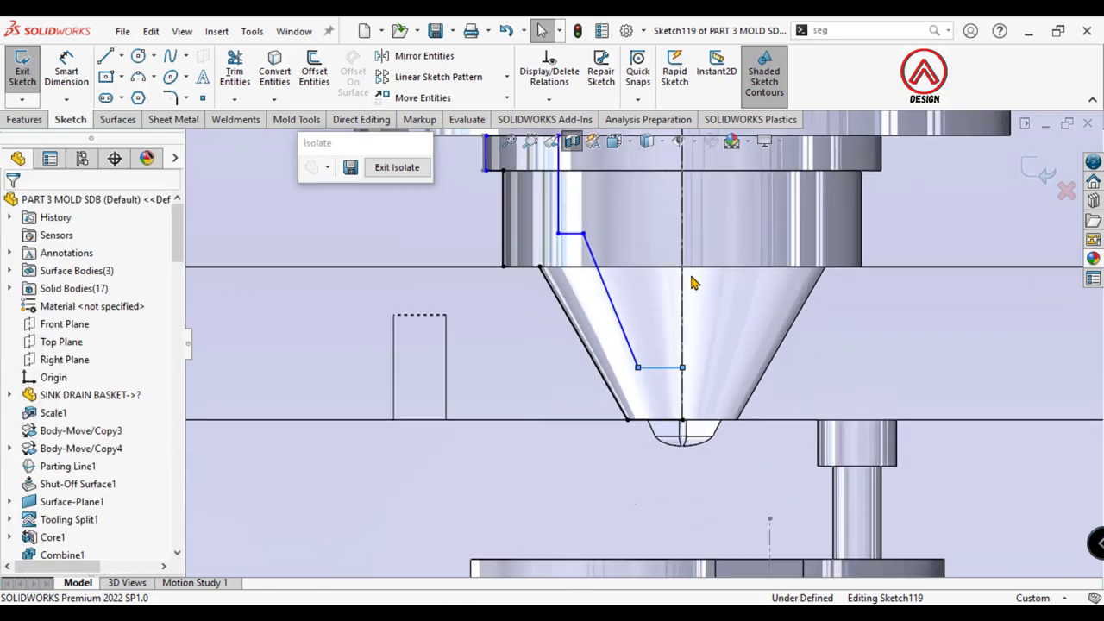
scroll(655, 247, down, 3)
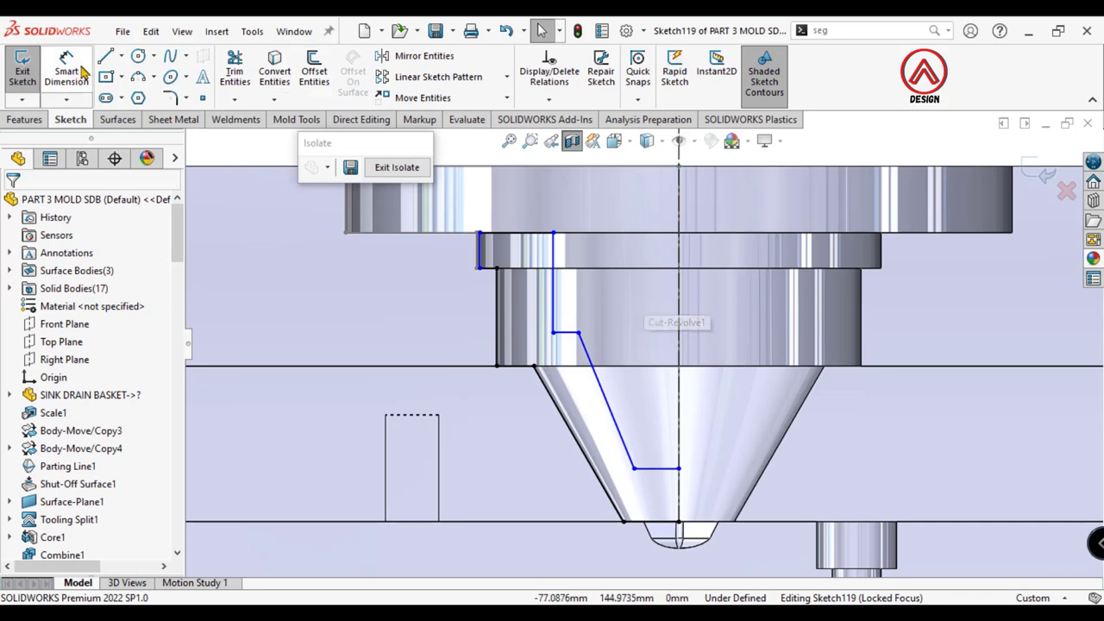
Step: Dimension the top width of the bushing profile at 90 mm
click(485, 251)
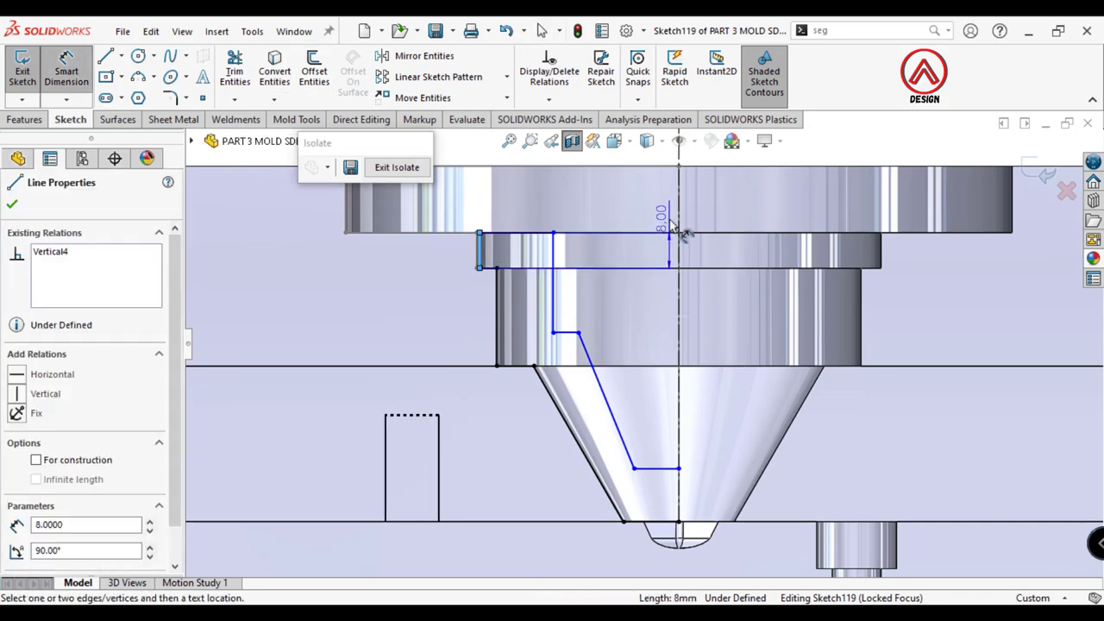
click(678, 226)
scroll(681, 211, up, 2)
click(732, 190)
text(90)
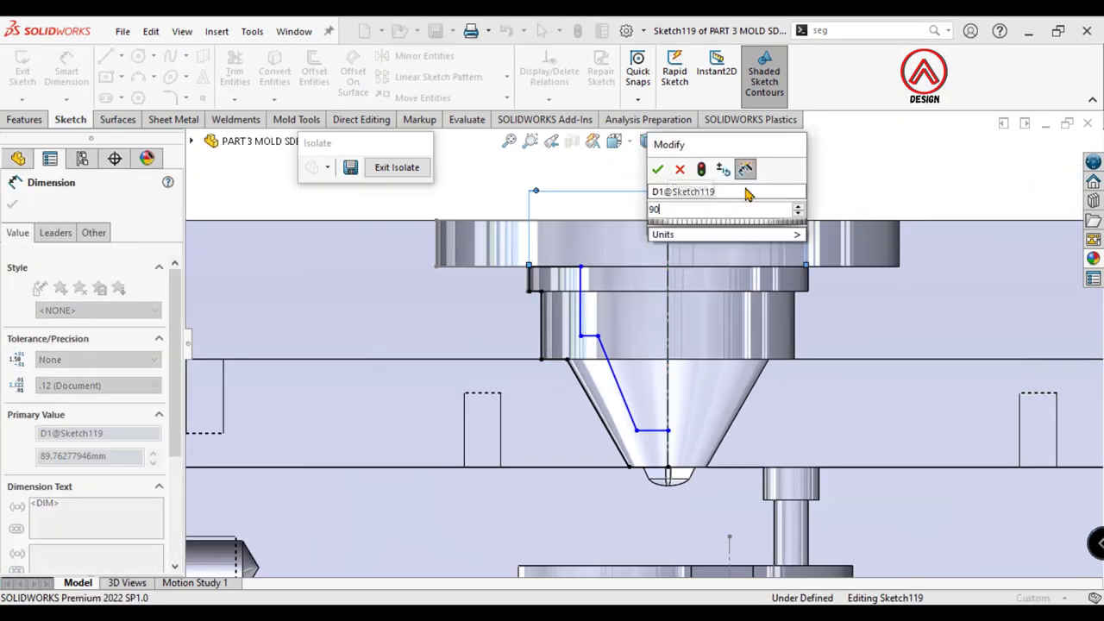
key(Return)
click(923, 160)
Step: Dimension the short horizontal line 10 mm away and the vertical line as a 70 mm diameter
scroll(690, 289, down, 2)
scroll(668, 306, down, 2)
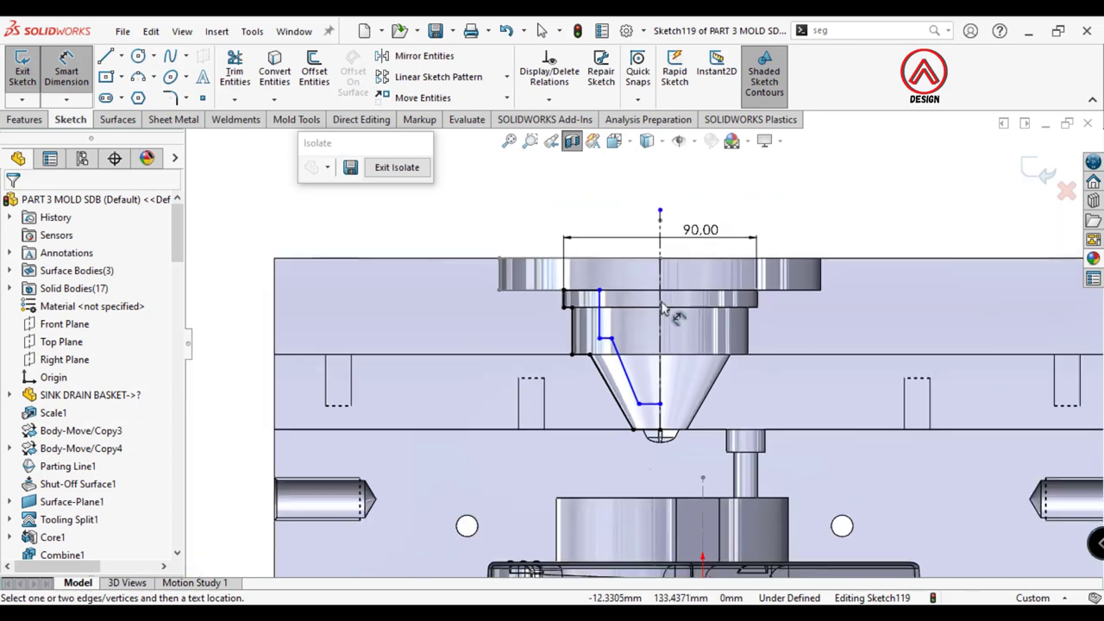
scroll(619, 305, down, 3)
click(598, 369)
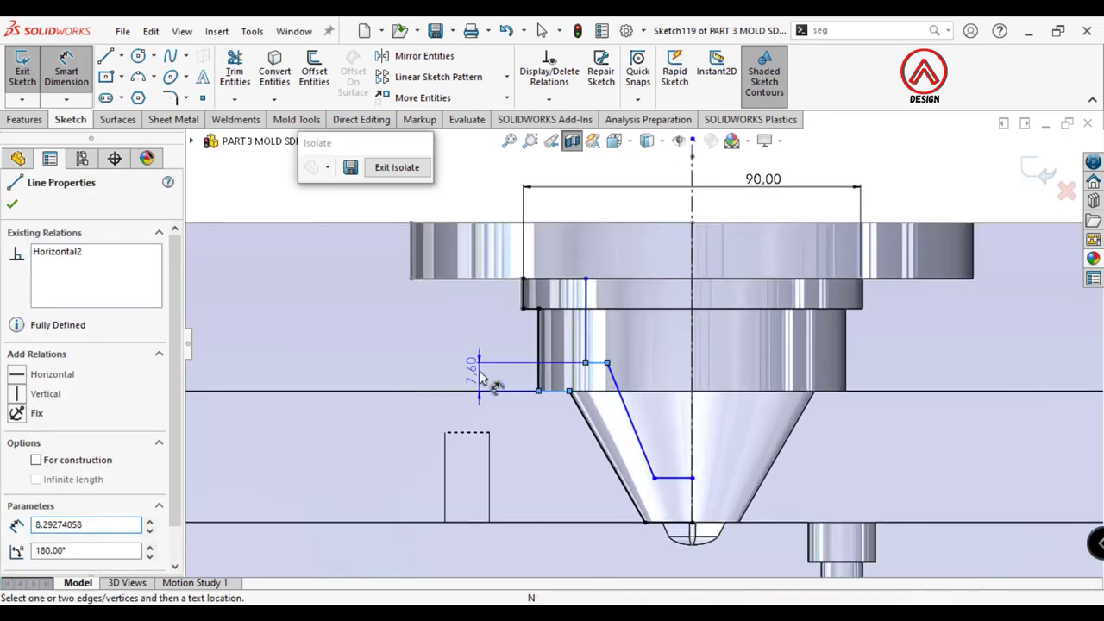
click(485, 379)
text(10)
key(Return)
click(936, 173)
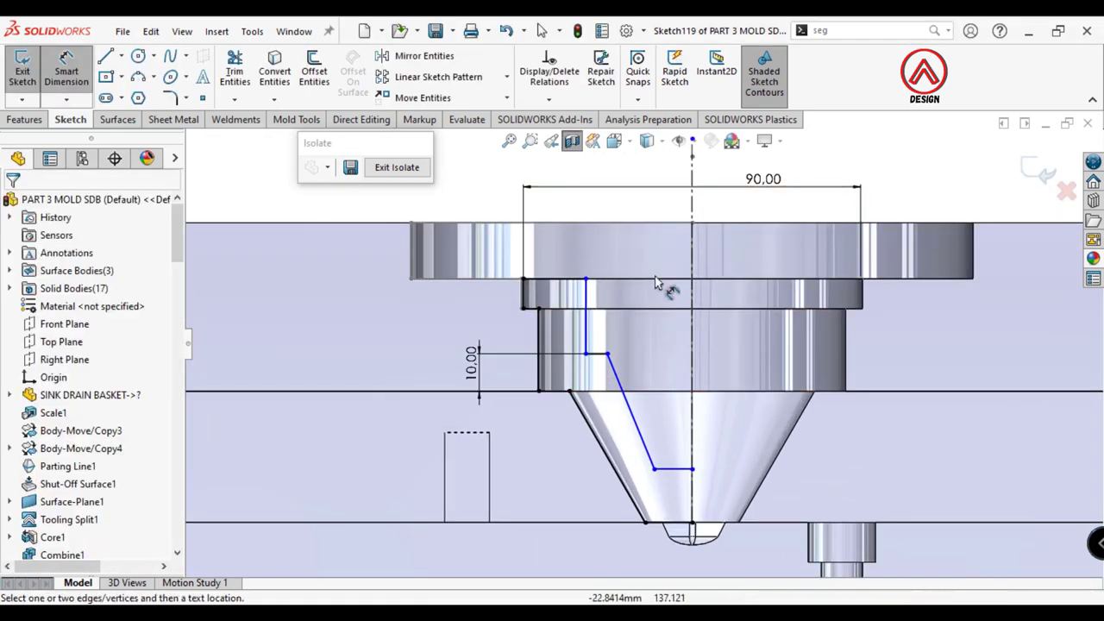
click(587, 301)
click(693, 220)
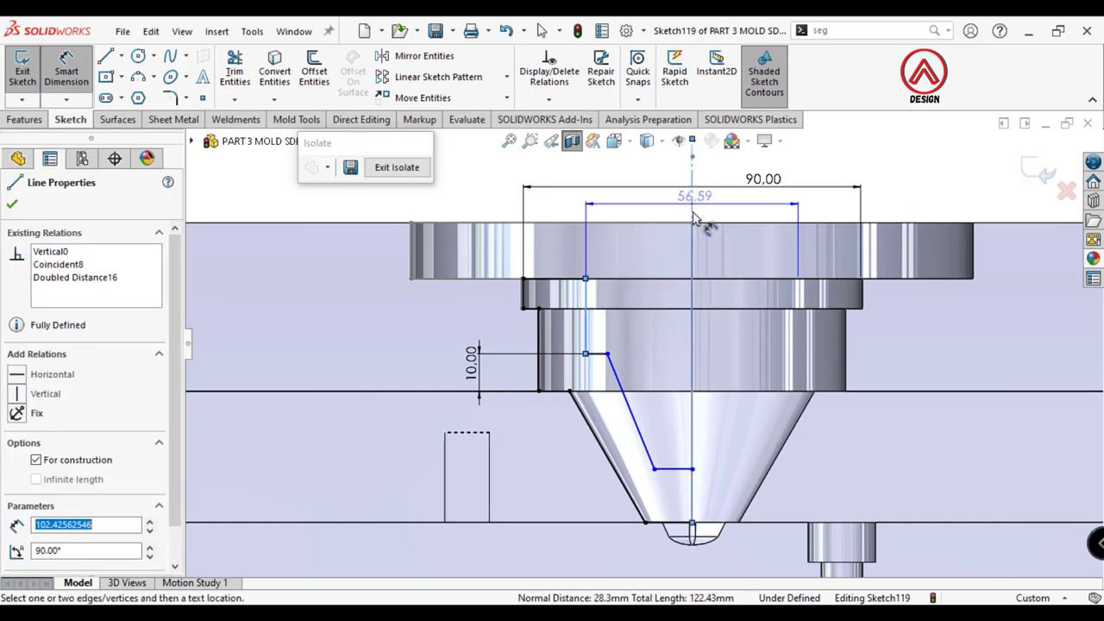
click(750, 214)
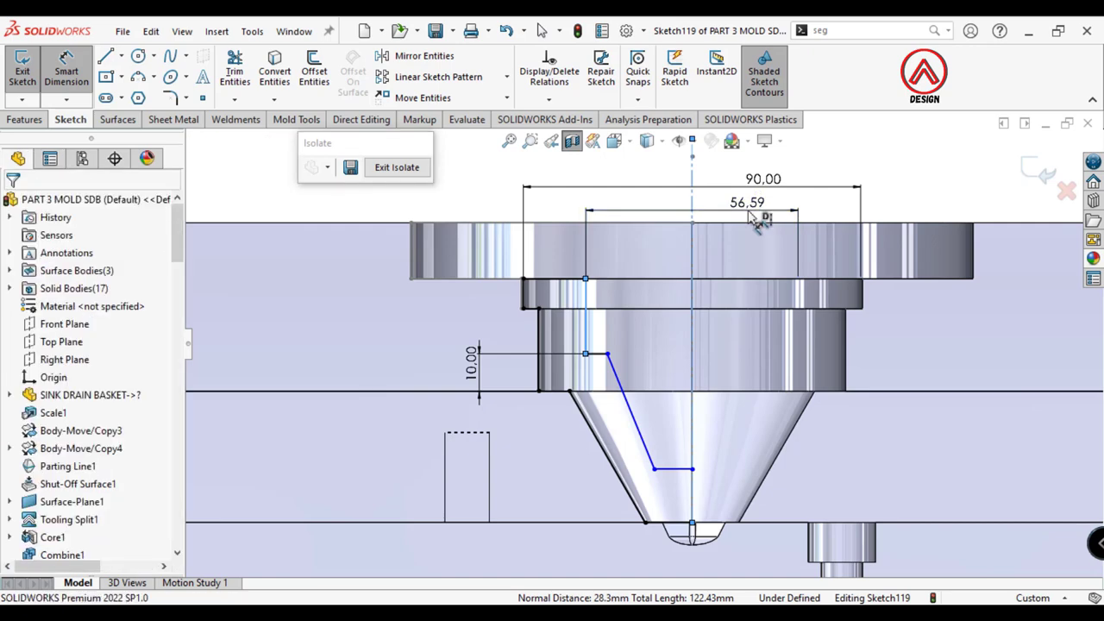
text(7)
key(Return)
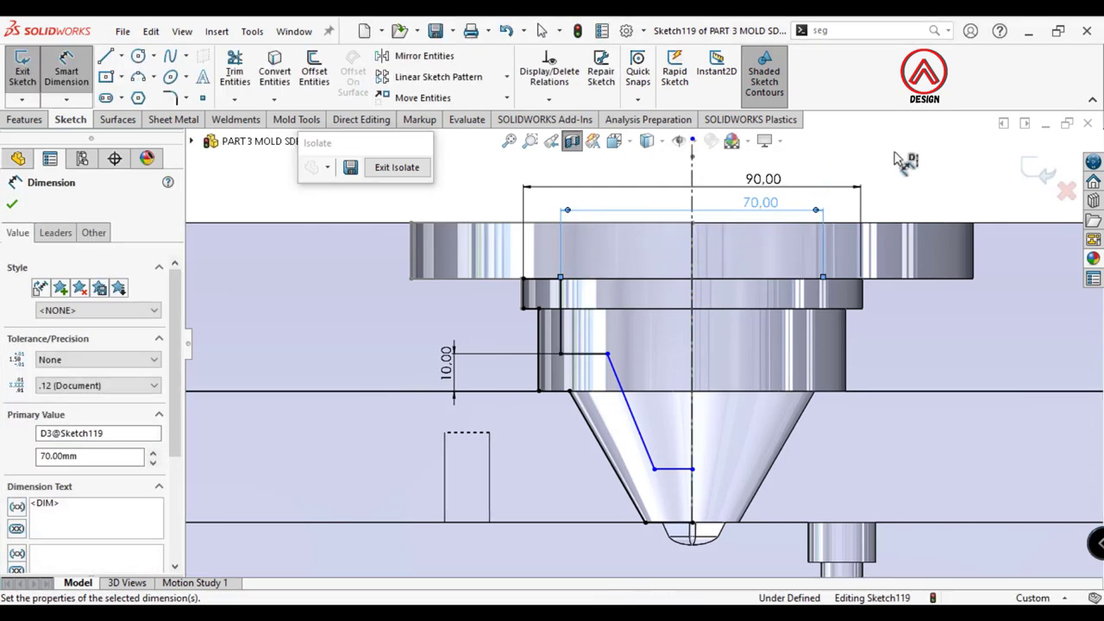
key(Escape)
Step: Dimension the bottom horizontal line 15 mm from the cone base
scroll(700, 339, down, 1)
scroll(768, 406, down, 1)
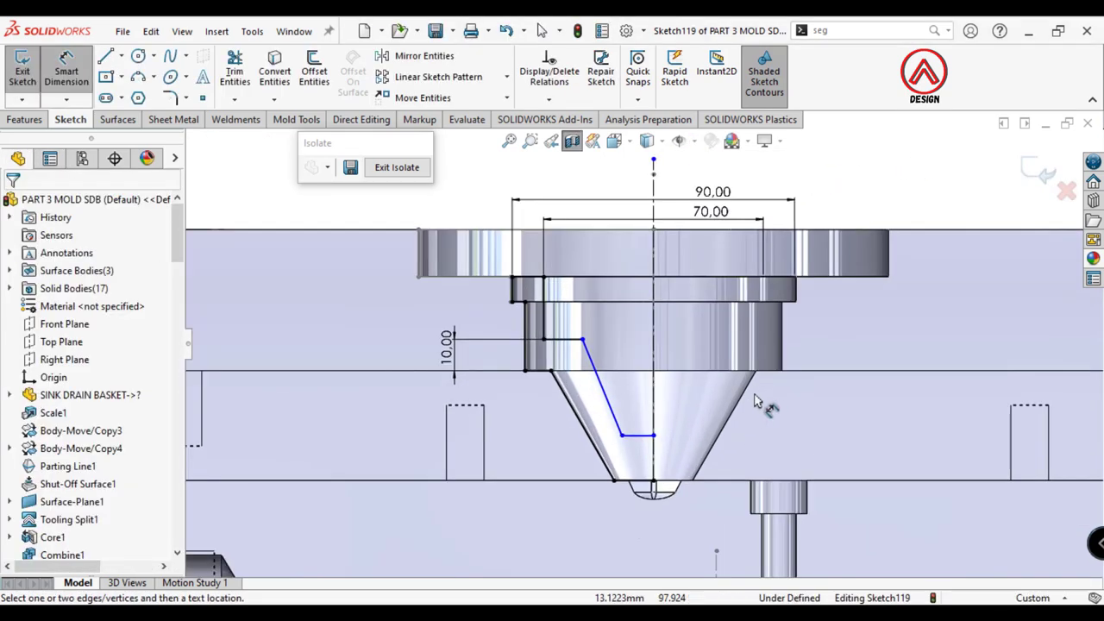
scroll(758, 405, down, 2)
click(582, 450)
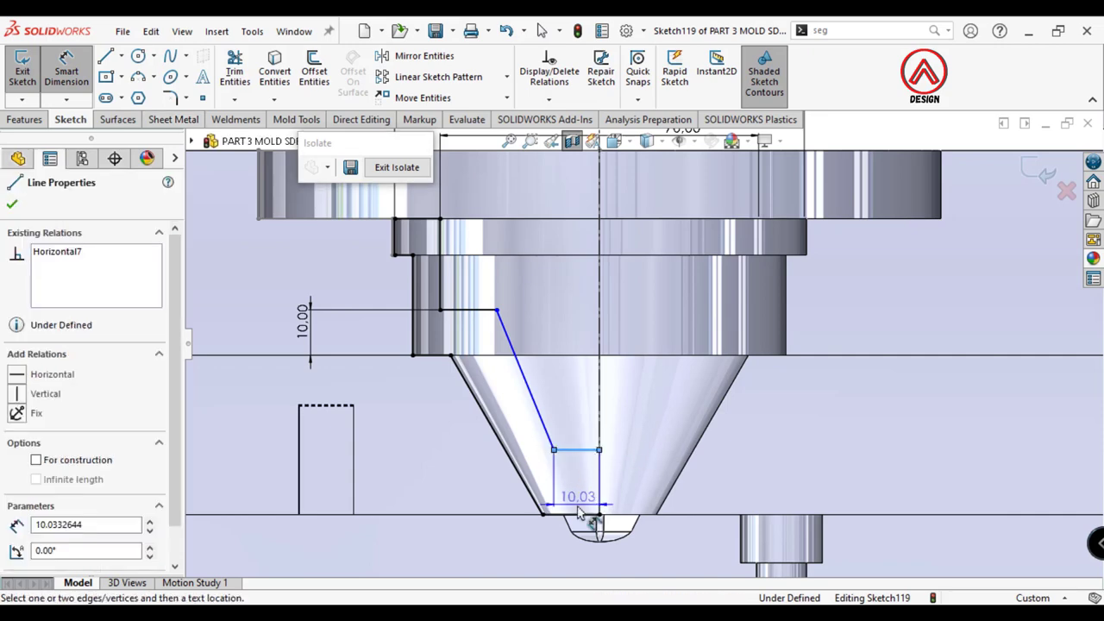
click(579, 517)
click(446, 487)
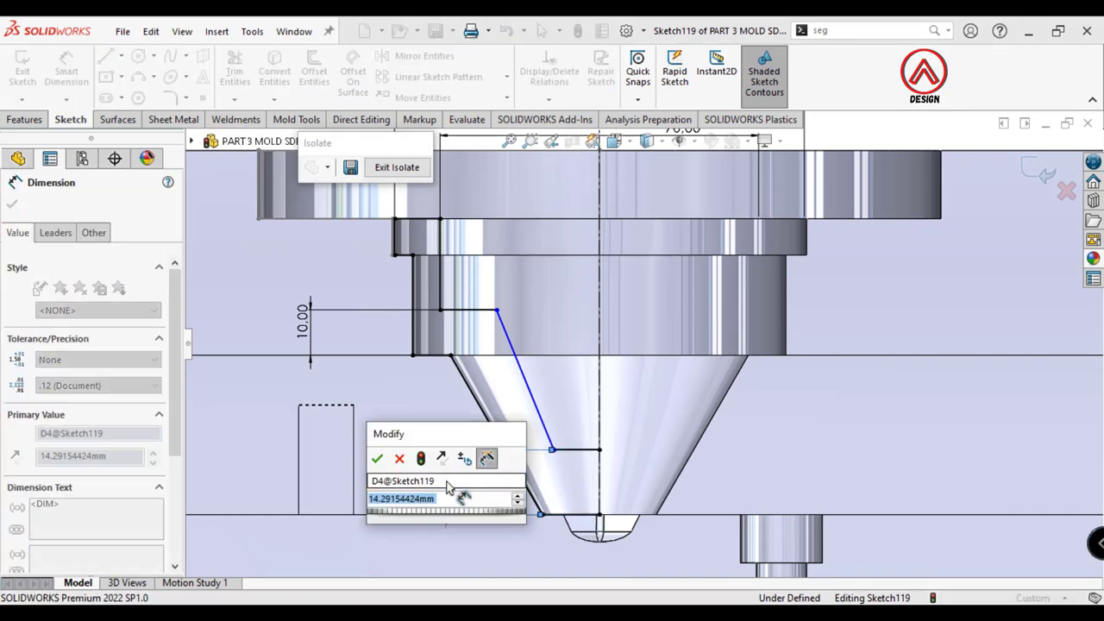
text(15)
key(Return)
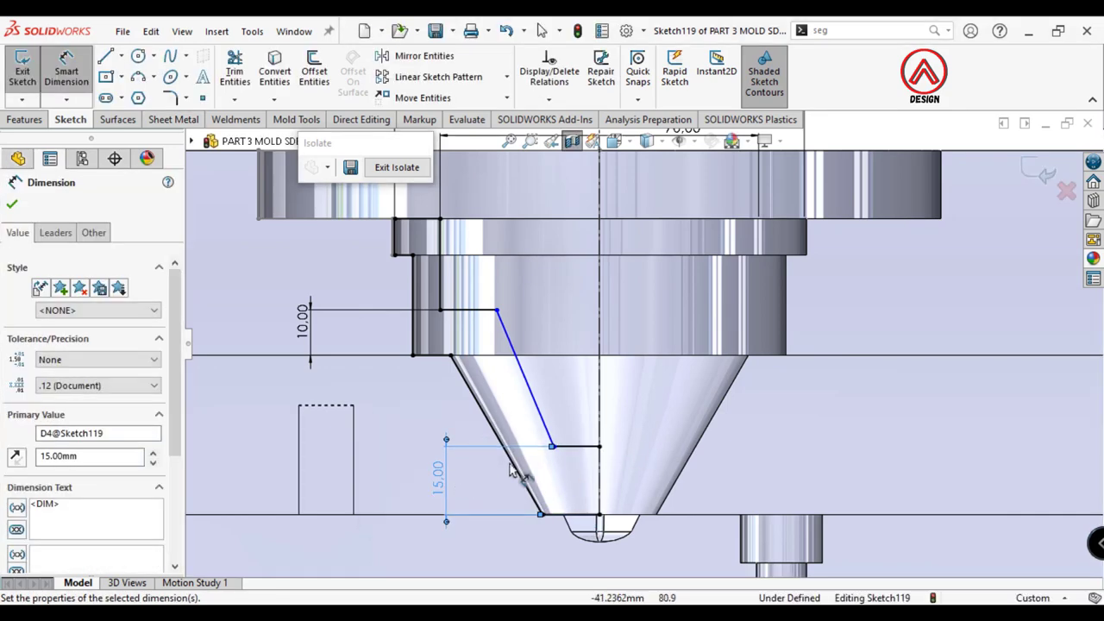
Step: Dimension the lower step line's endpoint 25 mm from the vertical centreline
scroll(615, 505, down, 2)
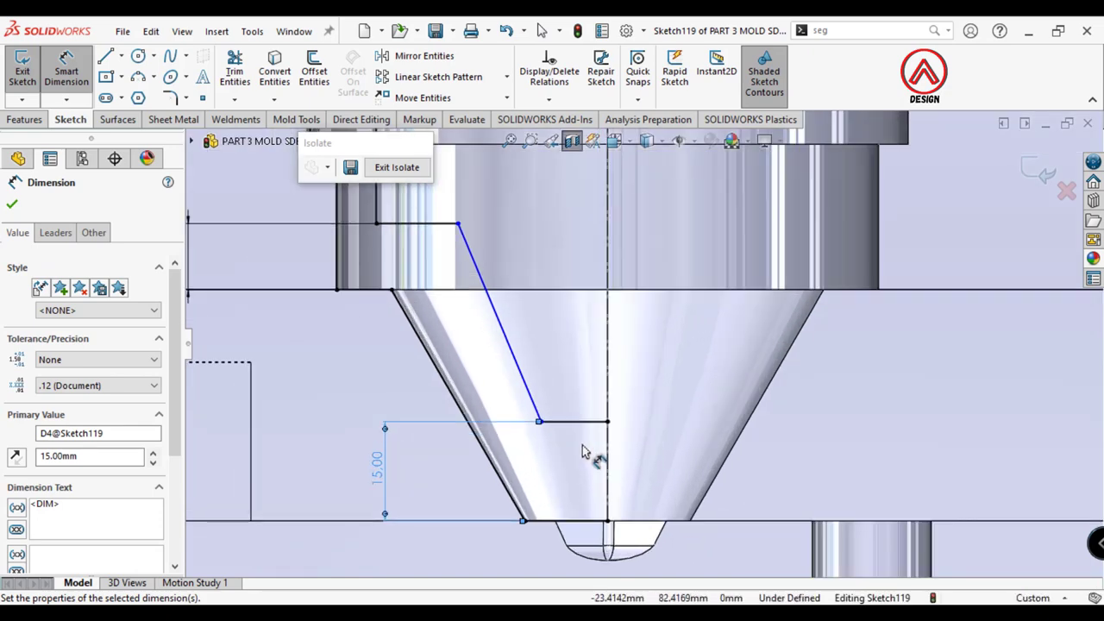
click(539, 423)
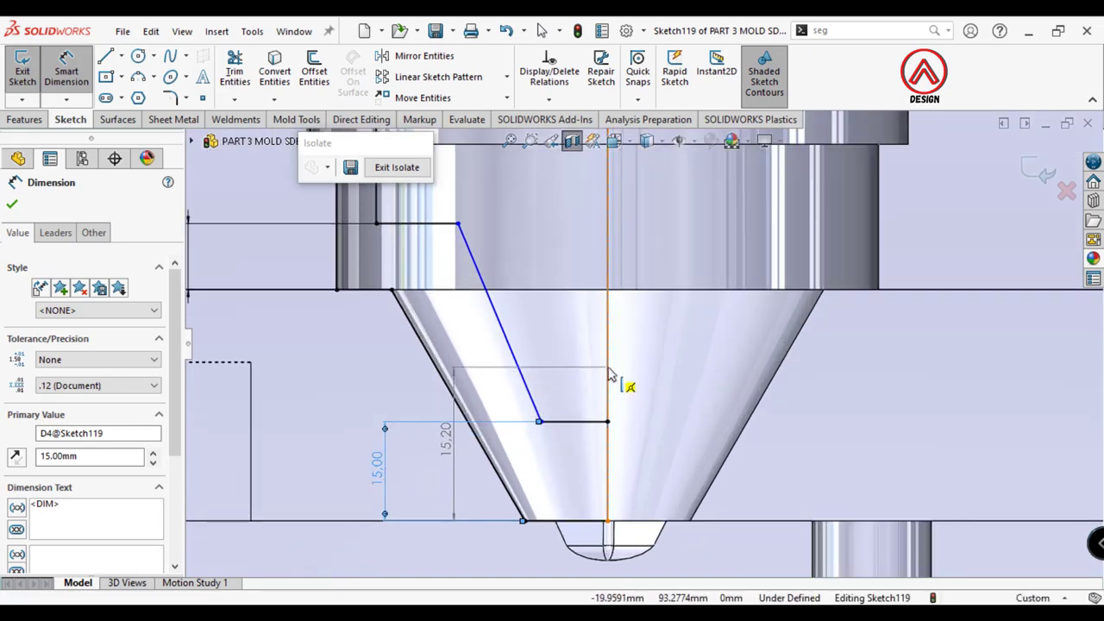
key(Escape)
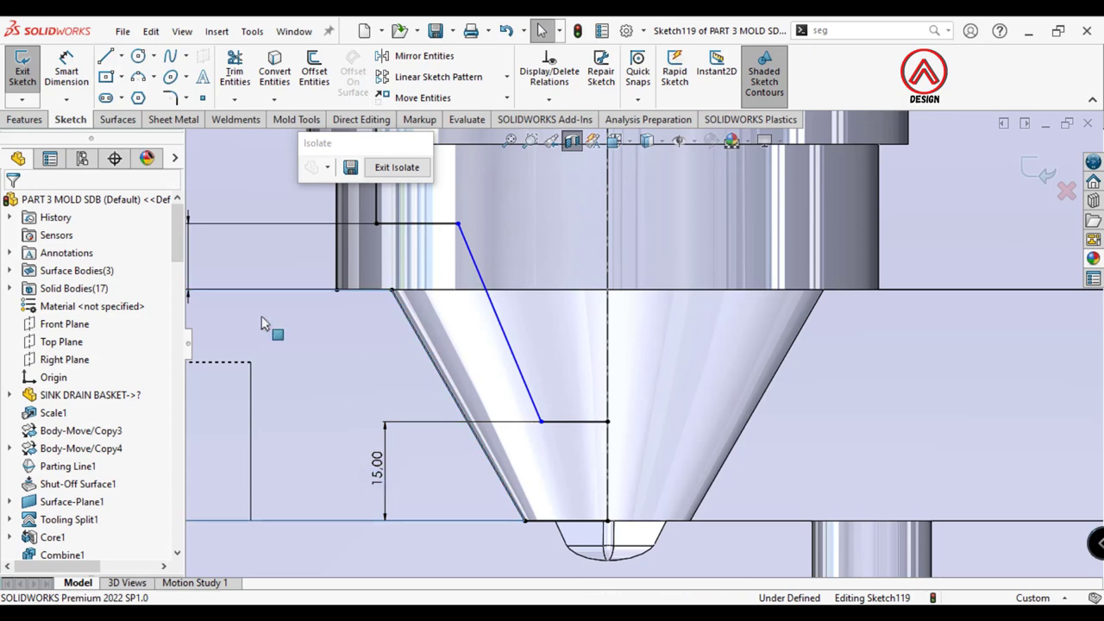
click(85, 68)
click(540, 420)
click(607, 362)
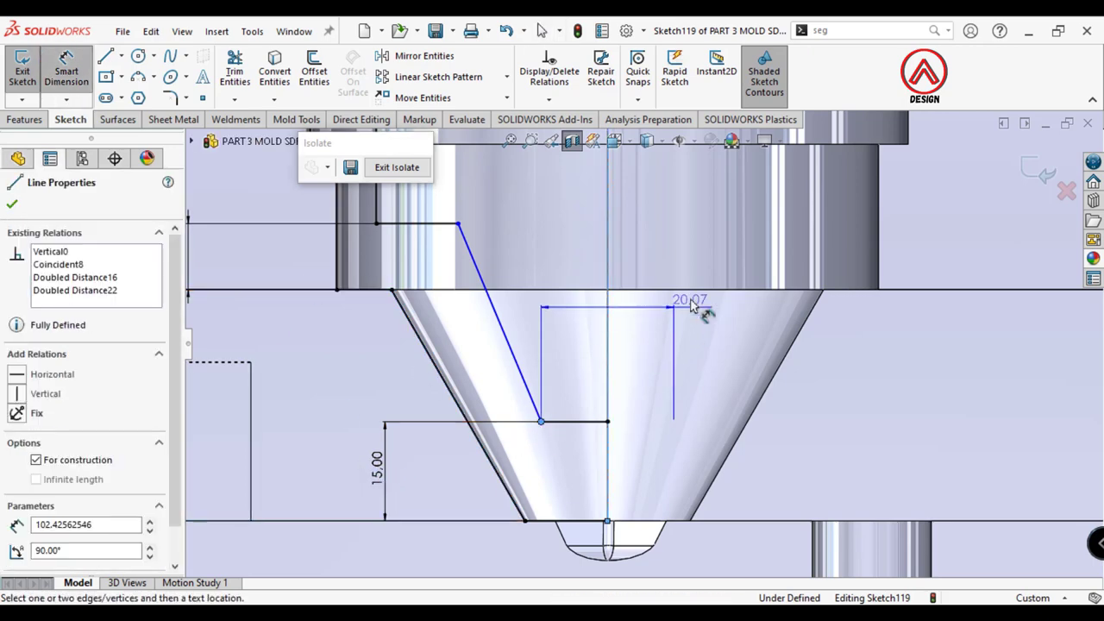
click(675, 272)
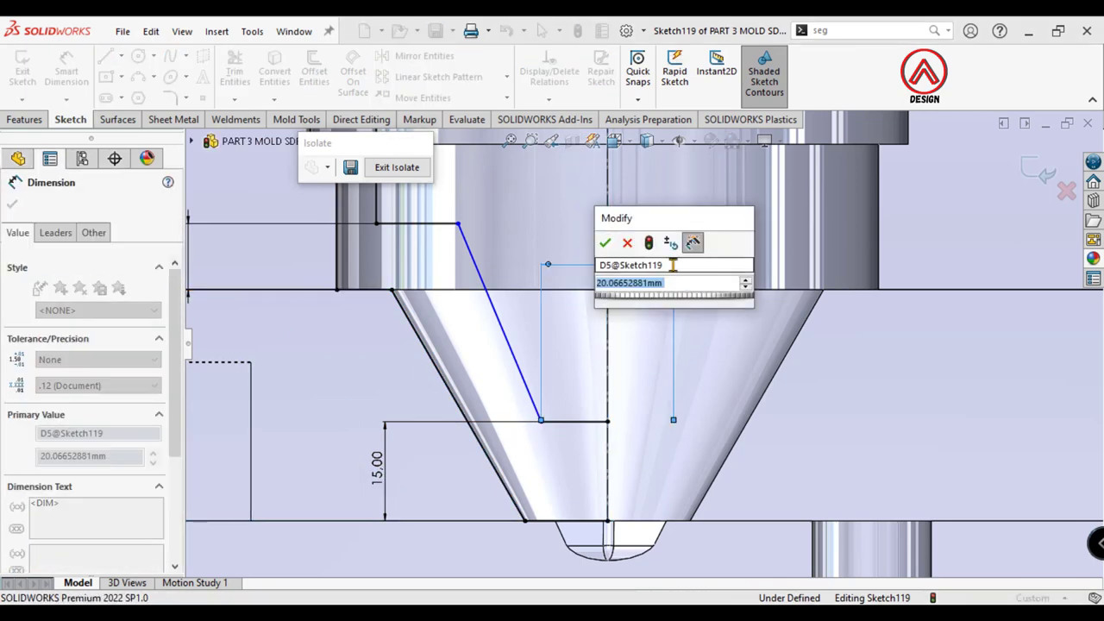
text(25)
key(Return)
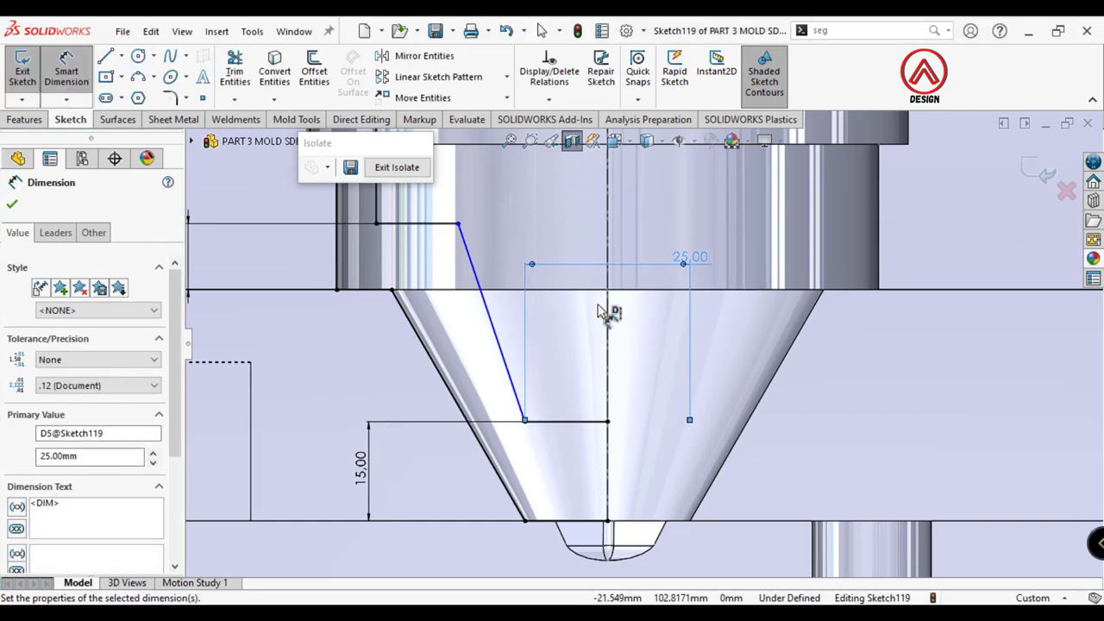
Step: Make the slanted sketch line parallel to the cone's slanted edge
scroll(664, 315, up, 2)
scroll(621, 276, down, 2)
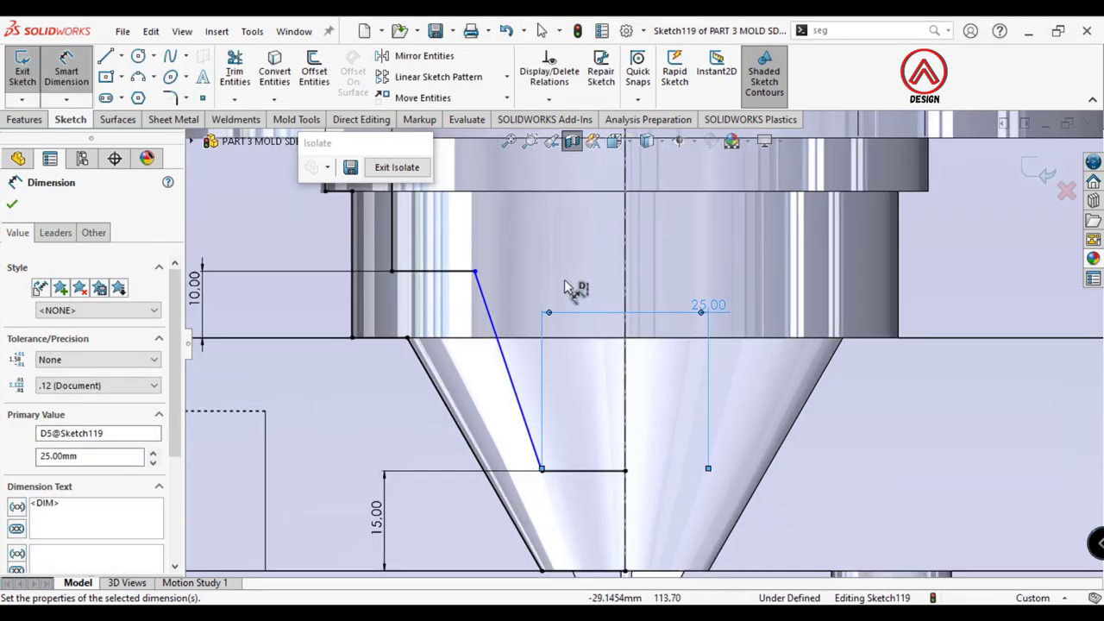
scroll(572, 288, down, 2)
click(537, 355)
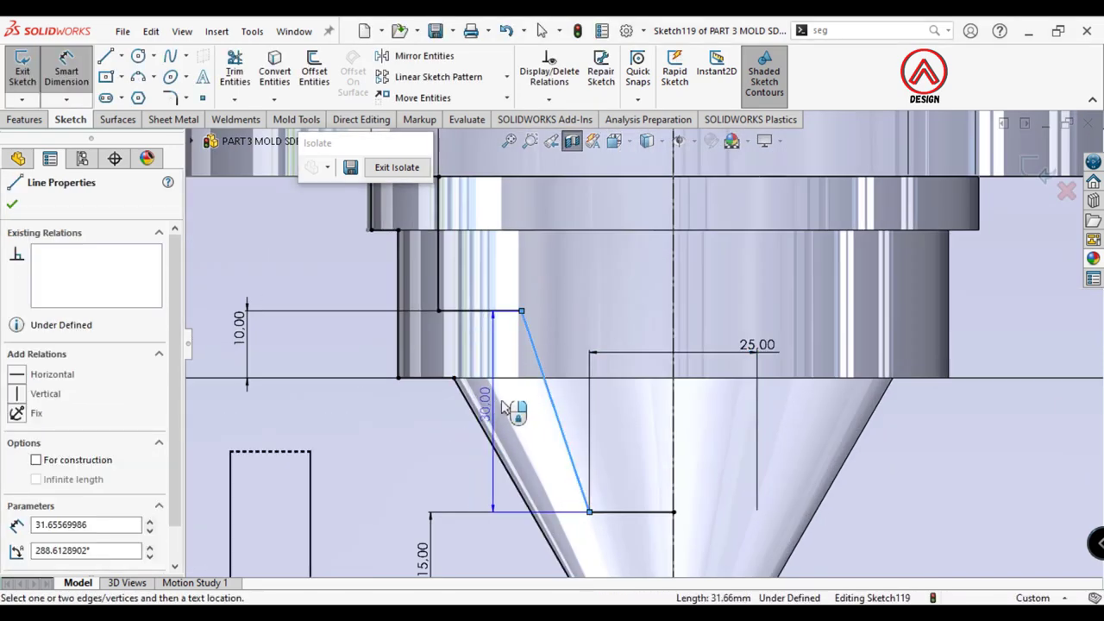
key(Escape)
click(557, 420)
ctrl+click(552, 378)
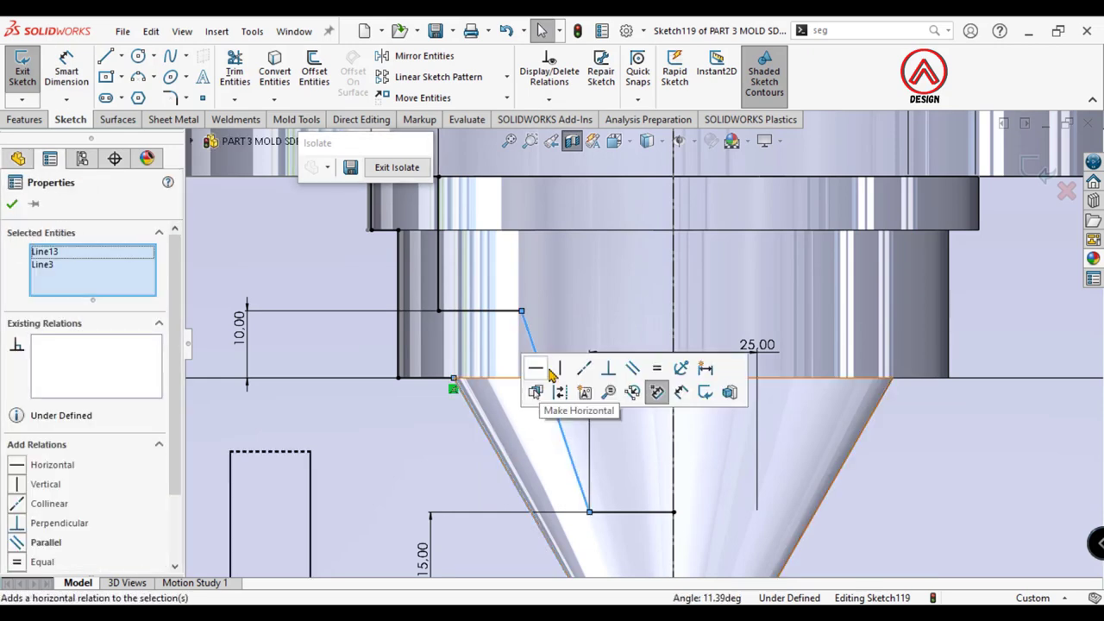
click(632, 369)
scroll(535, 451, up, 3)
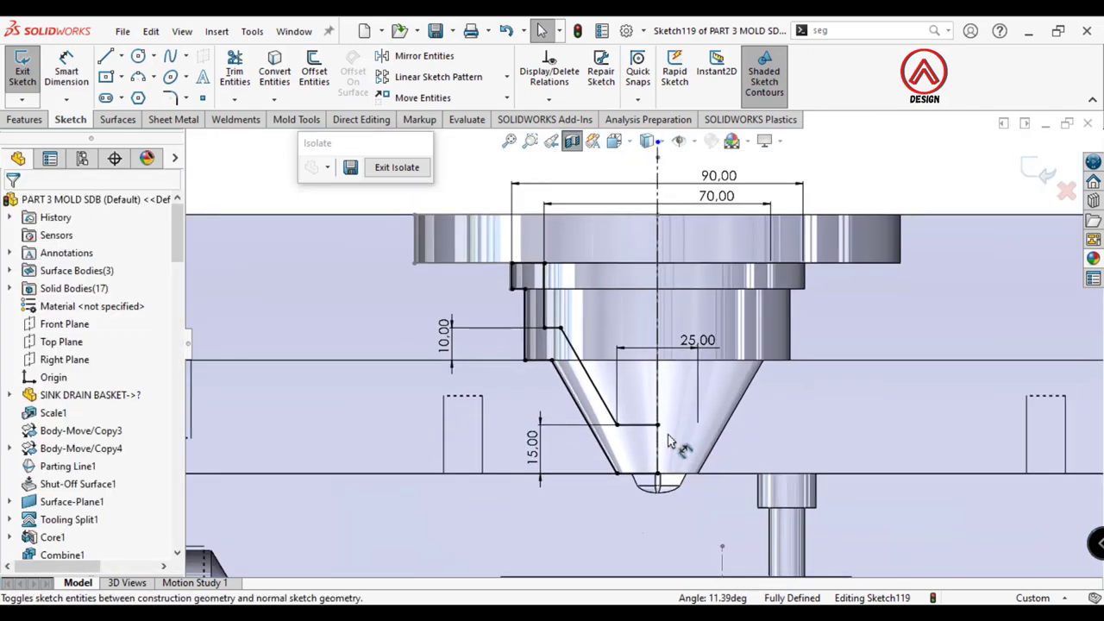
scroll(551, 345, down, 2)
click(138, 79)
scroll(525, 394, down, 2)
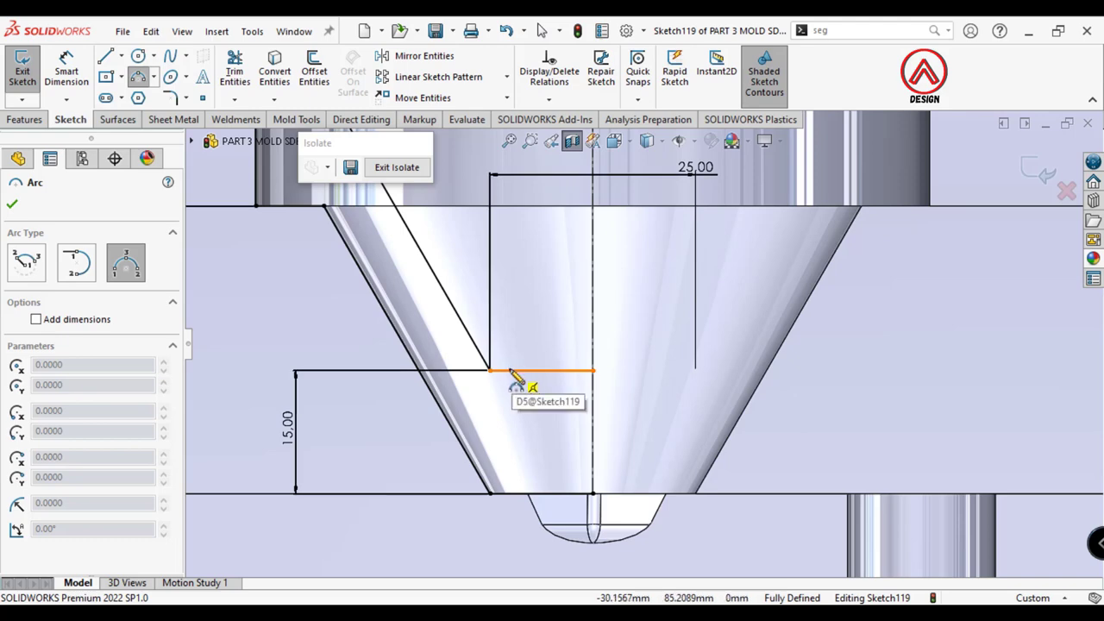
Step: Draw a three-point arc from the step line's end, plus a horizontal centreline at its end
click(538, 369)
click(564, 435)
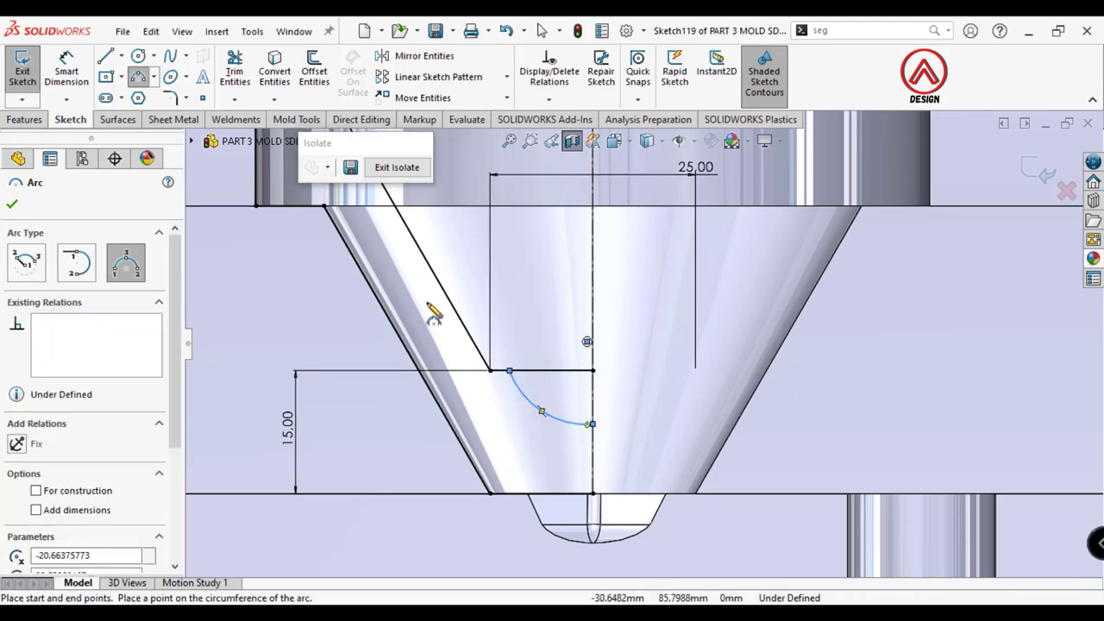
key(Escape)
click(121, 55)
click(129, 96)
scroll(648, 476, down, 2)
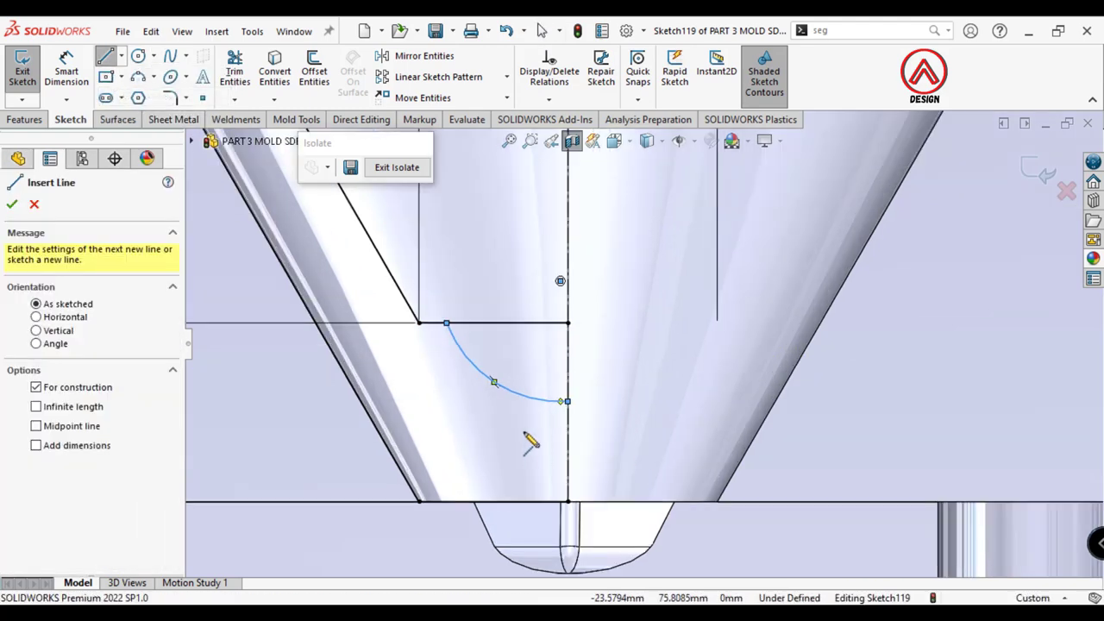
click(567, 403)
click(466, 402)
key(Escape)
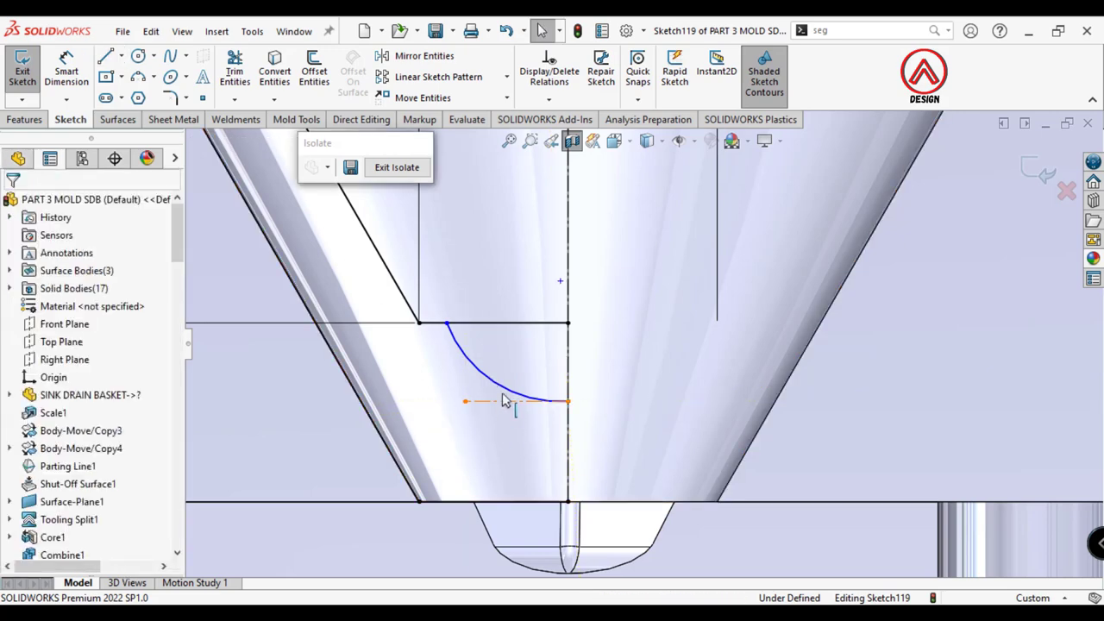
Step: Dimension the horizontal centreline 5 mm below the step line
click(517, 401)
key(Escape)
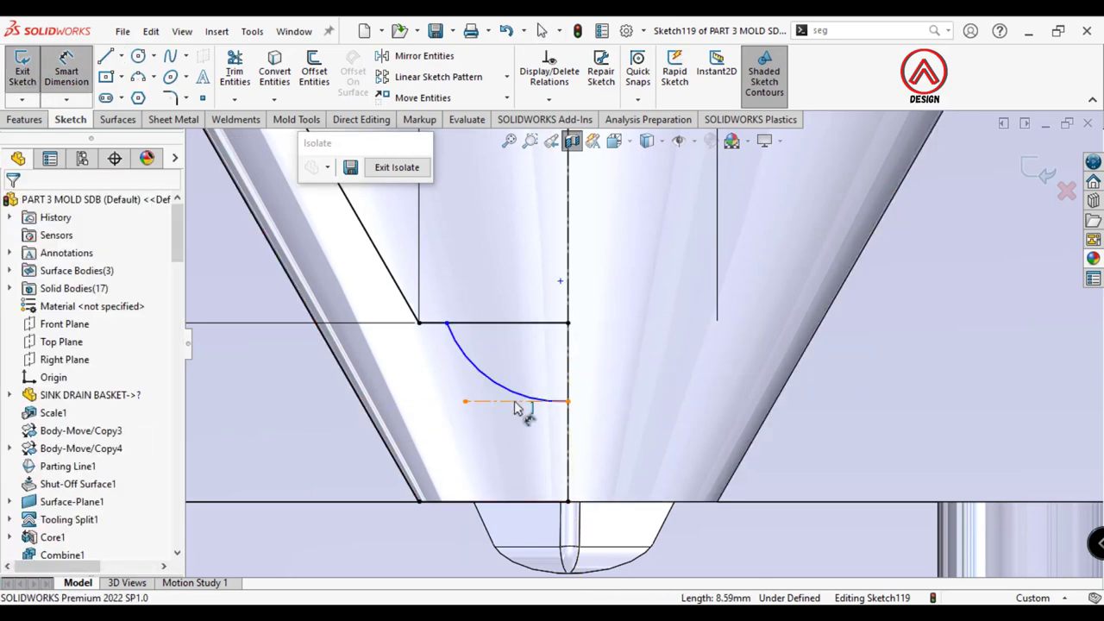
click(515, 402)
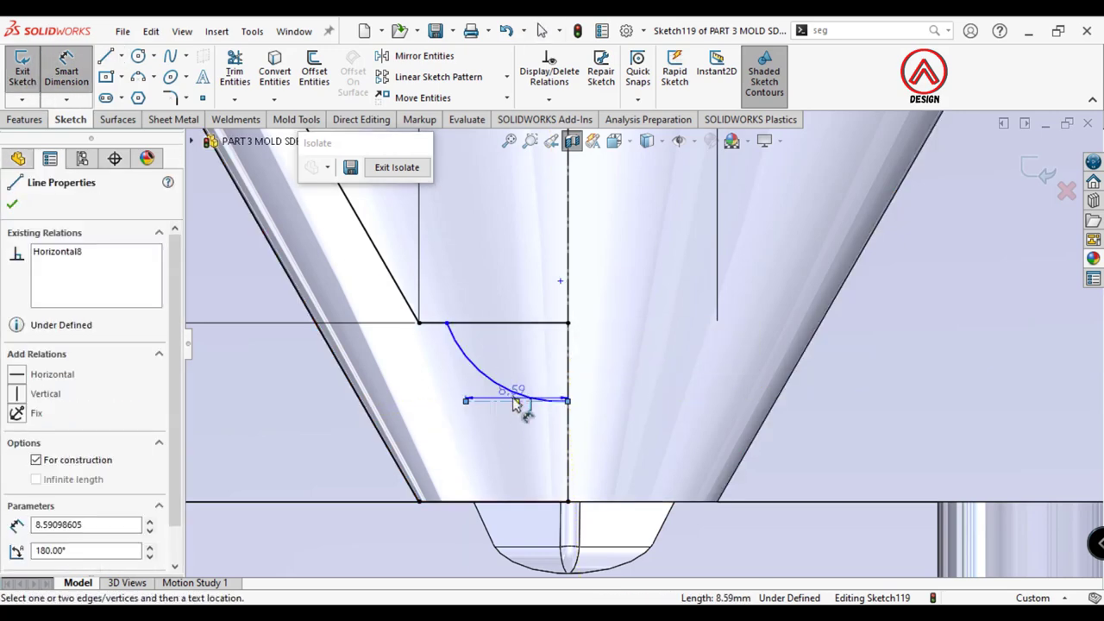
click(539, 324)
click(636, 345)
text(5.00mm)
key(Return)
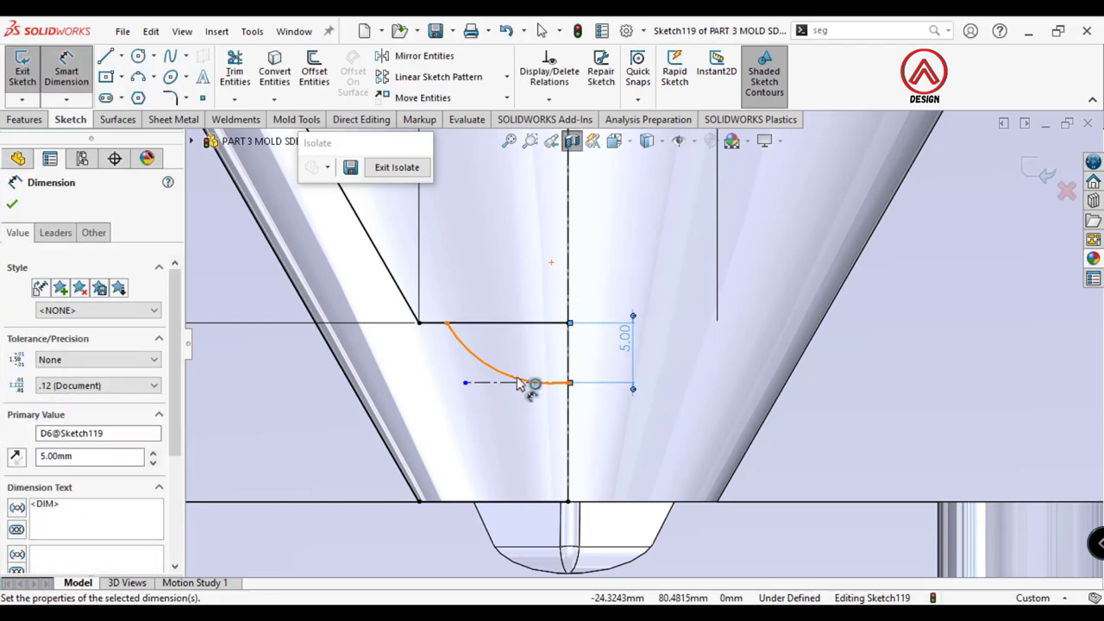
Step: Give the arc a 16 mm radius and zoom to fit the sketch
click(505, 382)
key(Escape)
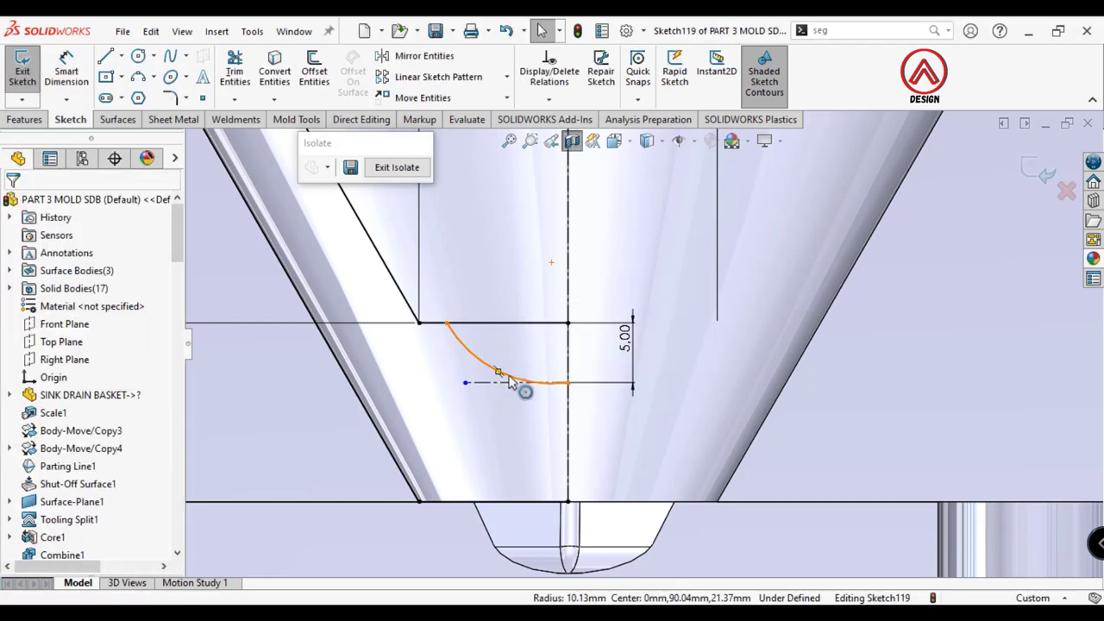
click(505, 384)
ctrl+click(504, 383)
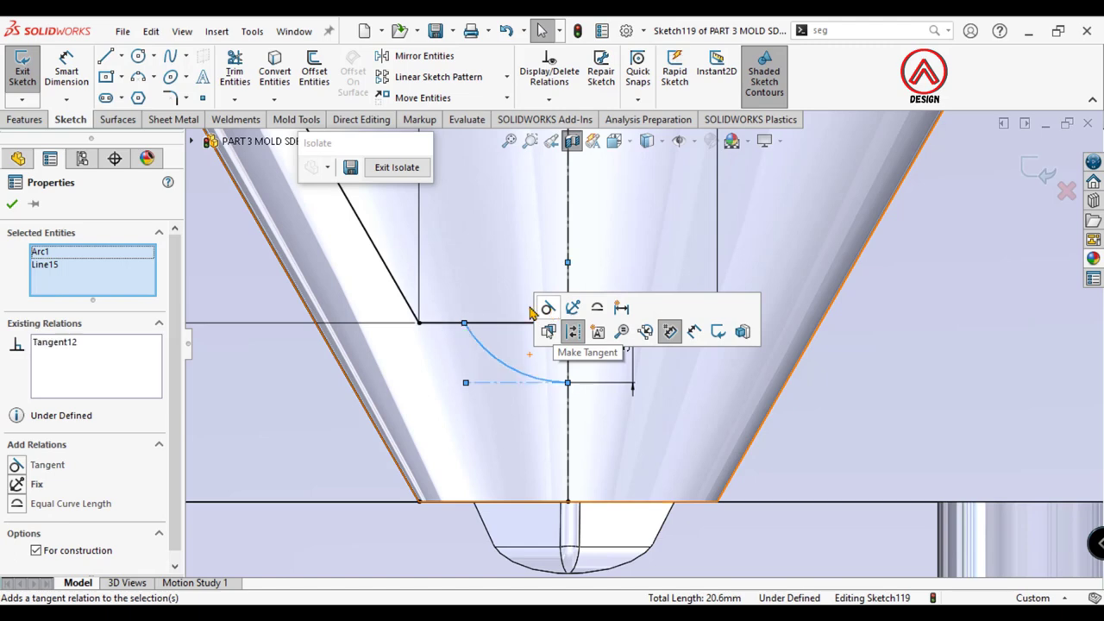
key(d)
click(510, 369)
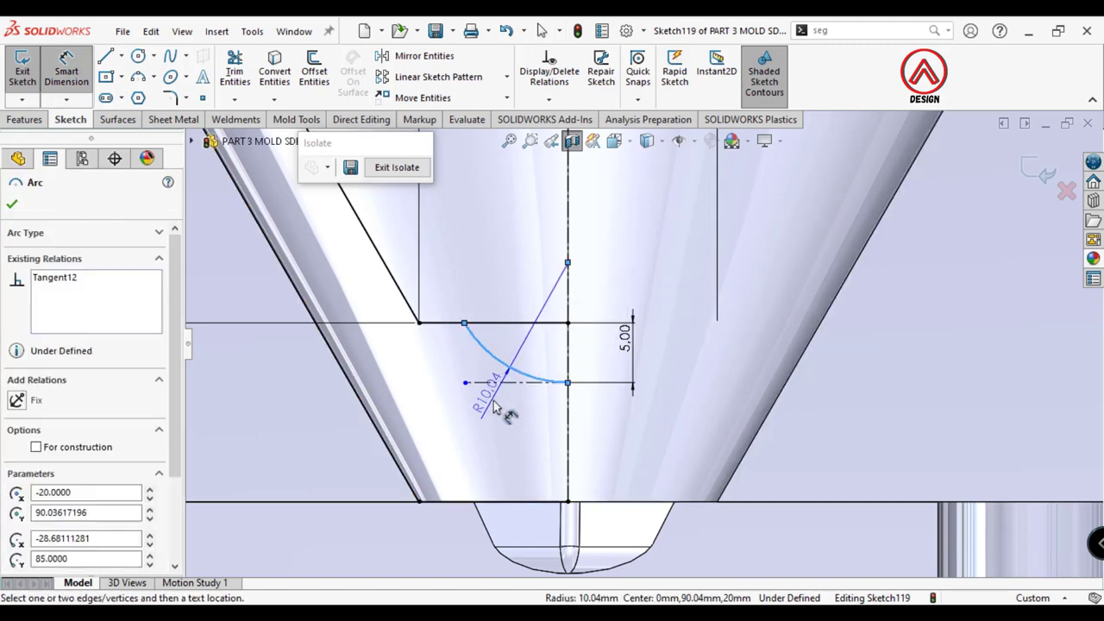
click(490, 423)
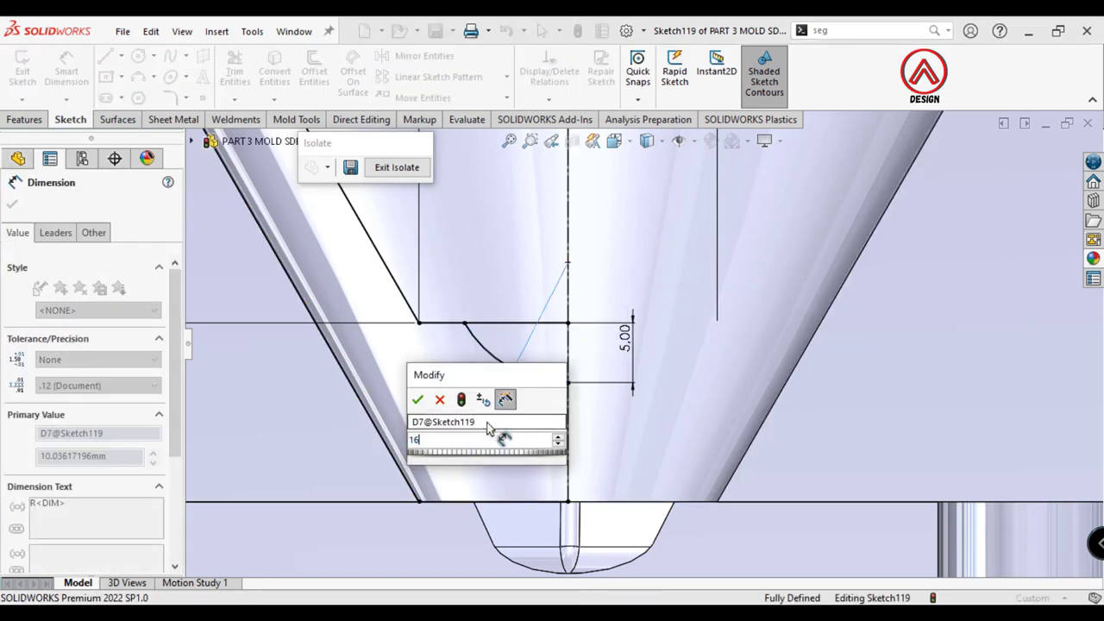
text(16)
key(Return)
key(z)
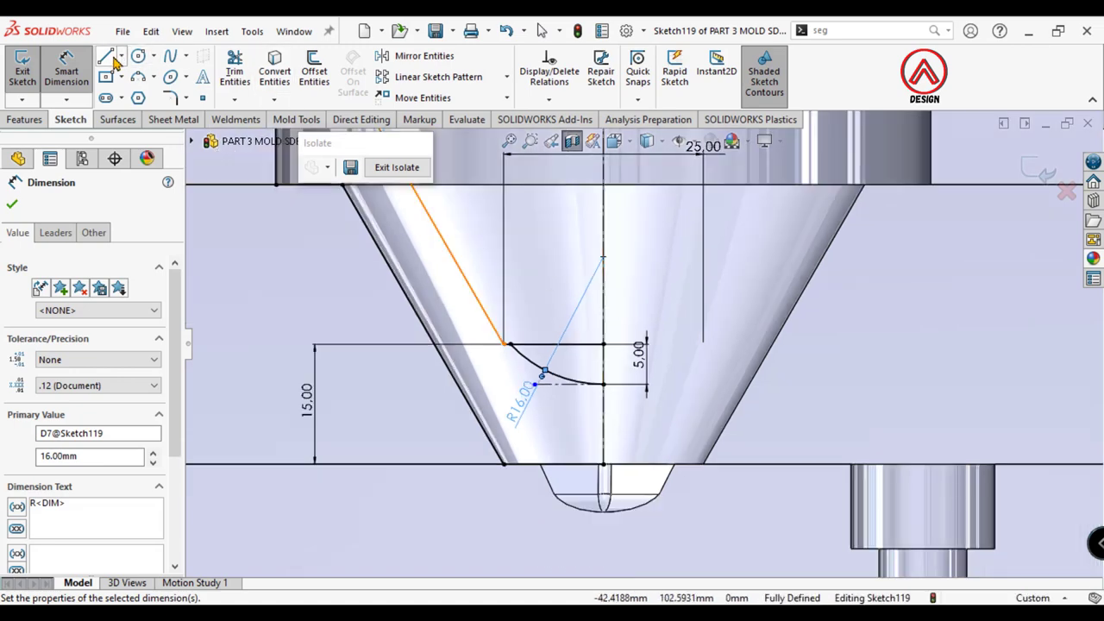
click(107, 57)
scroll(595, 423, down, 3)
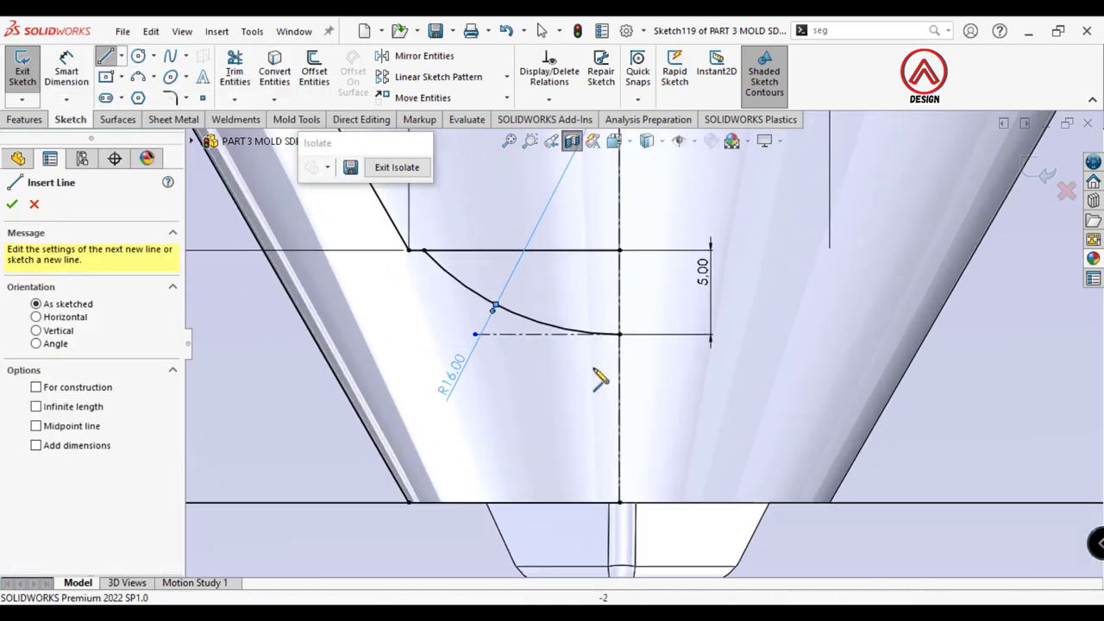
Step: Draw a line from the arc's end to the bottom edge, its top 3 mm from the centreline
click(576, 332)
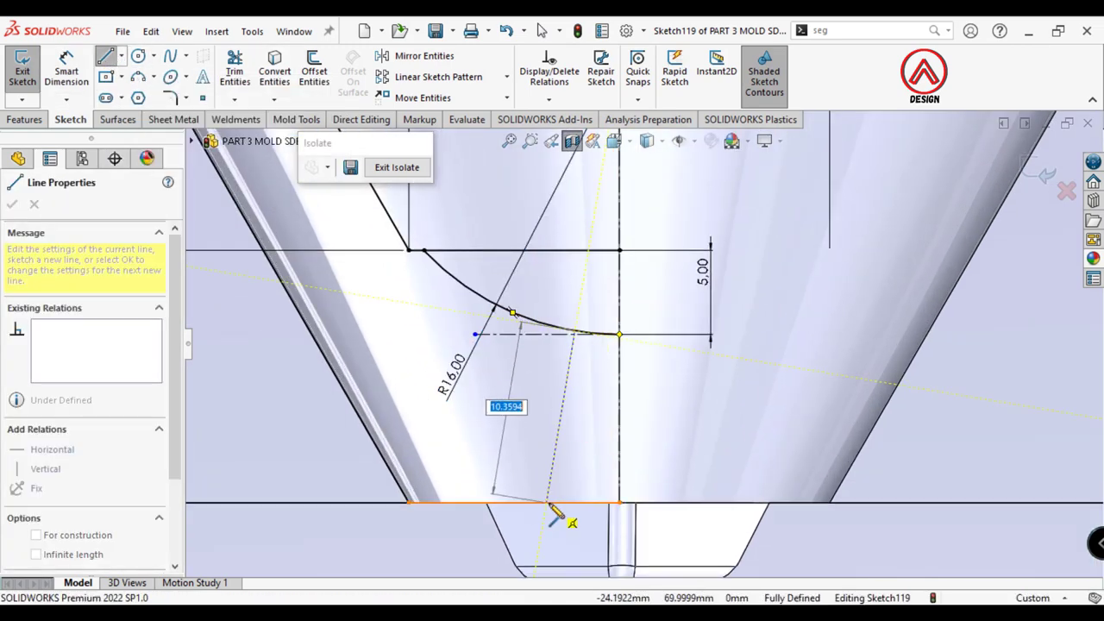
click(558, 501)
click(66, 69)
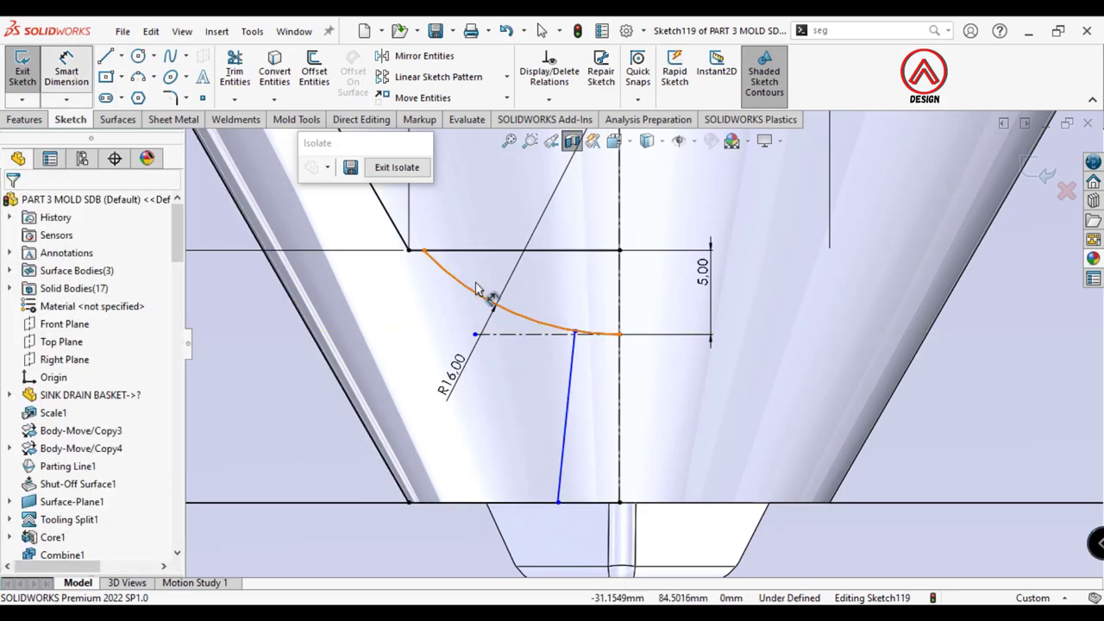
click(576, 333)
click(620, 315)
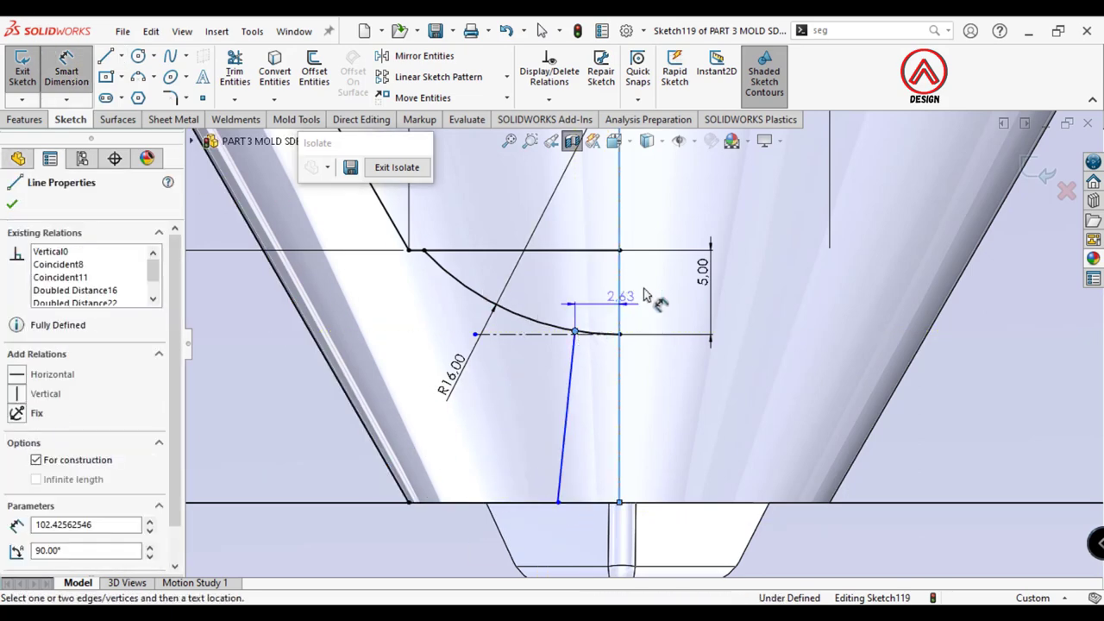
click(638, 294)
text(3)
key(Return)
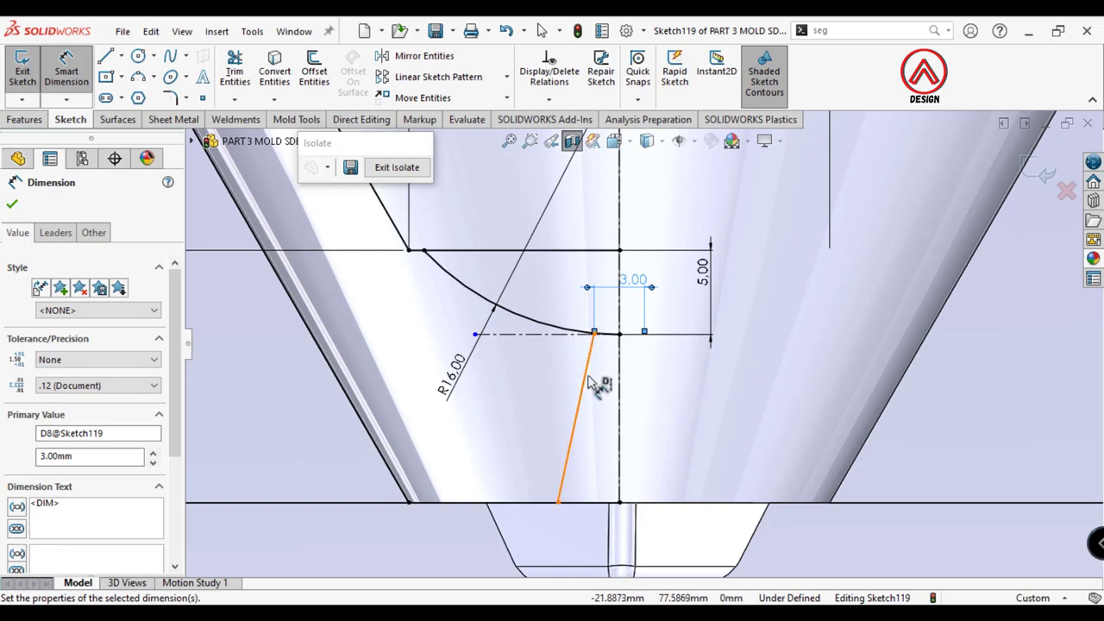
Step: Set the new line at a 15° angle to the vertical centreline
click(592, 384)
click(619, 385)
click(603, 424)
text(15)
key(Return)
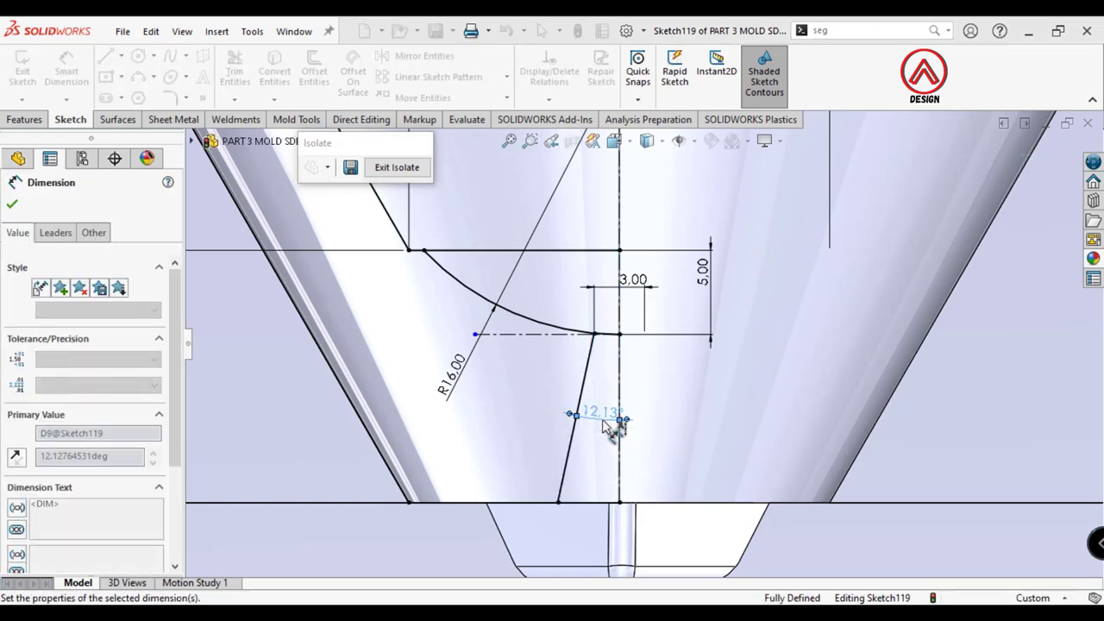
click(235, 70)
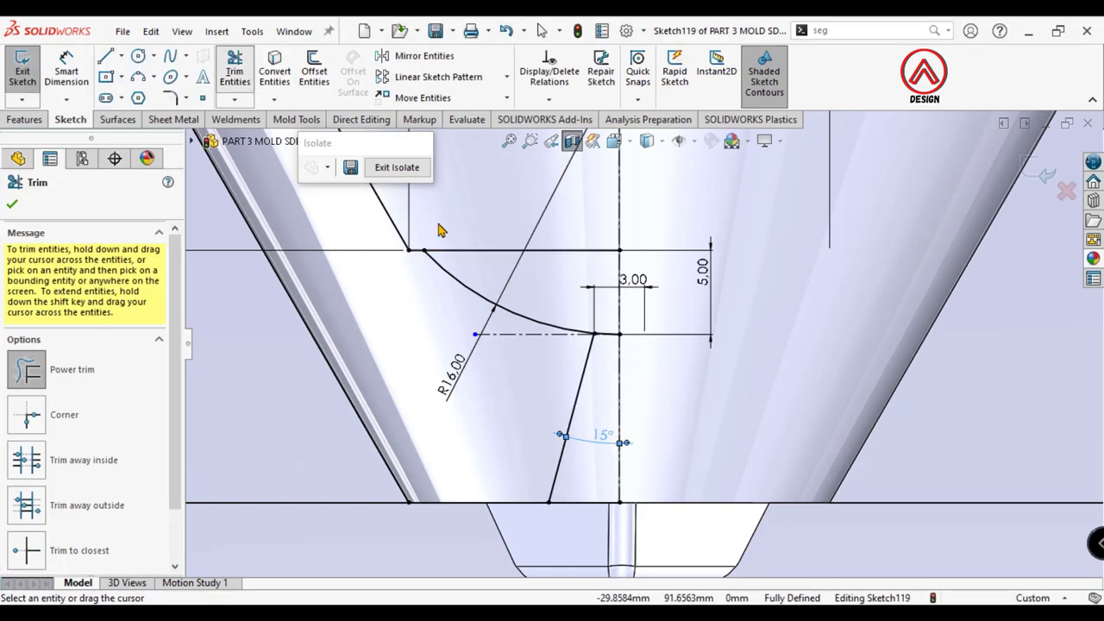
Step: Revolve the cone-wall region a full 360° around centerline Line1 as a solid, non-thin body
click(12, 205)
click(25, 120)
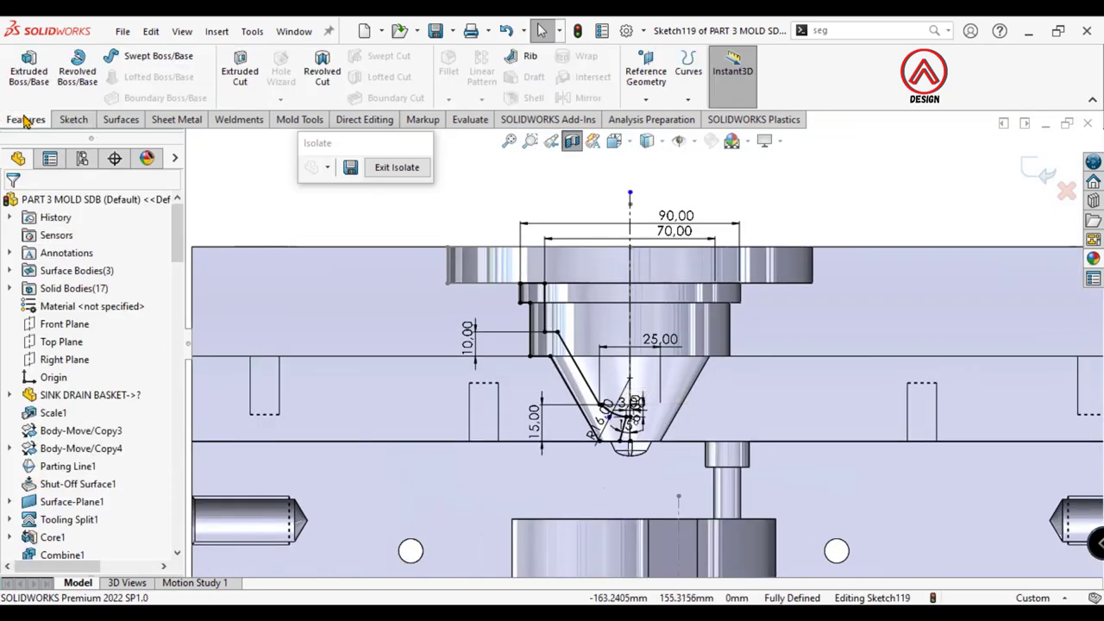
click(86, 71)
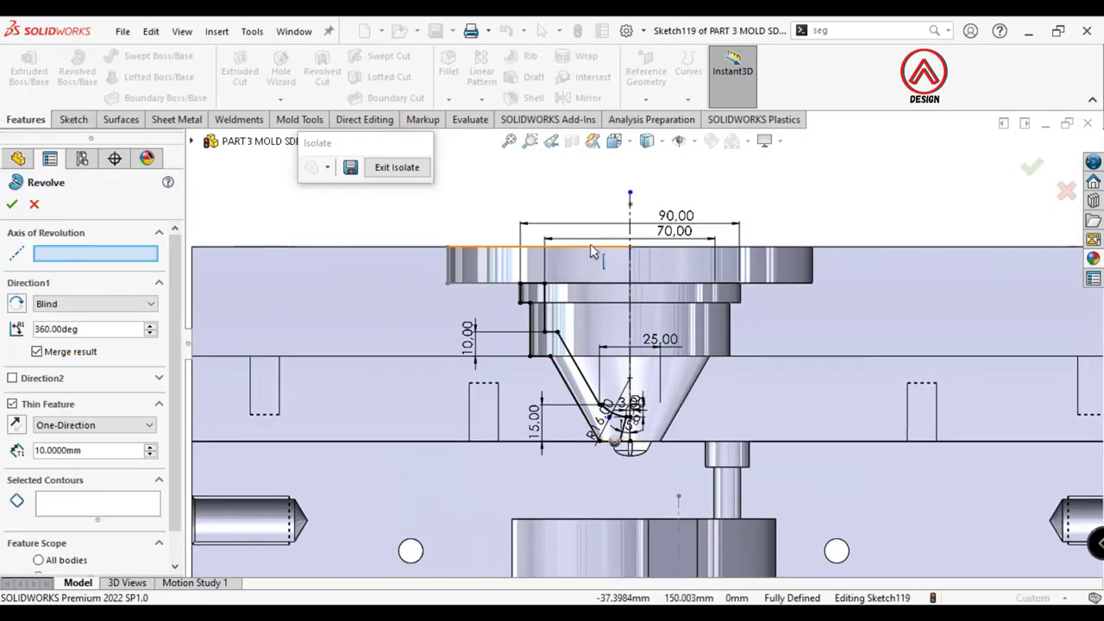
click(630, 226)
click(12, 404)
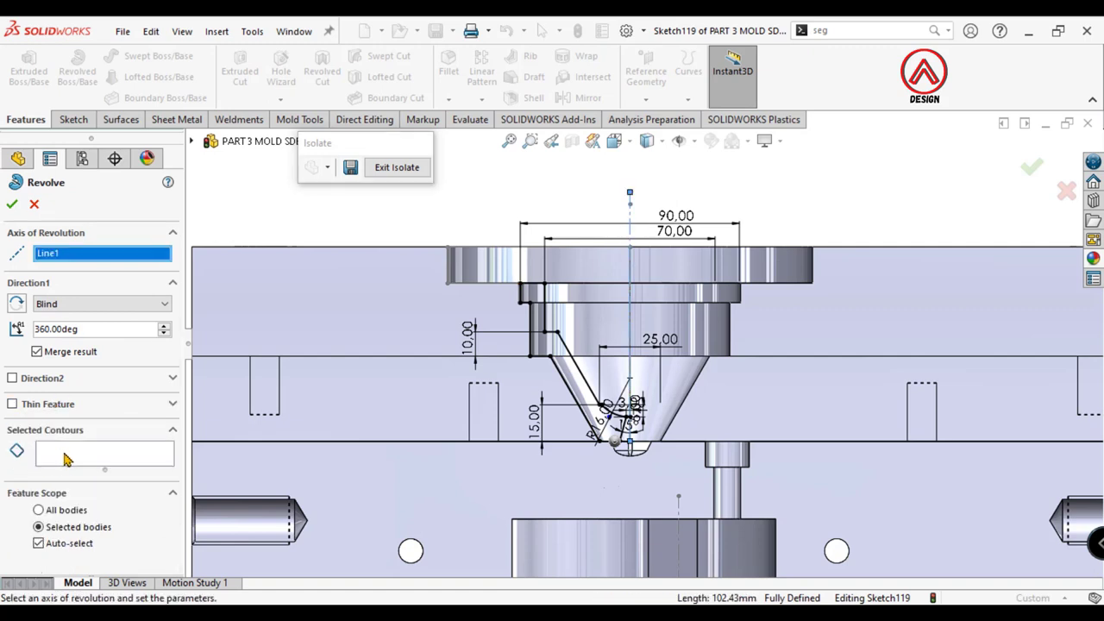
click(69, 455)
scroll(621, 315, down, 2)
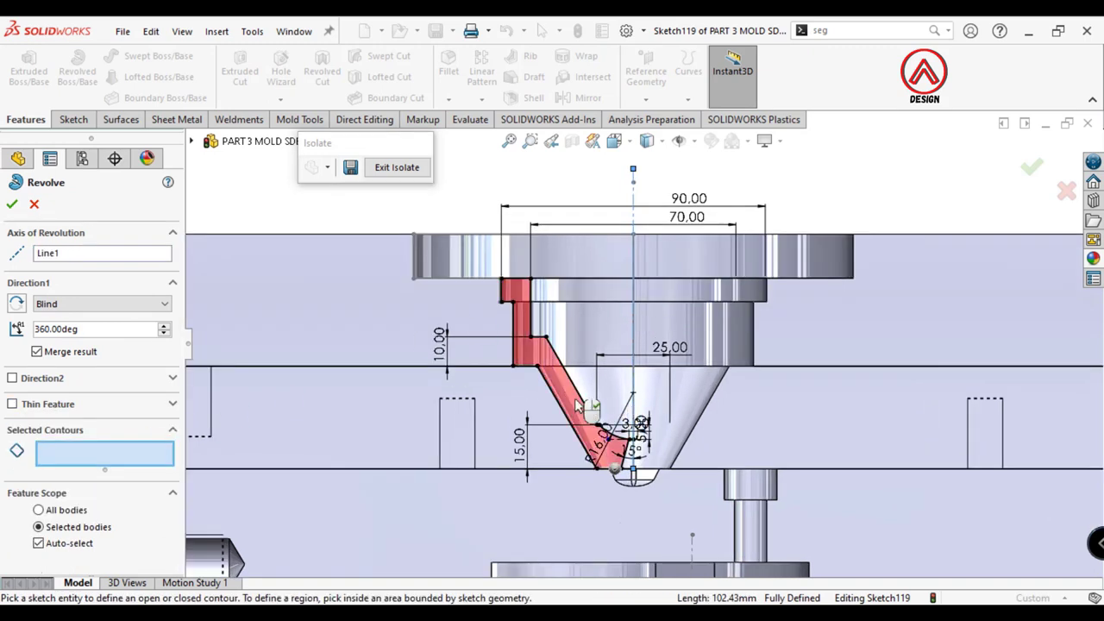
click(623, 444)
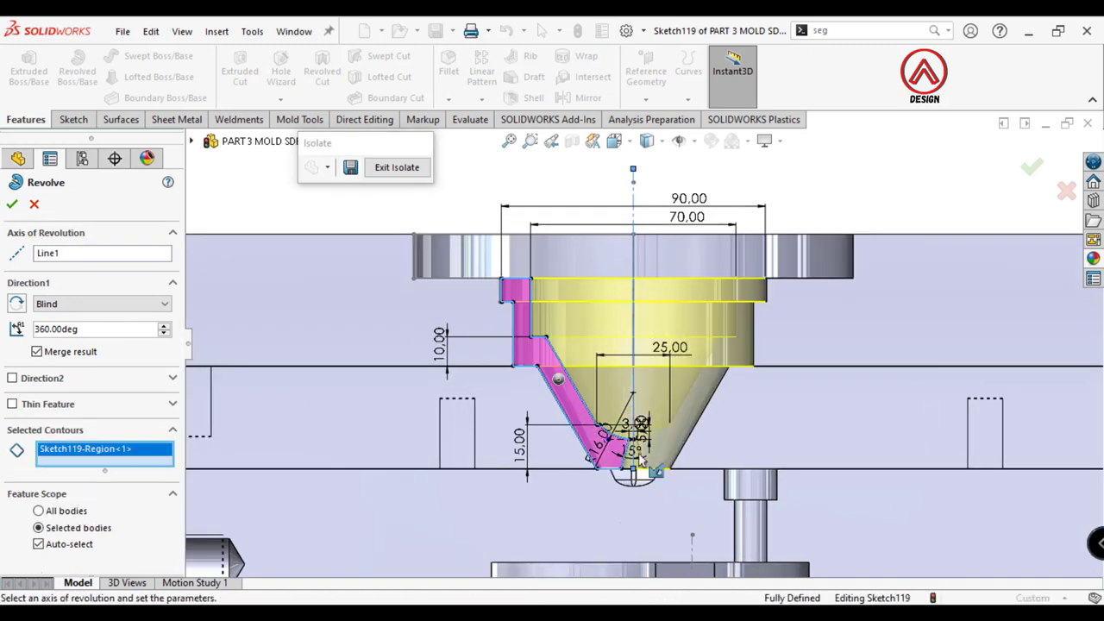
click(12, 206)
scroll(598, 371, down, 1)
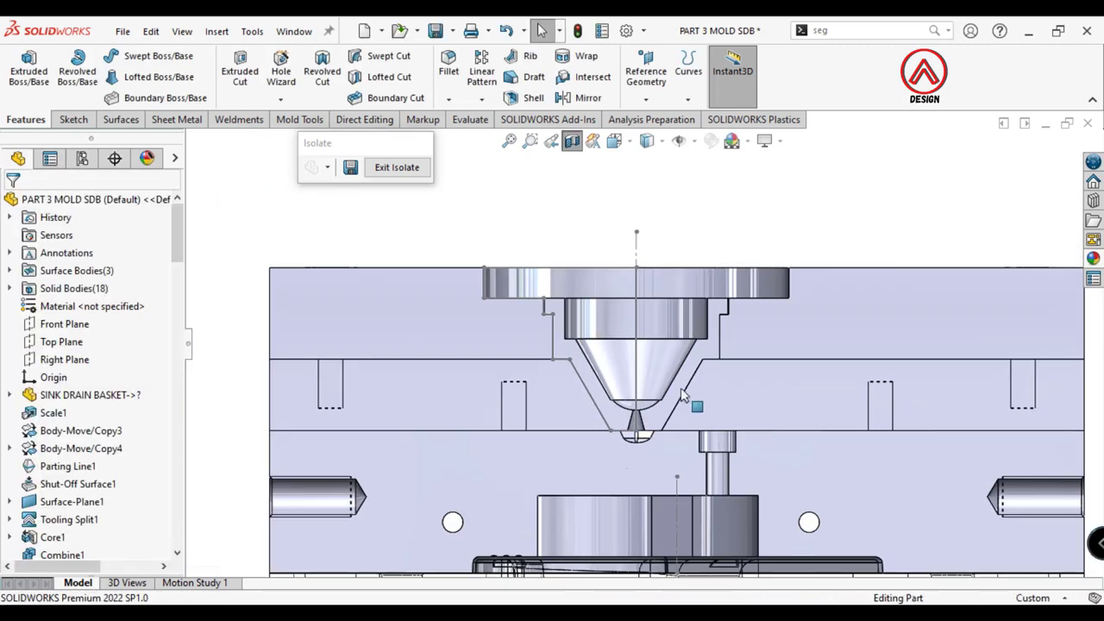
scroll(598, 371, down, 2)
scroll(597, 371, down, 2)
middle_drag(576, 366, 576, 448)
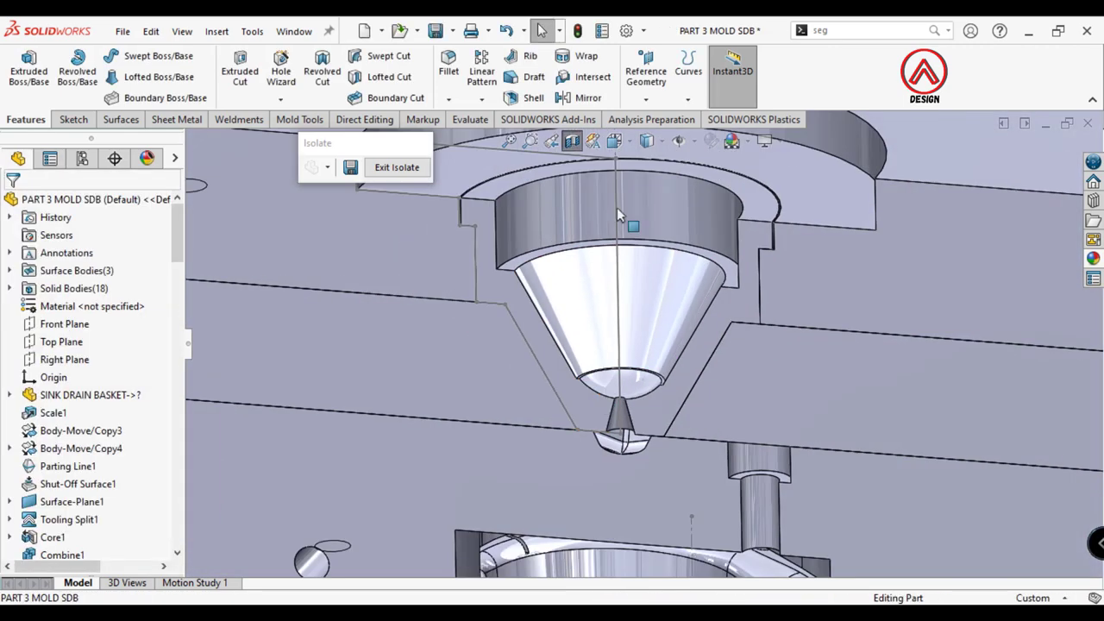
Step: Fillet the cone's top, bottom and inner rim edges with a 1 mm radius
click(480, 311)
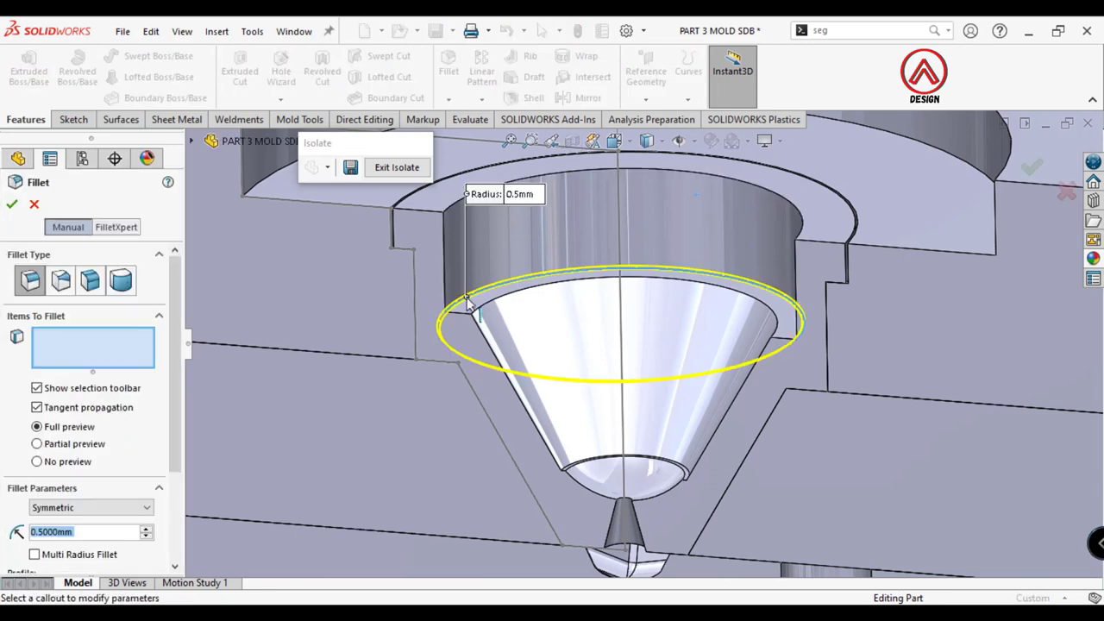
text(1)
key(Return)
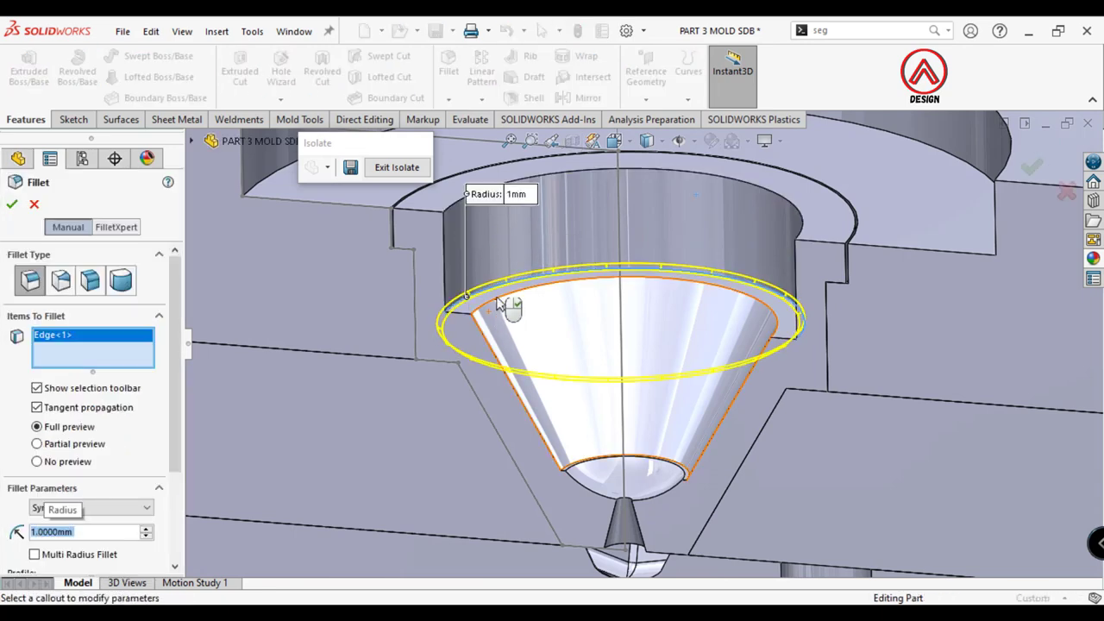
click(576, 468)
scroll(573, 427, down, 5)
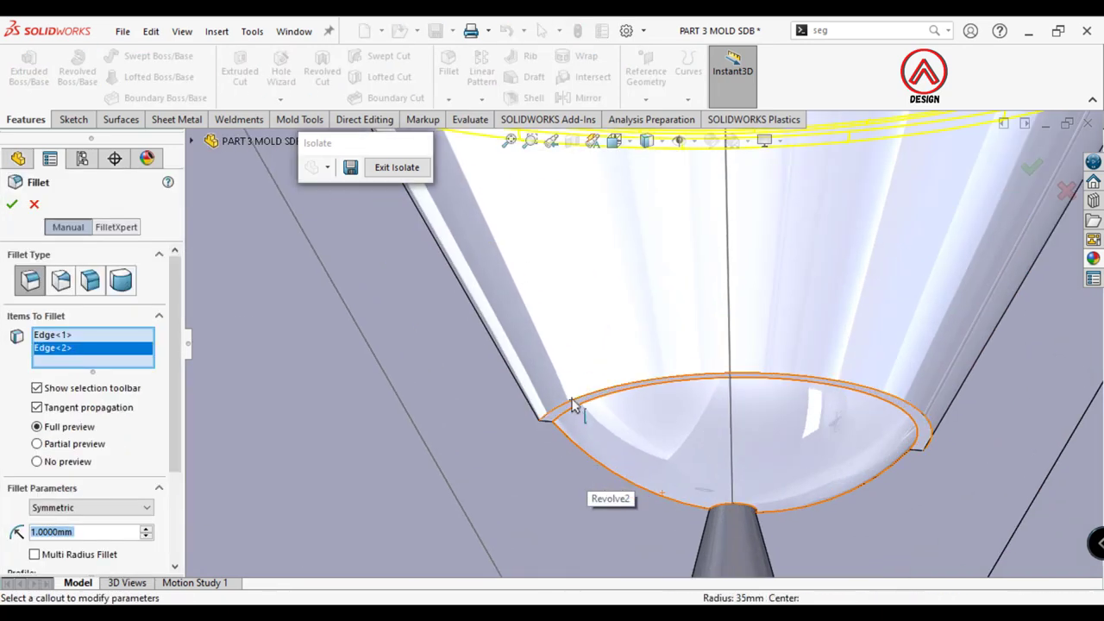
click(571, 405)
click(13, 205)
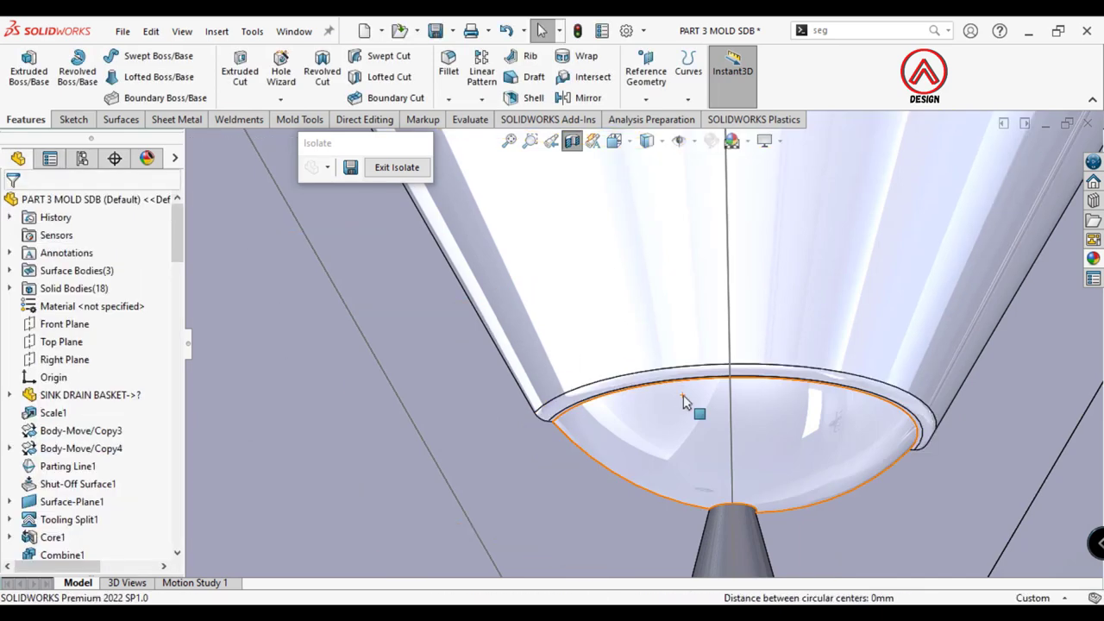
Step: Switch the view orientation to Front, then to Right
scroll(683, 395, up, 5)
scroll(745, 339, up, 5)
scroll(621, 289, up, 3)
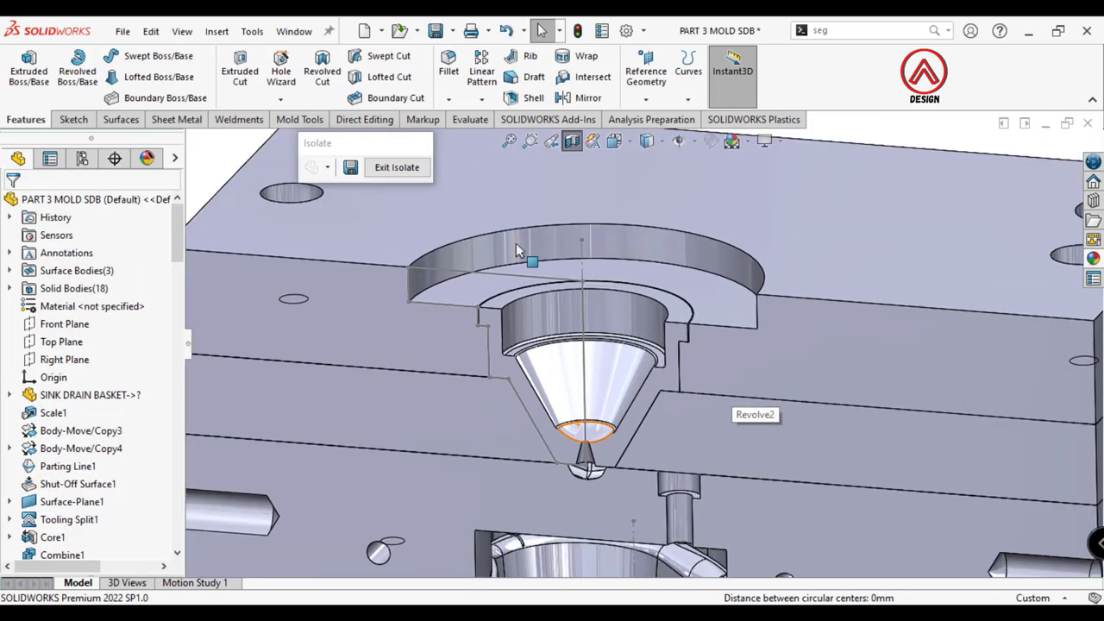
click(627, 143)
click(624, 192)
click(624, 148)
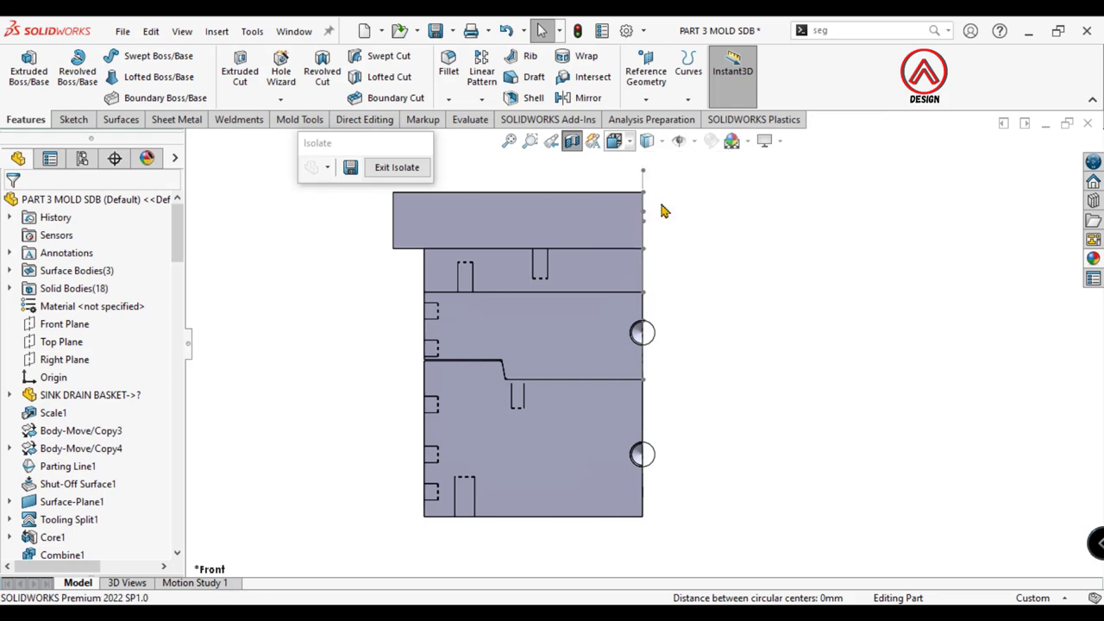
click(645, 192)
Step: Start a sketch on Right Plane with a vertical centerline along the mold axis
click(52, 357)
click(50, 334)
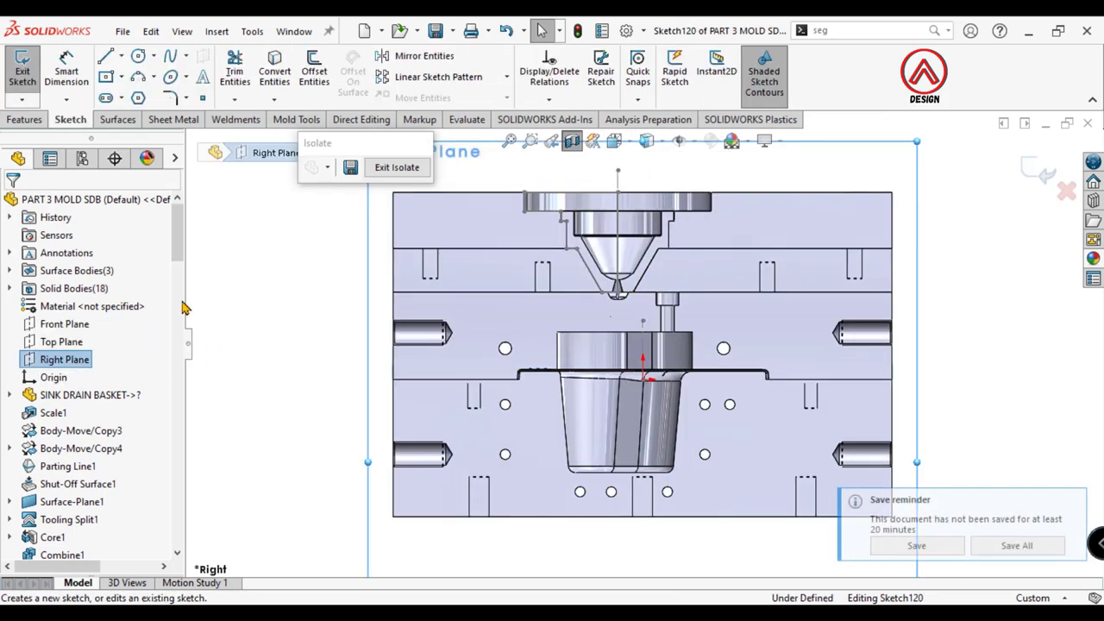
click(121, 55)
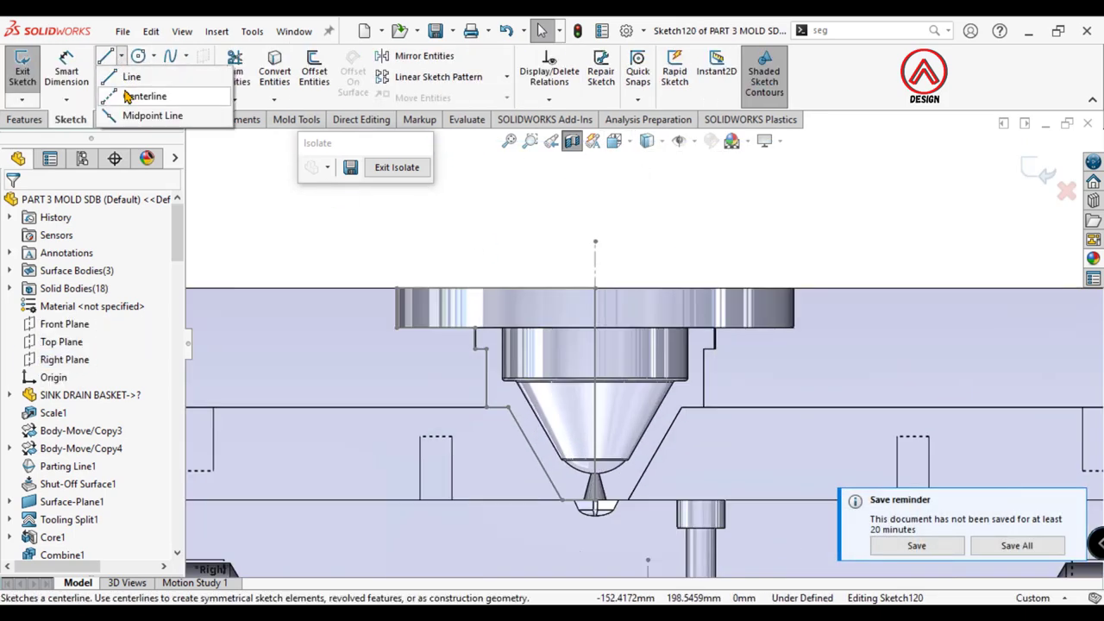
click(135, 93)
click(595, 394)
click(597, 207)
key(Escape)
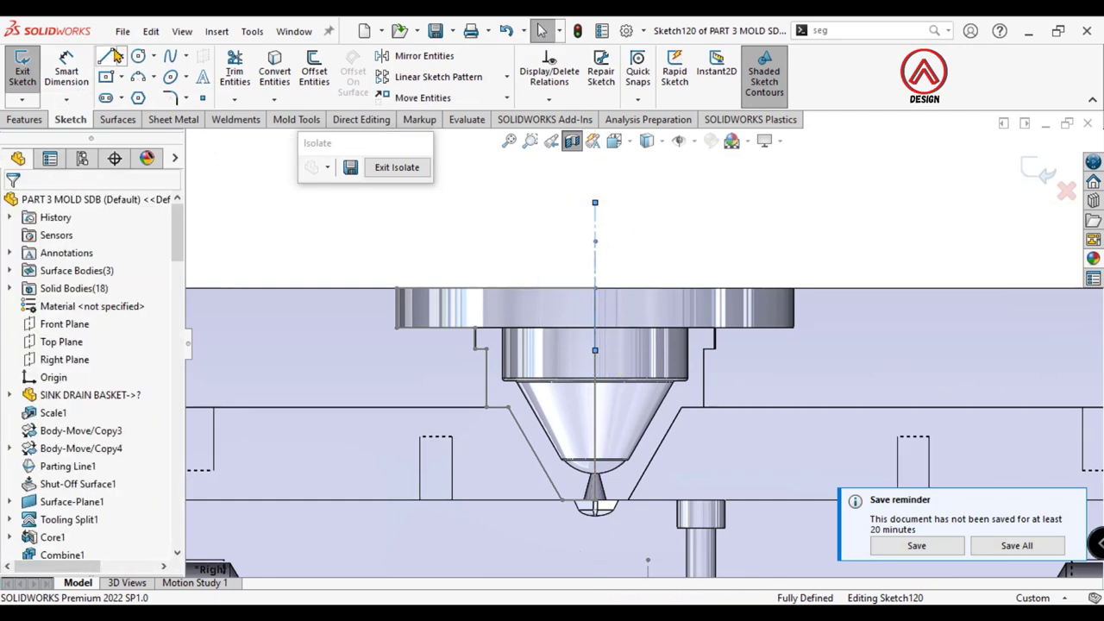
Step: Draw the closed stepped ring outline beside the centerline
click(105, 55)
scroll(419, 287, down, 2)
scroll(420, 286, down, 3)
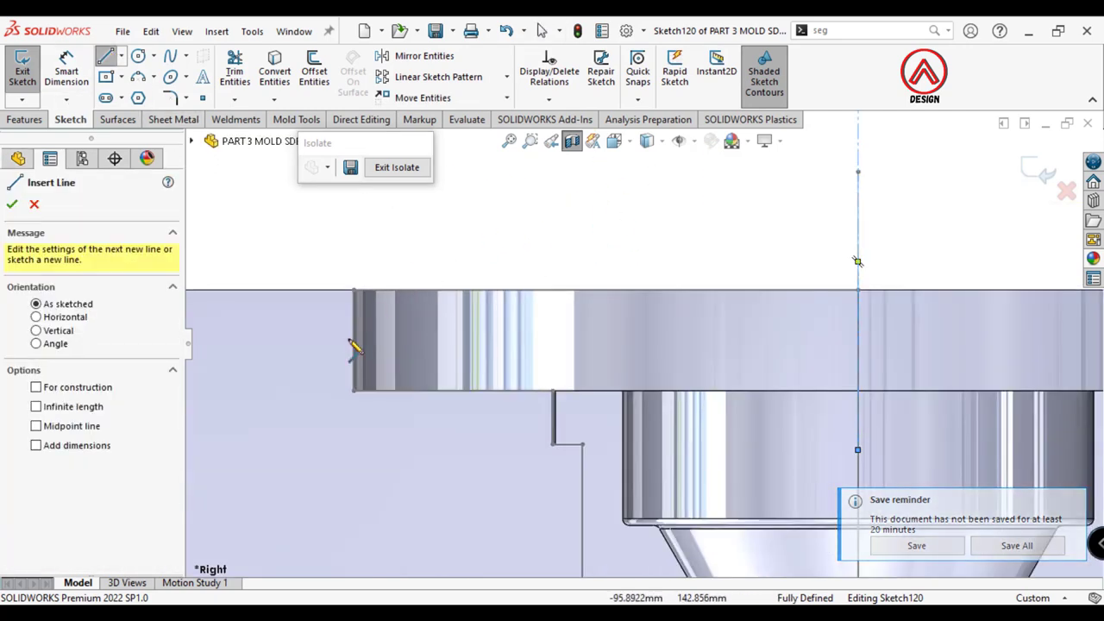
drag(353, 391, 552, 390)
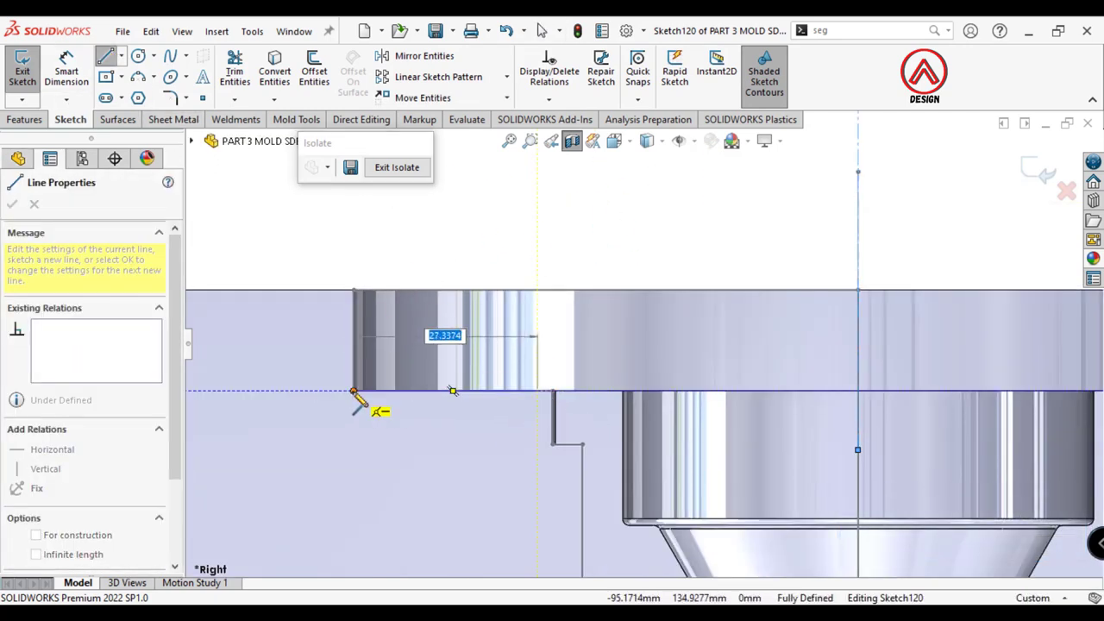
drag(353, 391, 354, 291)
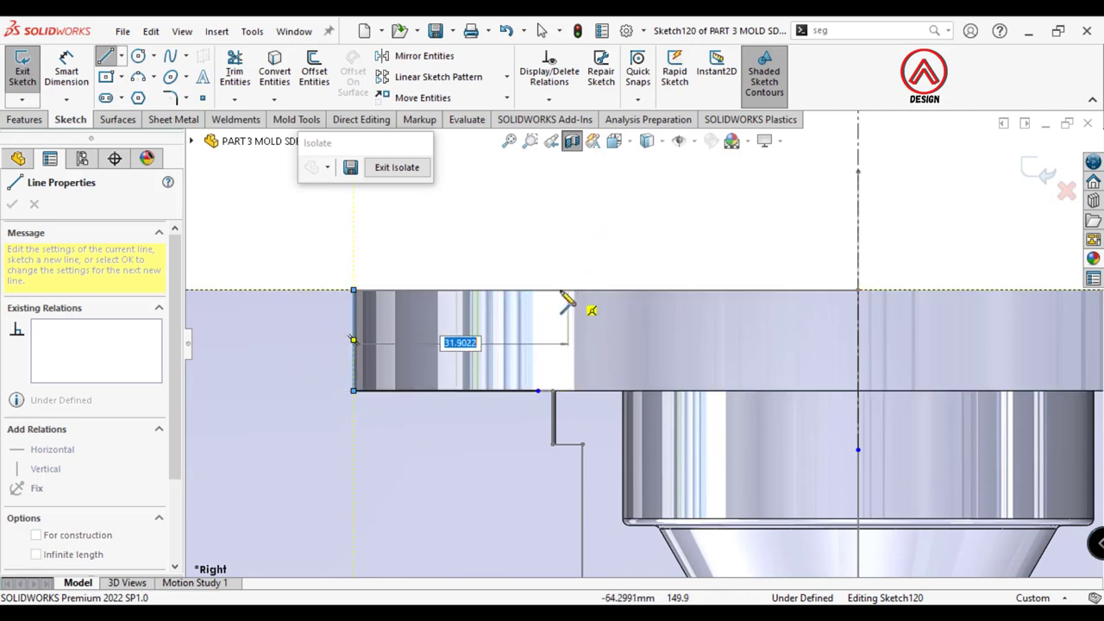
click(505, 290)
click(504, 206)
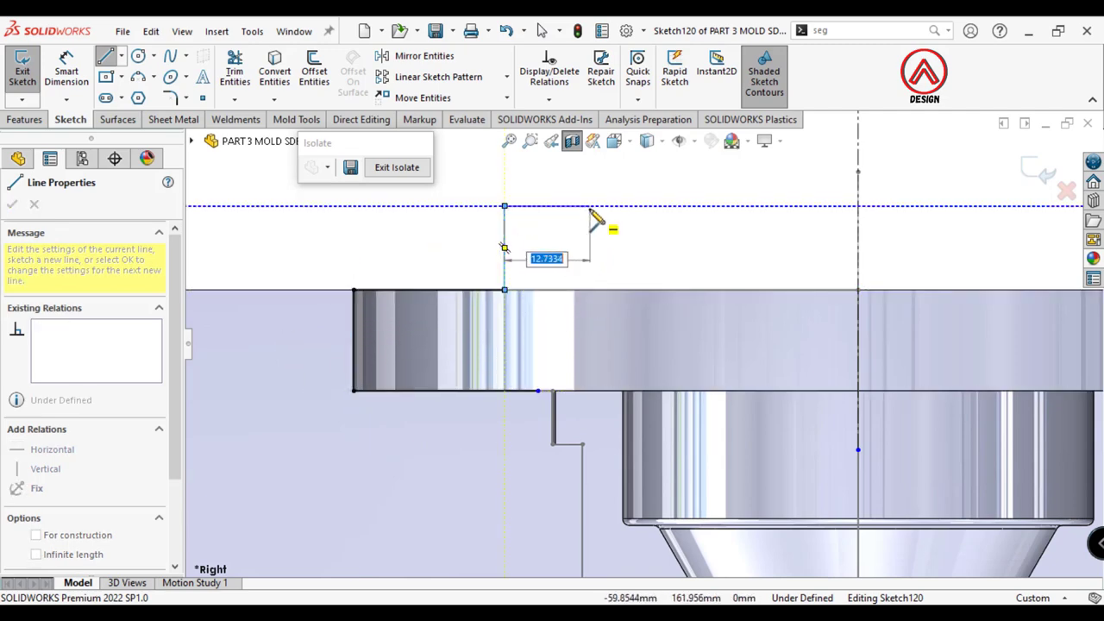
click(588, 205)
double_click(588, 390)
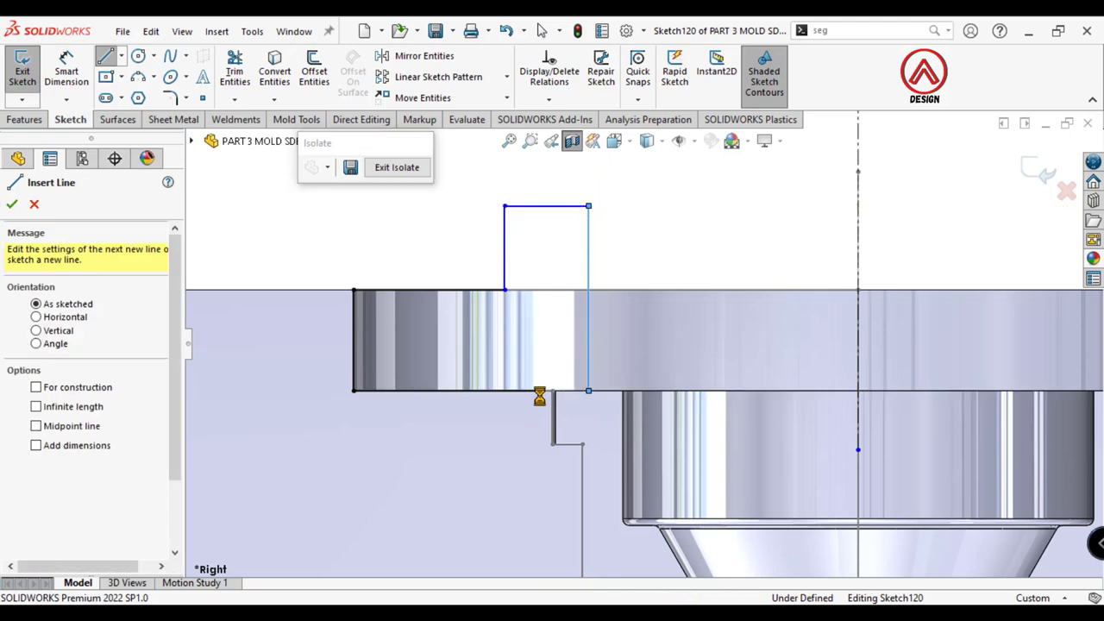
key(Escape)
click(589, 391)
click(655, 215)
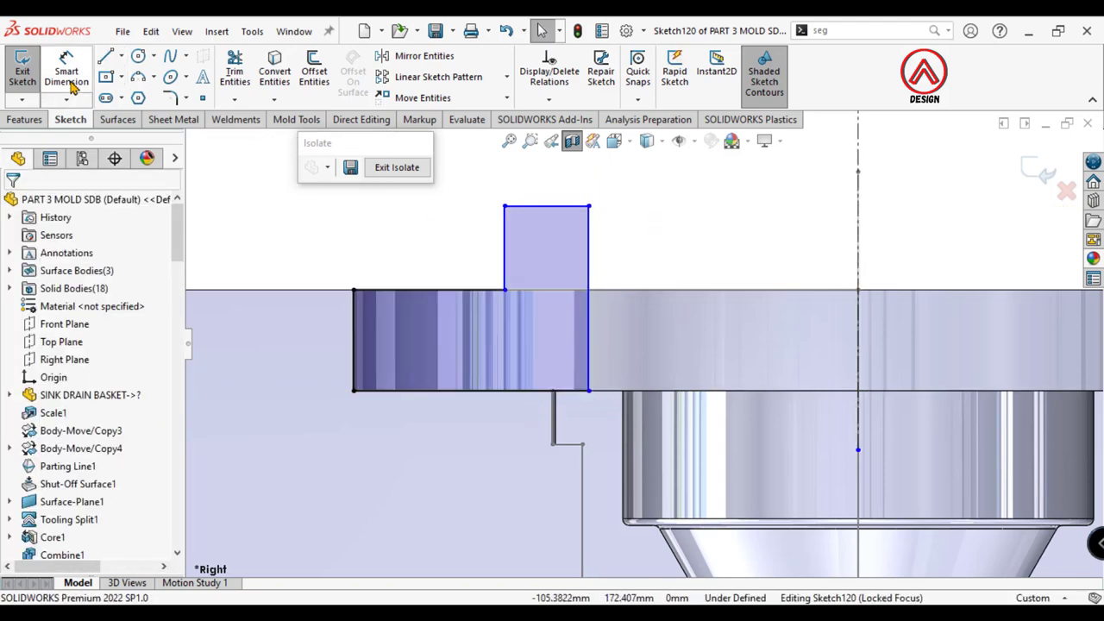
scroll(652, 303, up, 2)
scroll(503, 351, down, 1)
Step: Dimension the ring height to 10 mm and its outer diameter to 100 mm
click(479, 326)
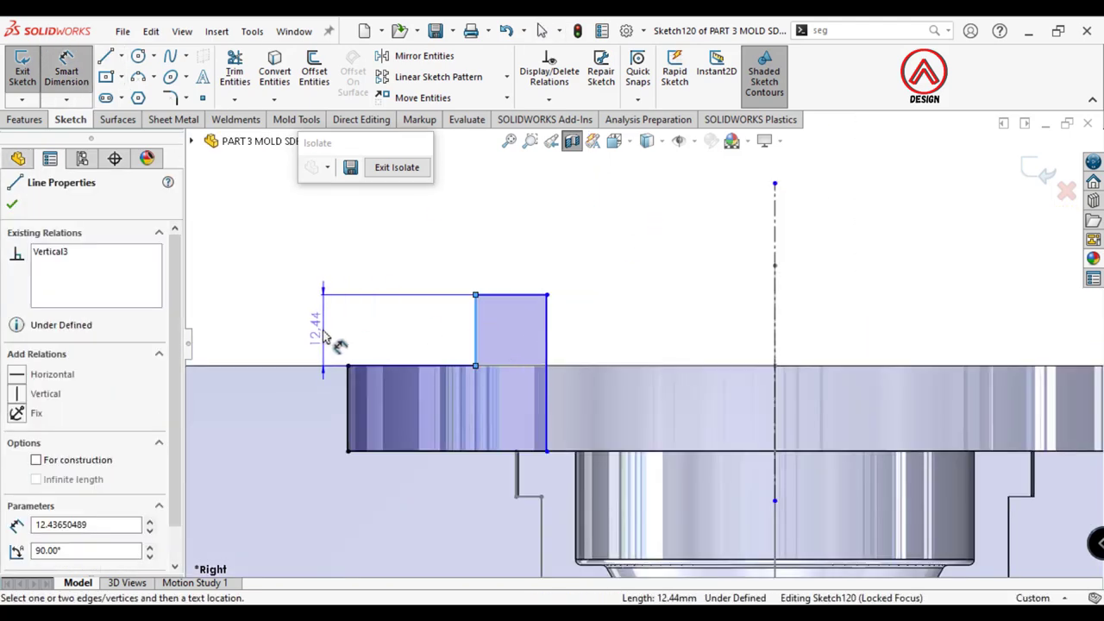
click(320, 341)
text(10)
key(Return)
click(474, 339)
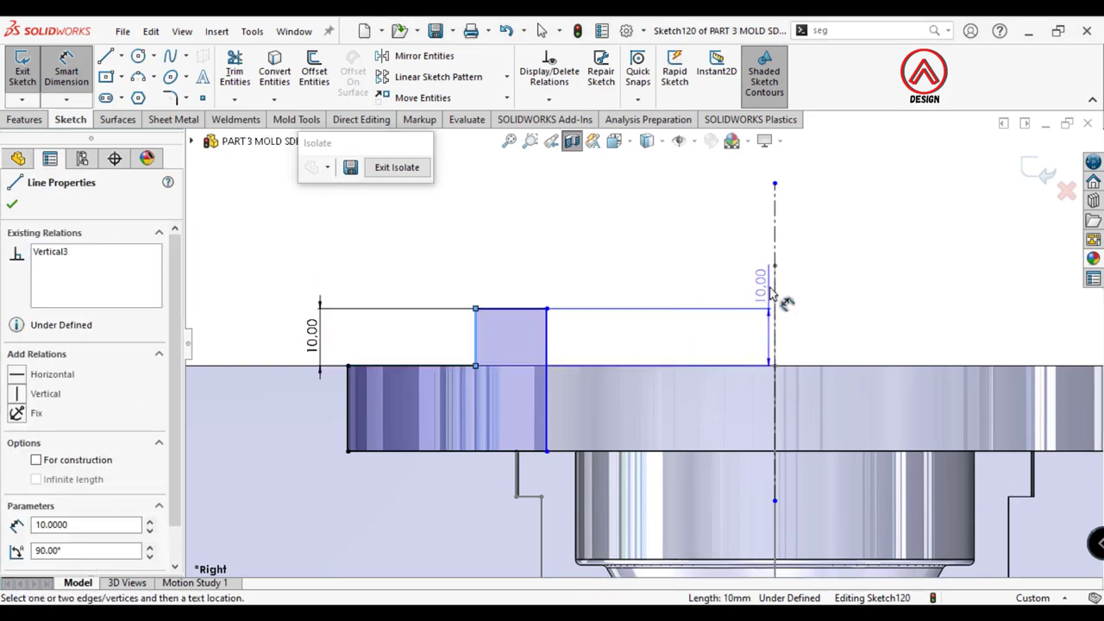
click(774, 293)
click(825, 243)
text(100)
key(Return)
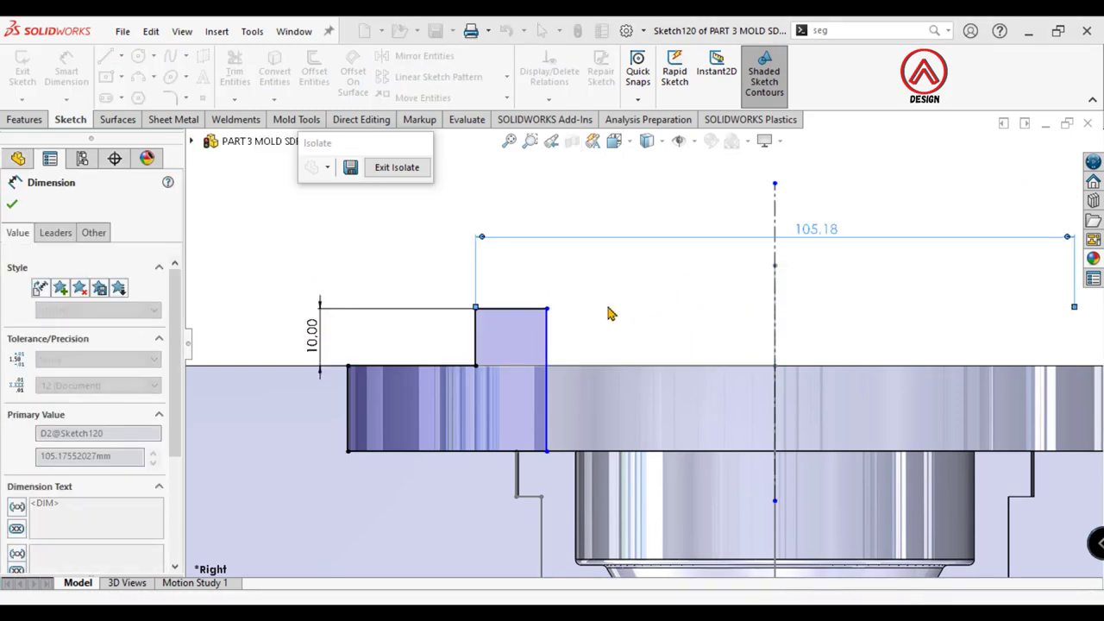
Step: Dimension the ring's inner diameter to 70 mm, fully defining Sketch120
click(548, 352)
click(774, 316)
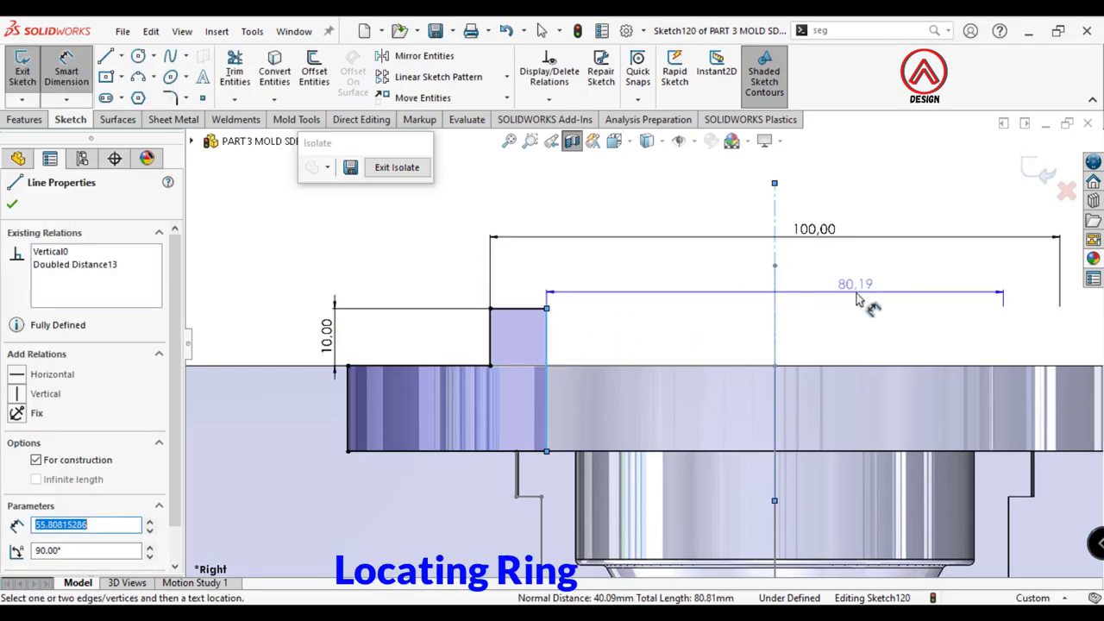
click(865, 275)
text(70)
key(Return)
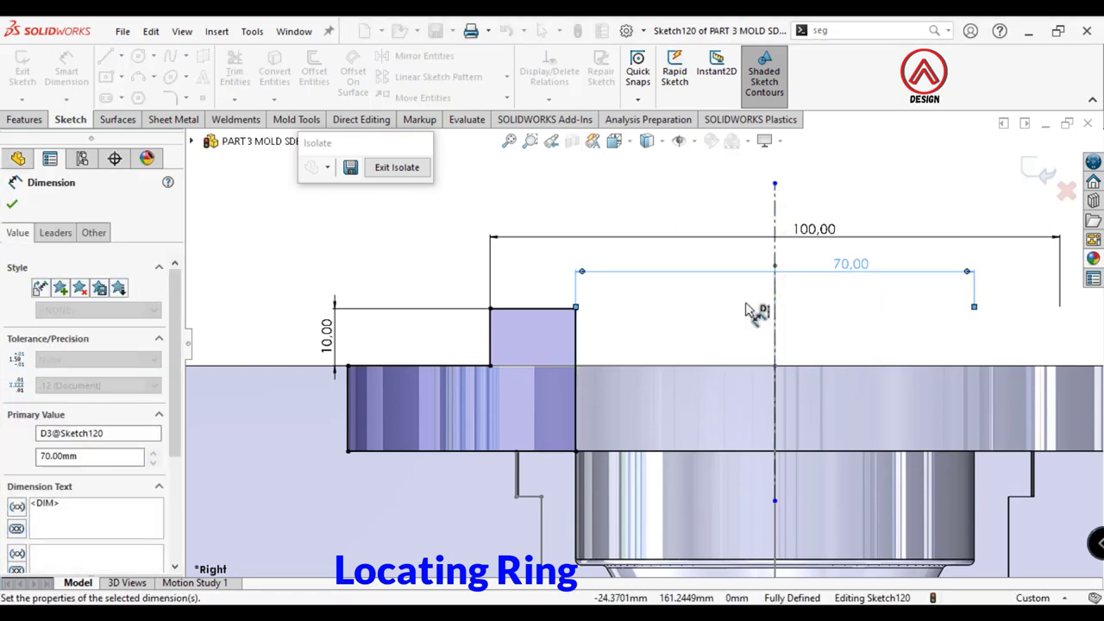
scroll(677, 332, up, 3)
scroll(771, 352, down, 2)
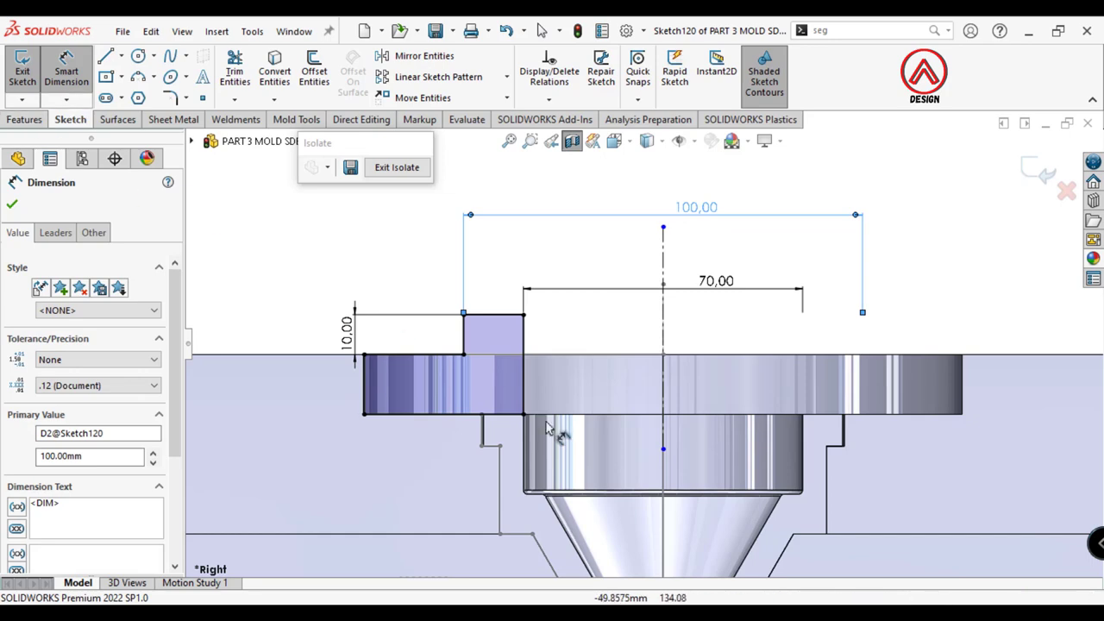
scroll(545, 429, up, 1)
scroll(681, 403, down, 1)
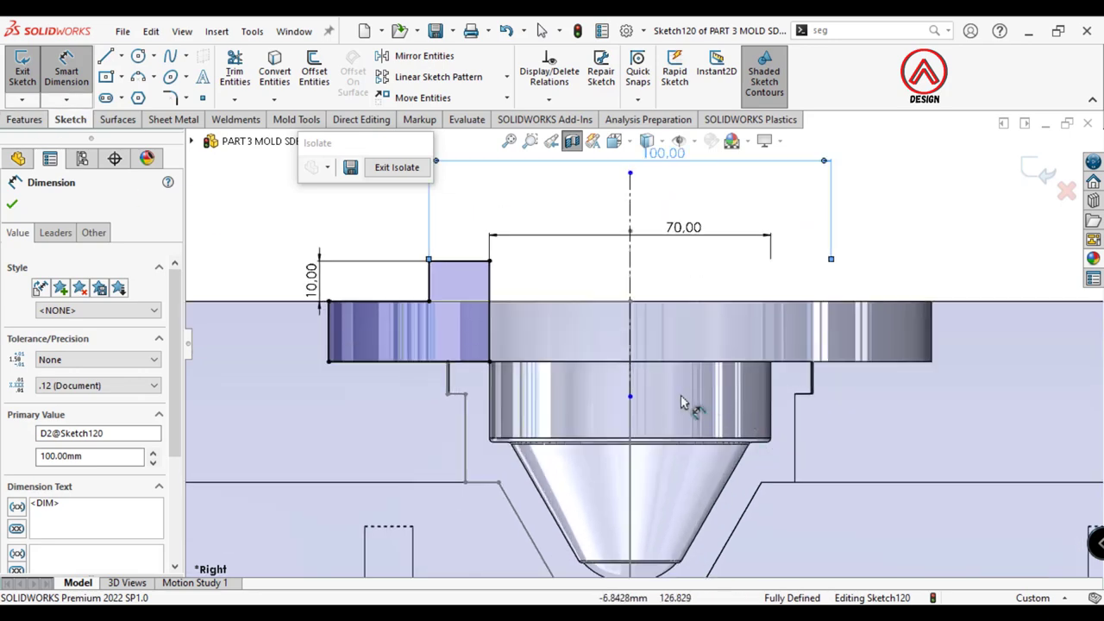
click(22, 123)
Step: Revolve Sketch120 360° into the solid locating ring, Revolve3
click(76, 69)
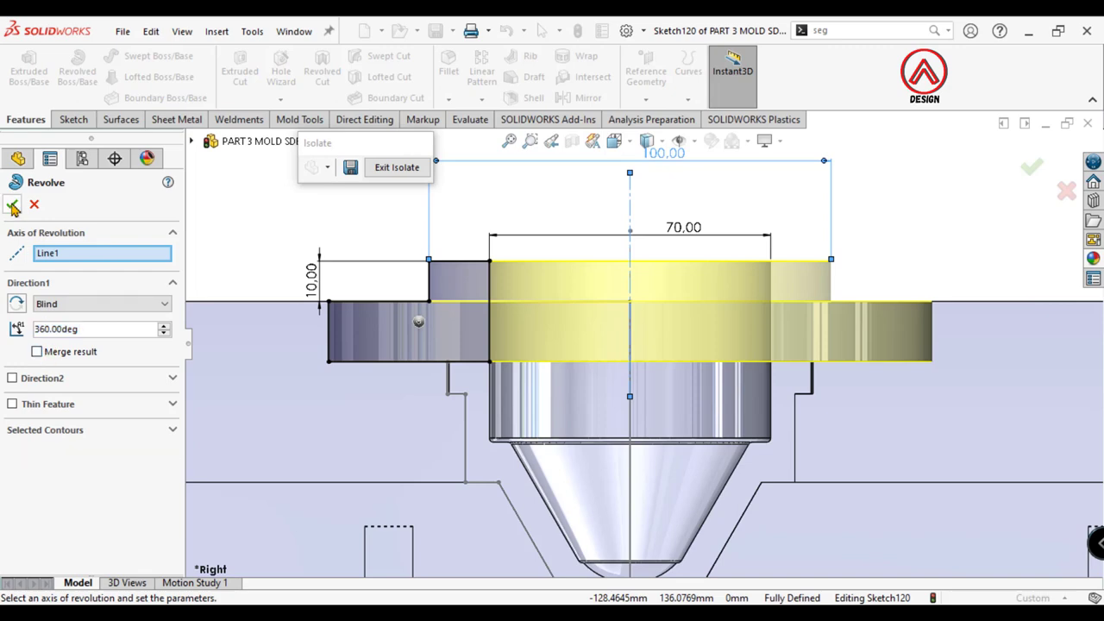
click(12, 205)
scroll(699, 401, up, 1)
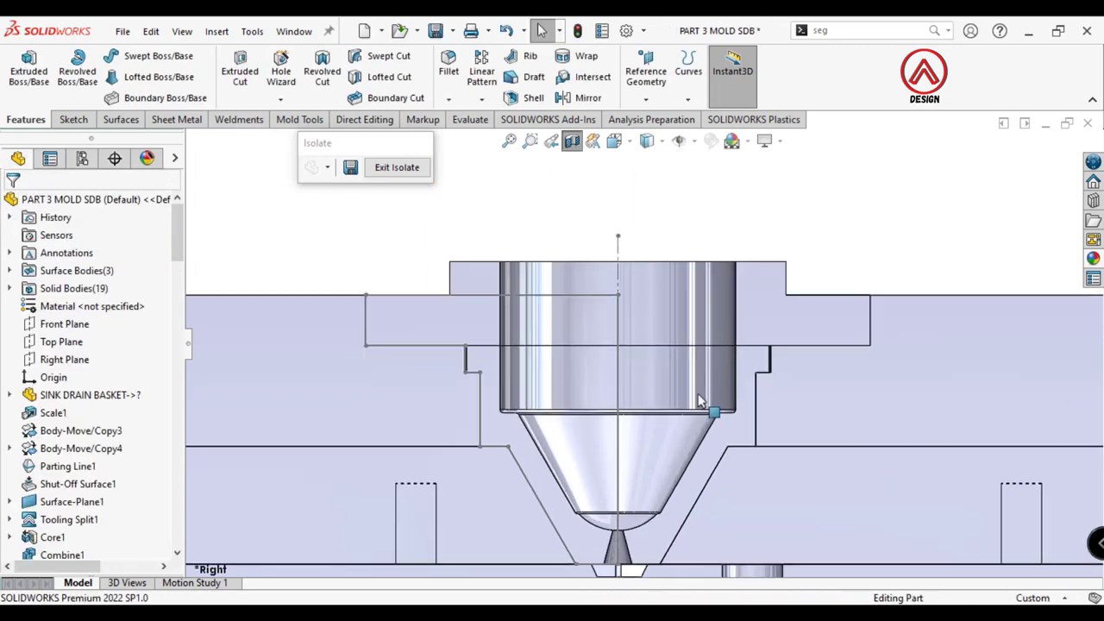
scroll(698, 401, up, 1)
Step: Change the 70 mm diameter in Revolve2's Sketch119 to 65 mm and rebuild
click(493, 388)
click(11, 537)
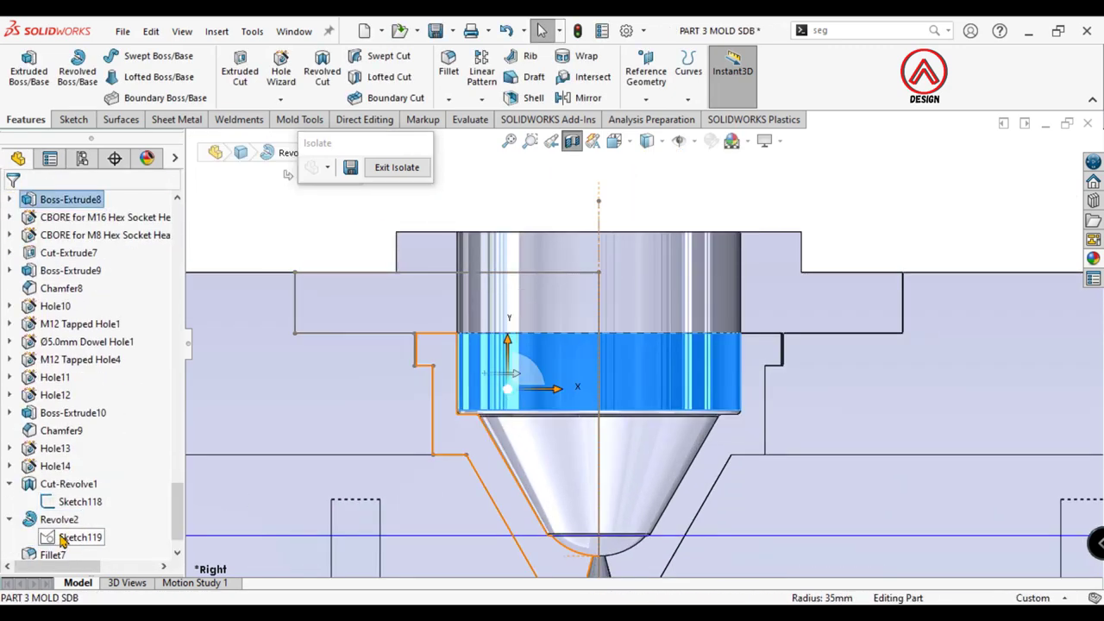
double_click(80, 536)
double_click(507, 332)
text(65)
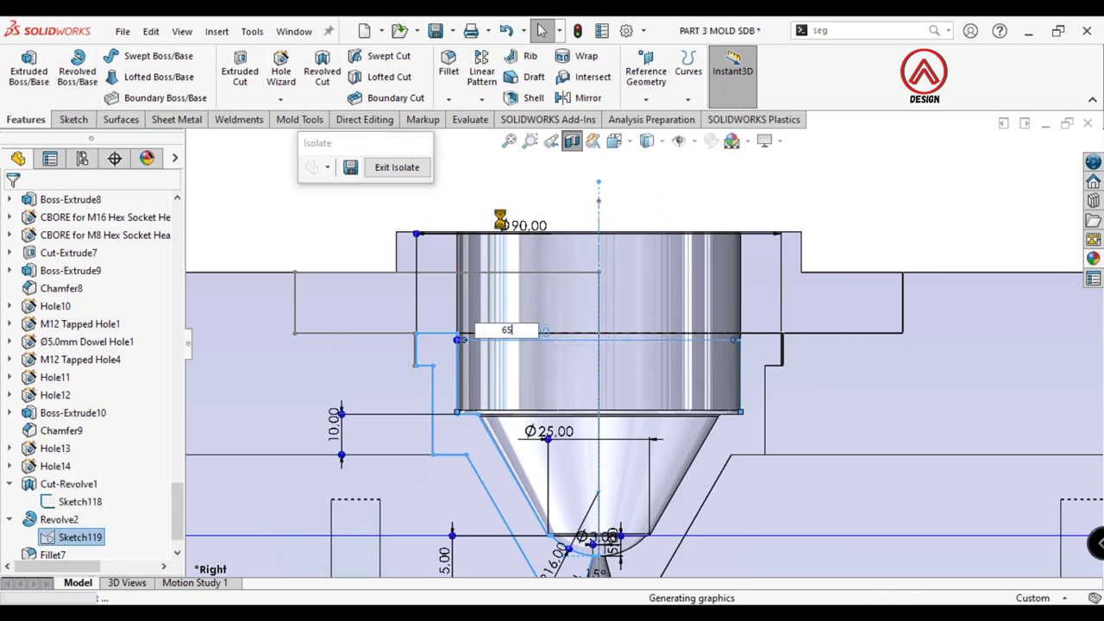
key(Return)
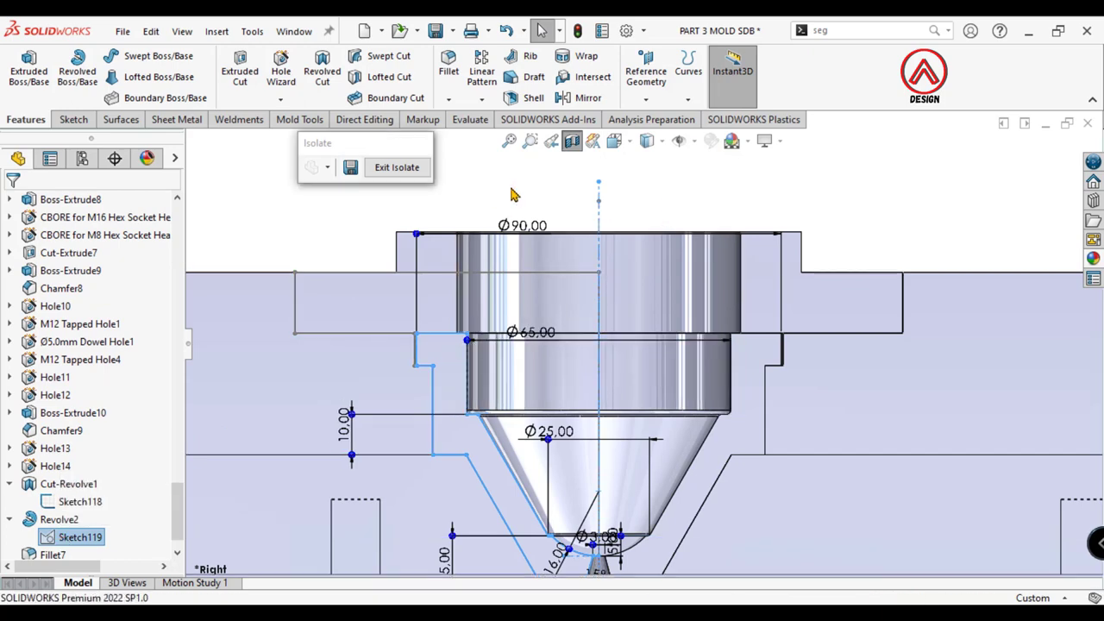
click(524, 222)
Step: Hide Sketch118 and turn off Section View to show the whole mold
scroll(698, 379, down, 2)
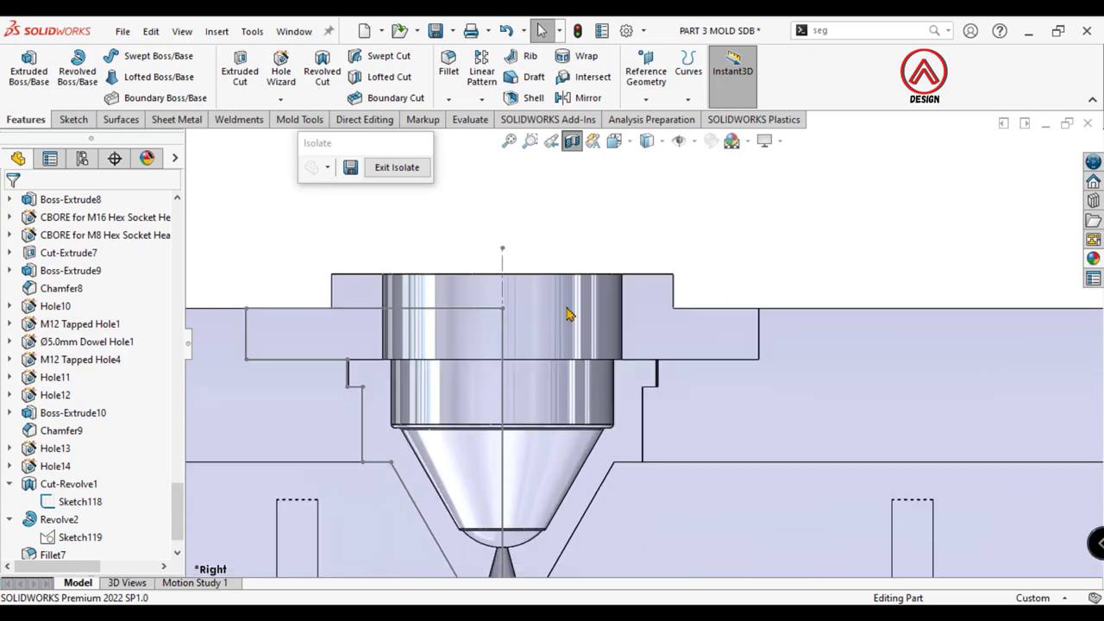
middle_drag(569, 313, 510, 335)
click(513, 346)
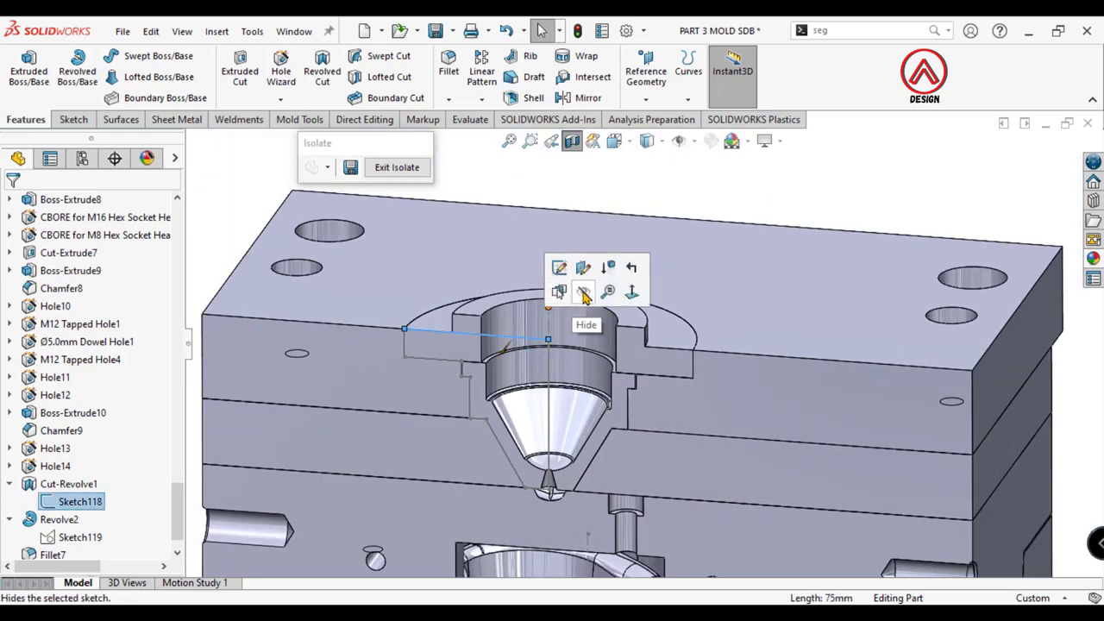
click(582, 297)
click(571, 140)
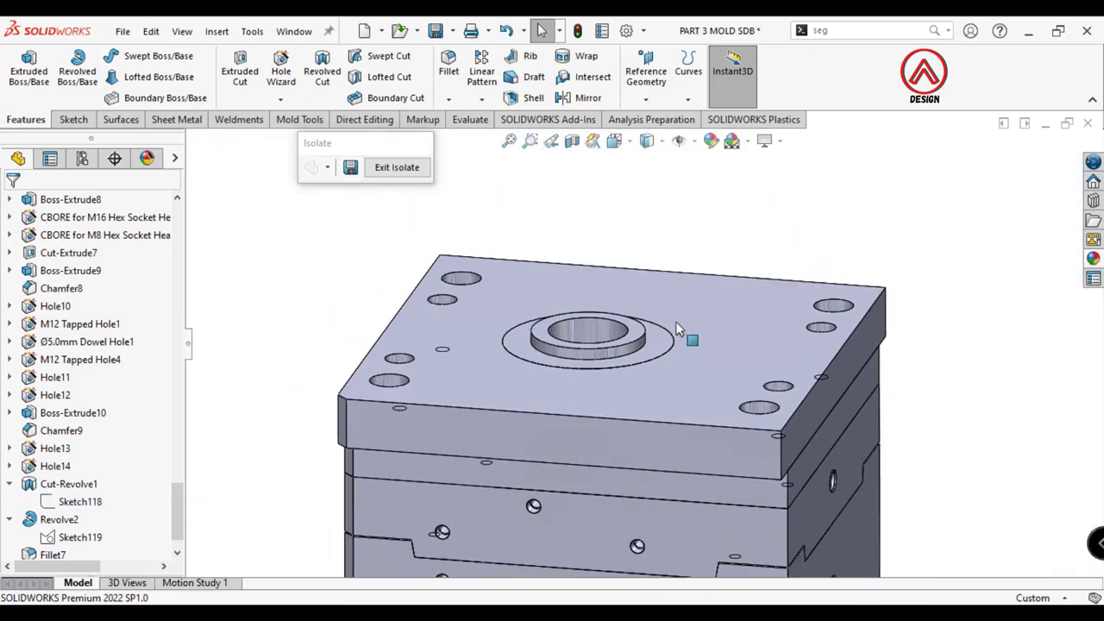
scroll(630, 414, down, 3)
scroll(684, 357, down, 2)
click(685, 357)
Step: Set up a Counterbore hole for ISO 4762 Hex Socket Head M8 screws, Through All
click(815, 292)
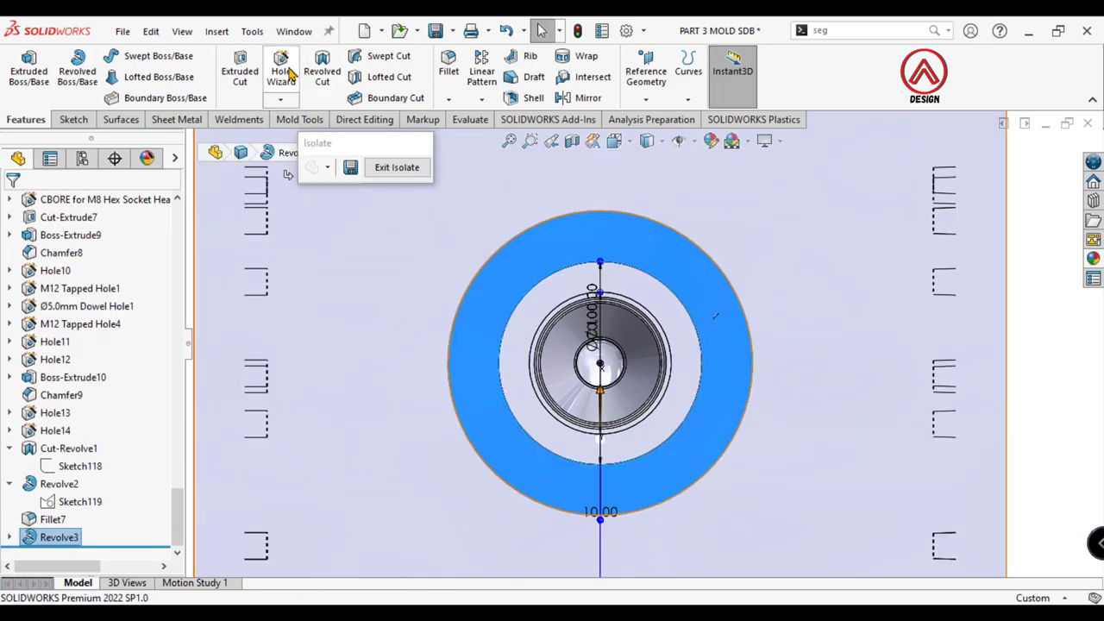
click(25, 301)
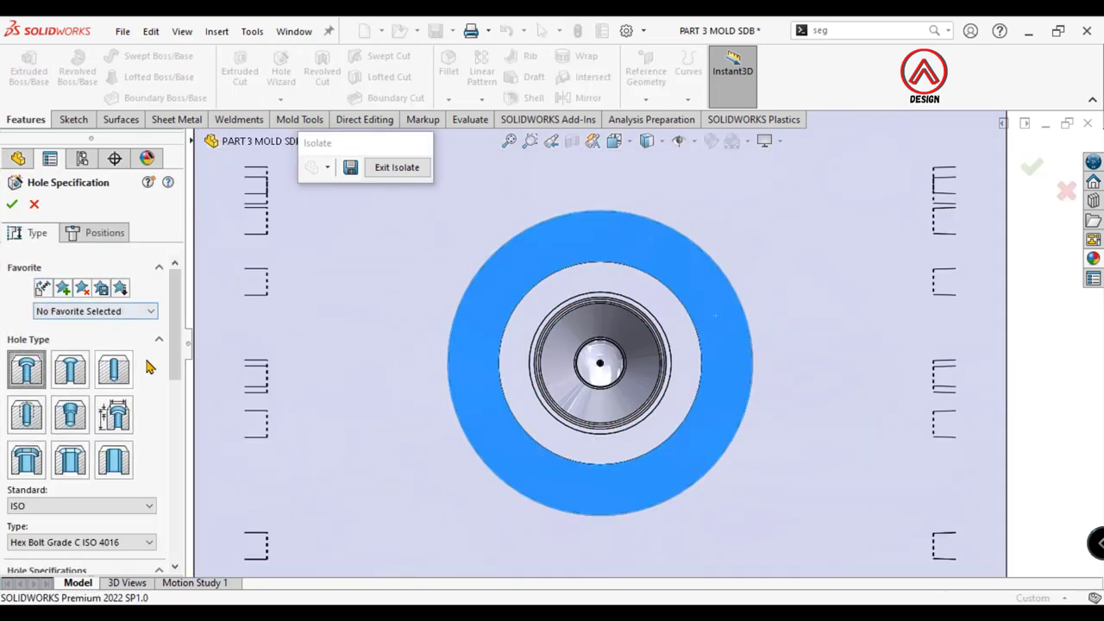
scroll(87, 371, down, 5)
click(149, 381)
click(114, 428)
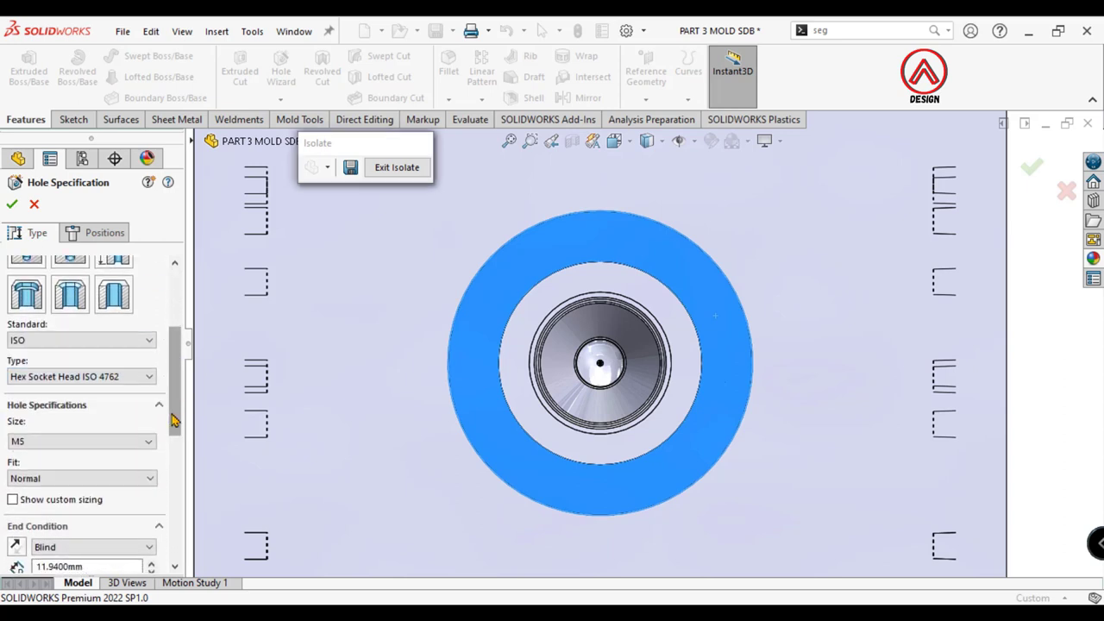
scroll(114, 429, down, 3)
click(150, 374)
click(78, 440)
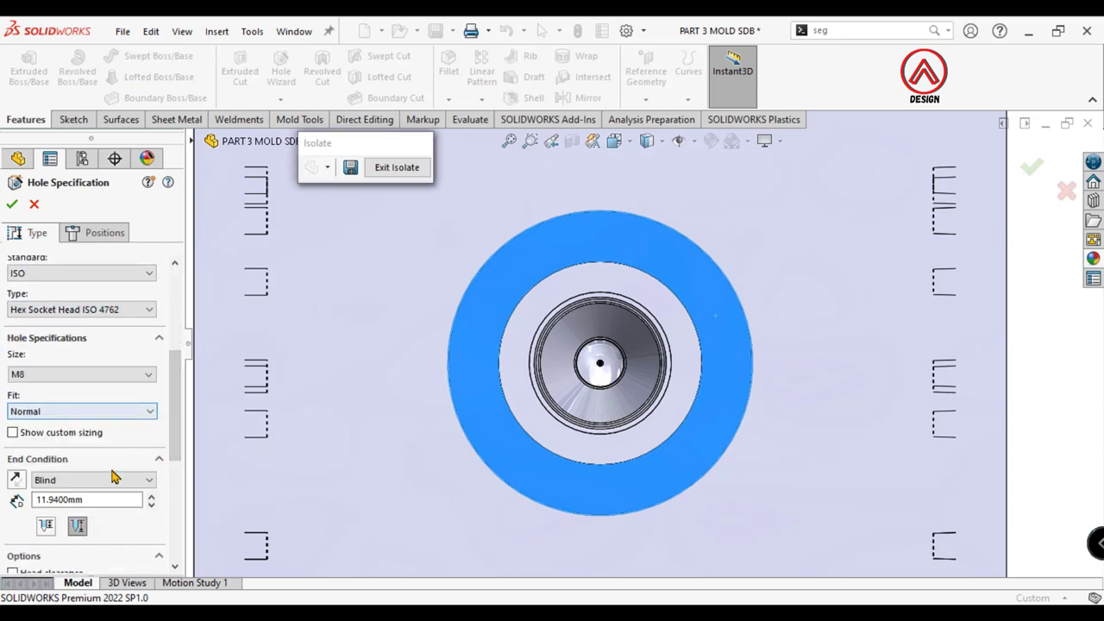
click(115, 479)
click(89, 506)
Step: Limit the hole cut to the Revolve3 ring body
scroll(66, 528, down, 3)
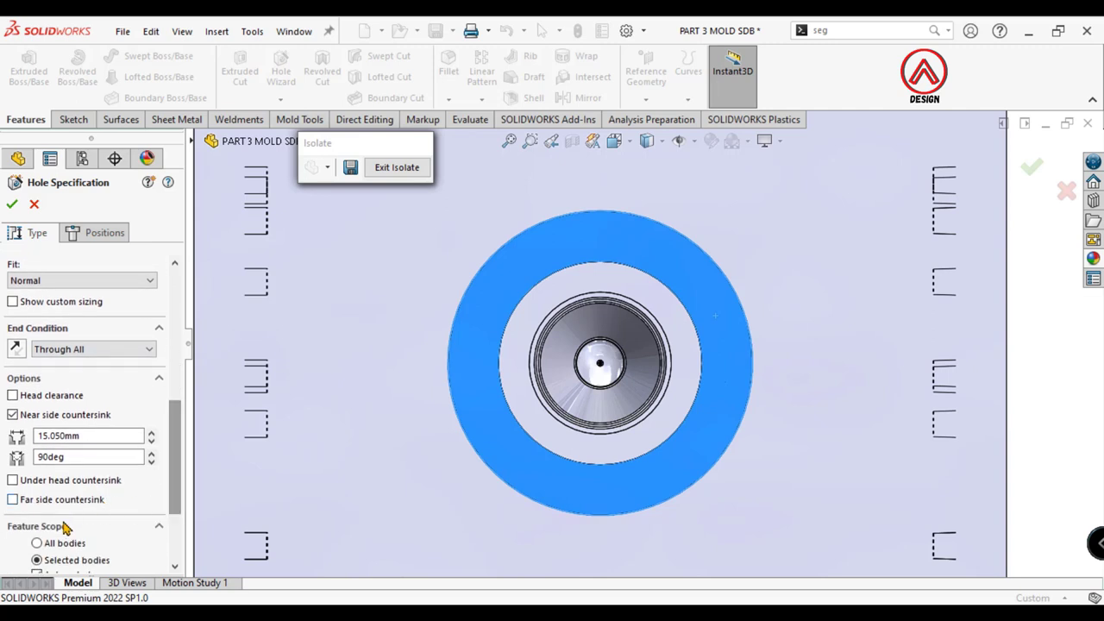
scroll(119, 526, down, 3)
click(37, 477)
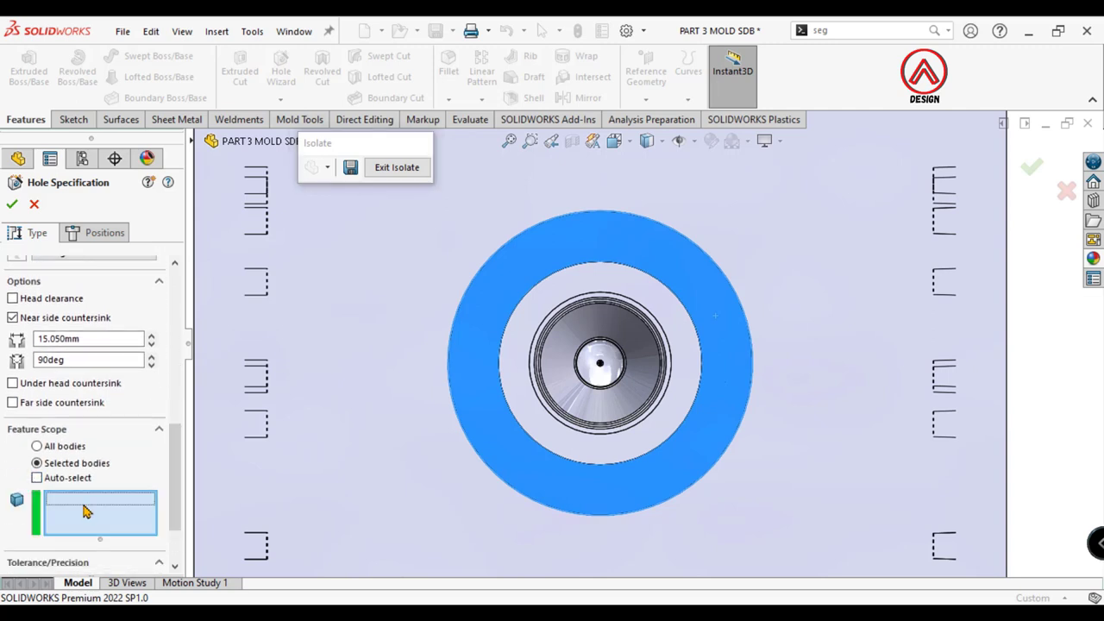
click(504, 389)
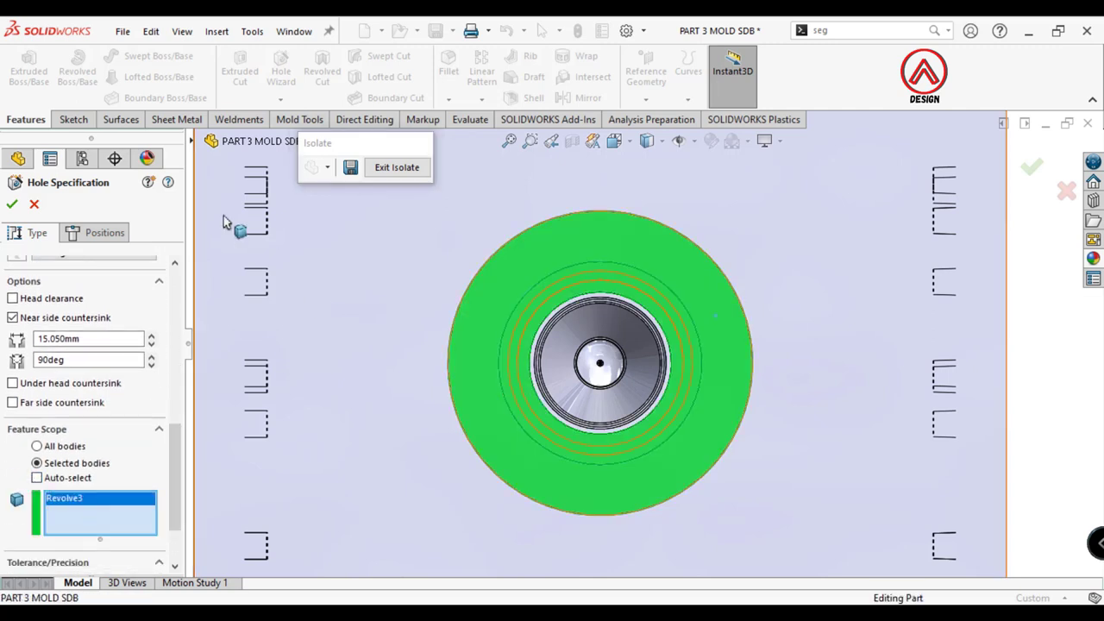
click(110, 235)
Step: Sketch a circle centred on the ring and dimension it Ø125
click(141, 57)
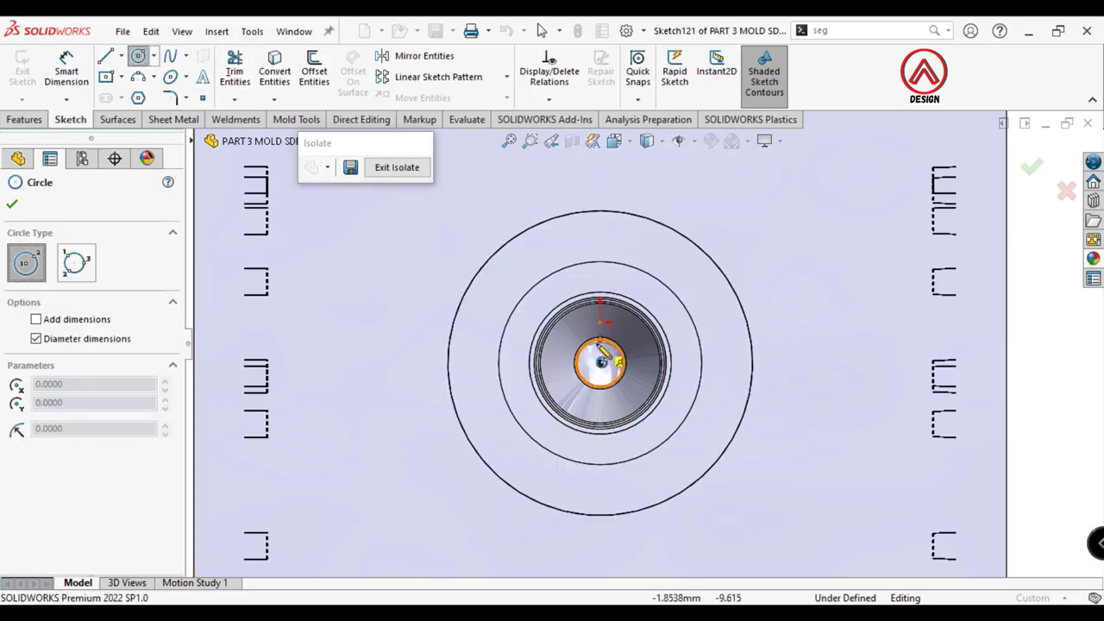
scroll(601, 364, down, 3)
scroll(556, 280, down, 3)
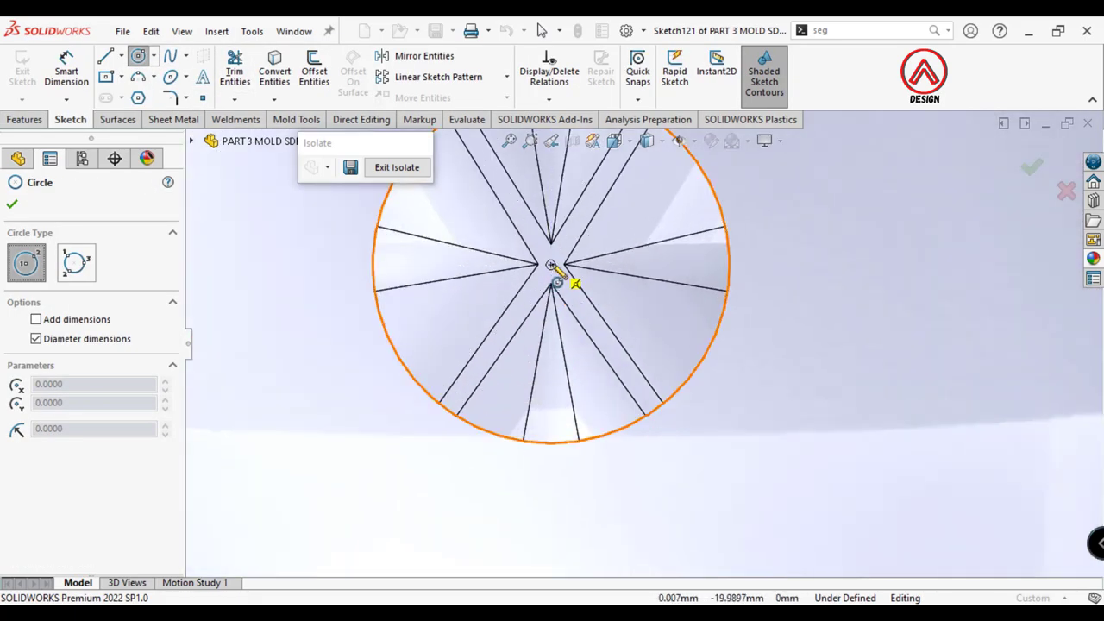
click(552, 264)
scroll(556, 267, up, 3)
scroll(603, 284, up, 3)
click(635, 226)
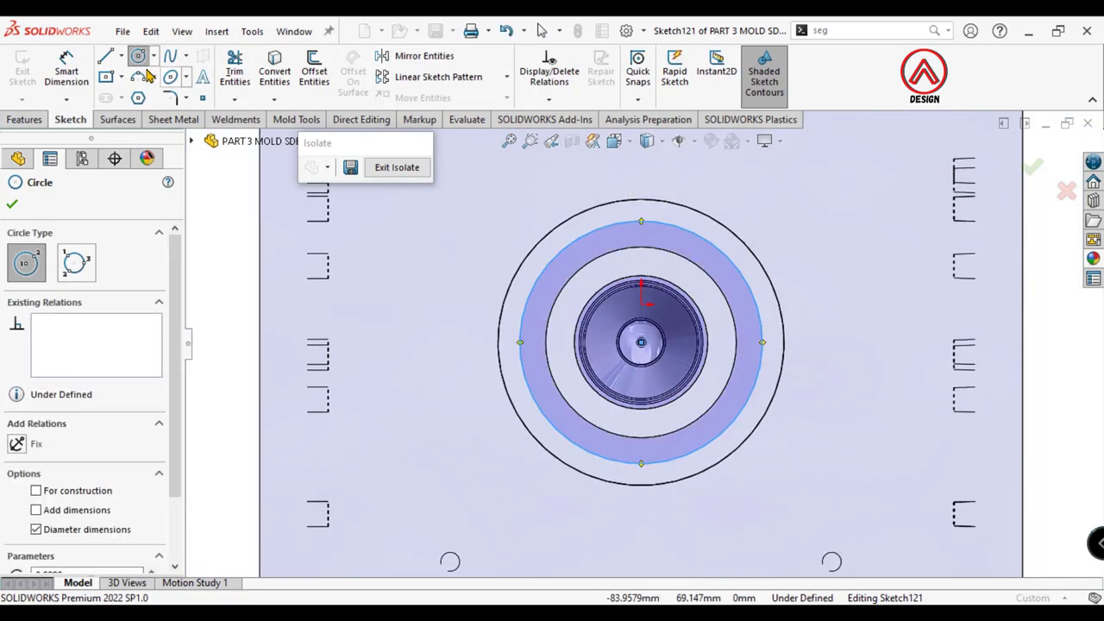
click(66, 71)
click(747, 250)
click(849, 179)
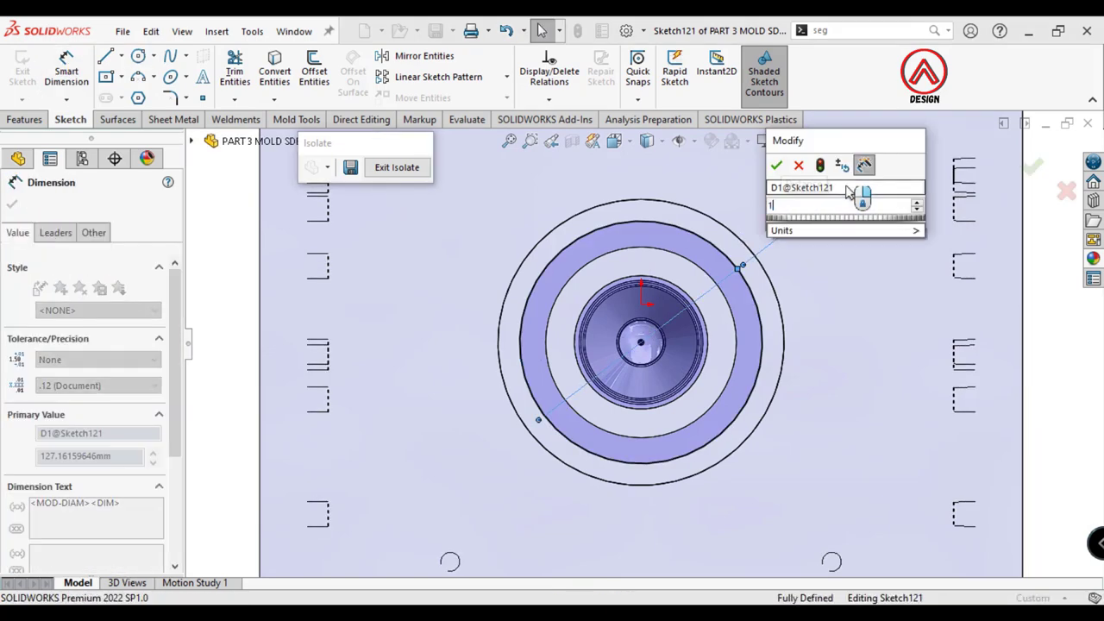
text(125)
key(Return)
key(Escape)
Step: Segment the Ø125 circle into four equally spaced hole positions and confirm
click(747, 250)
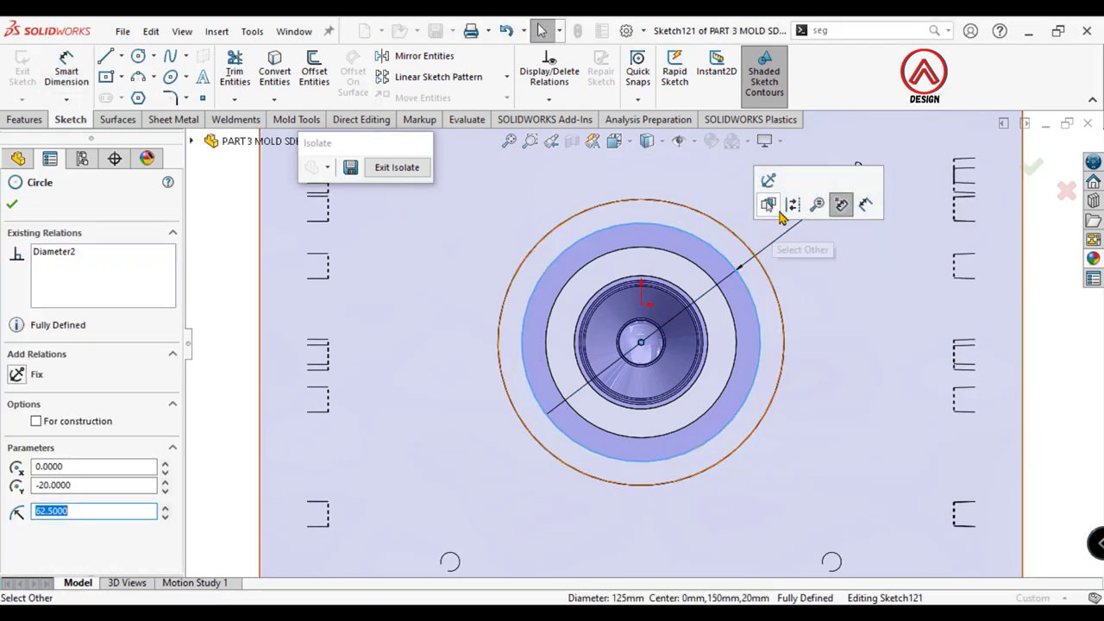
text(eg)
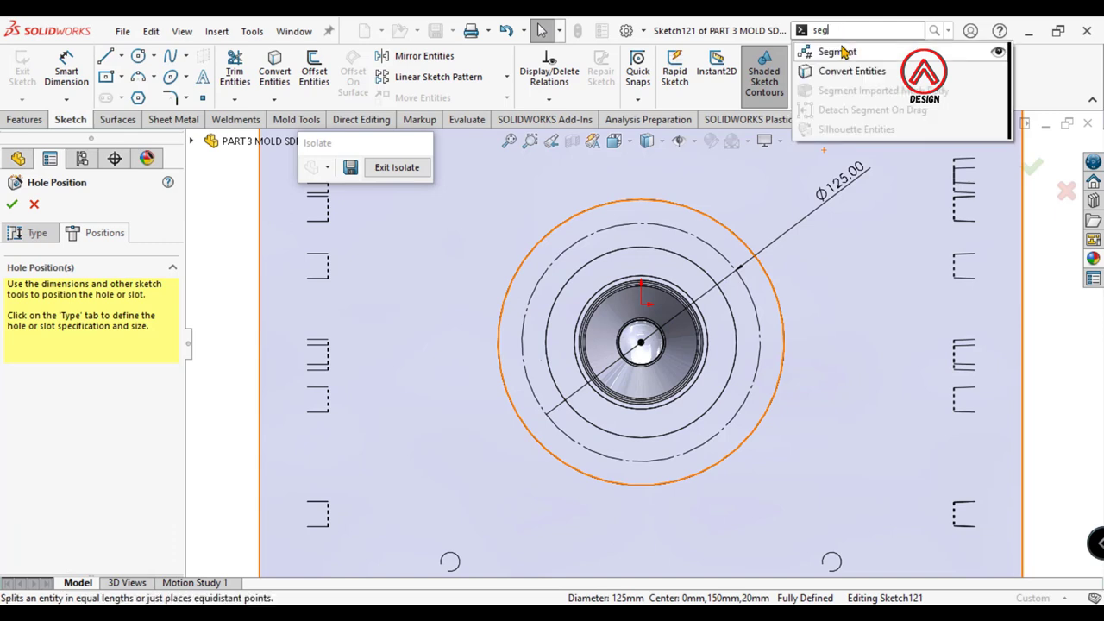
click(838, 52)
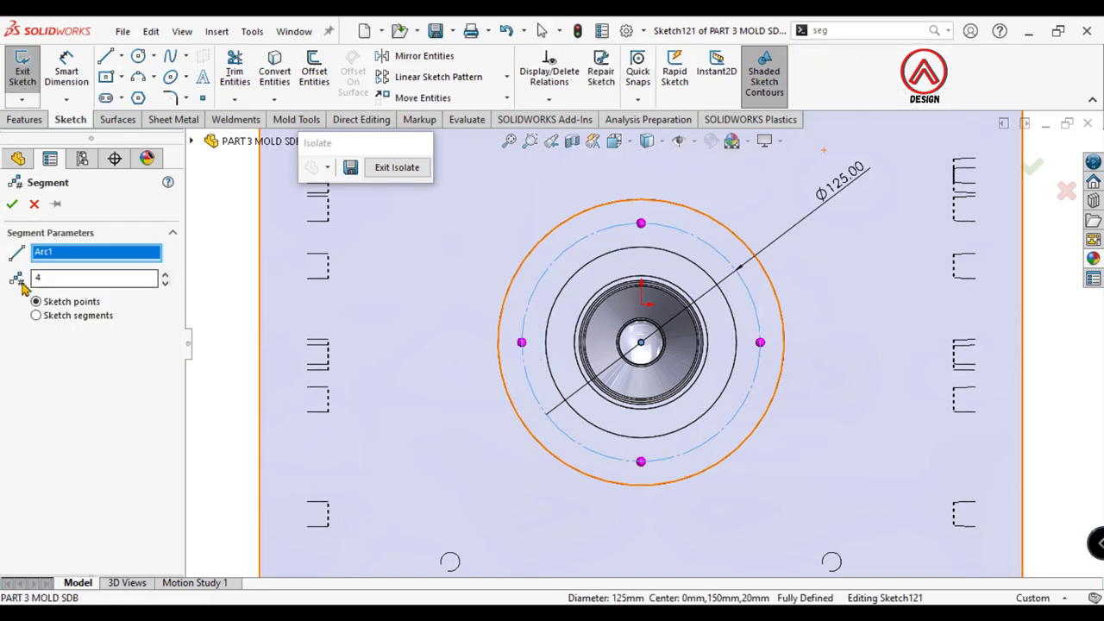
click(16, 205)
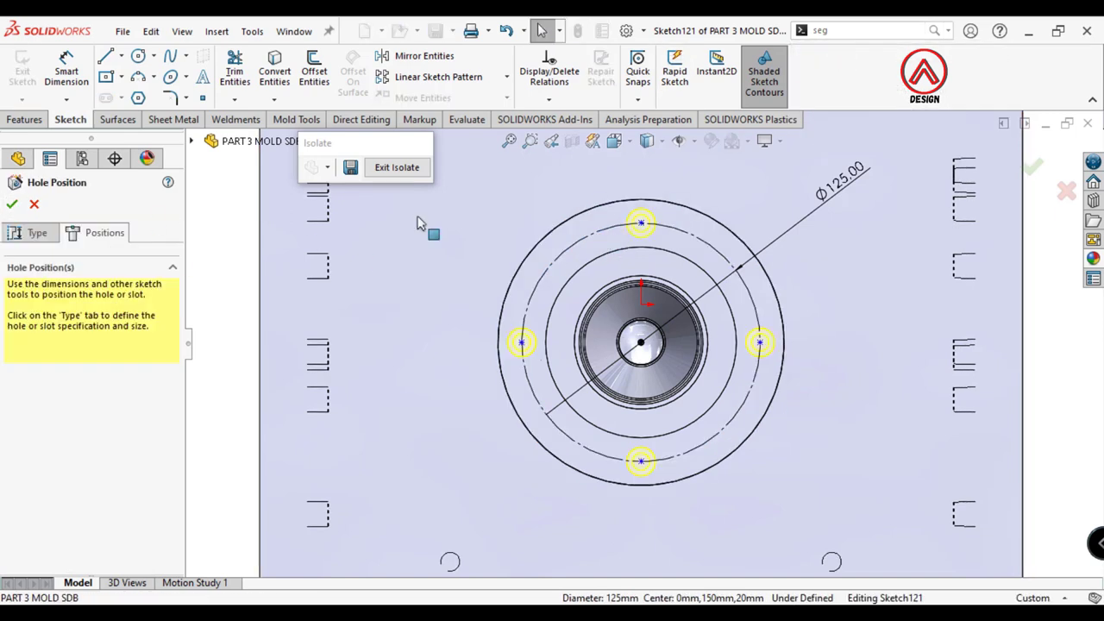
click(1031, 166)
Step: Make the tapped holes blind and turn off the near side countersink
scroll(624, 270, down, 3)
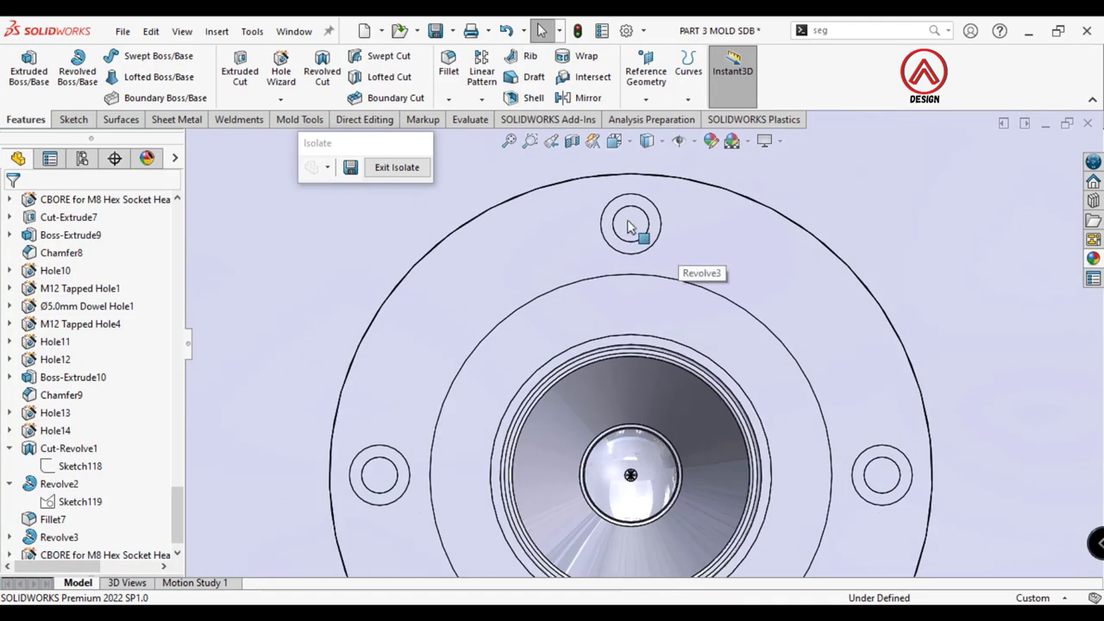
click(632, 226)
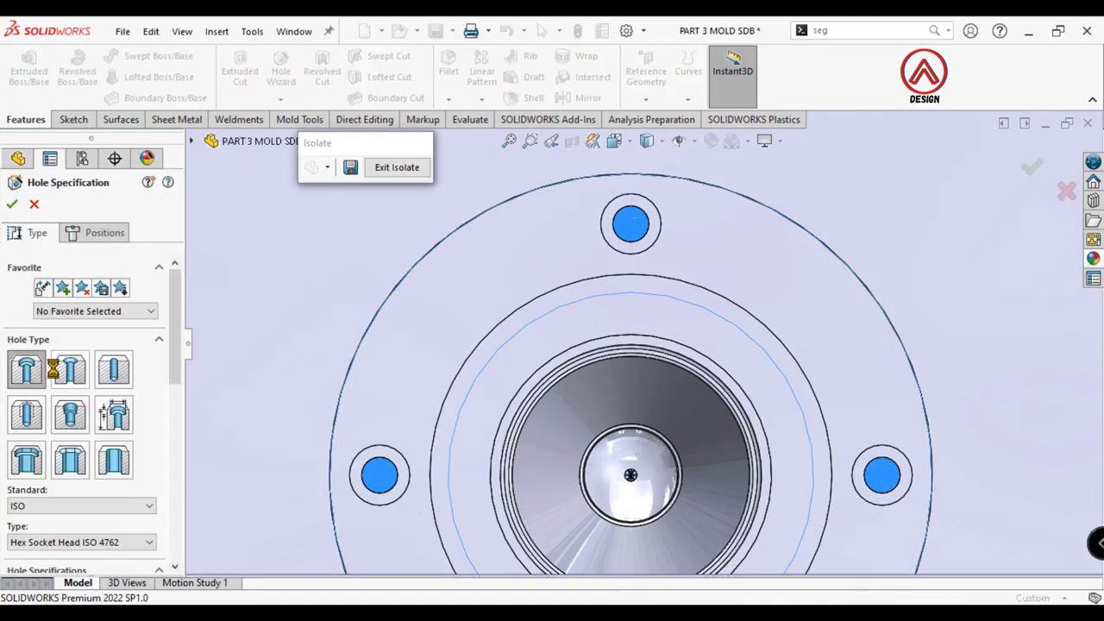
drag(177, 379, 168, 451)
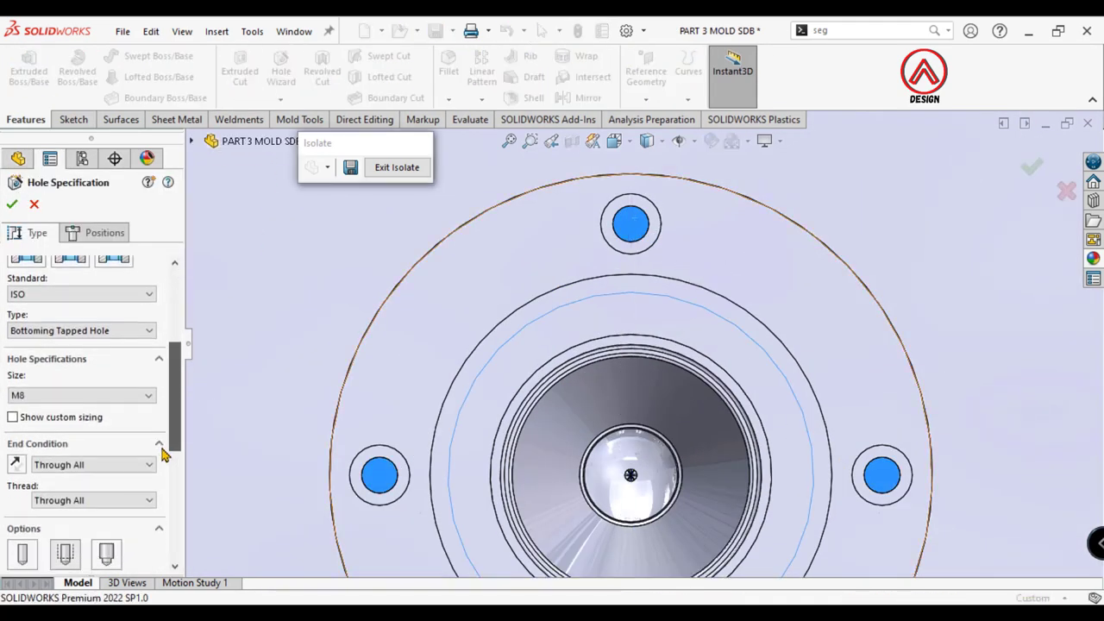
click(104, 456)
click(51, 468)
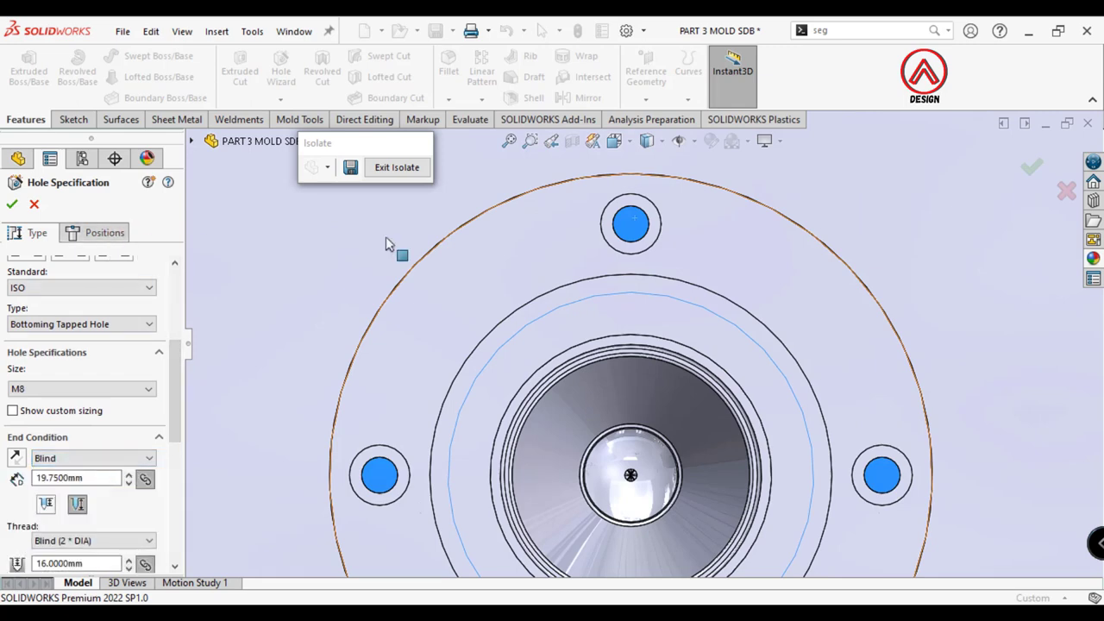
click(97, 233)
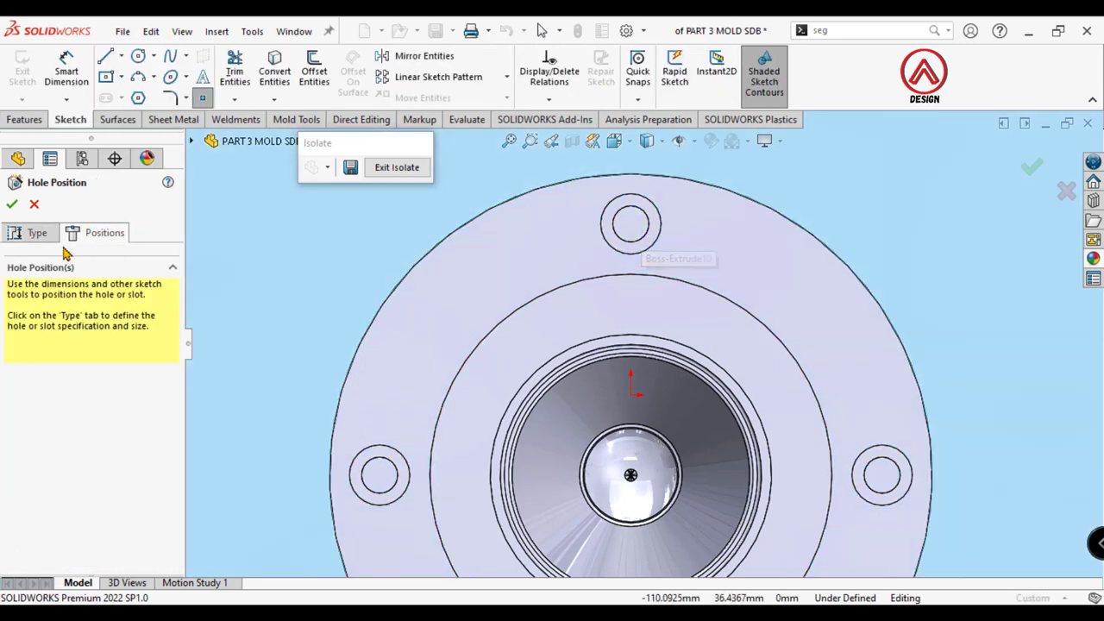
click(38, 233)
scroll(156, 422, down, 3)
scroll(155, 457, down, 3)
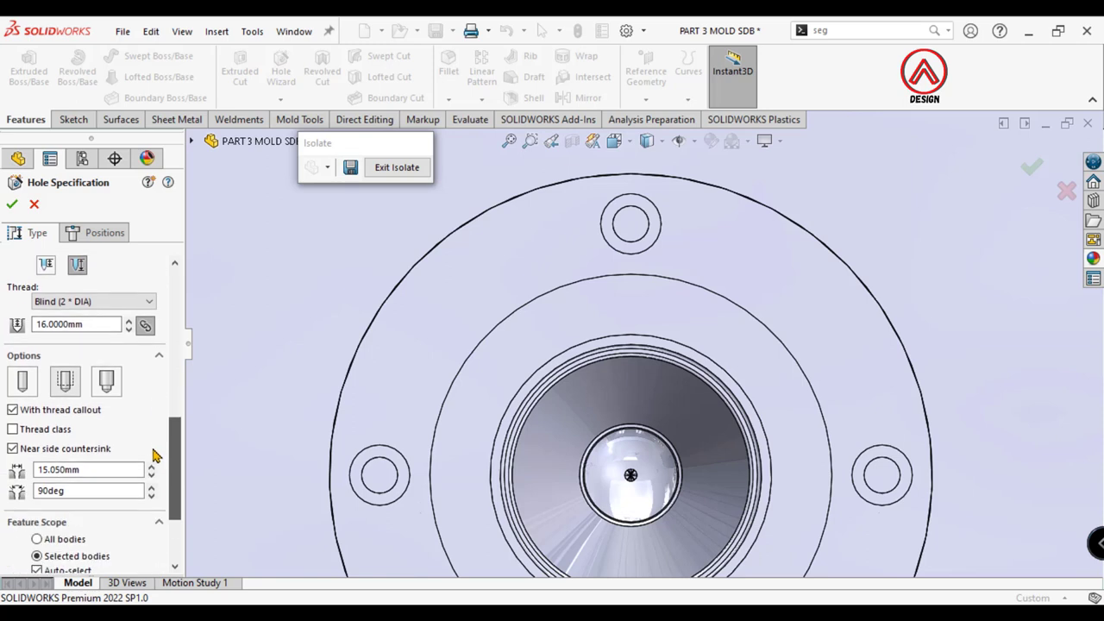
scroll(71, 466, down, 2)
click(19, 408)
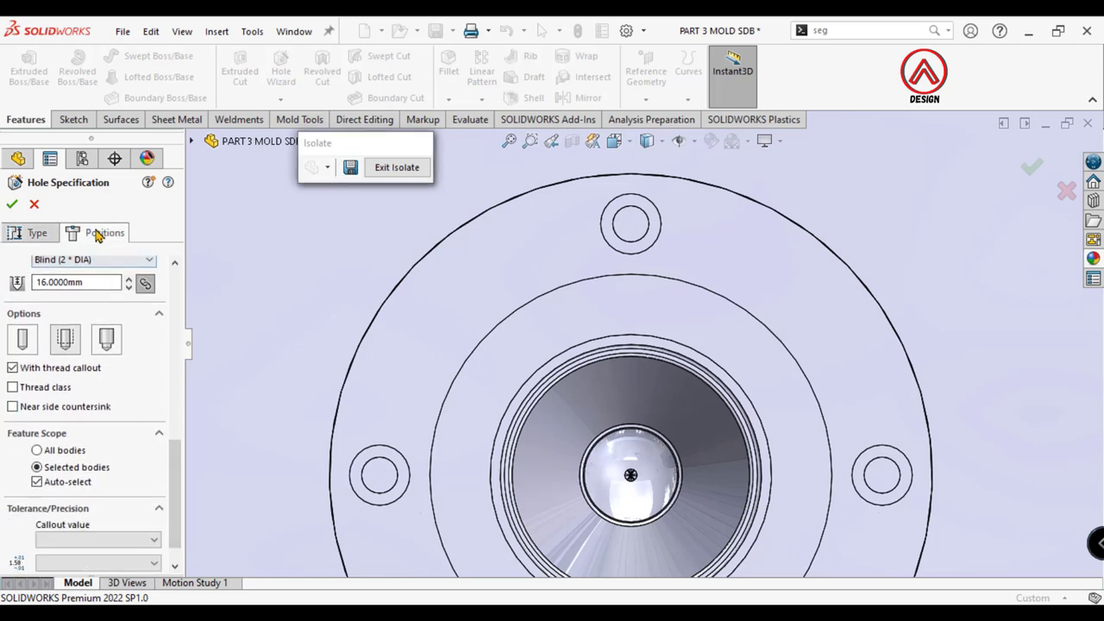
Step: Place tapped hole points at the top, right, left and bottom small-hole centres around the ring
click(97, 233)
click(642, 220)
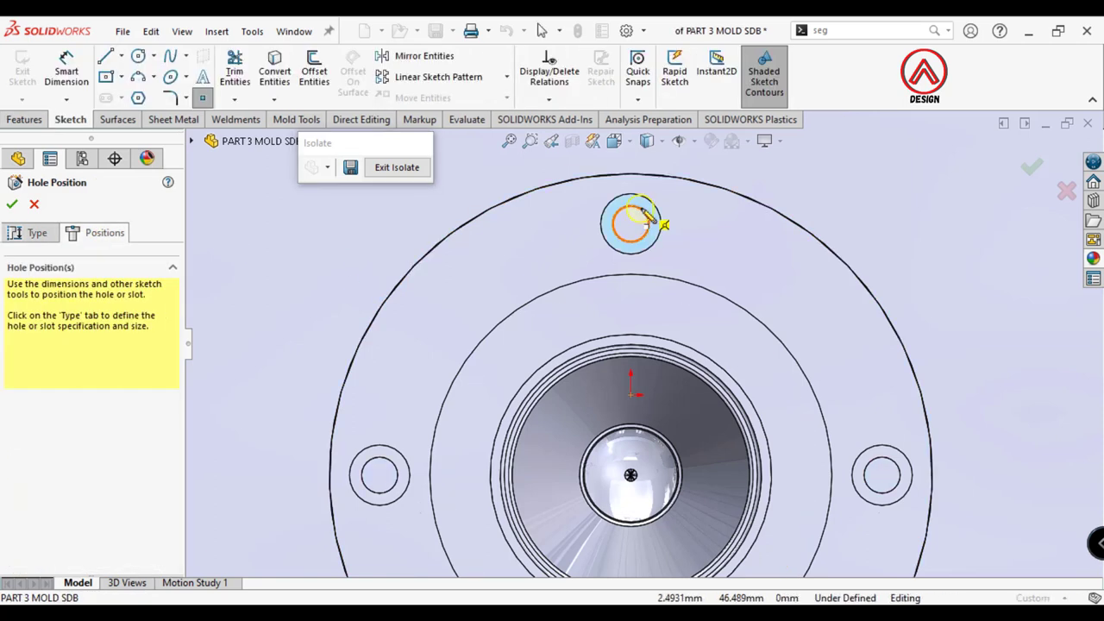
click(632, 225)
scroll(849, 461, down, 2)
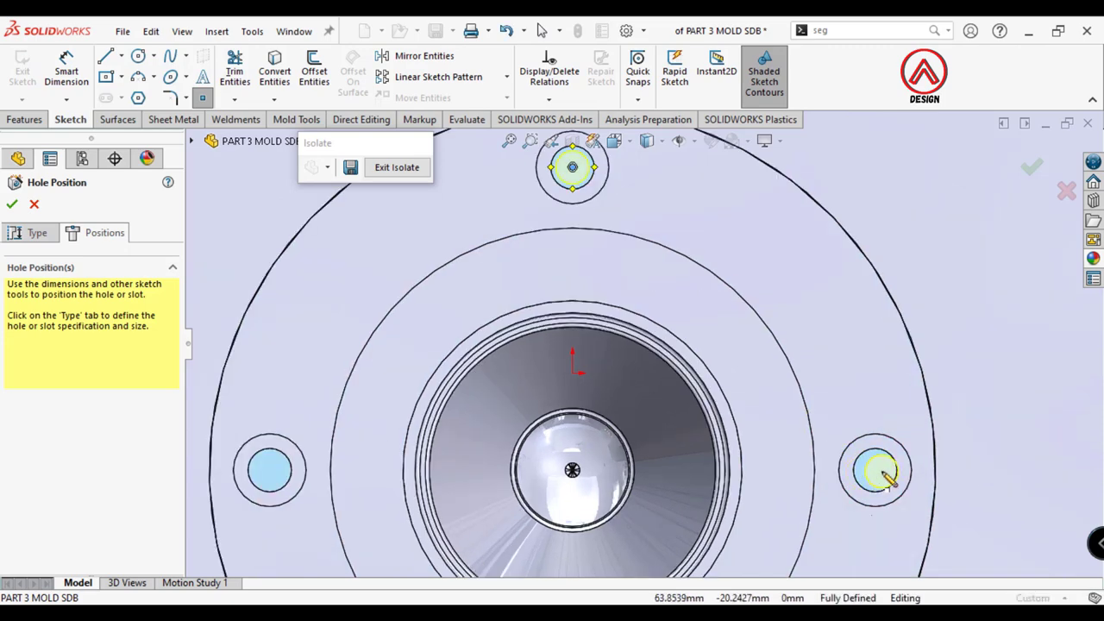
click(875, 470)
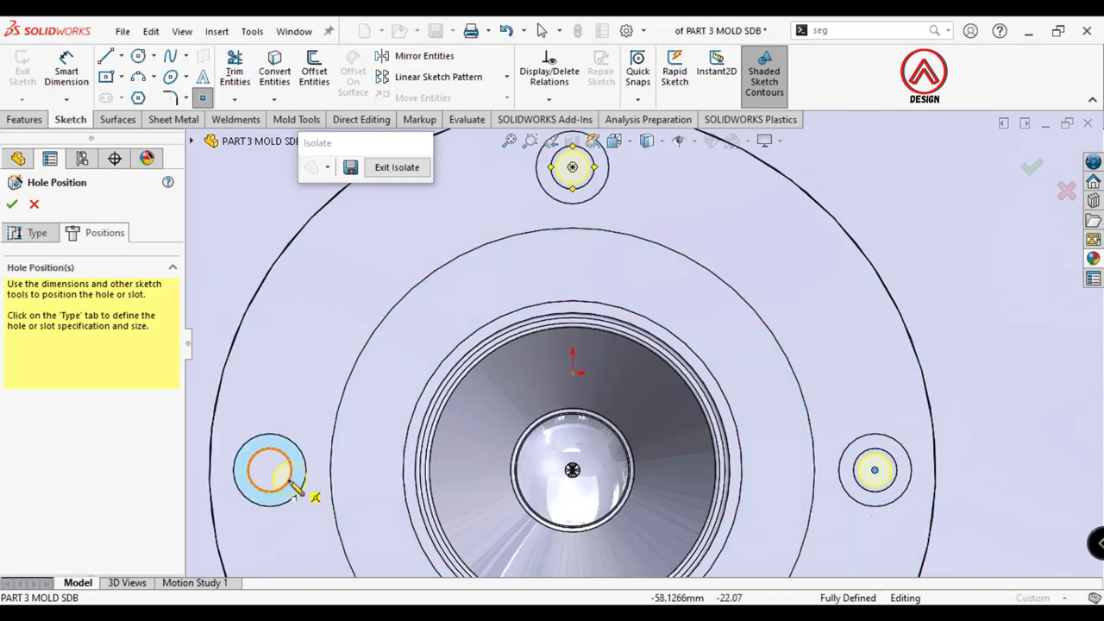
click(269, 470)
scroll(552, 470, up, 3)
scroll(625, 483, down, 2)
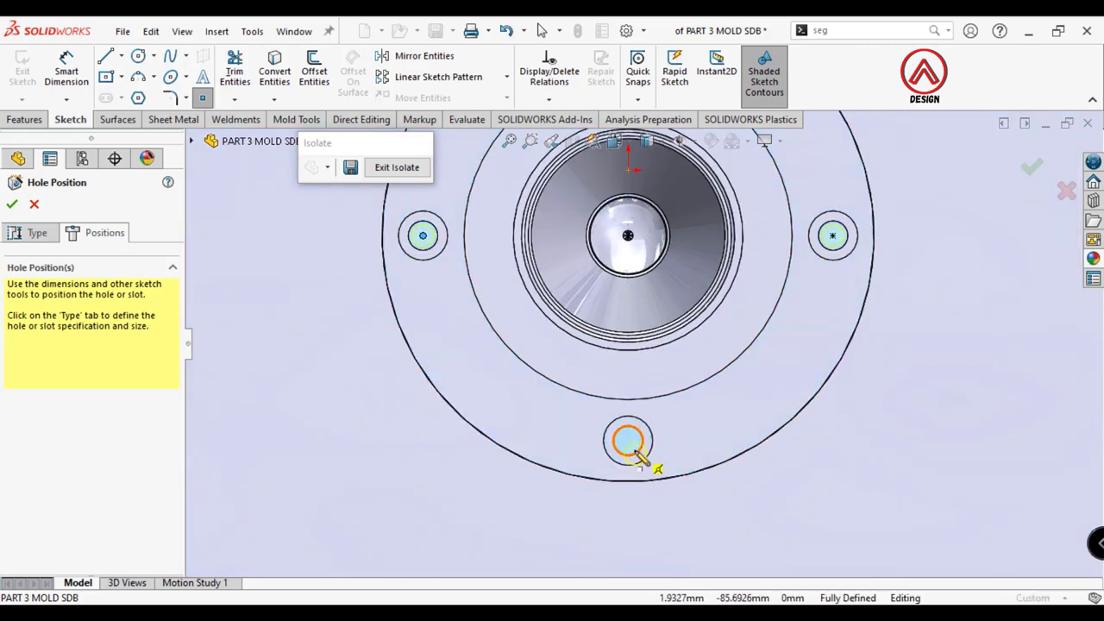
click(629, 440)
Step: Turn off Auto-select so the tapped holes cut only the top plate body
click(33, 233)
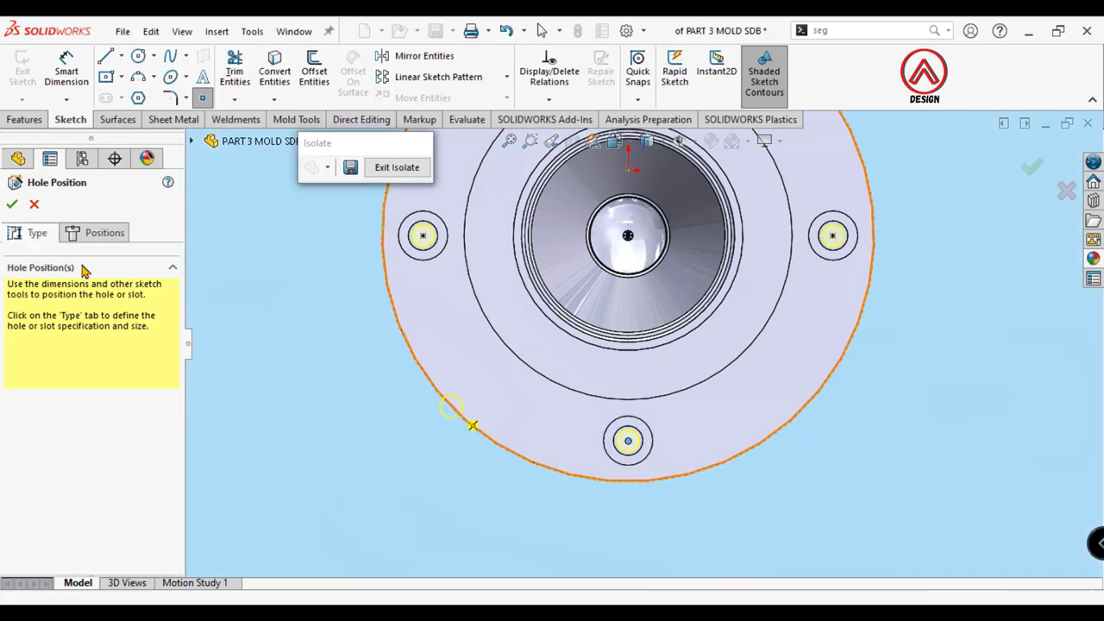
scroll(104, 431, down, 3)
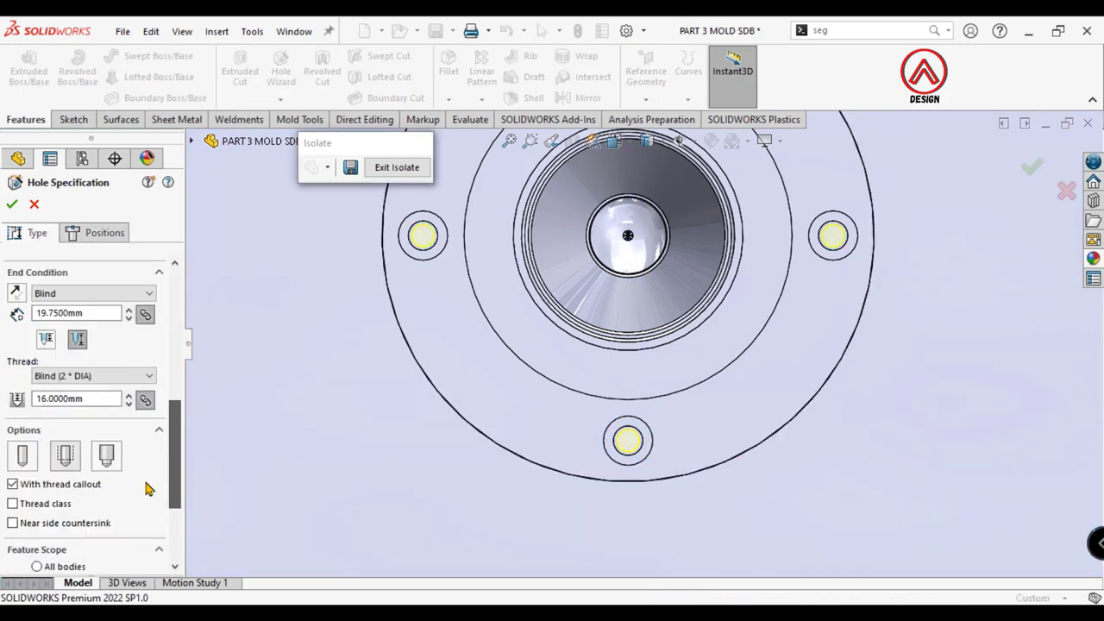
scroll(86, 465, down, 2)
scroll(74, 470, down, 2)
scroll(71, 470, down, 2)
click(72, 470)
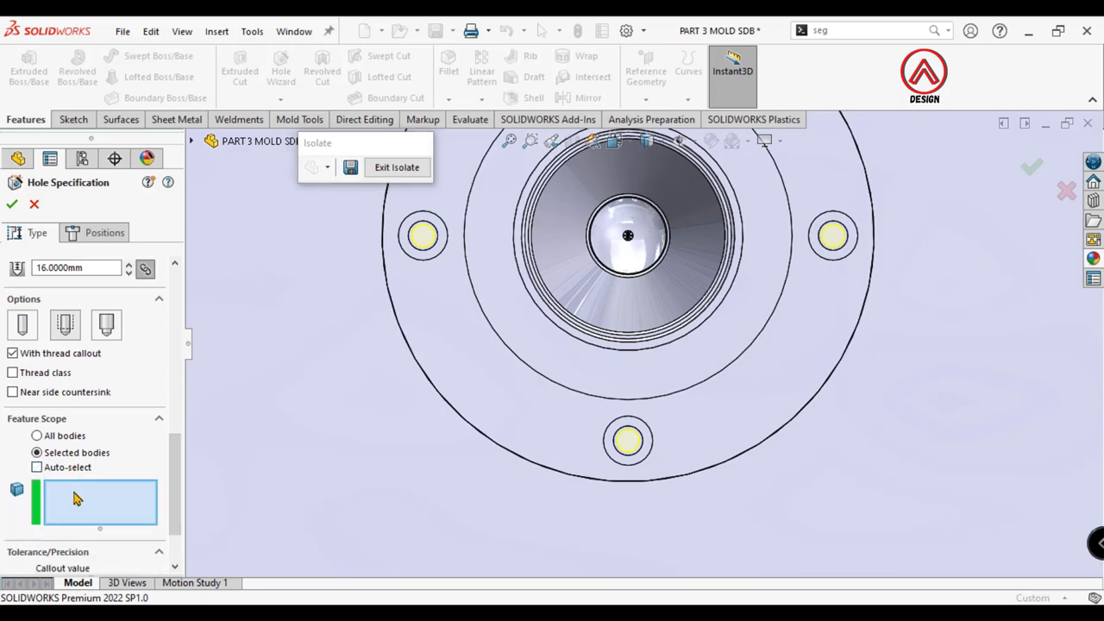
scroll(640, 423, down, 5)
middle_drag(641, 423, 536, 401)
click(537, 401)
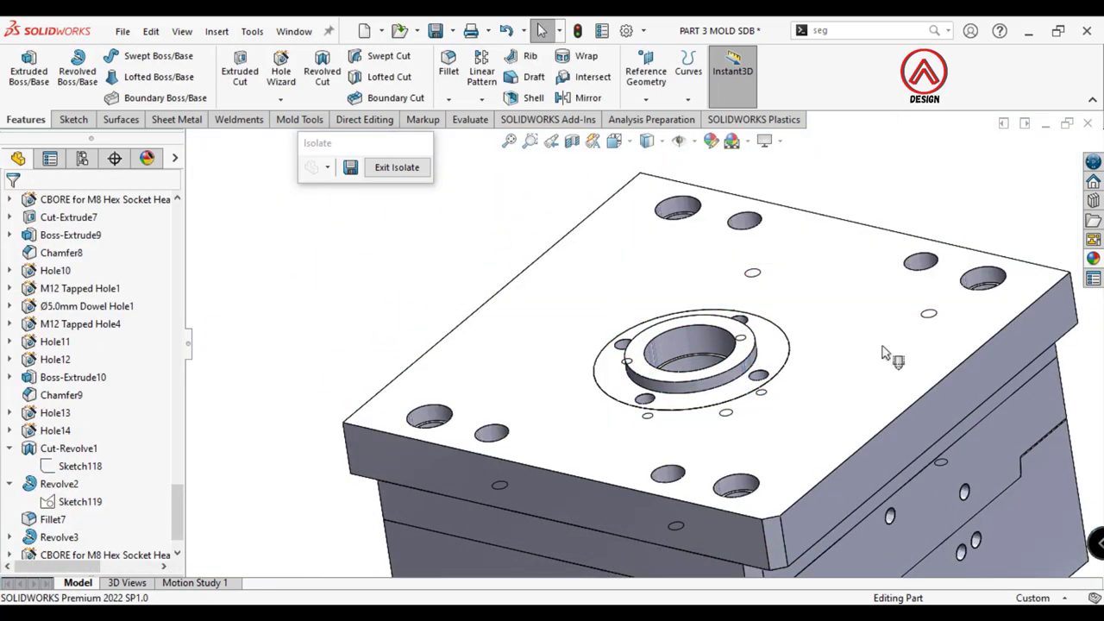
Step: Apply a 1 mm × 45° chamfer to the locating ring's inner bore face and top edge
click(473, 139)
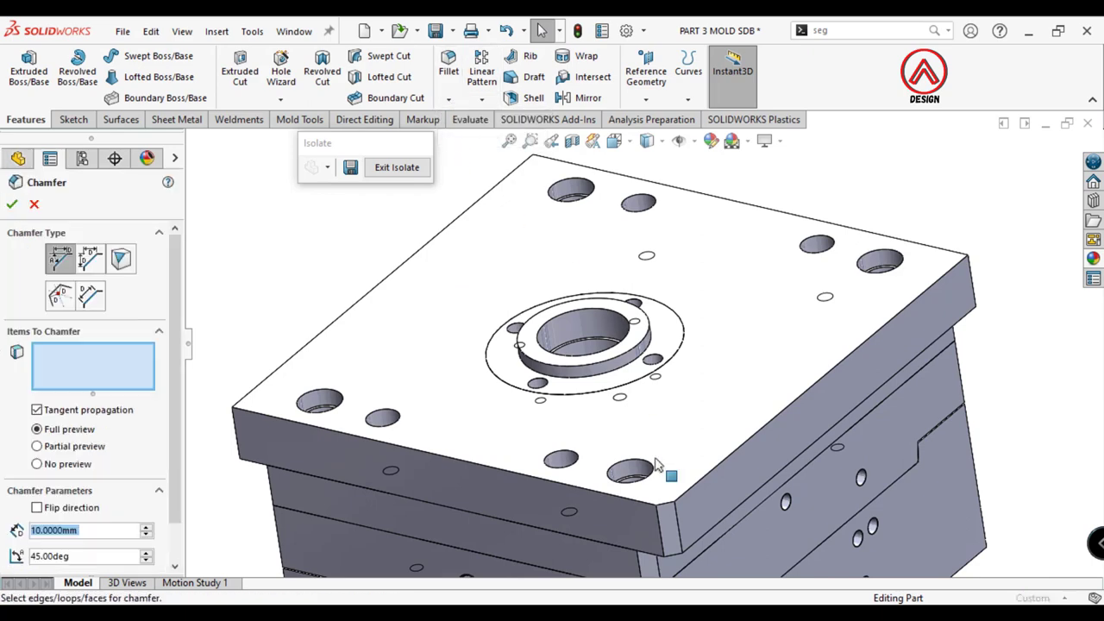
scroll(635, 431, down, 3)
text(1)
scroll(579, 365, down, 3)
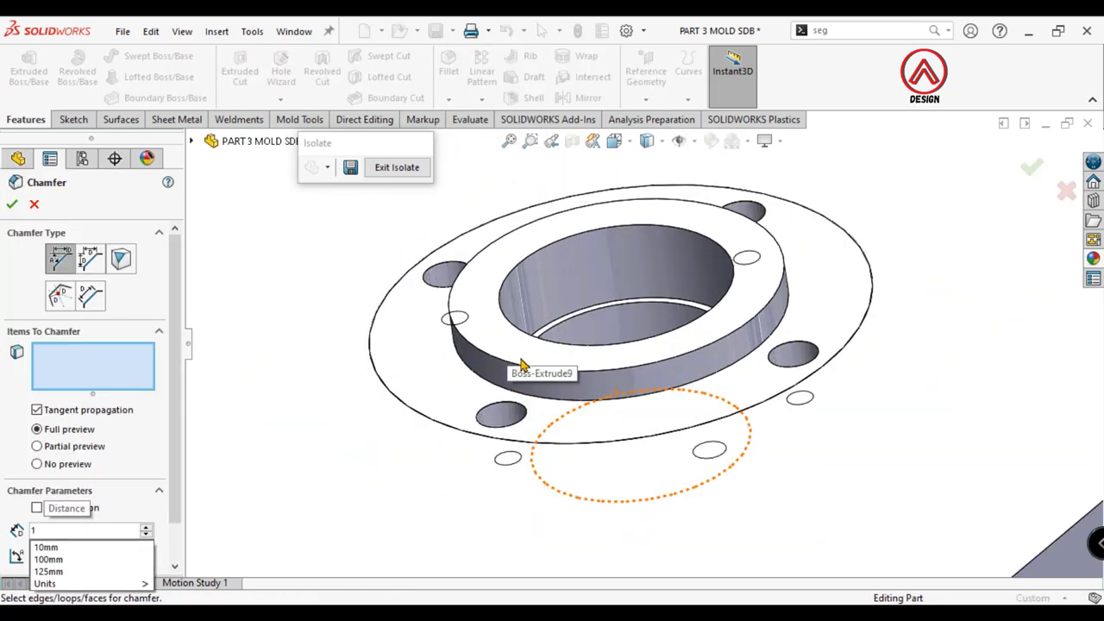
click(551, 288)
click(472, 349)
click(12, 204)
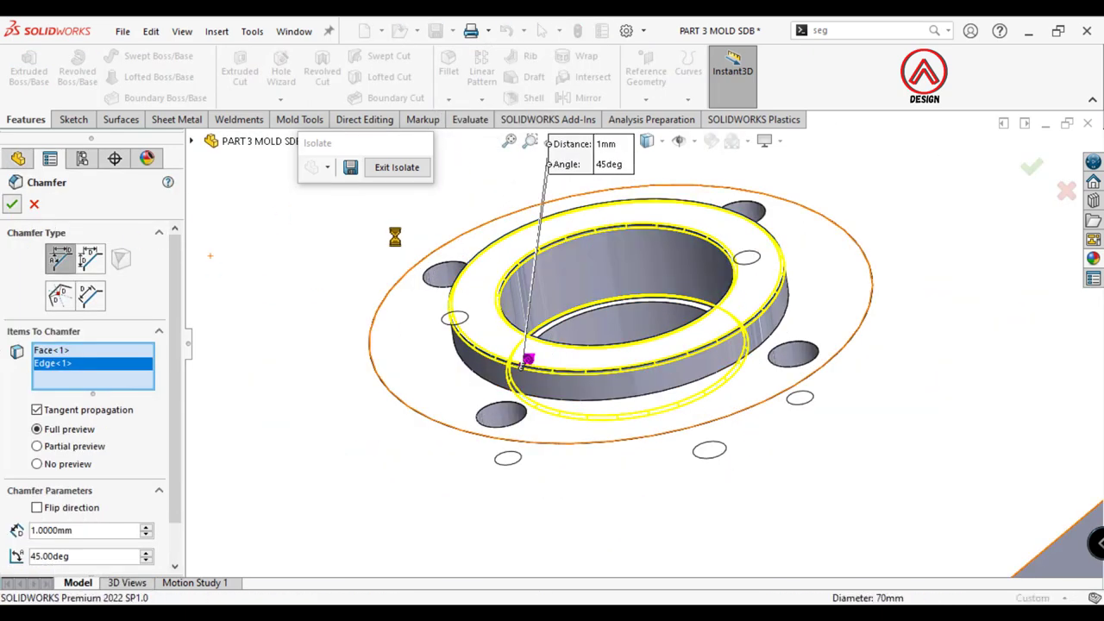
scroll(633, 375, down, 3)
scroll(634, 375, down, 2)
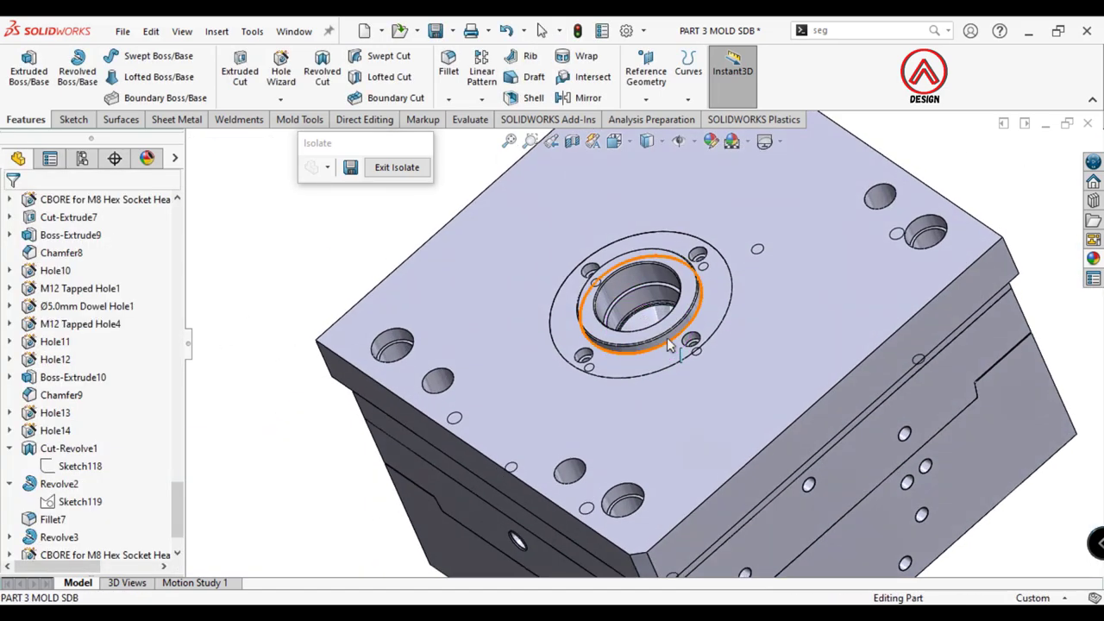
Step: Switch the mold display to Hidden Lines Visible, then back to Shaded
click(696, 145)
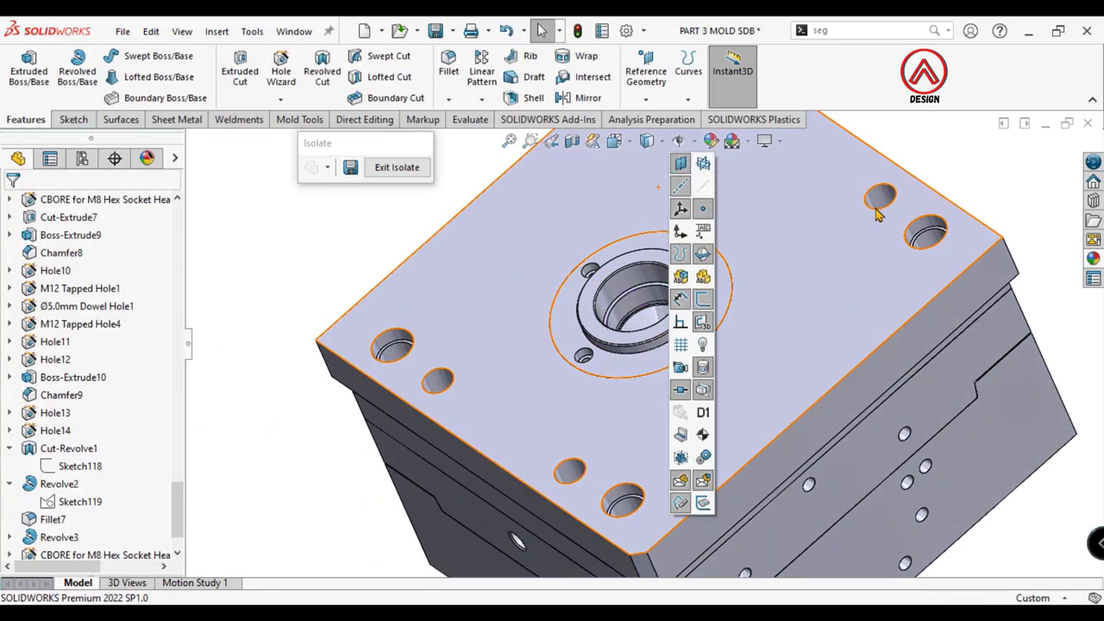
scroll(882, 241, up, 5)
mouse_move(882, 241)
middle_down()
mouse_move(675, 281)
mouse_move(583, 324)
mouse_move(533, 325)
mouse_move(593, 380)
mouse_move(621, 327)
middle_up()
click(646, 147)
click(649, 238)
scroll(649, 259, down, 3)
scroll(583, 324, down, 3)
scroll(580, 326, up, 3)
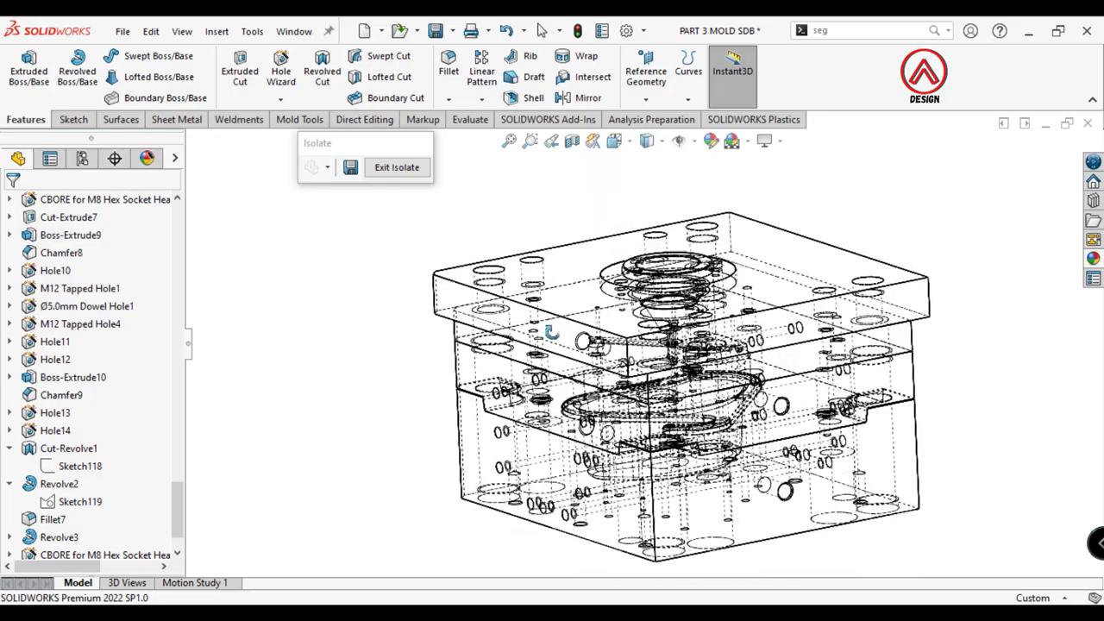
click(646, 141)
click(649, 180)
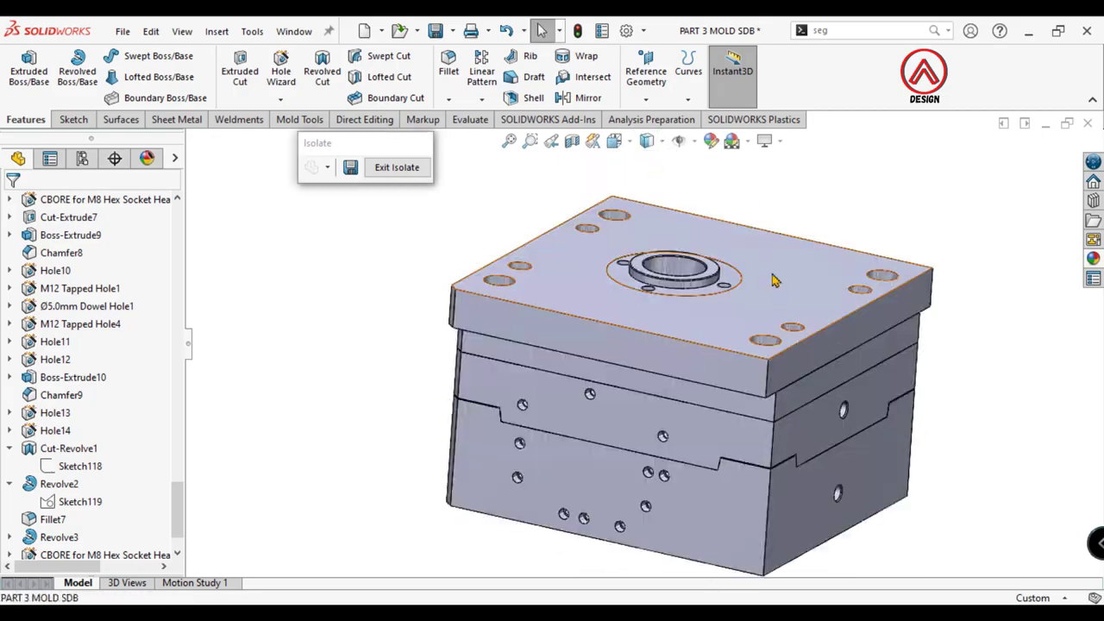
Step: View the top face Normal To and select the clamp plate's top face
click(774, 280)
click(862, 218)
click(955, 298)
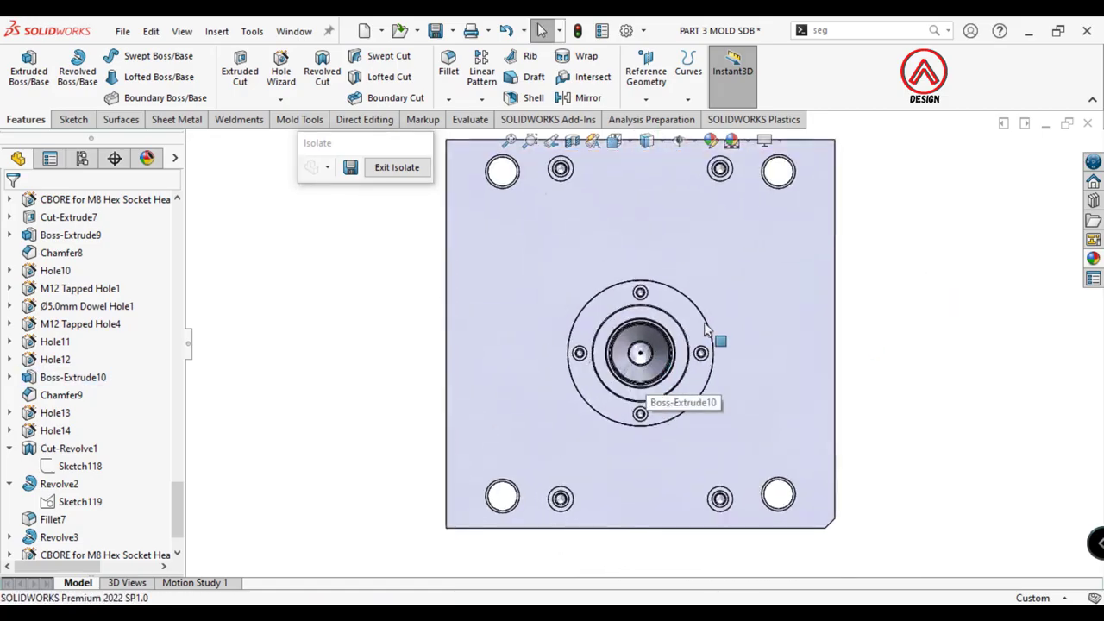
click(729, 317)
Step: Create a Legacy counterbored hole, 5.2 mm with 10.5 × 35 mm counterbore, Through All
click(280, 74)
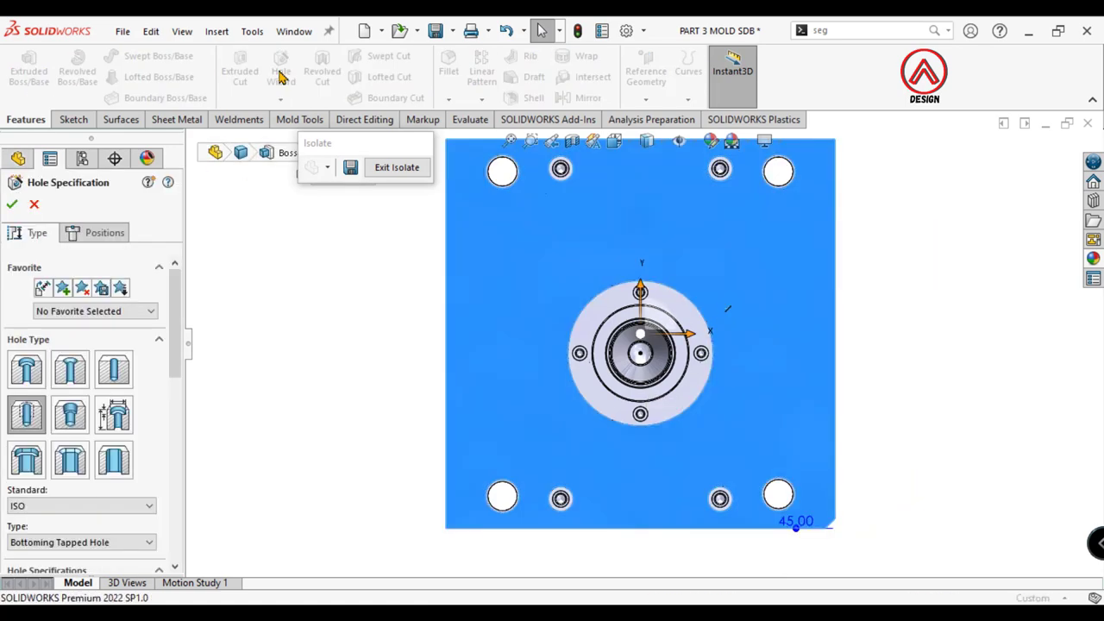
drag(178, 361, 181, 392)
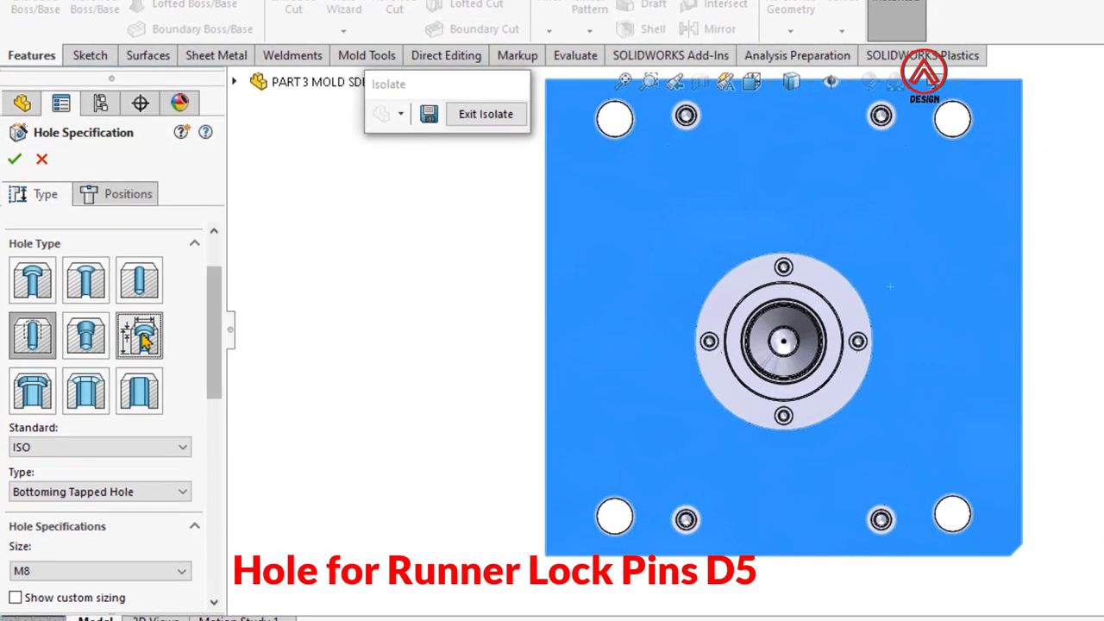
click(114, 344)
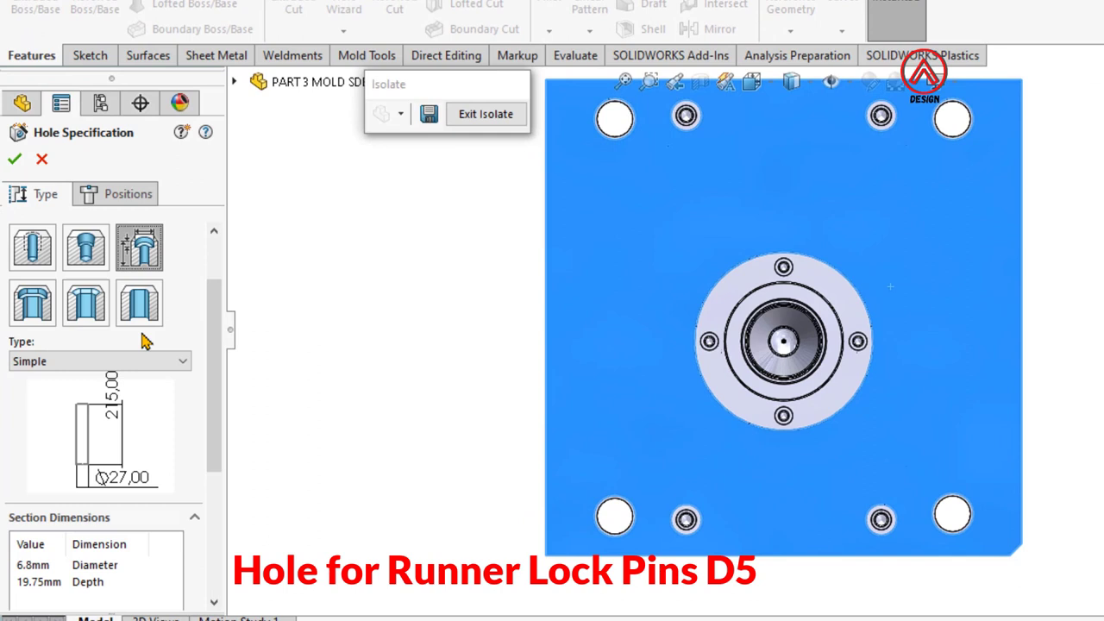
drag(215, 394, 191, 380)
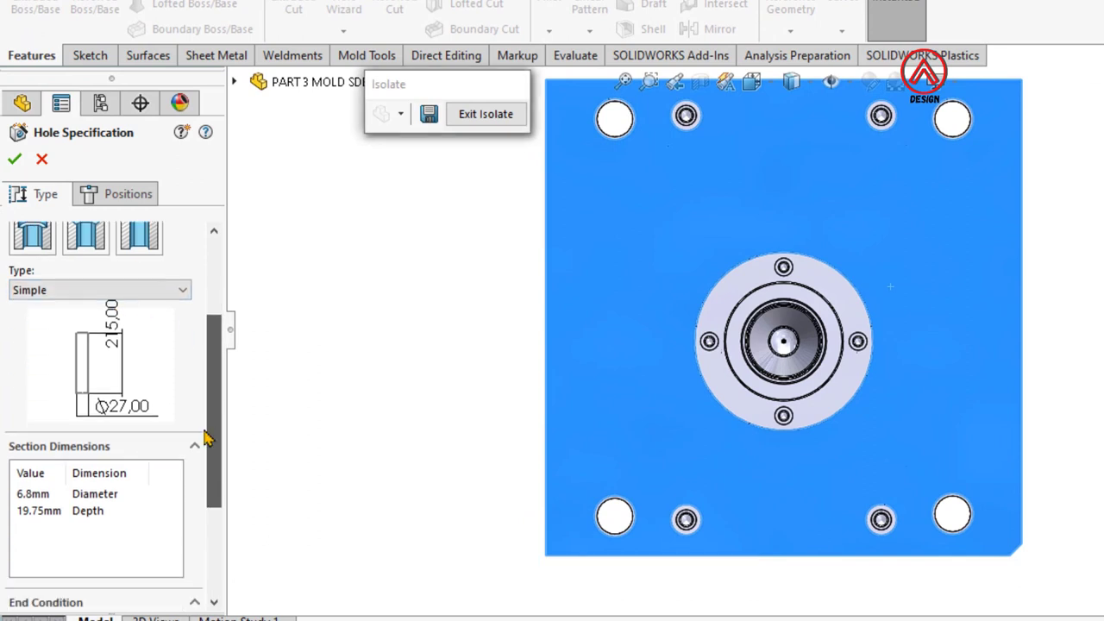
click(118, 396)
click(66, 490)
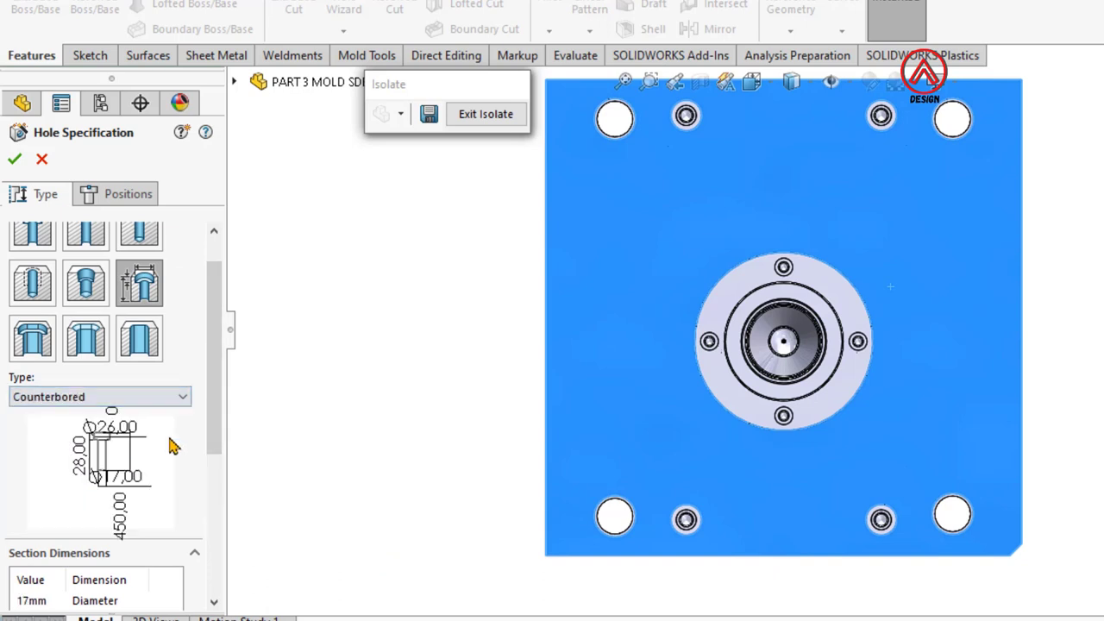
scroll(207, 488, down, 5)
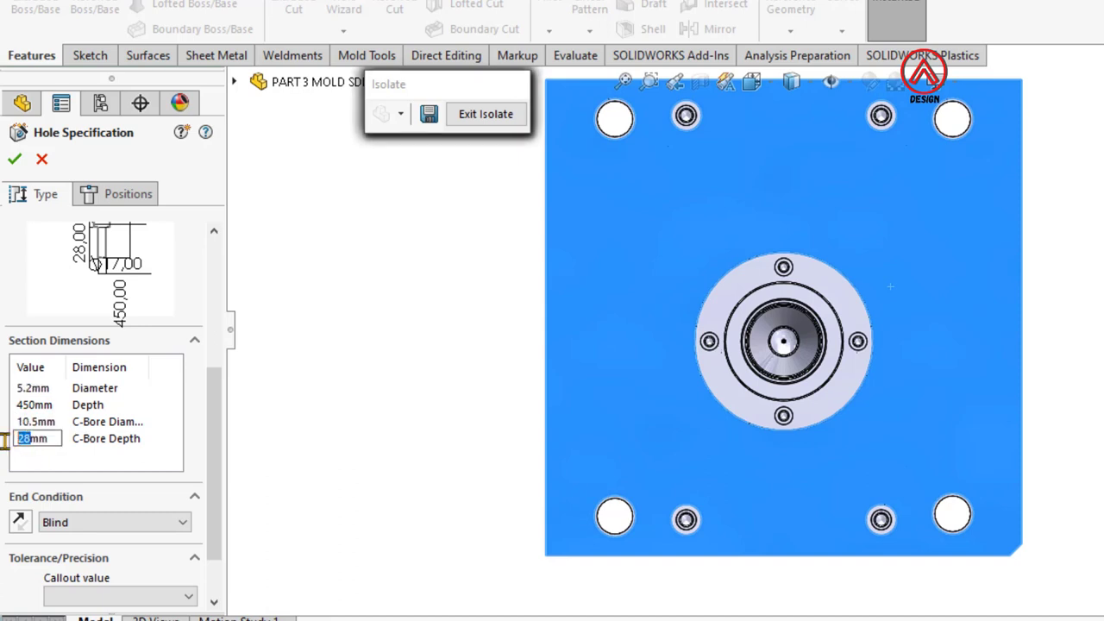
click(113, 513)
click(120, 551)
scroll(214, 517, down, 2)
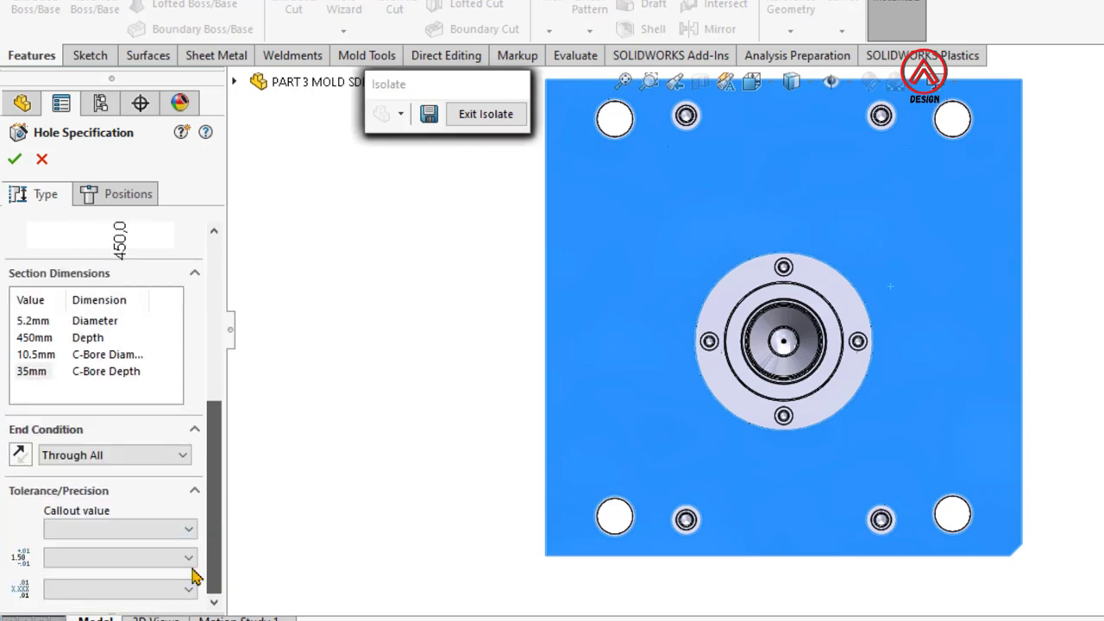
scroll(141, 259, up, 5)
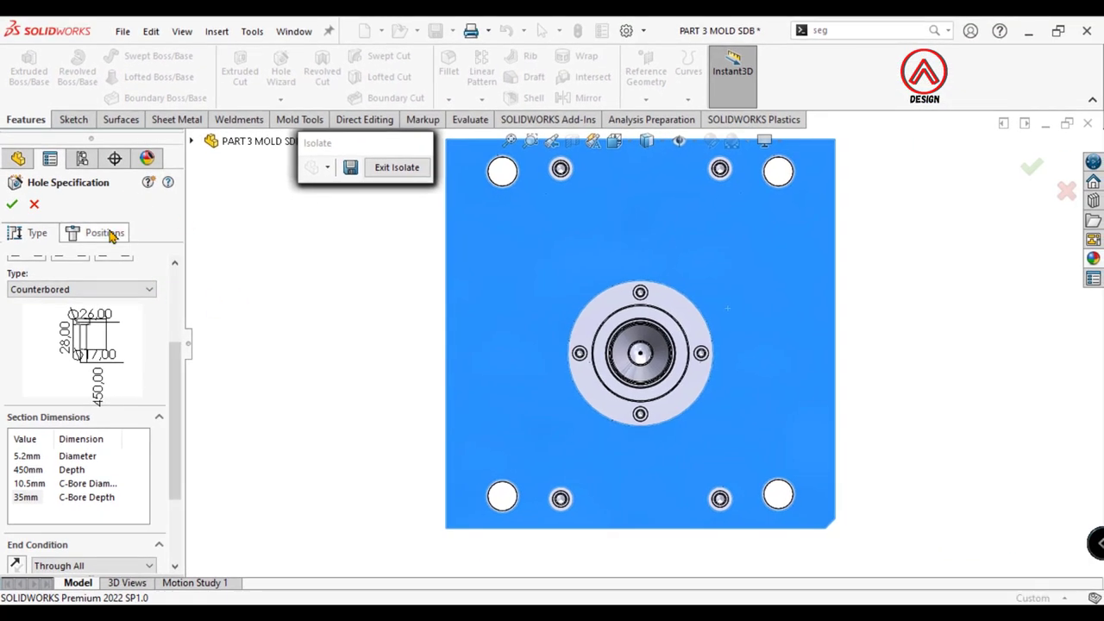
Step: With hidden edges shown, place two hole points at the hole centres near the locating ring
click(108, 233)
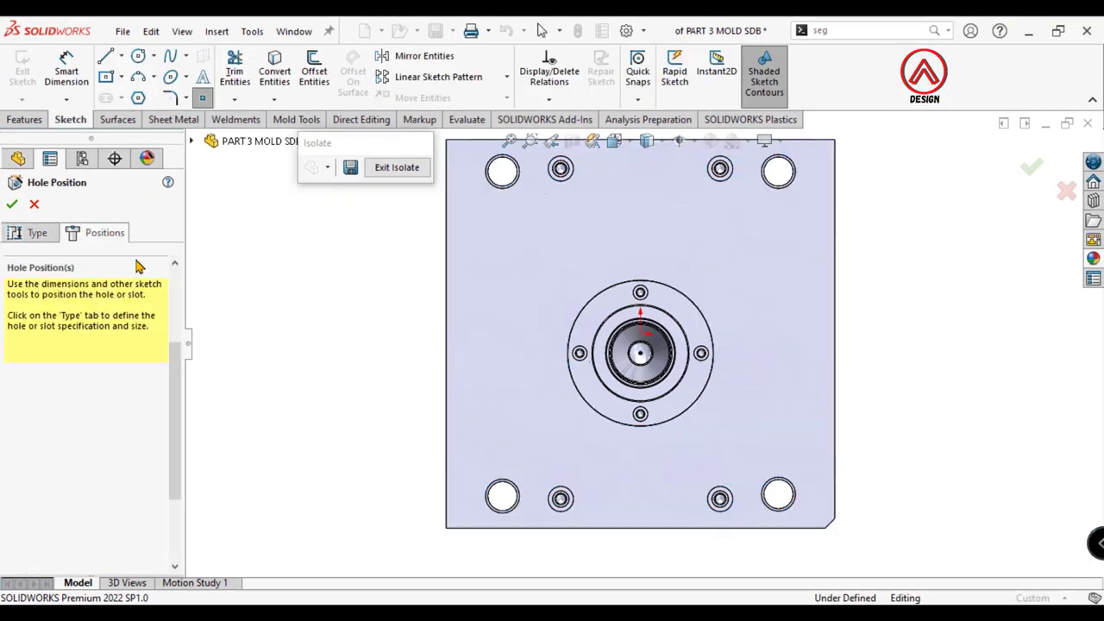
click(649, 231)
scroll(636, 406, down, 5)
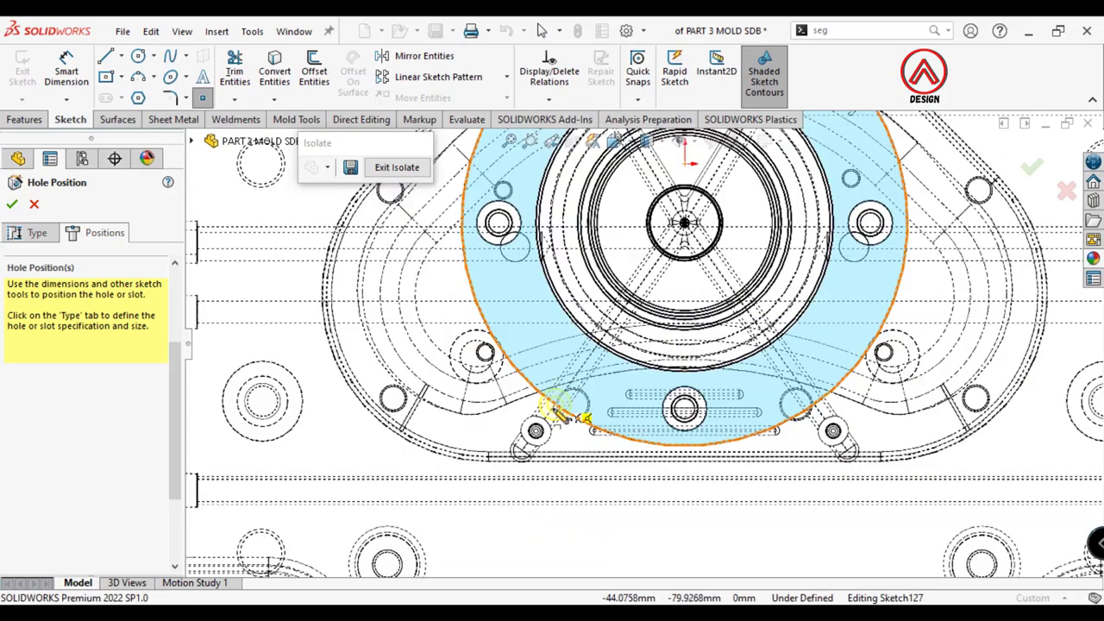
scroll(520, 385, down, 5)
scroll(520, 386, up, 3)
scroll(592, 360, up, 3)
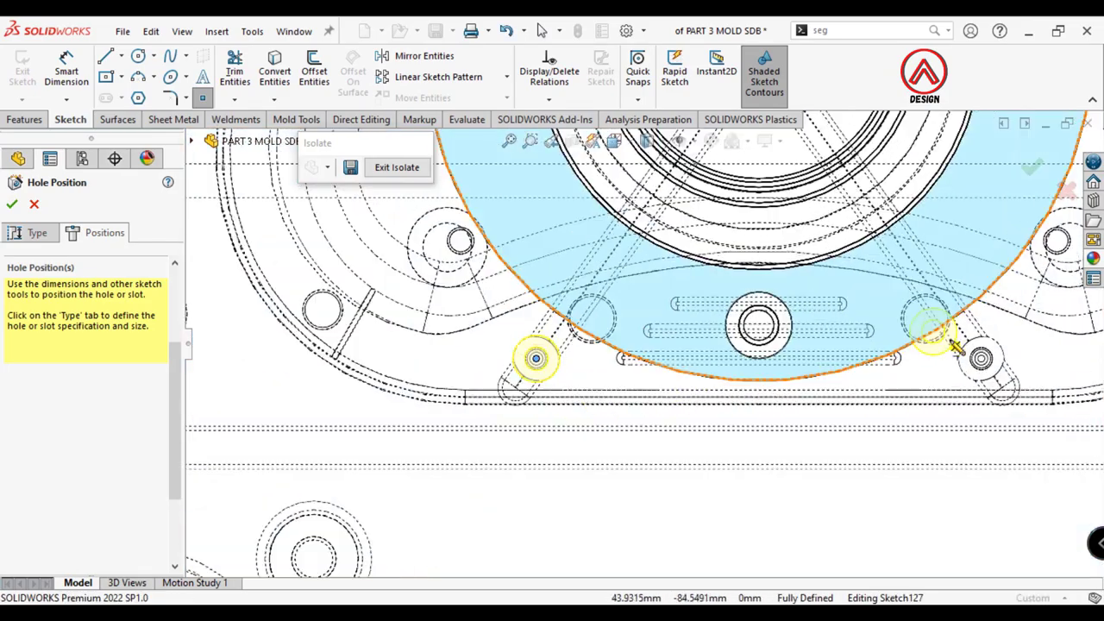
scroll(917, 374, down, 3)
scroll(864, 360, down, 2)
scroll(862, 370, up, 5)
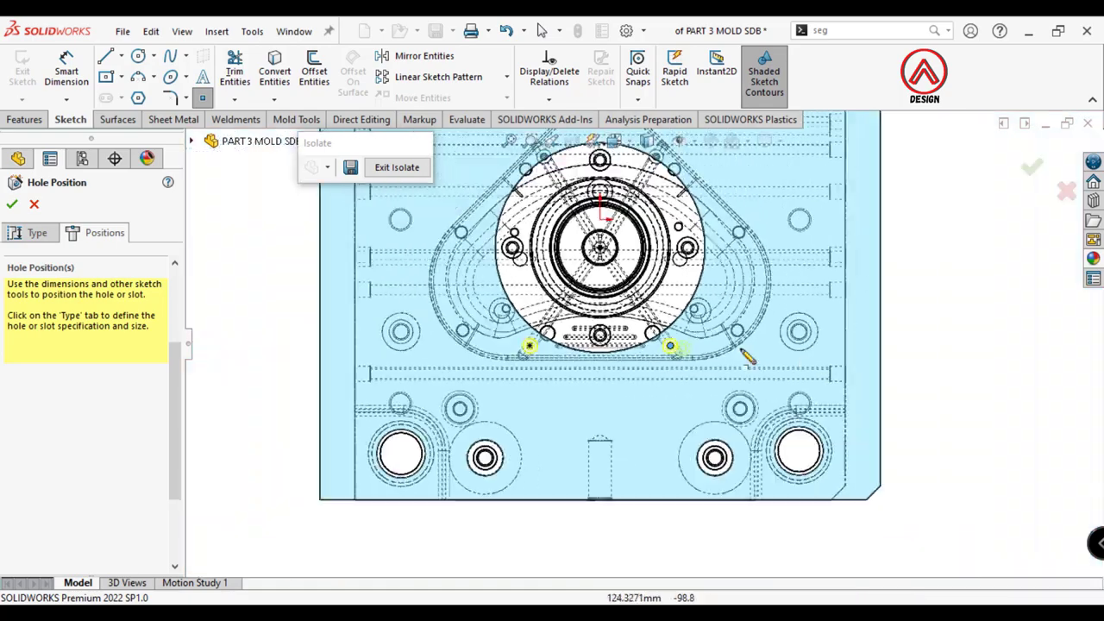
scroll(621, 227, down, 2)
scroll(586, 293, down, 3)
scroll(569, 300, down, 5)
scroll(505, 296, down, 1)
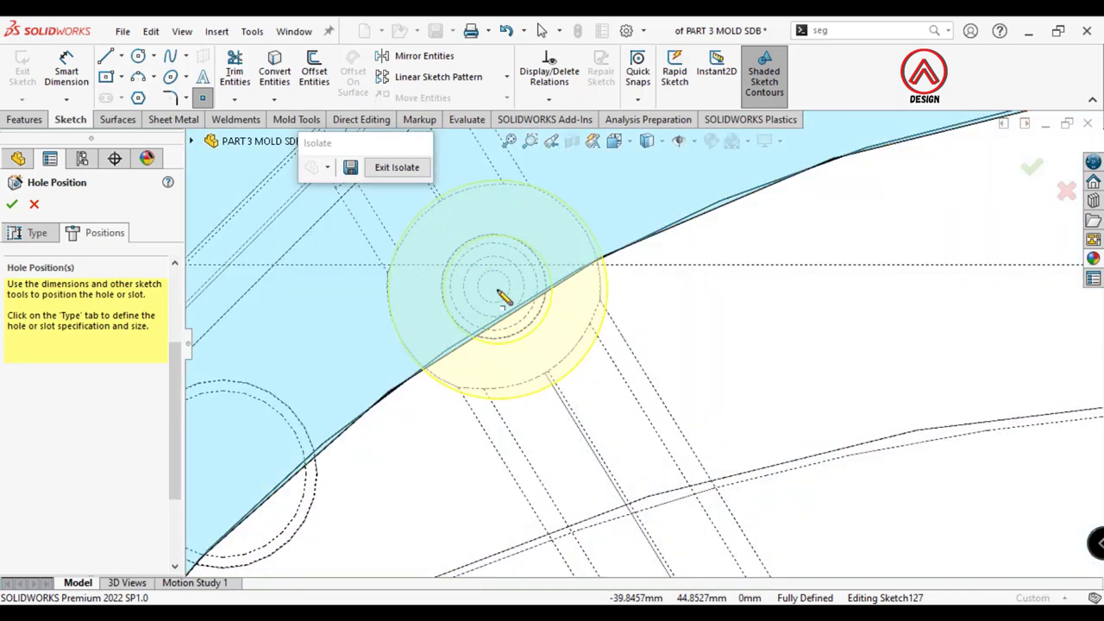
click(505, 296)
scroll(505, 295, up, 5)
scroll(863, 345, down, 2)
scroll(862, 345, down, 3)
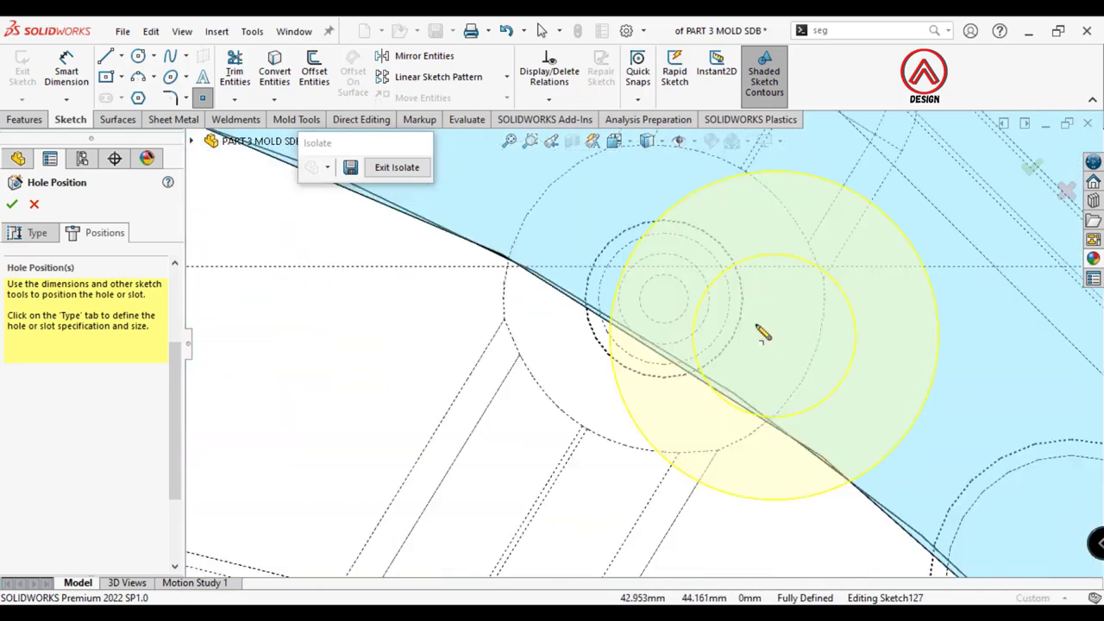
click(663, 298)
scroll(745, 258, up, 1)
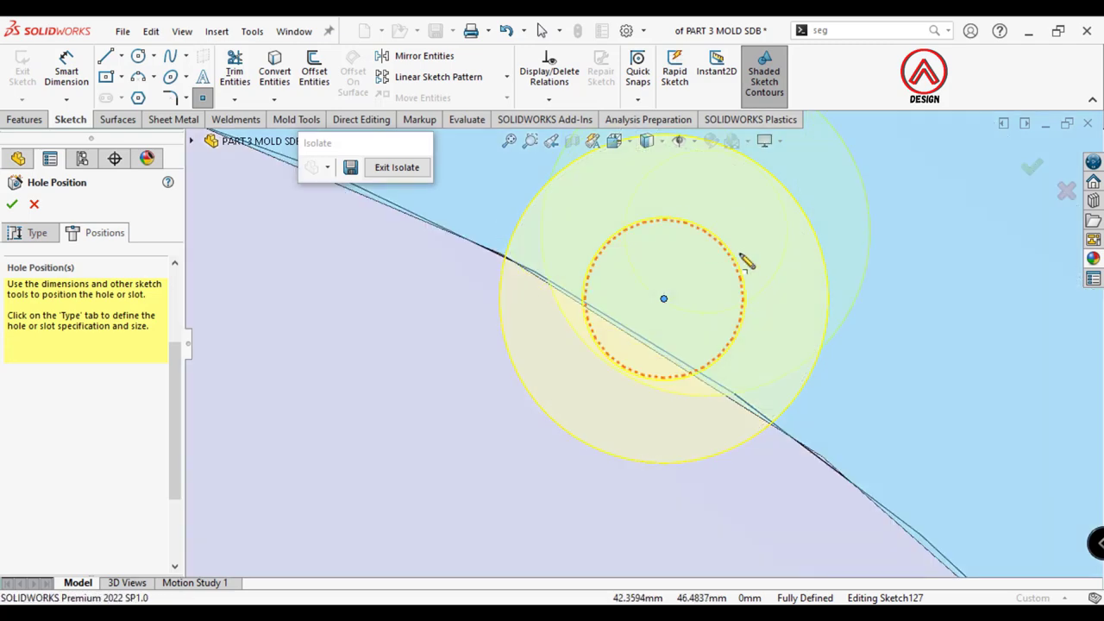
scroll(707, 328, up, 3)
scroll(636, 444, up, 3)
Step: Uncheck Auto-select and limit the hole cut to the top plate body
mouse_move(636, 443)
middle_down()
mouse_move(610, 243)
mouse_move(604, 250)
middle_up()
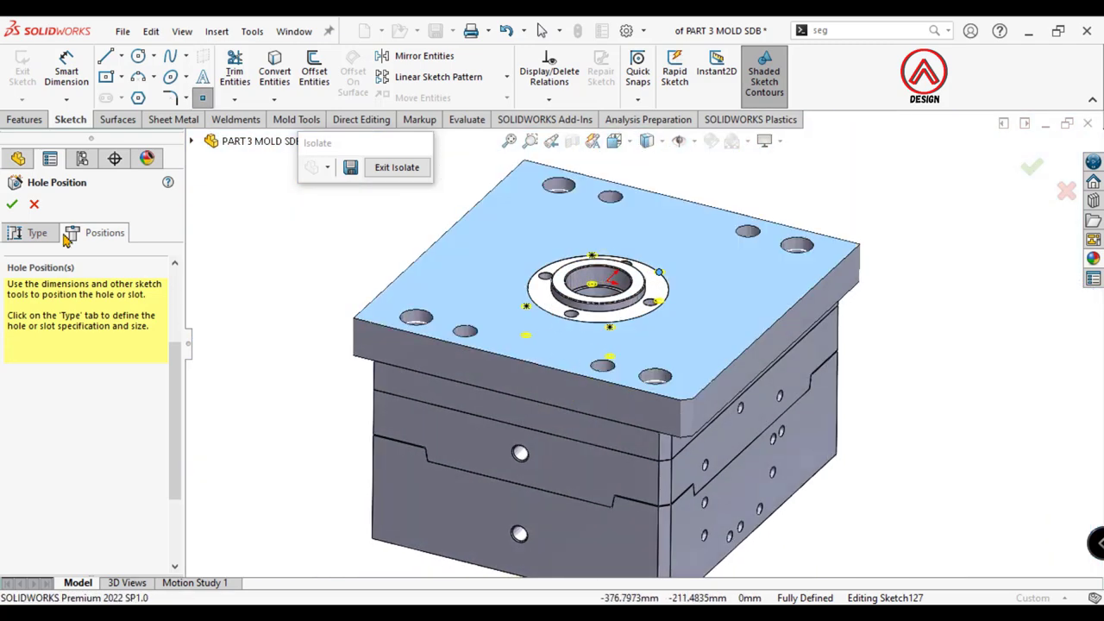
click(37, 232)
scroll(134, 506, down, 5)
scroll(133, 506, down, 5)
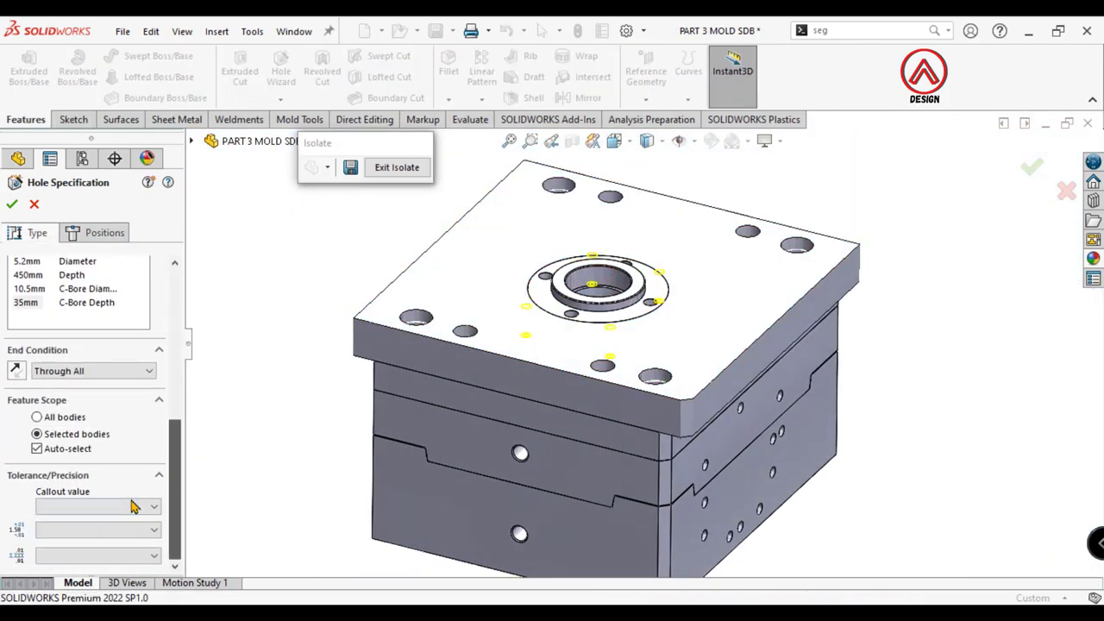
click(76, 450)
click(468, 294)
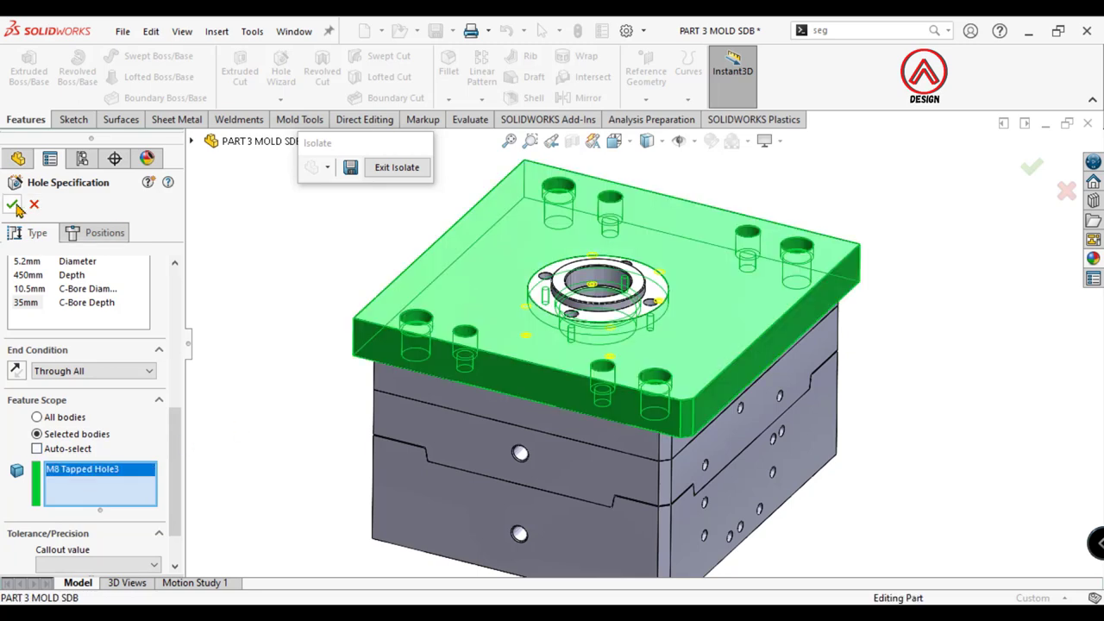
Step: Fit the mold in view and show it as wireframe with hidden lines visible
key(f)
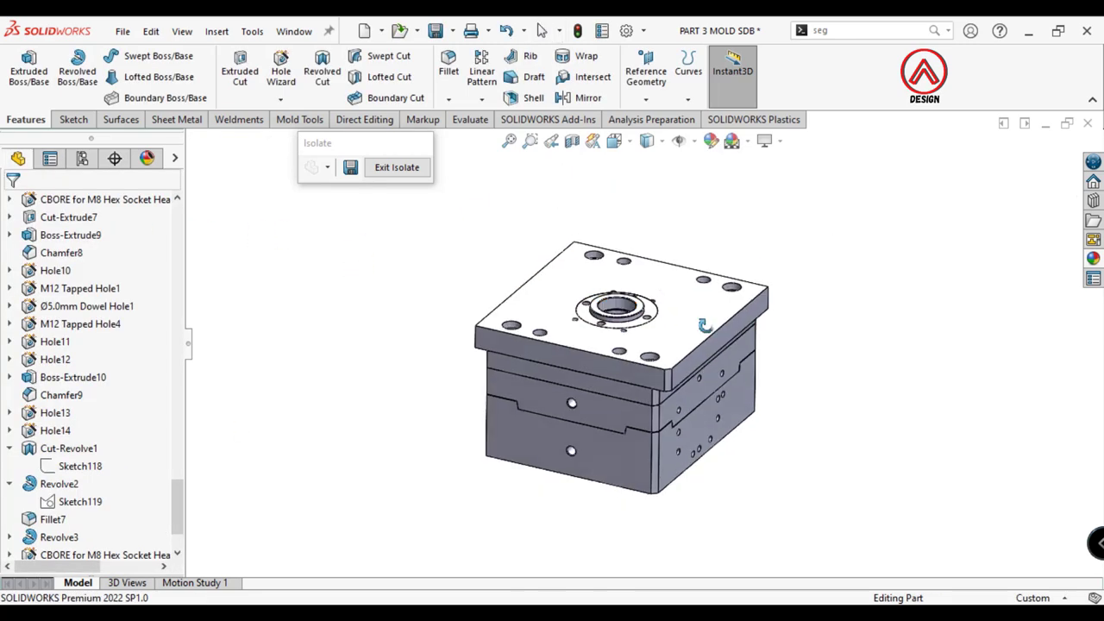
click(648, 232)
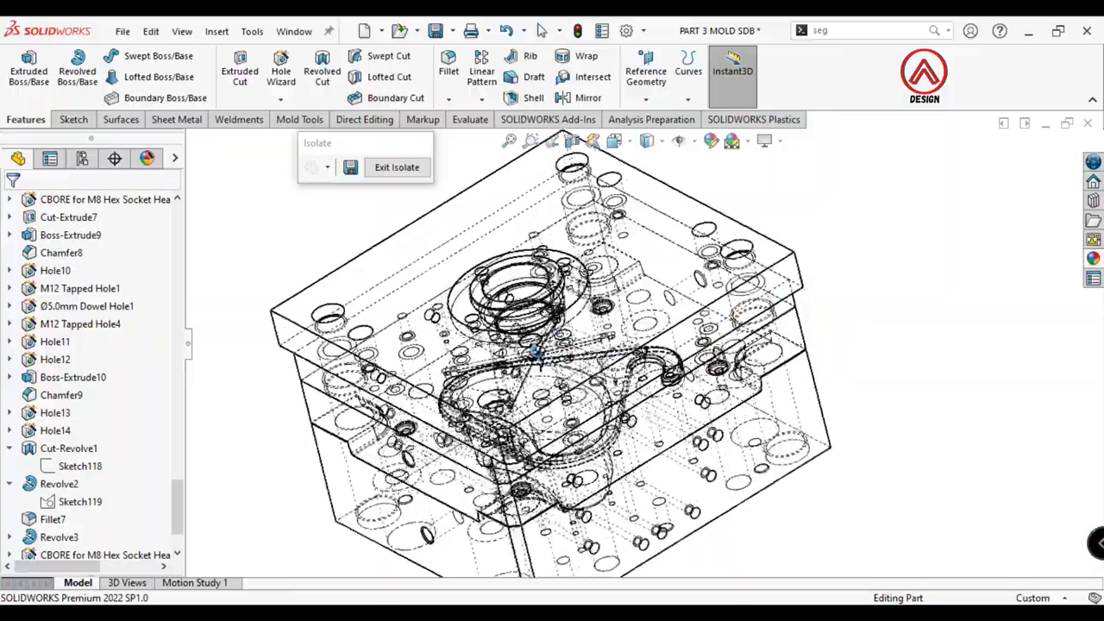
scroll(516, 339, down, 5)
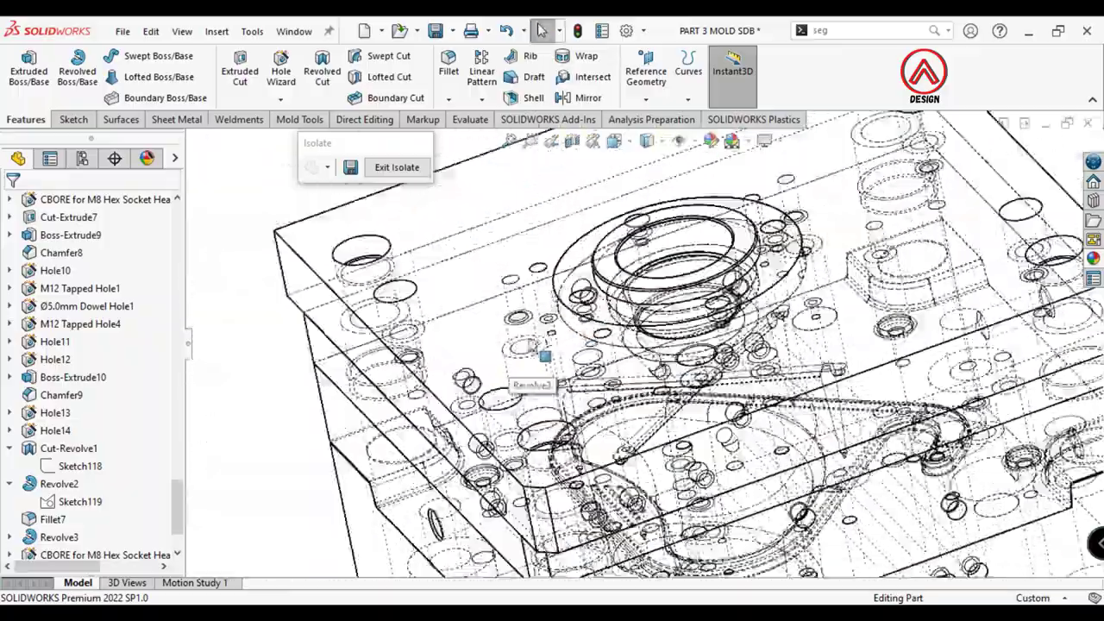
mouse_move(517, 345)
middle_down()
mouse_move(556, 509)
mouse_move(496, 318)
middle_up()
scroll(496, 317, up, 4)
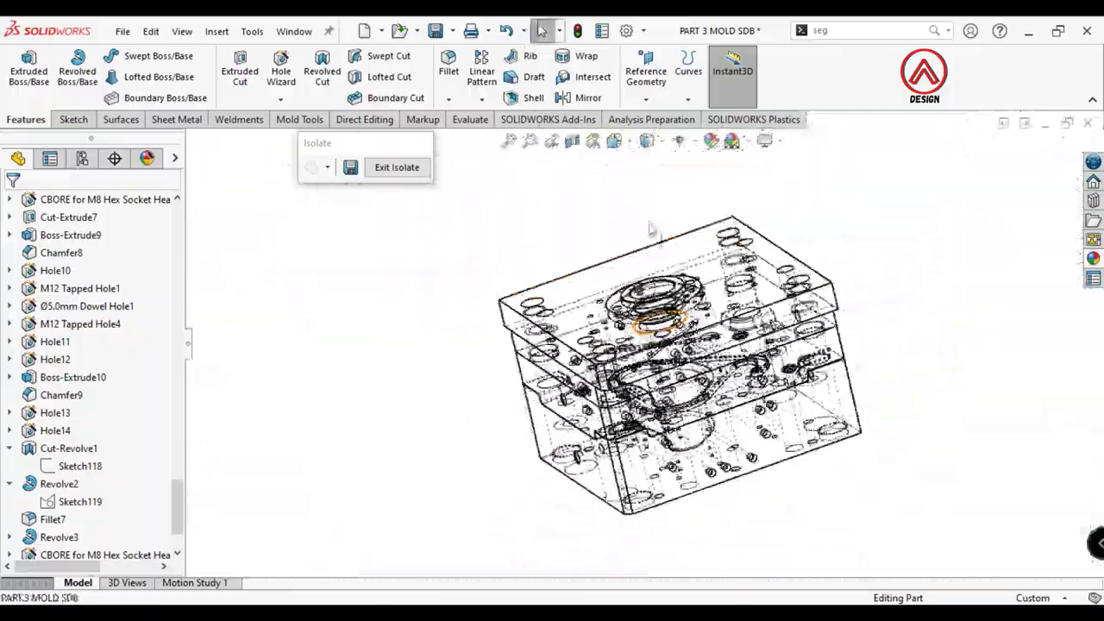
scroll(496, 317, down, 2)
scroll(496, 317, down, 3)
scroll(497, 319, up, 2)
scroll(517, 323, up, 2)
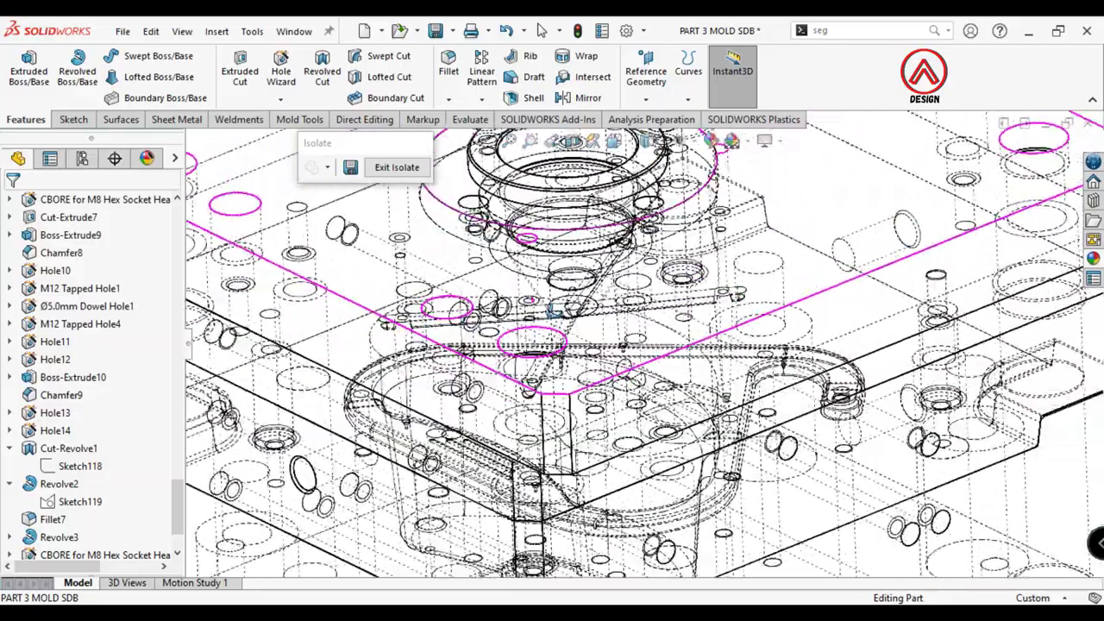
scroll(552, 330, up, 2)
middle_drag(735, 308, 694, 245)
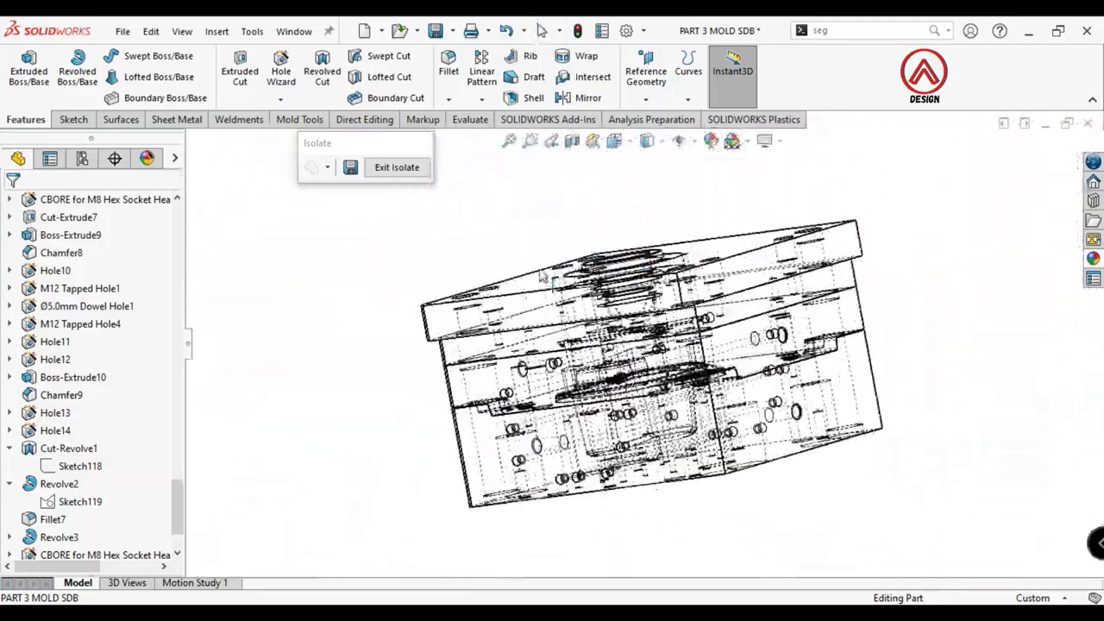
Step: Exit isolation to bring back the full mold assembly, viewed front-on
click(388, 169)
scroll(552, 259, down, 2)
scroll(802, 389, up, 5)
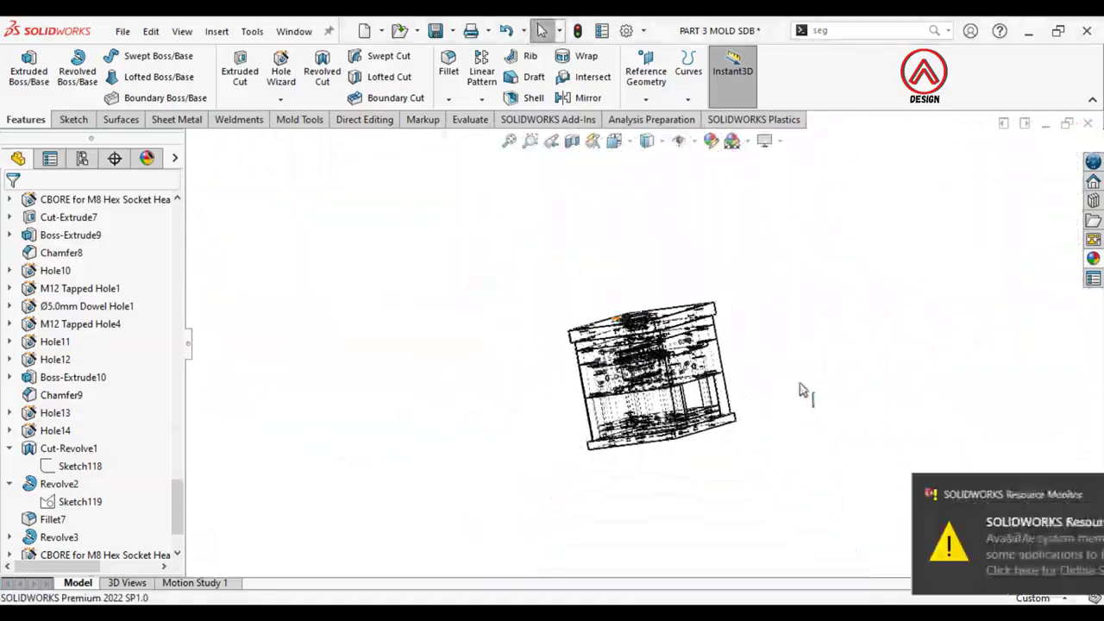
scroll(803, 388, down, 3)
scroll(657, 374, up, 1)
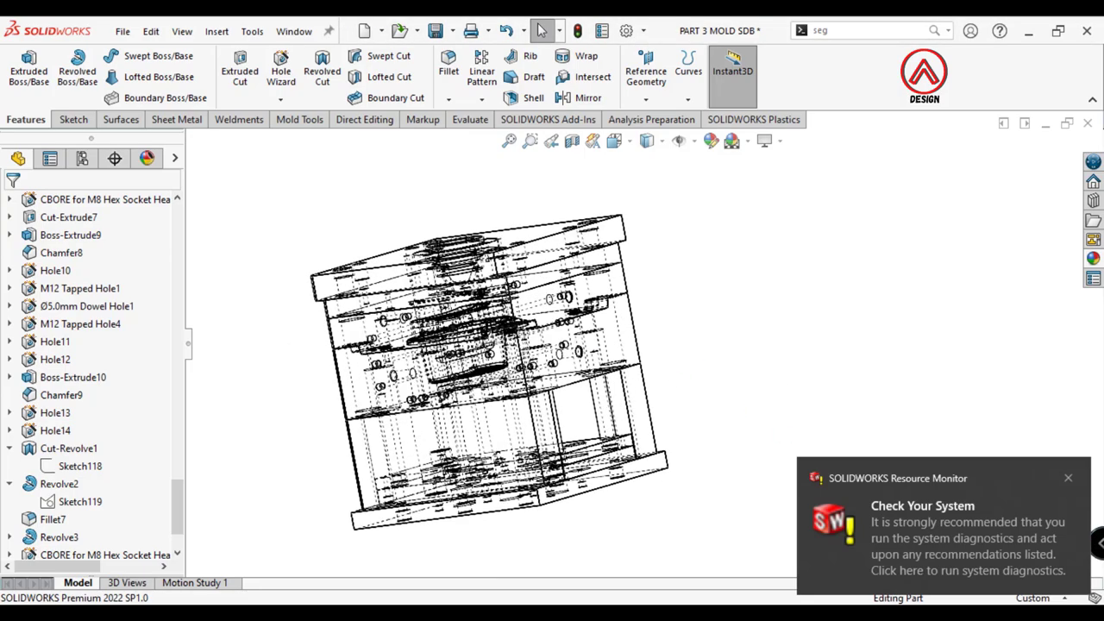
click(1067, 477)
scroll(573, 350, down, 2)
scroll(574, 350, up, 1)
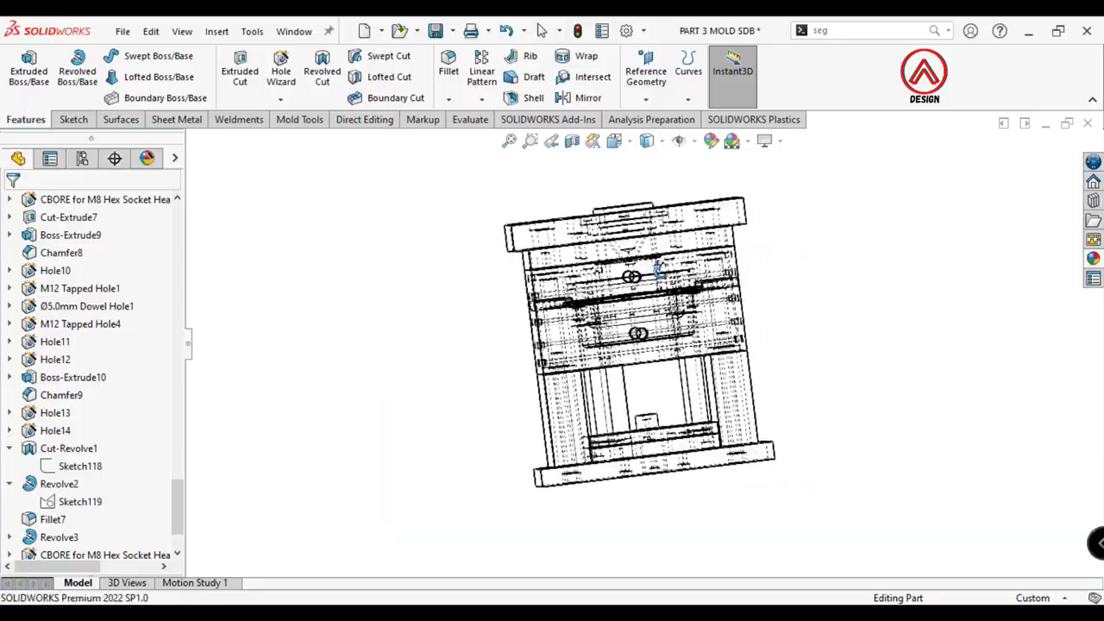
mouse_move(614, 297)
middle_down()
mouse_move(591, 293)
mouse_move(580, 325)
mouse_move(514, 369)
mouse_move(527, 247)
mouse_move(552, 259)
middle_up()
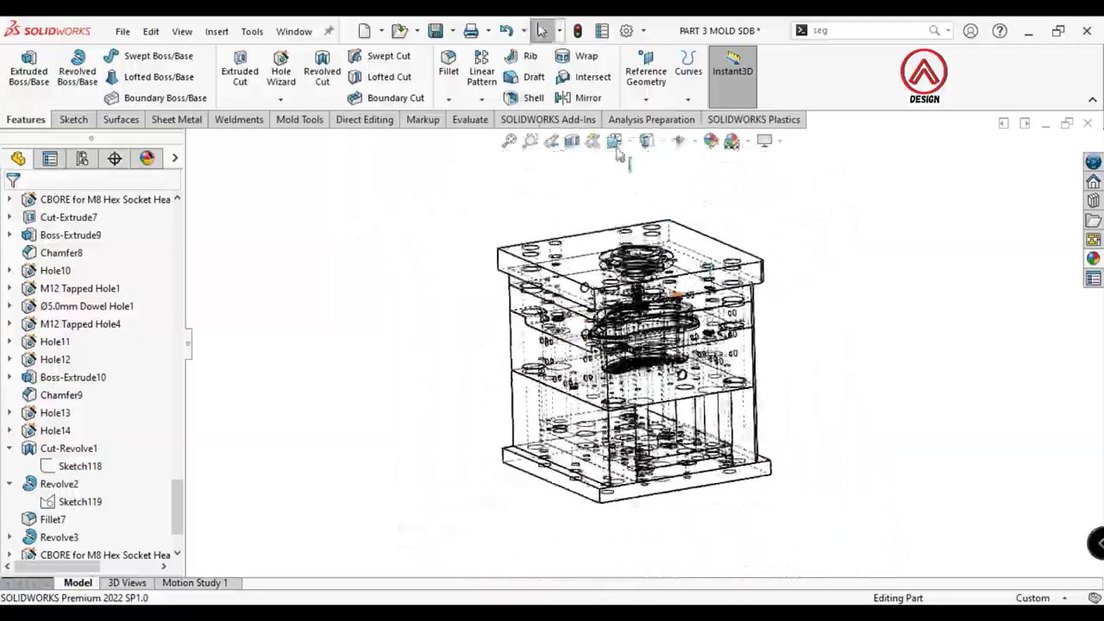
Step: Return the mold to Shaded With Edges display at a tilted front view
click(660, 141)
click(648, 164)
middle_drag(747, 301, 243, 486)
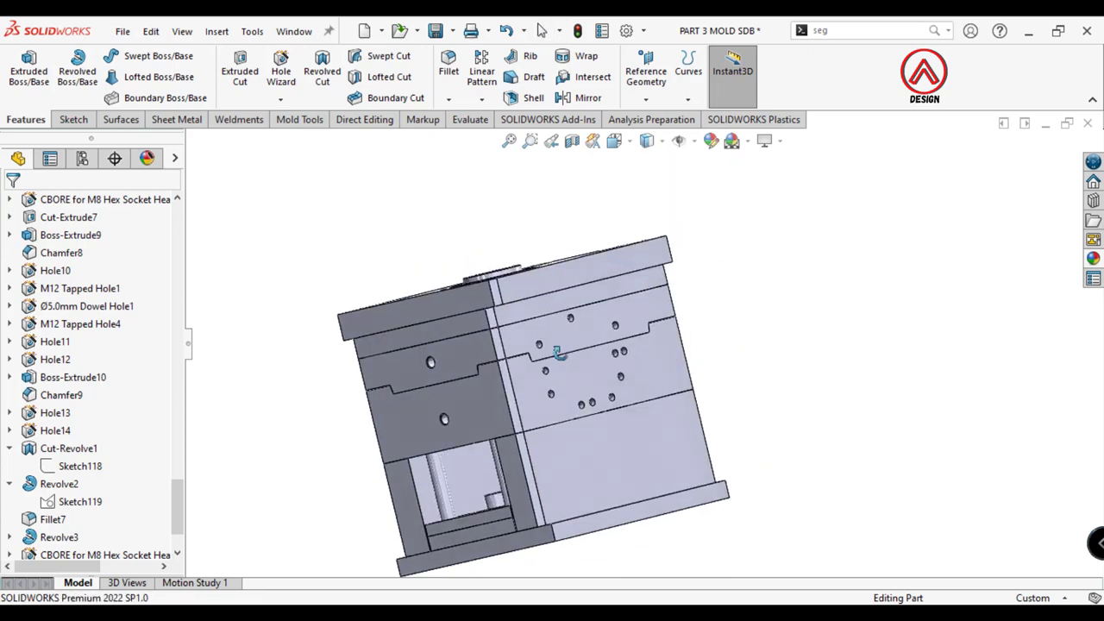
drag(176, 501, 171, 231)
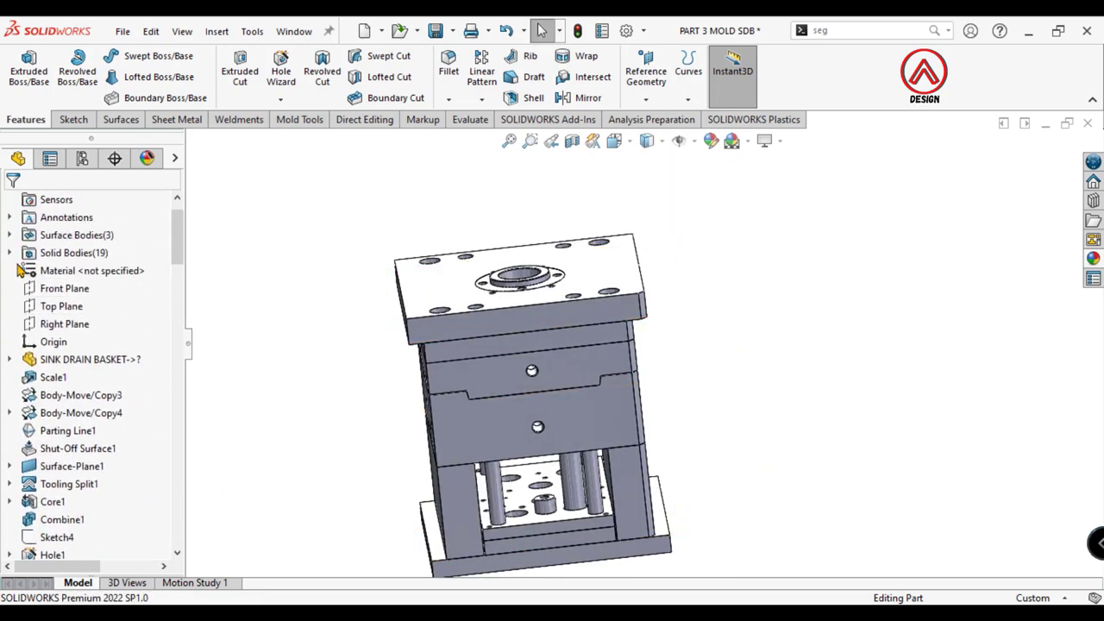
Step: Make the Hole11 and Hole12 plate bodies transparent to reveal the cavity and pins
click(19, 255)
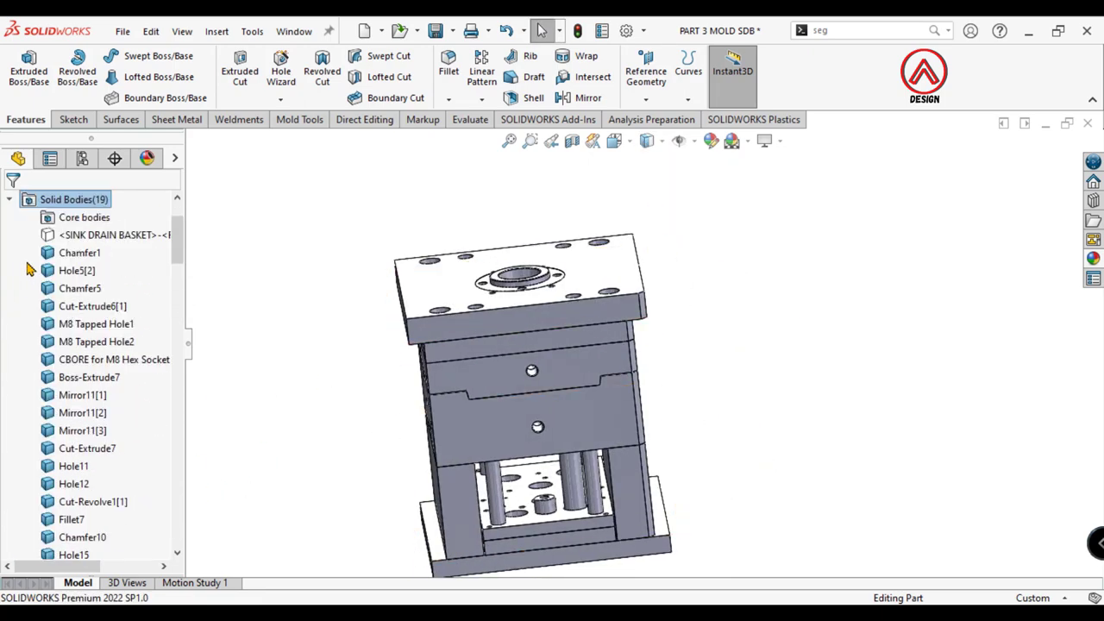
click(428, 355)
drag(176, 472, 184, 269)
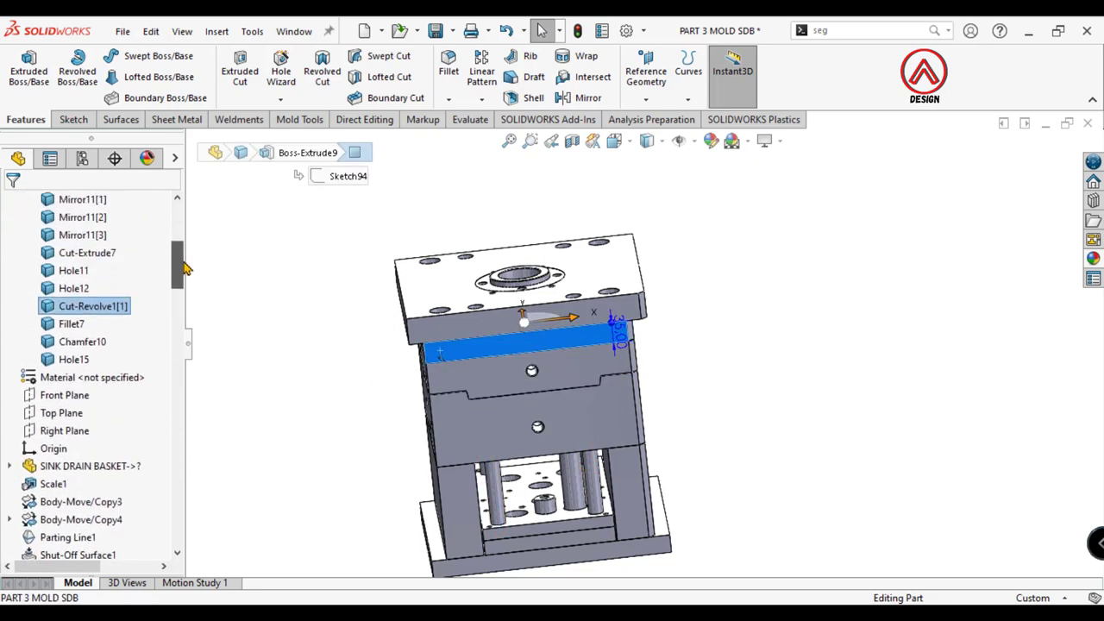
right_click(107, 312)
click(153, 475)
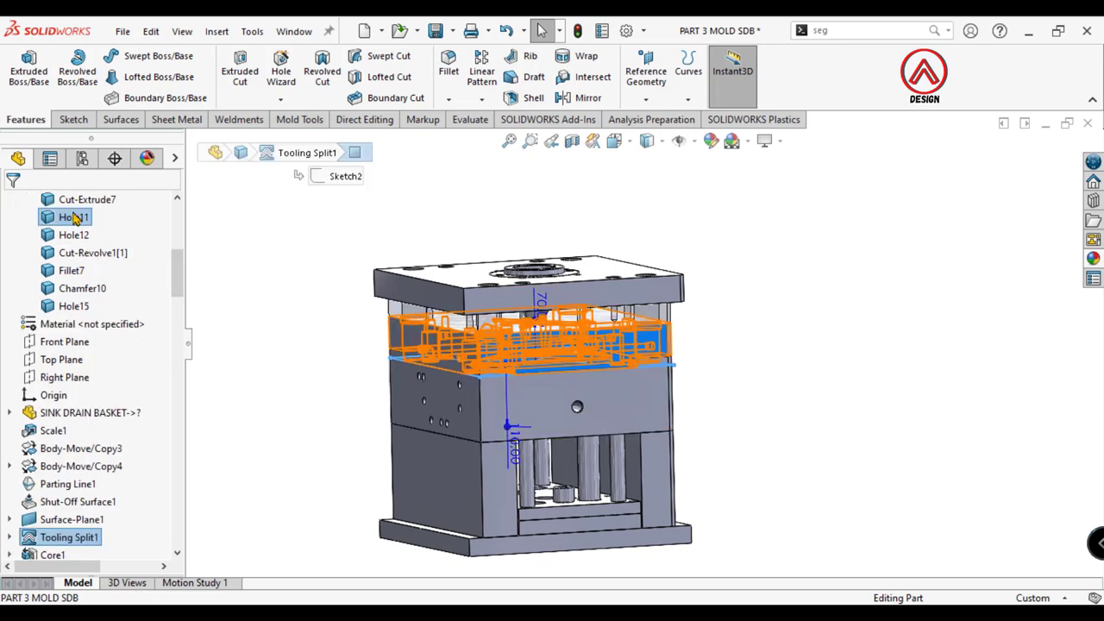
right_click(74, 217)
click(143, 381)
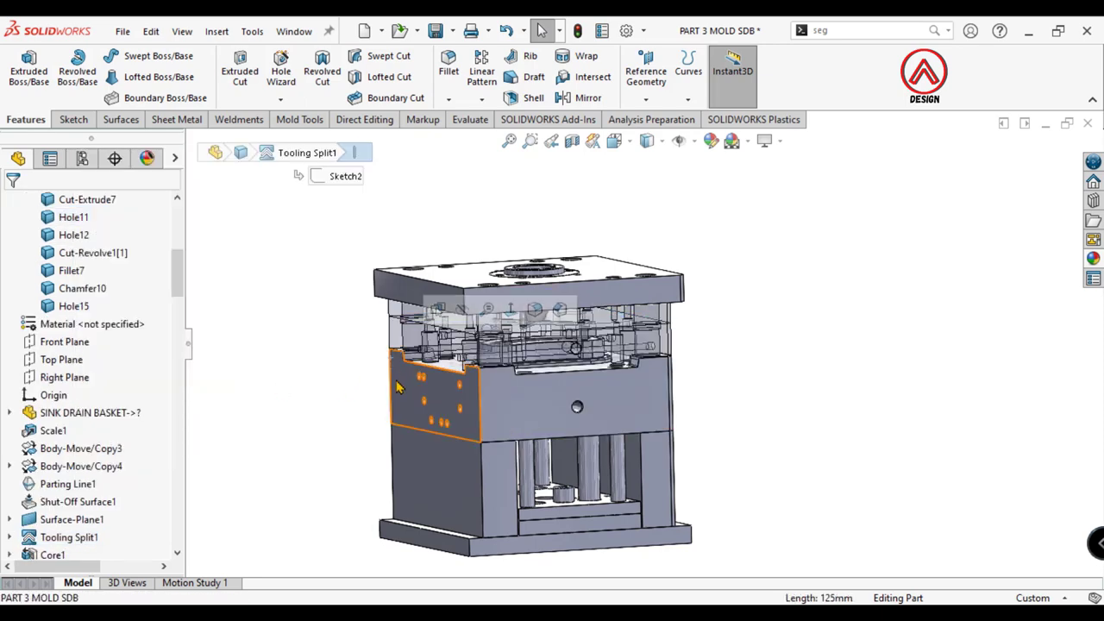
right_click(72, 234)
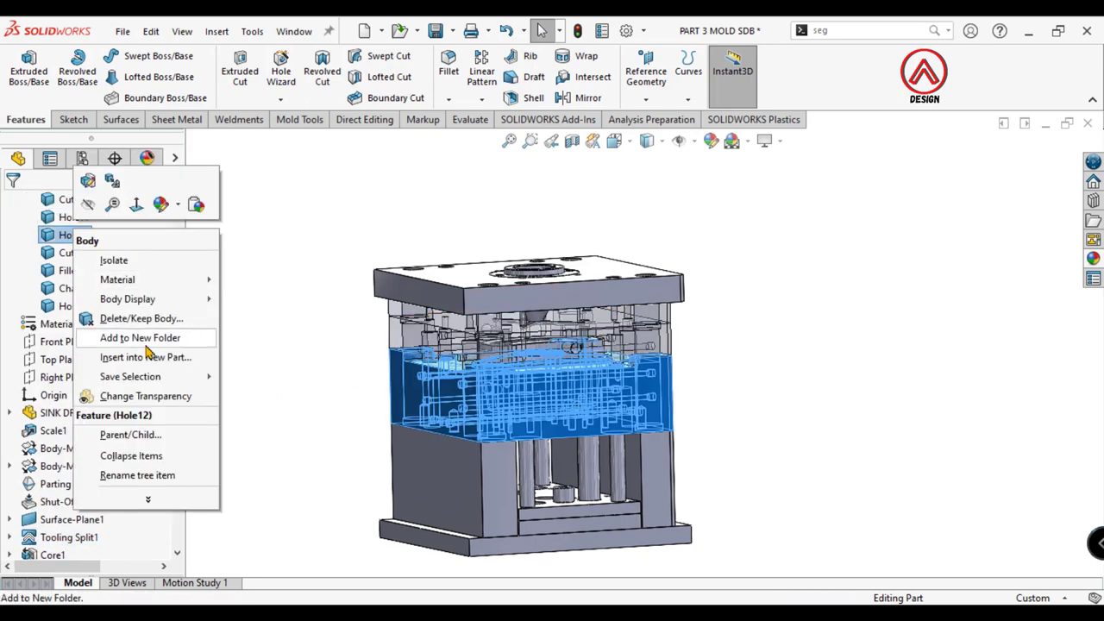
click(144, 396)
scroll(353, 380, down, 5)
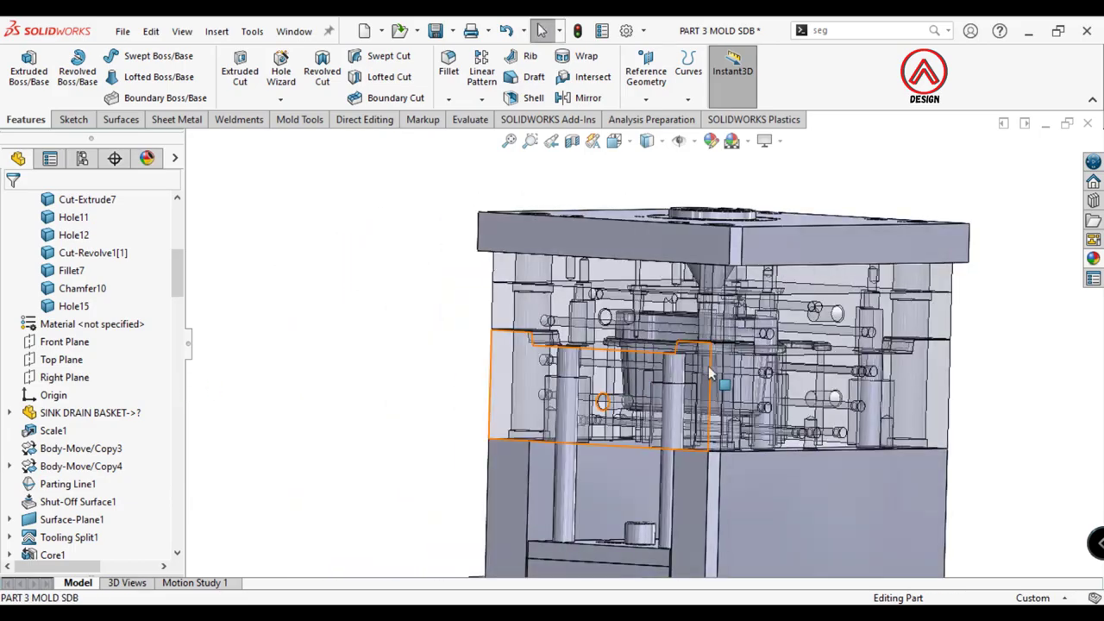
scroll(709, 372, down, 3)
mouse_move(708, 373)
middle_down()
mouse_move(678, 342)
mouse_move(750, 368)
middle_up()
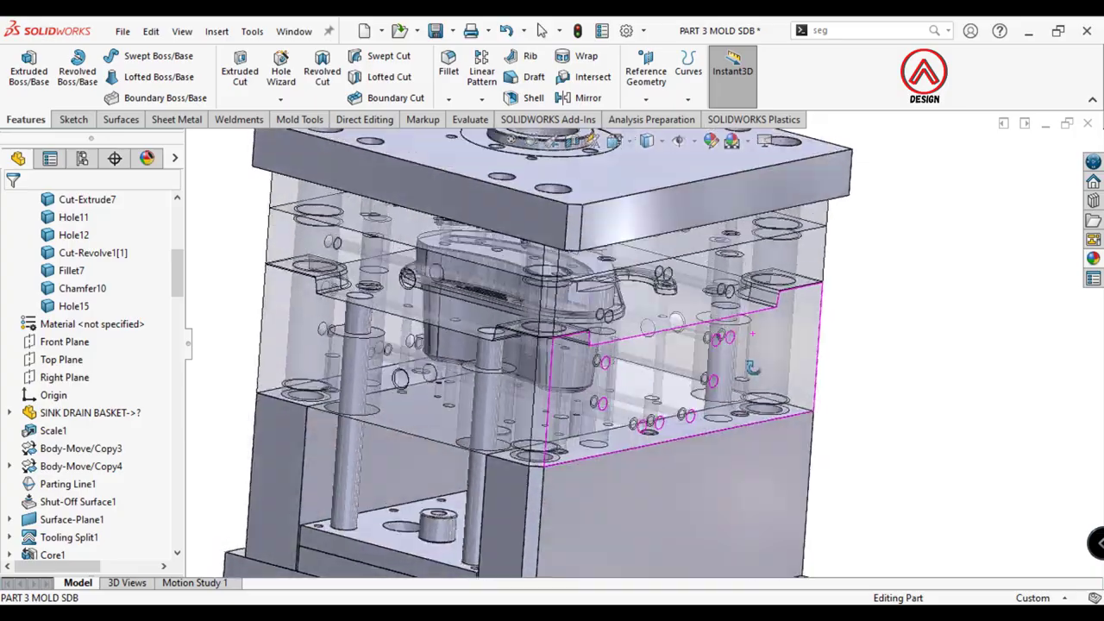
key(f)
scroll(878, 410, down, 5)
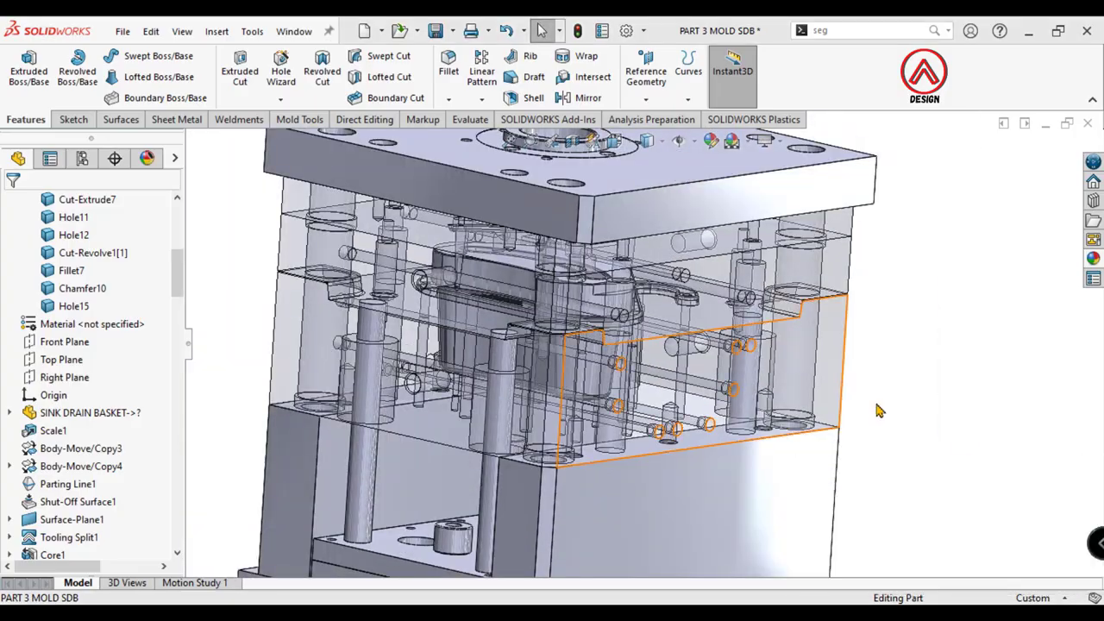
middle_drag(878, 410, 675, 323)
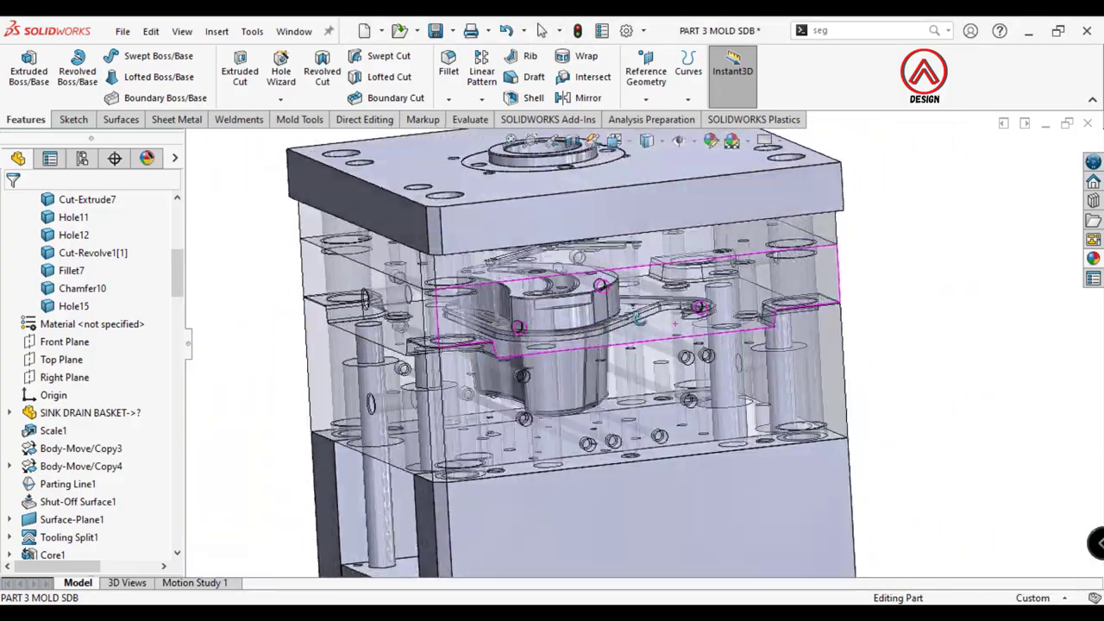